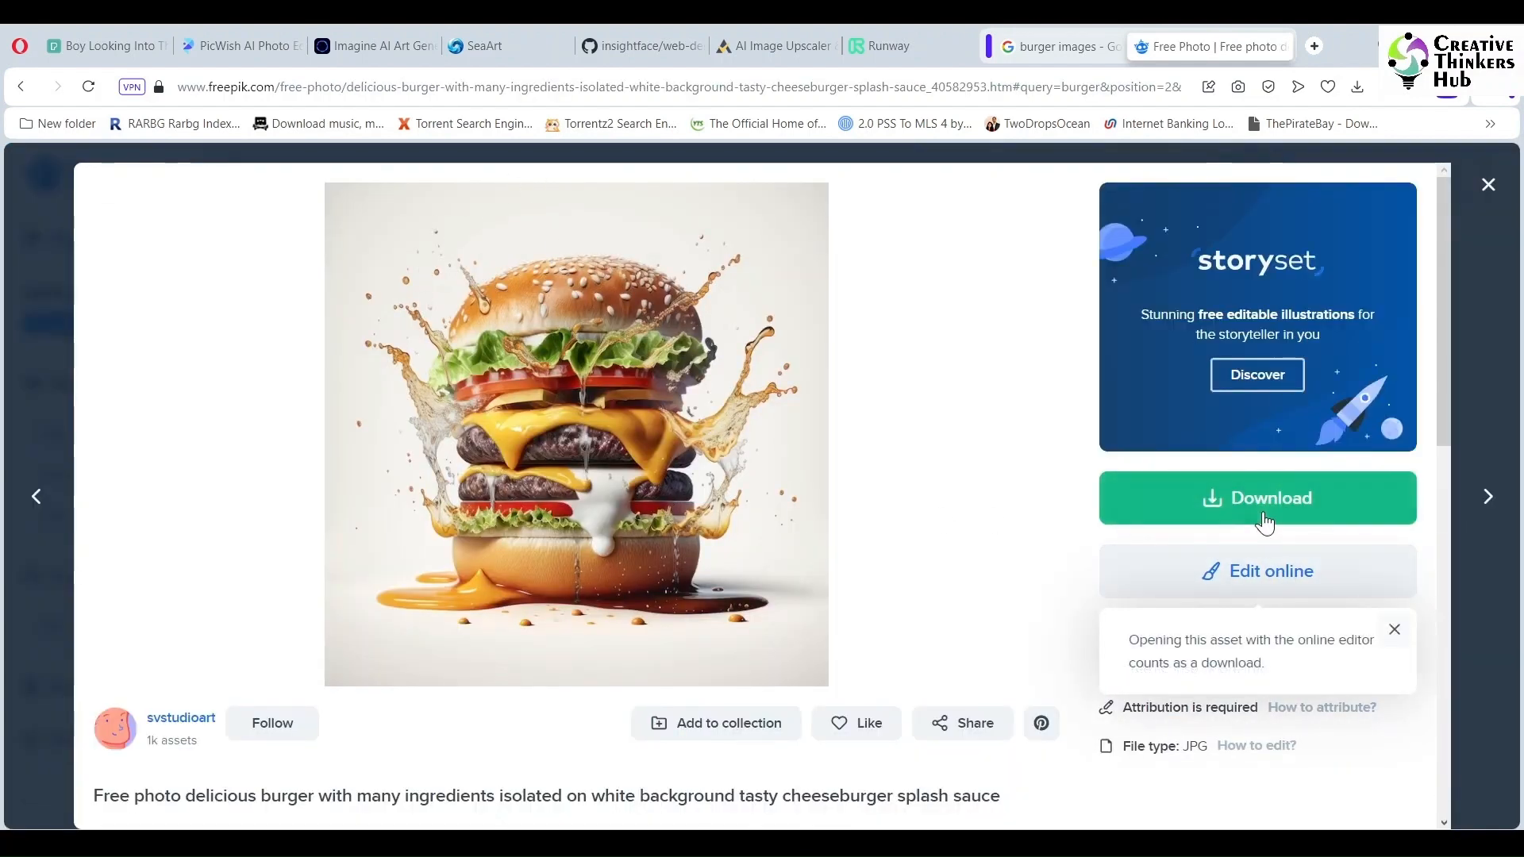
- Download the free delicious burger photo from Freepik and preview the downloaded file
click(1267, 512)
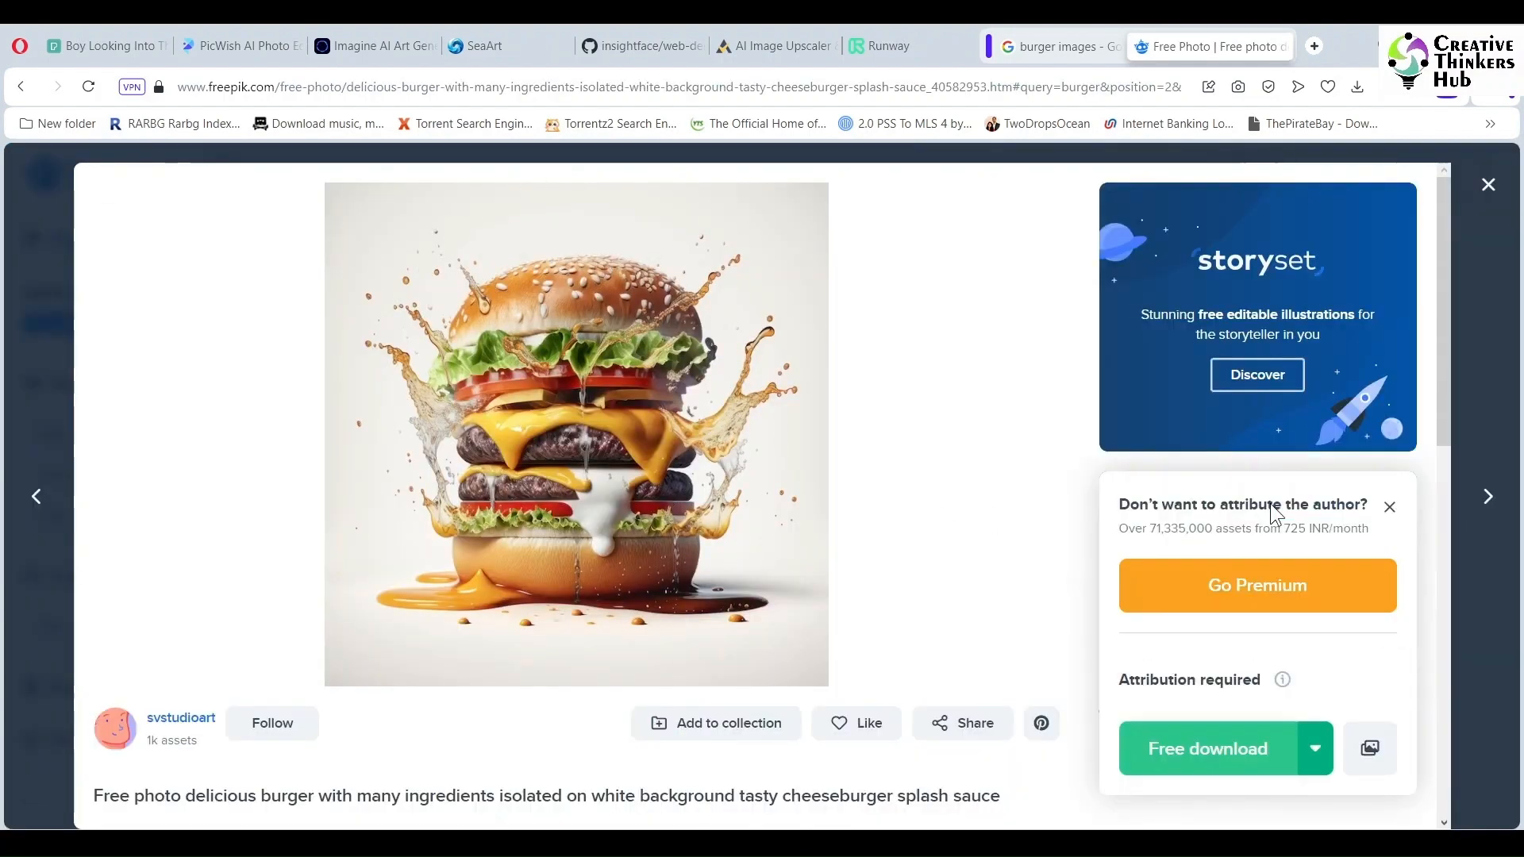
click(1206, 746)
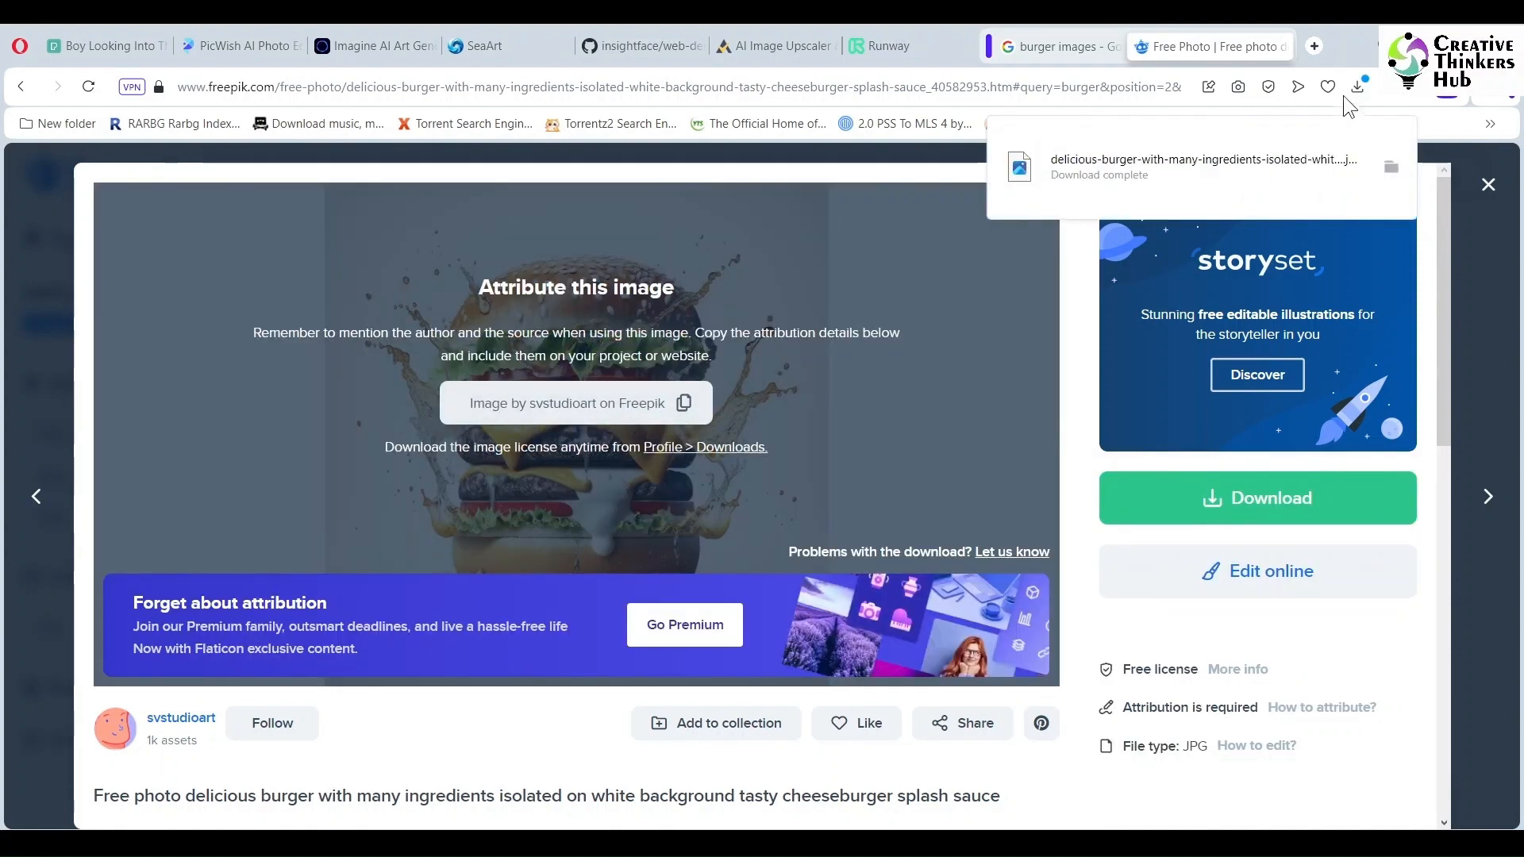
click(1169, 162)
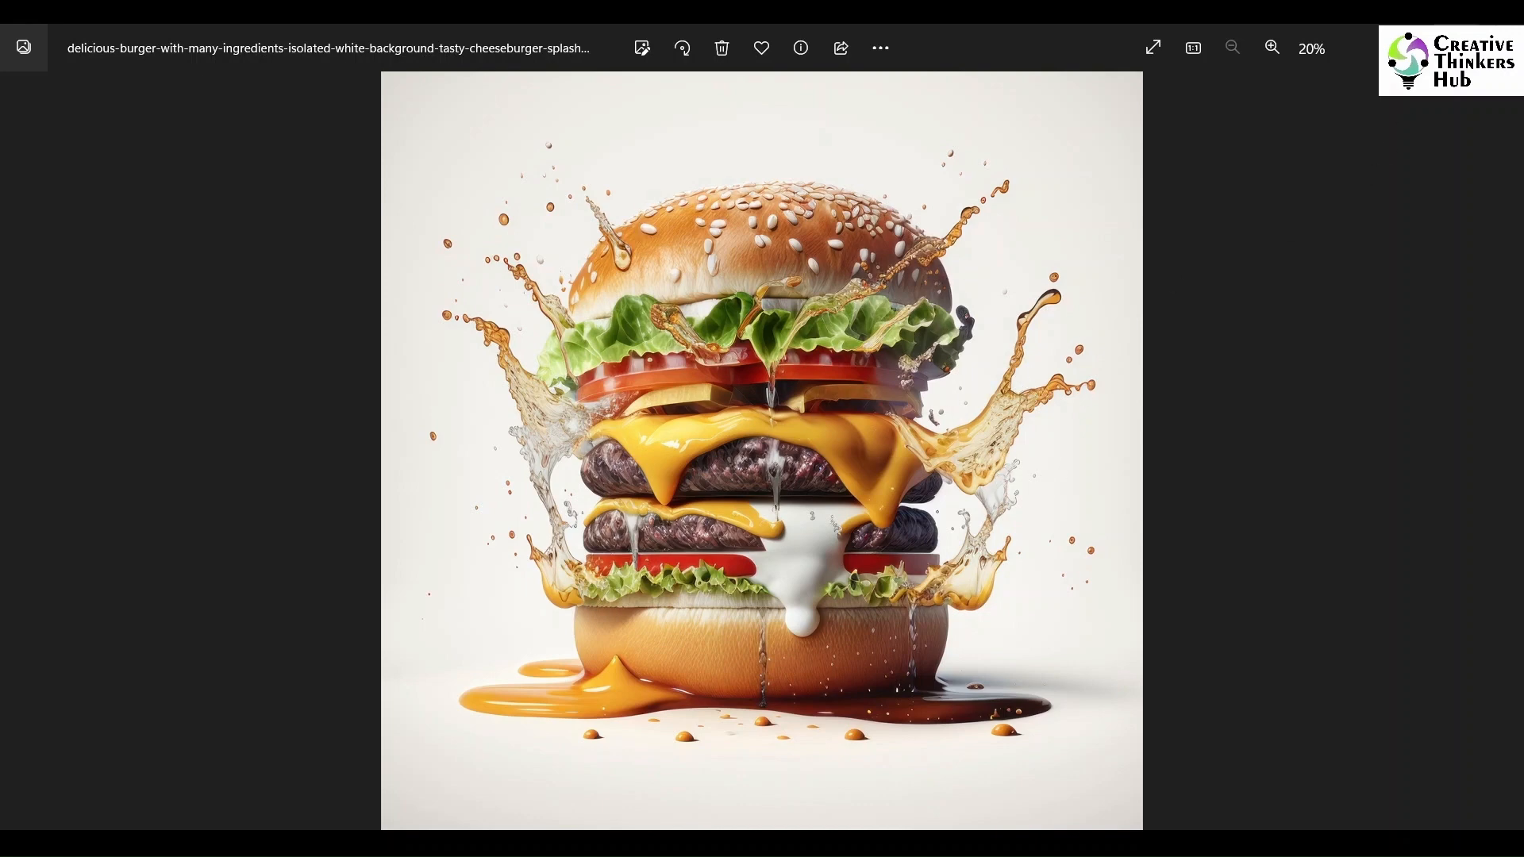
click(1501, 44)
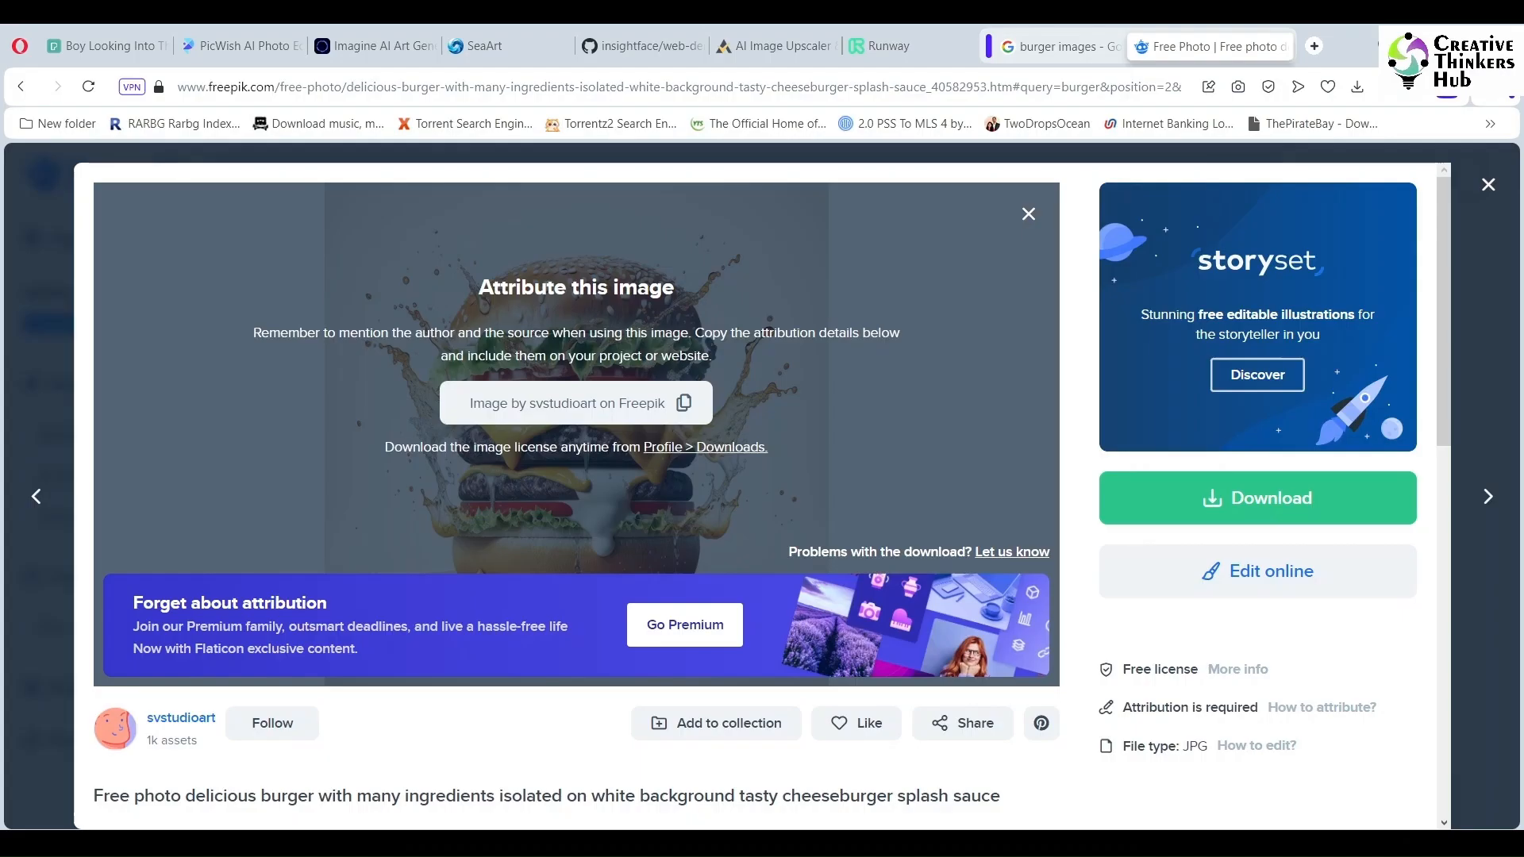
- Open the downloaded burger photo from the Downloads folder in Photoshop
click(1358, 87)
click(1389, 216)
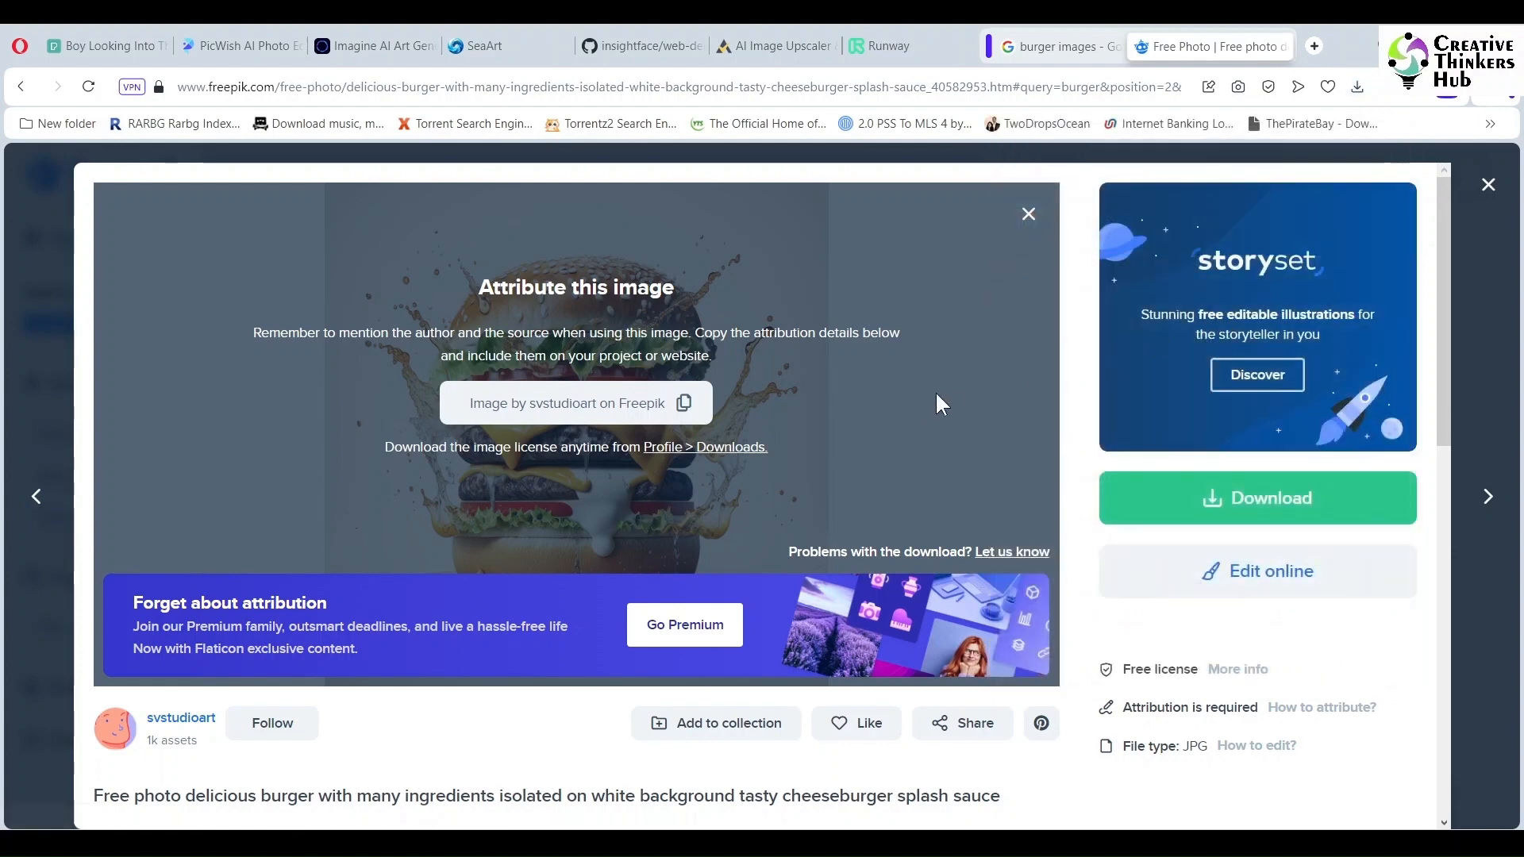
click(568, 467)
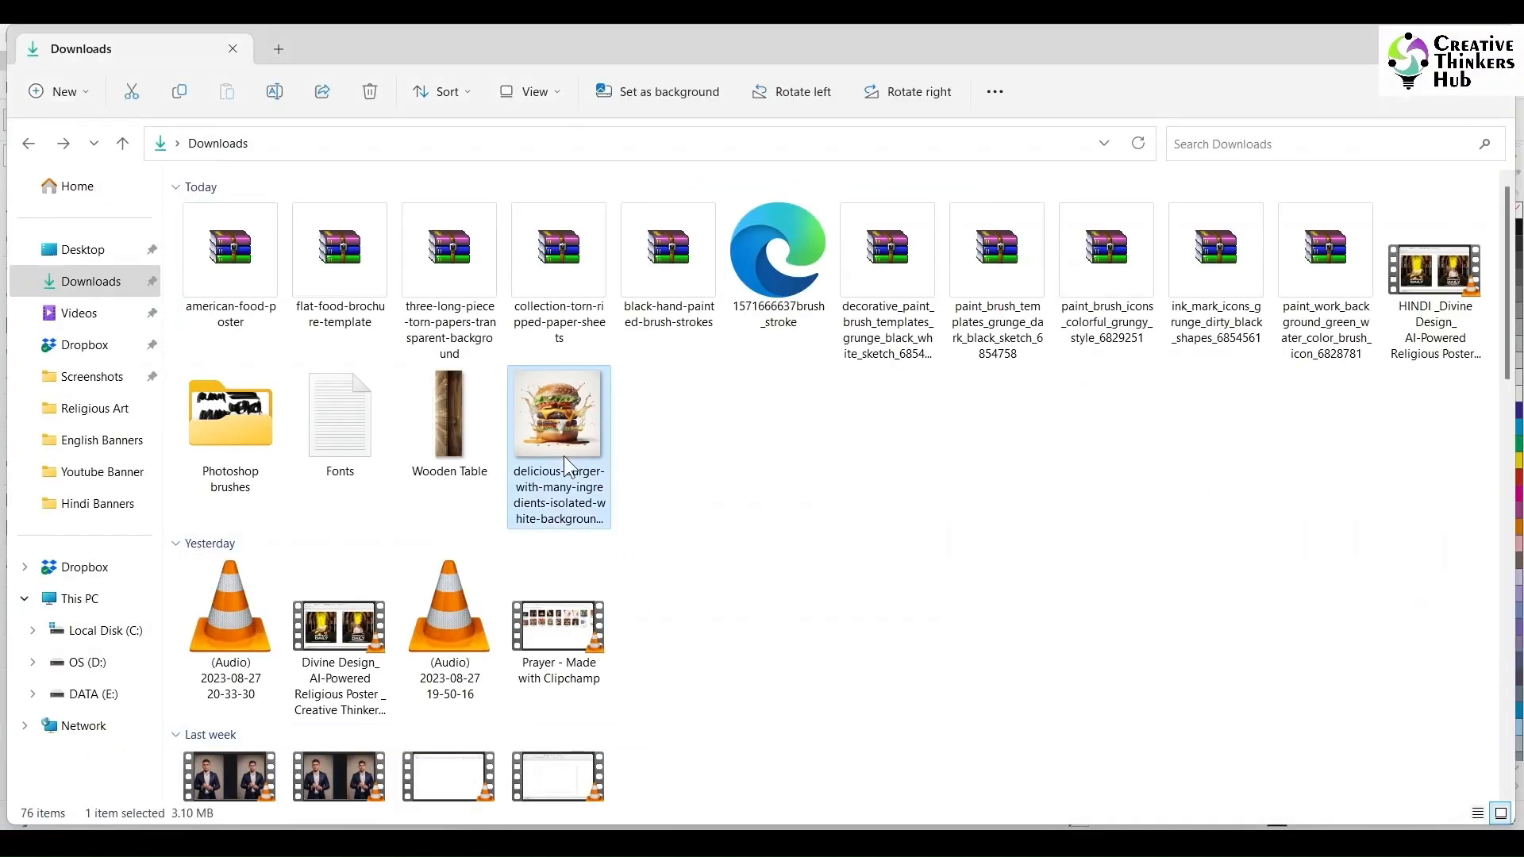
right_click(562, 431)
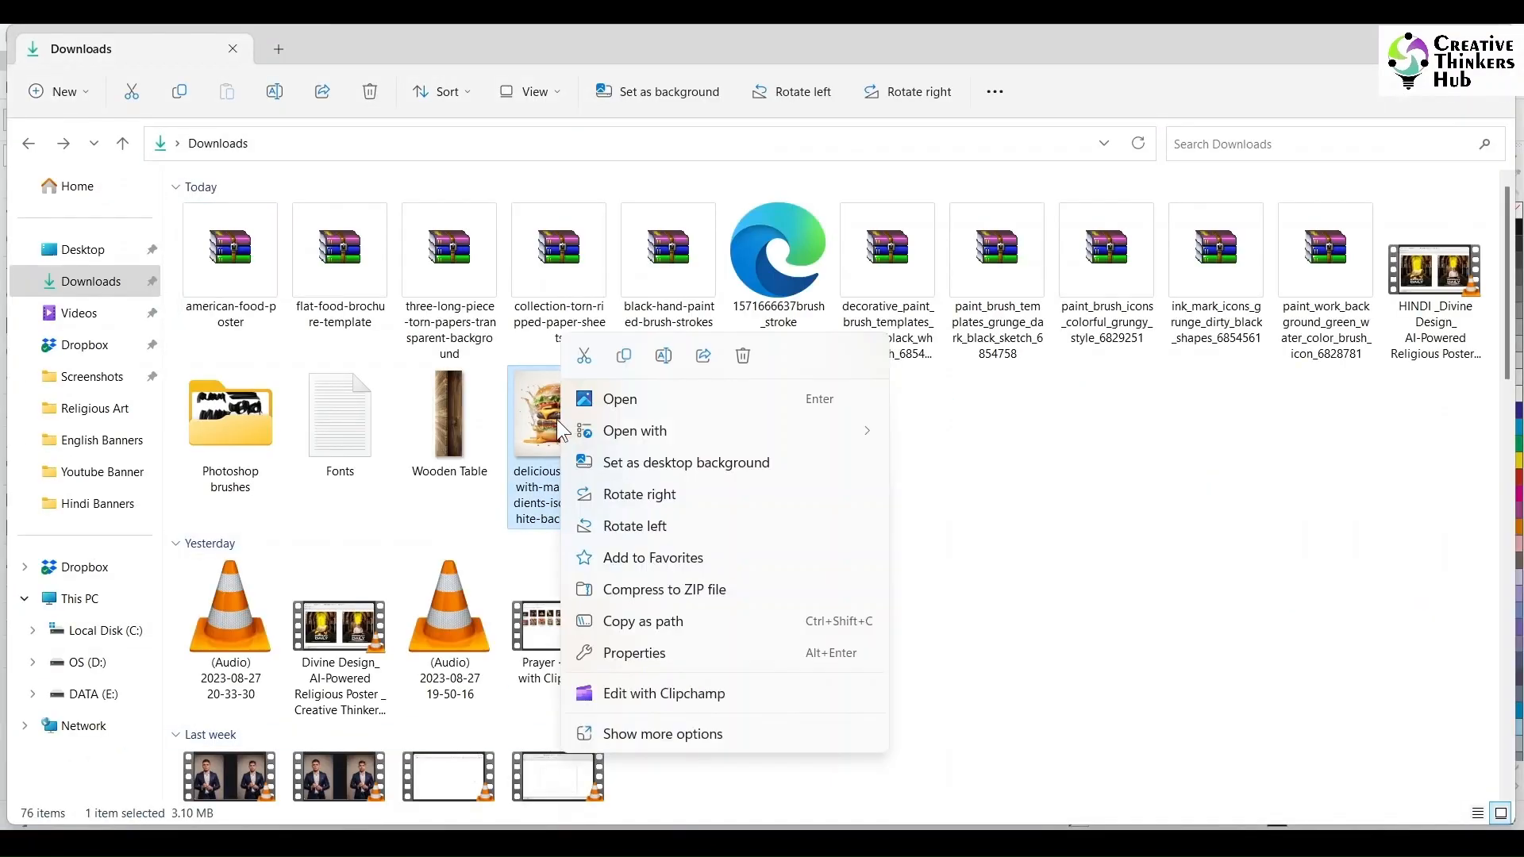
click(984, 474)
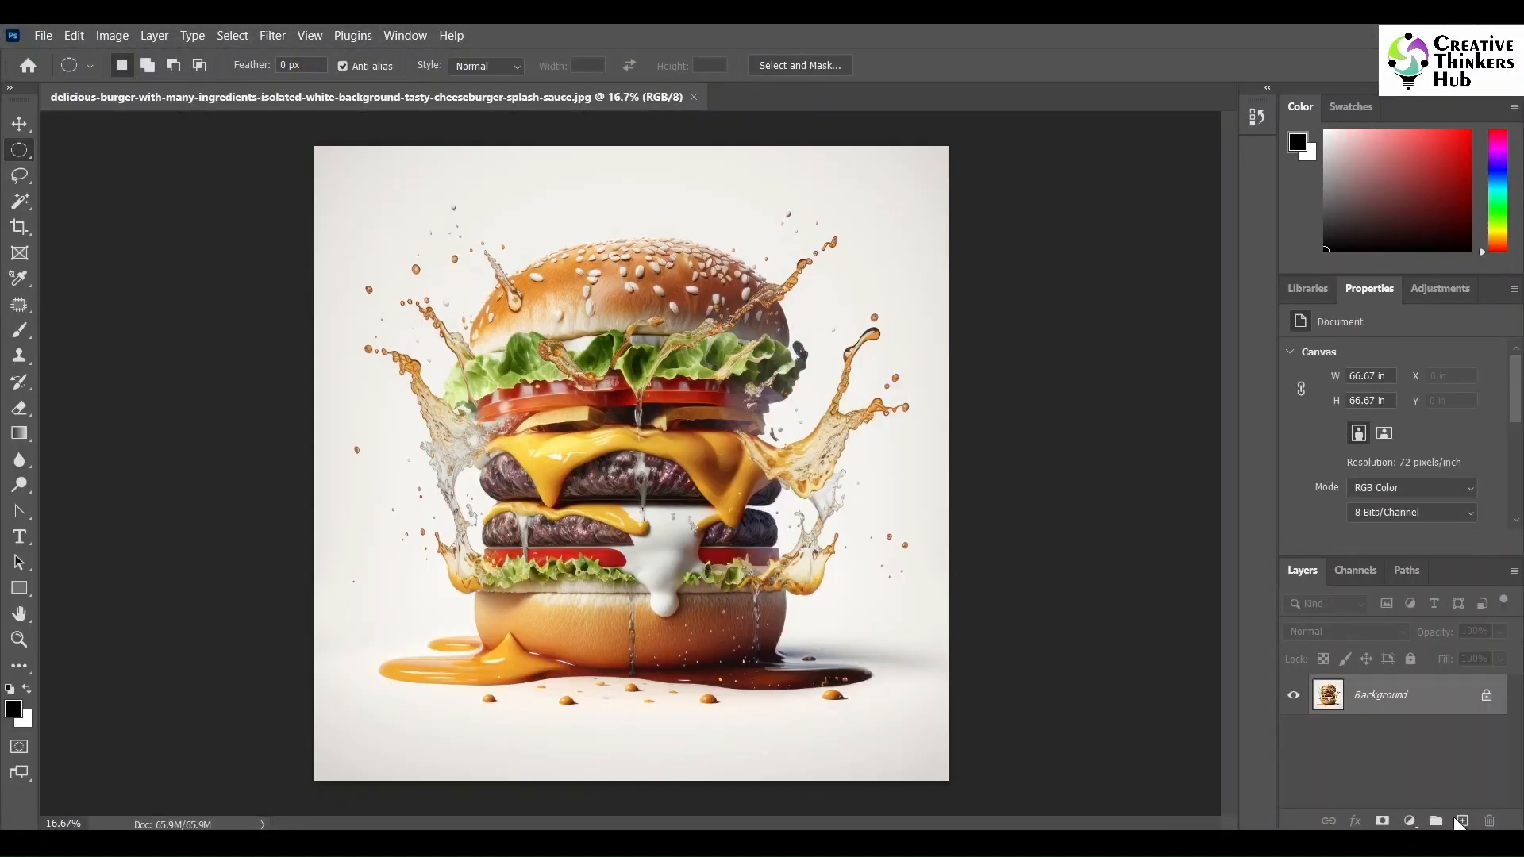
- Duplicate the Background layer as Background copy
right_click(1435, 696)
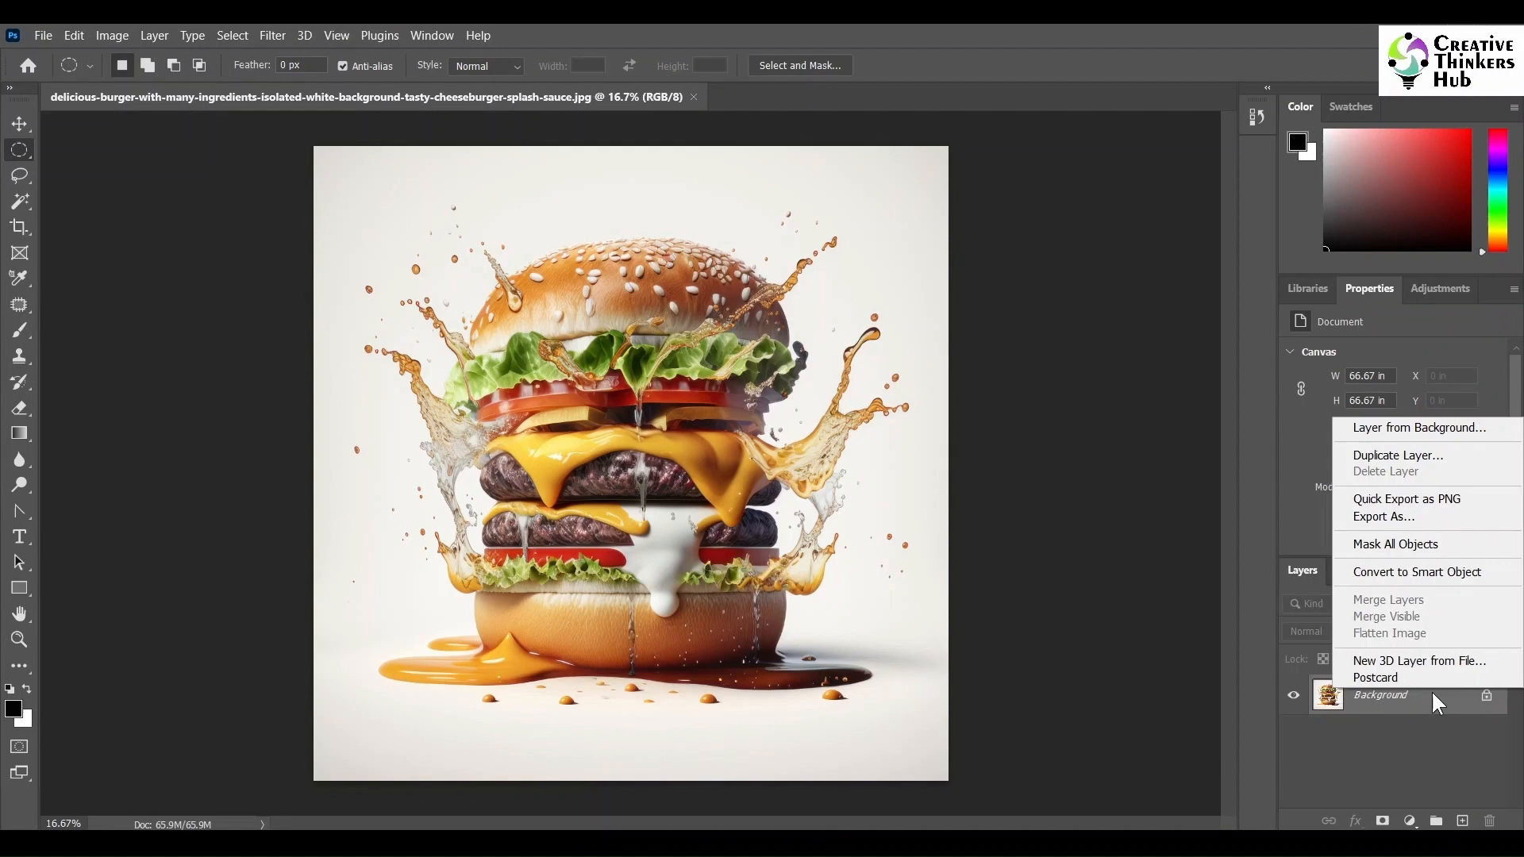
click(1399, 457)
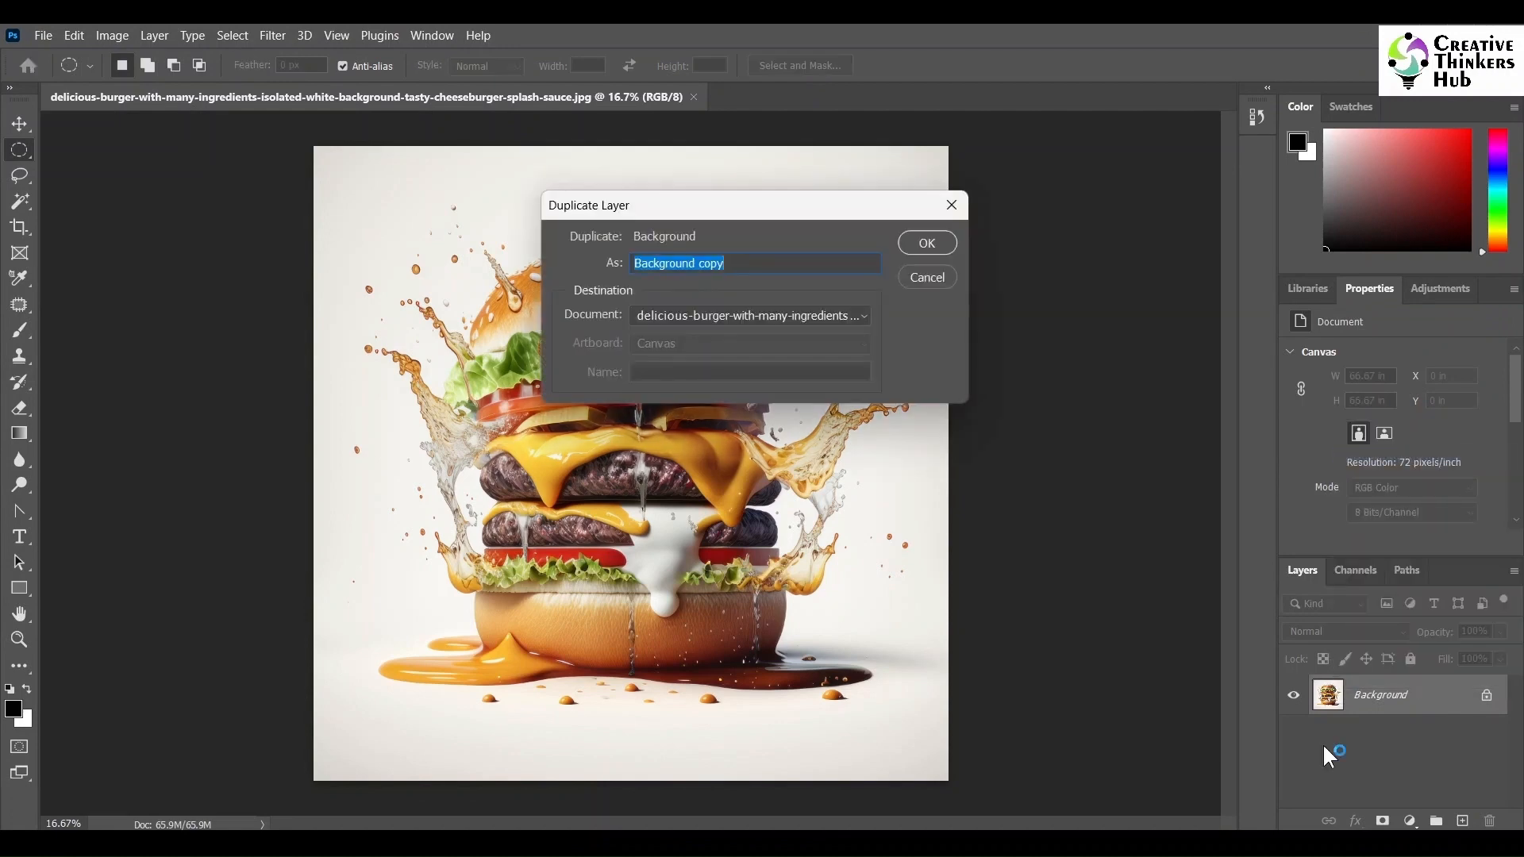
click(926, 242)
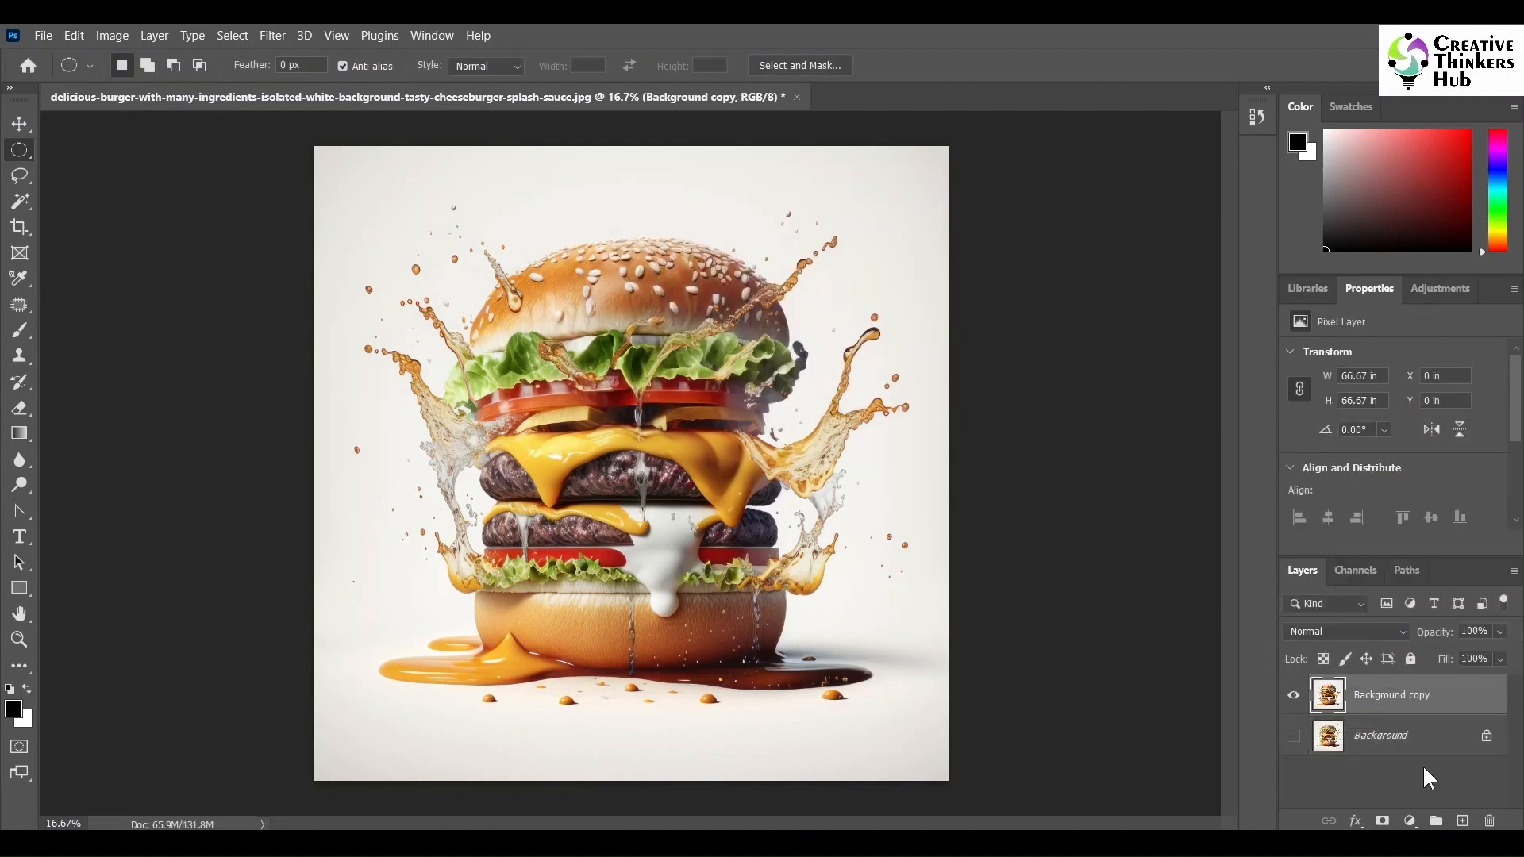
- Select the white background areas with the Magic Wand, adding enclosed gaps, delete them from the copy layer and deselect
click(20, 201)
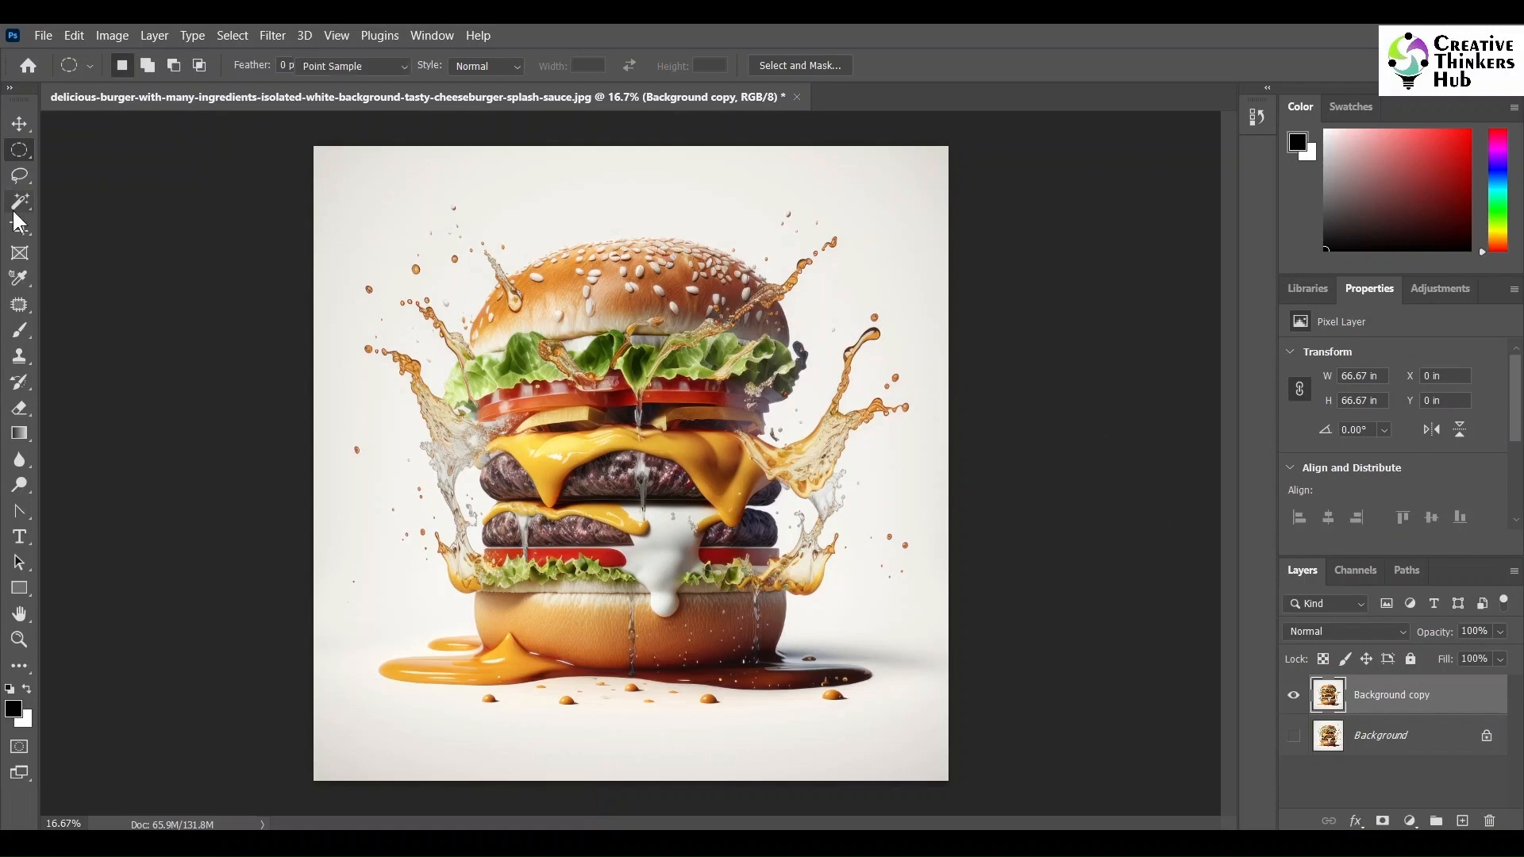
click(546, 189)
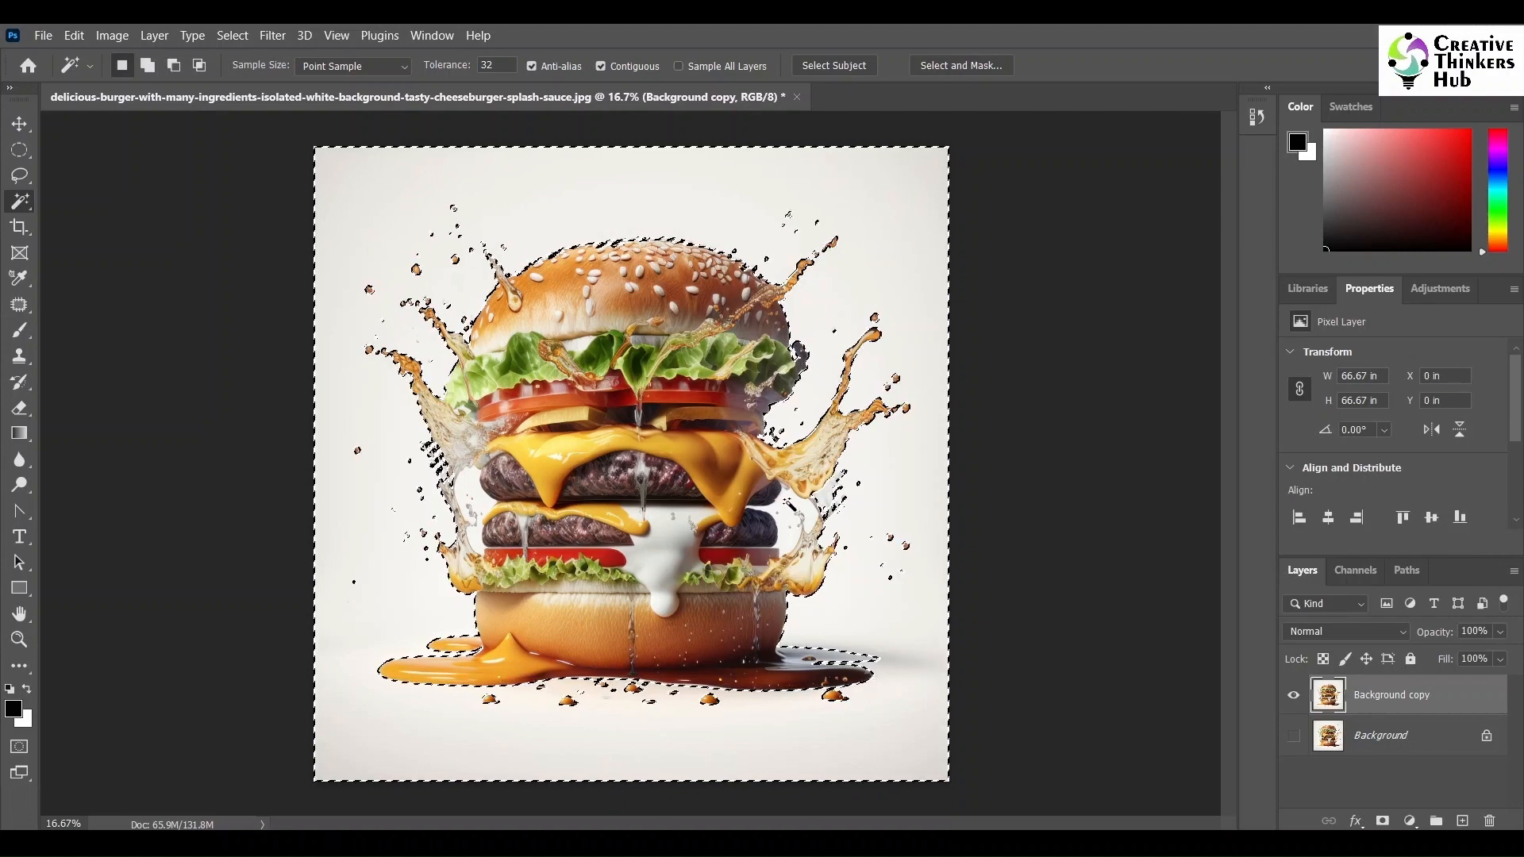
key(shift)
shift+click(785, 500)
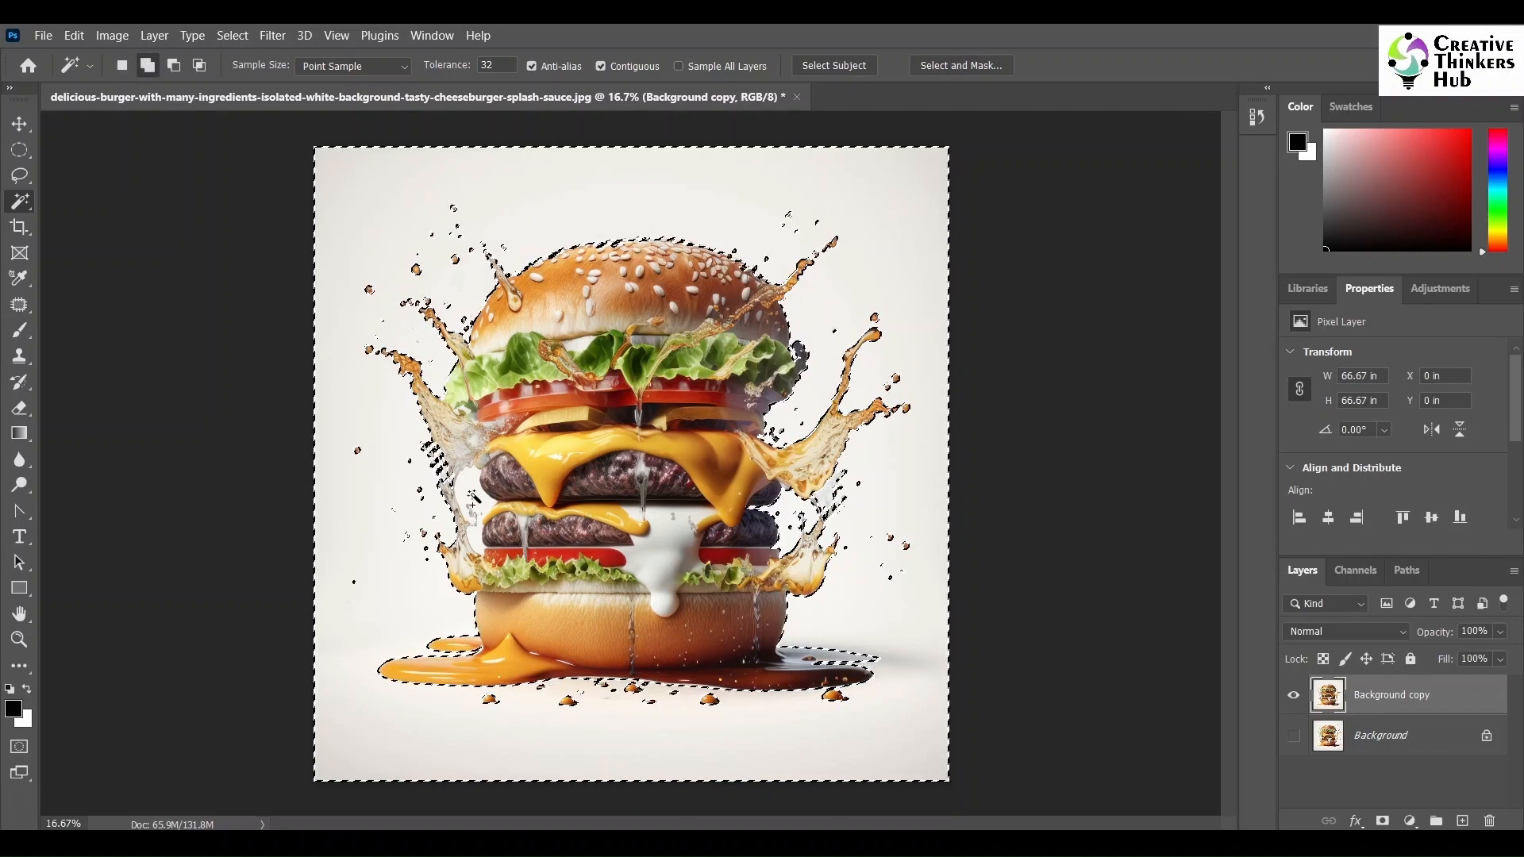
shift+click(473, 488)
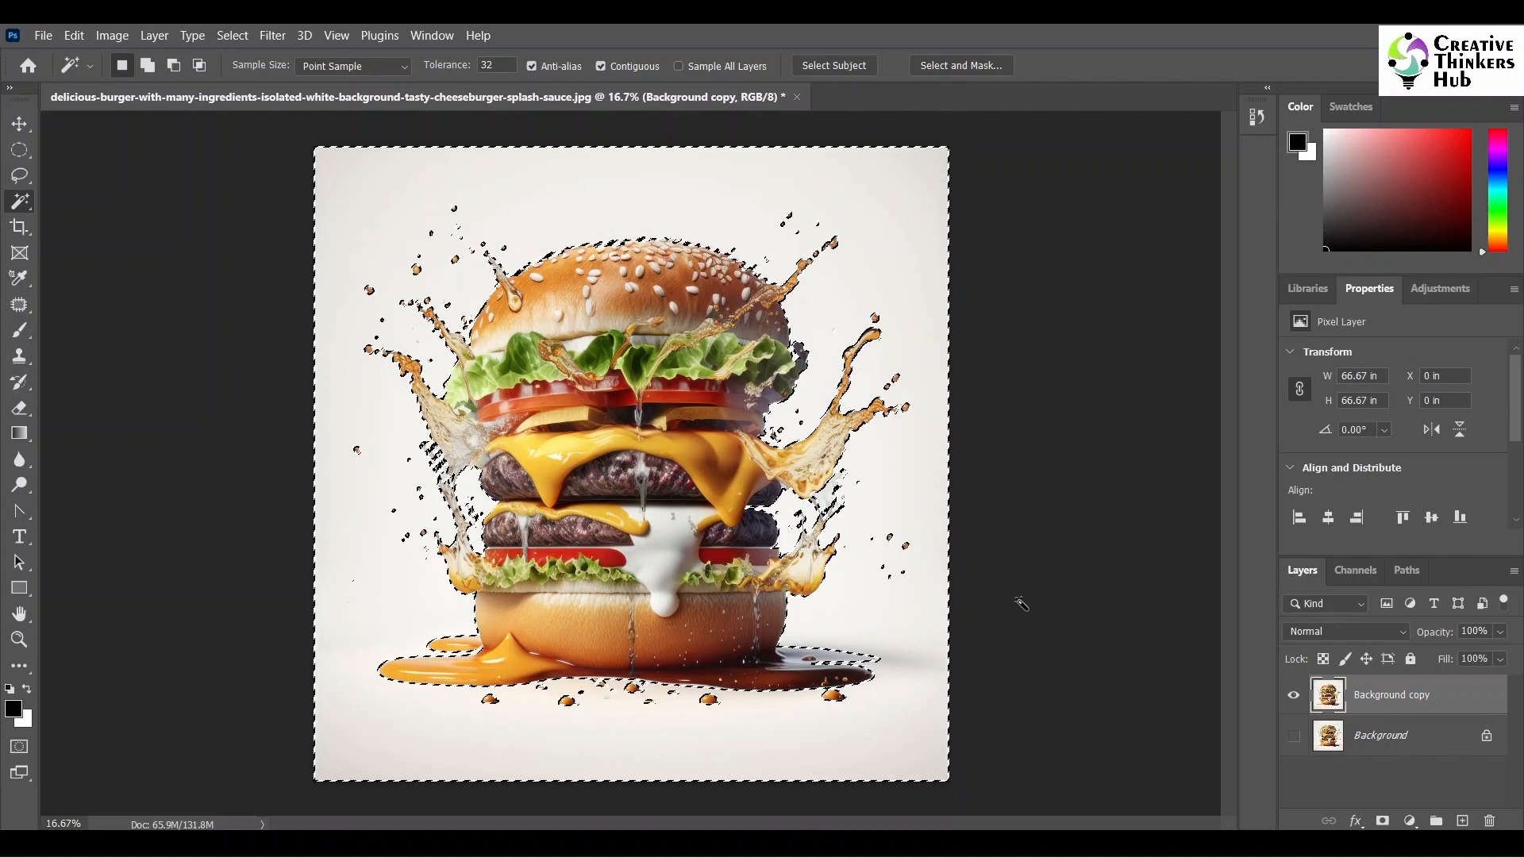
key(Delete)
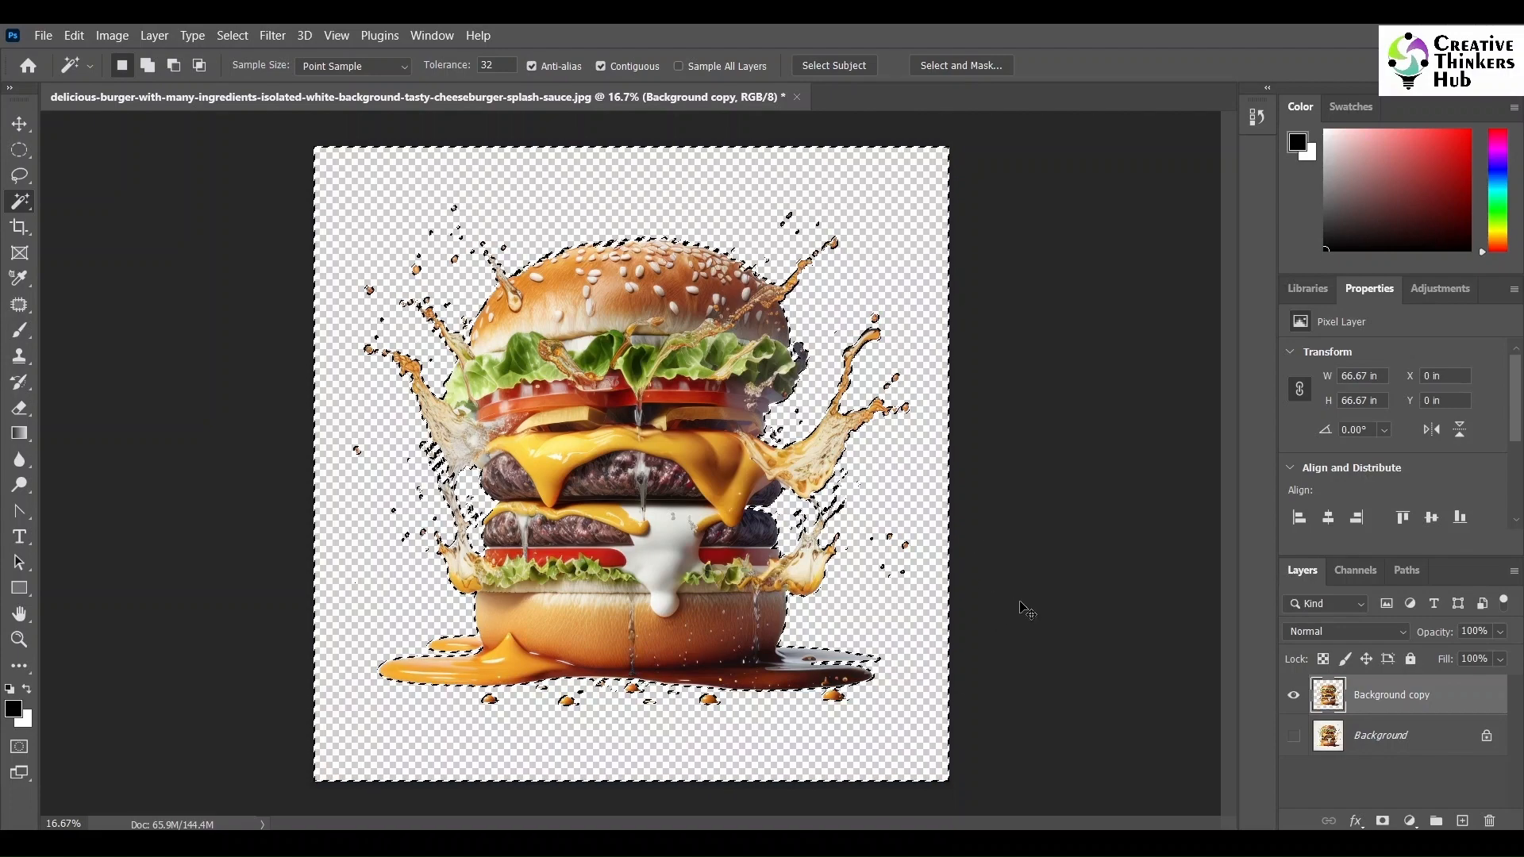
key(ctrl+d)
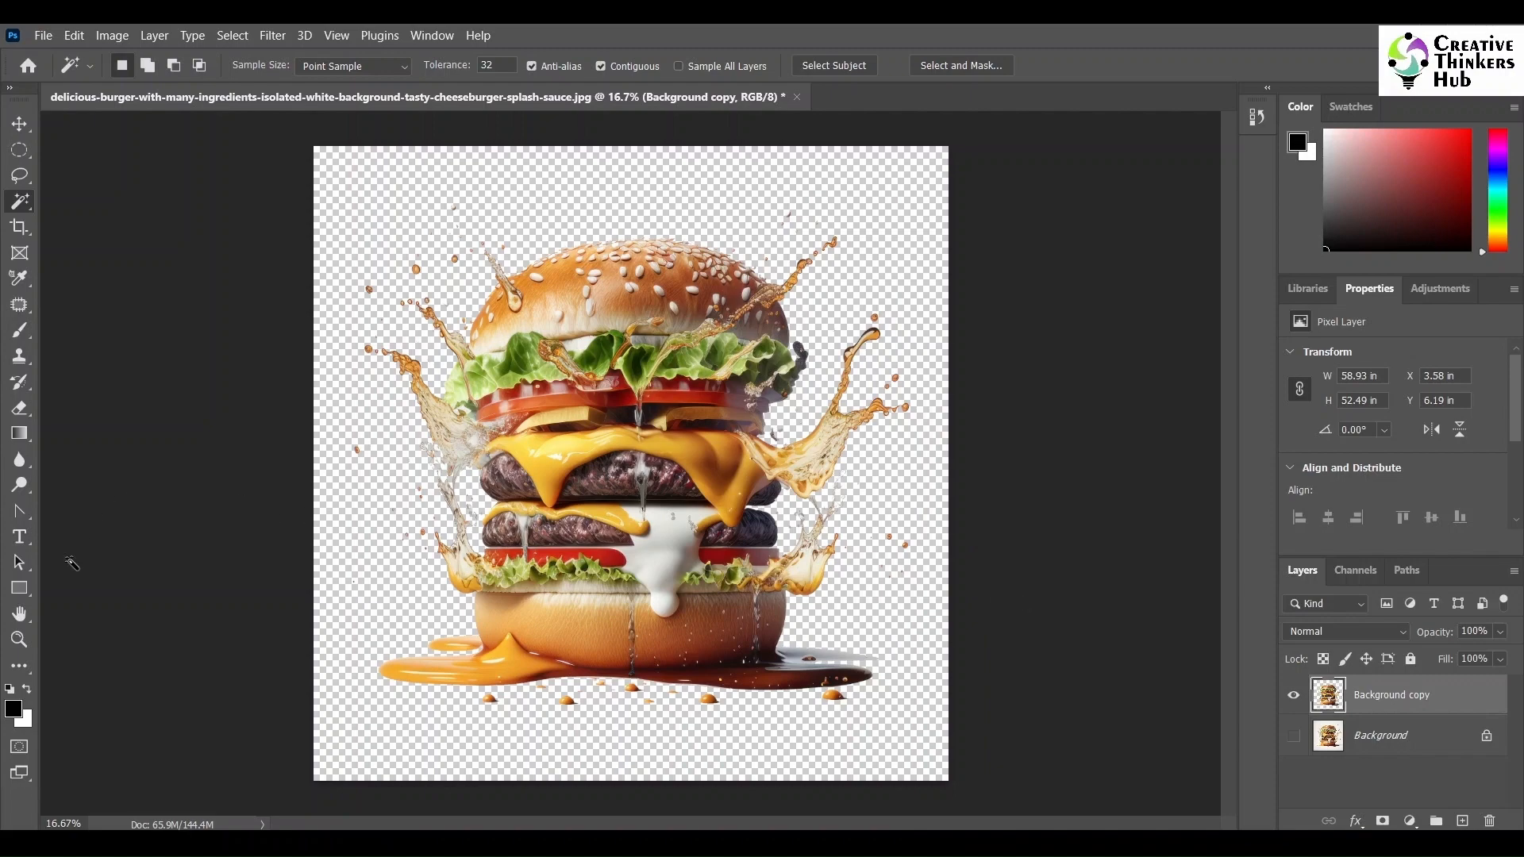
- Zoom in to inspect the cut-out edges around the burger and splashes
click(29, 645)
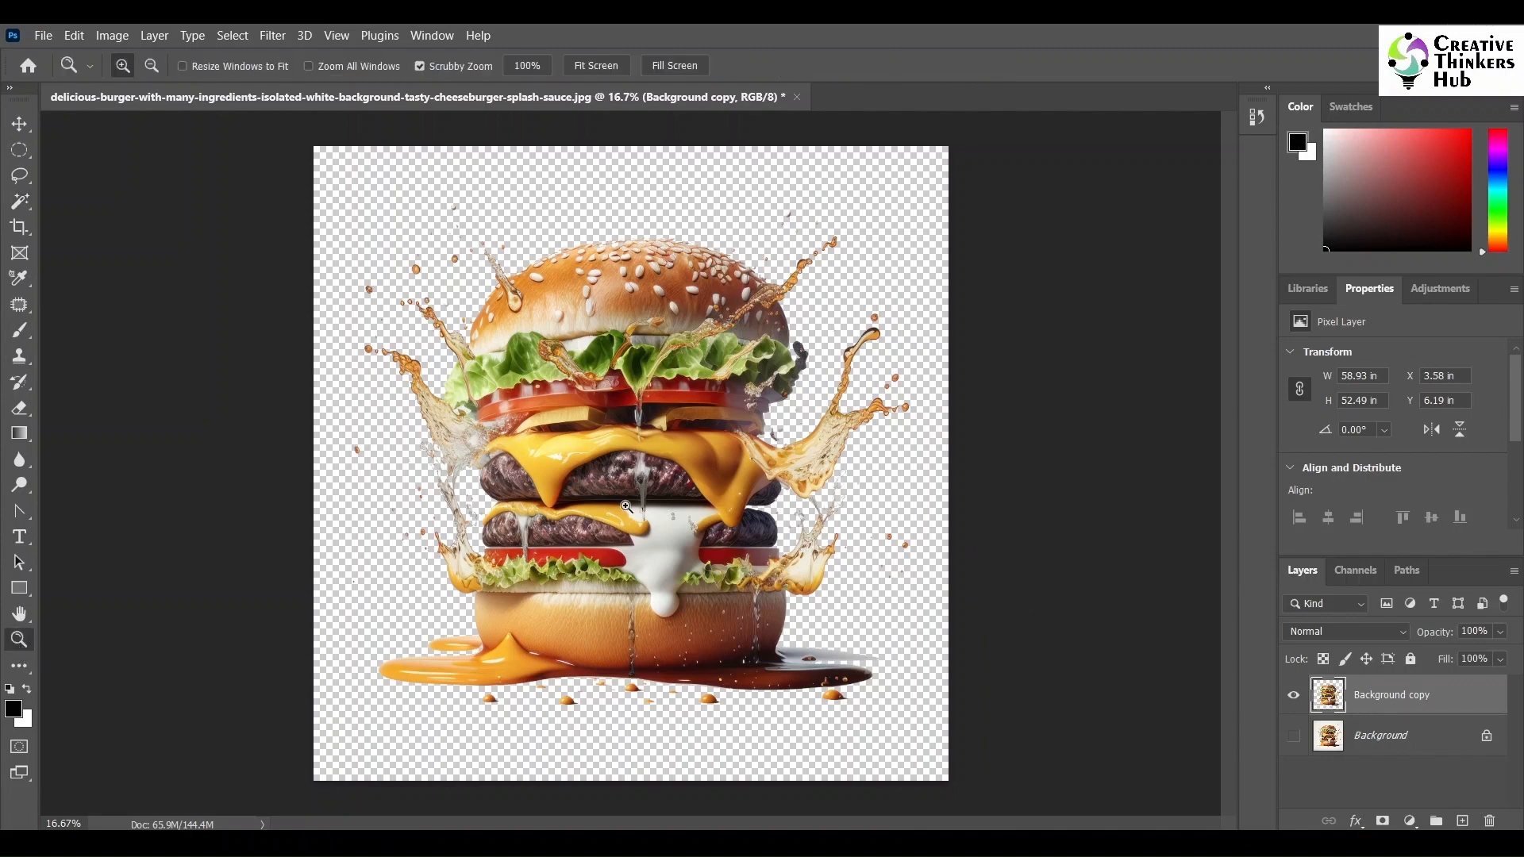
click(566, 448)
click(508, 443)
click(443, 438)
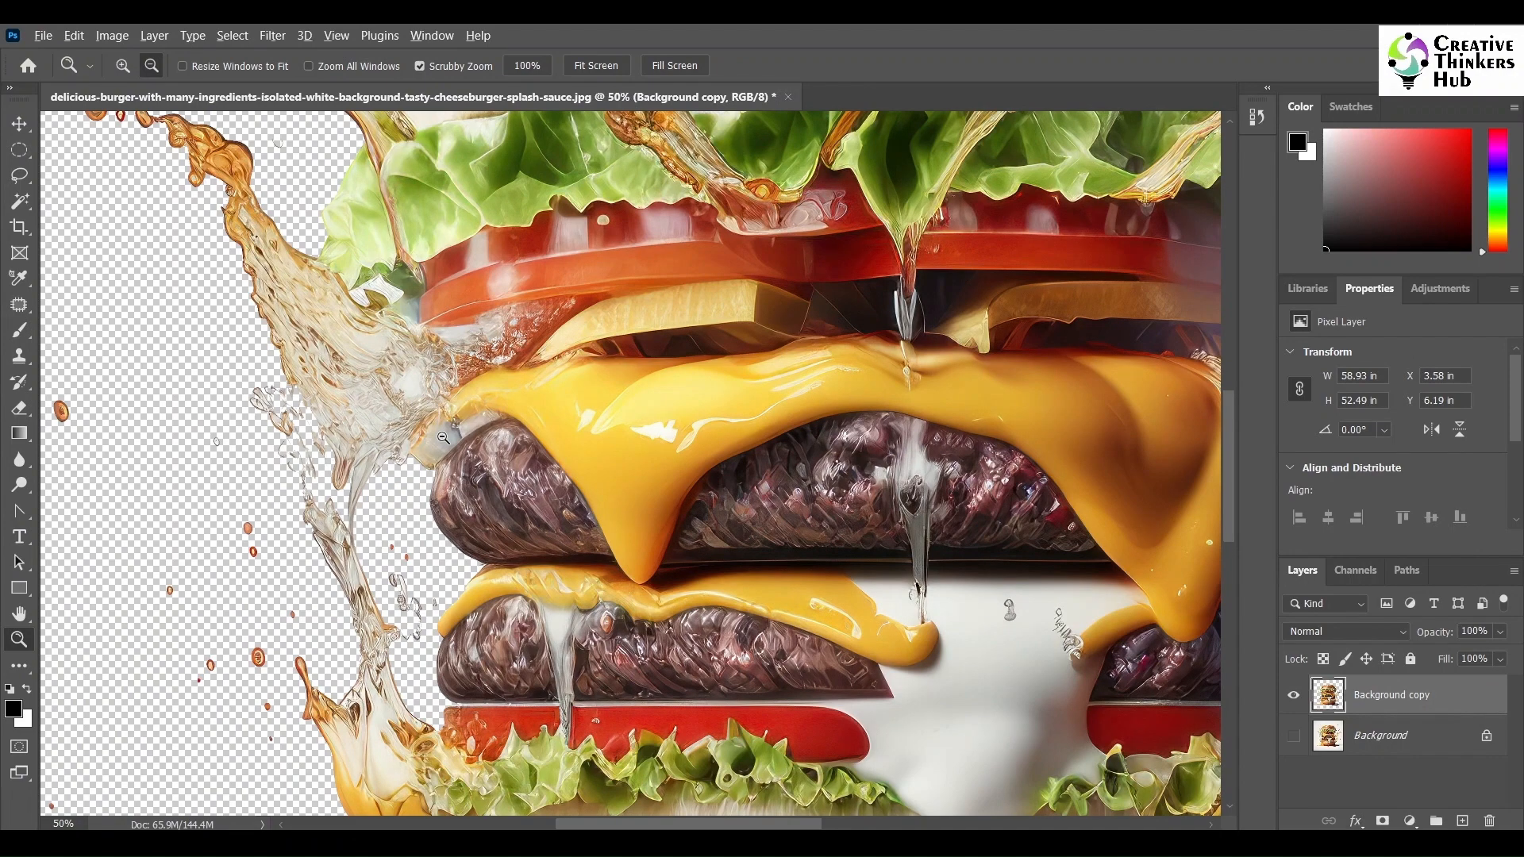
alt+click(443, 437)
scroll(502, 422, down, 2)
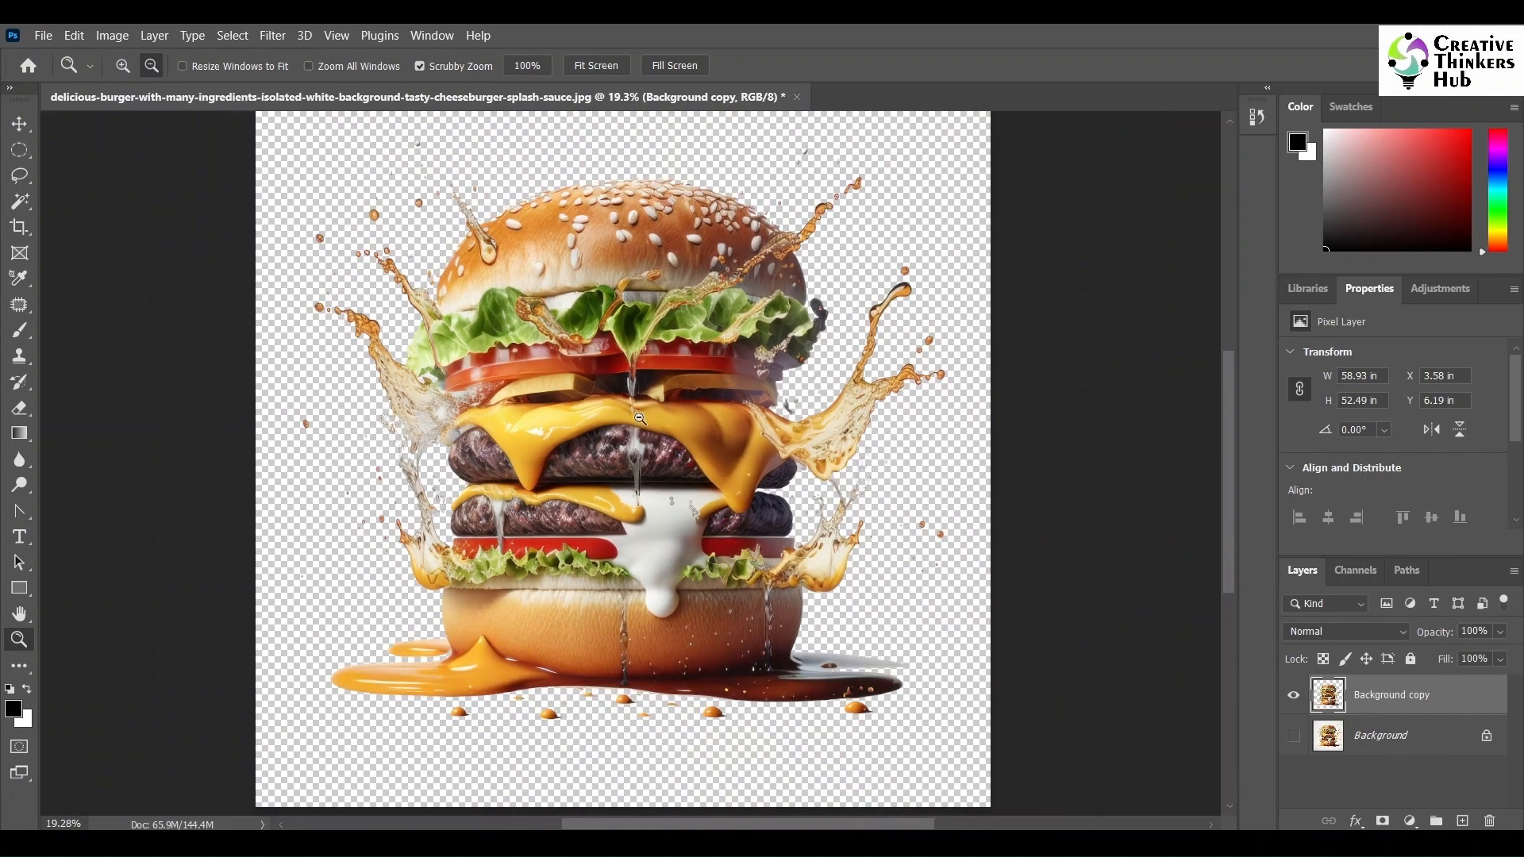
scroll(734, 389, up, 1)
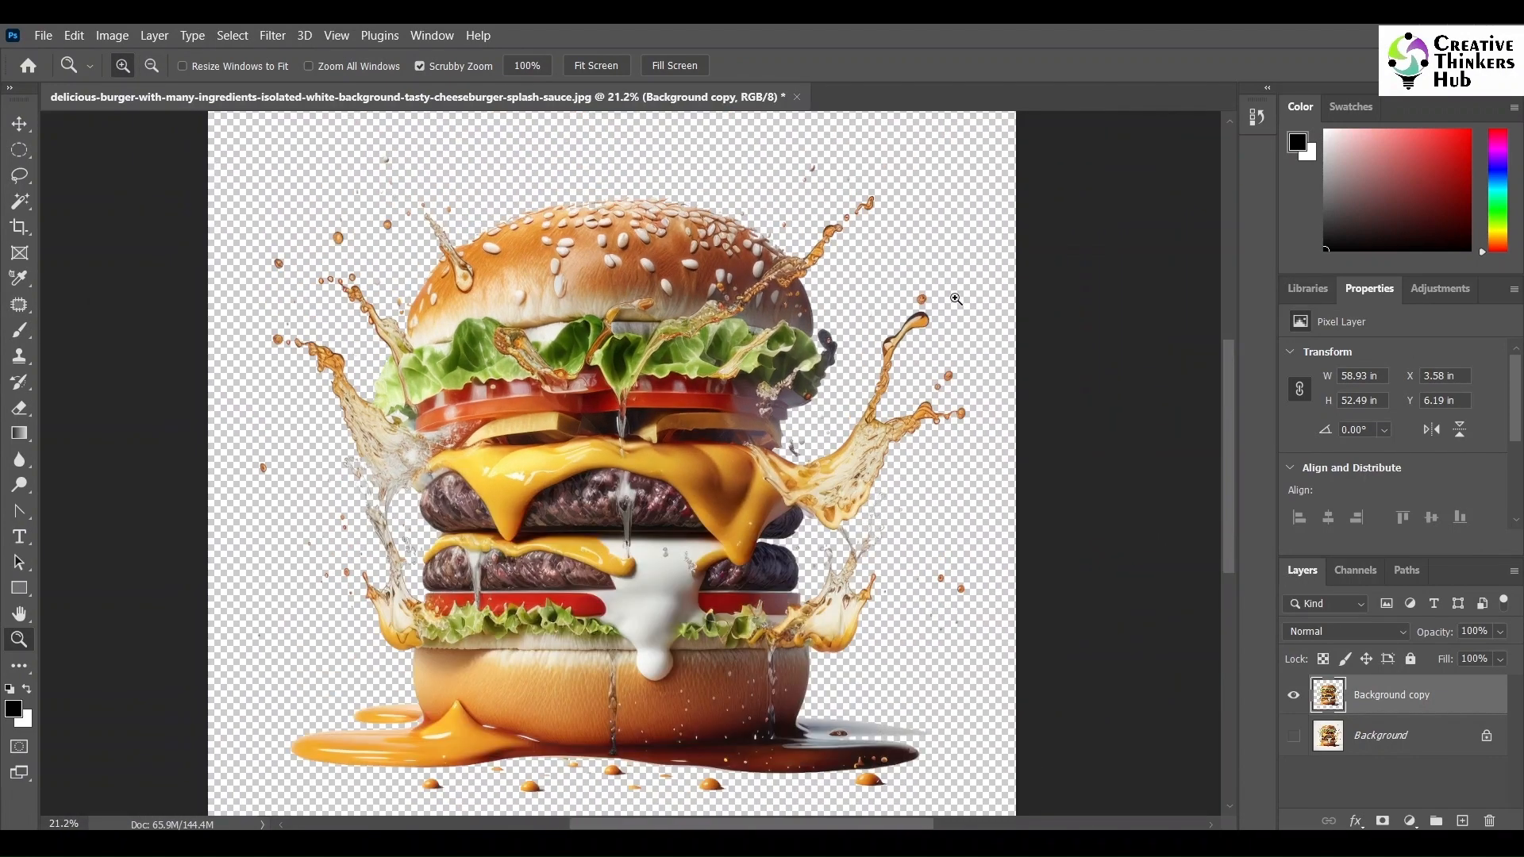
- Delete the original Background layer, leaving only the cut-out copy
click(1448, 741)
click(1486, 819)
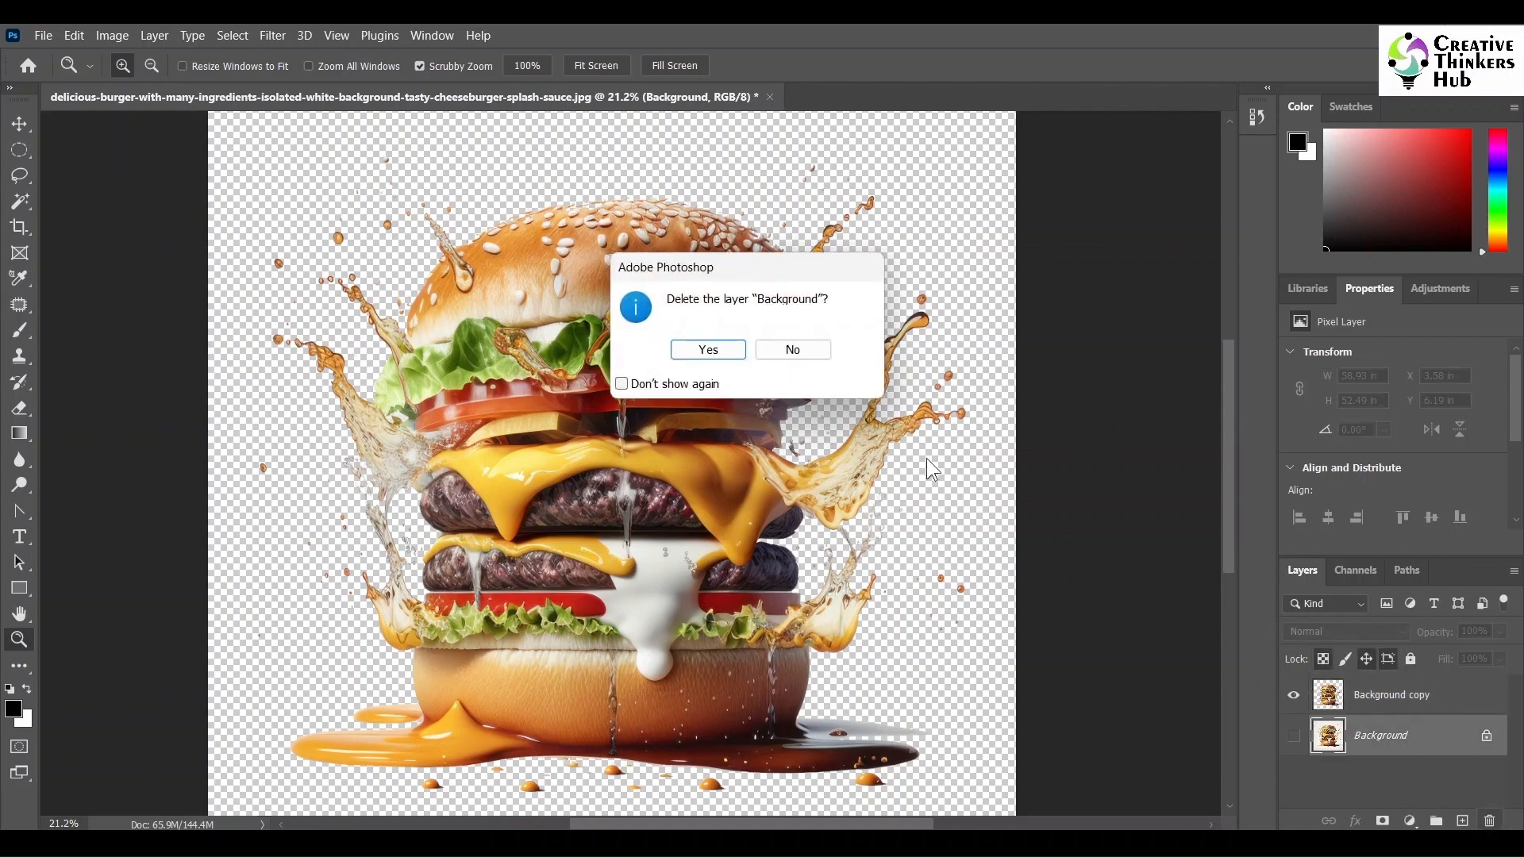
click(705, 349)
drag(1065, 463, 950, 429)
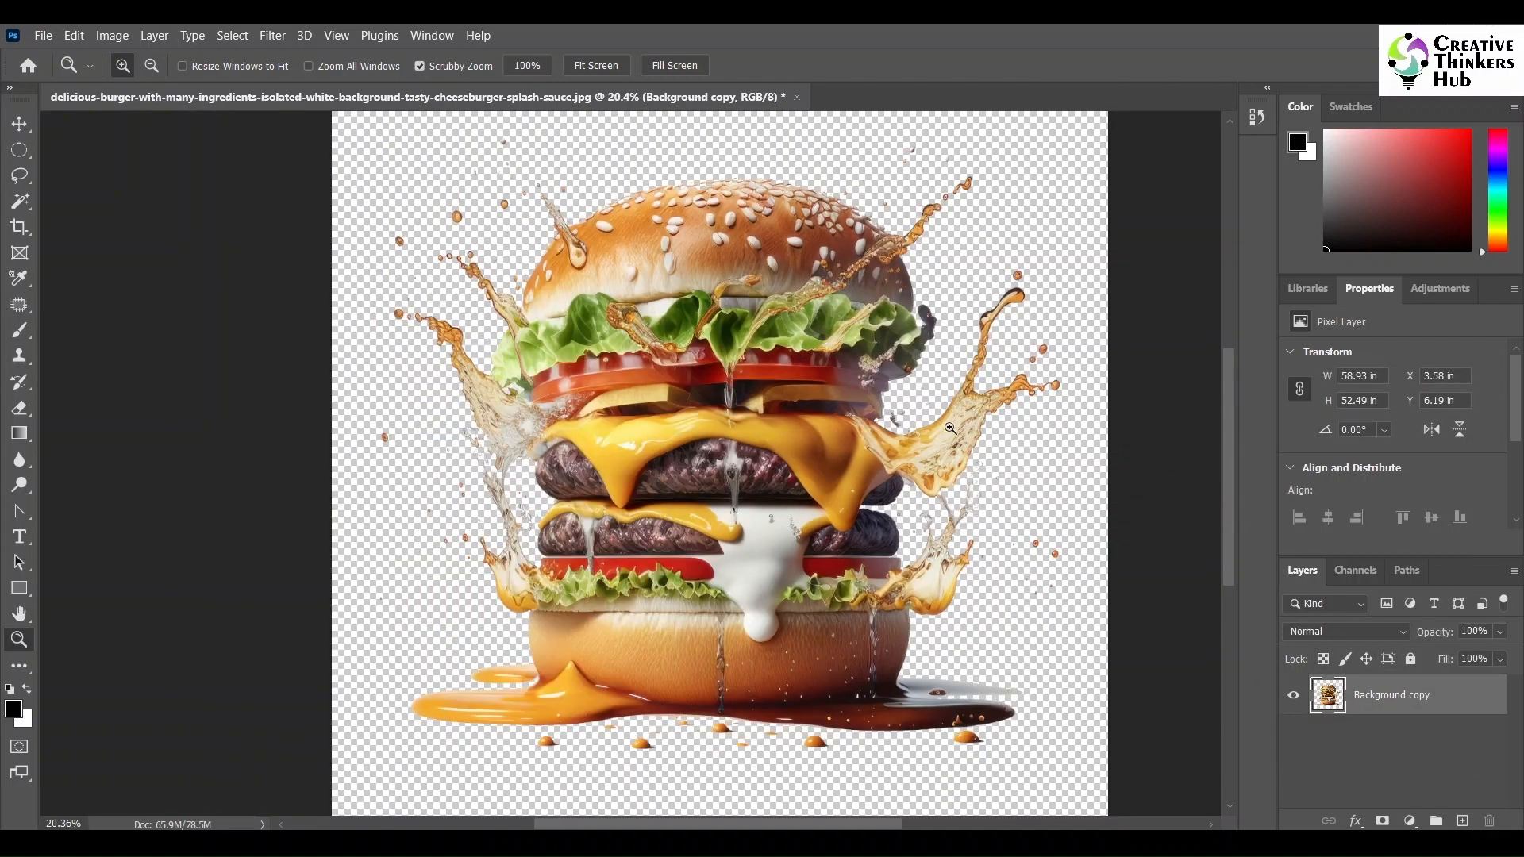
- Save the cut-out image as a PNG with large file size and close the document
key(ctrl+shift+s)
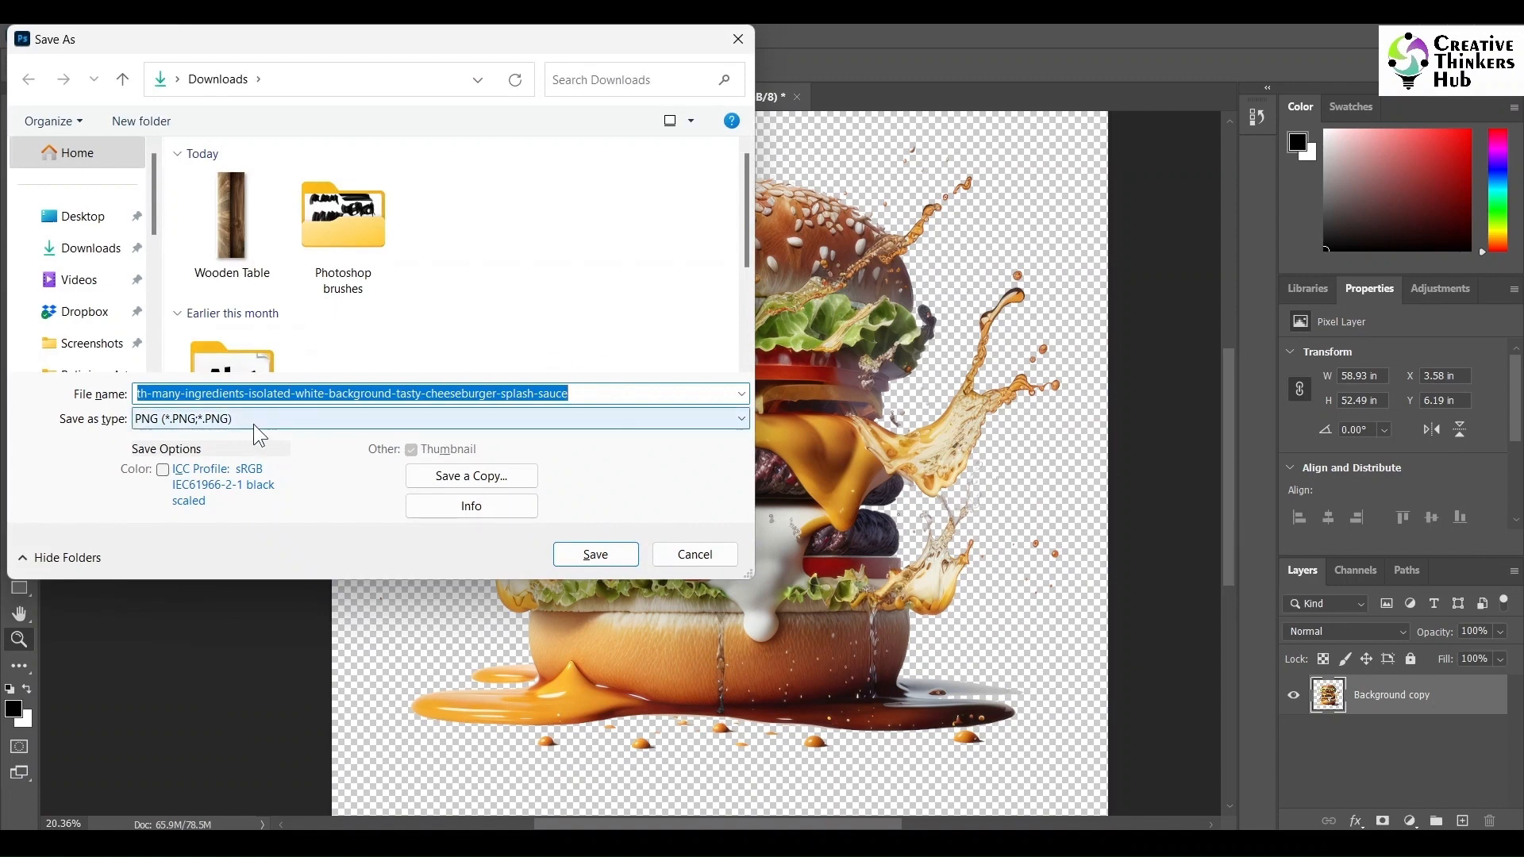
click(595, 554)
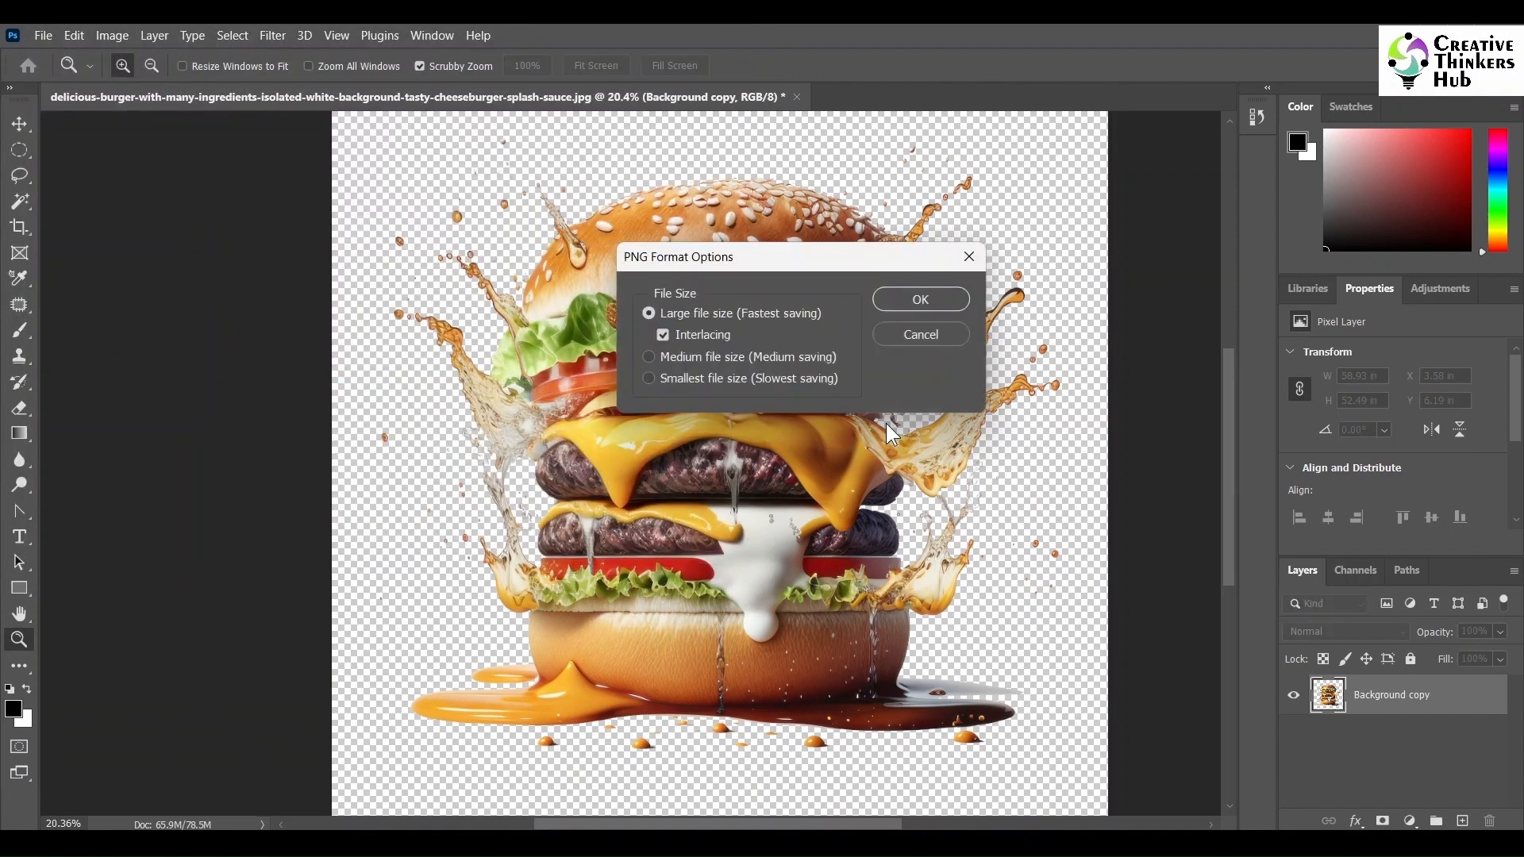
click(920, 306)
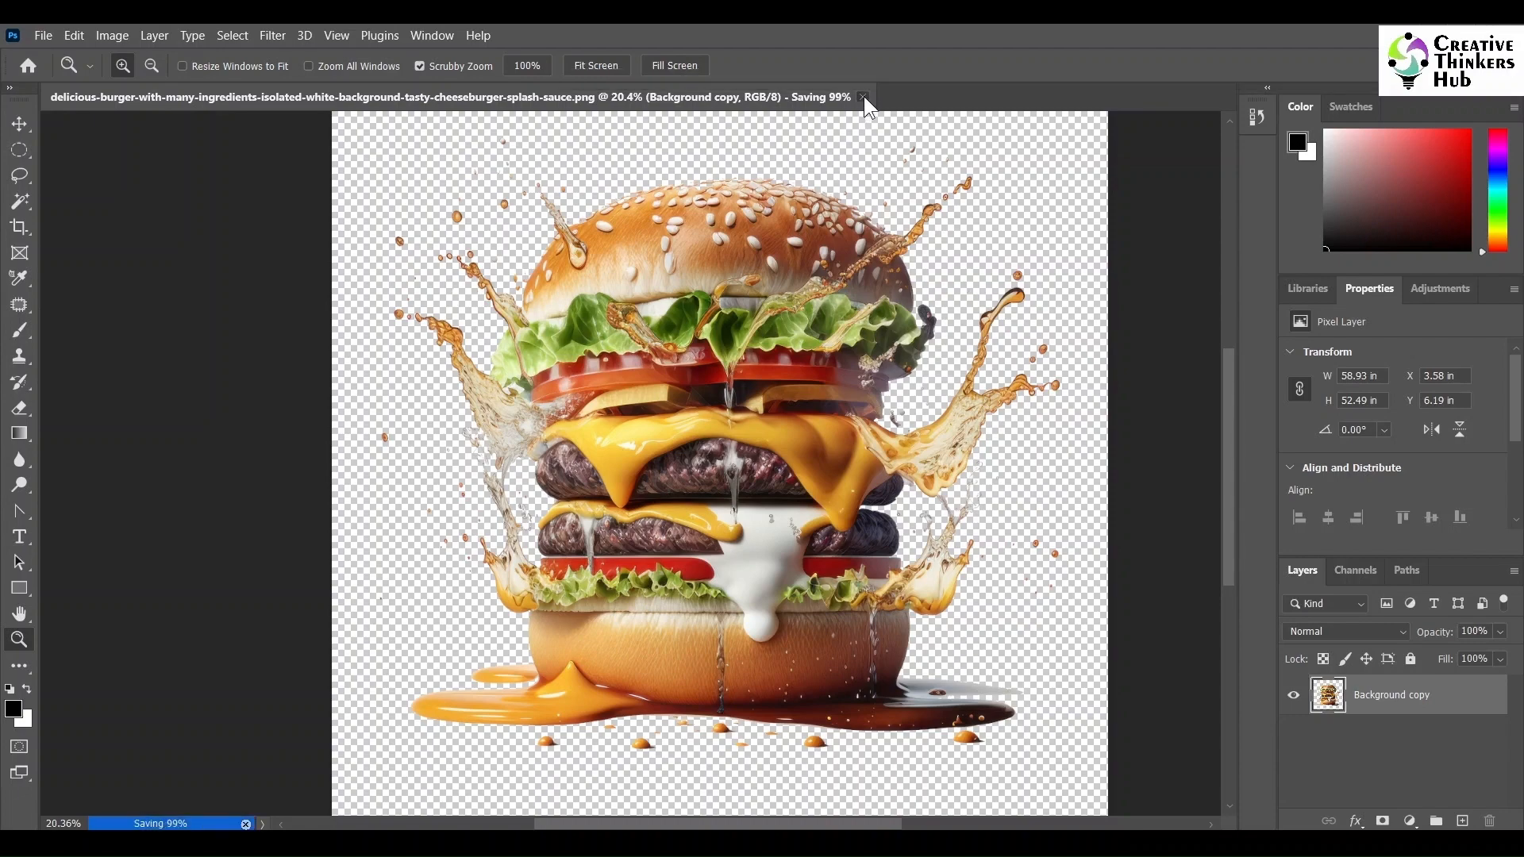
click(791, 345)
key(ctrl+w)
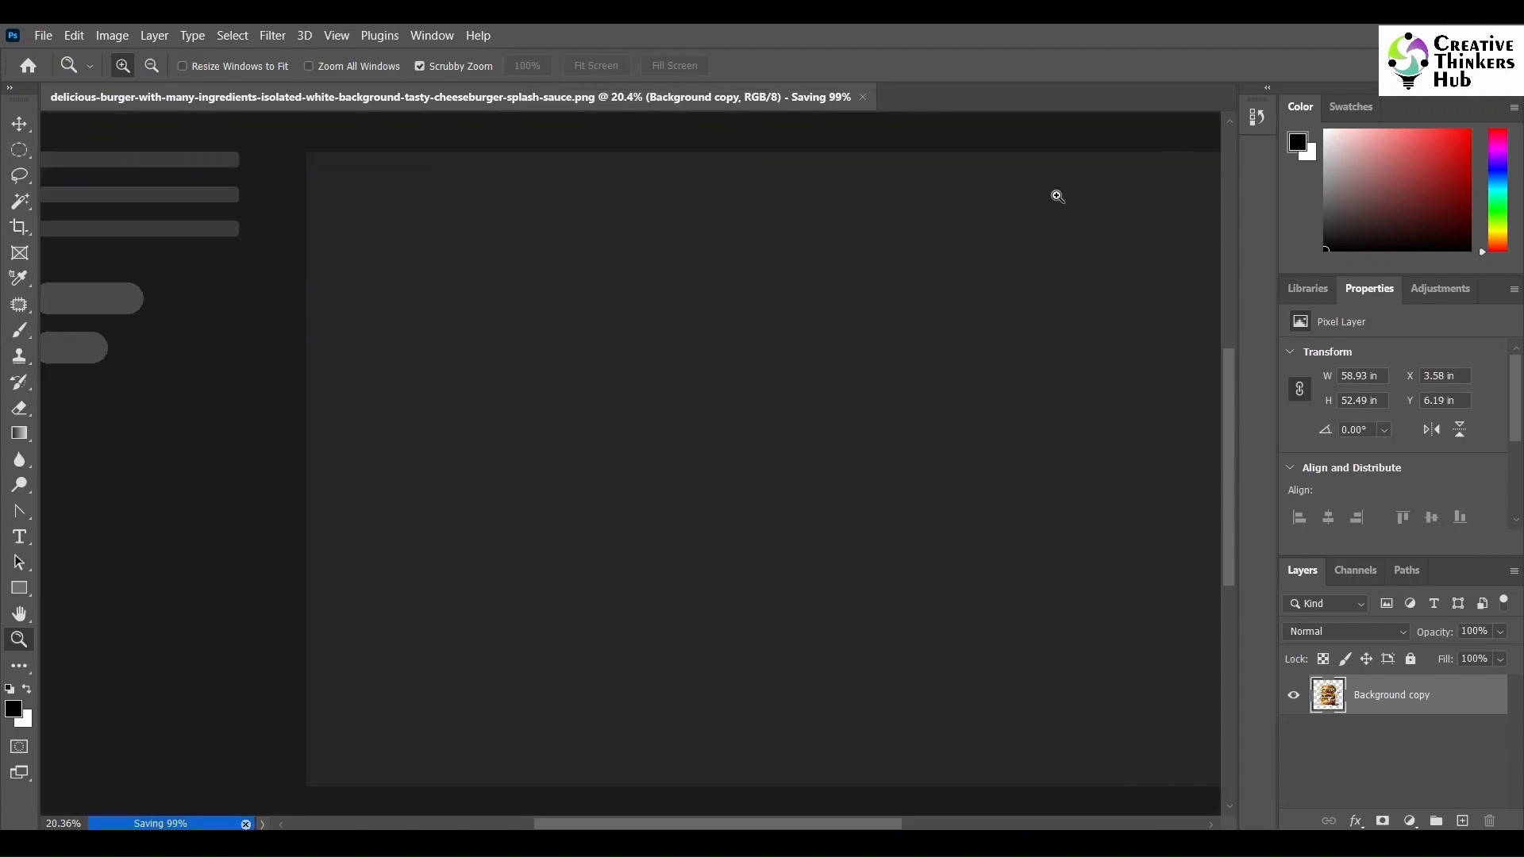
- Drag the saved burger PNG from the Downloads folder into the Burger Flyer document
click(1415, 36)
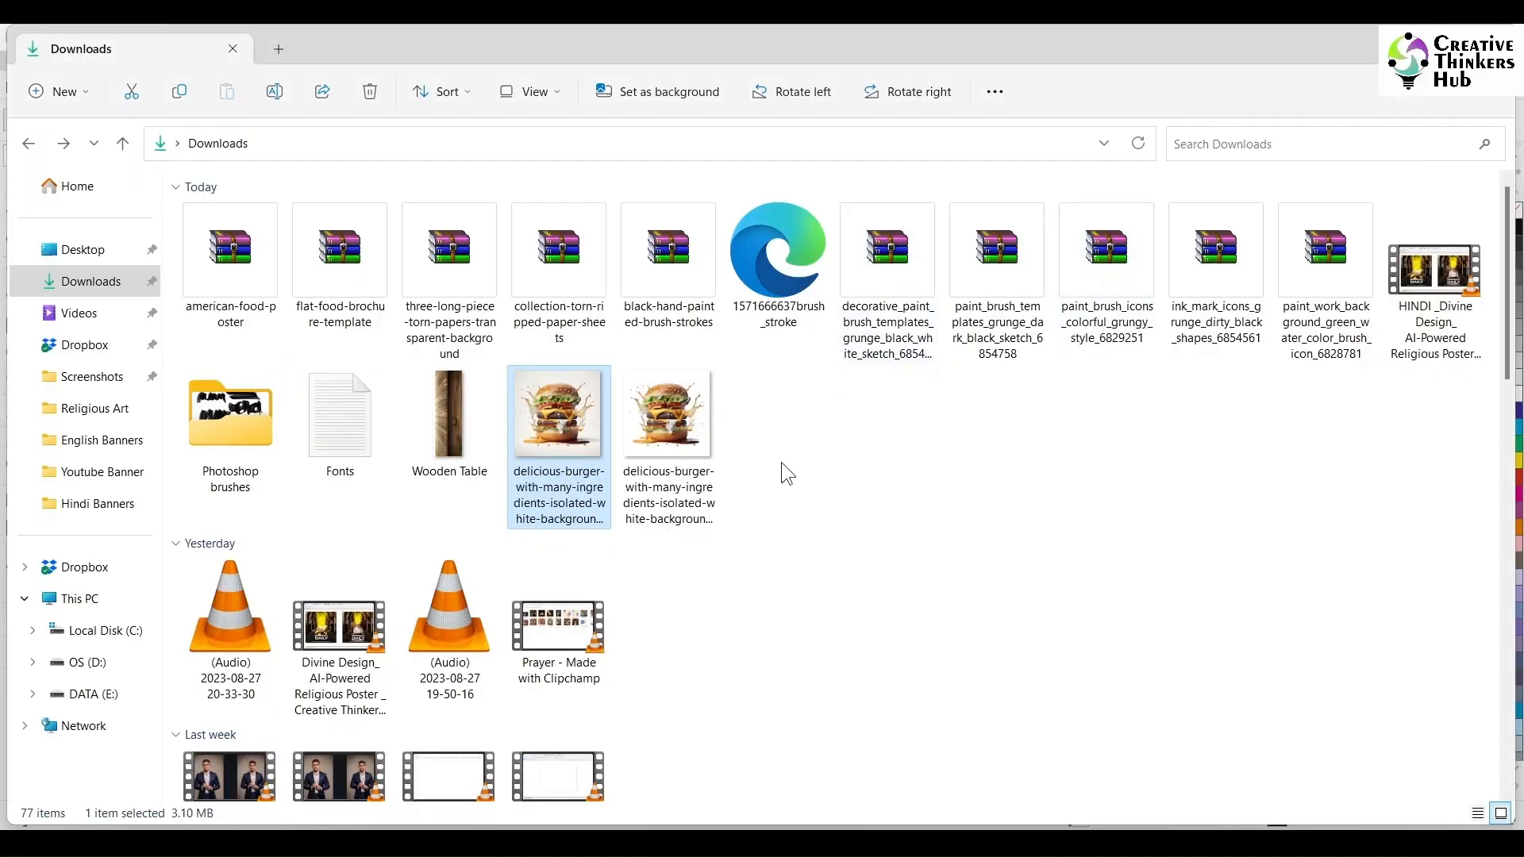
click(781, 465)
click(675, 479)
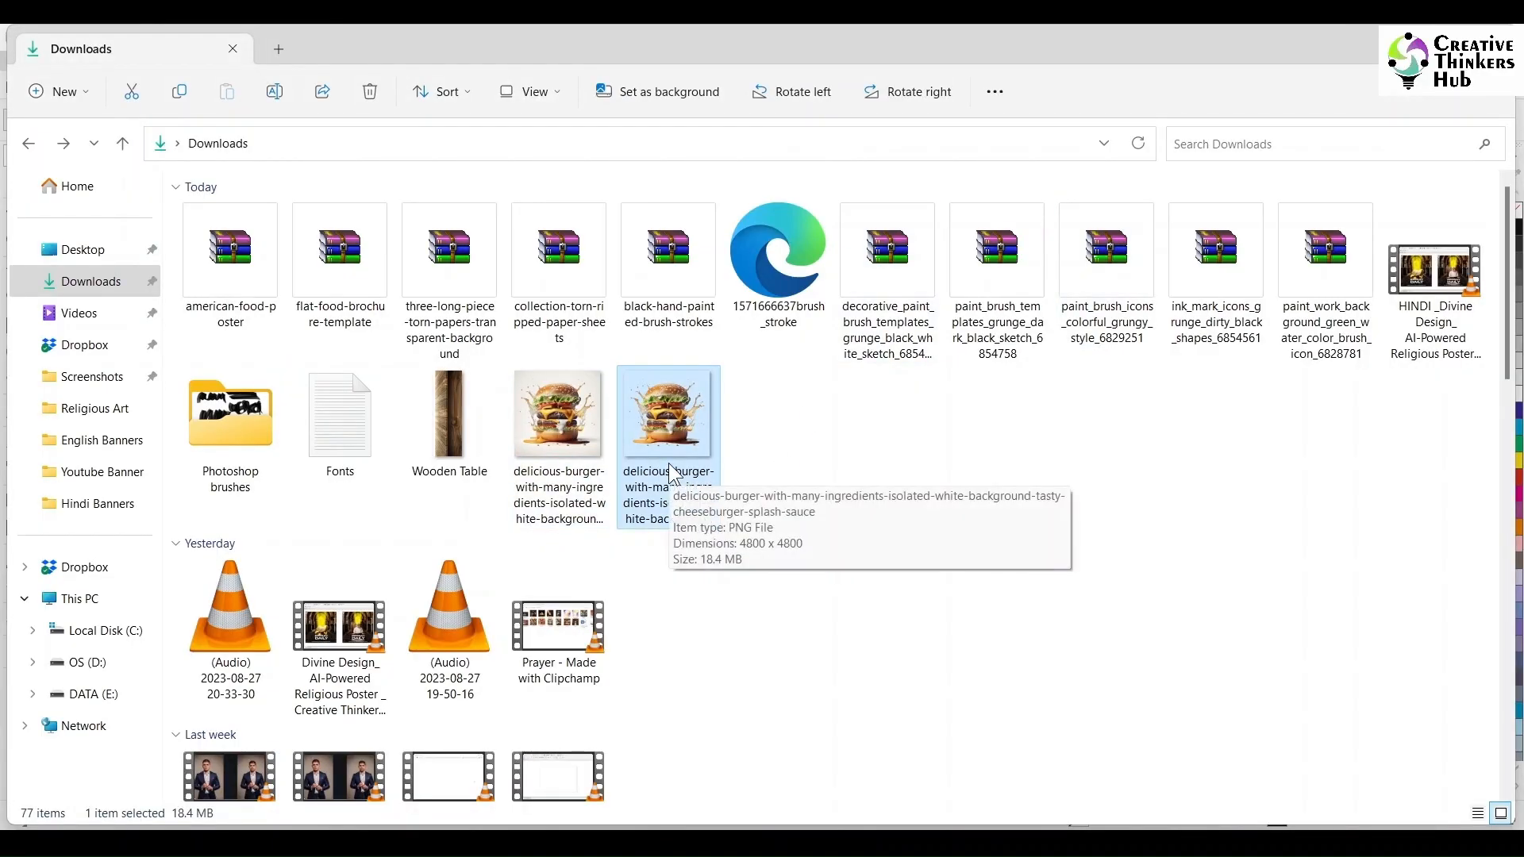
drag(671, 473, 814, 421)
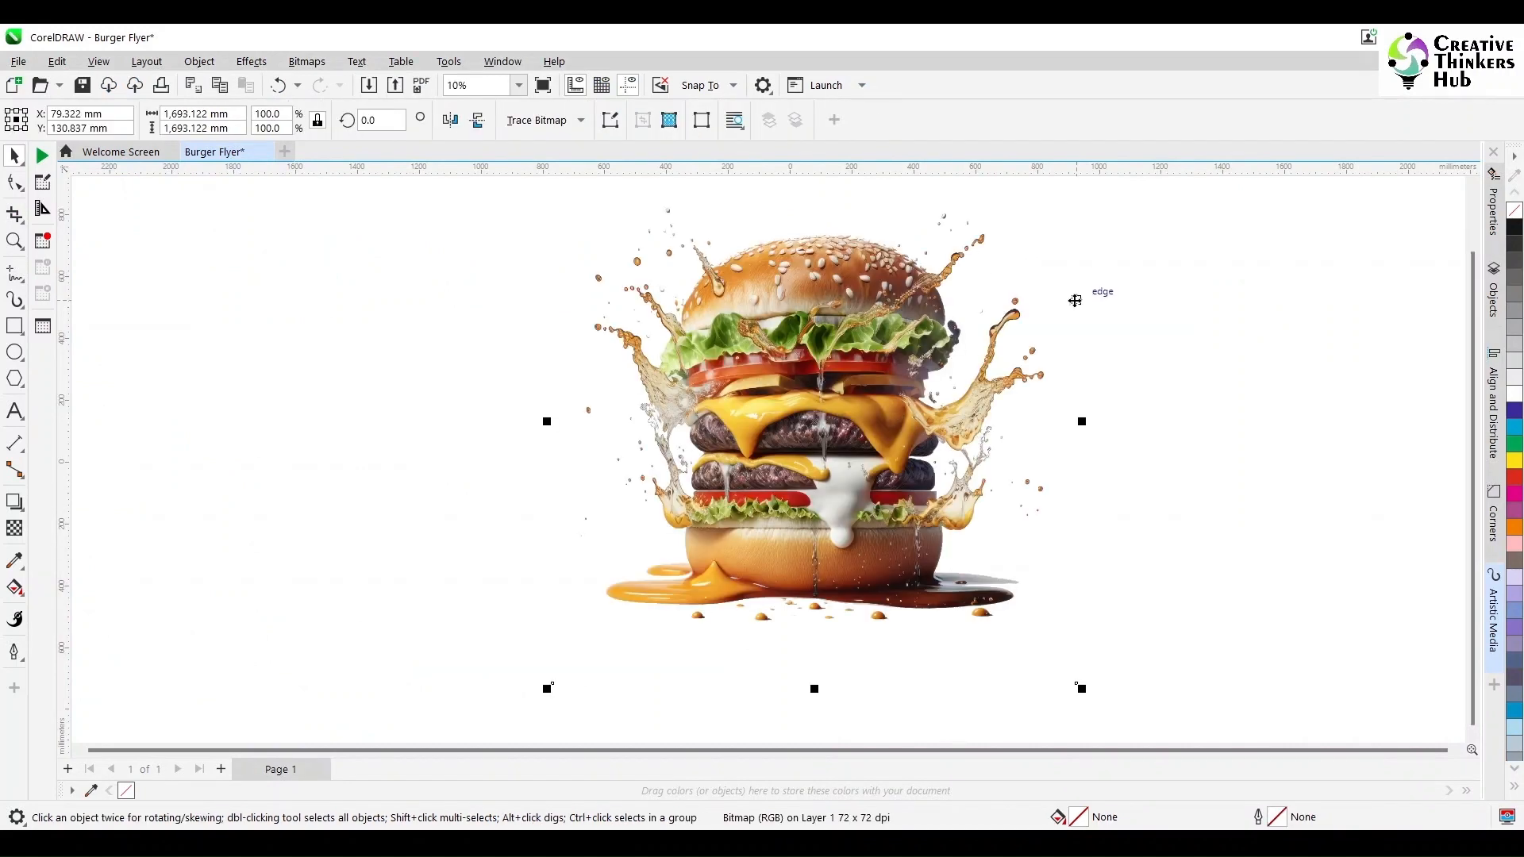
- Scale the burger image down to about 191 mm square and move it beside the page
scroll(1071, 299, up, 1)
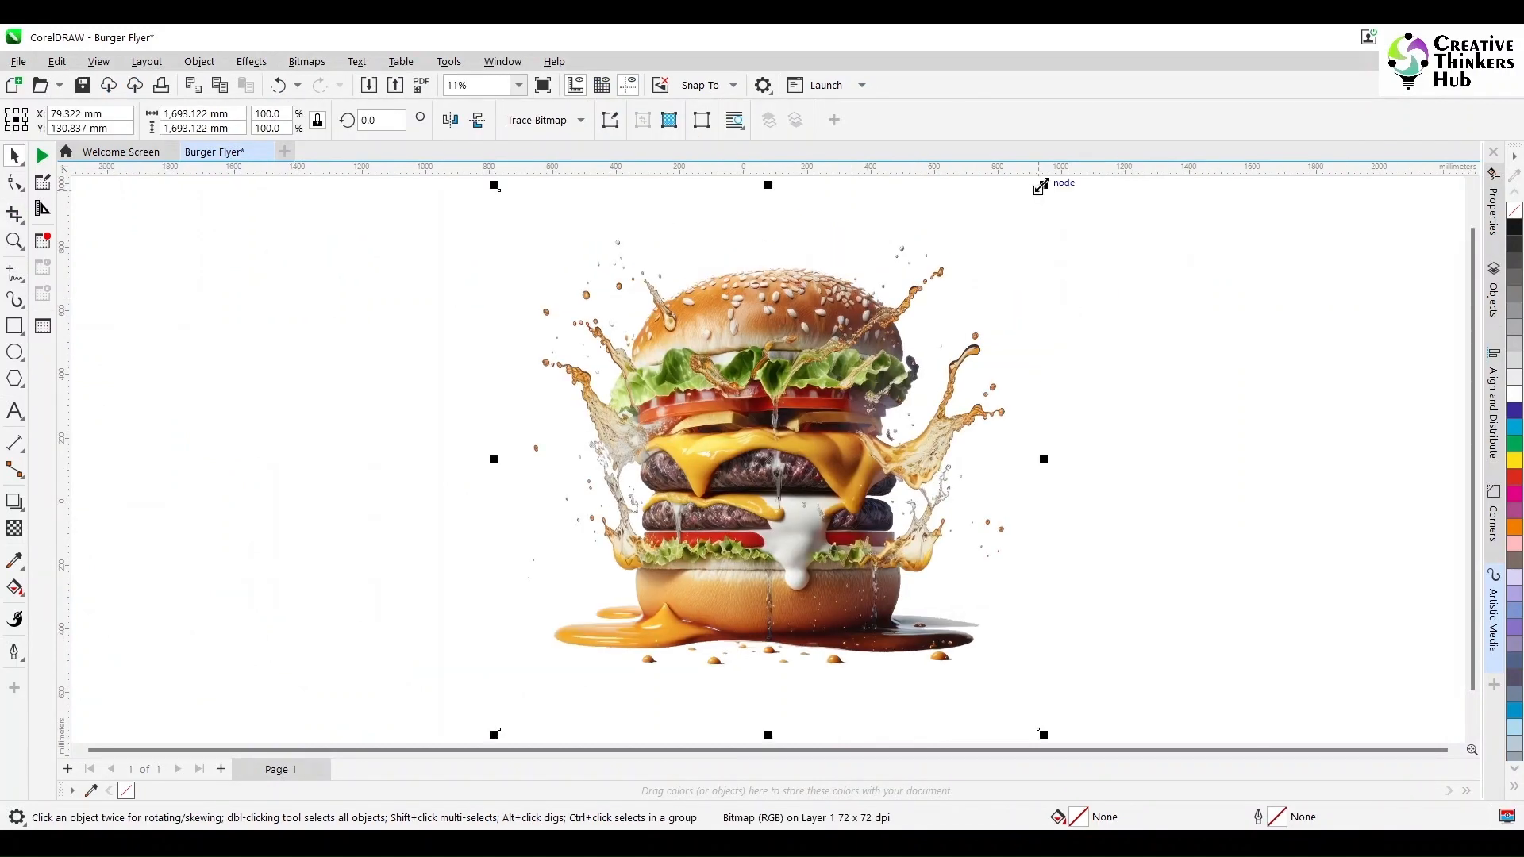
drag(1041, 185, 934, 430)
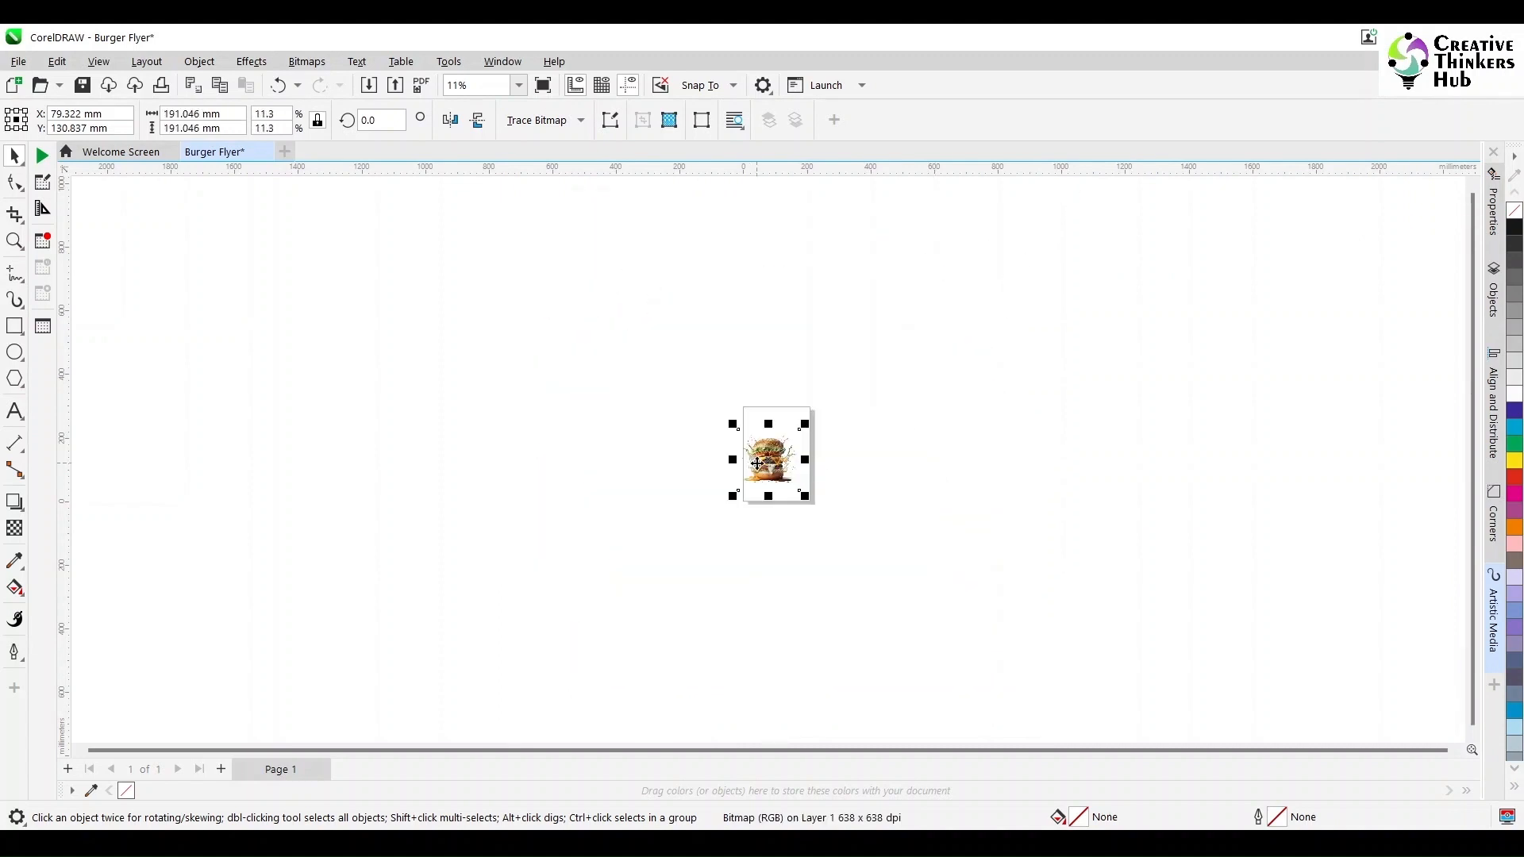
drag(757, 464, 703, 432)
scroll(798, 444, up, 5)
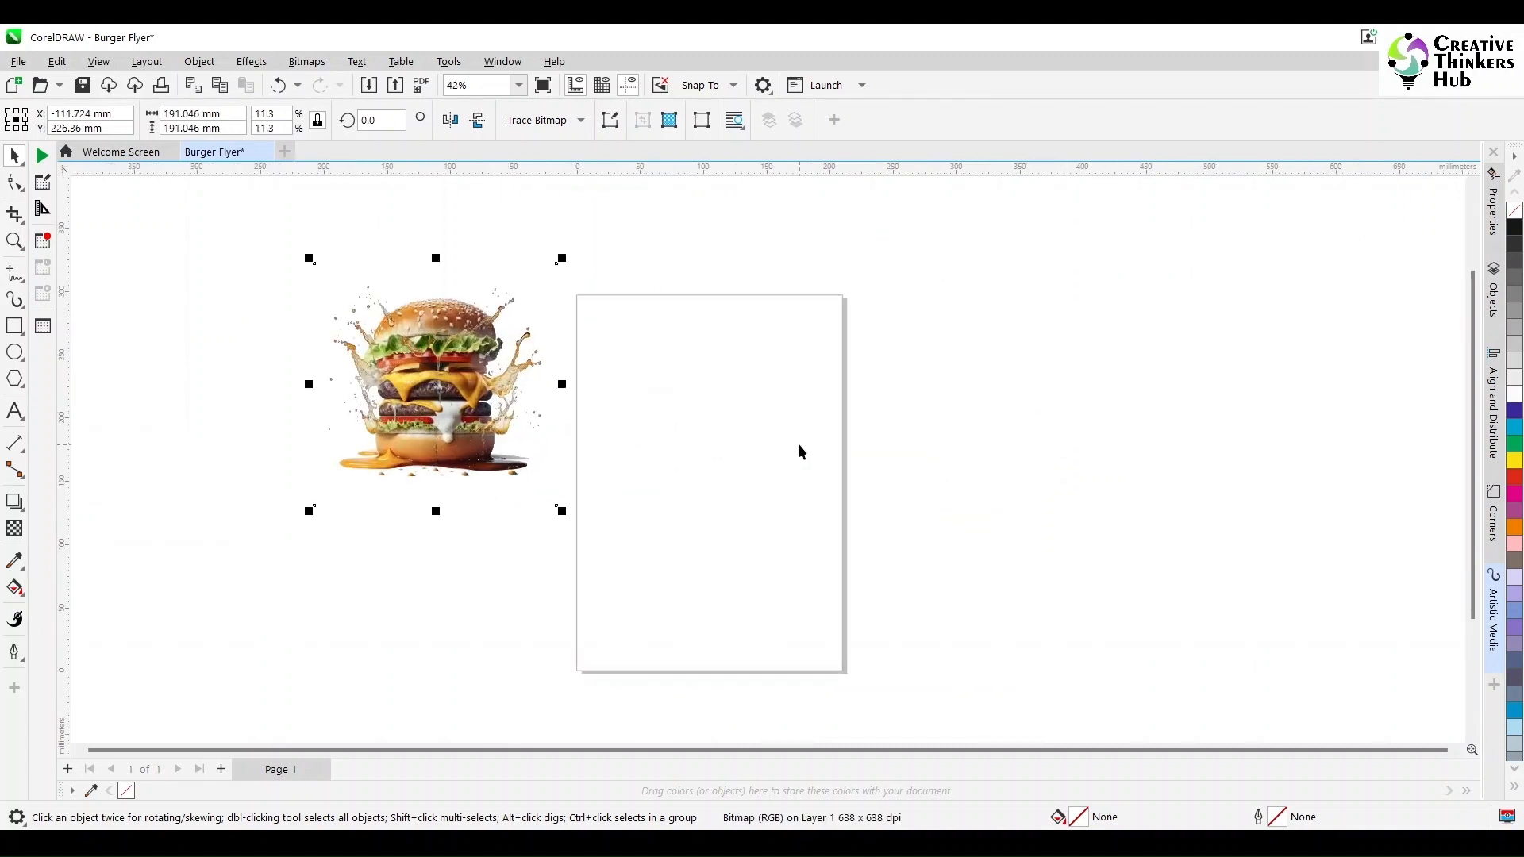
- Drag the Wooden Table image from the Downloads folder into the Burger Flyer document
click(438, 568)
click(581, 843)
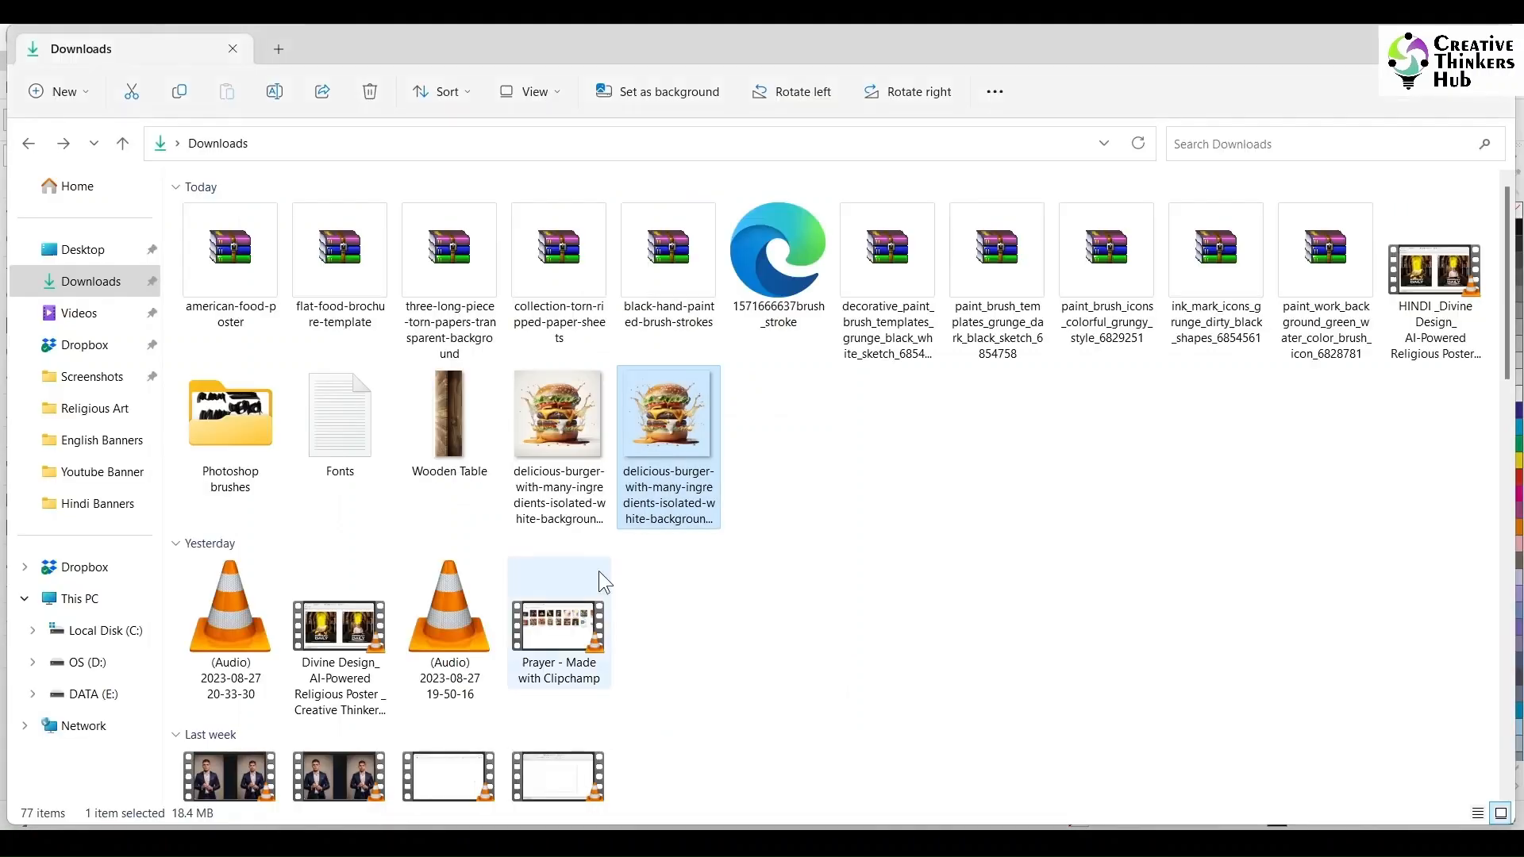
drag(467, 427, 961, 450)
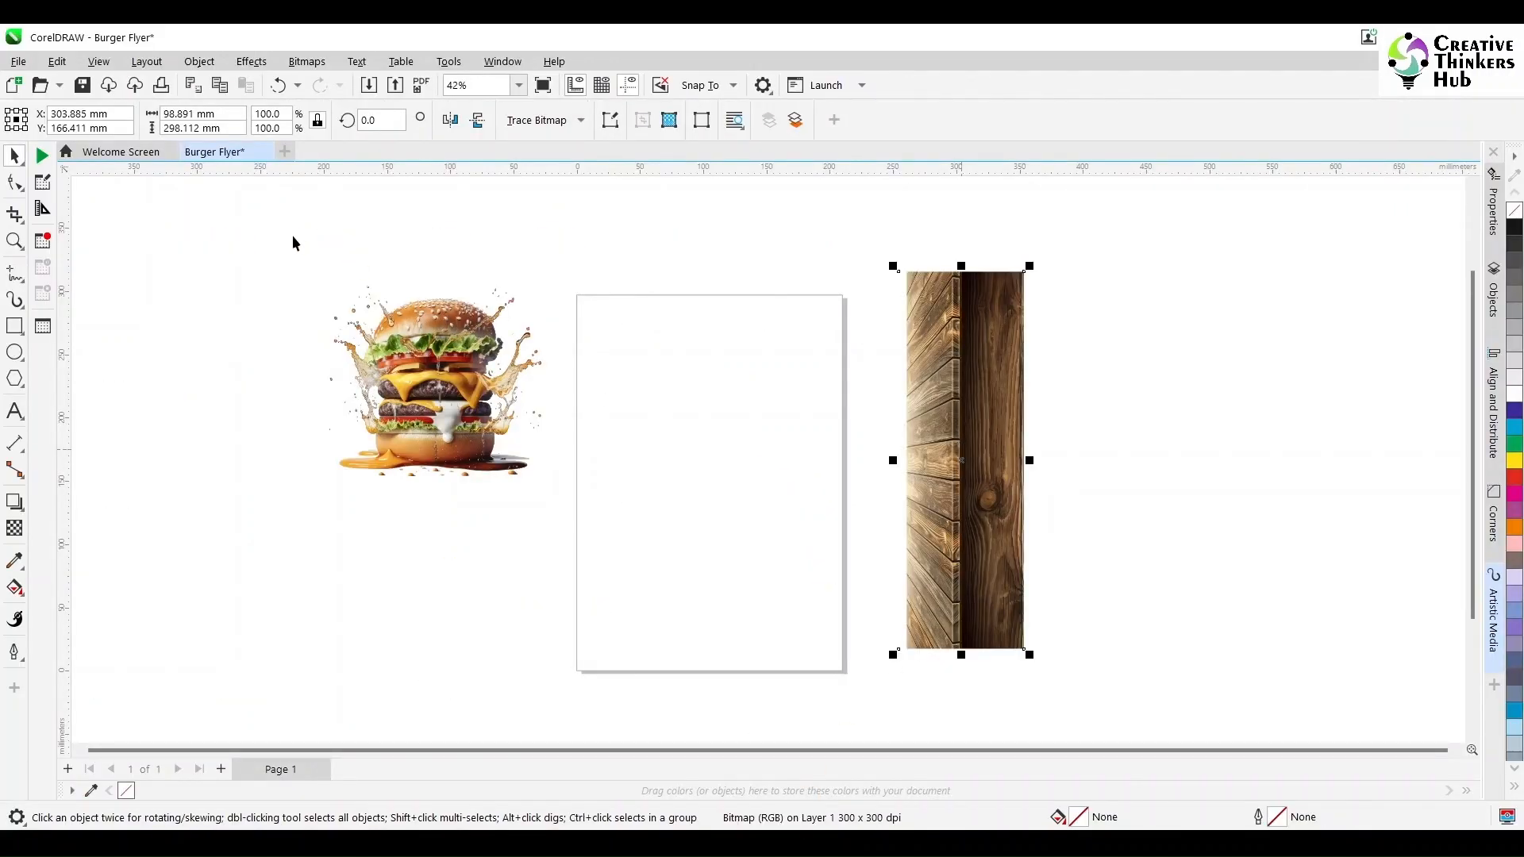
- Rotate the wooden table image to lie horizontally and move it to the bottom of the page
click(757, 459)
click(961, 494)
text(-90)
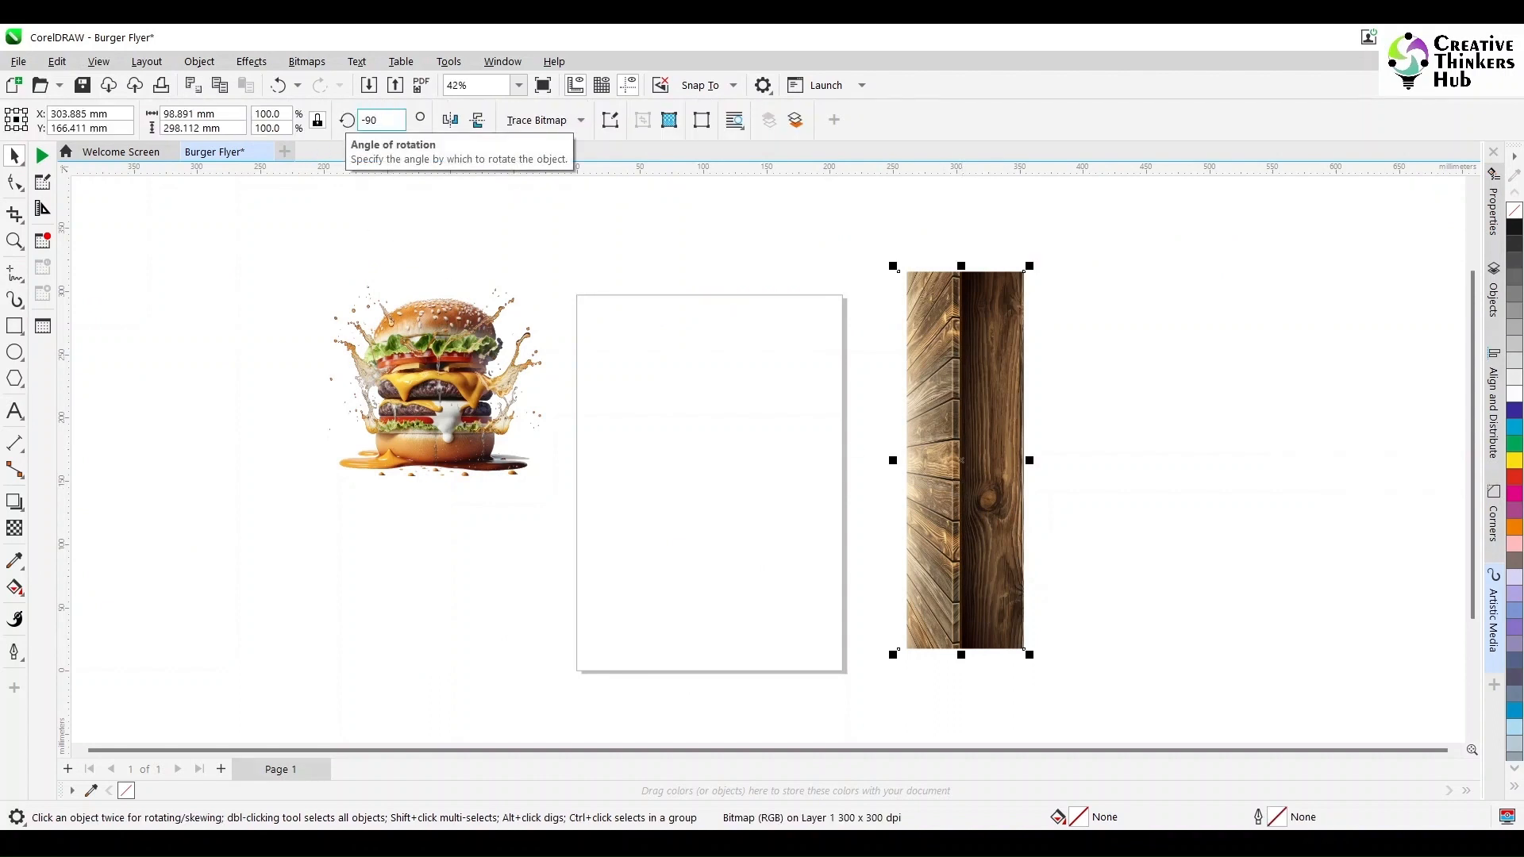
key(Return)
drag(1019, 443, 761, 592)
- Move the burger onto the page, bring it in front of the table, and enlarge it to about 211 mm square
click(452, 421)
drag(452, 421, 721, 535)
key(shift+Page_Up)
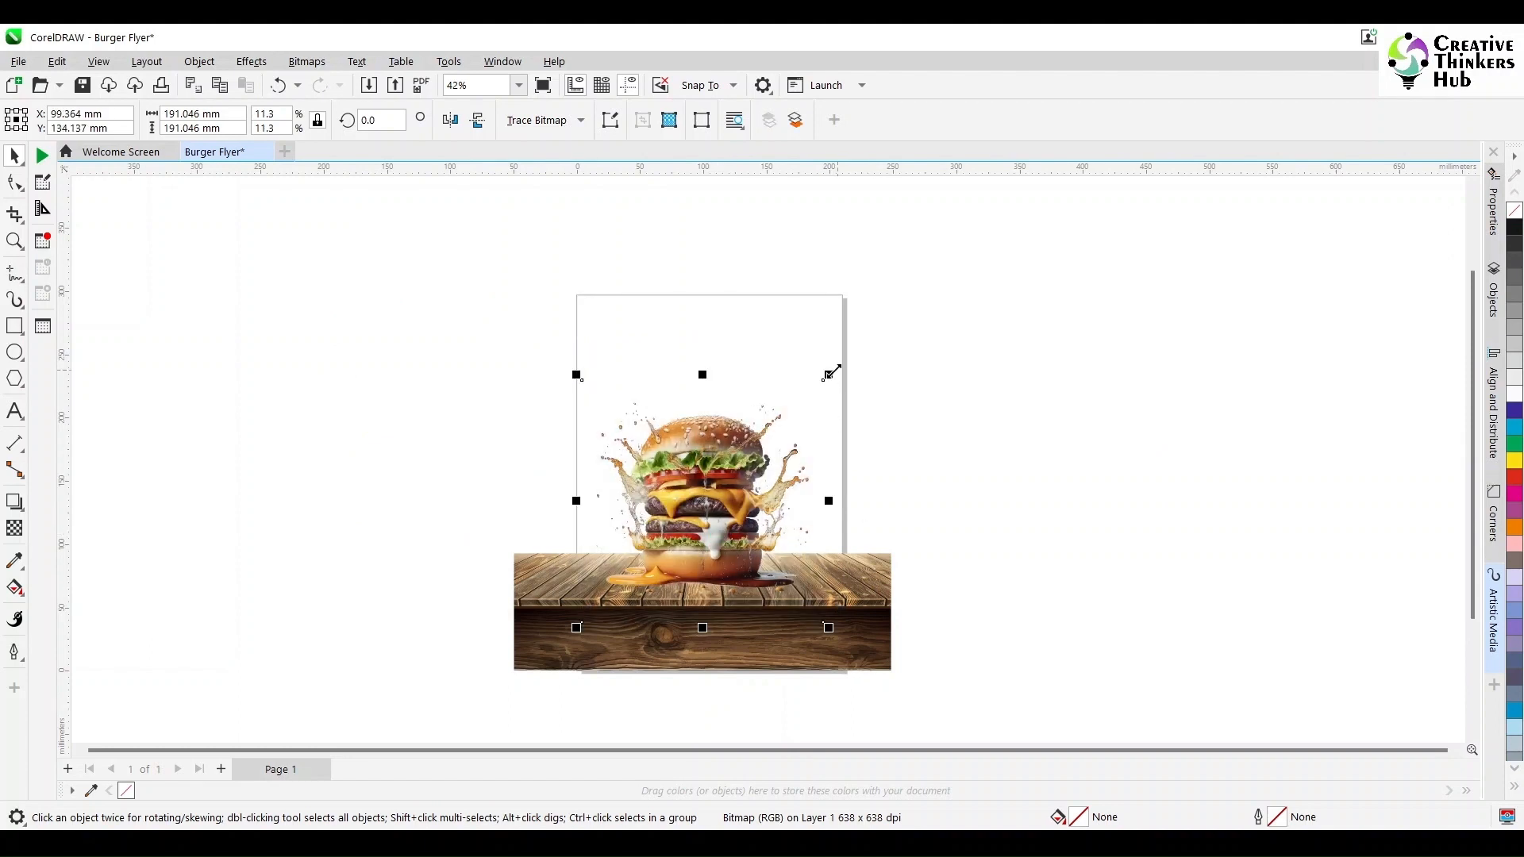
drag(831, 372, 849, 367)
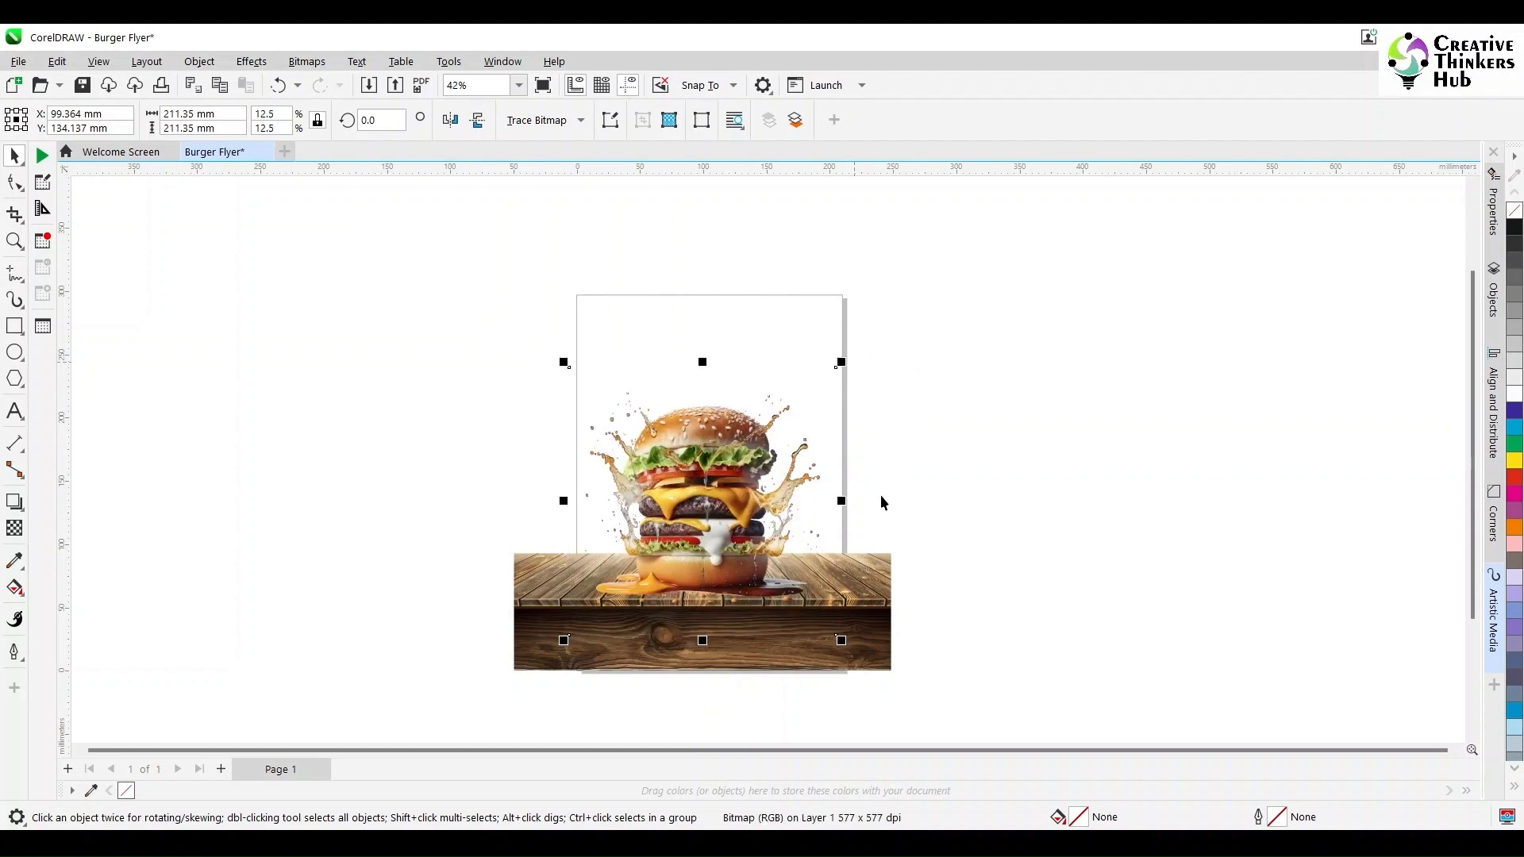
- Select the burger and table together, center them on the page, and group them
shift+click(863, 592)
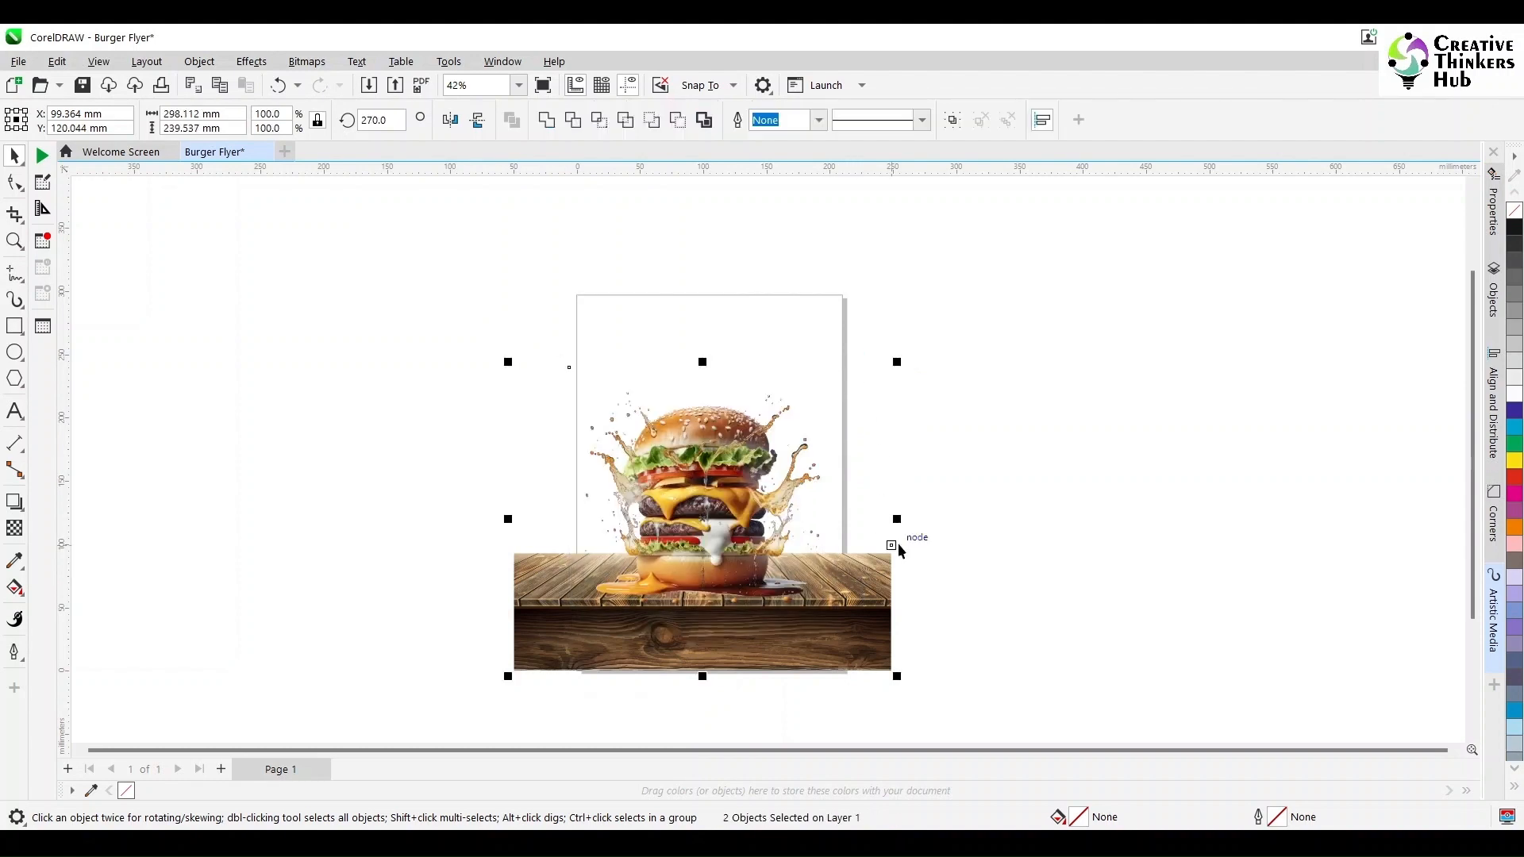
key(p)
key(ctrl+g)
click(1040, 533)
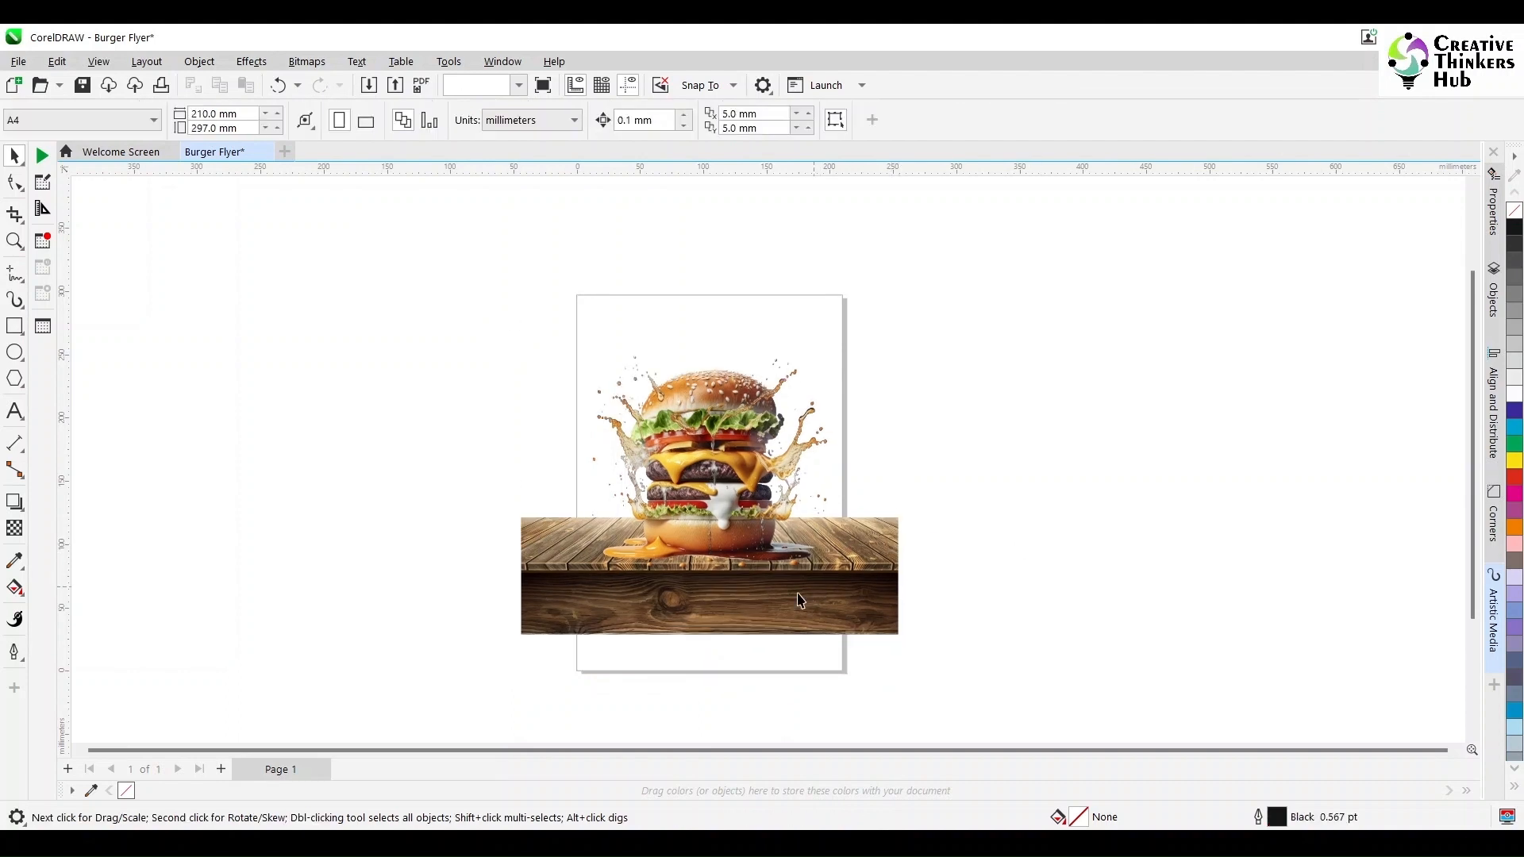
- Move the burger and table group down so the table sits at the page's bottom edge
click(798, 599)
ctrl+click(767, 596)
click(780, 625)
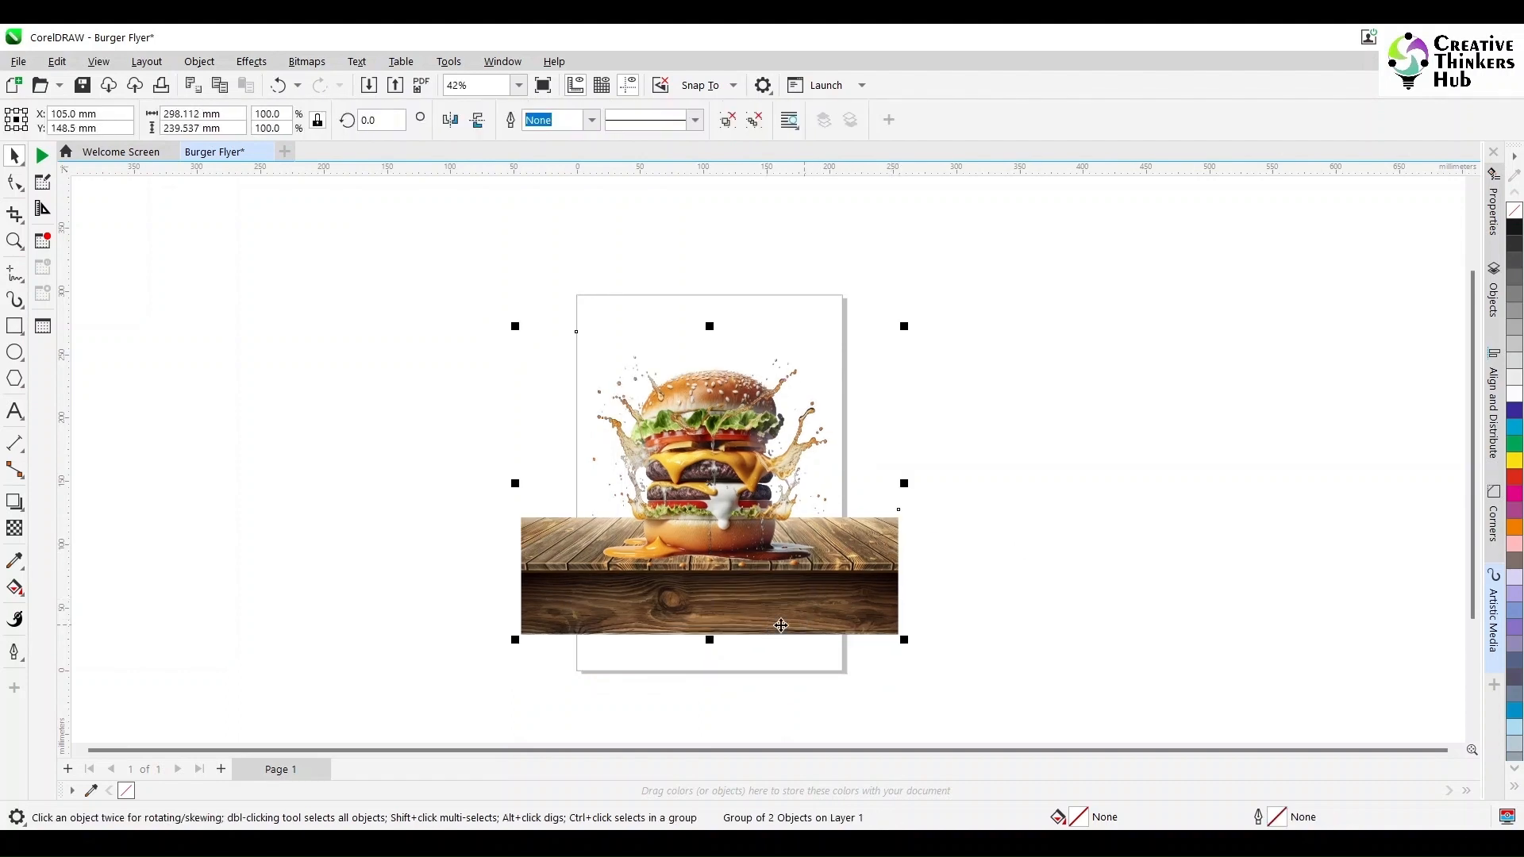
drag(760, 620, 761, 661)
click(973, 592)
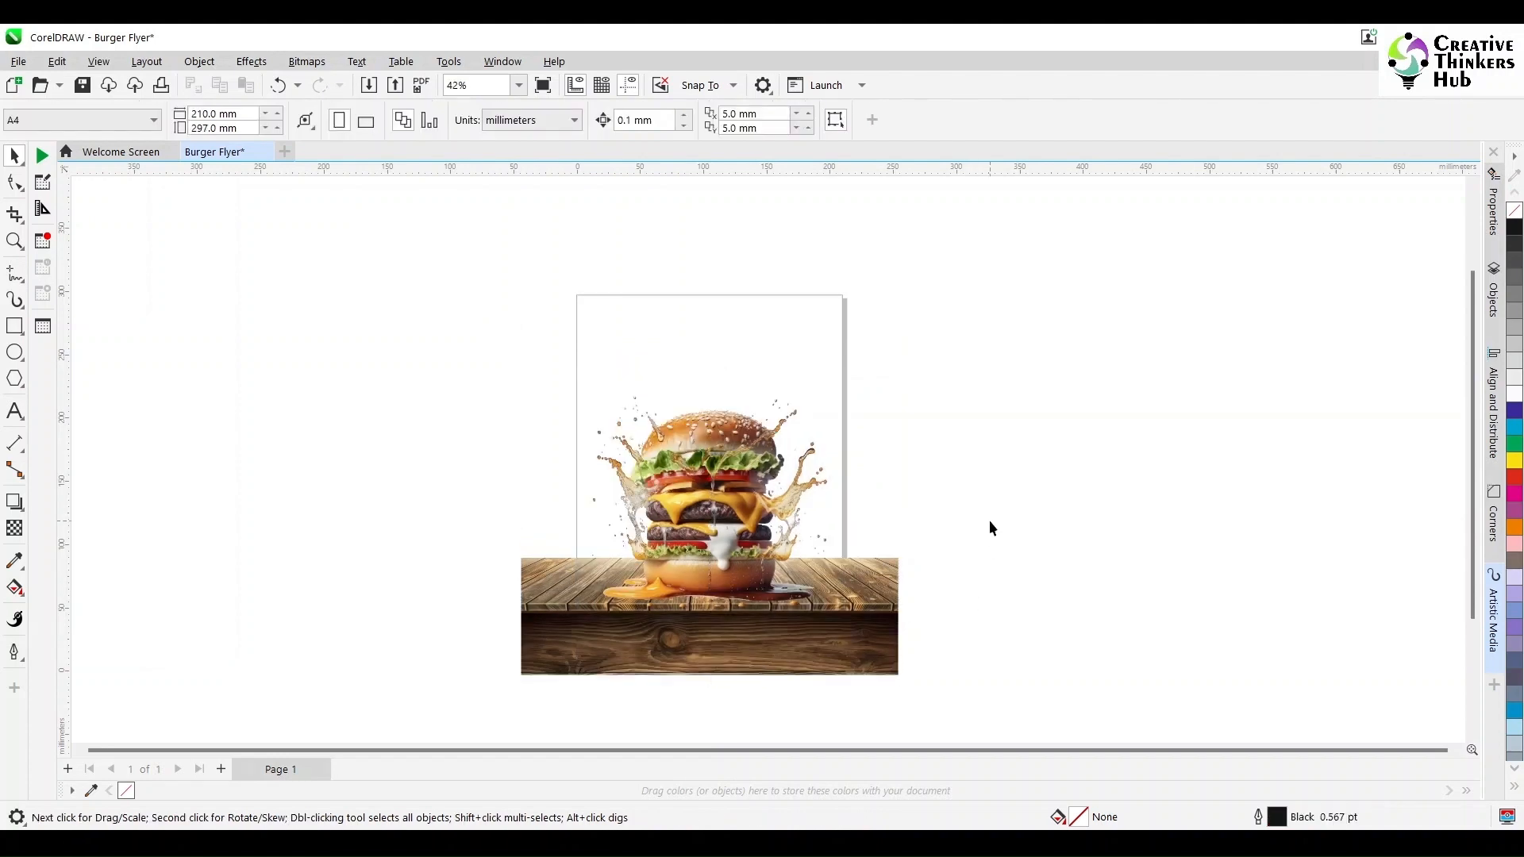
- Ungroup the burger and table and nudge the burger up slightly
click(750, 556)
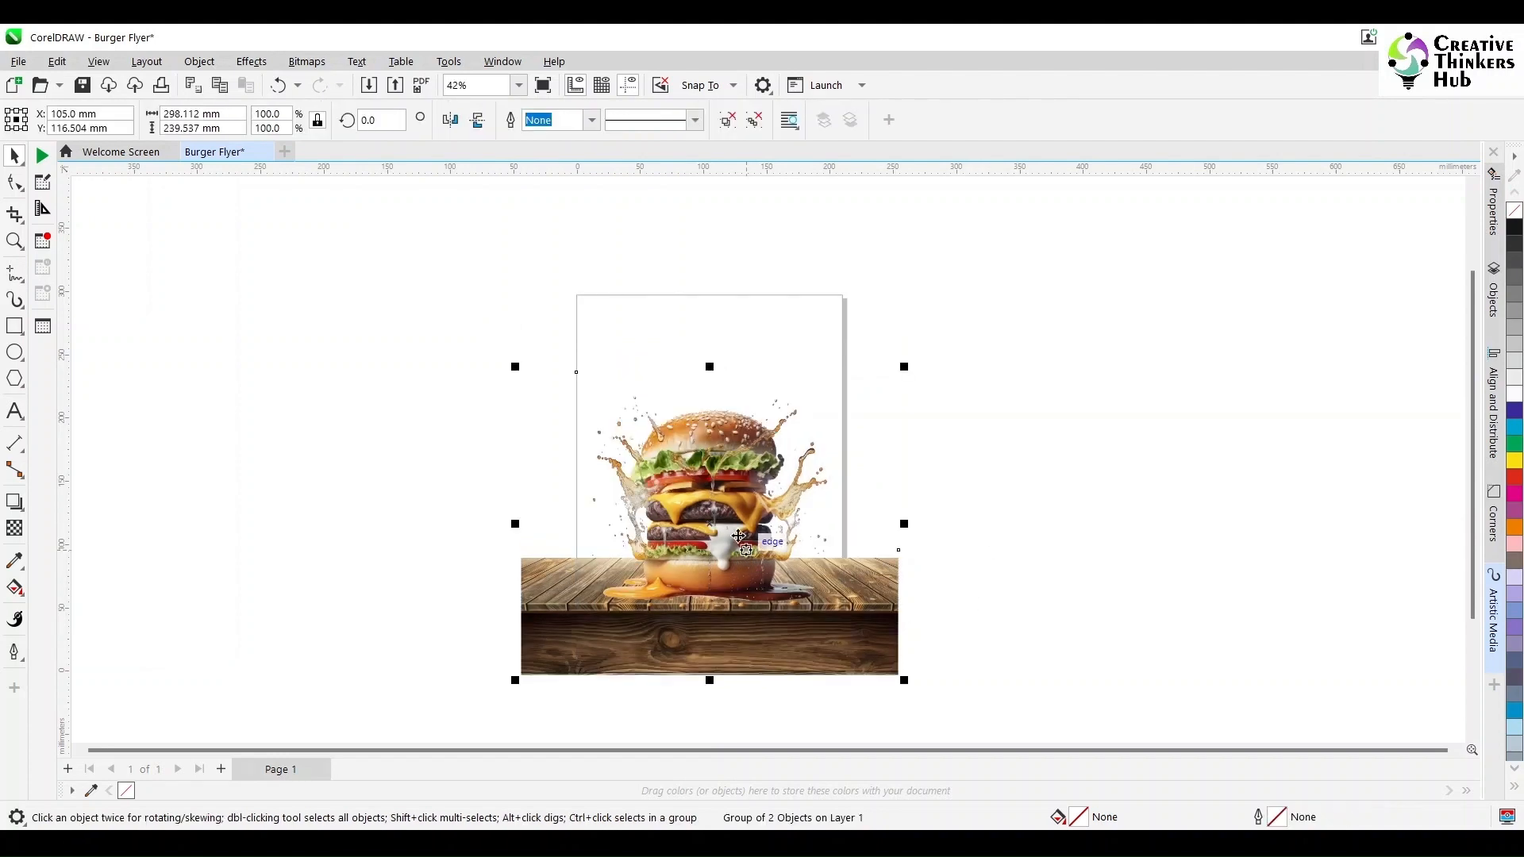
key(ctrl+u)
click(411, 398)
drag(721, 551, 720, 540)
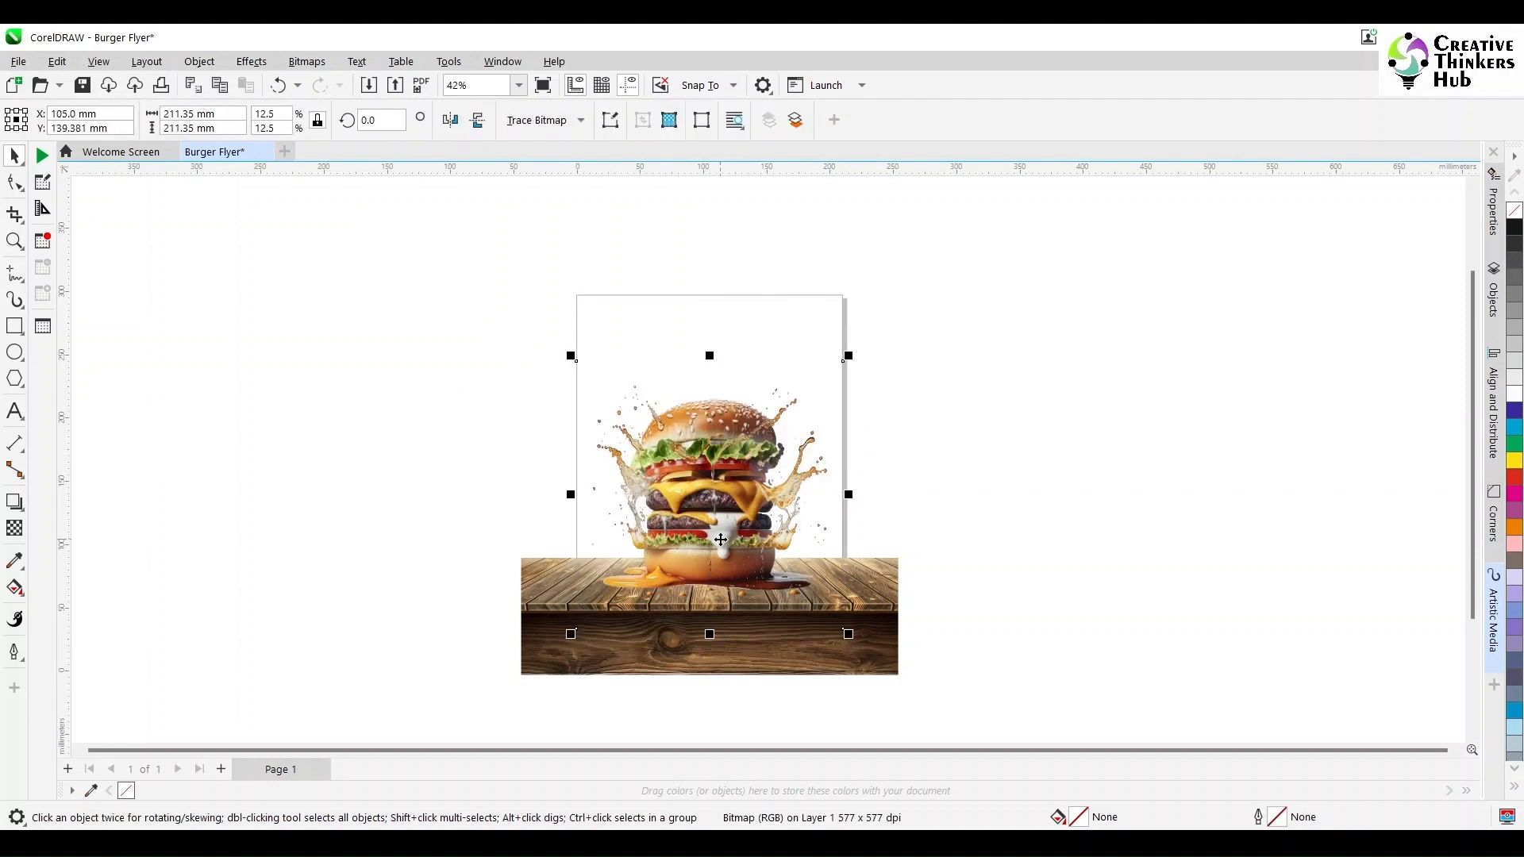
click(1051, 529)
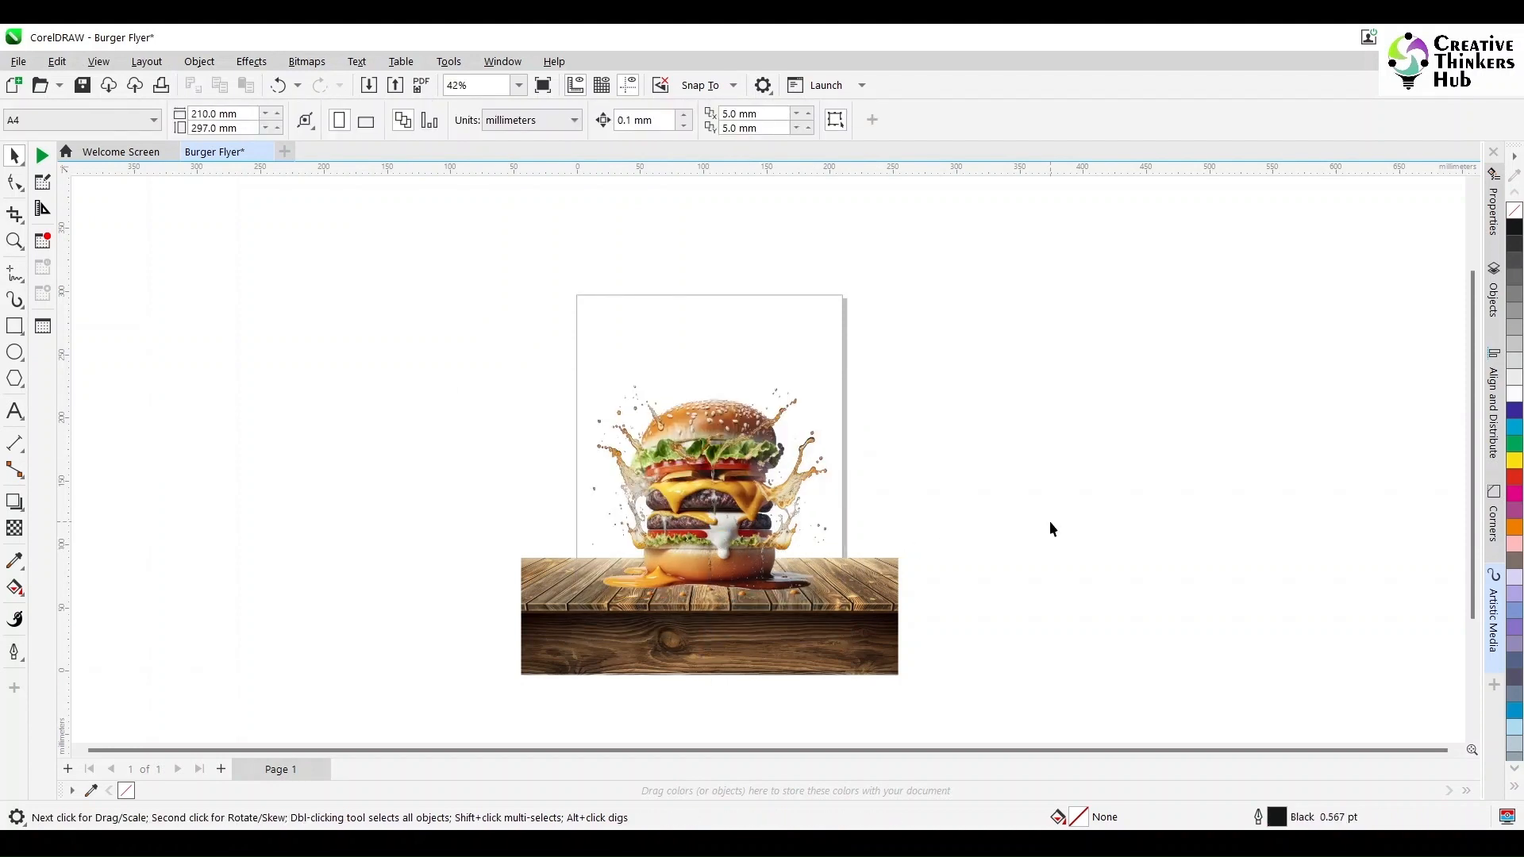
- Create a page-sized background rectangle and apply an elliptical fountain fill centered on the burger
double_click(14, 327)
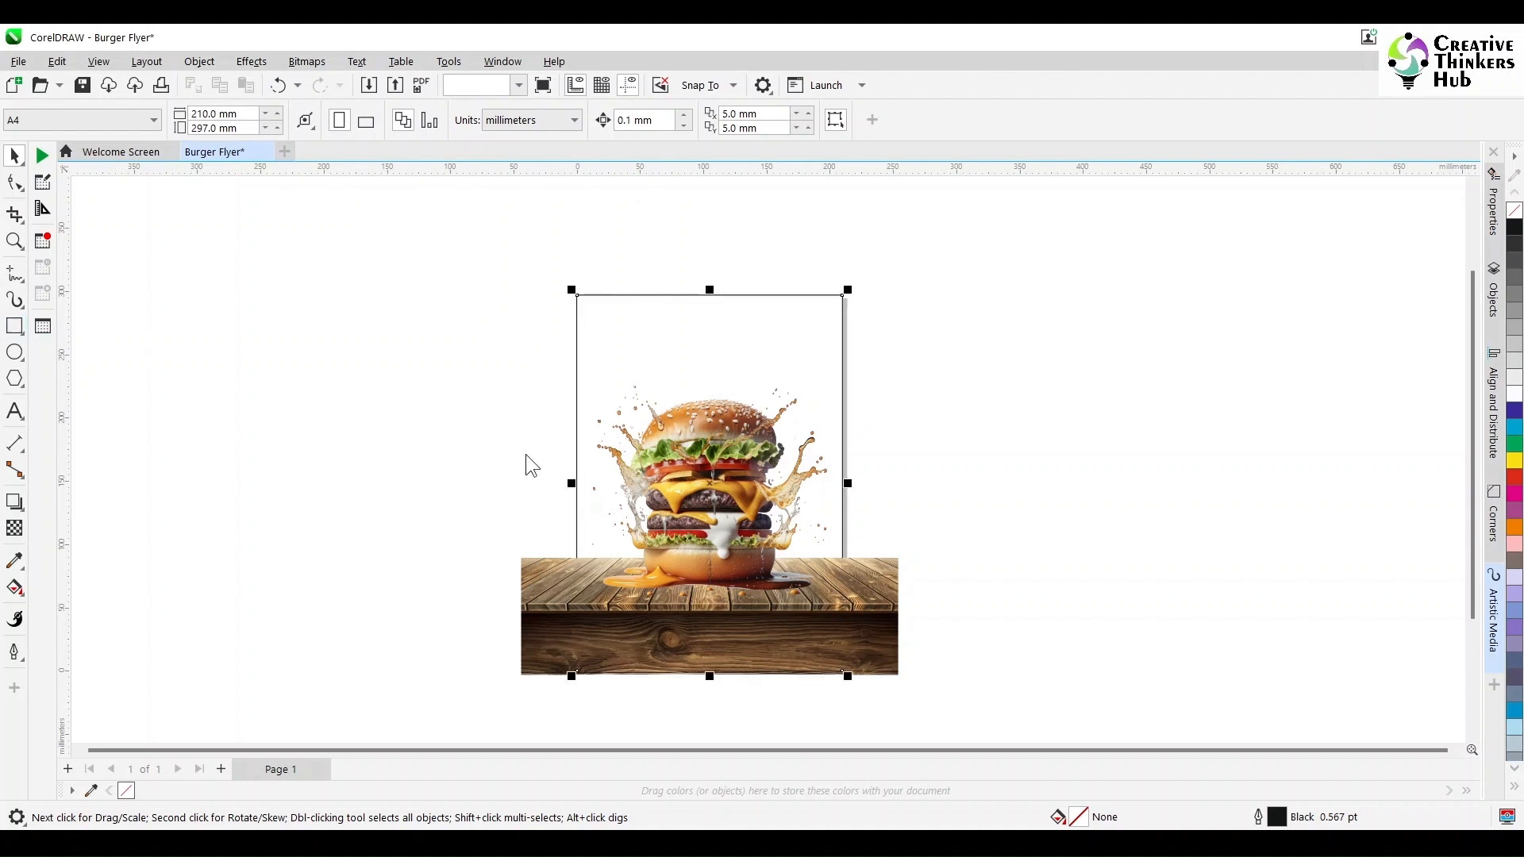
click(14, 155)
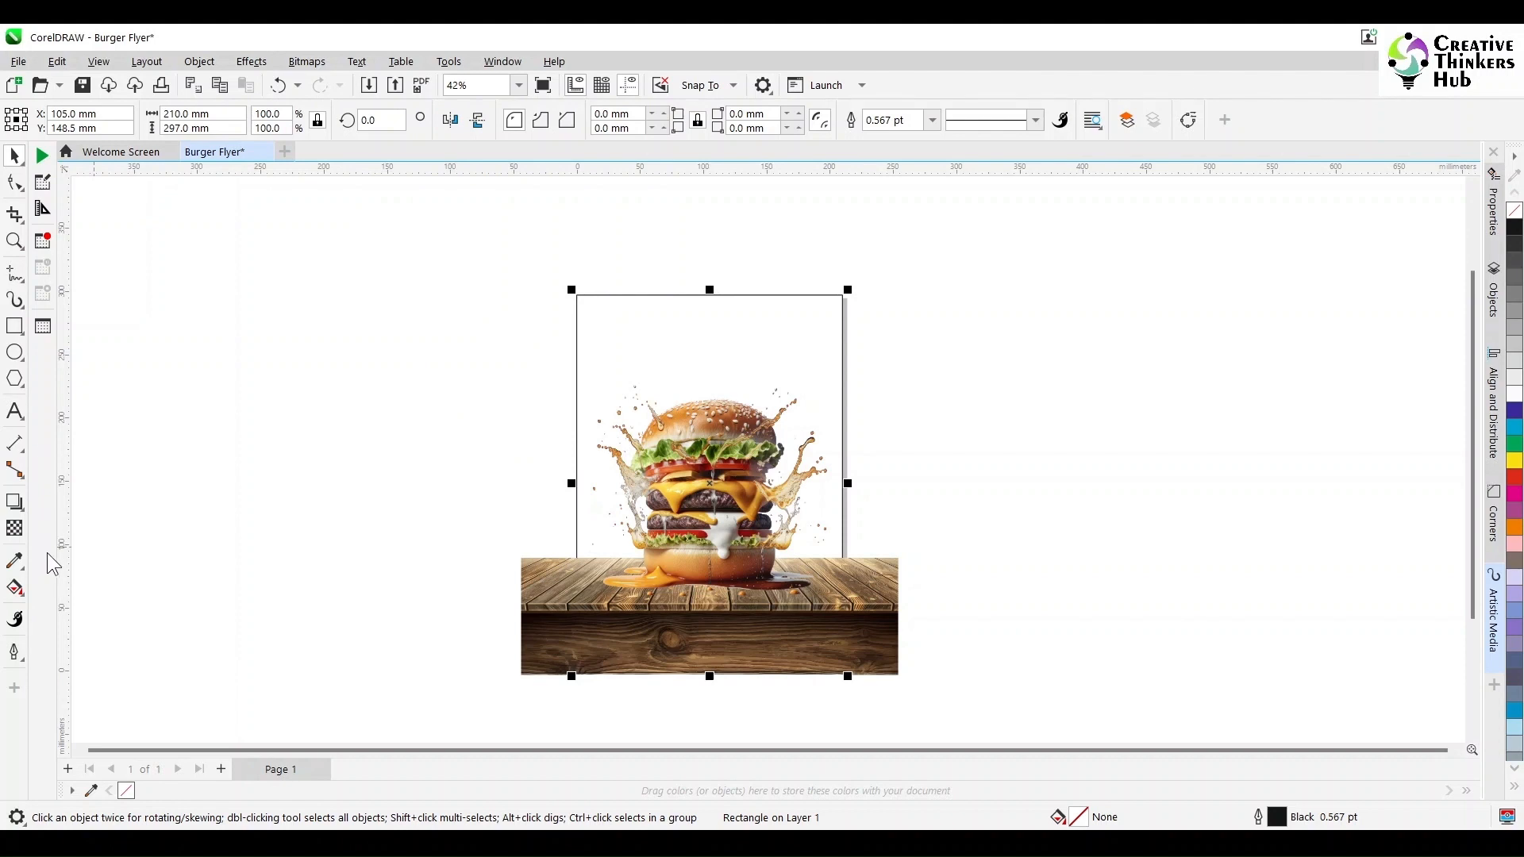
click(27, 595)
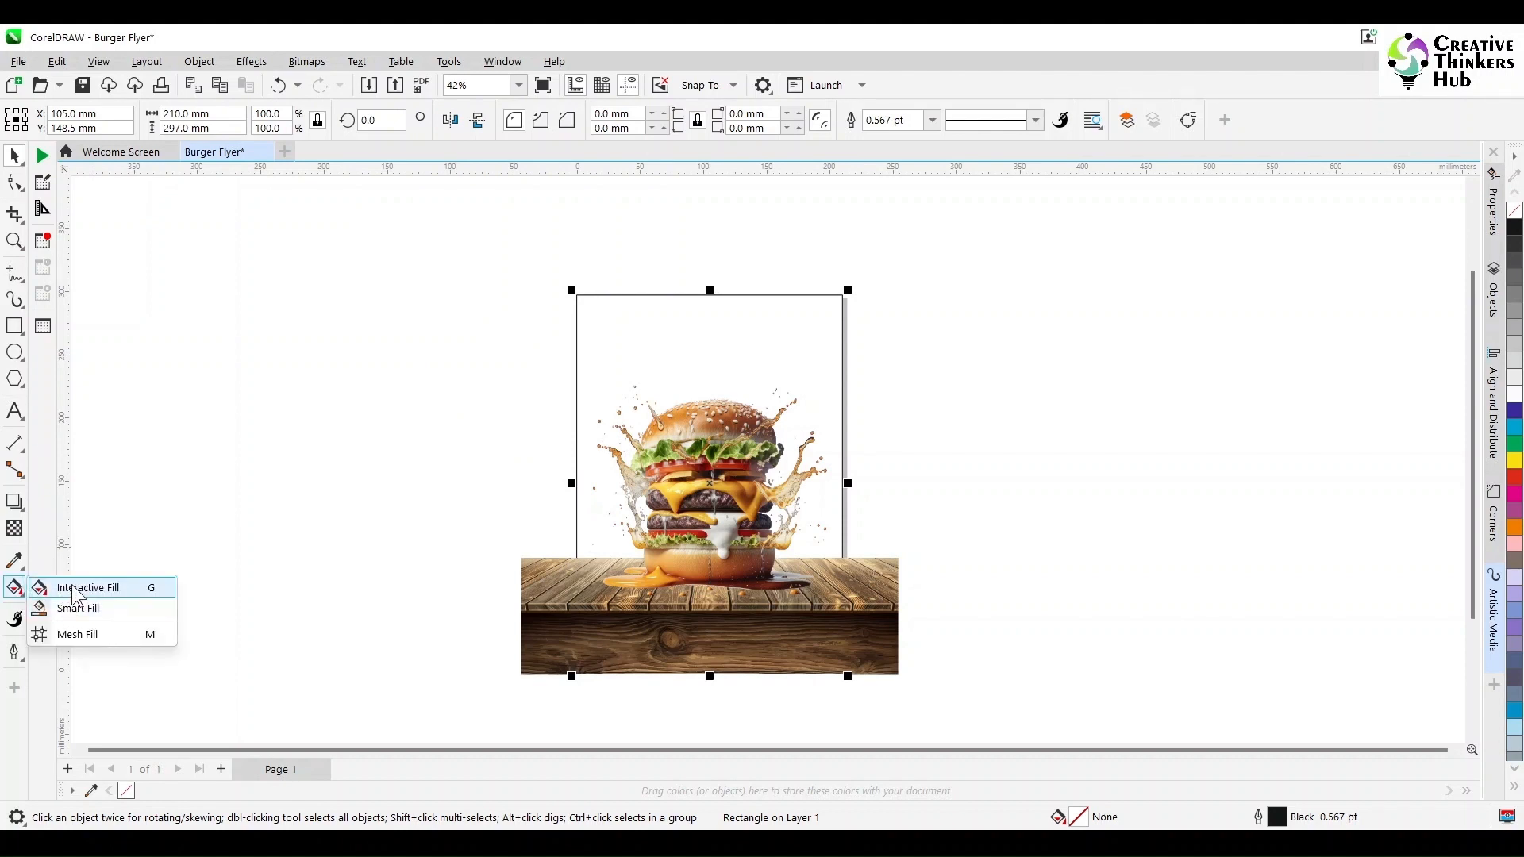
click(87, 585)
click(69, 119)
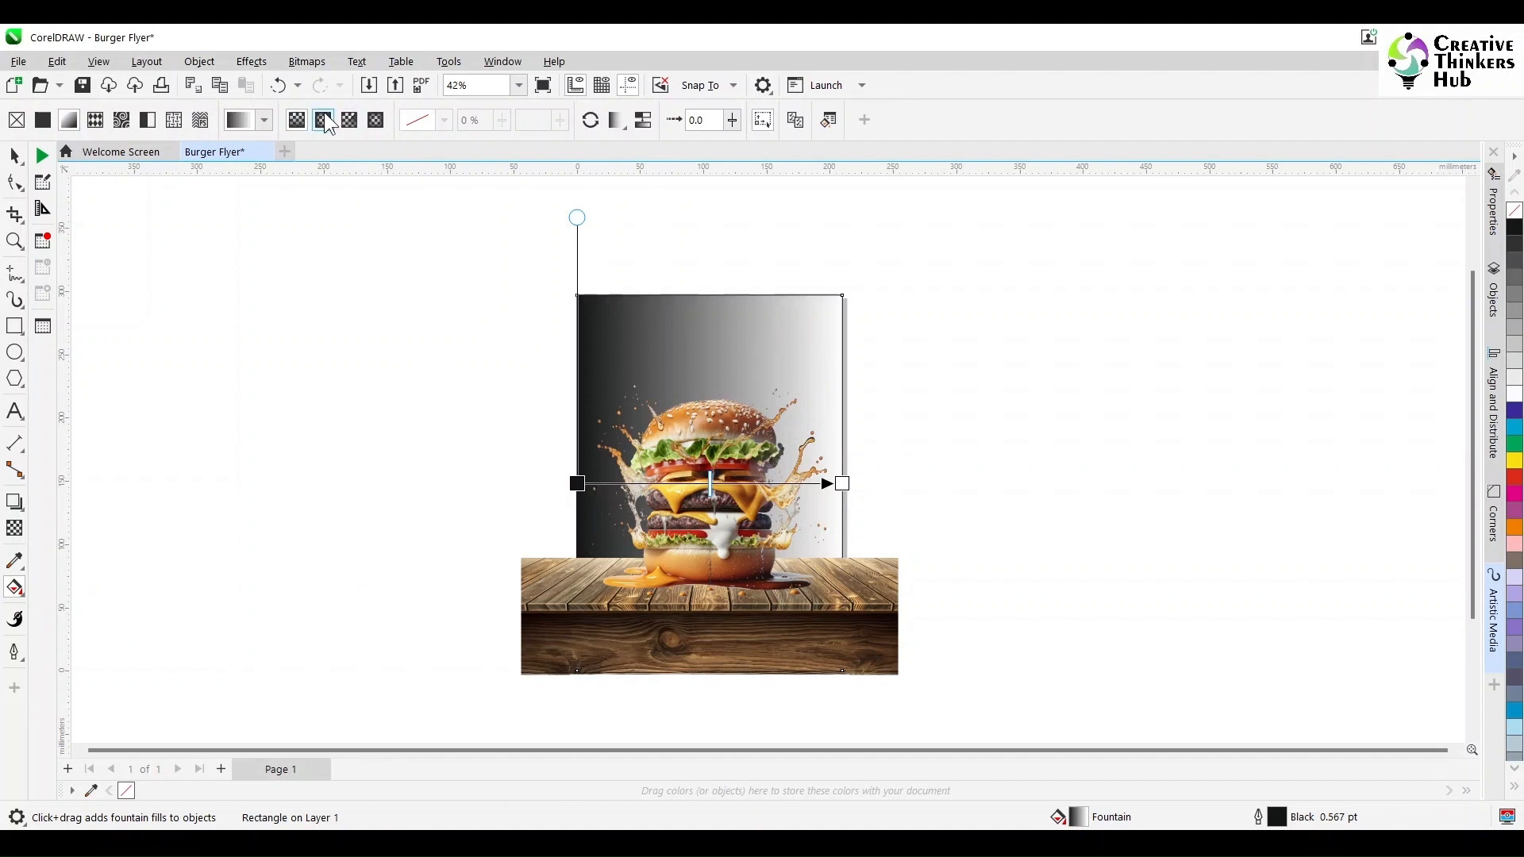
click(323, 119)
drag(711, 485, 892, 427)
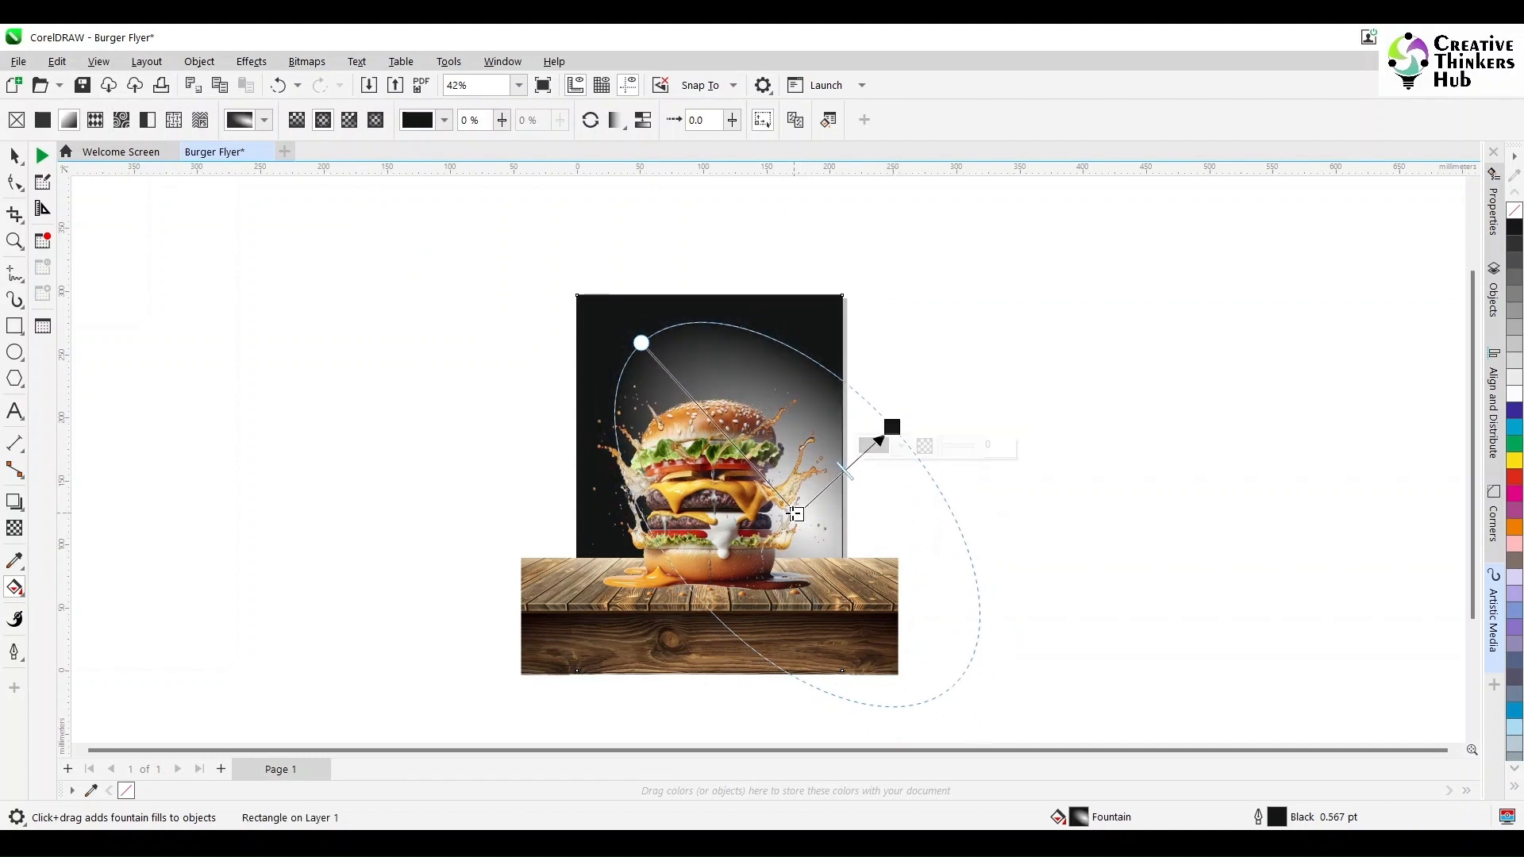
- Adjust the gradient handles and set the fountain fill's center color to orange from the palette
drag(795, 514, 784, 513)
drag(892, 427, 879, 441)
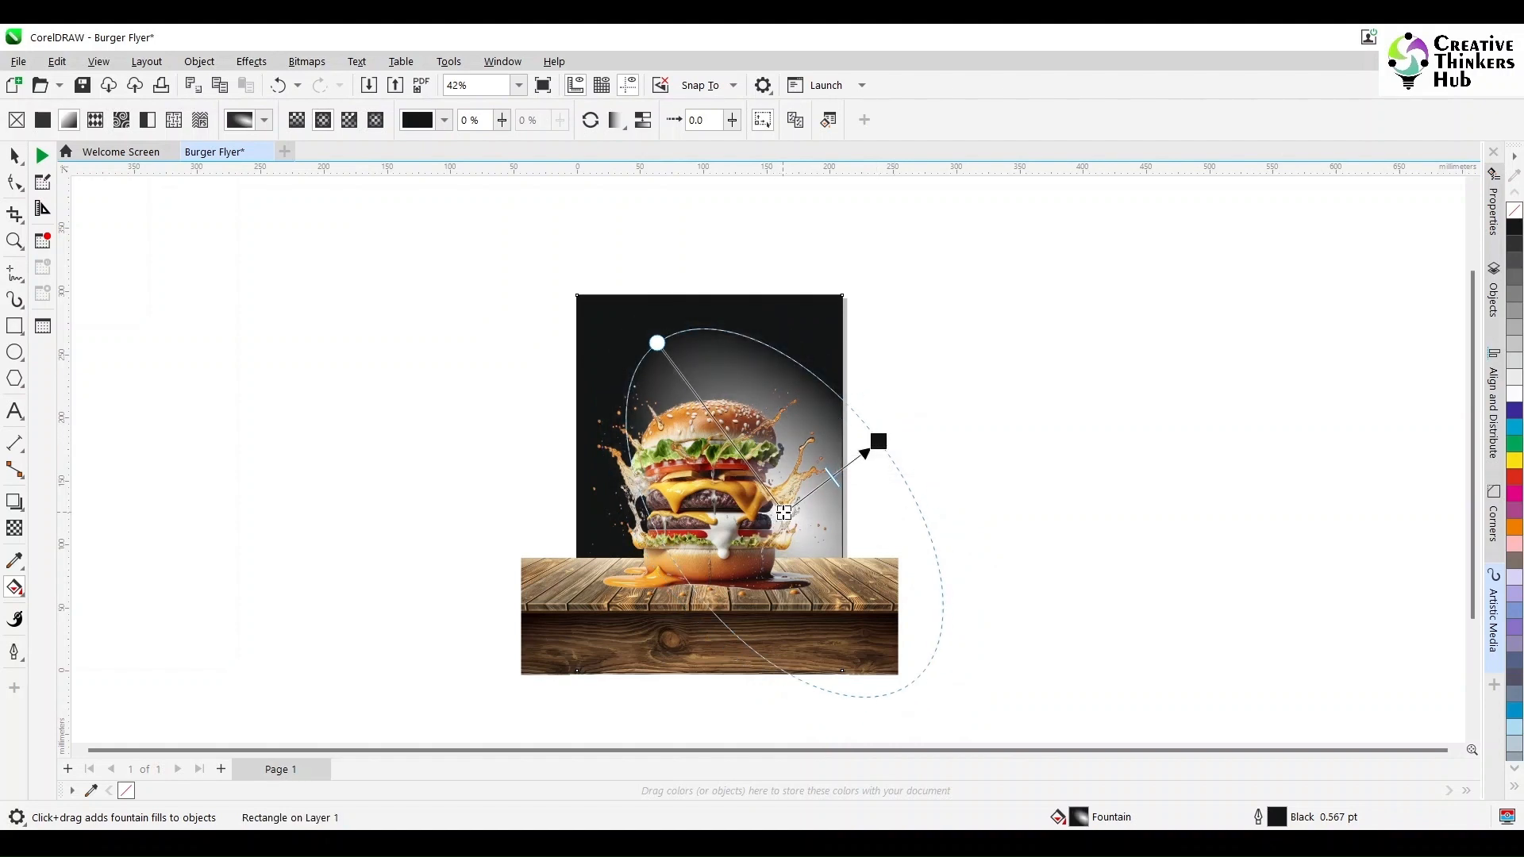
click(784, 513)
click(787, 531)
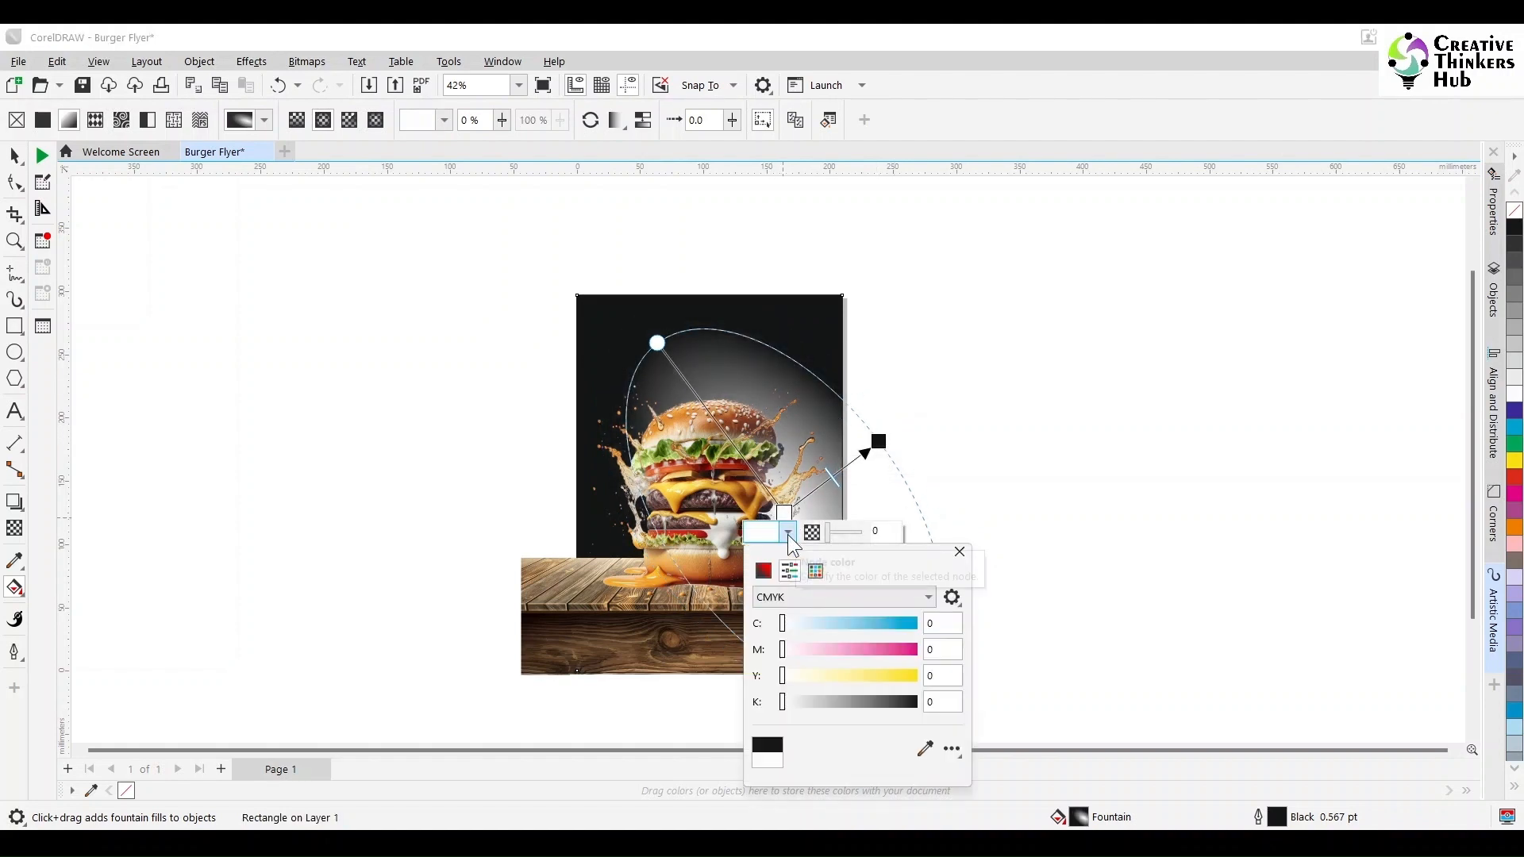
click(925, 748)
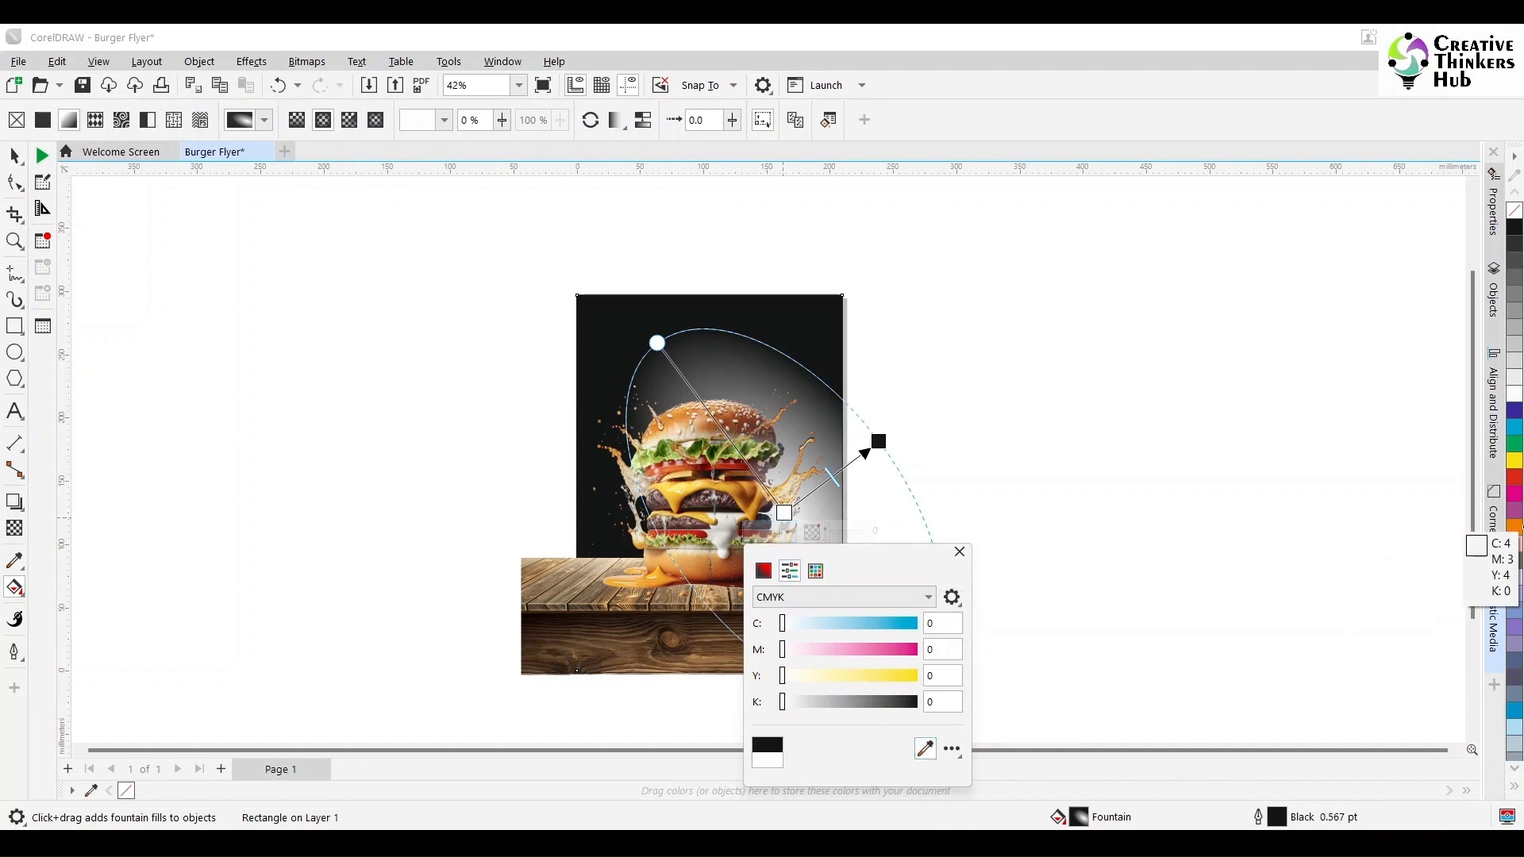
click(1514, 526)
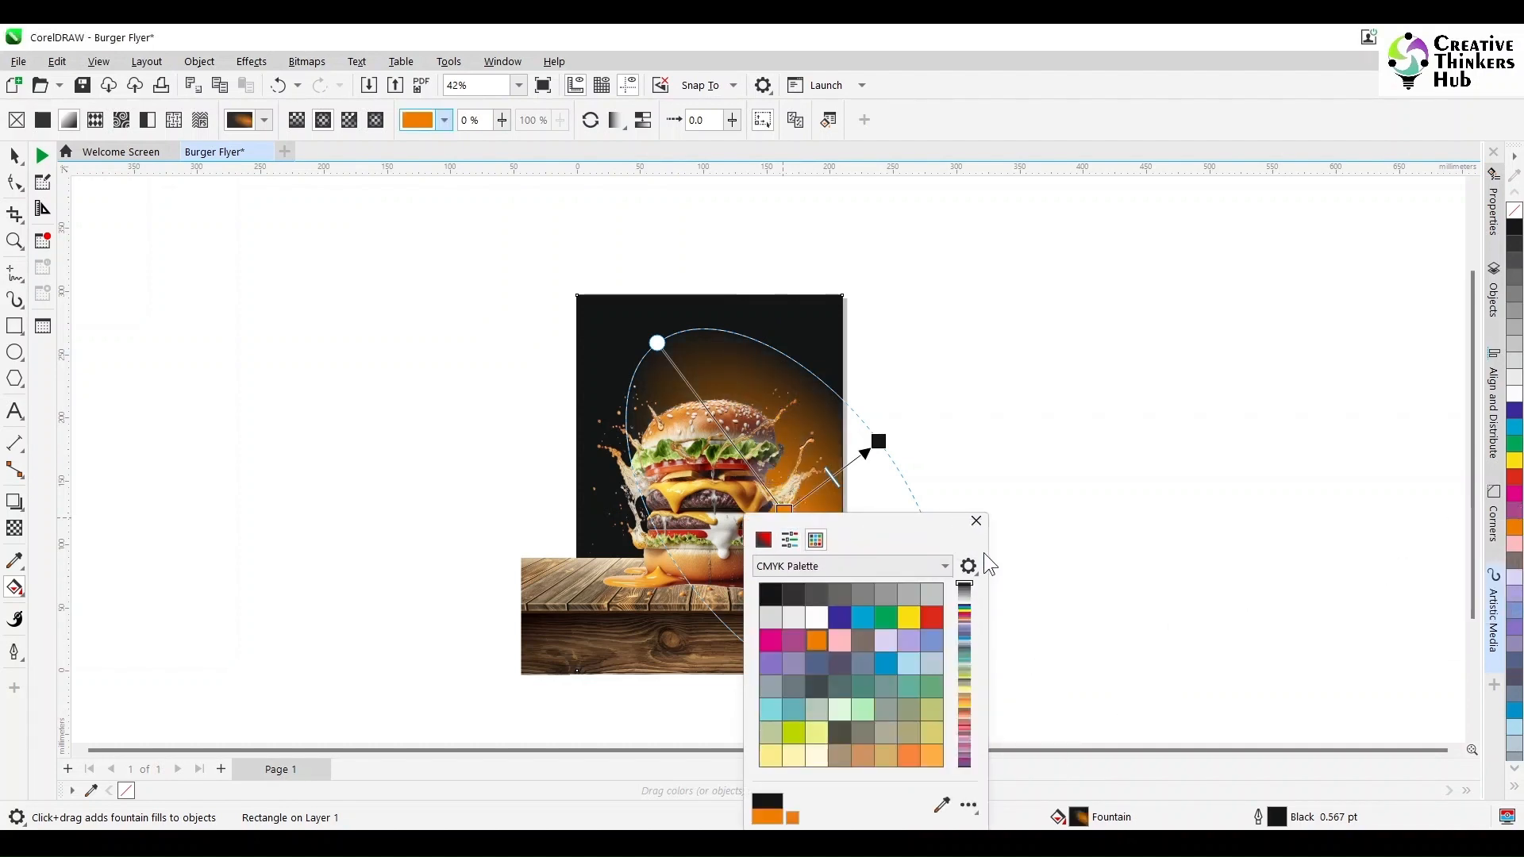
click(976, 522)
- Reshape the gradient ellipse and add an intermediate red color node to the fountain fill
drag(783, 510, 778, 526)
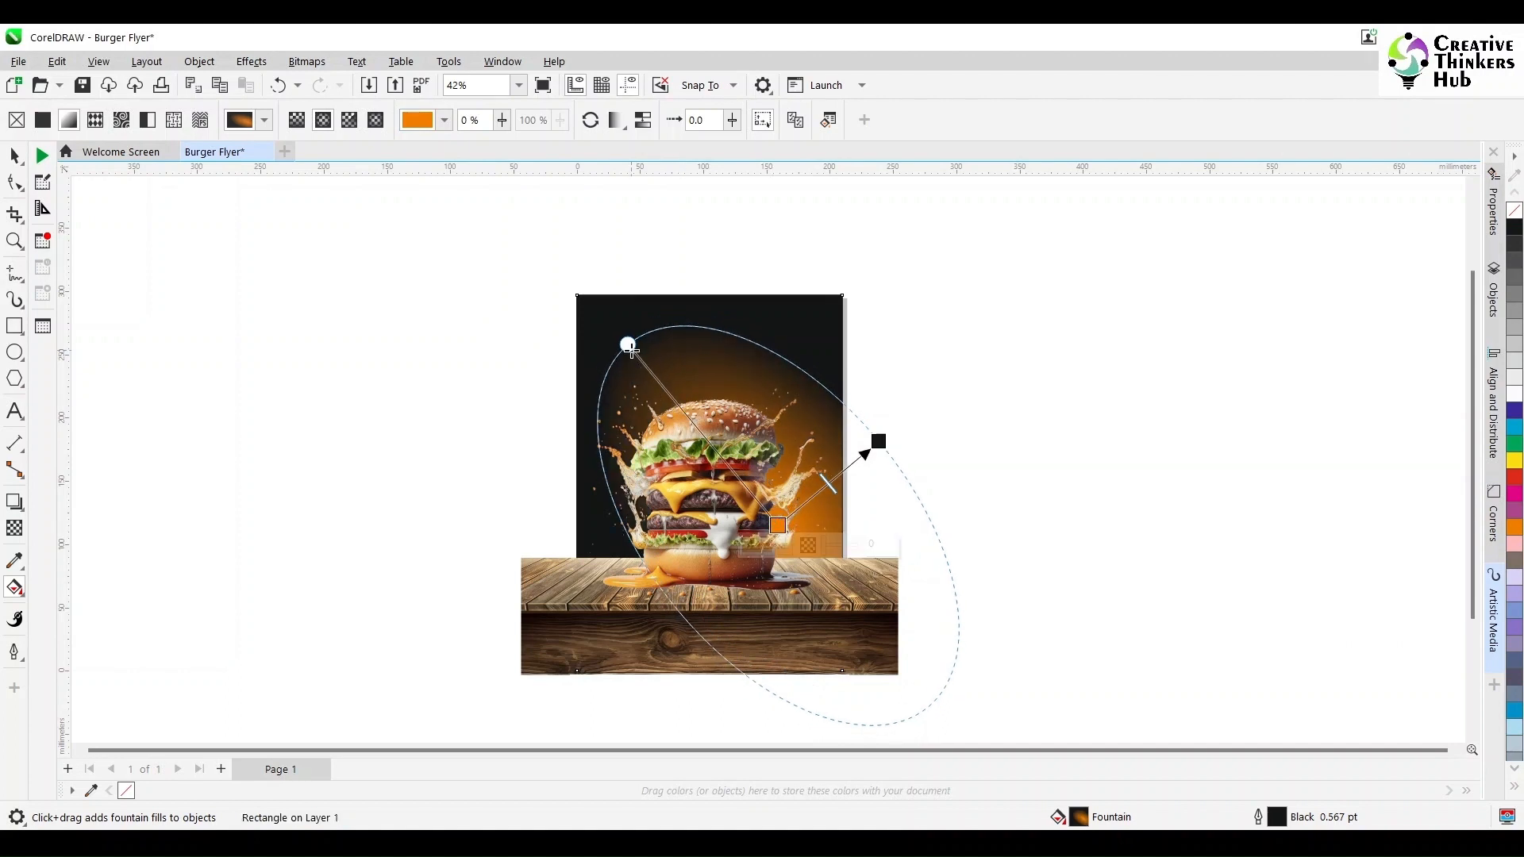
drag(622, 334, 638, 351)
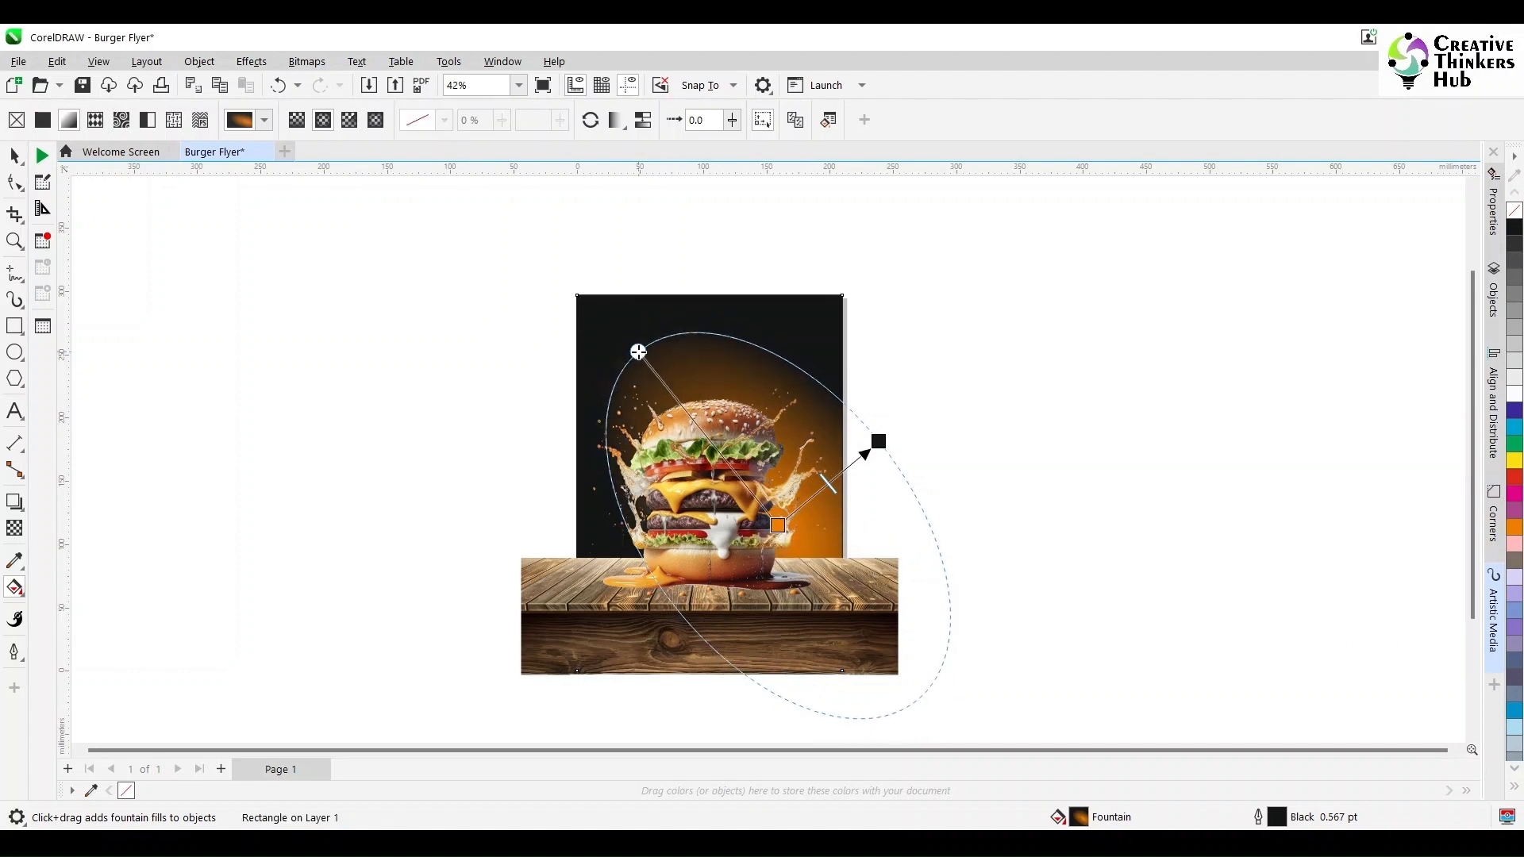
double_click(812, 500)
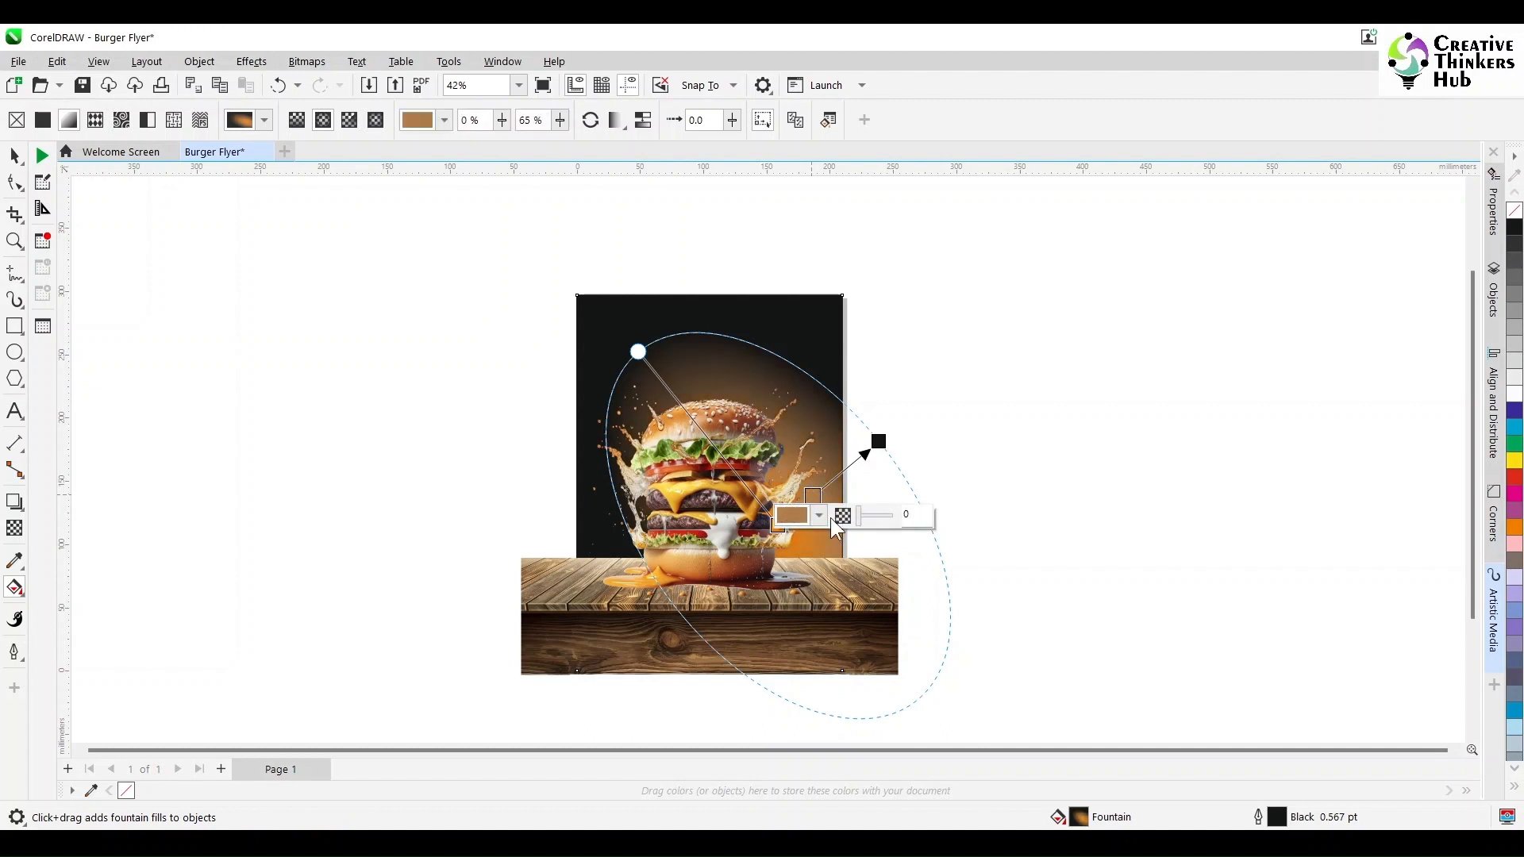
click(820, 516)
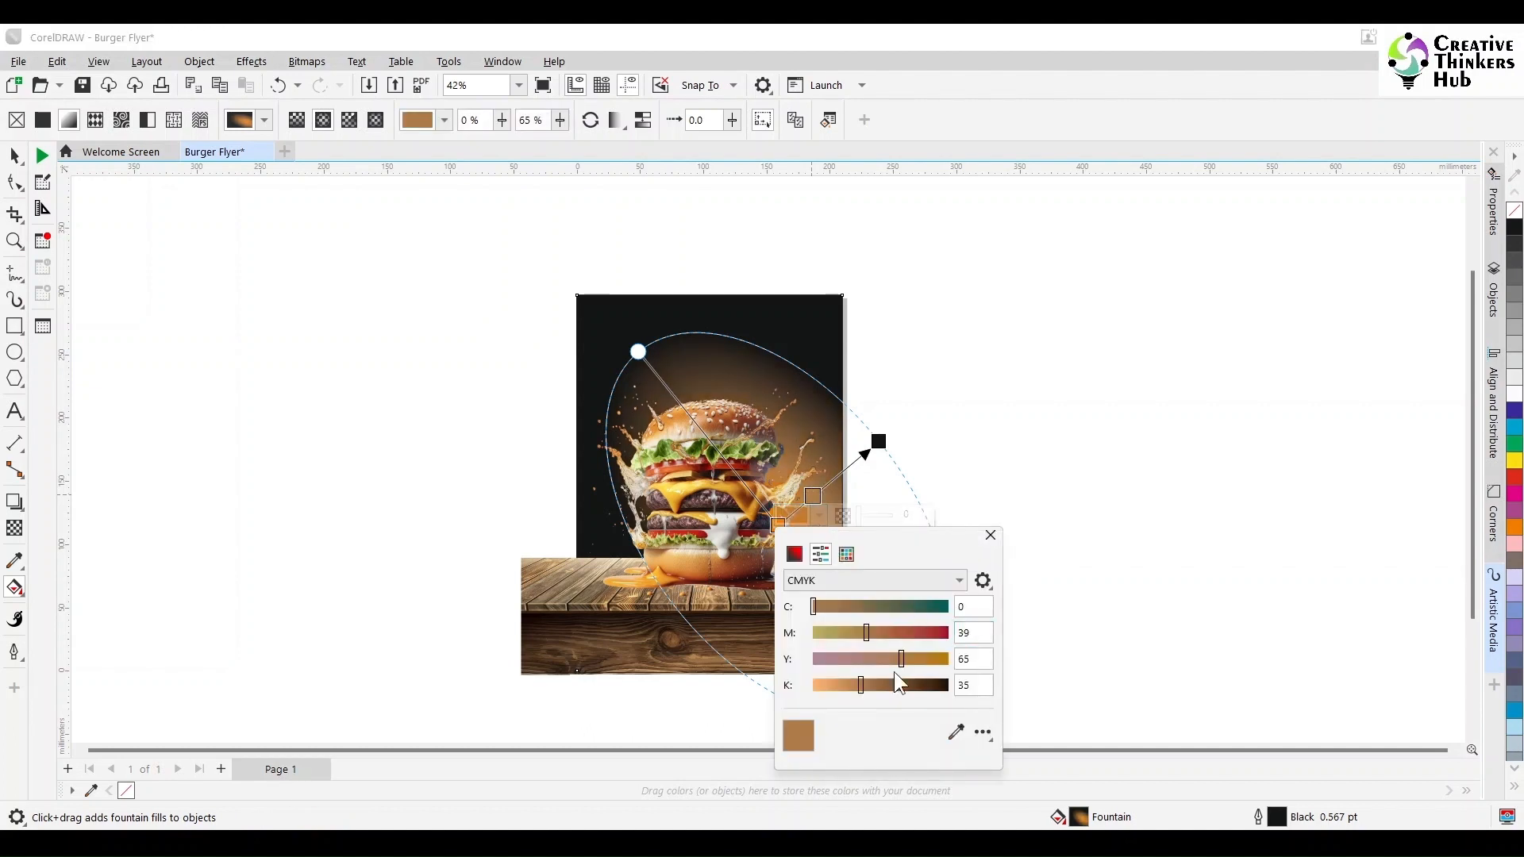
click(956, 734)
click(1514, 476)
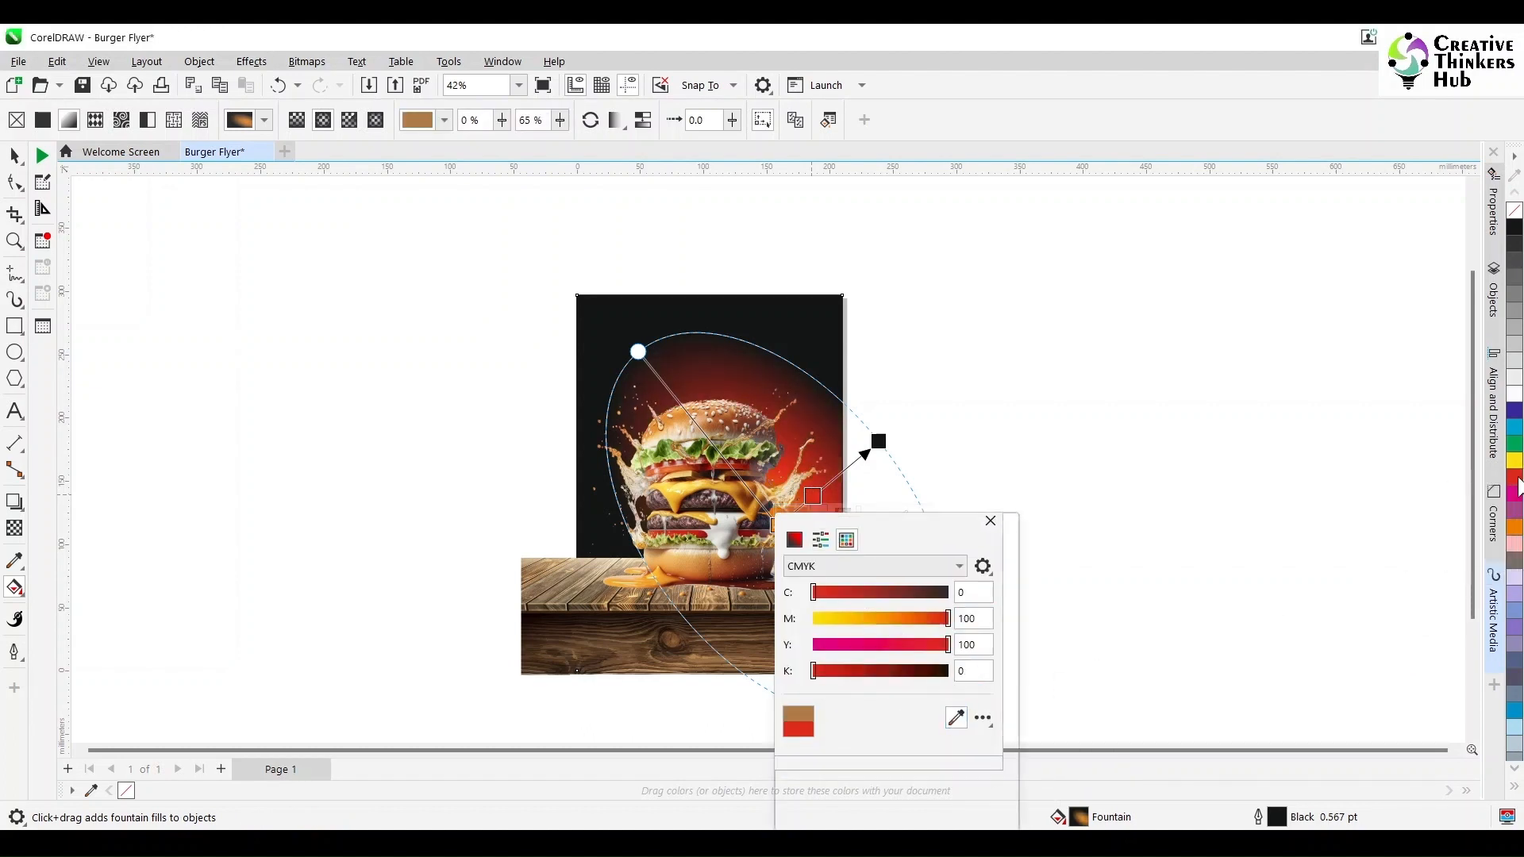
click(1007, 522)
click(1065, 492)
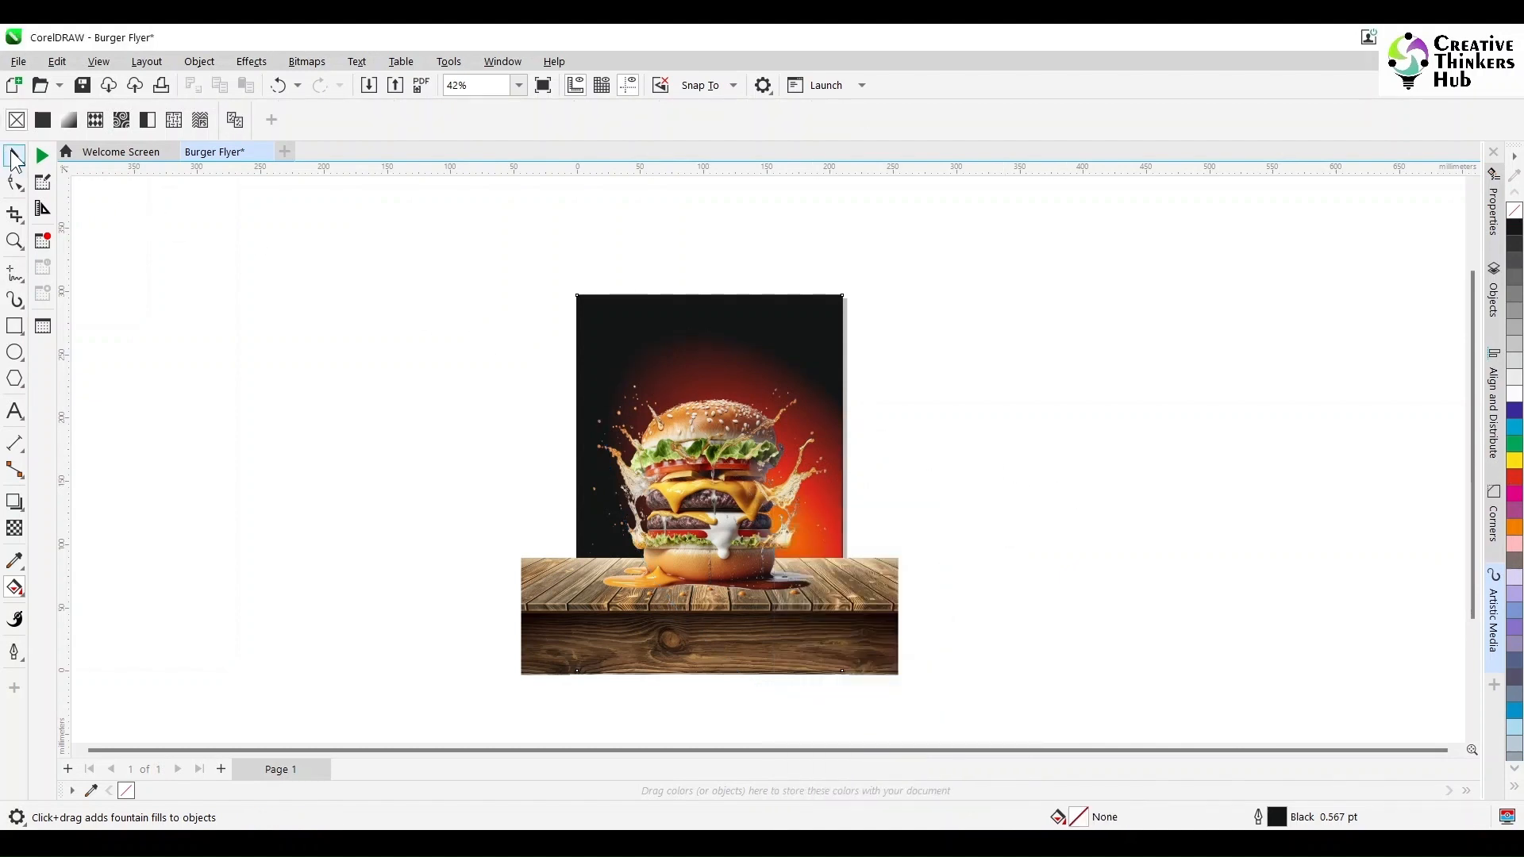
- Place the wooden table image inside the background rectangle with PowerClip
click(14, 156)
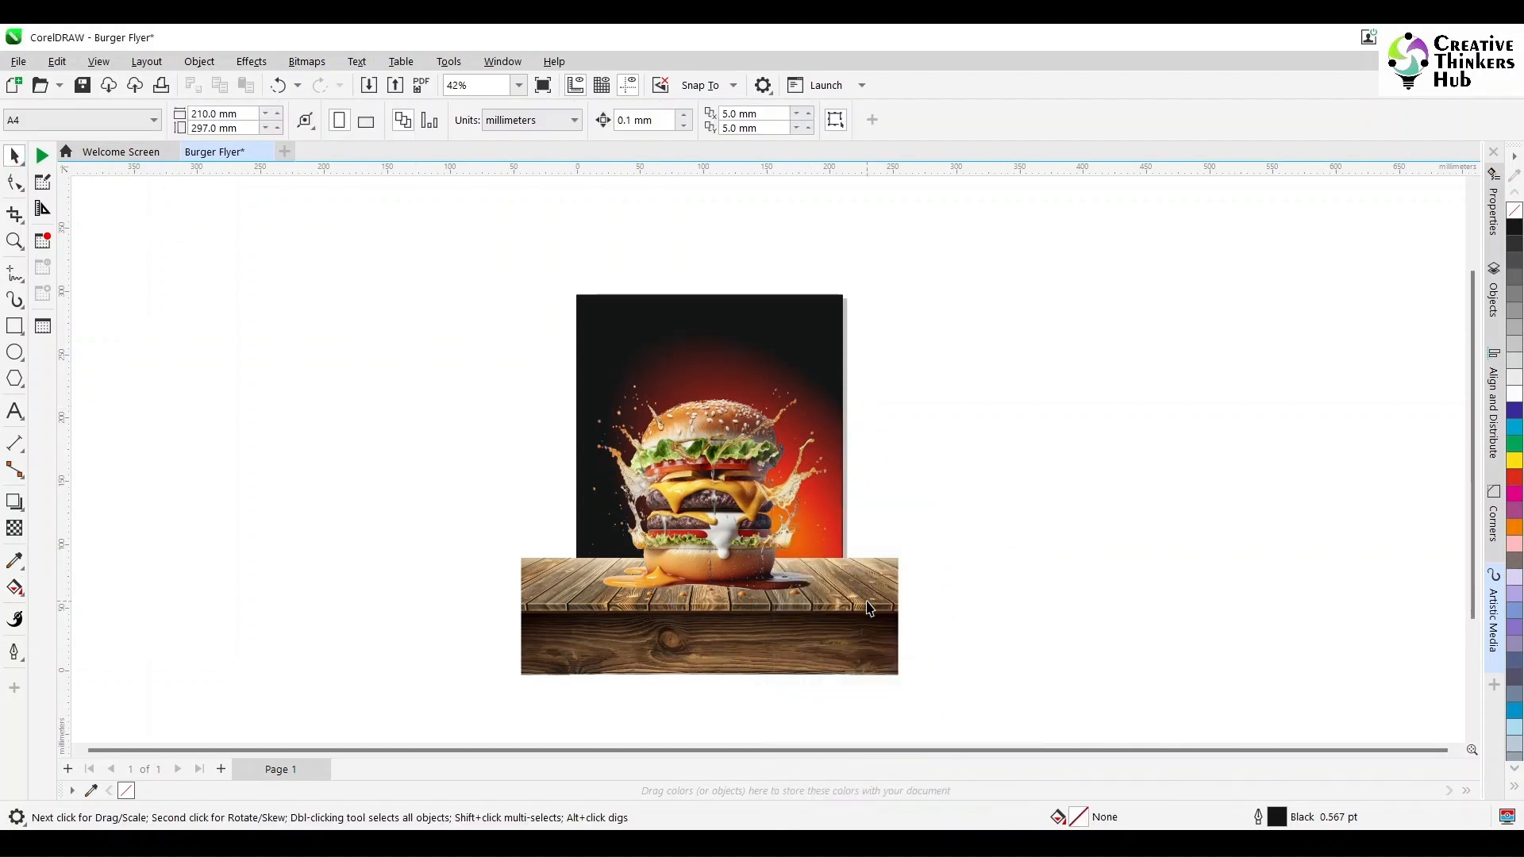
click(868, 604)
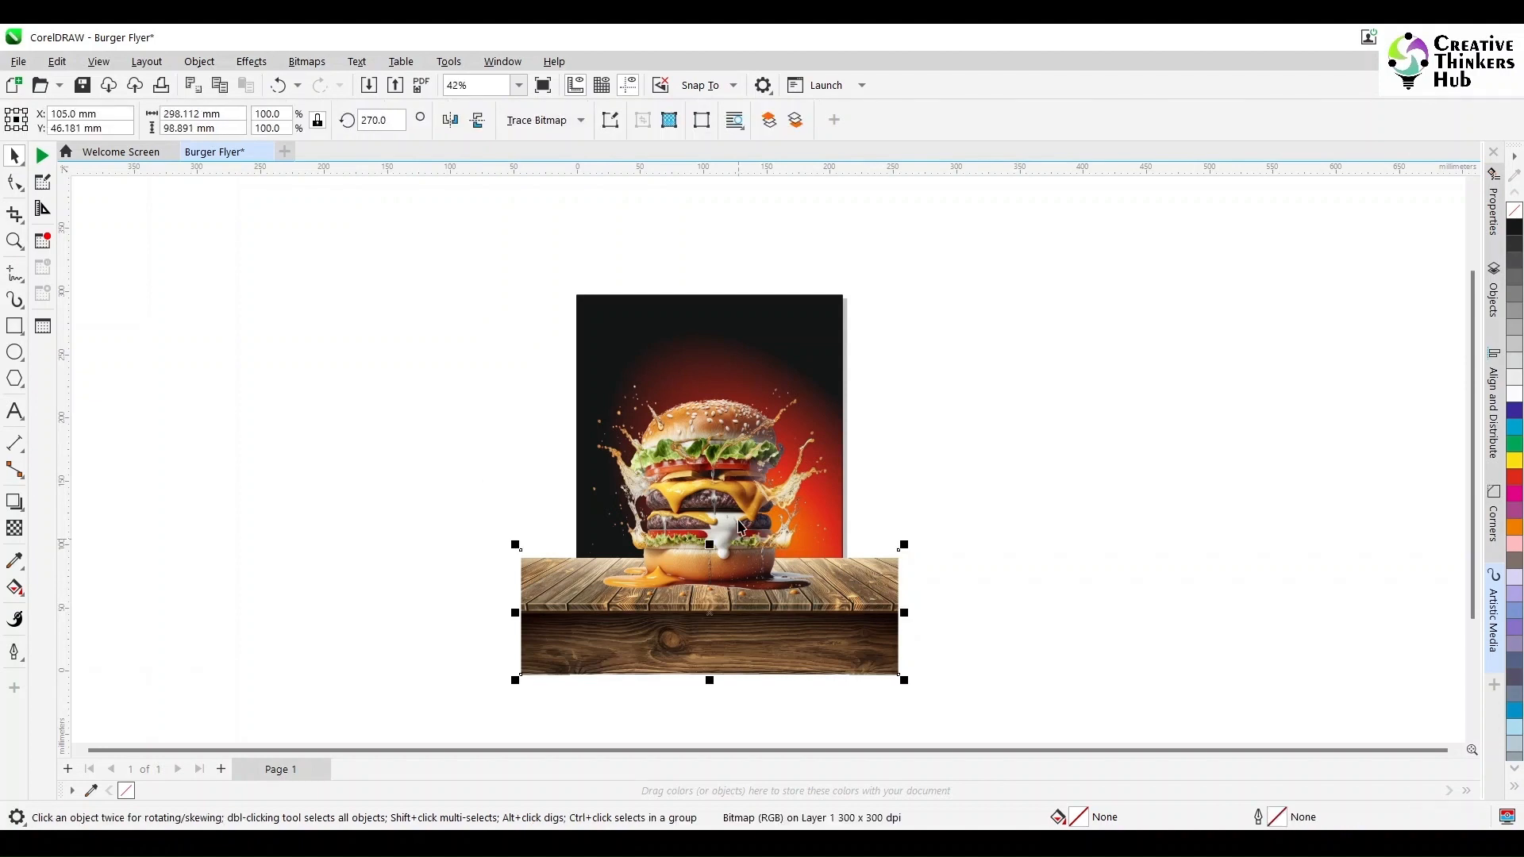
shift+click(737, 517)
click(1005, 522)
click(870, 581)
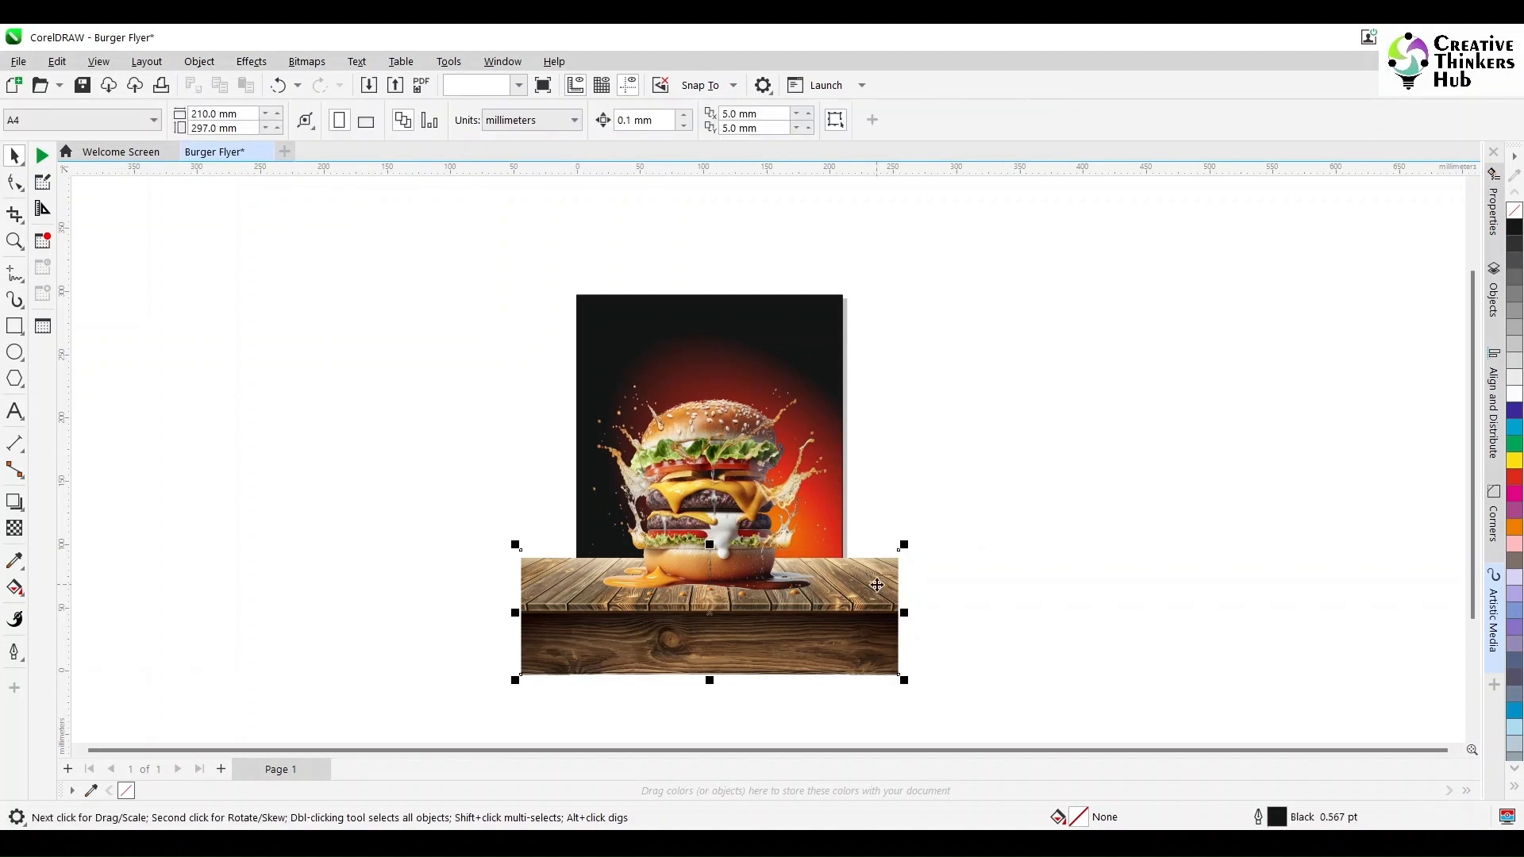
click(205, 62)
mouse_move(311, 135)
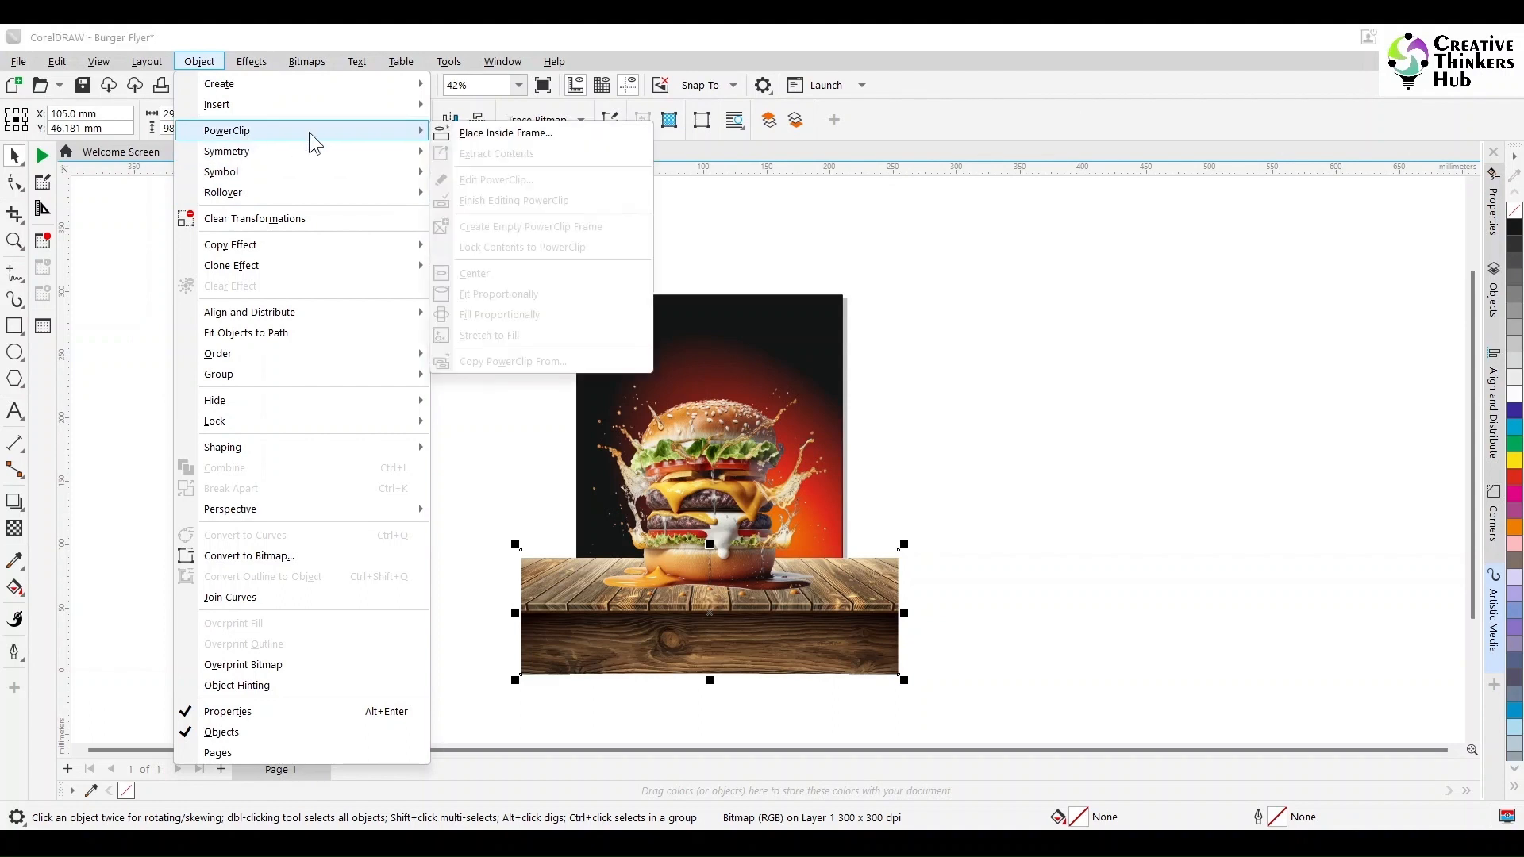
click(506, 132)
click(658, 322)
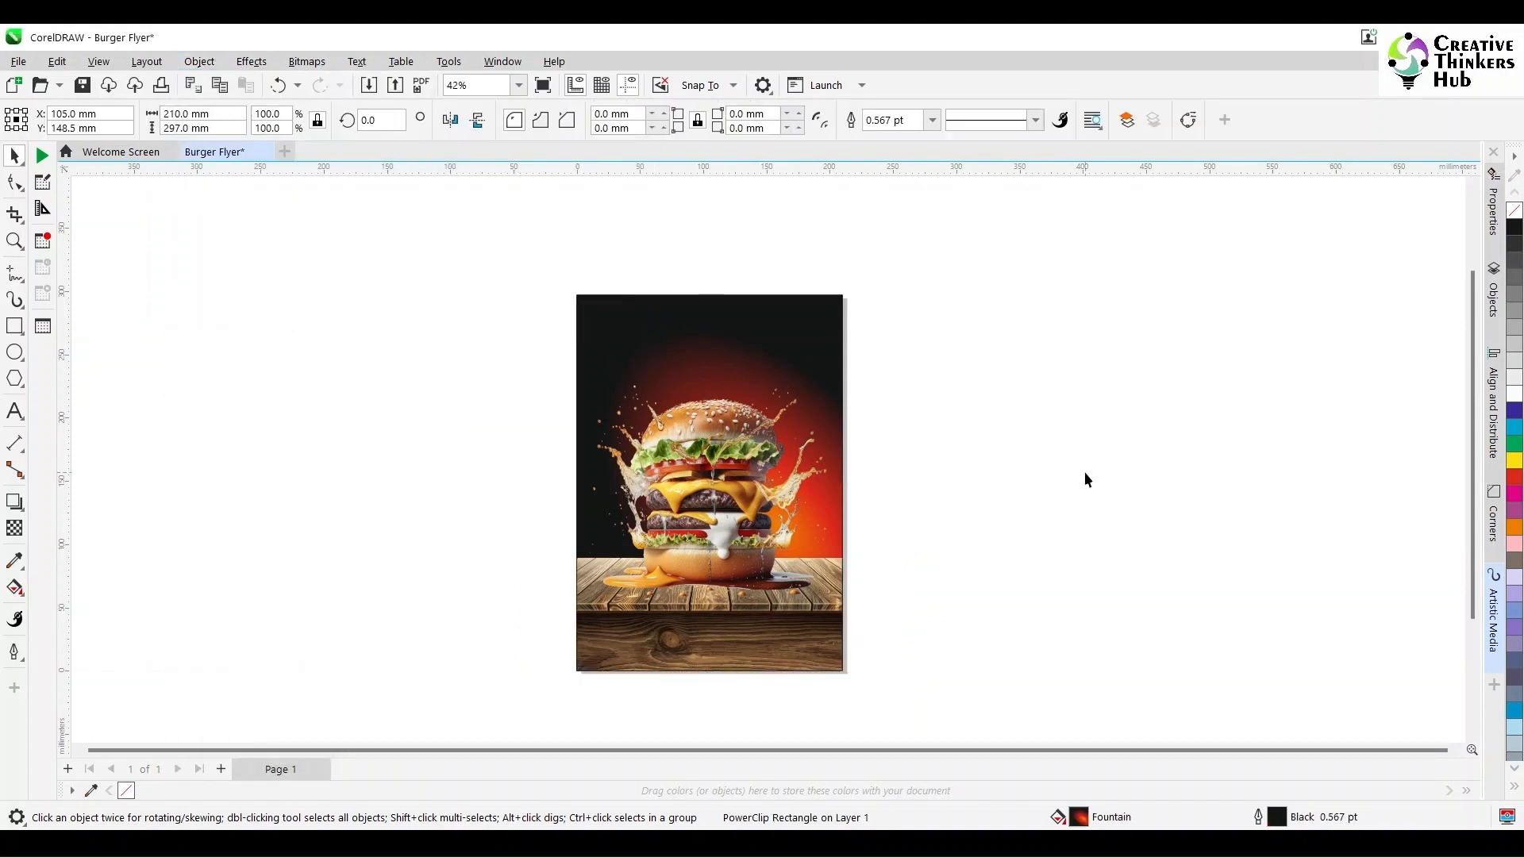
- Zoom in and inspect the burger and the clipped background on the flyer
click(832, 549)
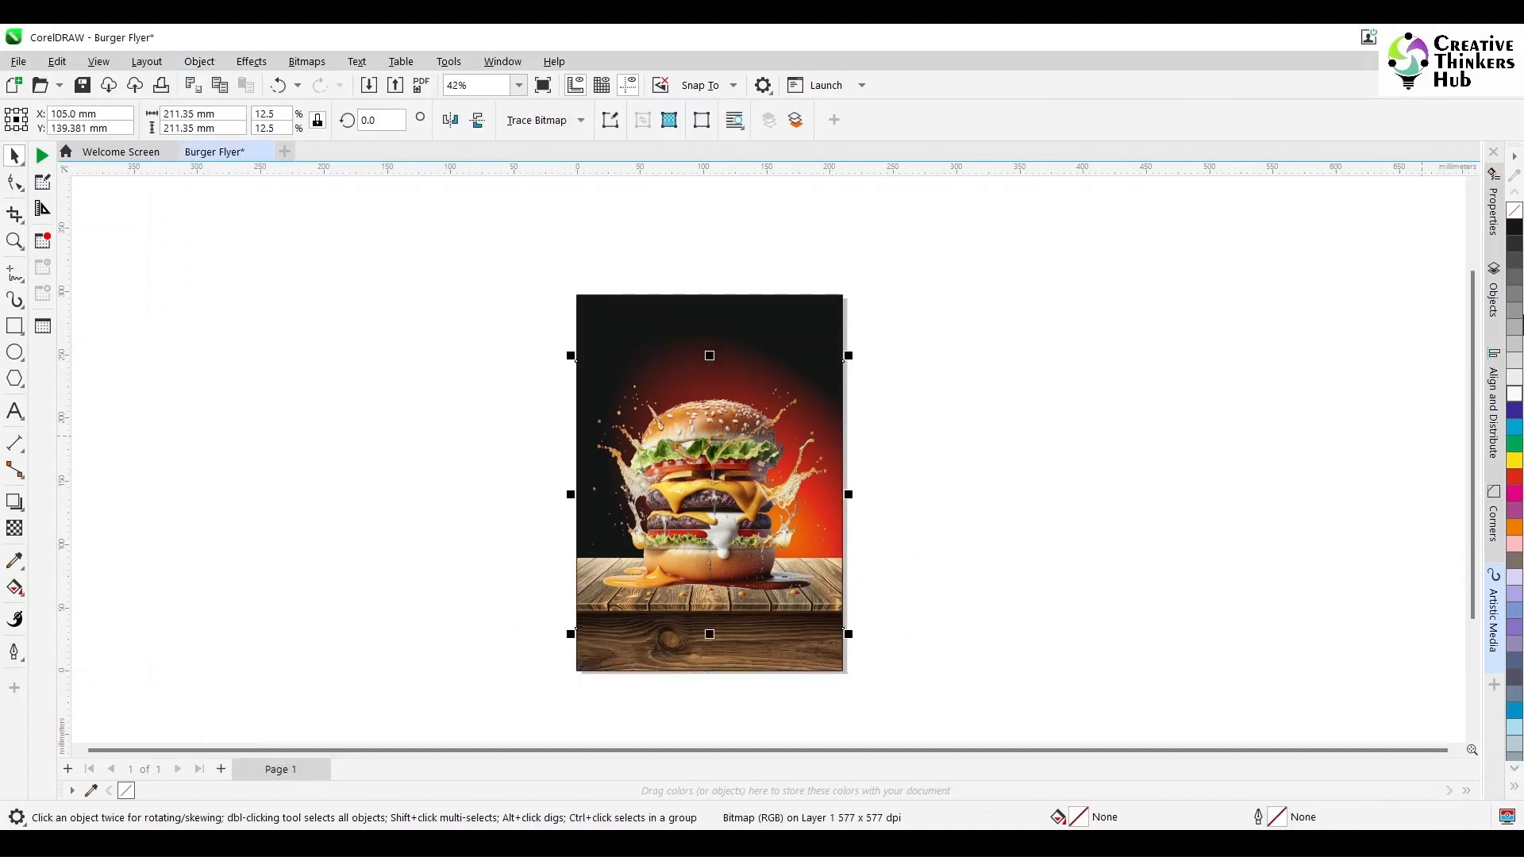
click(813, 318)
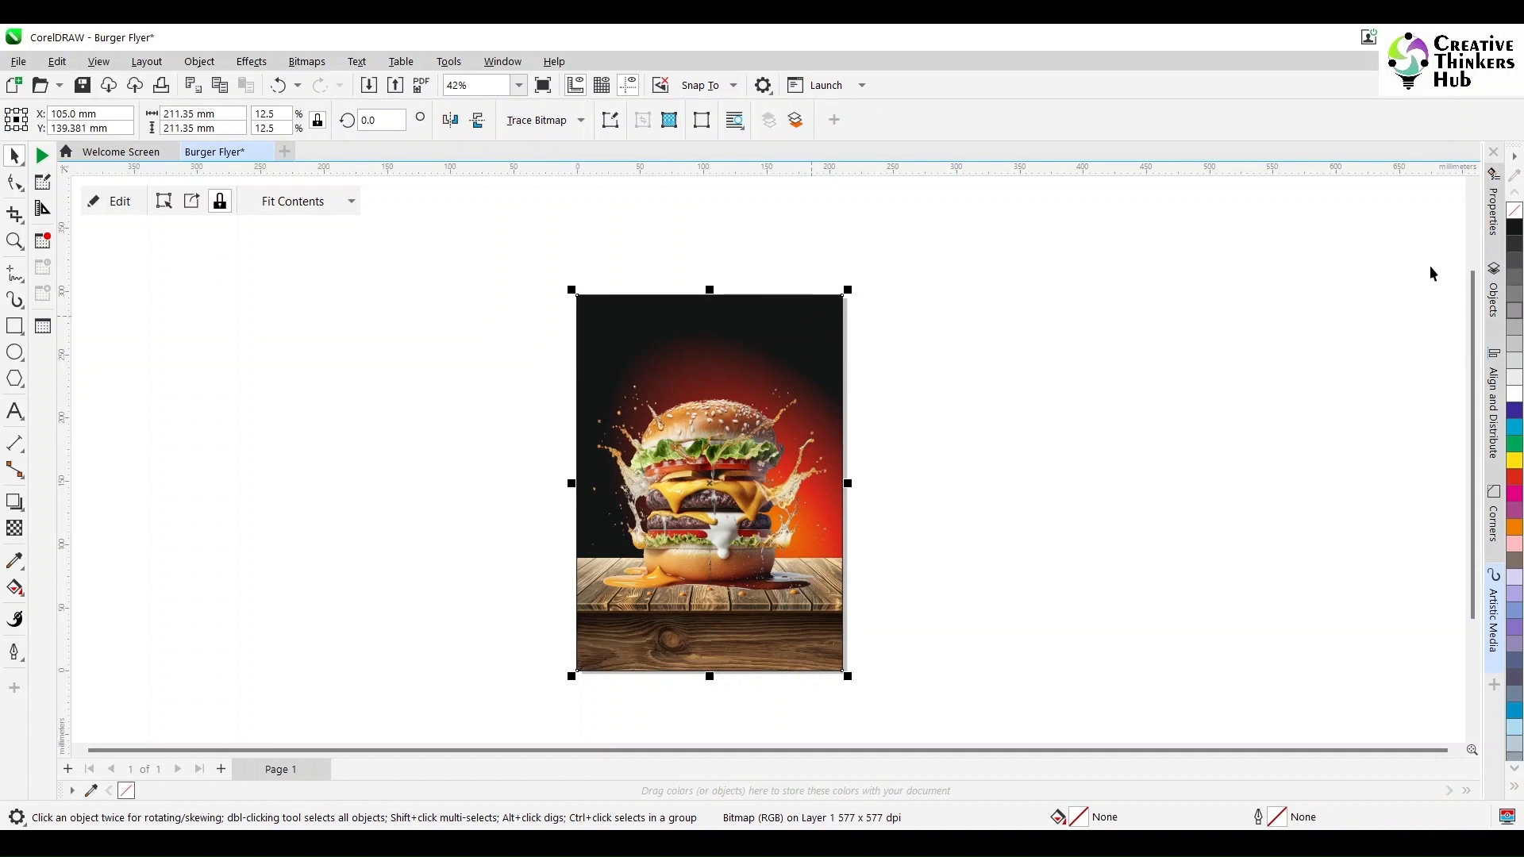
click(1065, 450)
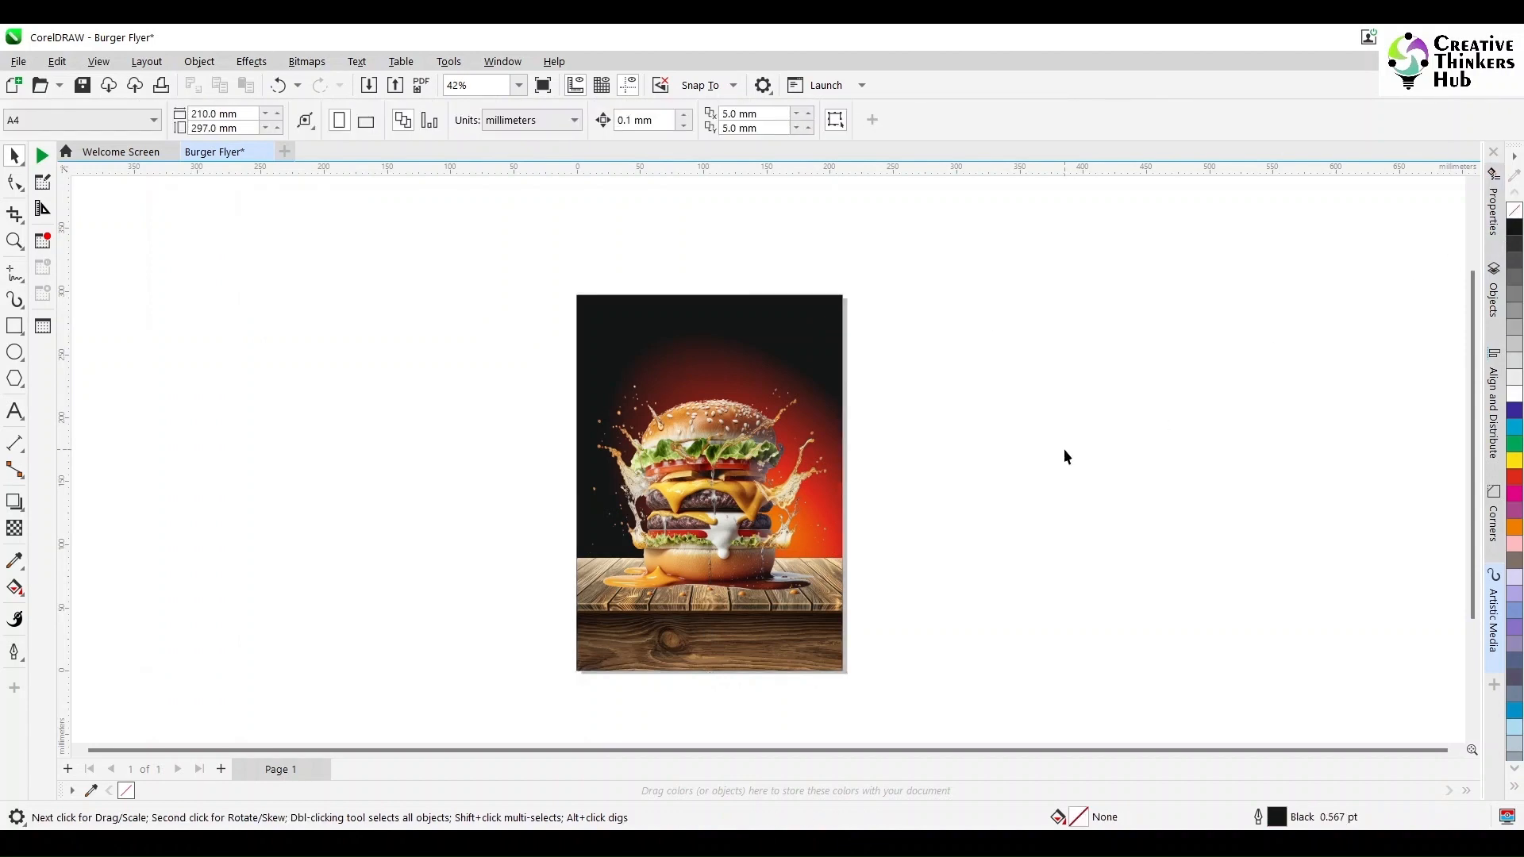
scroll(1063, 456, up, 1)
click(795, 533)
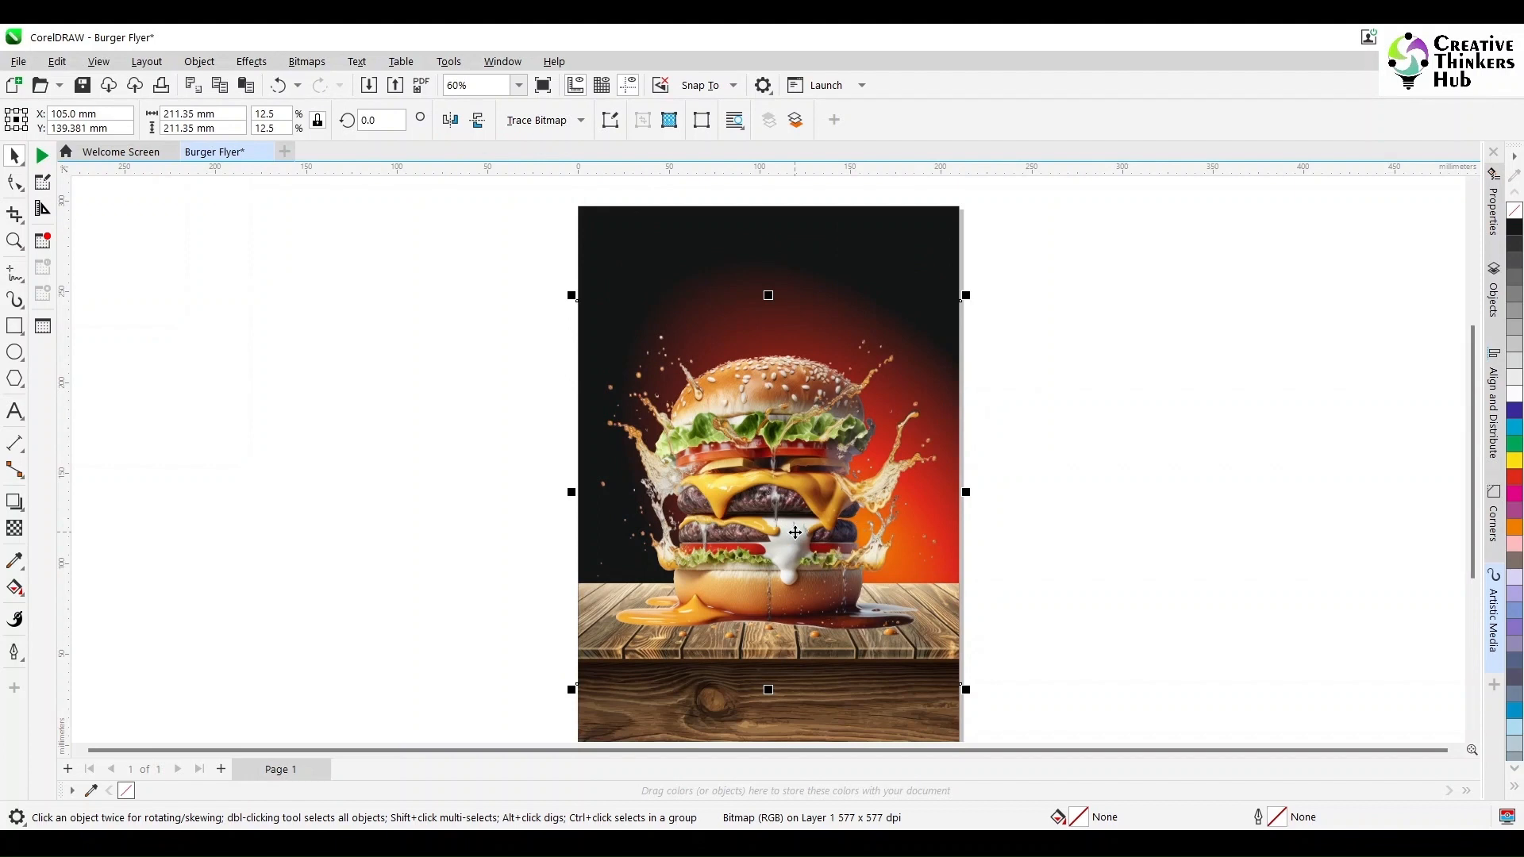
key(Escape)
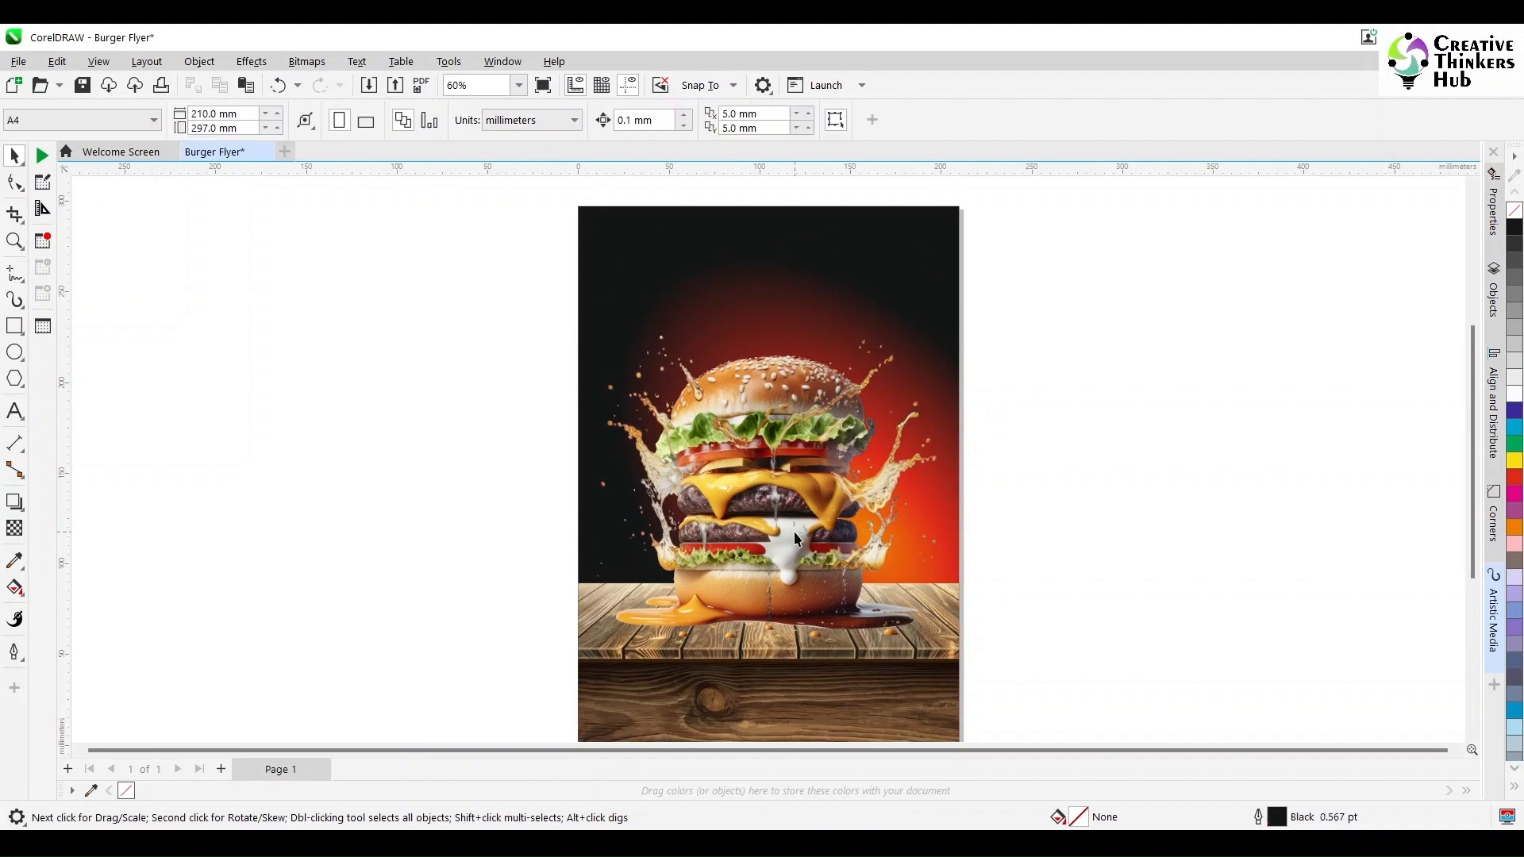
click(795, 533)
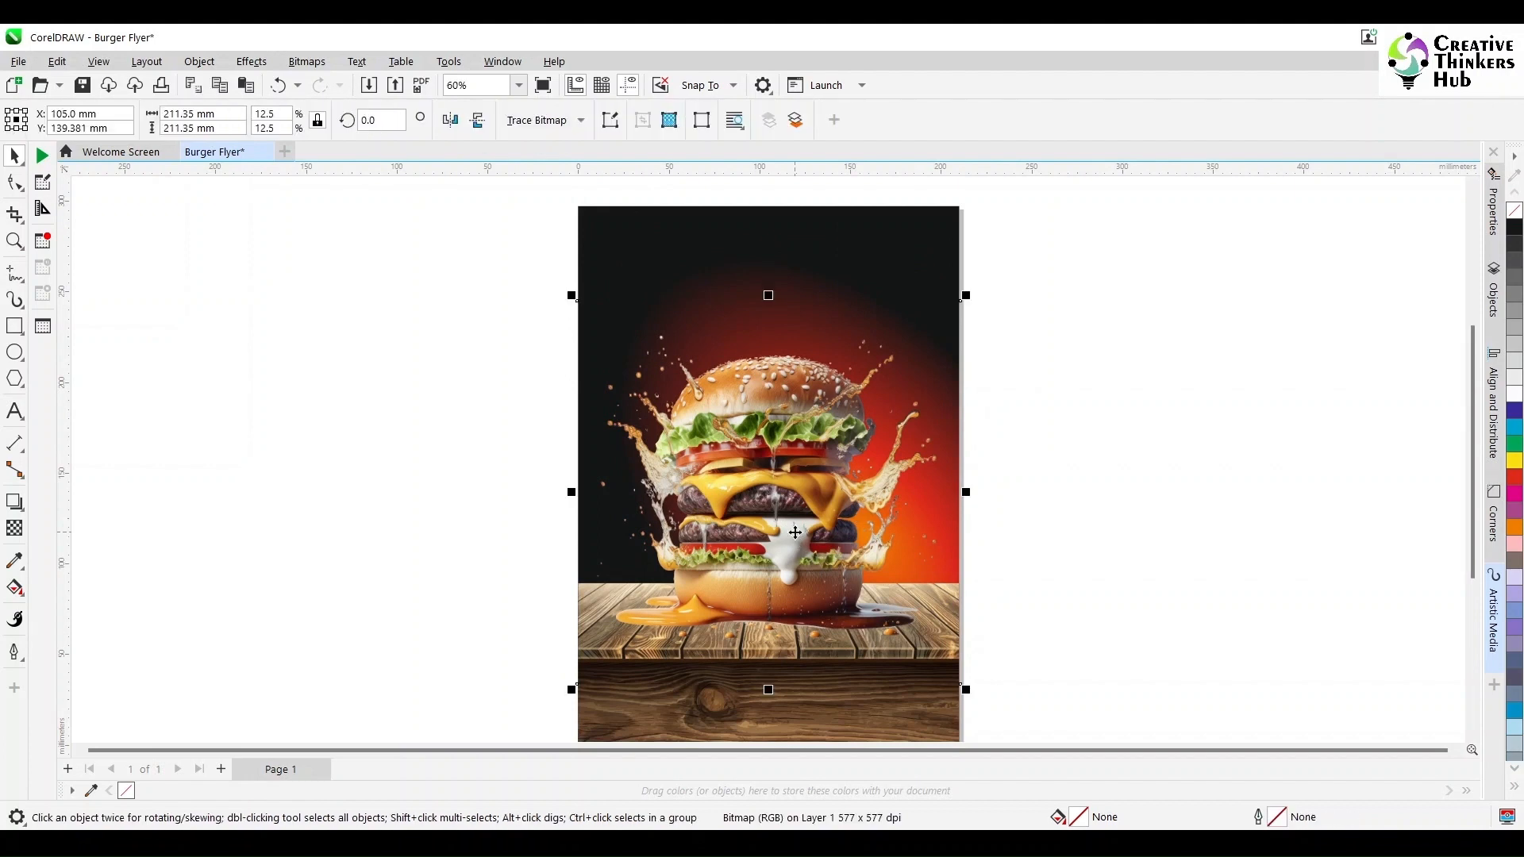
- Open the burger bitmap for editing in Corel PHOTO-PAINT
click(610, 120)
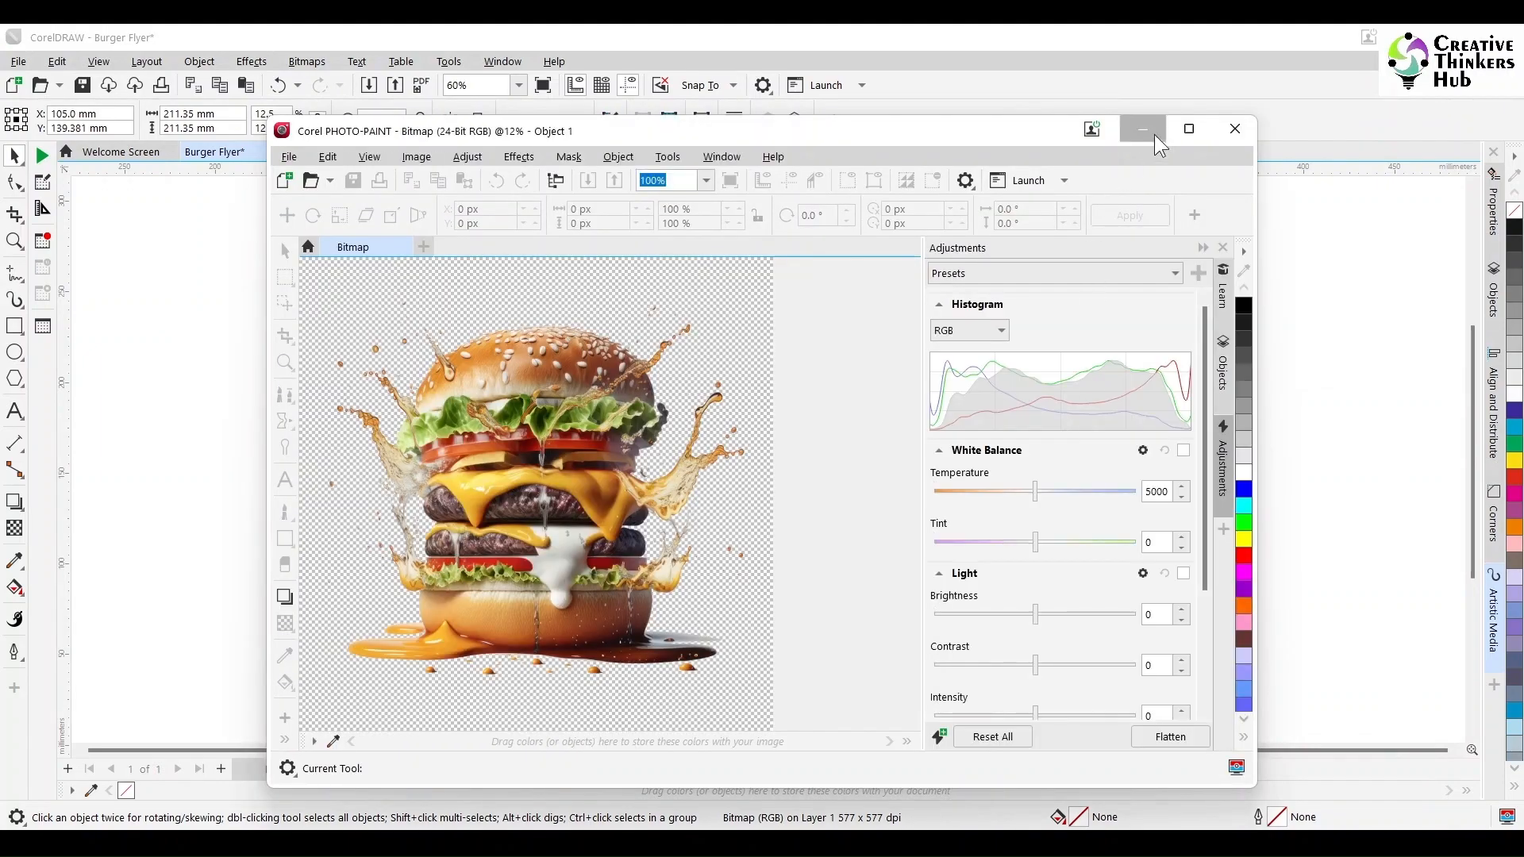
click(1154, 135)
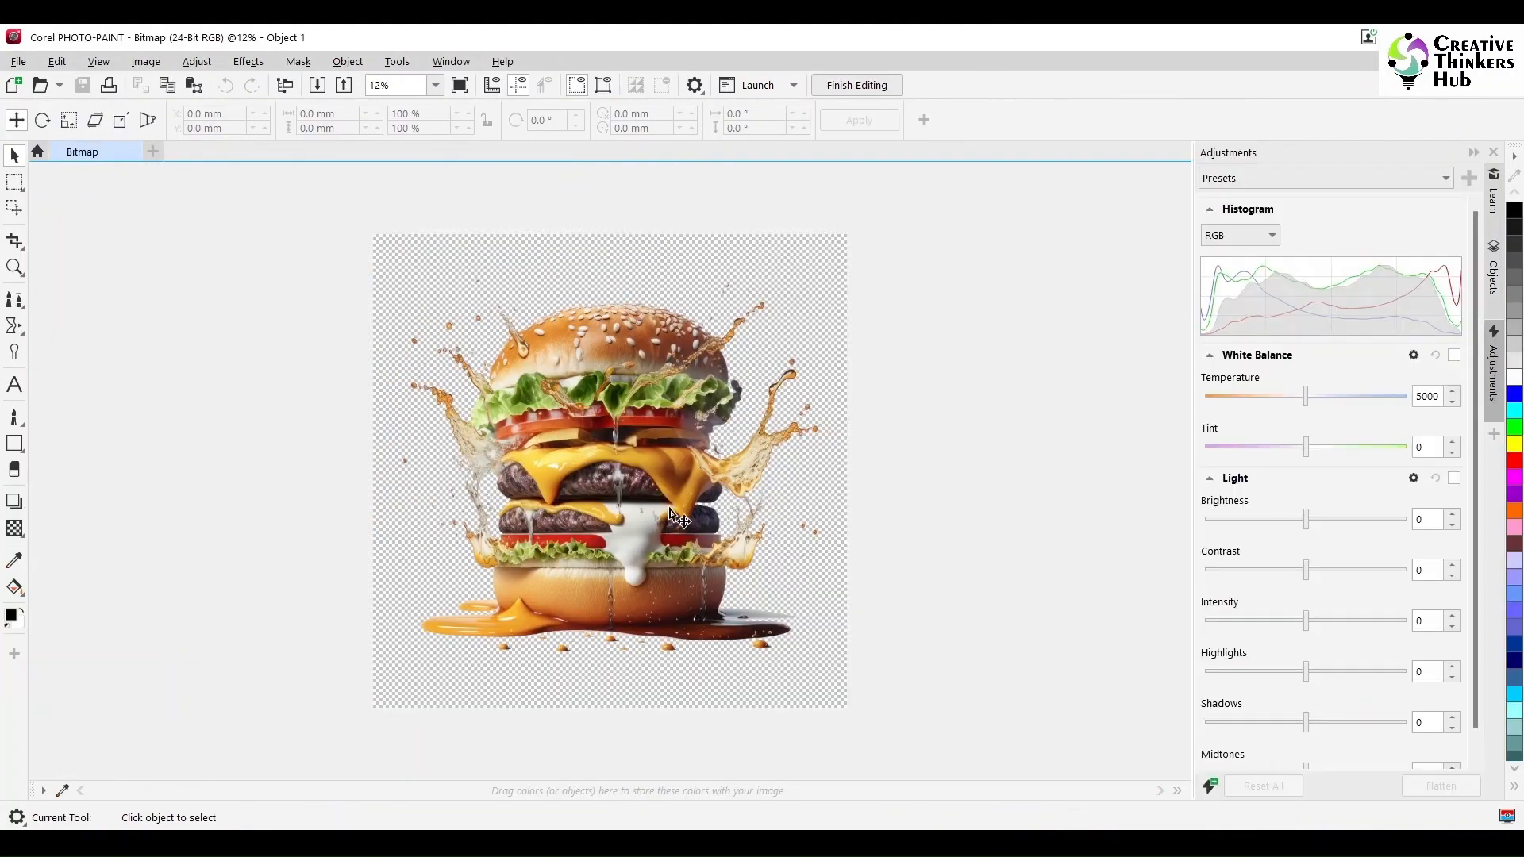
scroll(671, 516, up, 5)
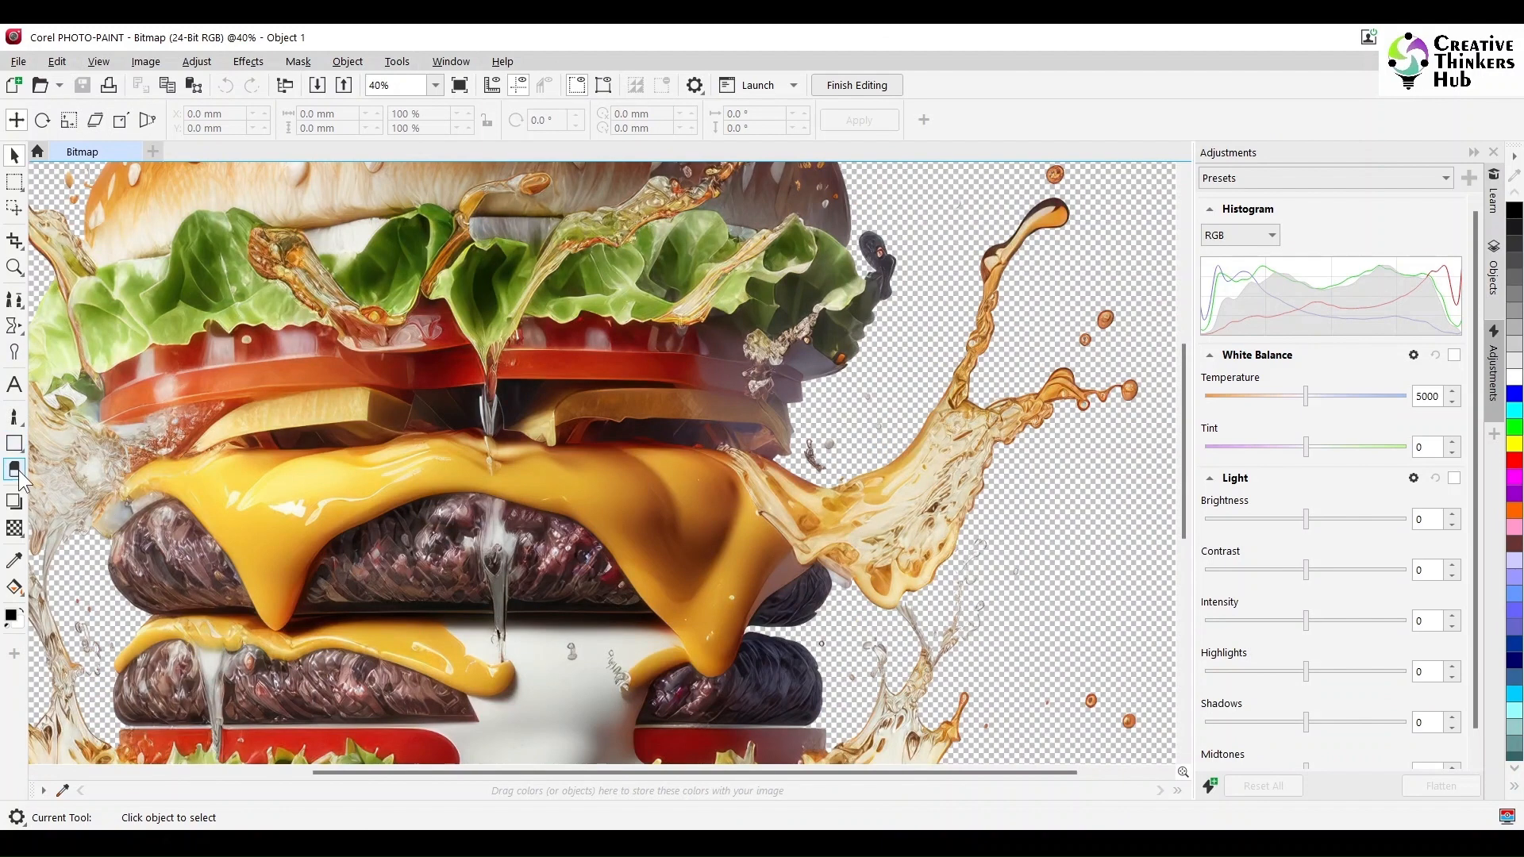
- Try erasing part of the right splash with the Eraser tool at 80 transparency, and undo the stroke
click(14, 471)
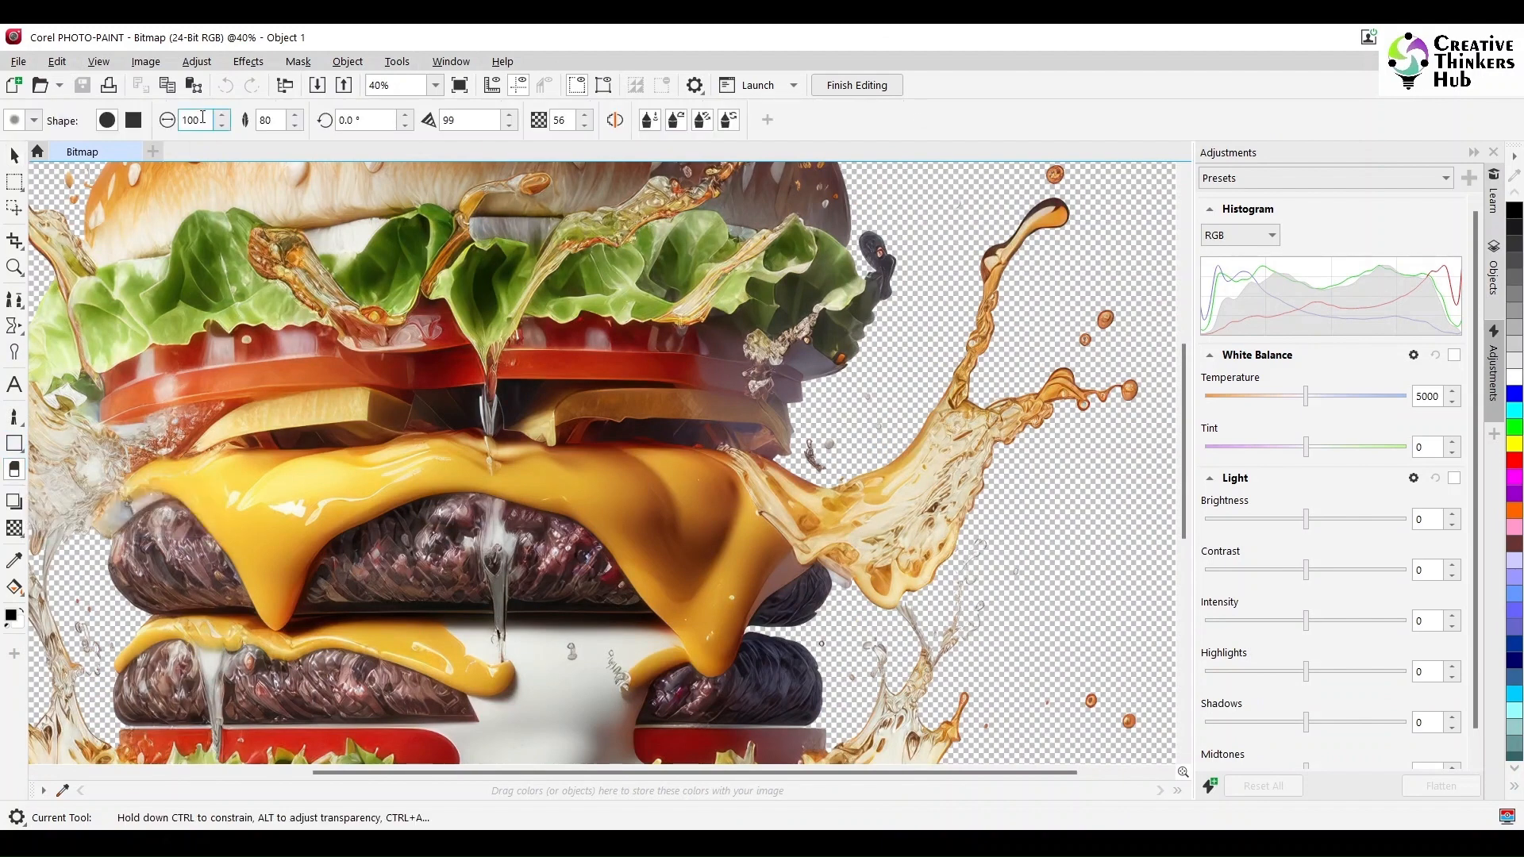
double_click(560, 121)
key(Return)
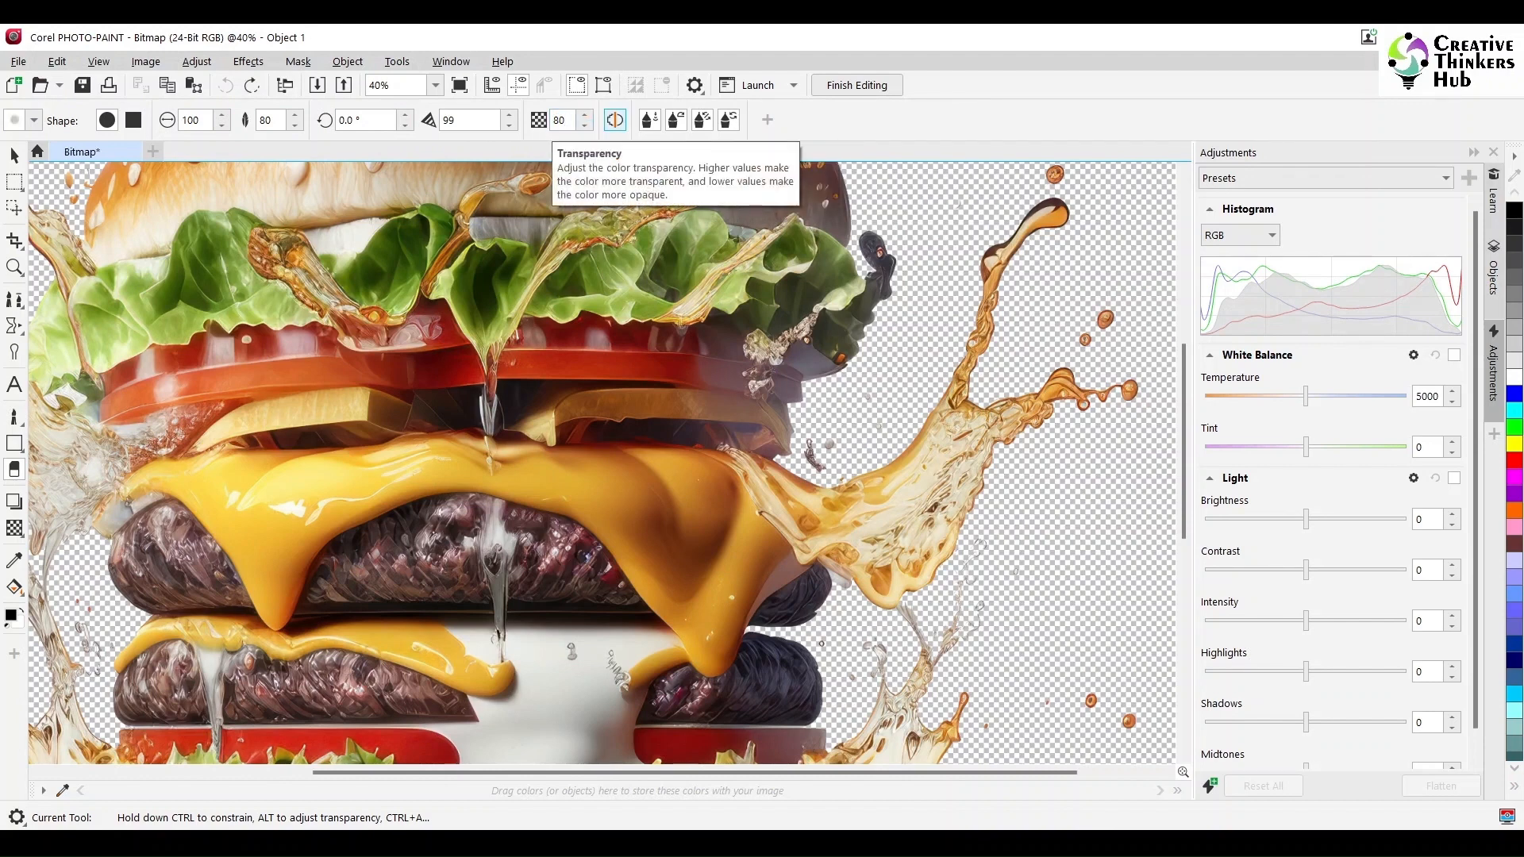
mouse_move(879, 511)
mouse_down()
mouse_move(964, 431)
mouse_move(930, 523)
mouse_move(870, 556)
mouse_move(1016, 425)
mouse_up()
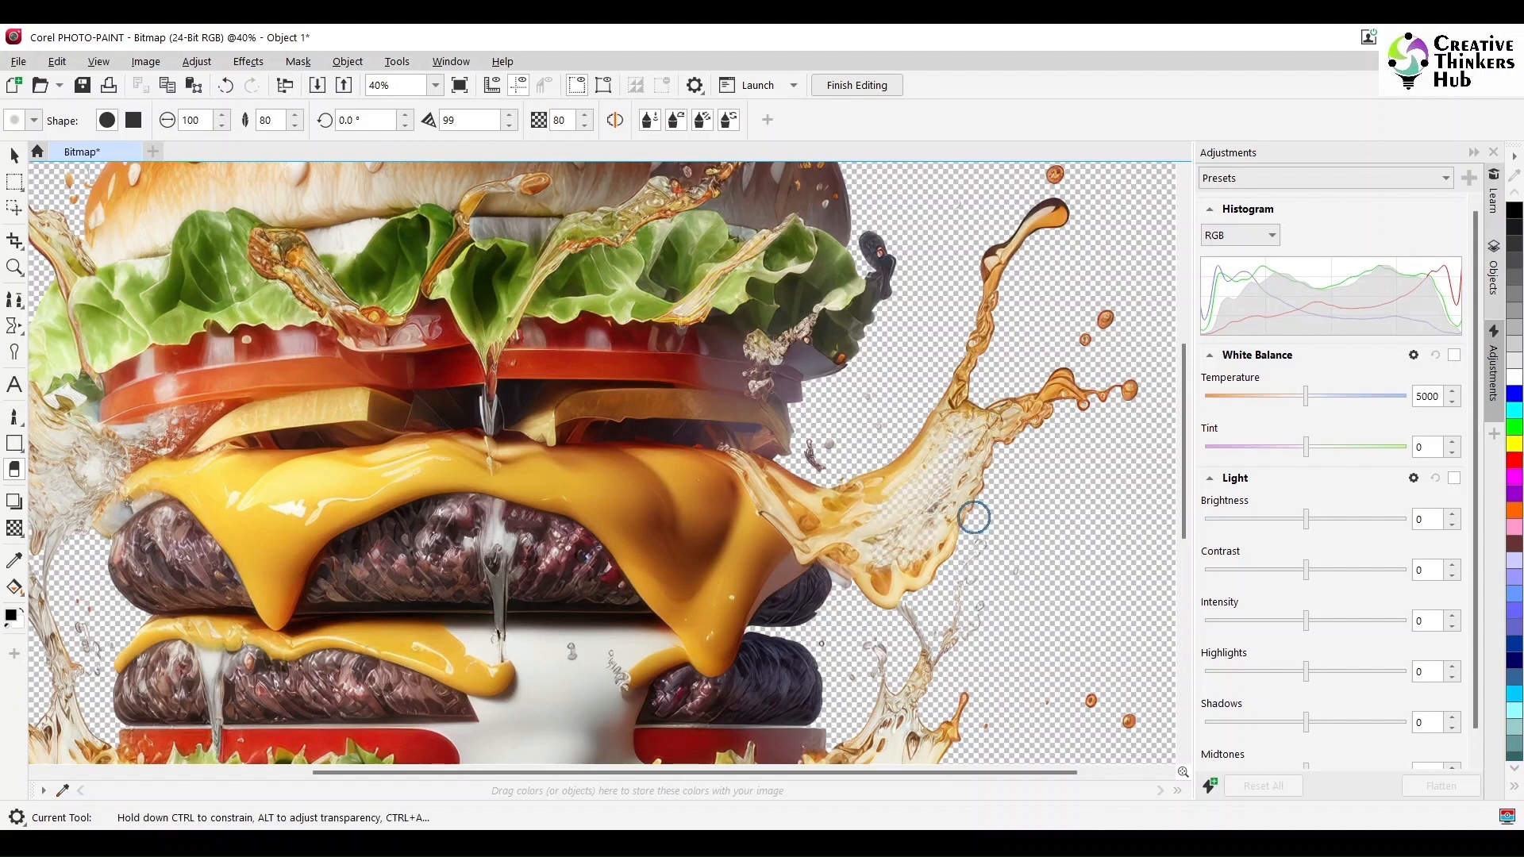
key(ctrl+z)
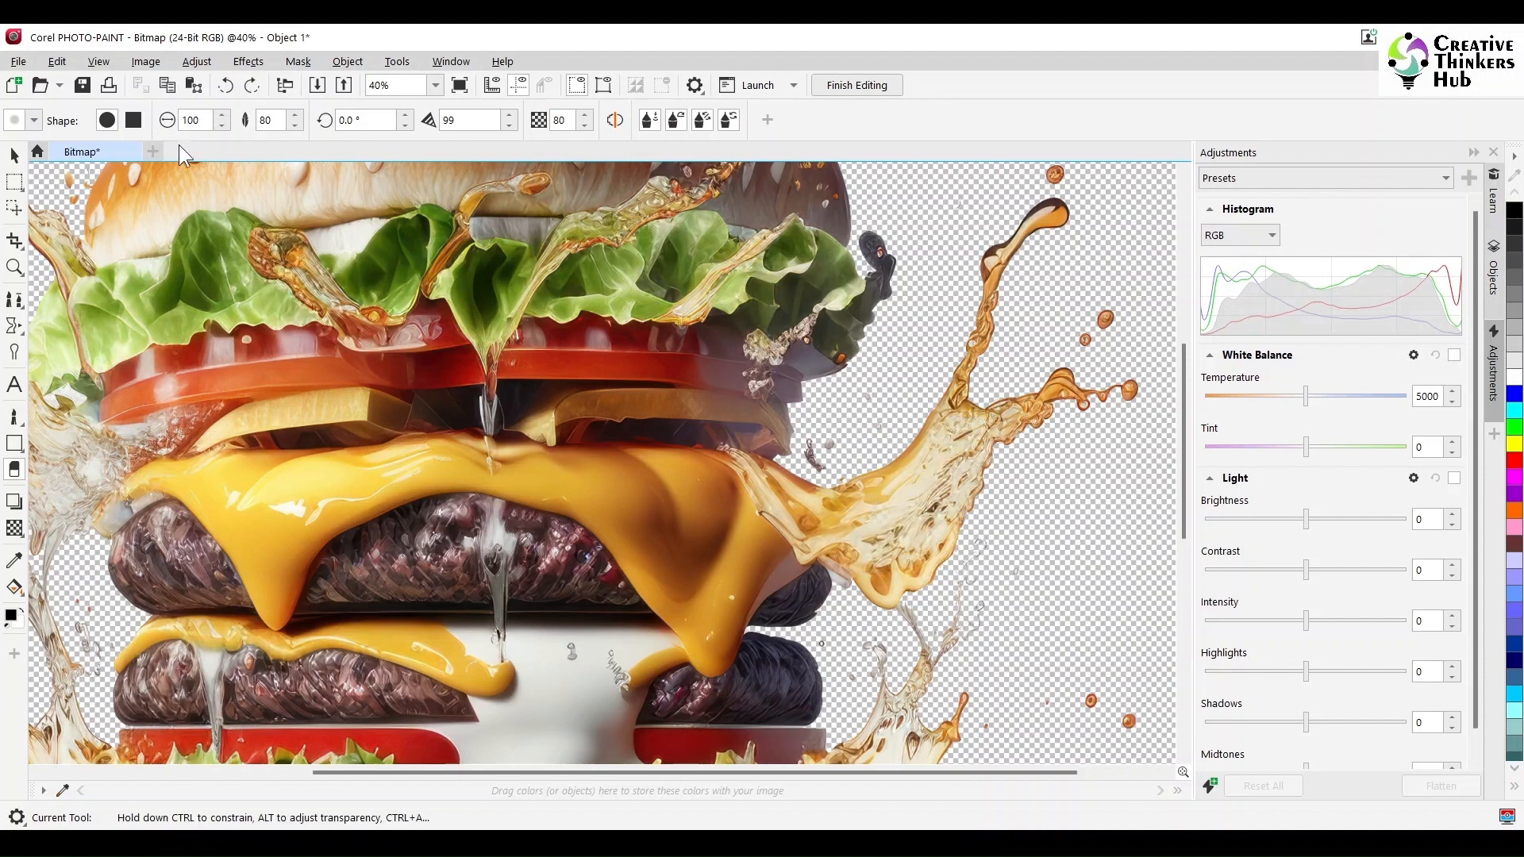
- Set the Eraser's feather to 100, smoothing to 99 and transparency to 90
click(271, 120)
text(1)
key(Tab)
key(Tab)
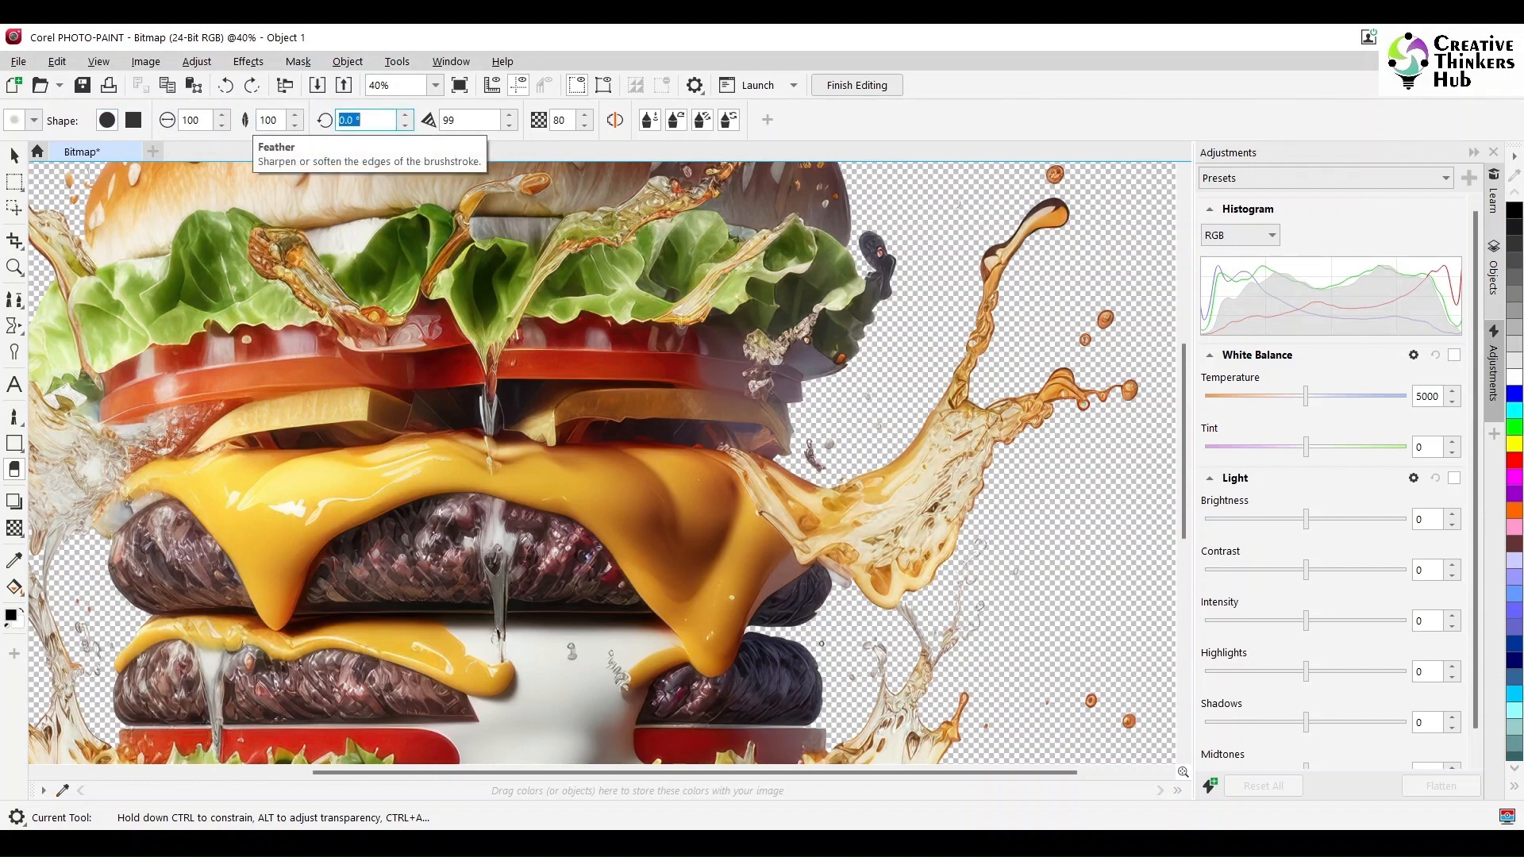
click(508, 124)
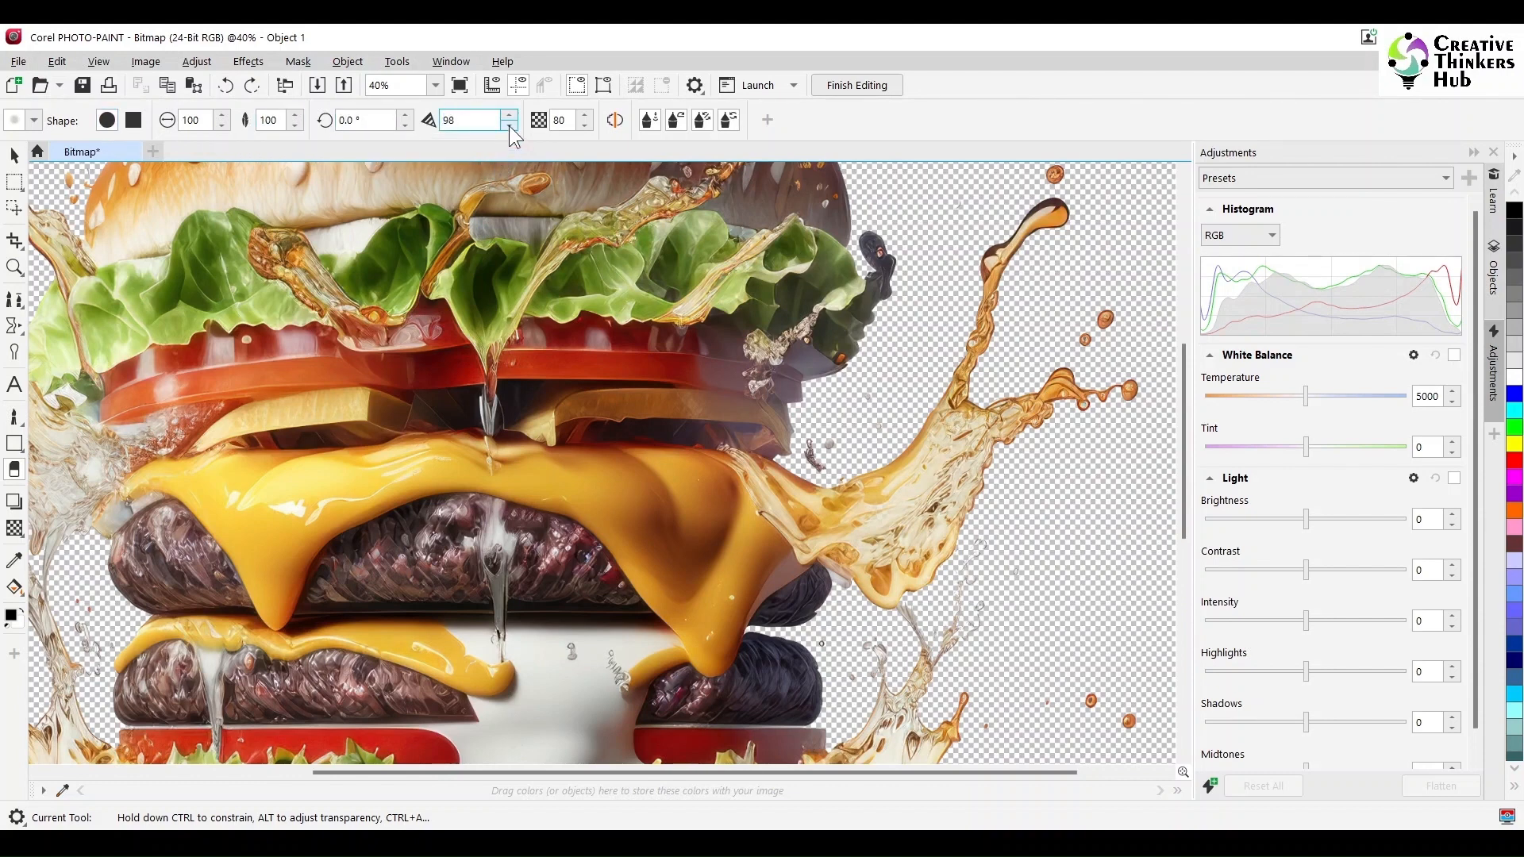
double_click(467, 118)
- Partially erase the translucent sauce splashes and drips around the burger with the Eraser
mouse_move(958, 424)
mouse_down()
mouse_move(860, 513)
mouse_move(973, 442)
mouse_up()
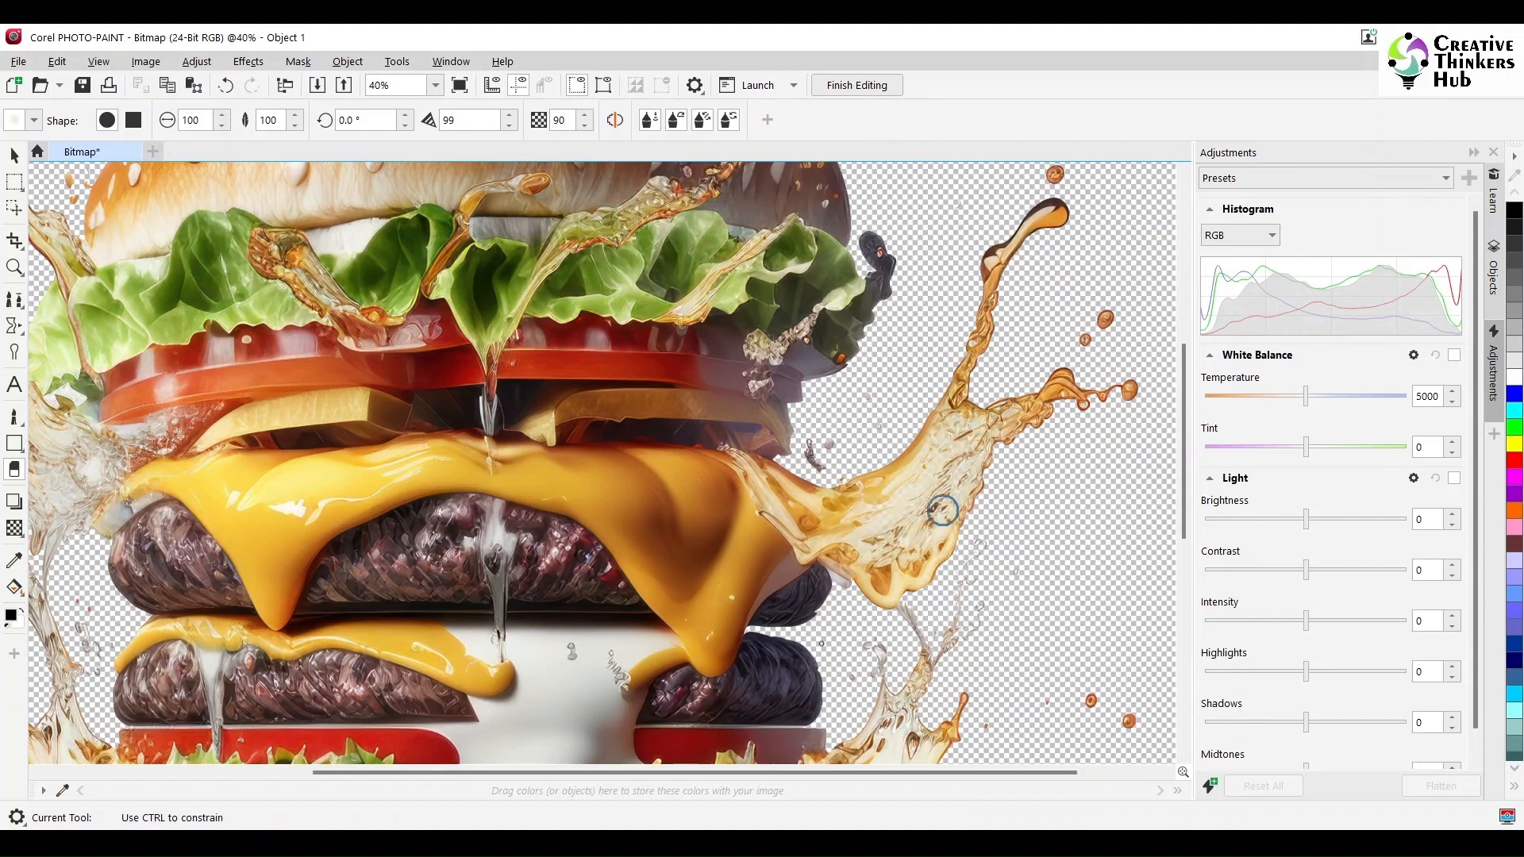
drag(1106, 394, 964, 441)
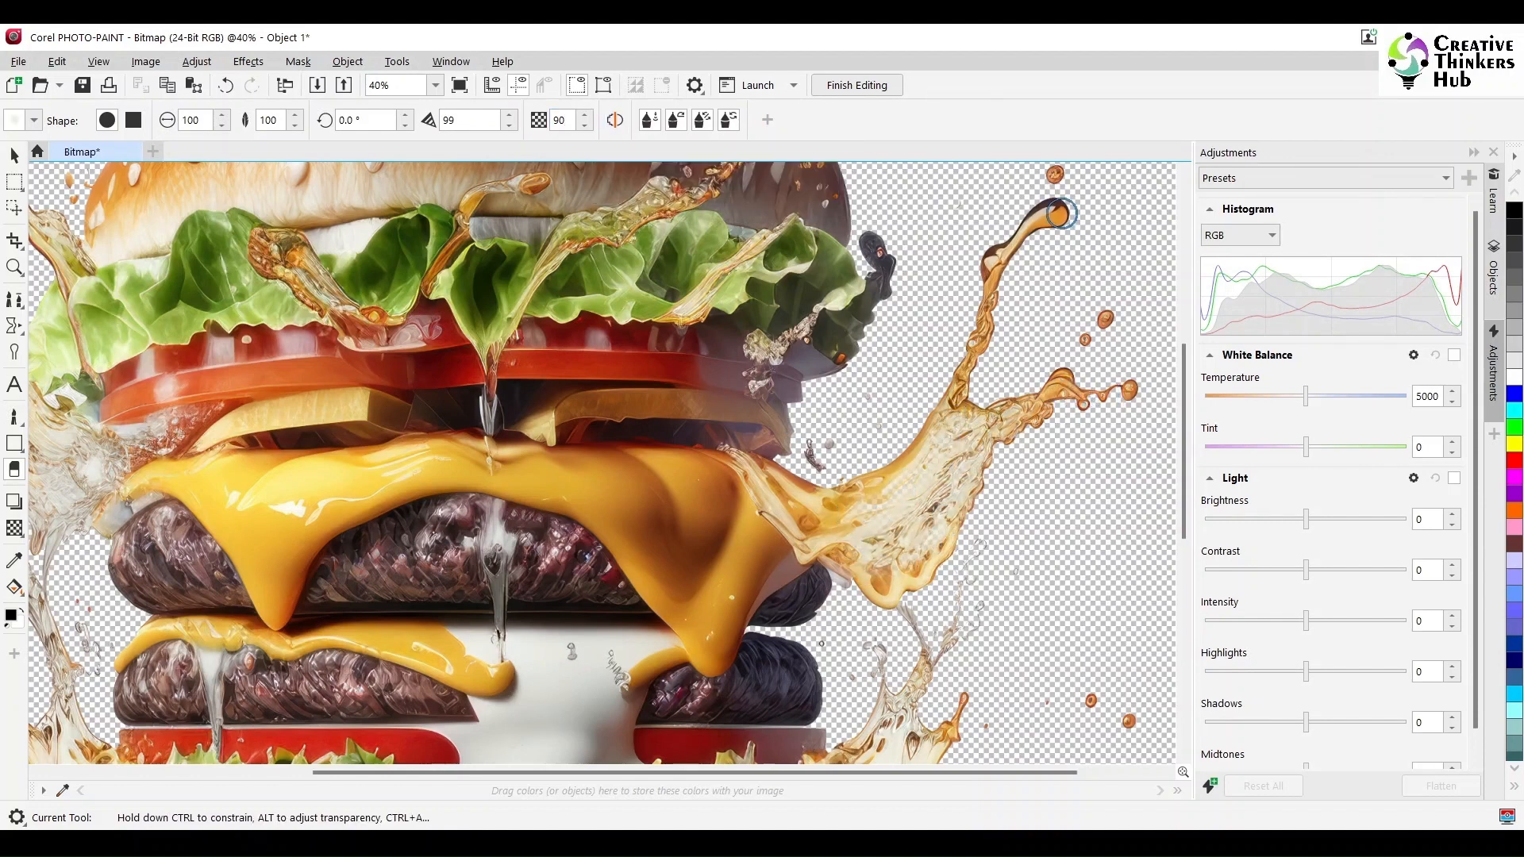
mouse_move(1052, 213)
mouse_down()
mouse_move(936, 419)
mouse_move(812, 493)
mouse_move(973, 341)
mouse_move(1041, 222)
mouse_up()
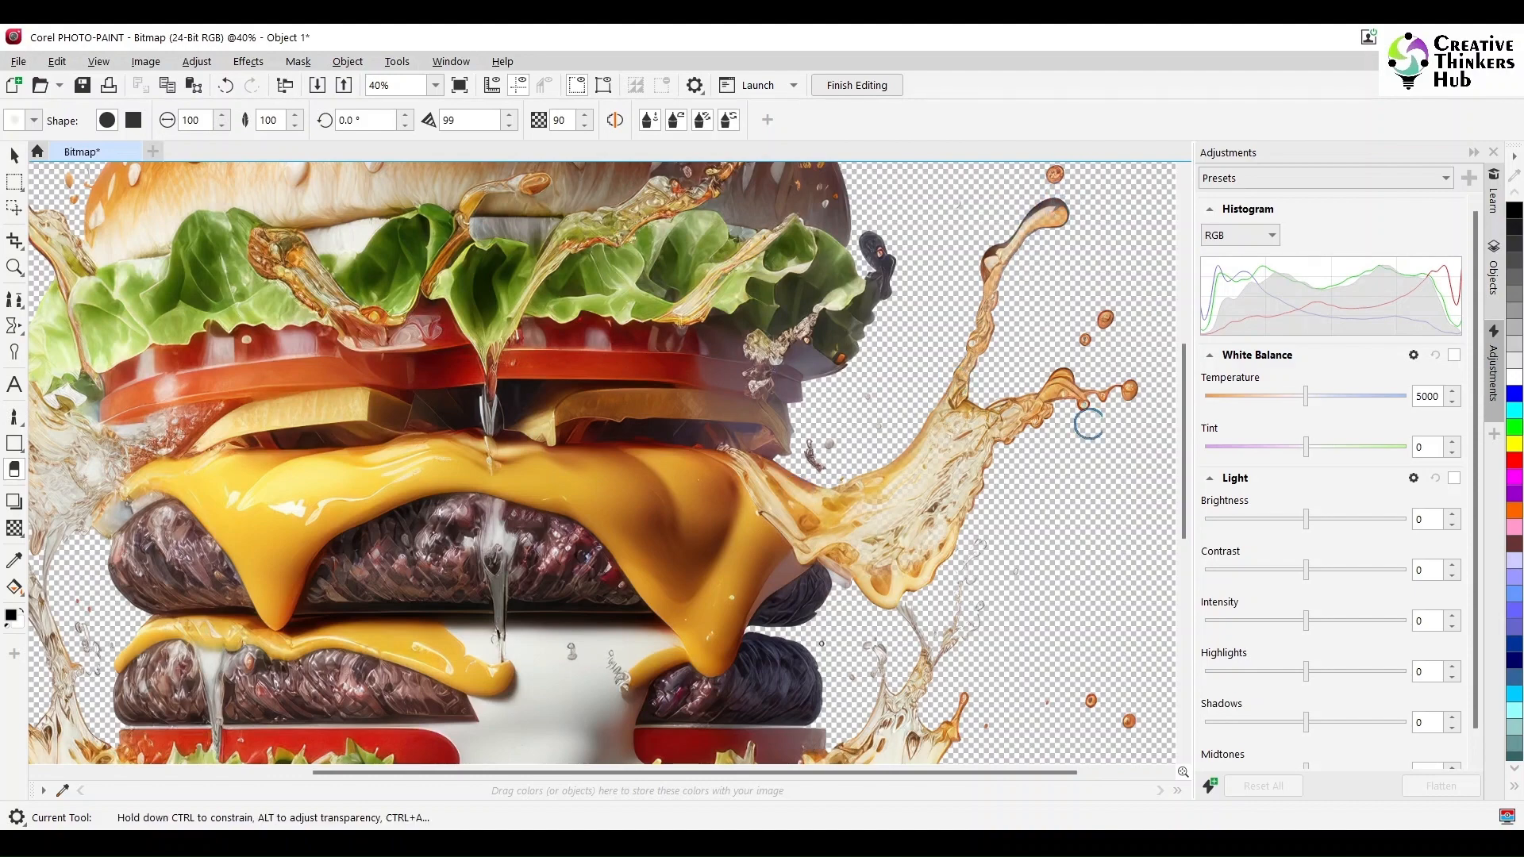
mouse_move(1031, 417)
mouse_down()
mouse_move(1099, 393)
mouse_move(1118, 317)
mouse_up()
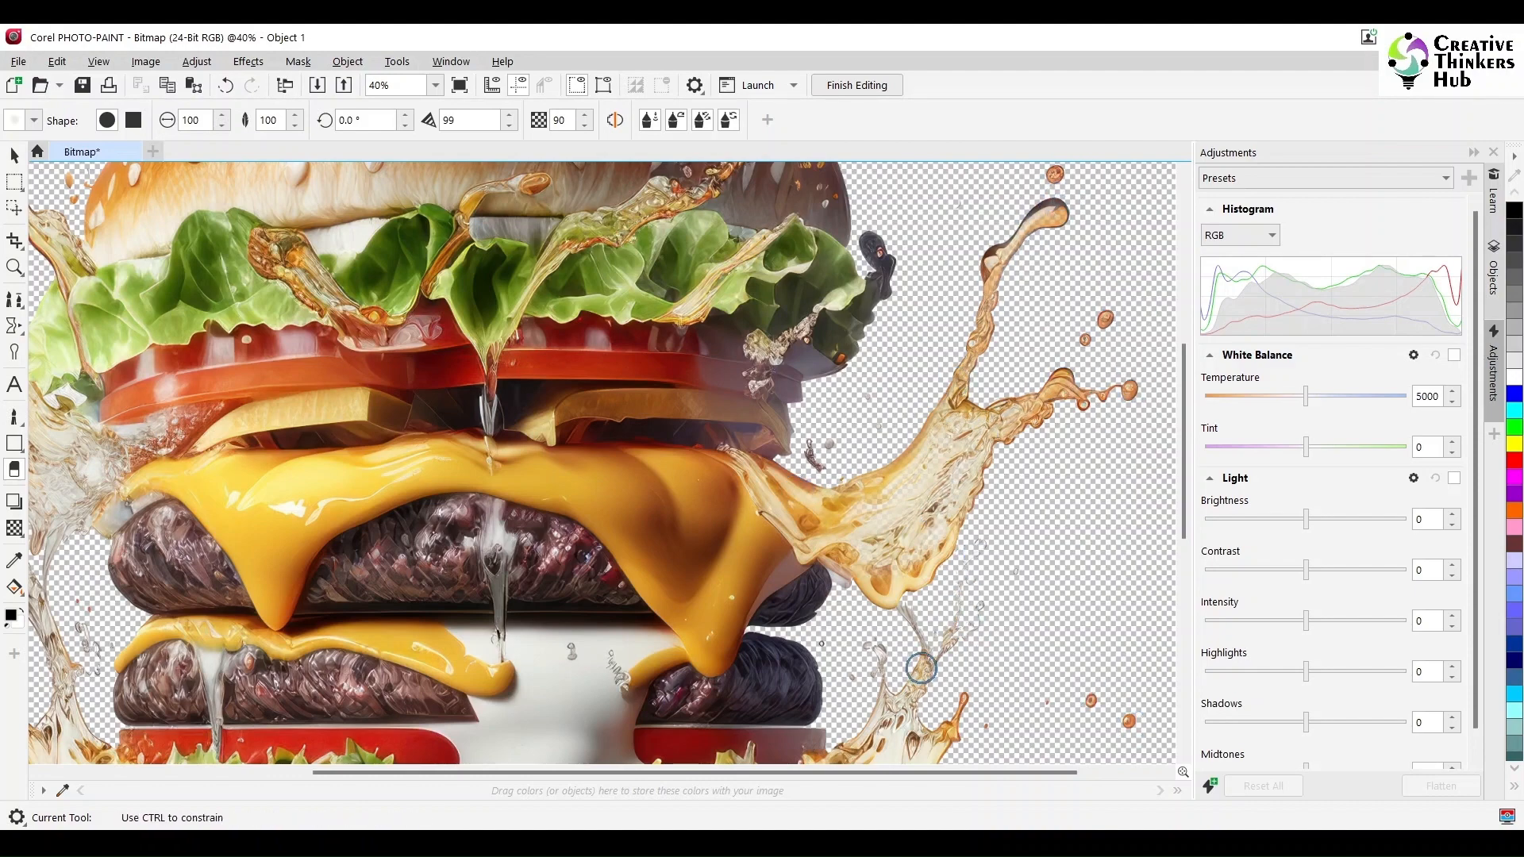
drag(1183, 468, 1180, 619)
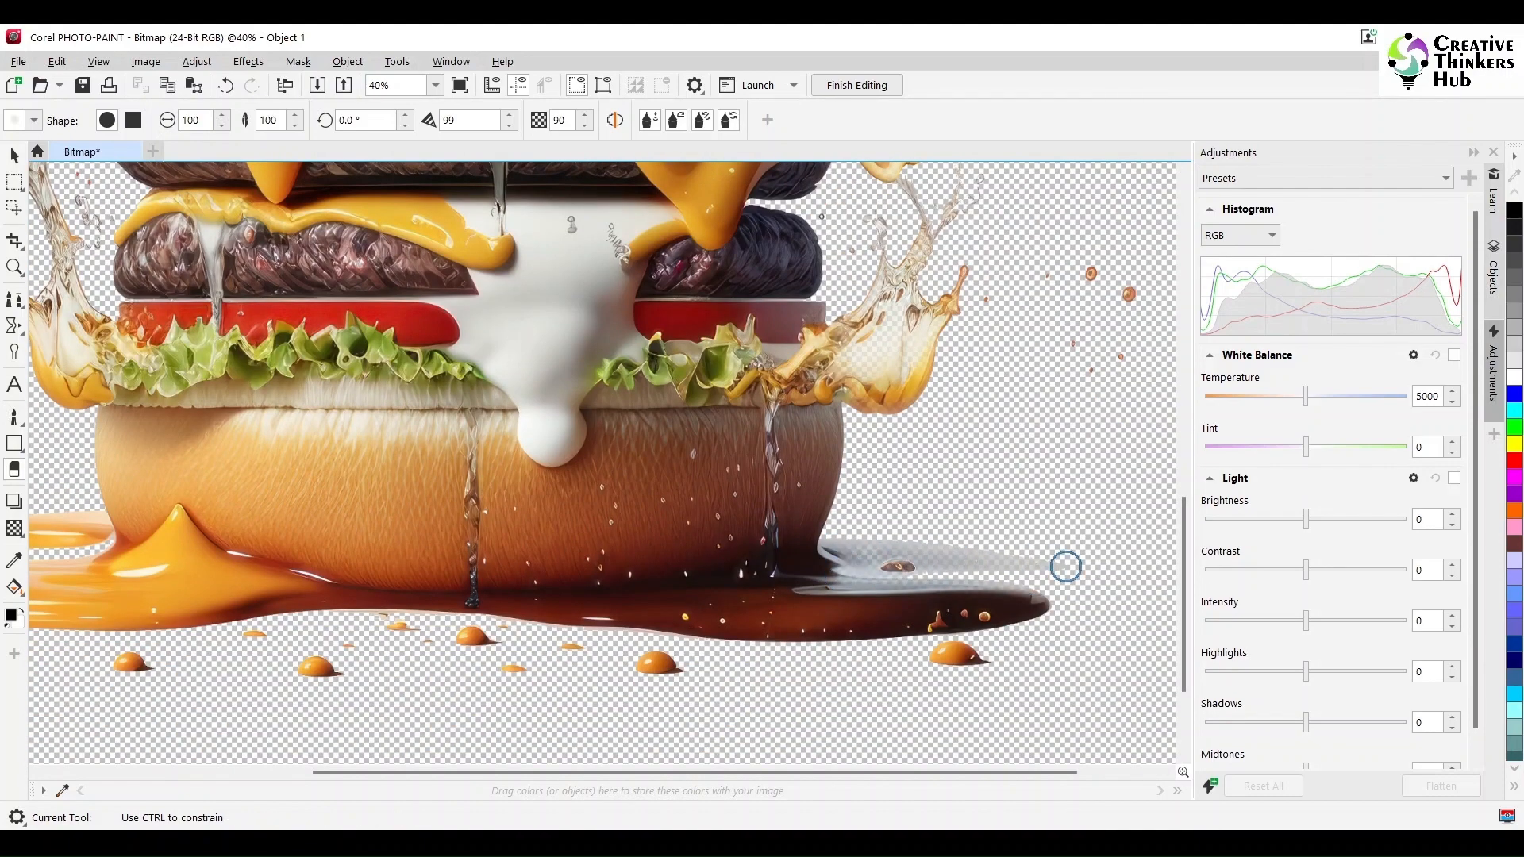
drag(1045, 774, 778, 773)
drag(1182, 560, 1205, 467)
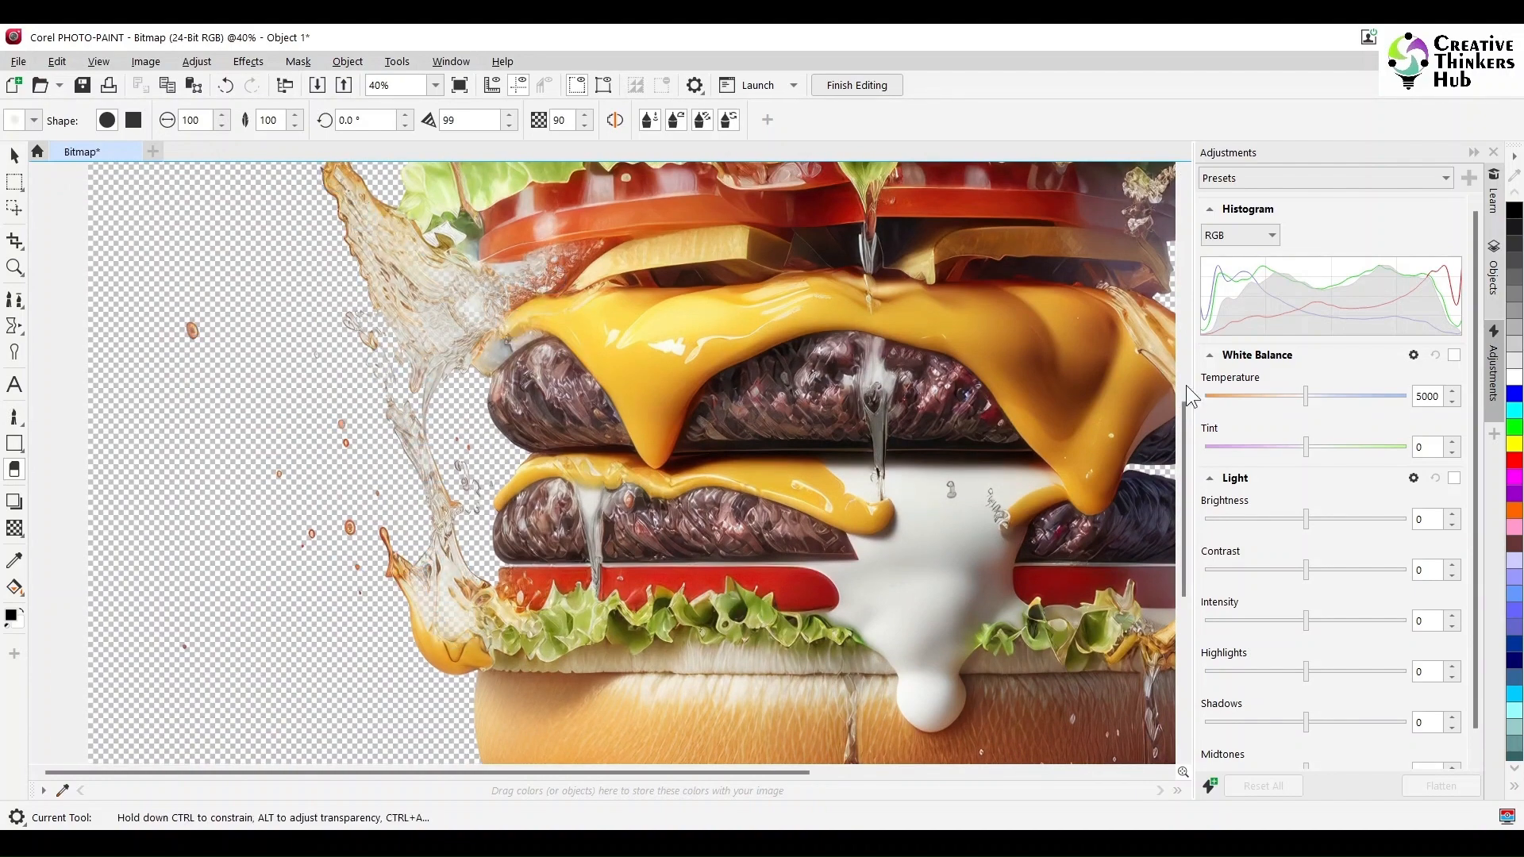
- Finish editing the bitmap and save the changes back into the flyer
scroll(376, 276, up, 4)
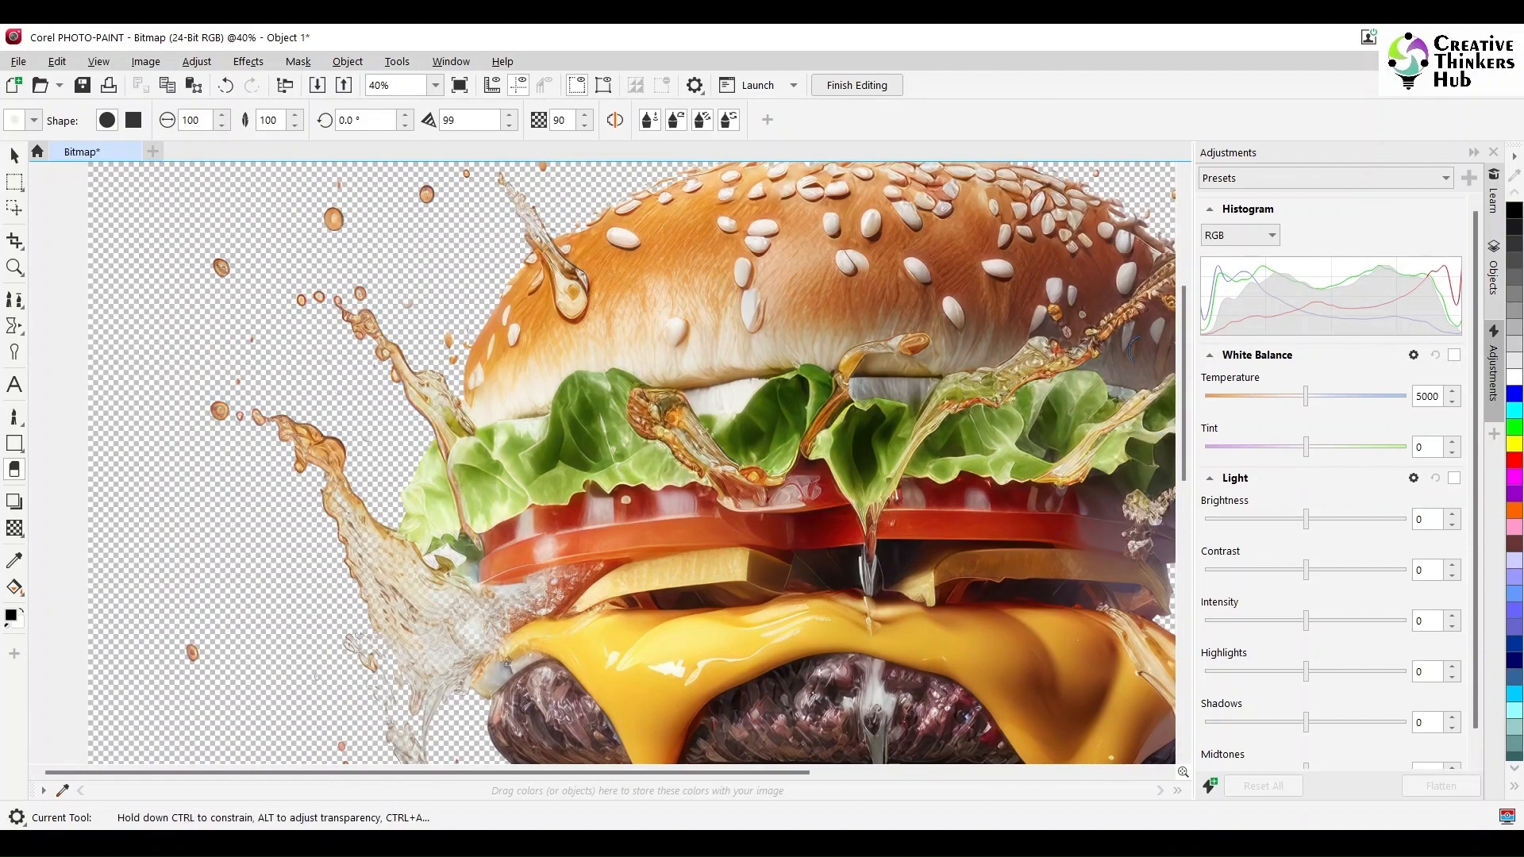
scroll(487, 444, up, 3)
scroll(1089, 408, right, 5)
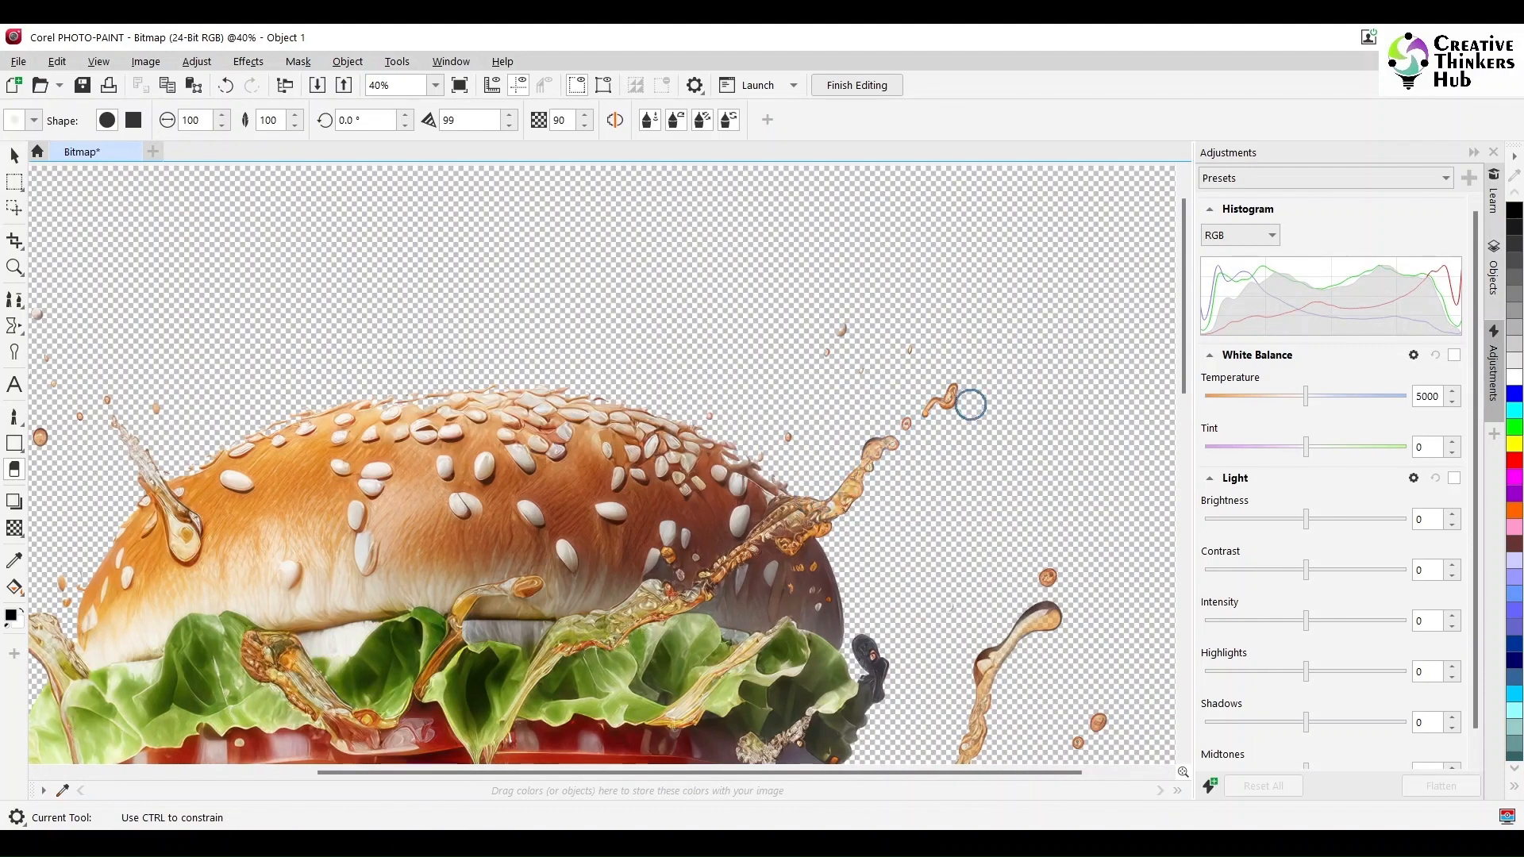
click(845, 87)
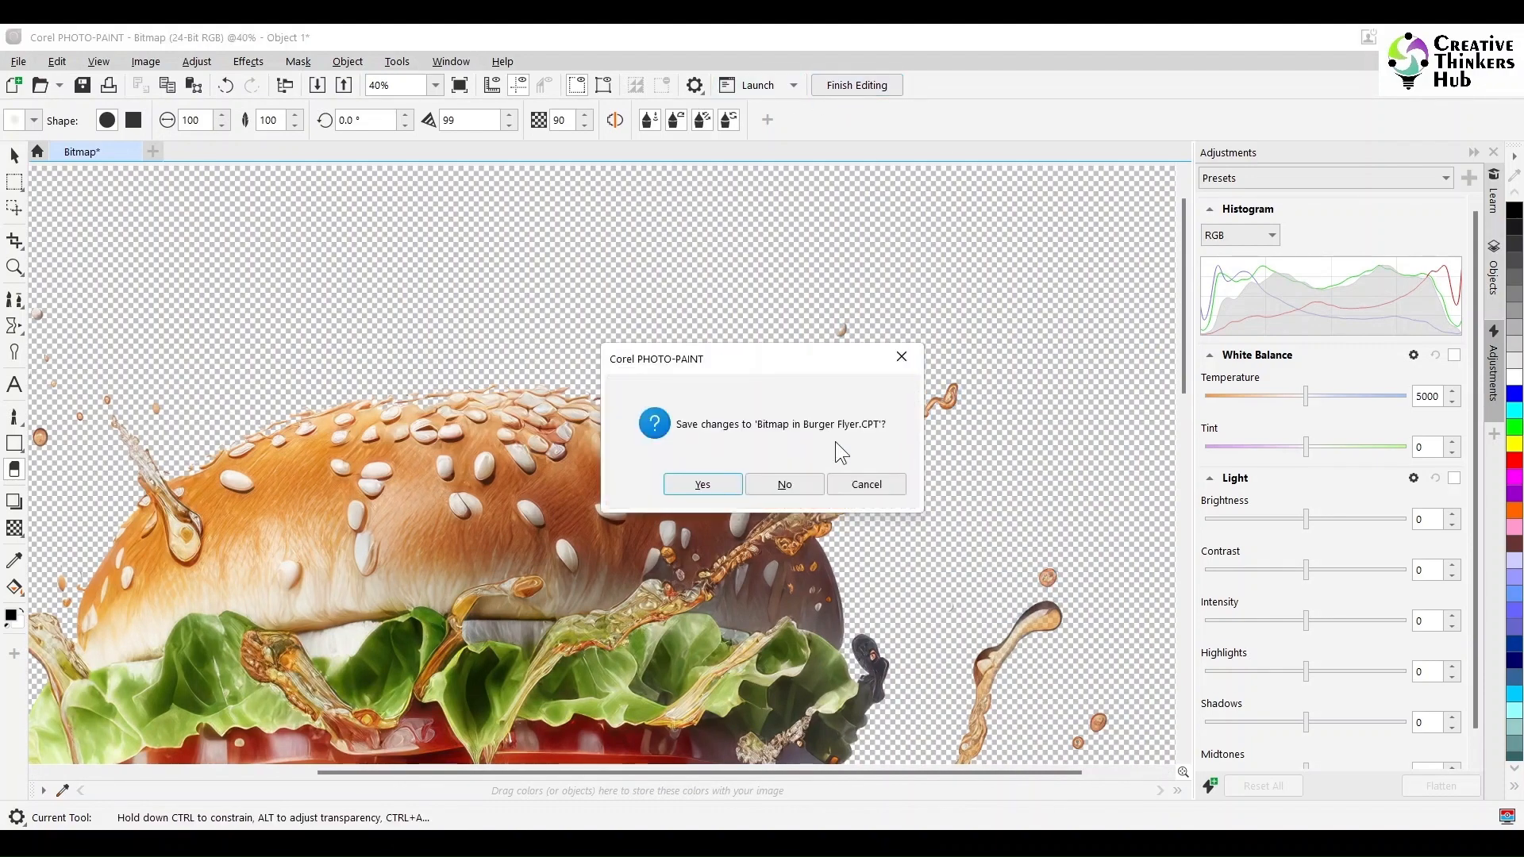
click(698, 484)
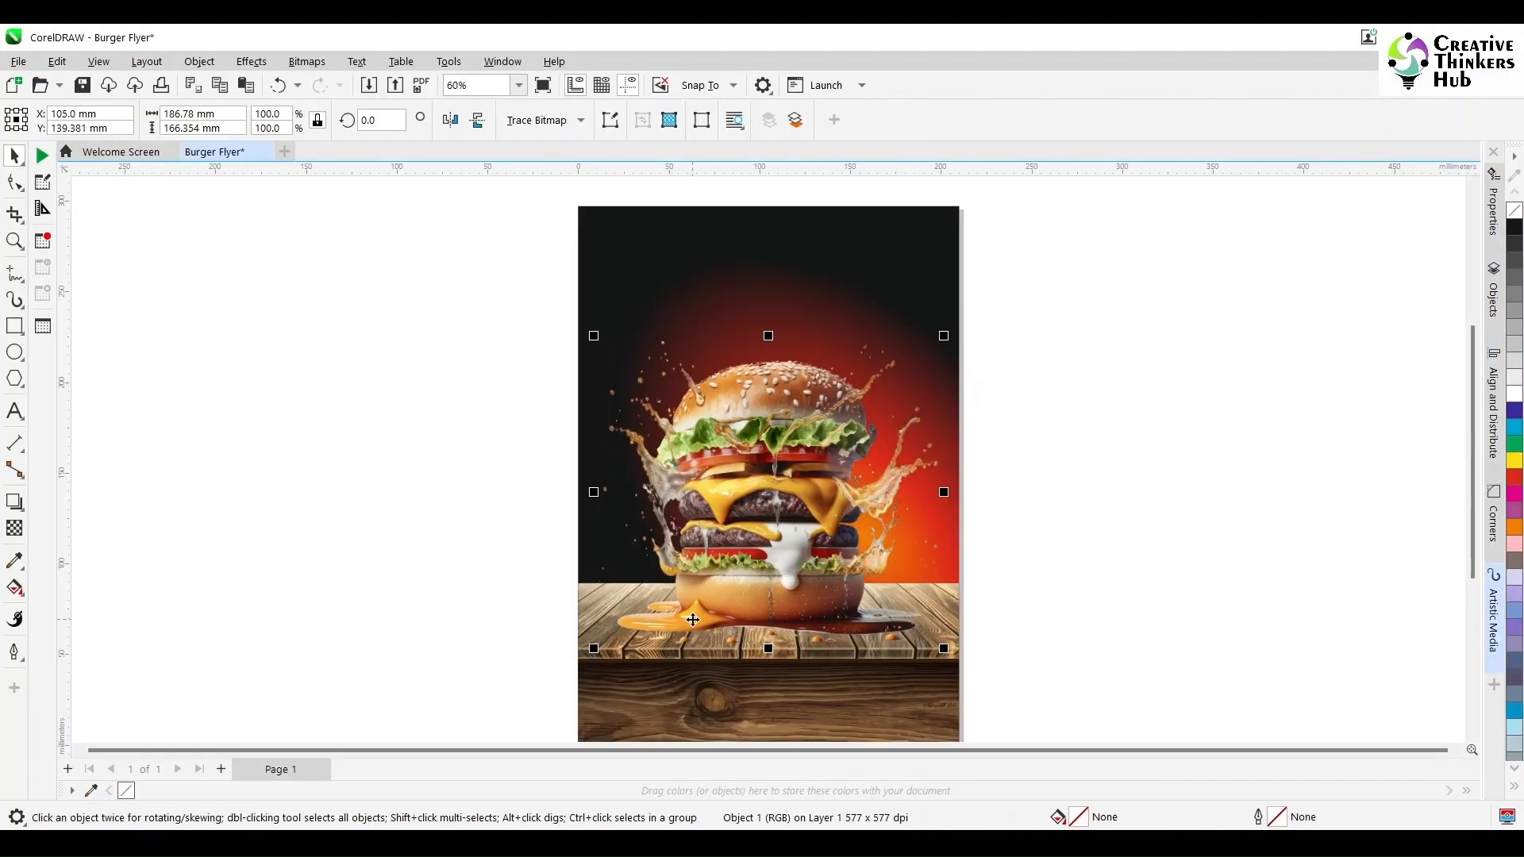
- Zoom in and inspect the edited burger against the flyer background
scroll(823, 542, up, 5)
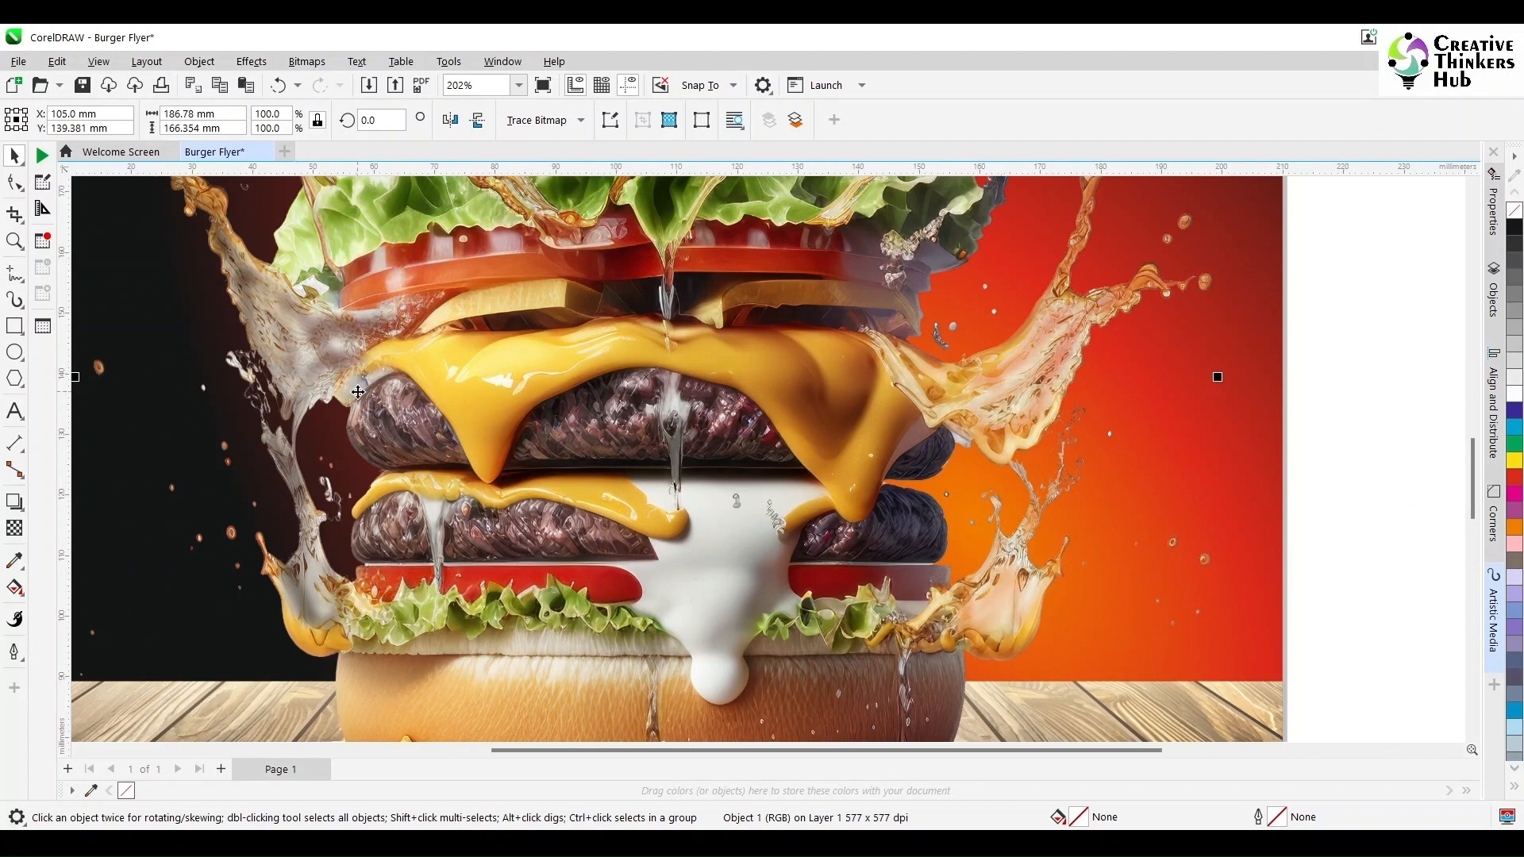
scroll(358, 391, down, 1)
scroll(595, 439, up, 1)
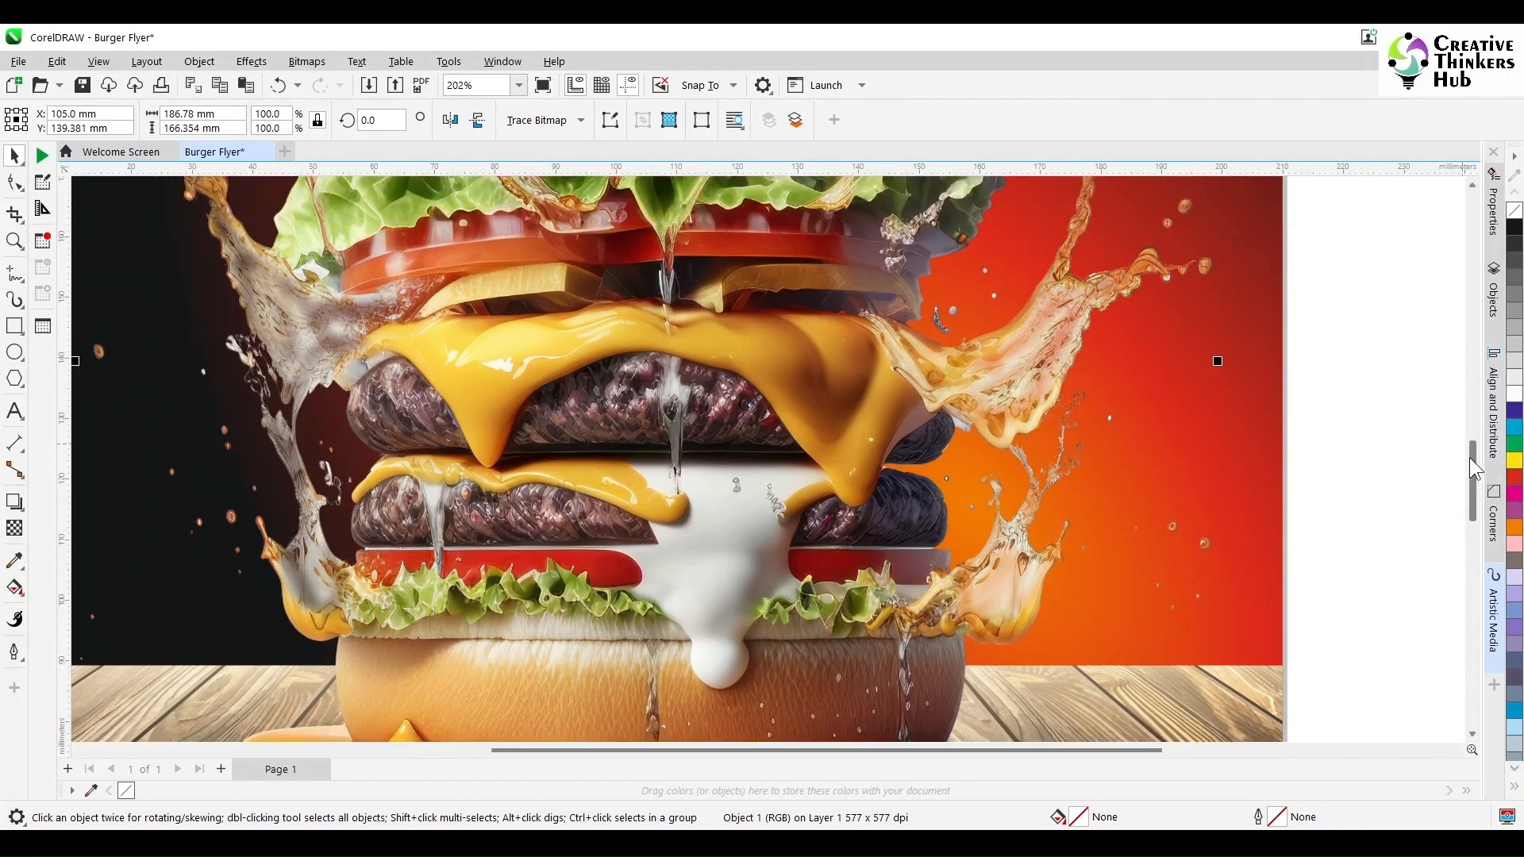
drag(1469, 457, 1474, 505)
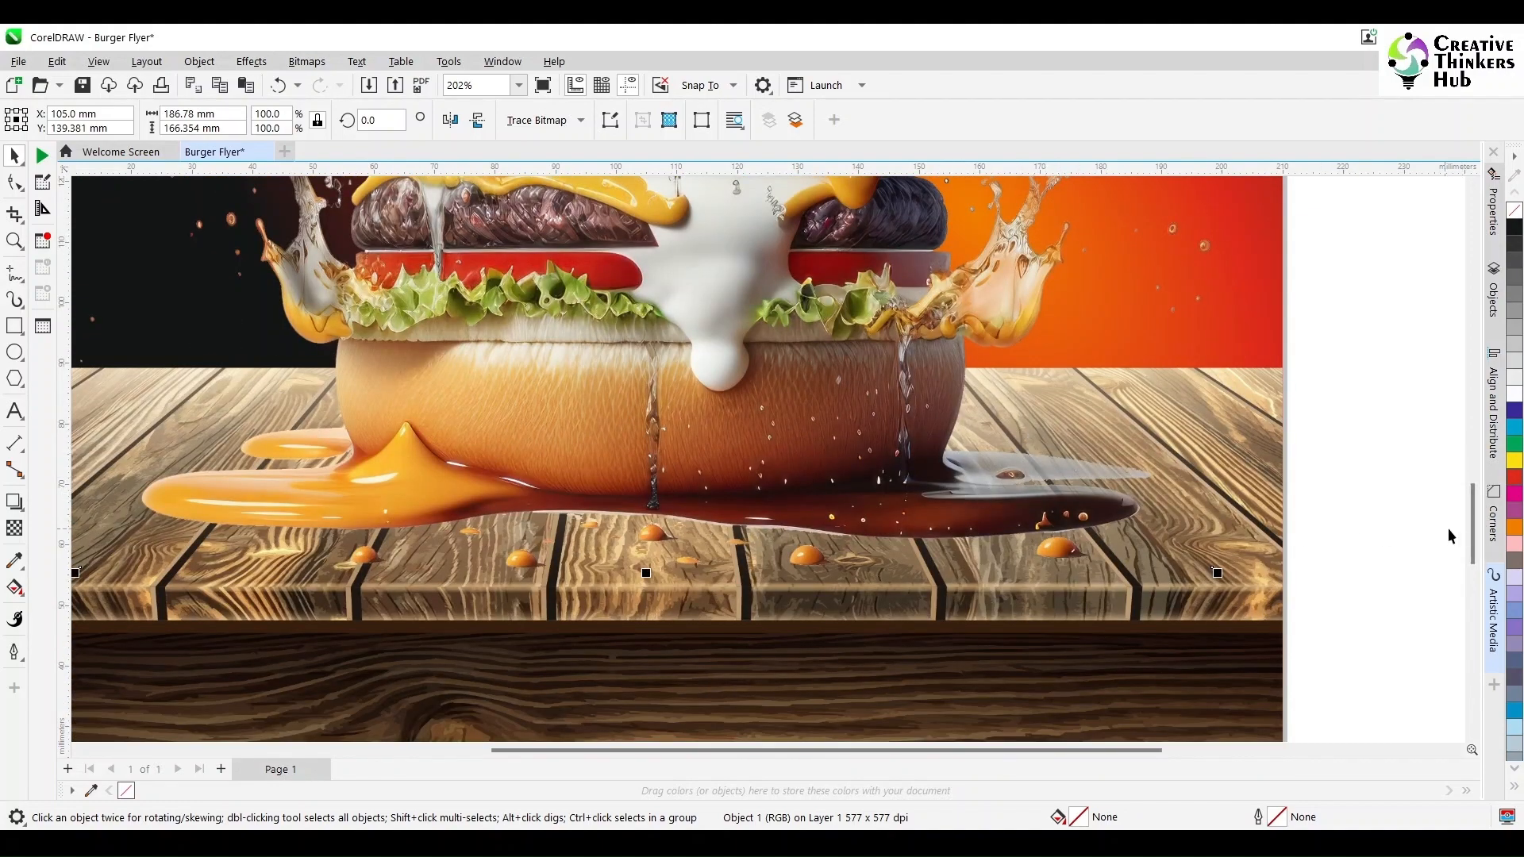
drag(1469, 527, 1470, 435)
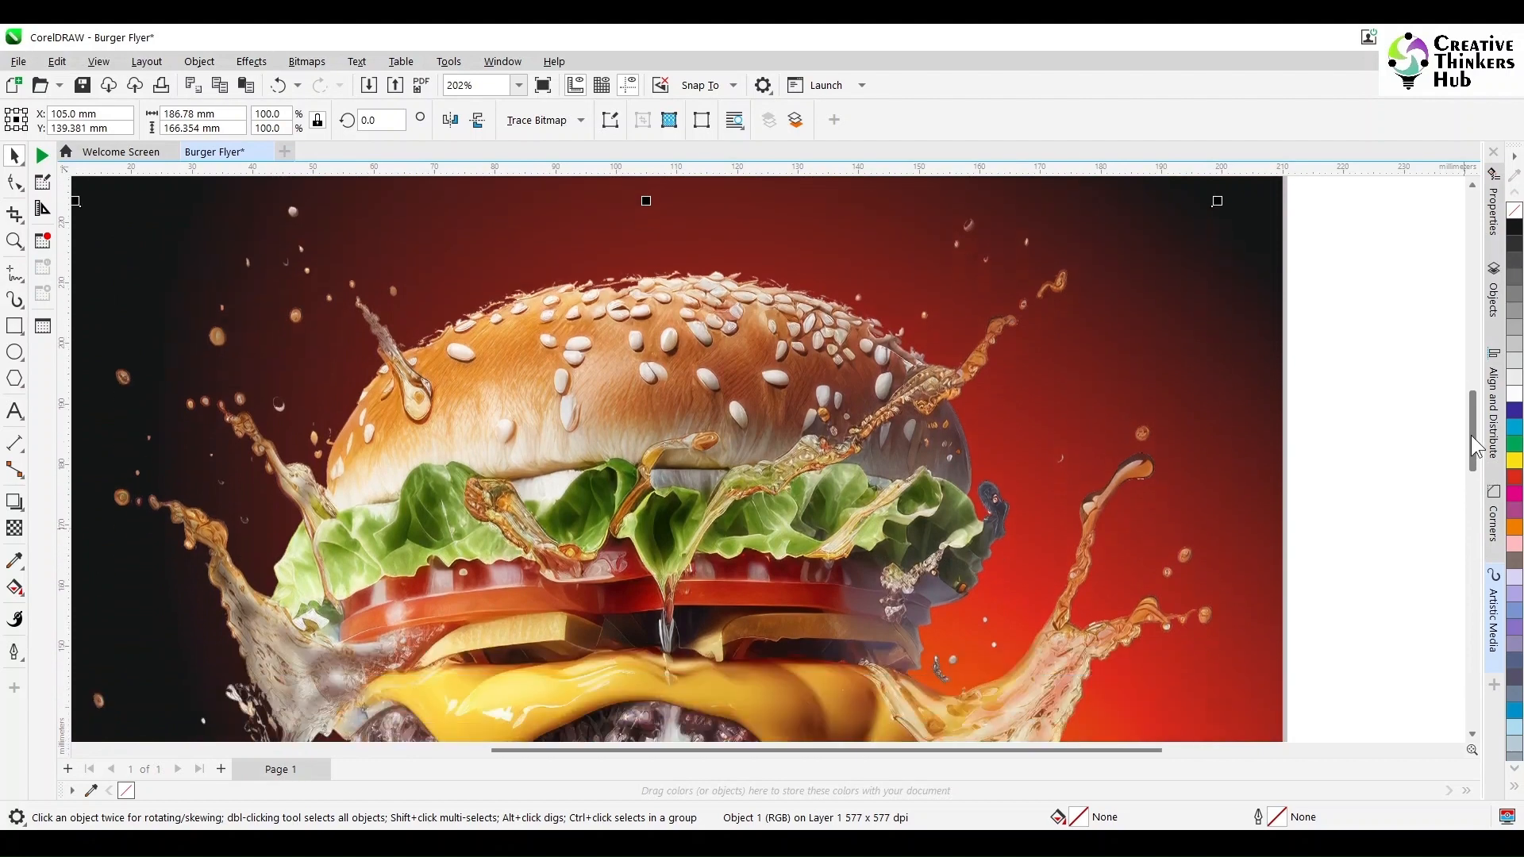
scroll(918, 469, down, 1)
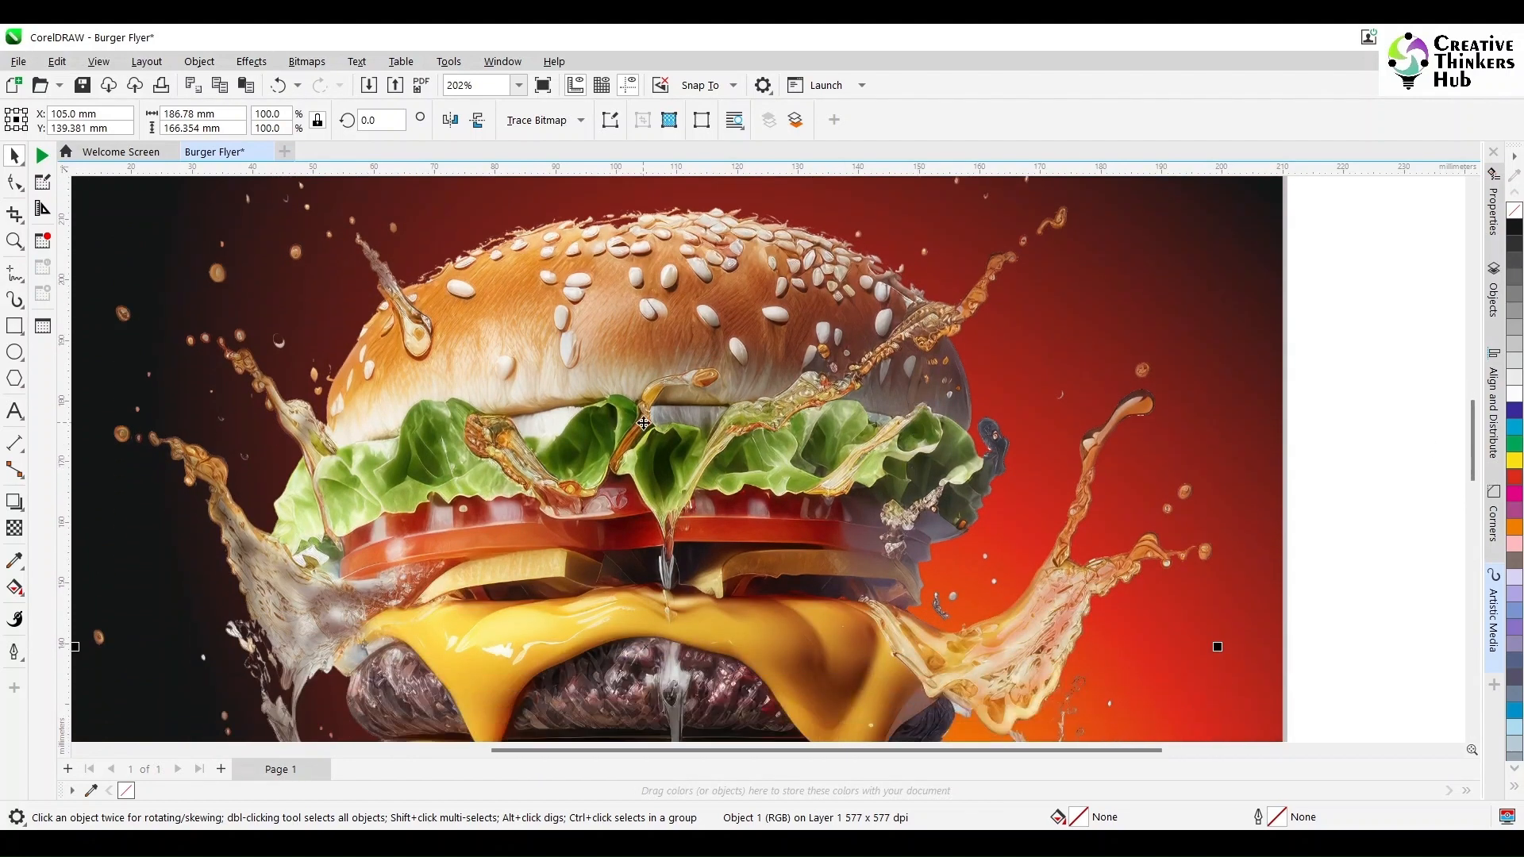
key(shift+F4)
click(349, 438)
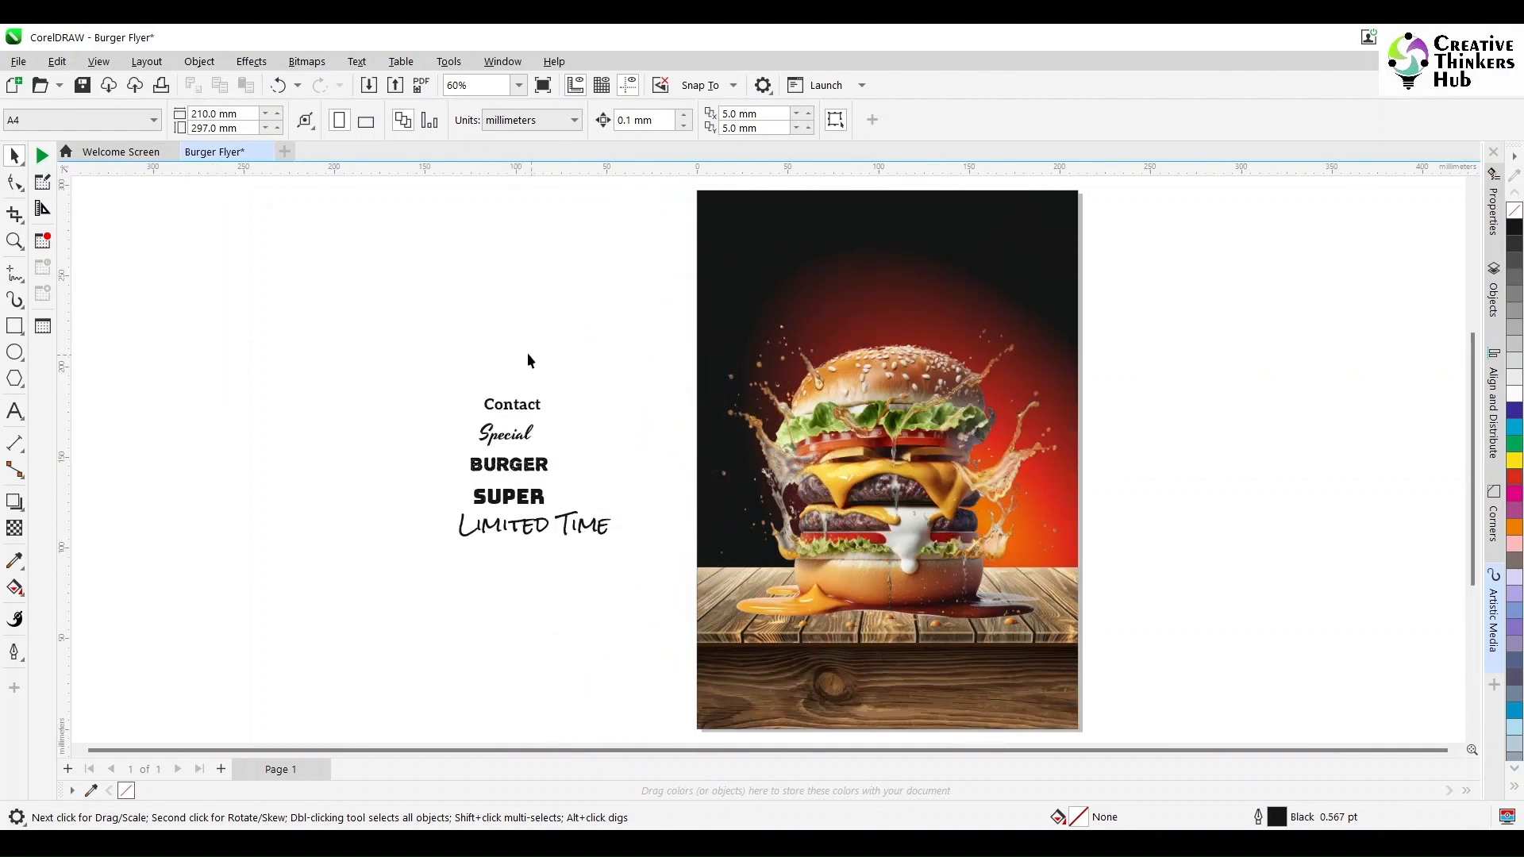
- Inspect the fonts of the prepared text objects beside the page
click(524, 411)
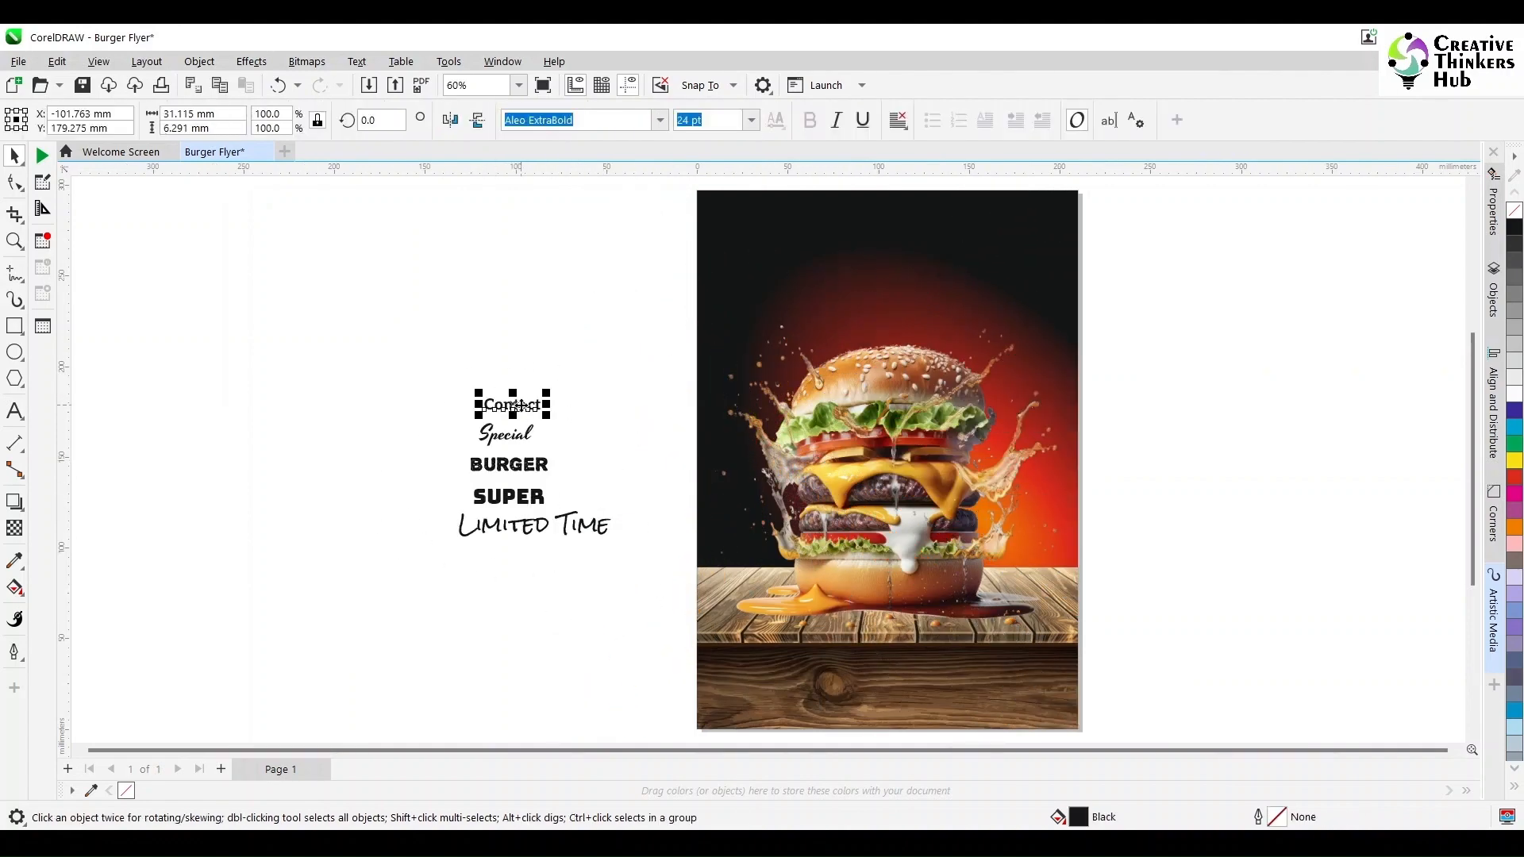
click(555, 120)
click(573, 356)
click(521, 441)
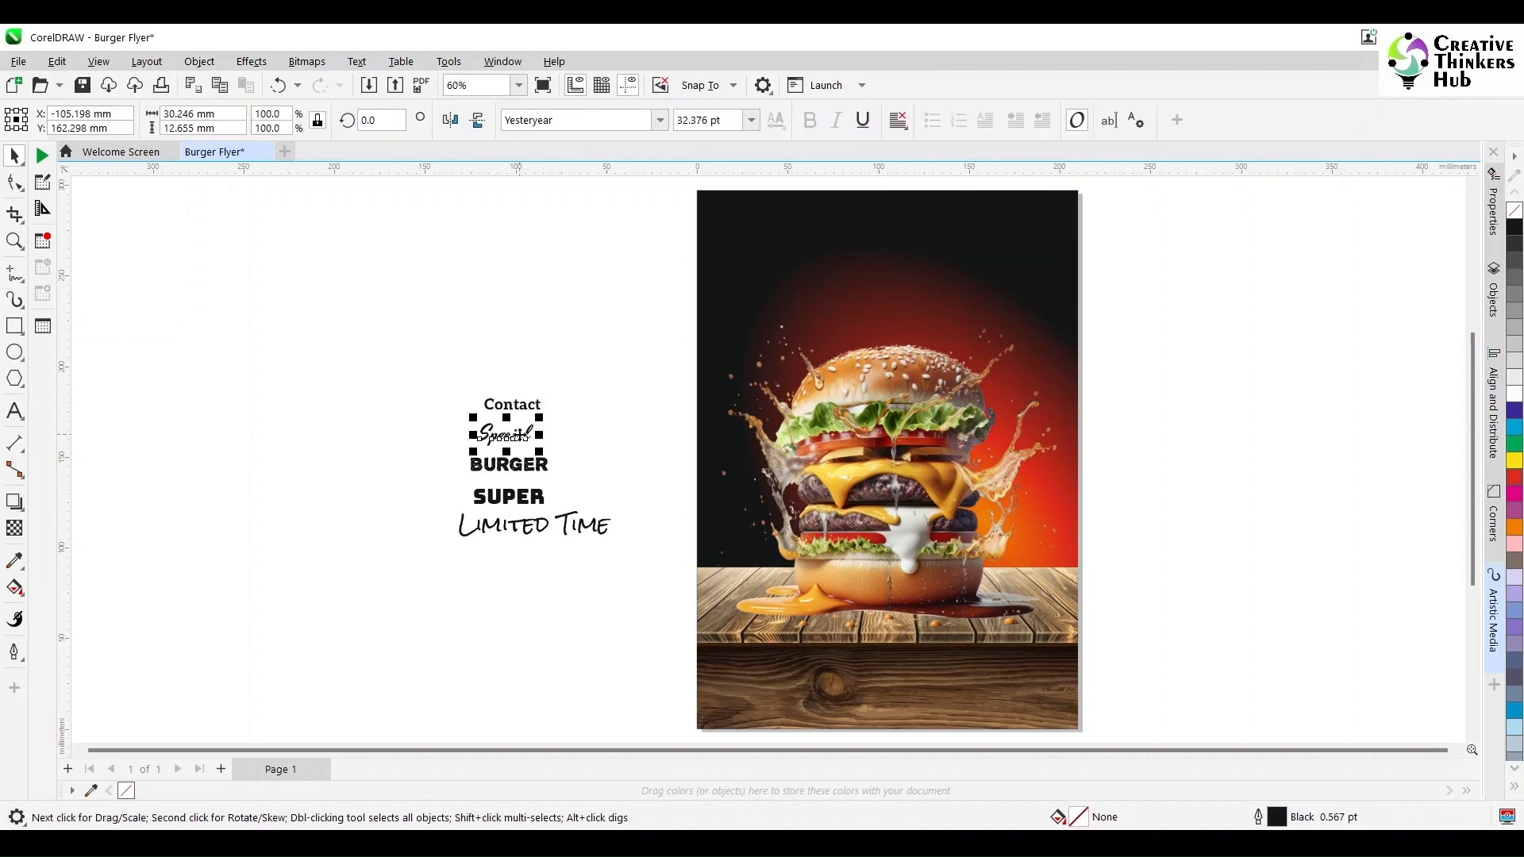
click(486, 475)
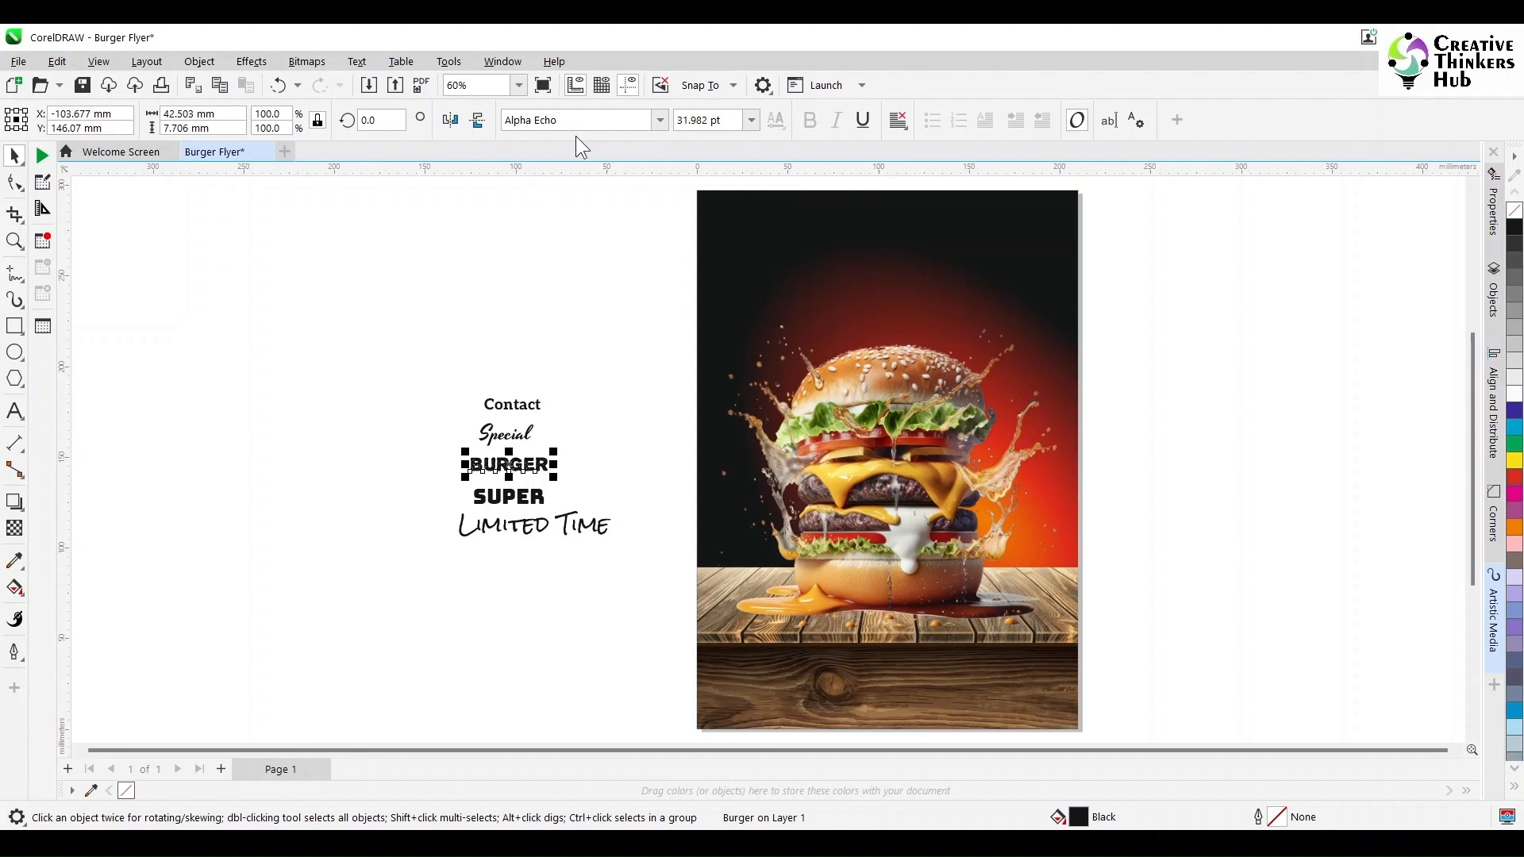
click(495, 502)
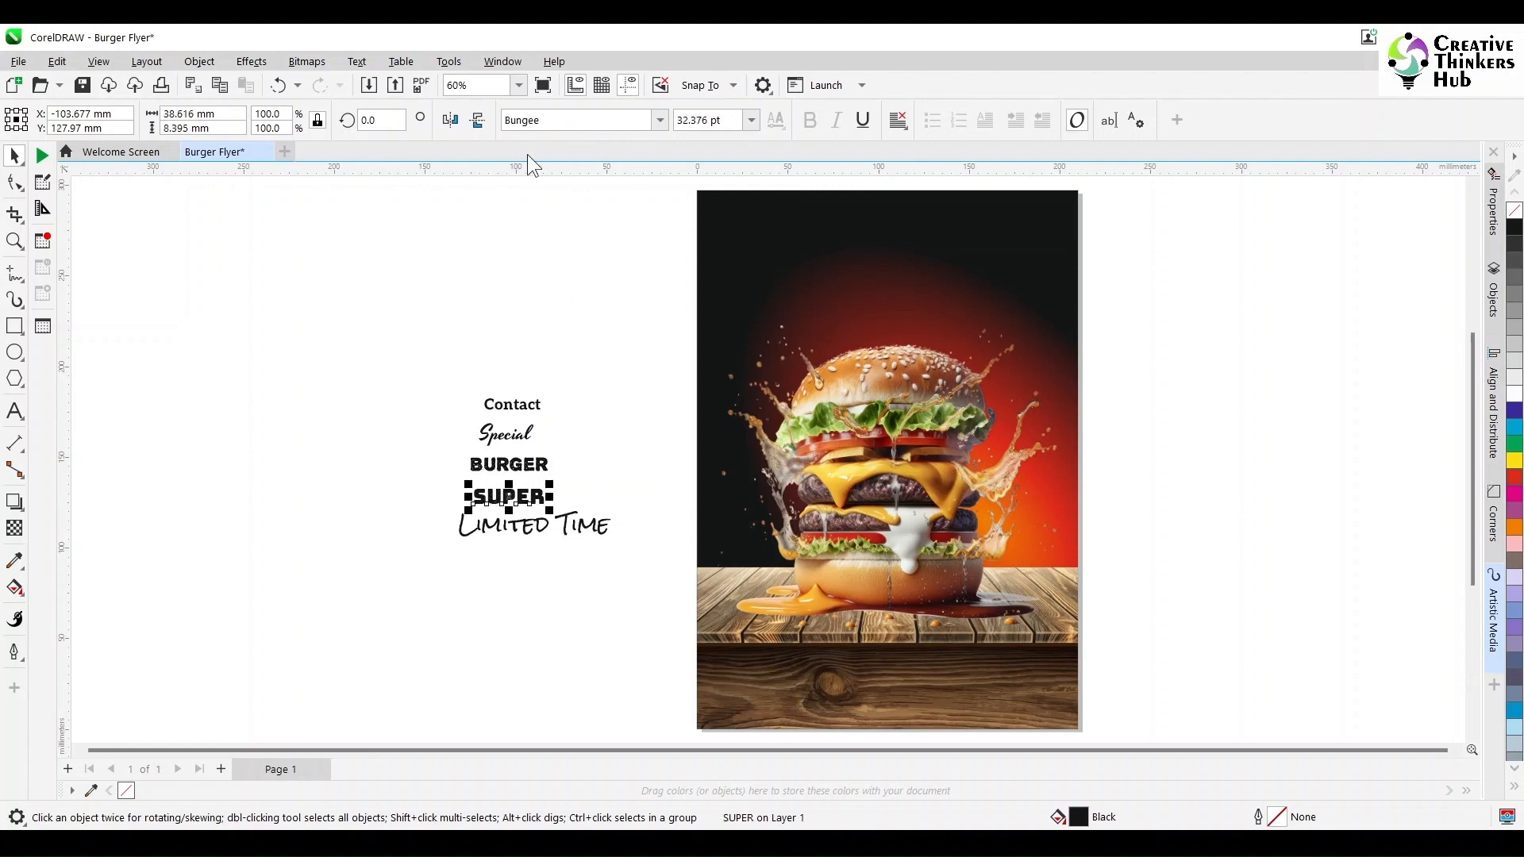
click(496, 530)
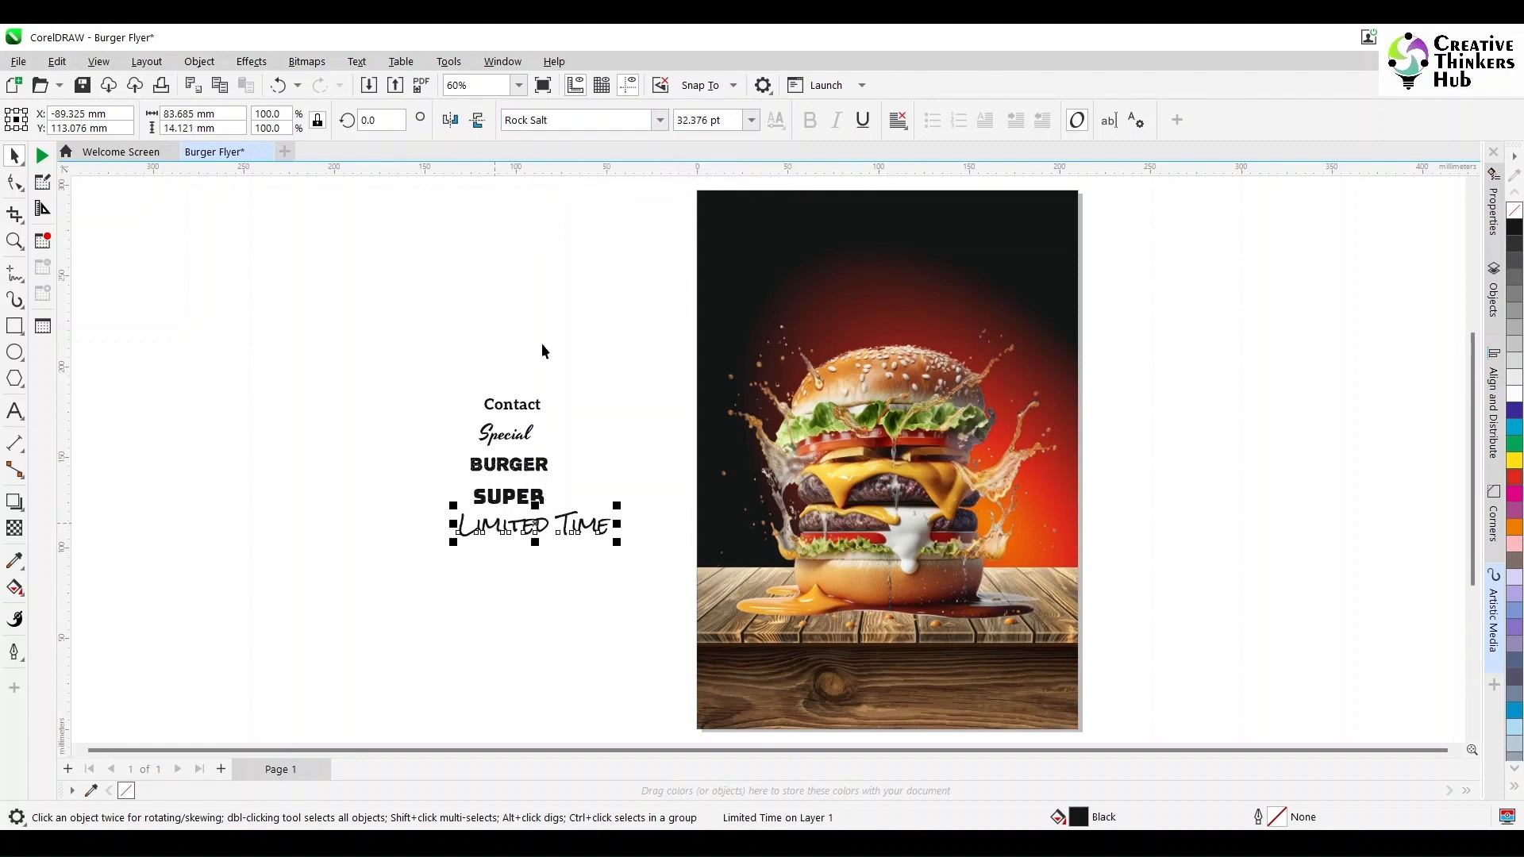
click(508, 282)
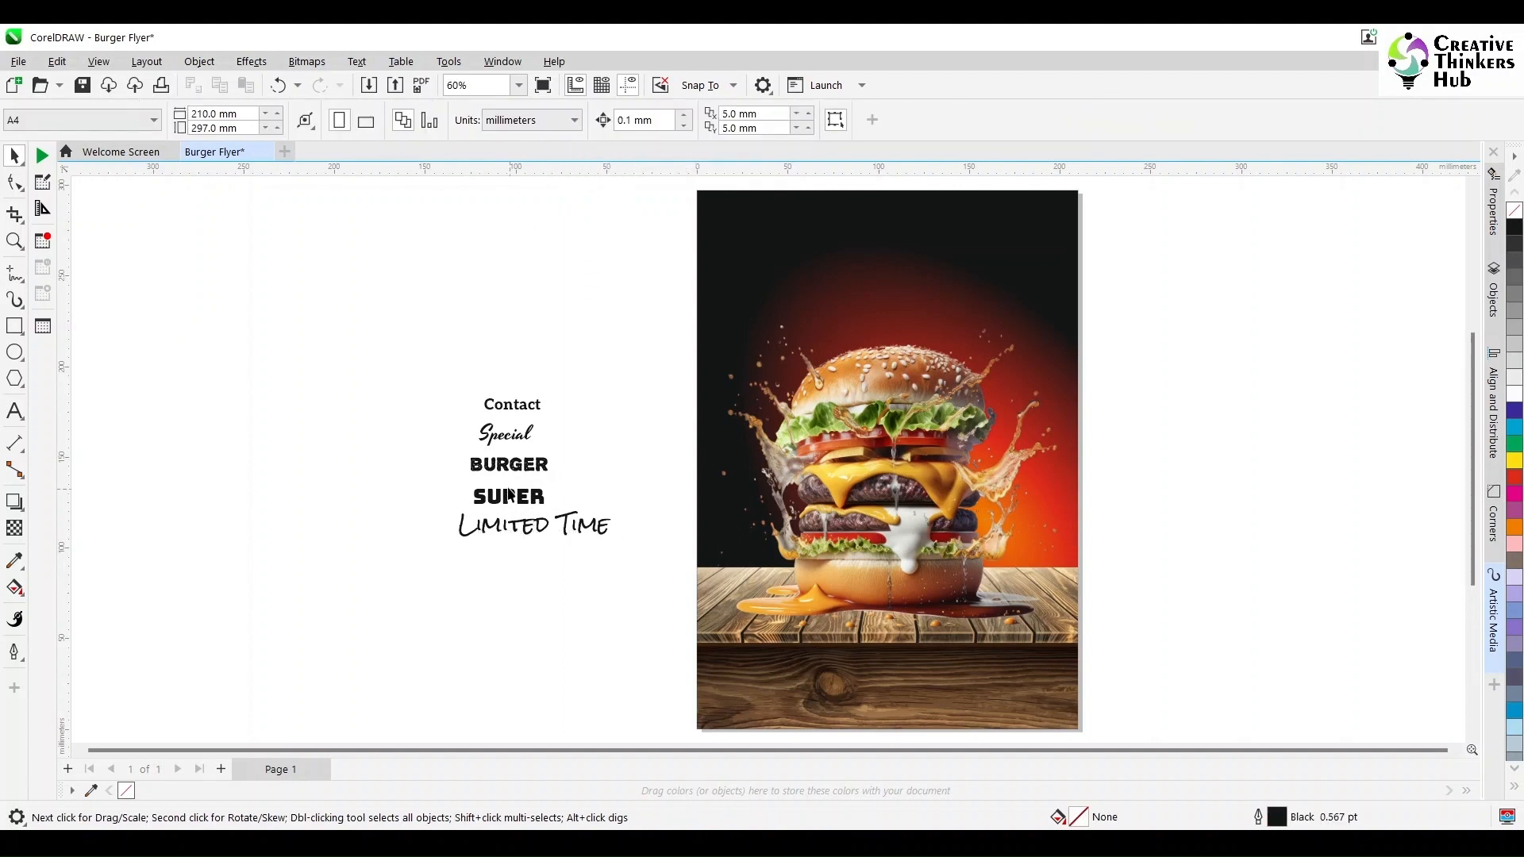
- Place the BURGER title above the burger on the flyer, scaled to about 308%, and fill it orange
click(508, 465)
drag(508, 464, 752, 369)
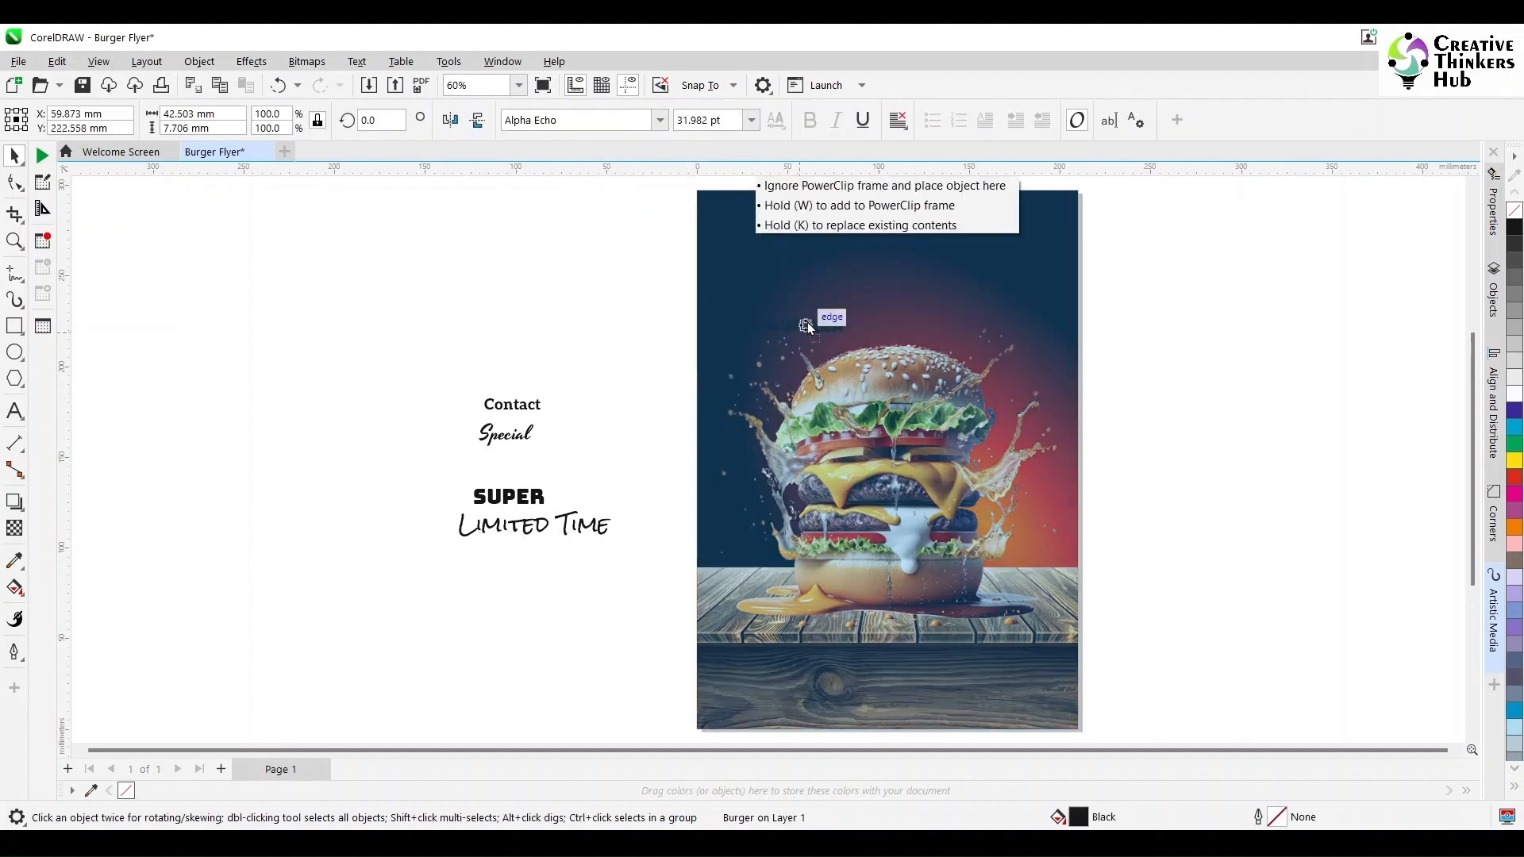
drag(807, 322, 1011, 407)
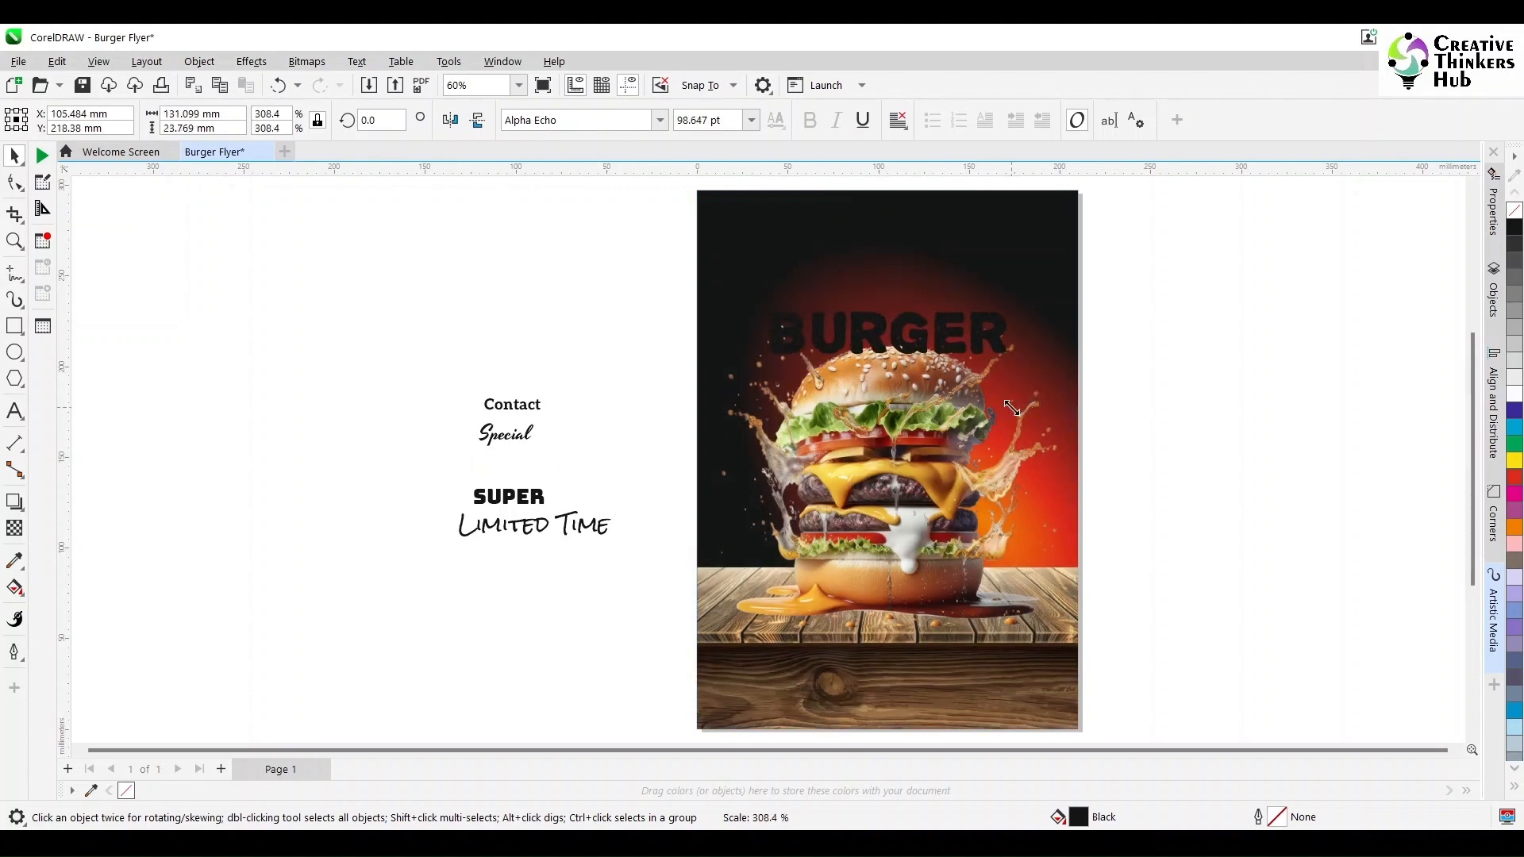
drag(896, 331, 897, 314)
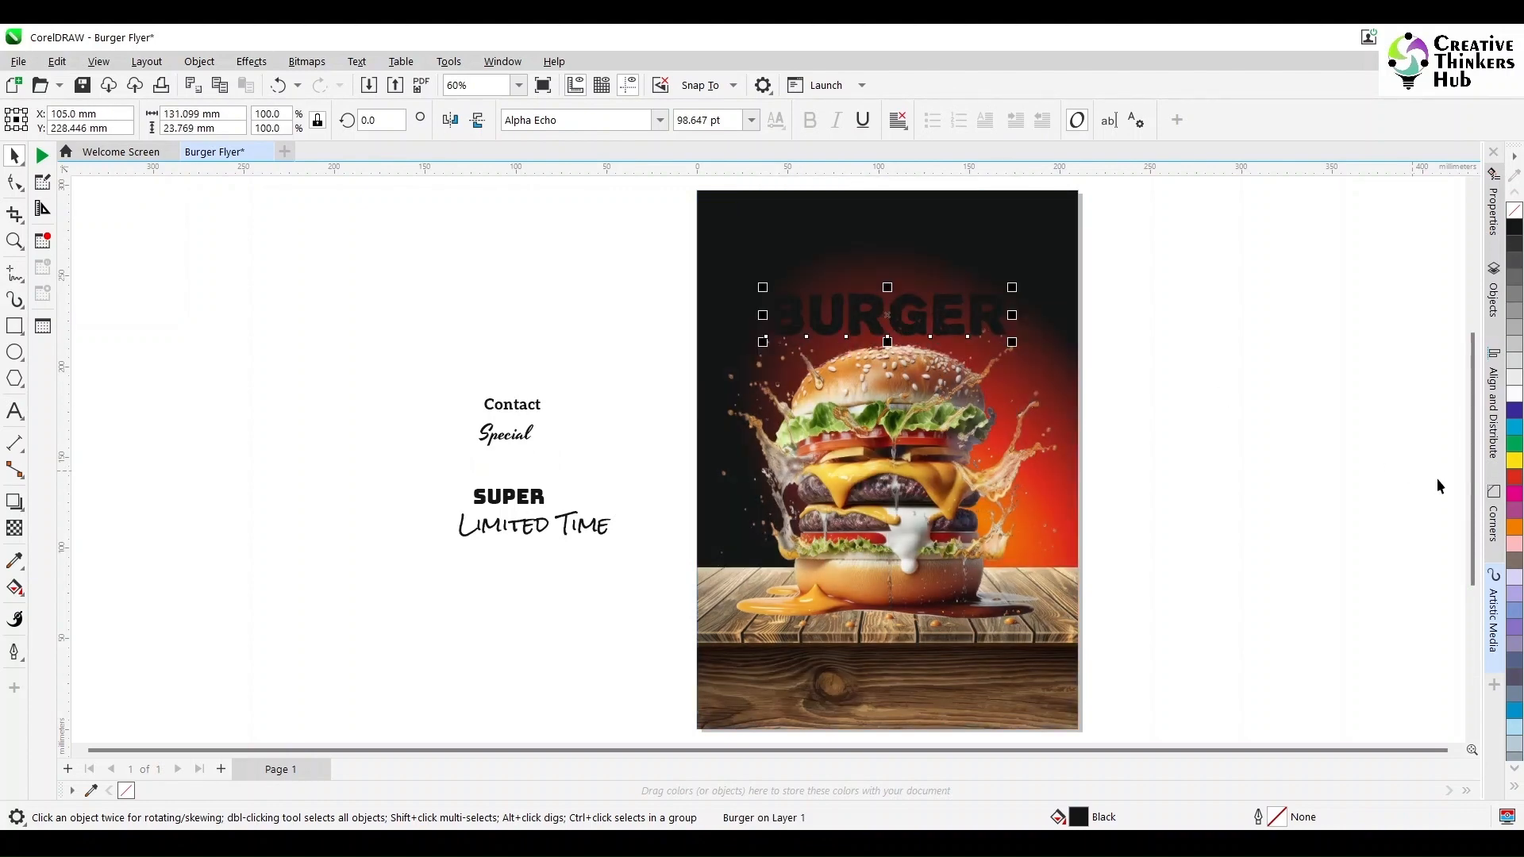
click(1514, 530)
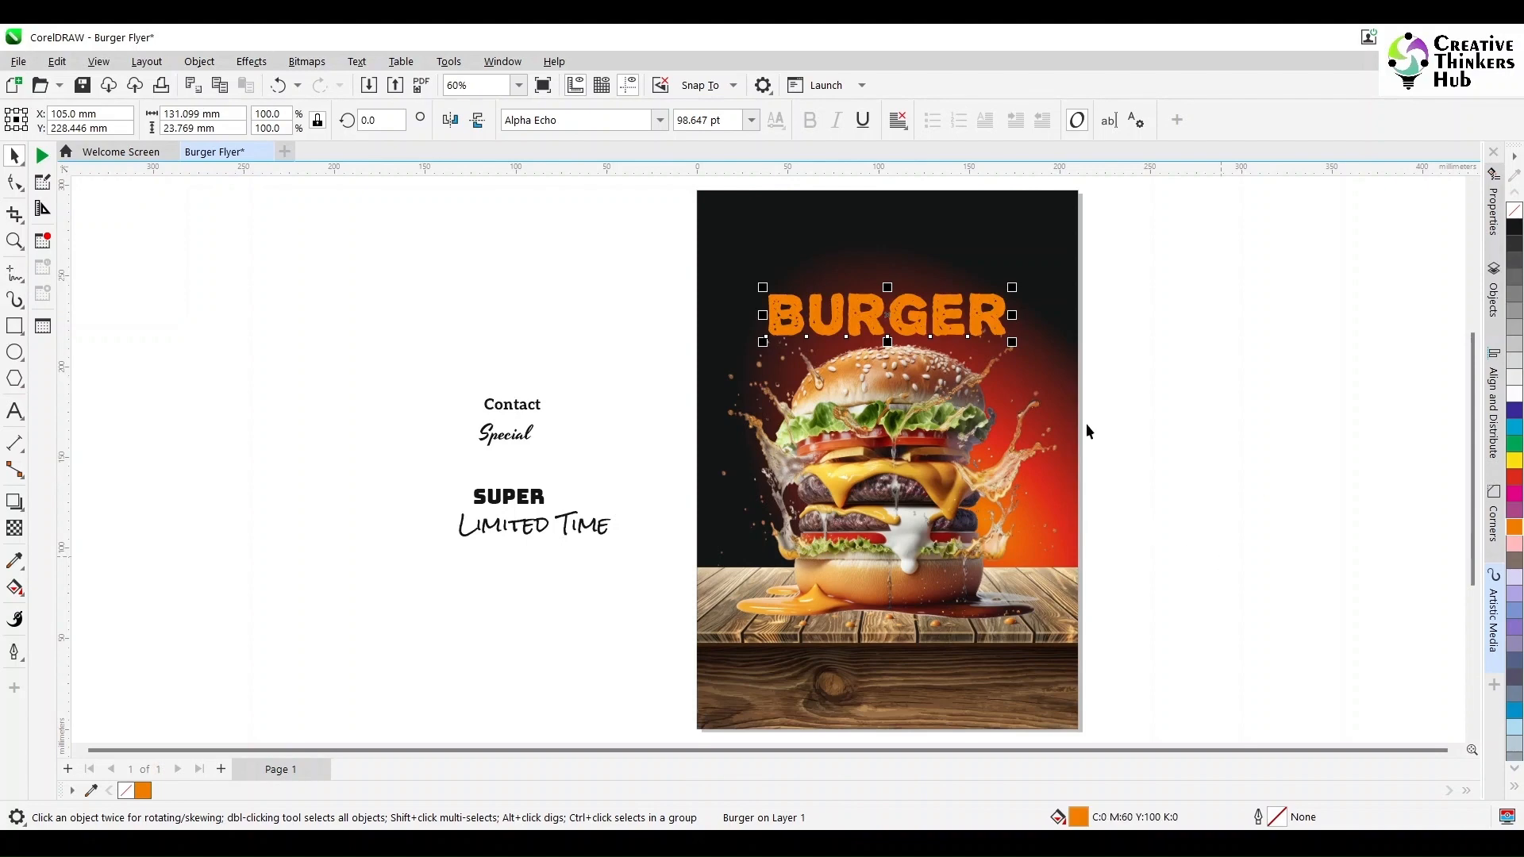
- Scale the BURGER title up to about 113%
shift+click(1065, 426)
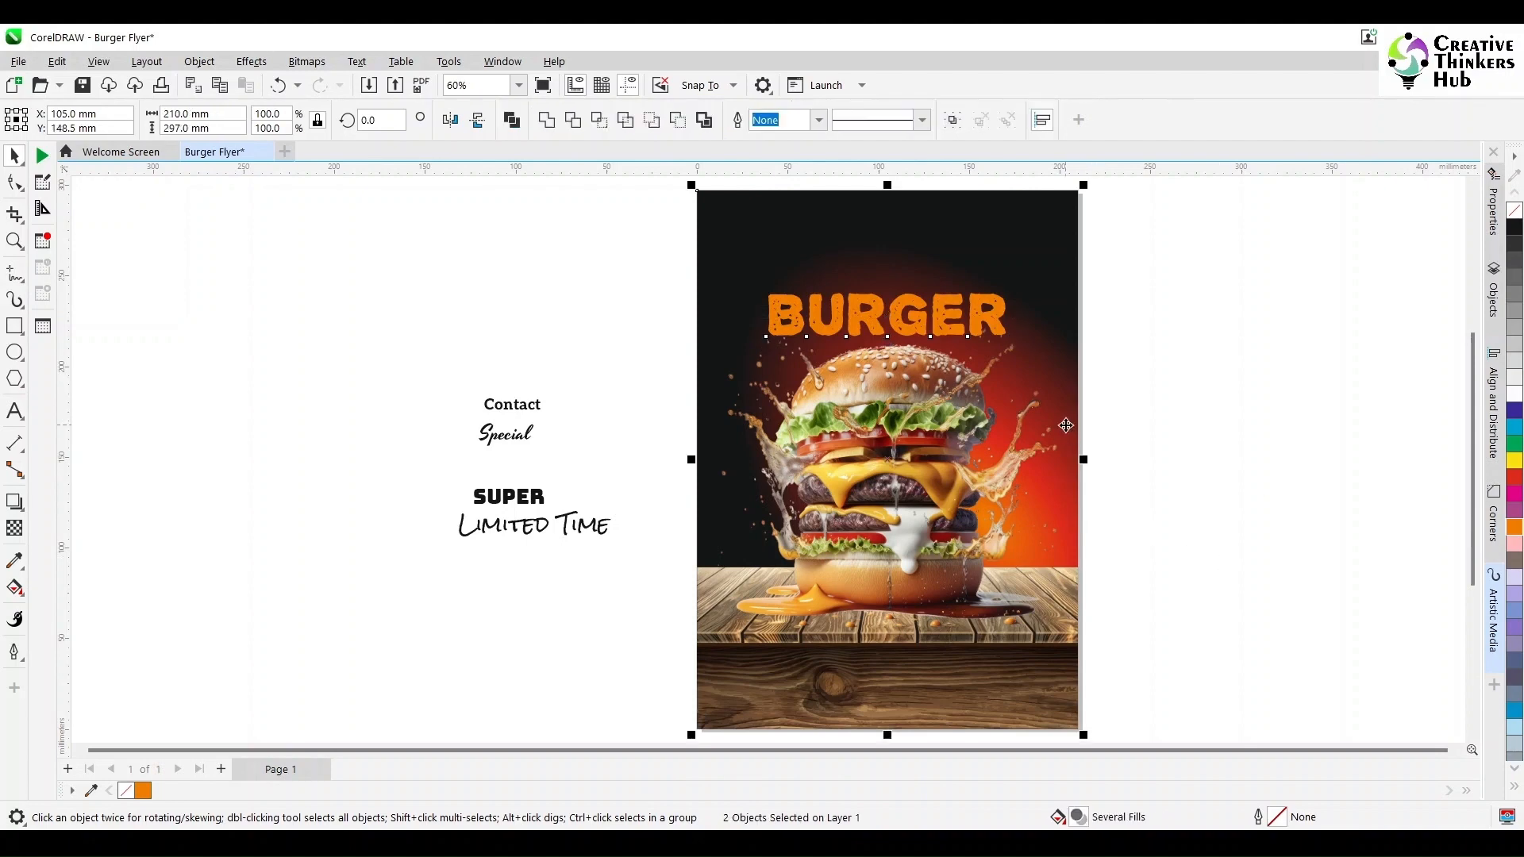
click(996, 334)
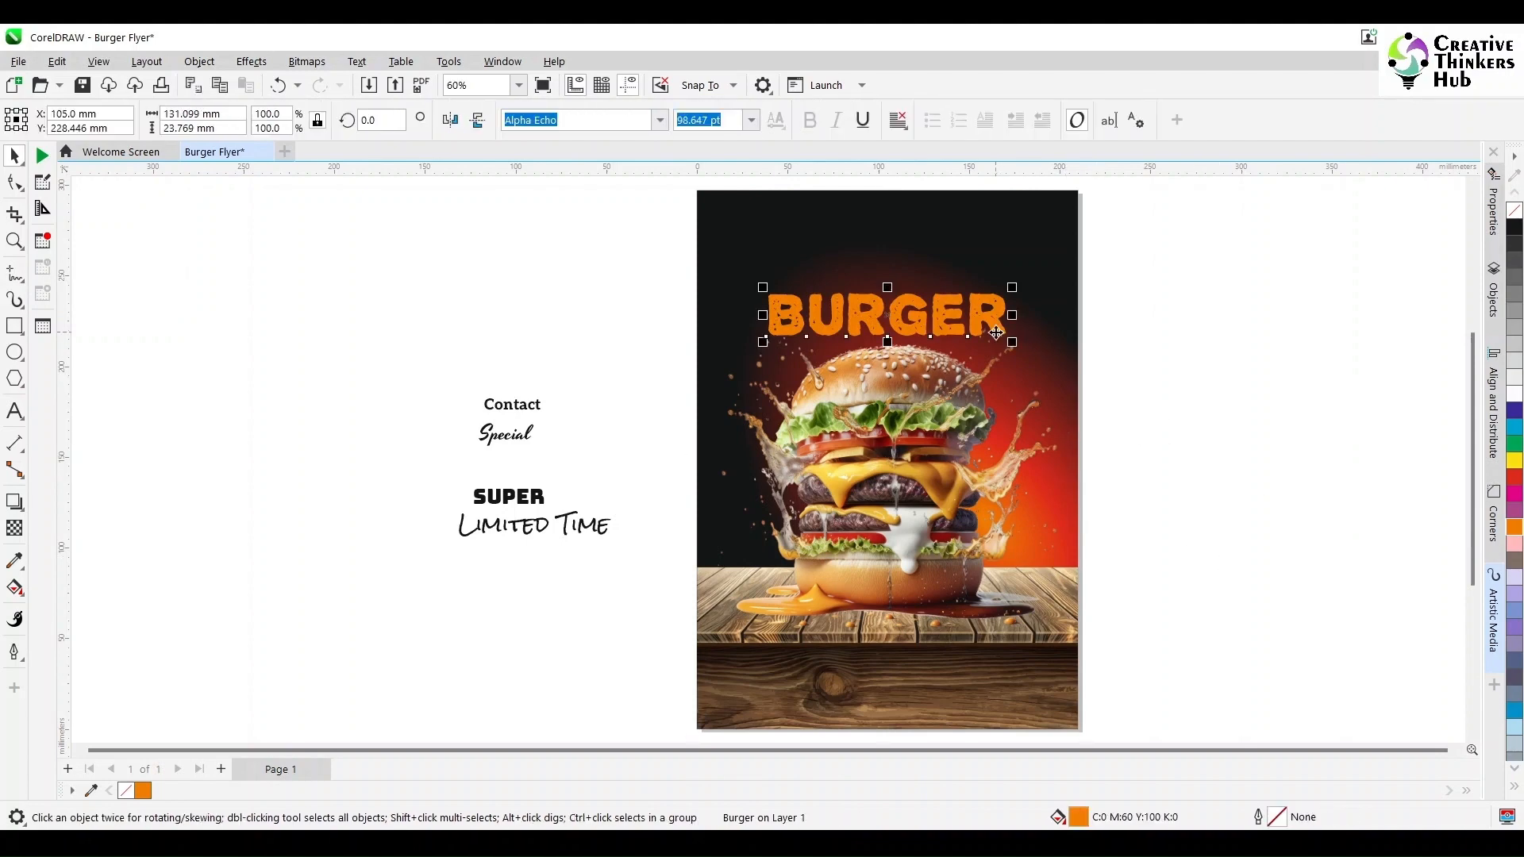
drag(1013, 343, 1027, 350)
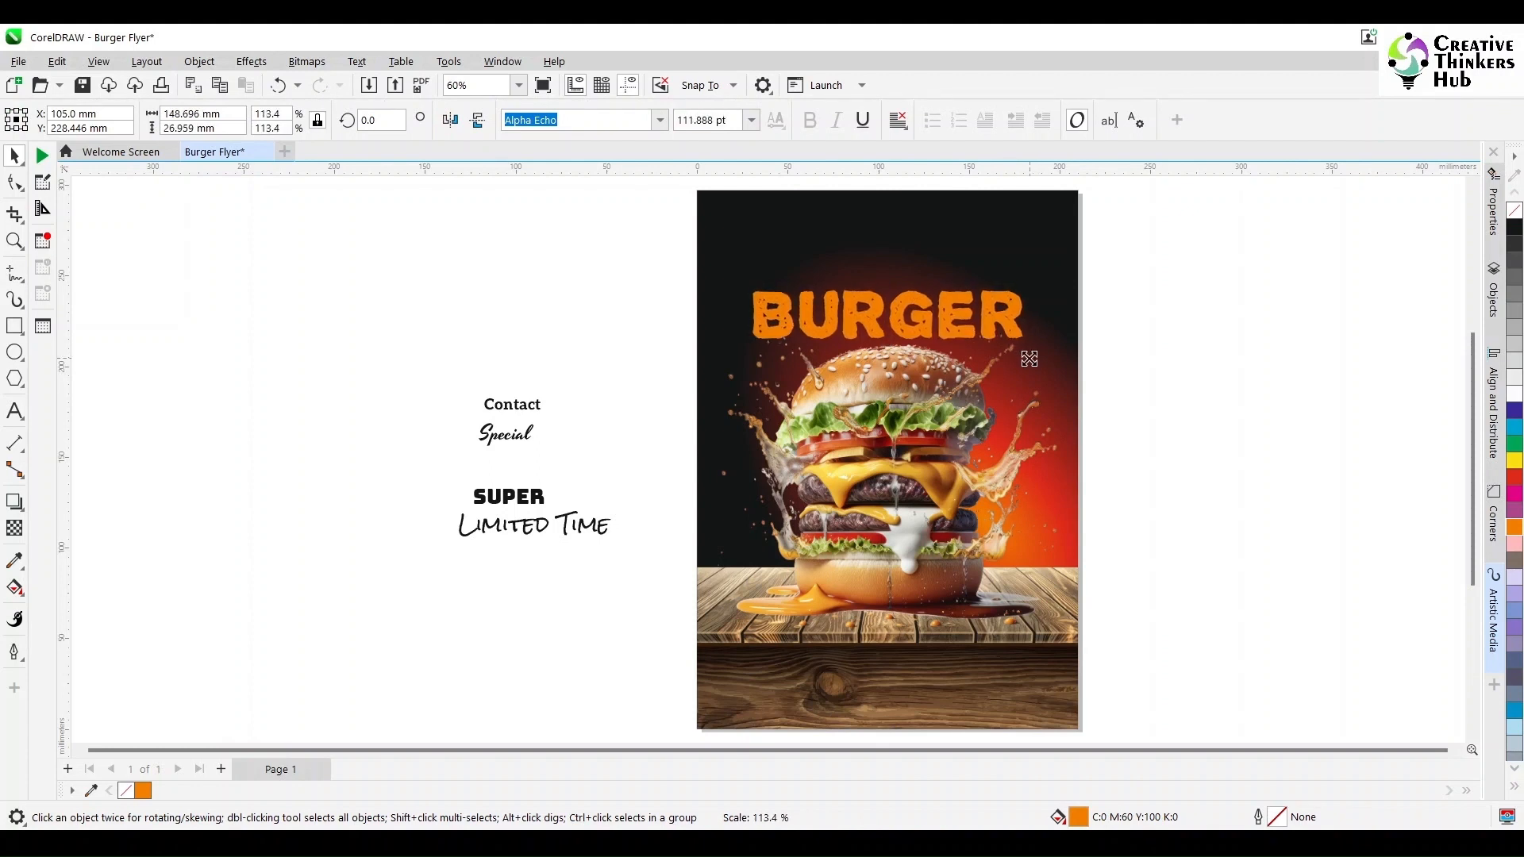
- Move the SUPER text onto the flyer above the BURGER title and left-align the two
click(517, 496)
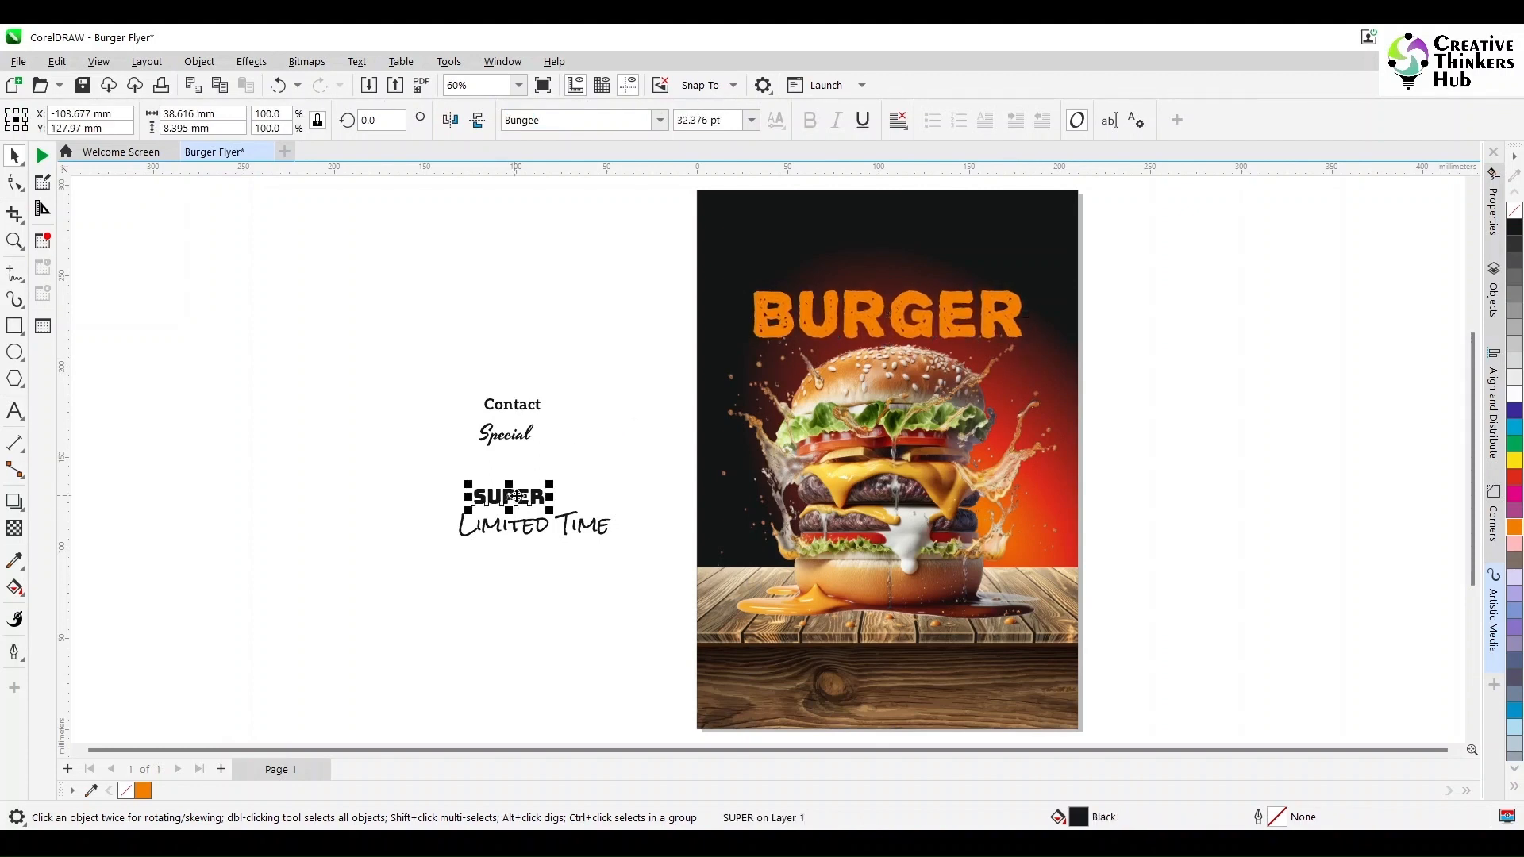
drag(509, 497, 781, 282)
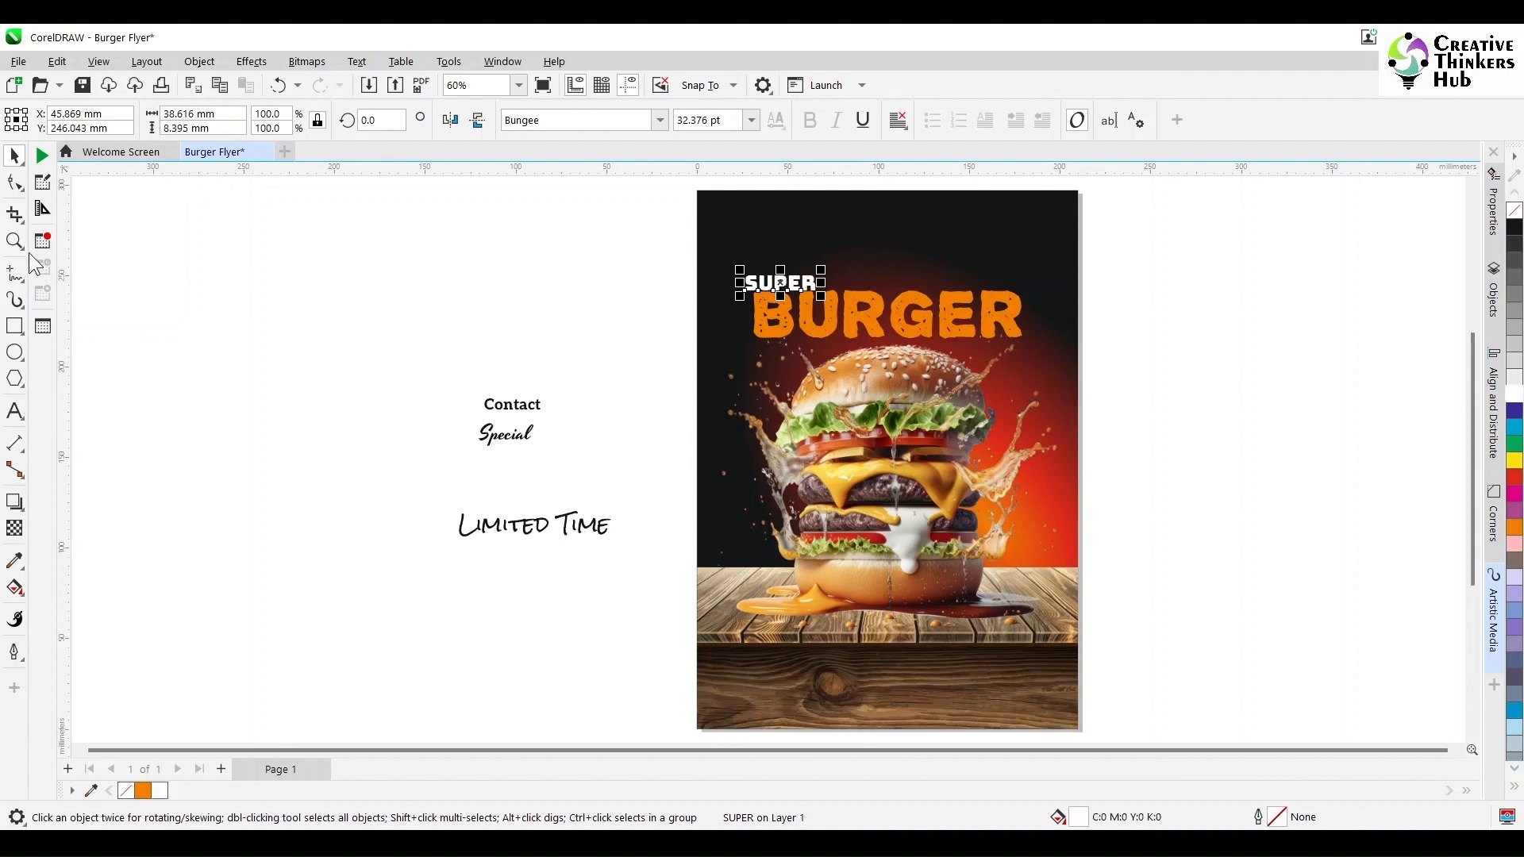
key(z)
drag(698, 219, 1026, 340)
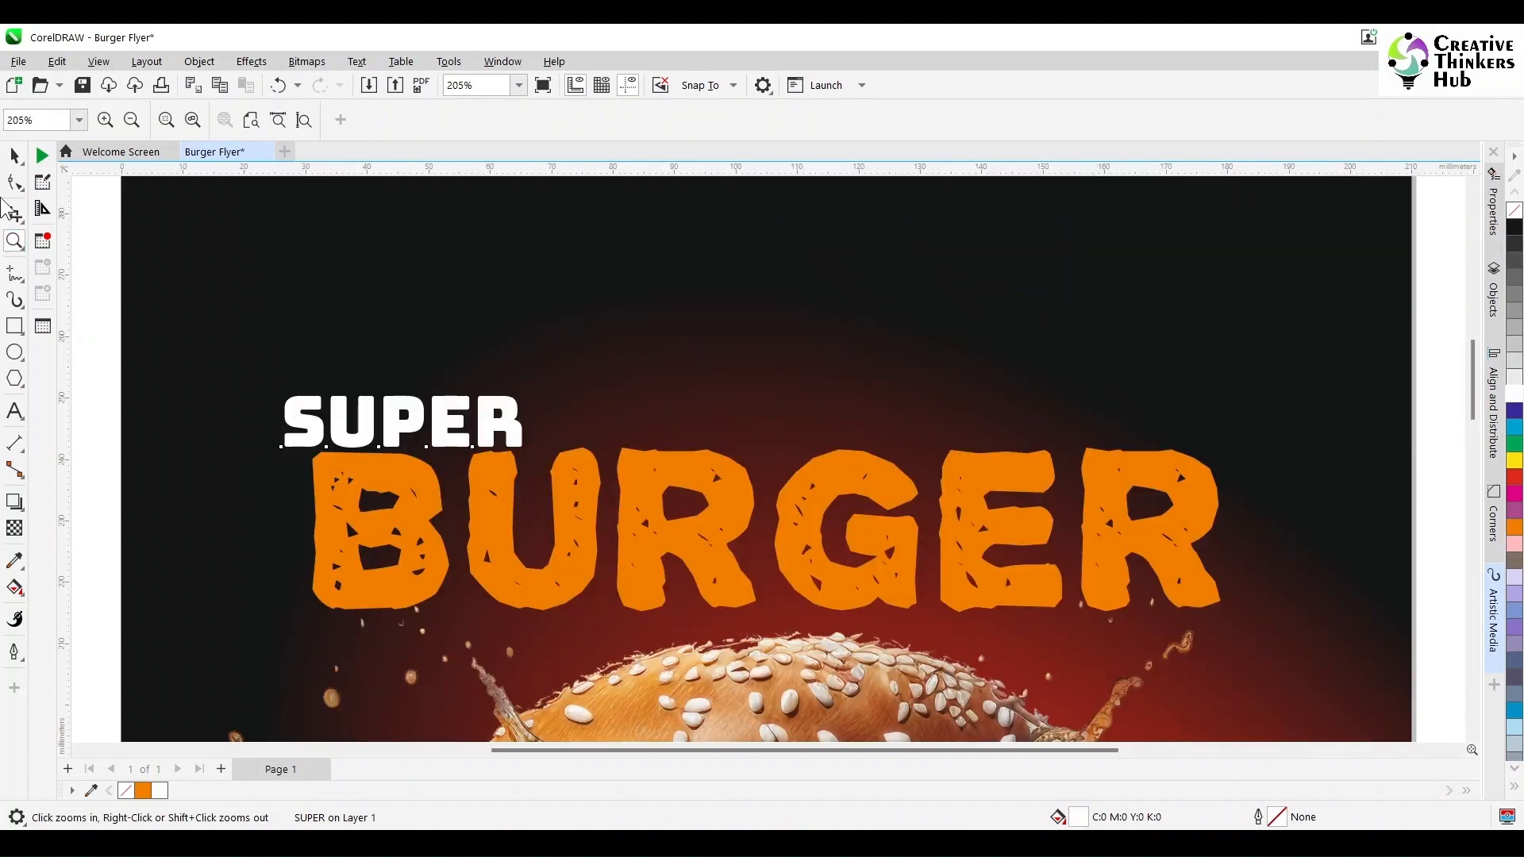
key(space)
shift+click(394, 481)
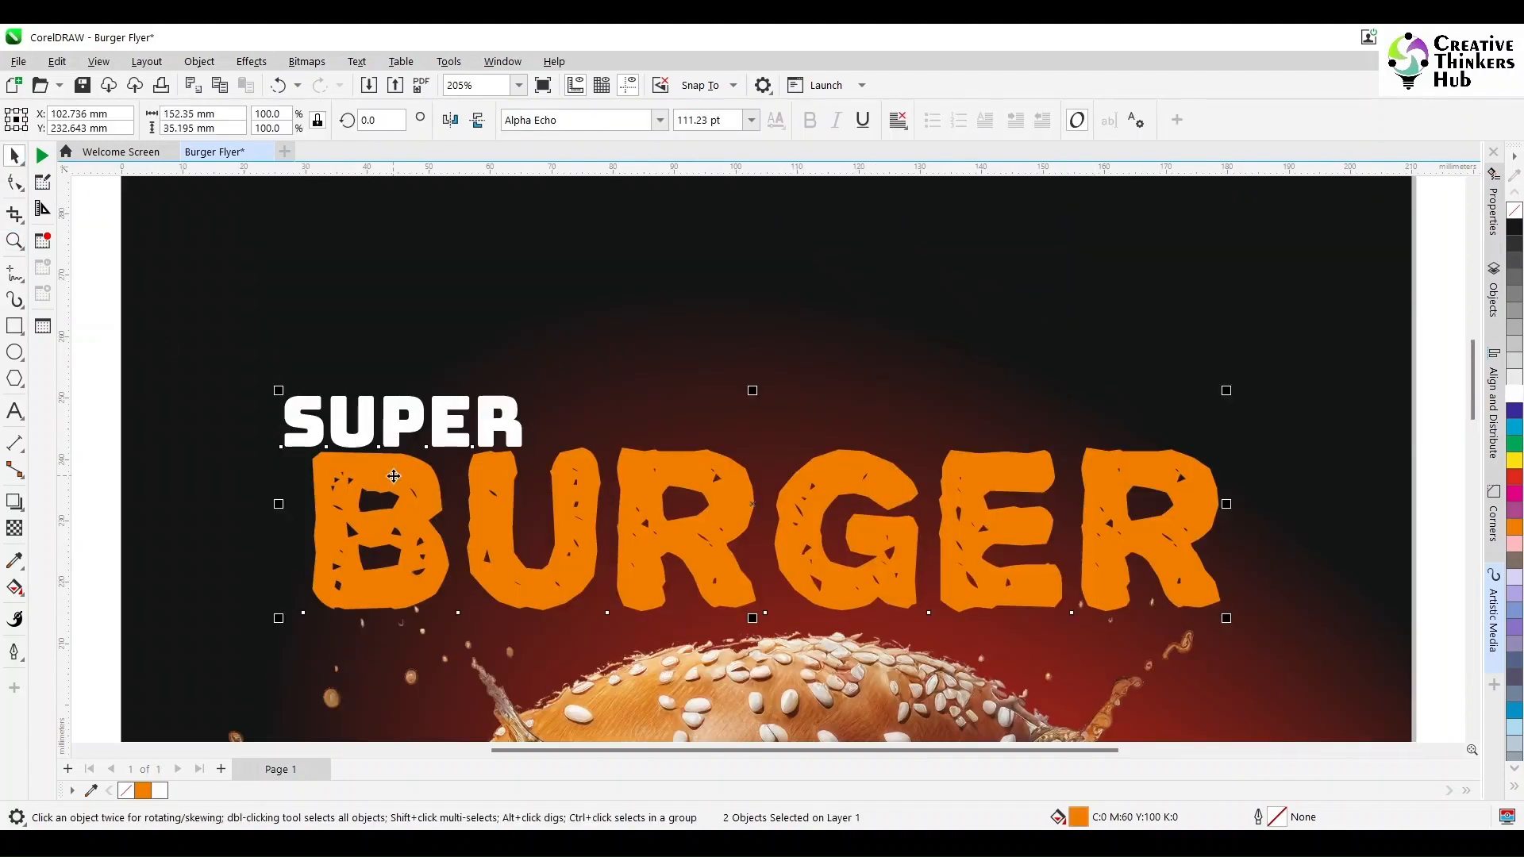
key(l)
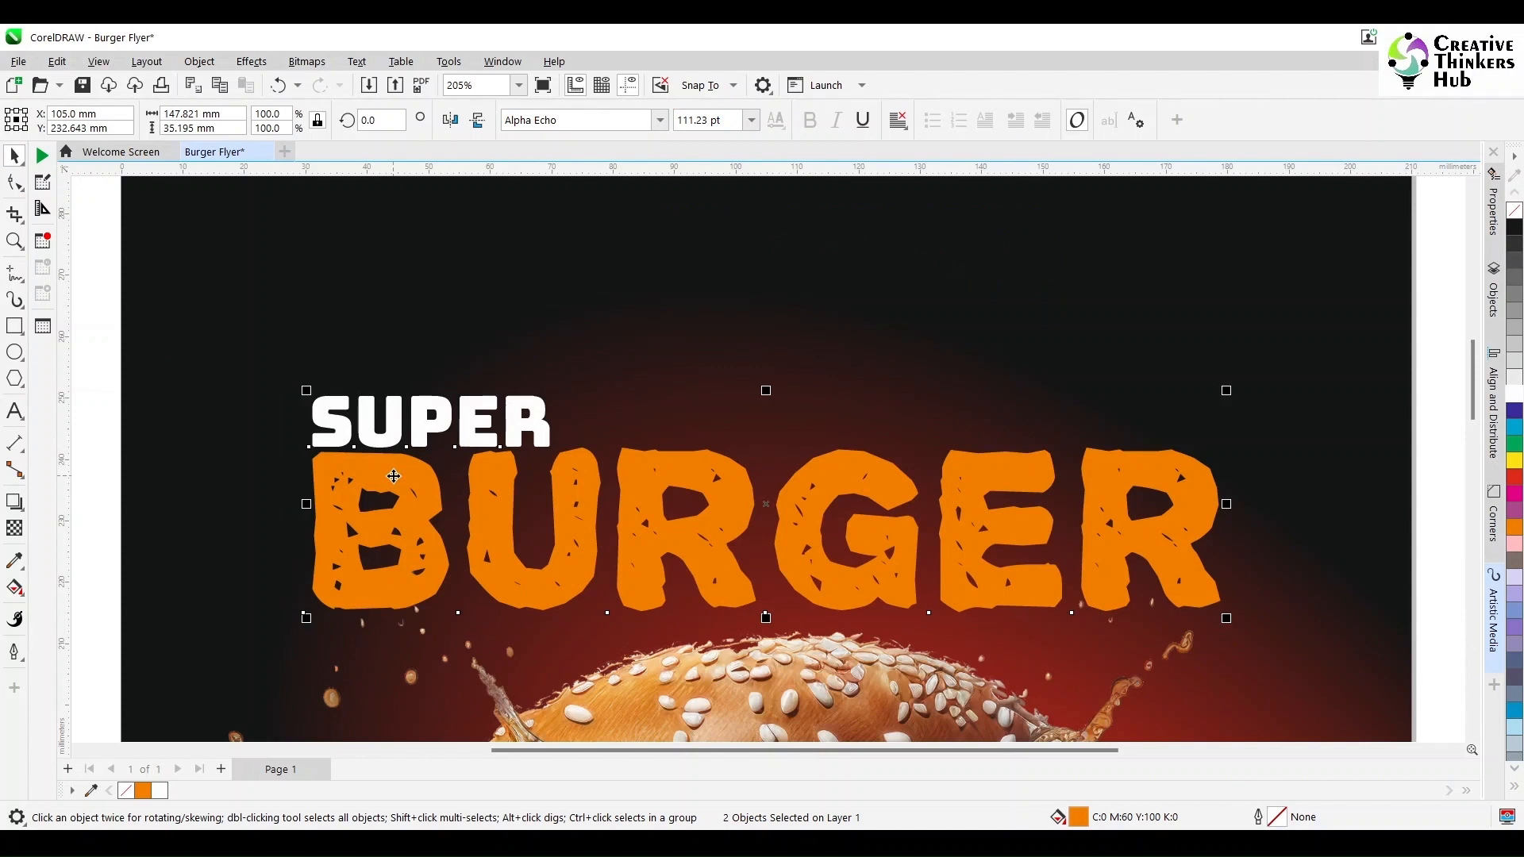
- Apply an Envelope to the BURGER title, pulling its top and bottom middle nodes outward into a bulge
click(99, 480)
click(411, 534)
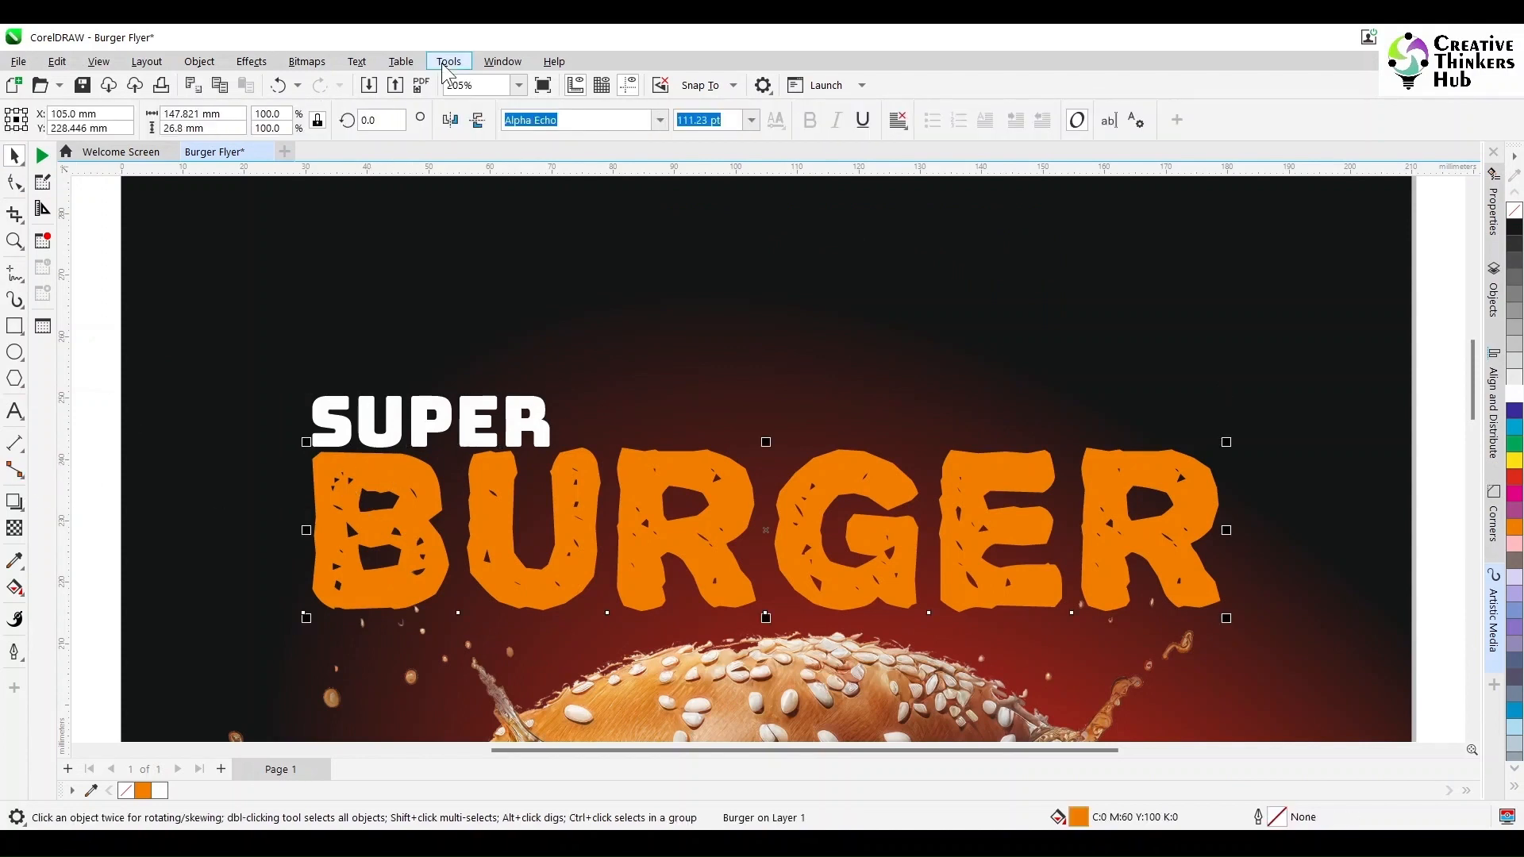
click(251, 65)
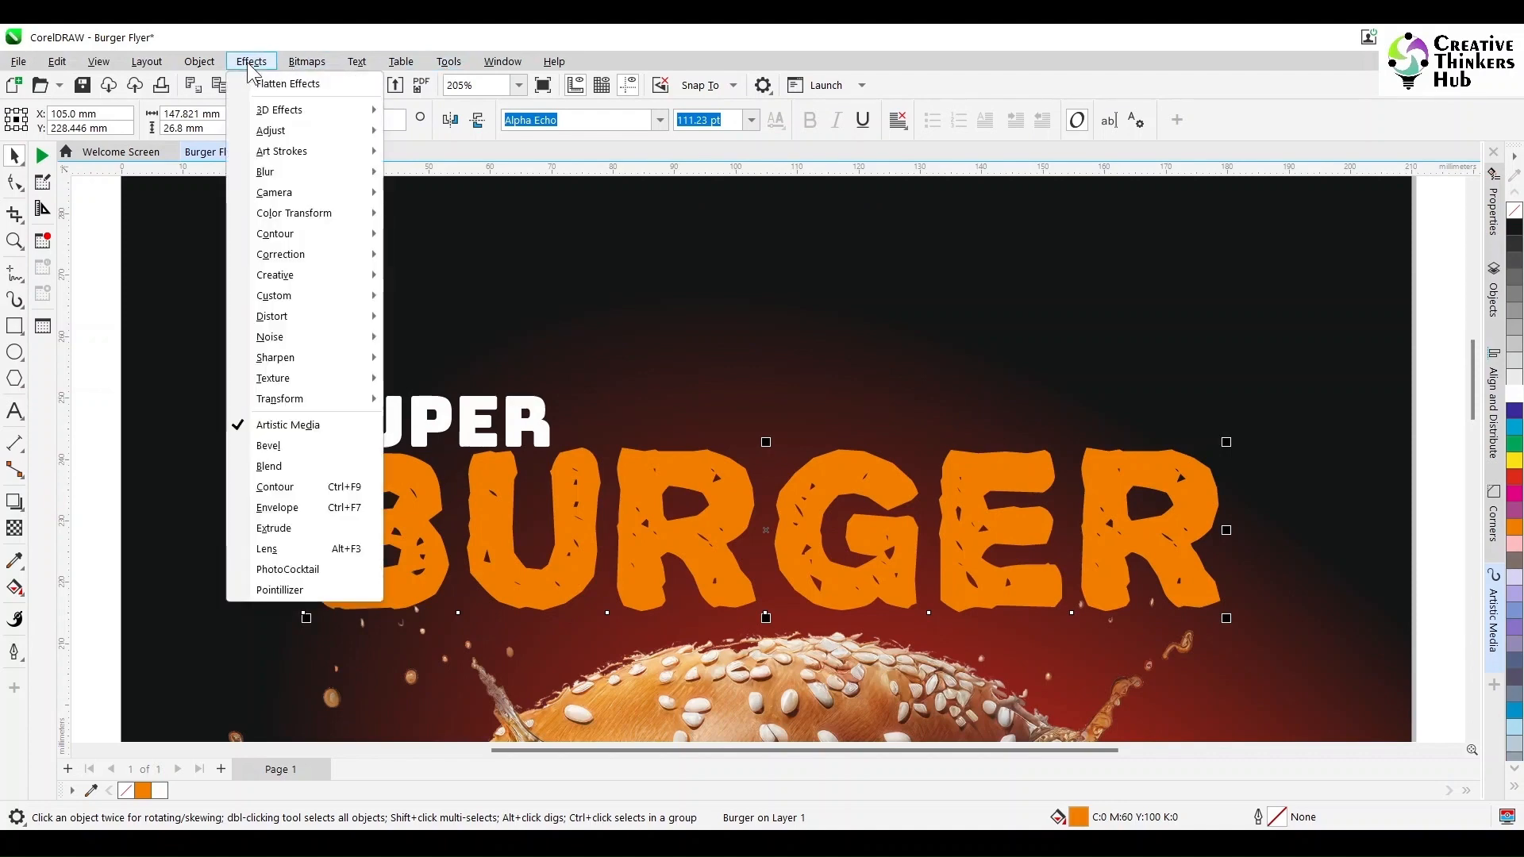
click(282, 514)
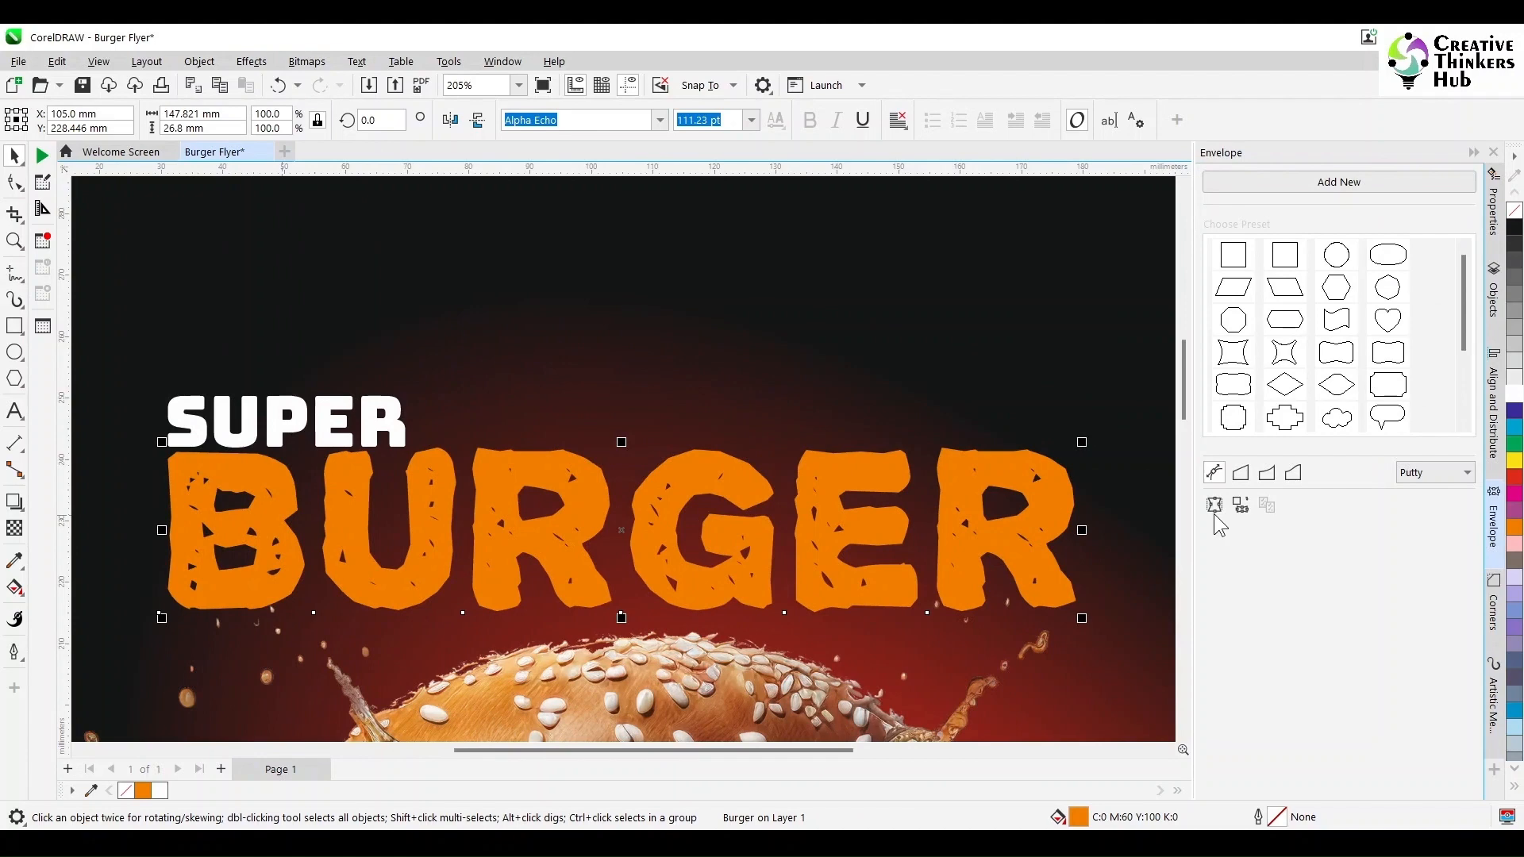
click(1214, 511)
click(15, 502)
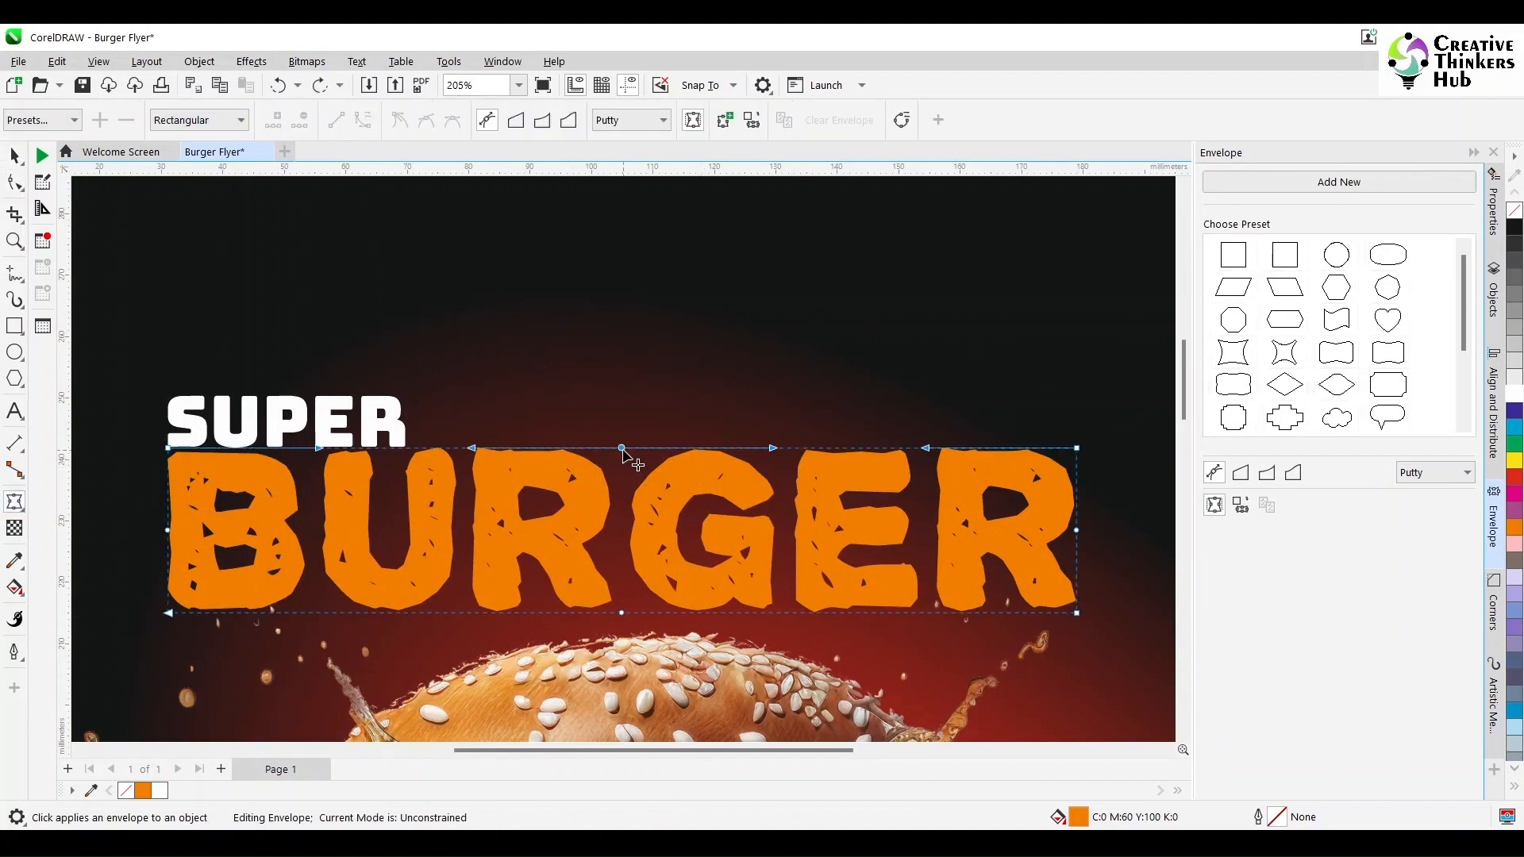
drag(622, 449, 624, 429)
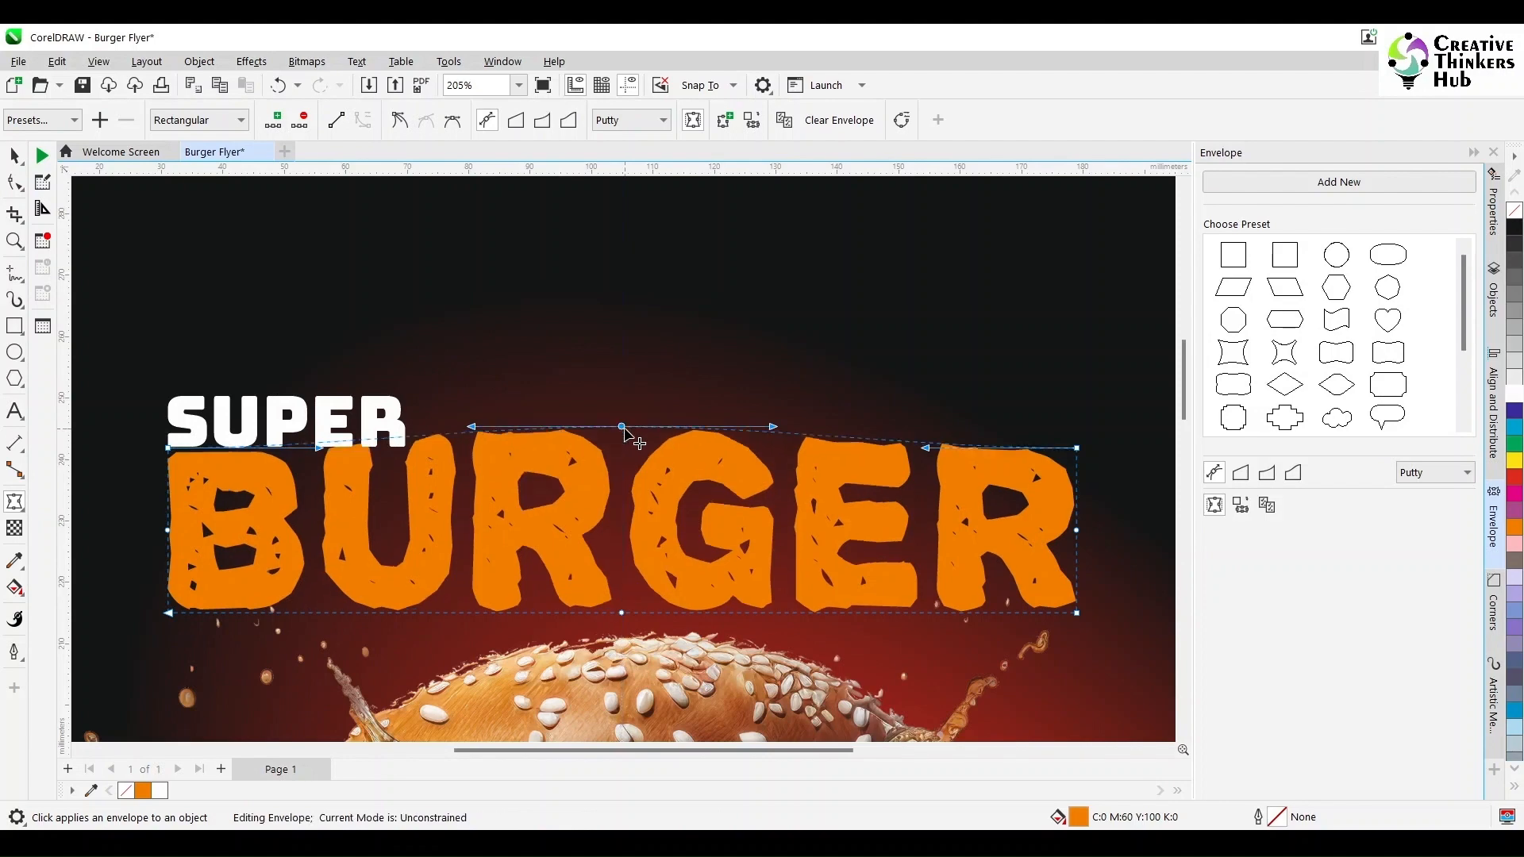
drag(622, 612, 624, 629)
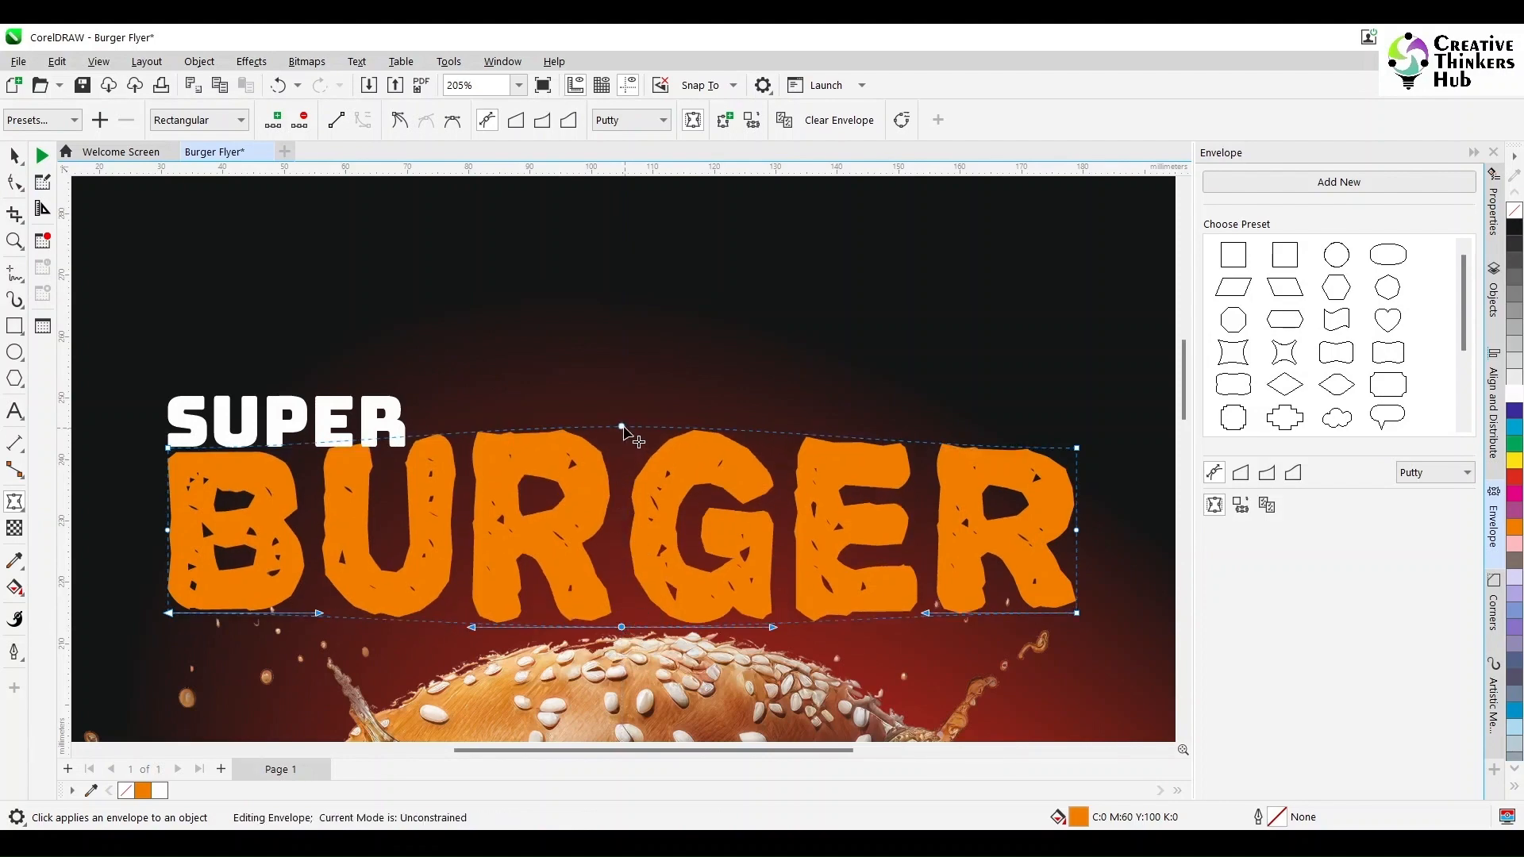
drag(621, 427, 620, 419)
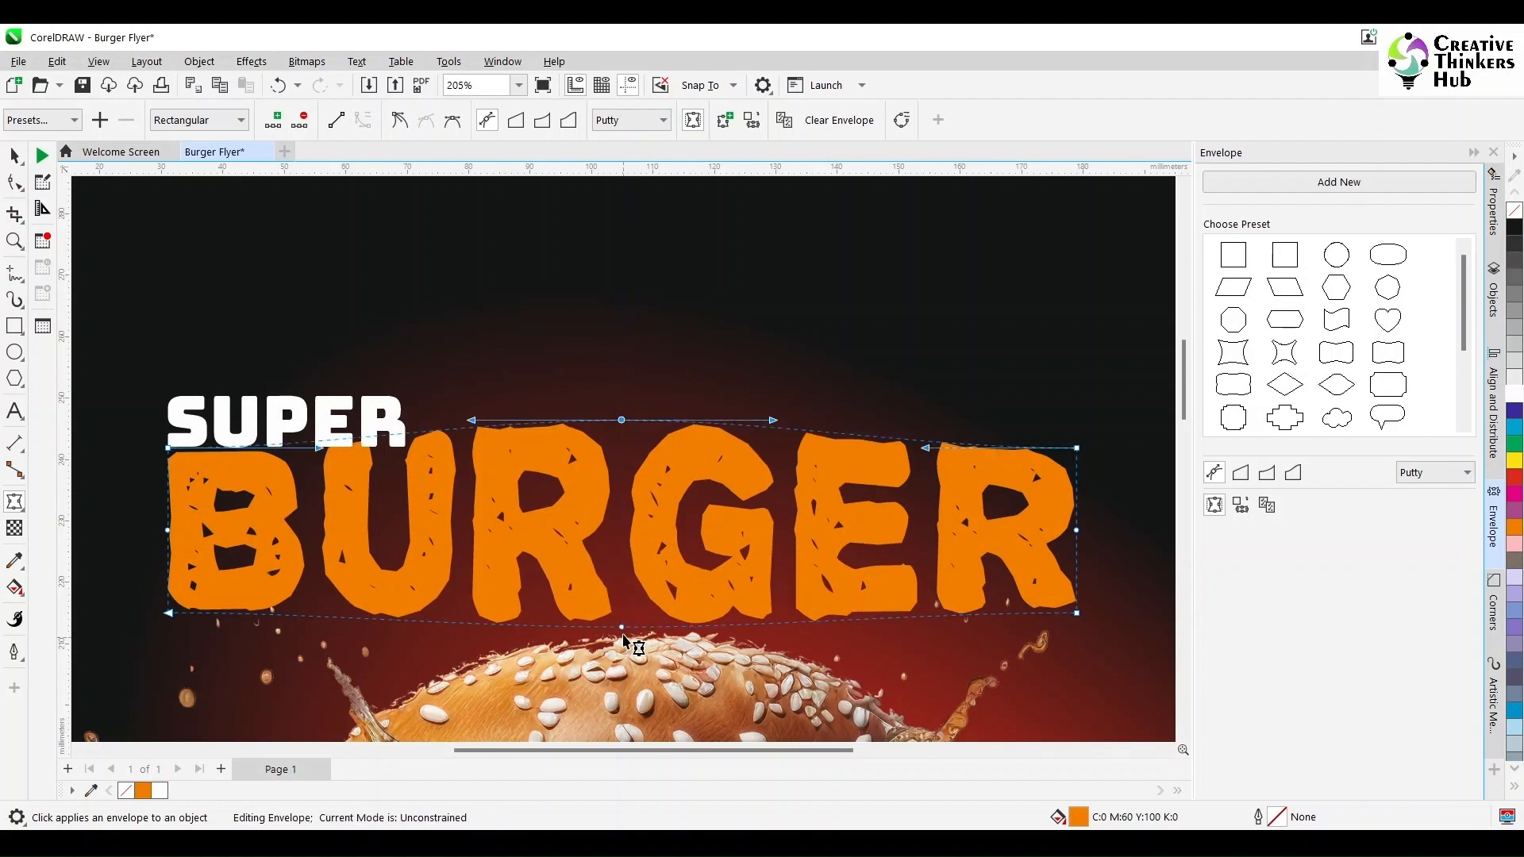
drag(623, 627, 622, 636)
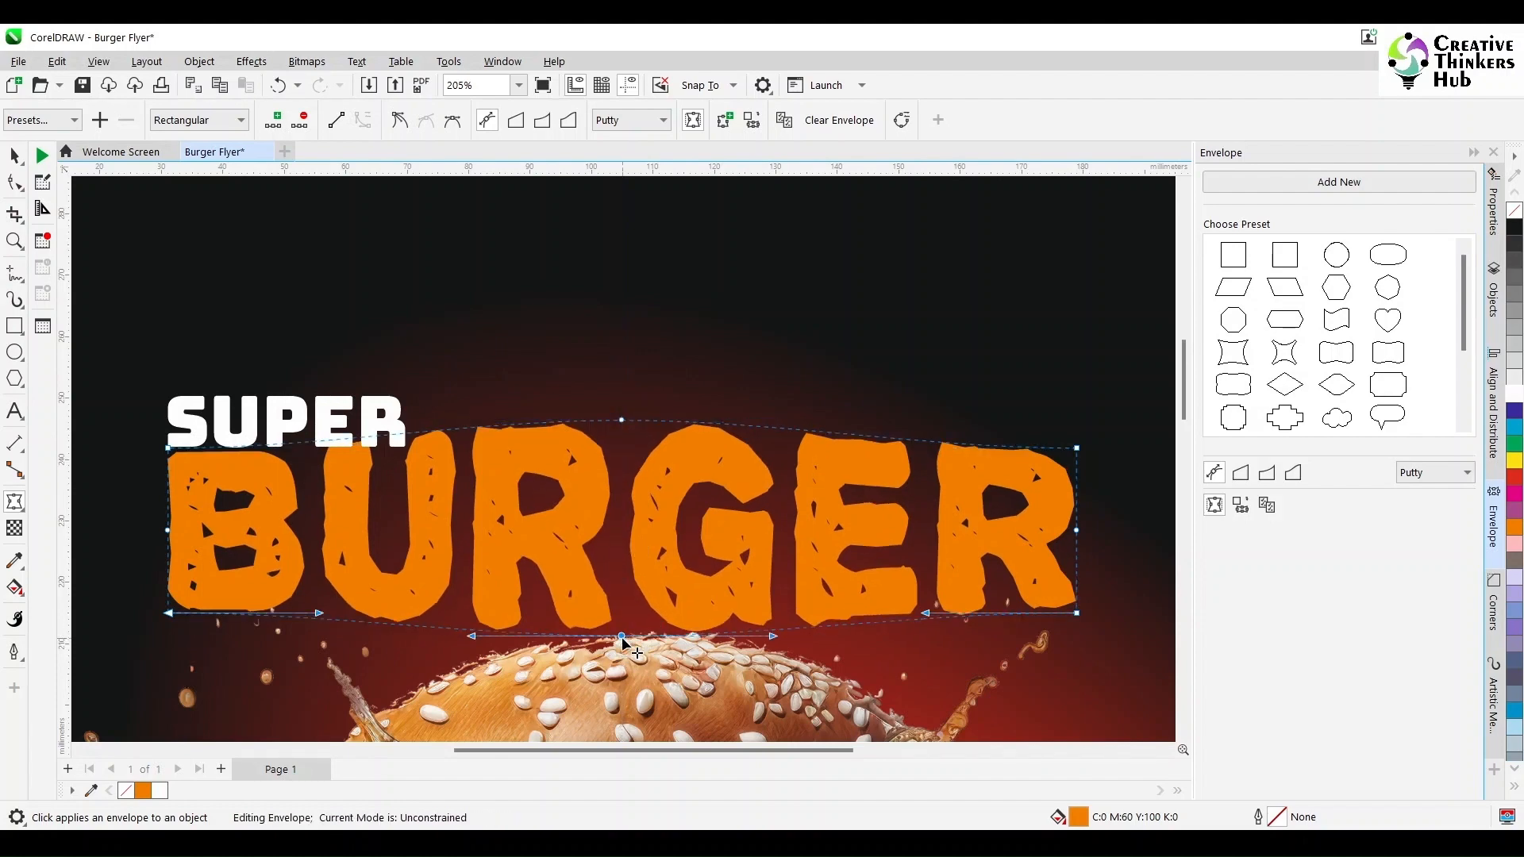
click(15, 155)
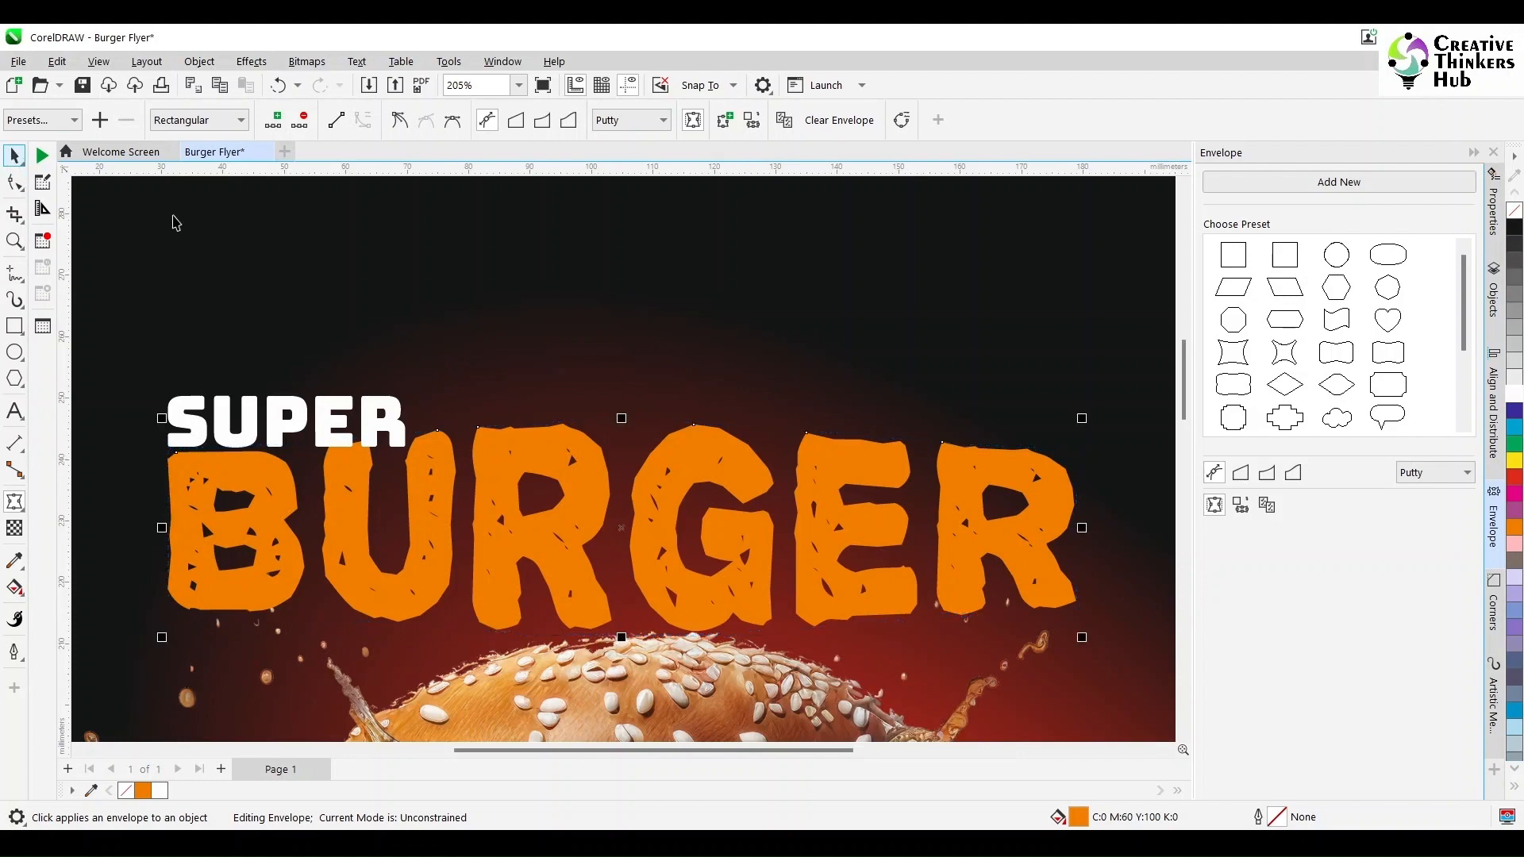
- Nudge the SUPER text up and right to sit above the reshaped BURGER title
click(396, 445)
drag(409, 454, 447, 429)
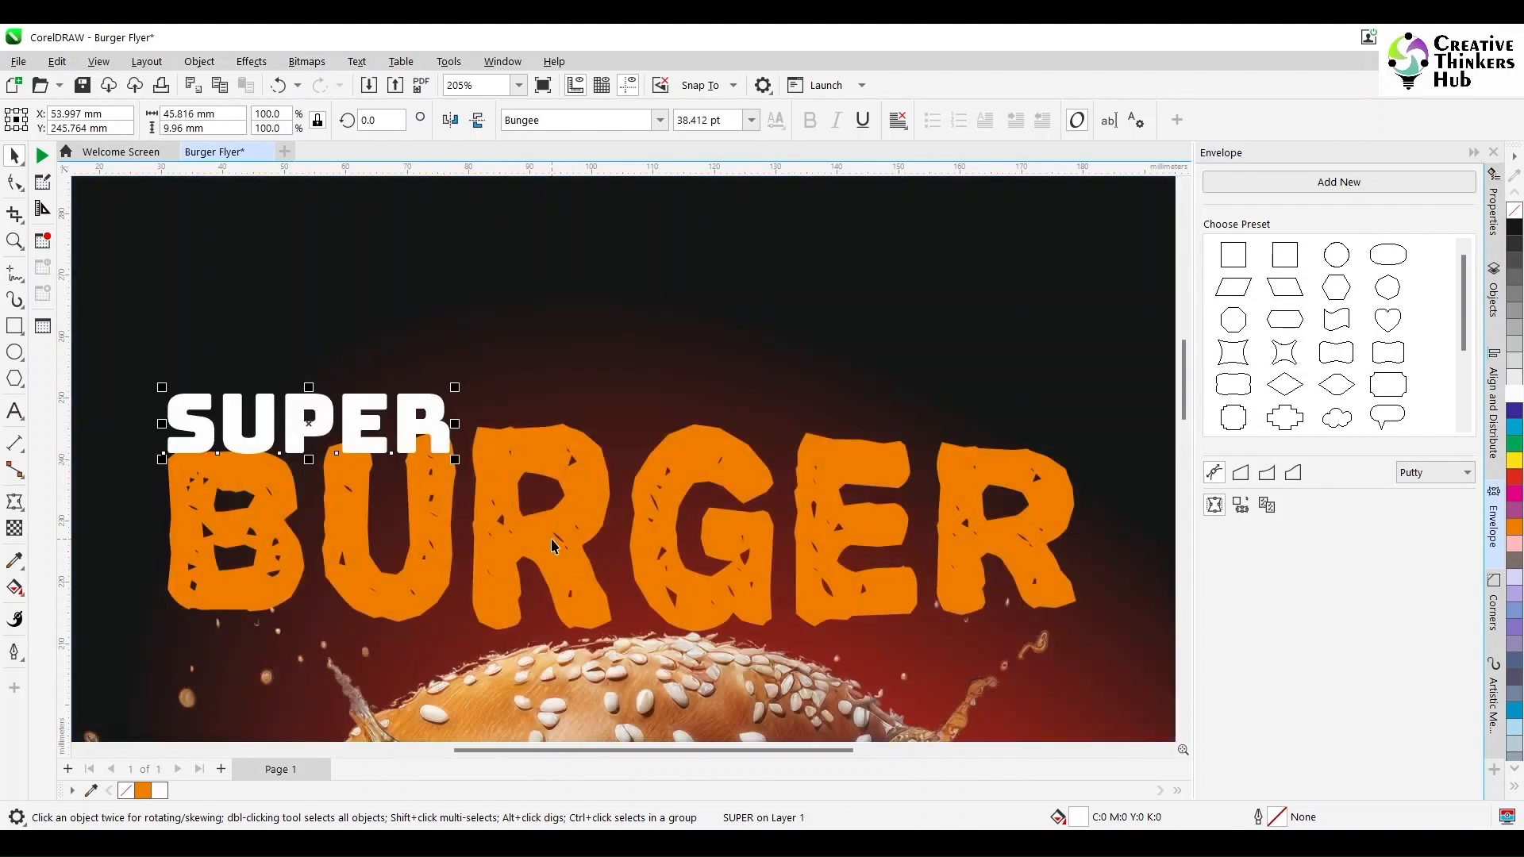
scroll(553, 545, down, 2)
key(F4)
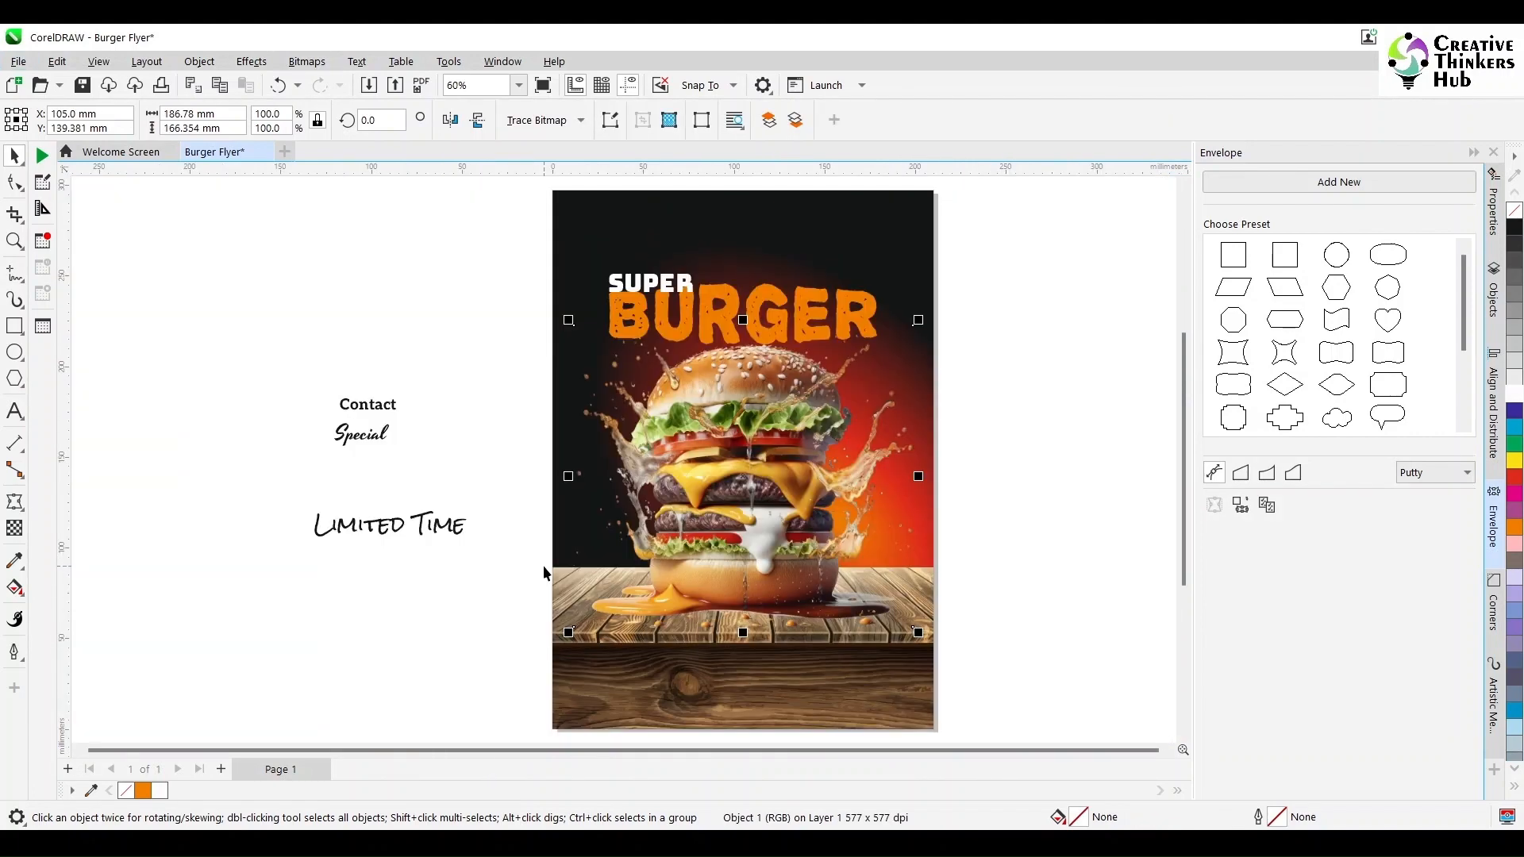
- Move the Special text onto the flyer beside SUPER and fill it yellow
click(416, 584)
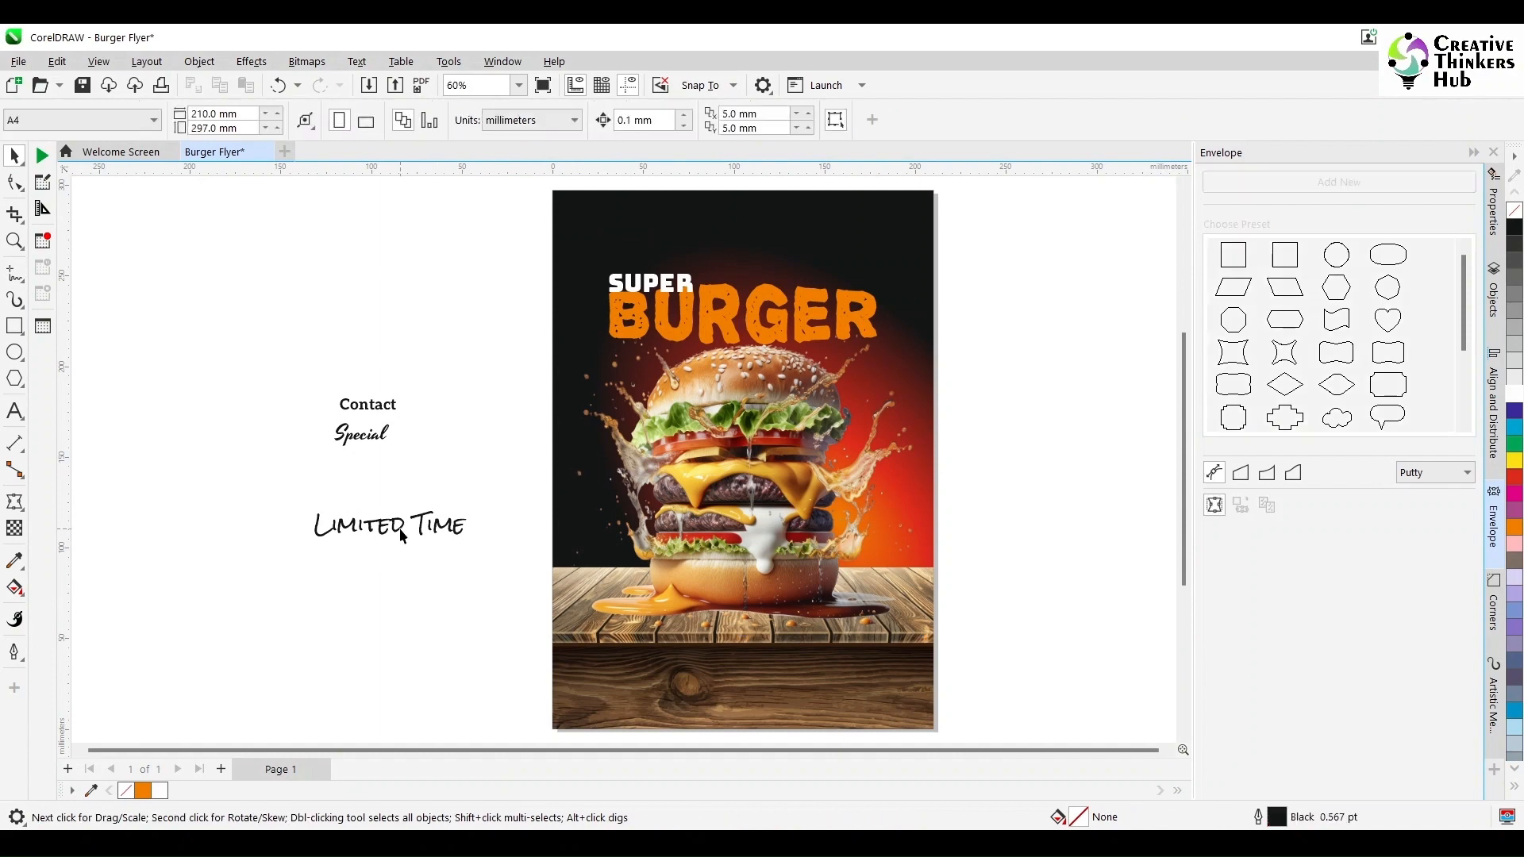
click(361, 438)
drag(361, 438, 611, 264)
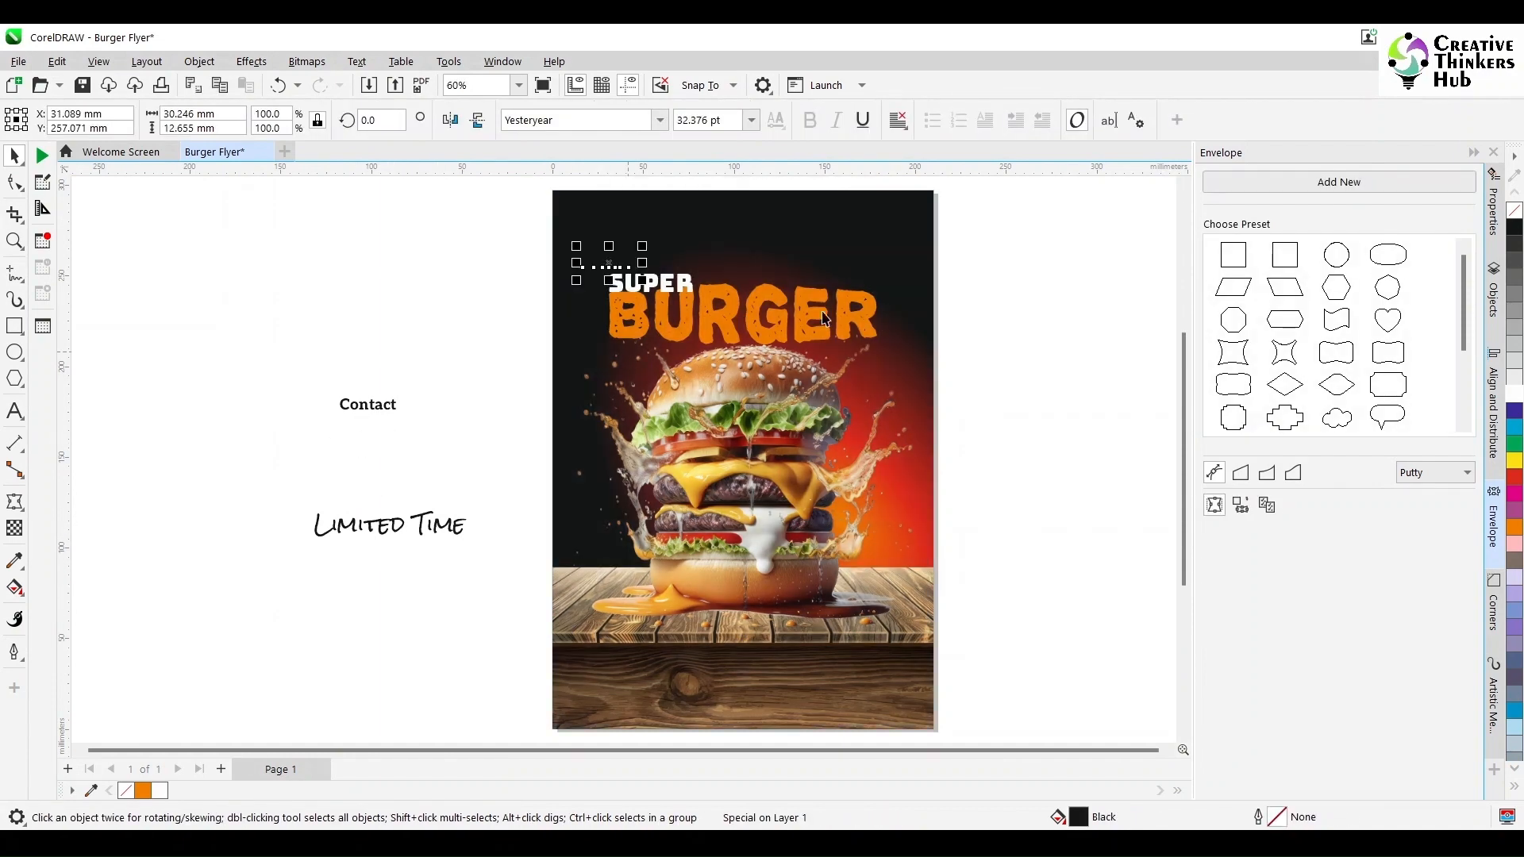
click(1515, 461)
- Enlarge the Special text slightly and set its rotation angle to 20 degrees
click(14, 240)
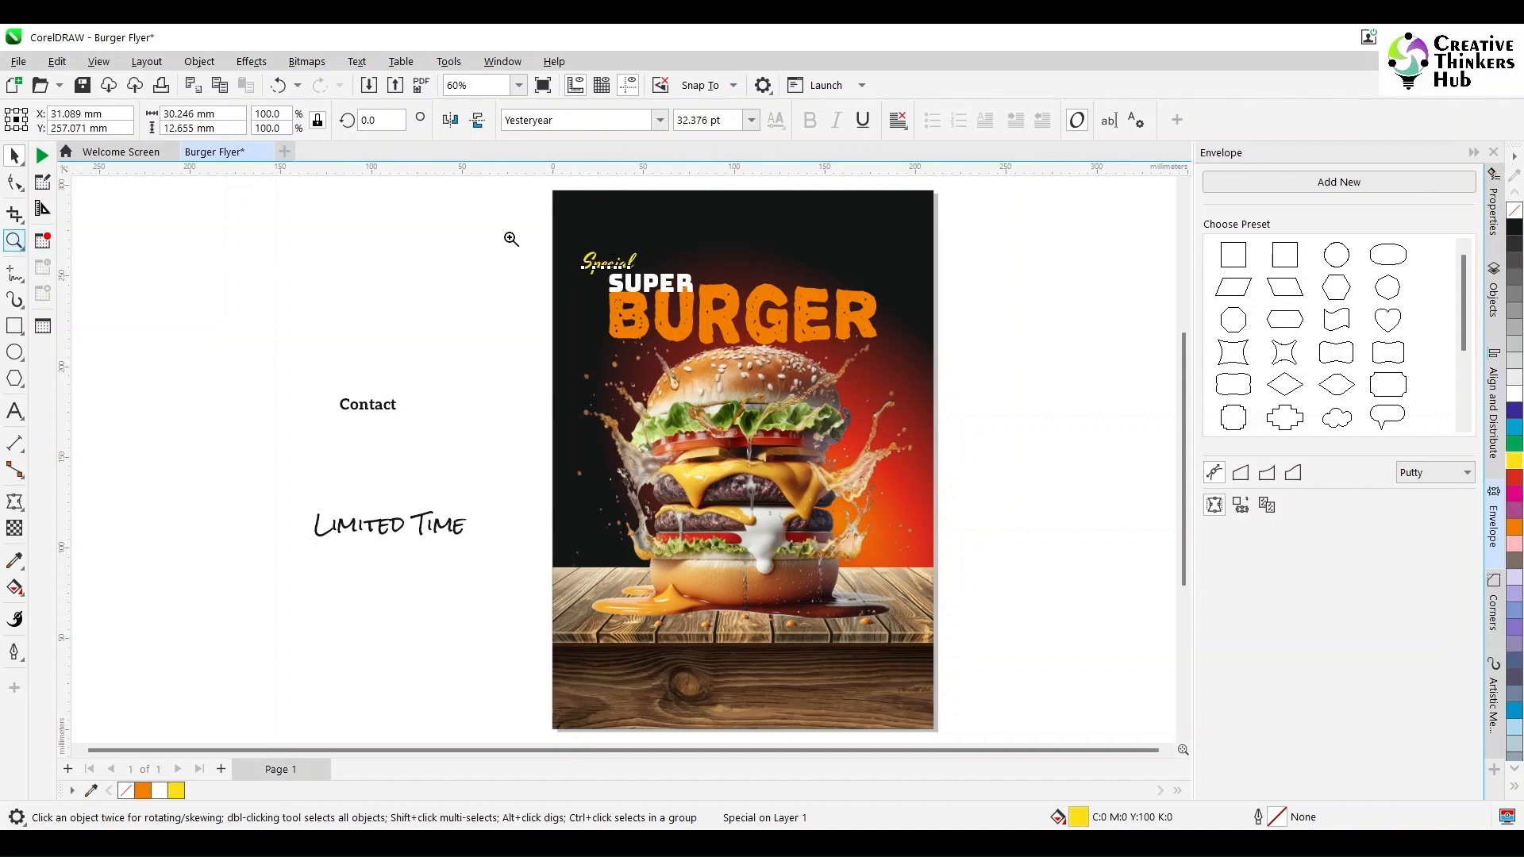
drag(503, 224, 1051, 398)
click(14, 155)
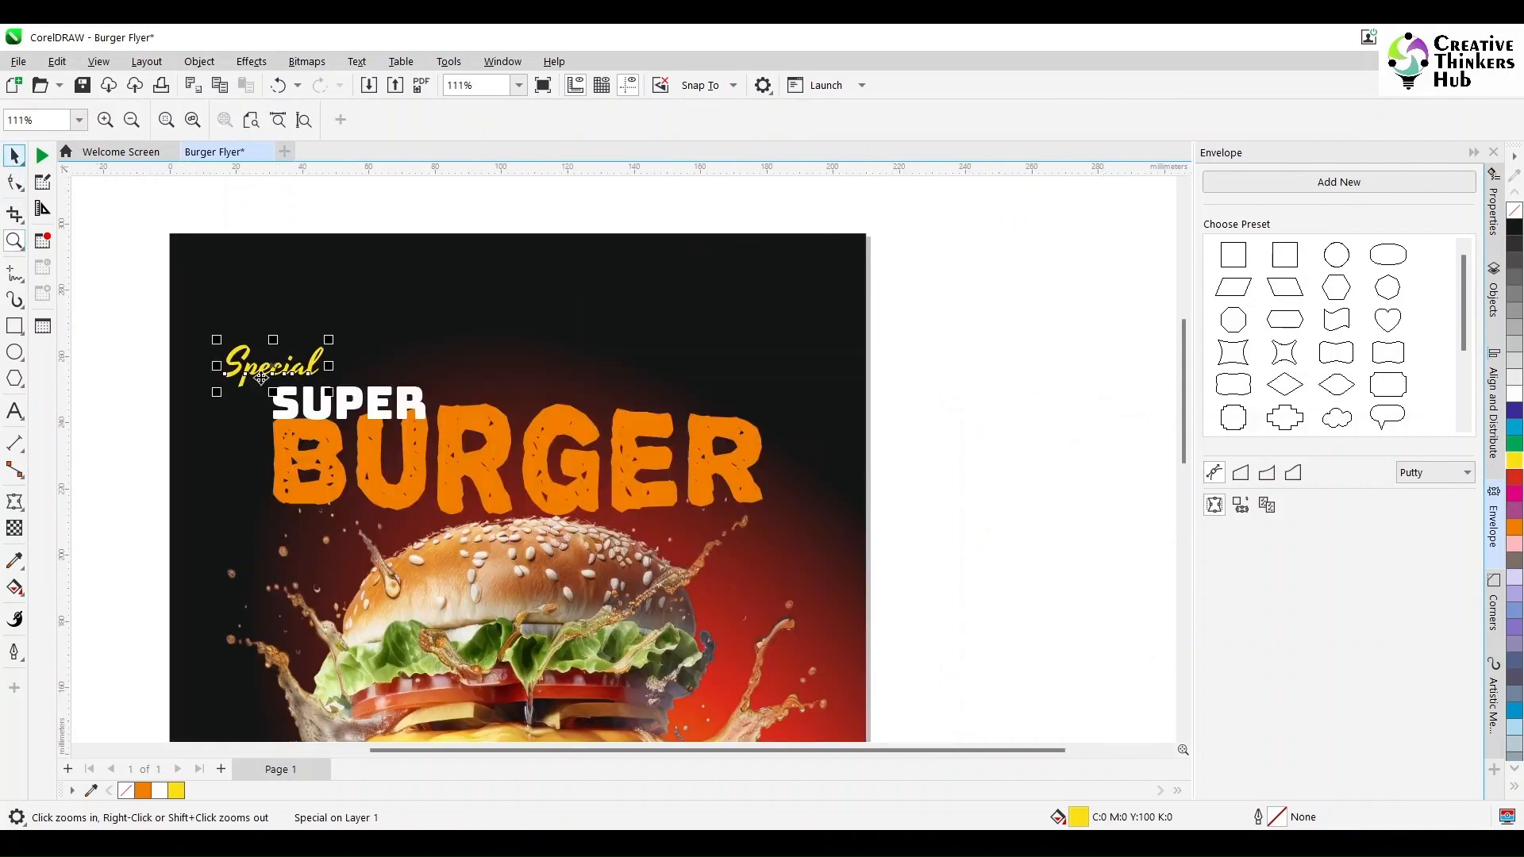
click(260, 367)
click(260, 366)
drag(217, 337, 134, 352)
click(134, 352)
click(264, 374)
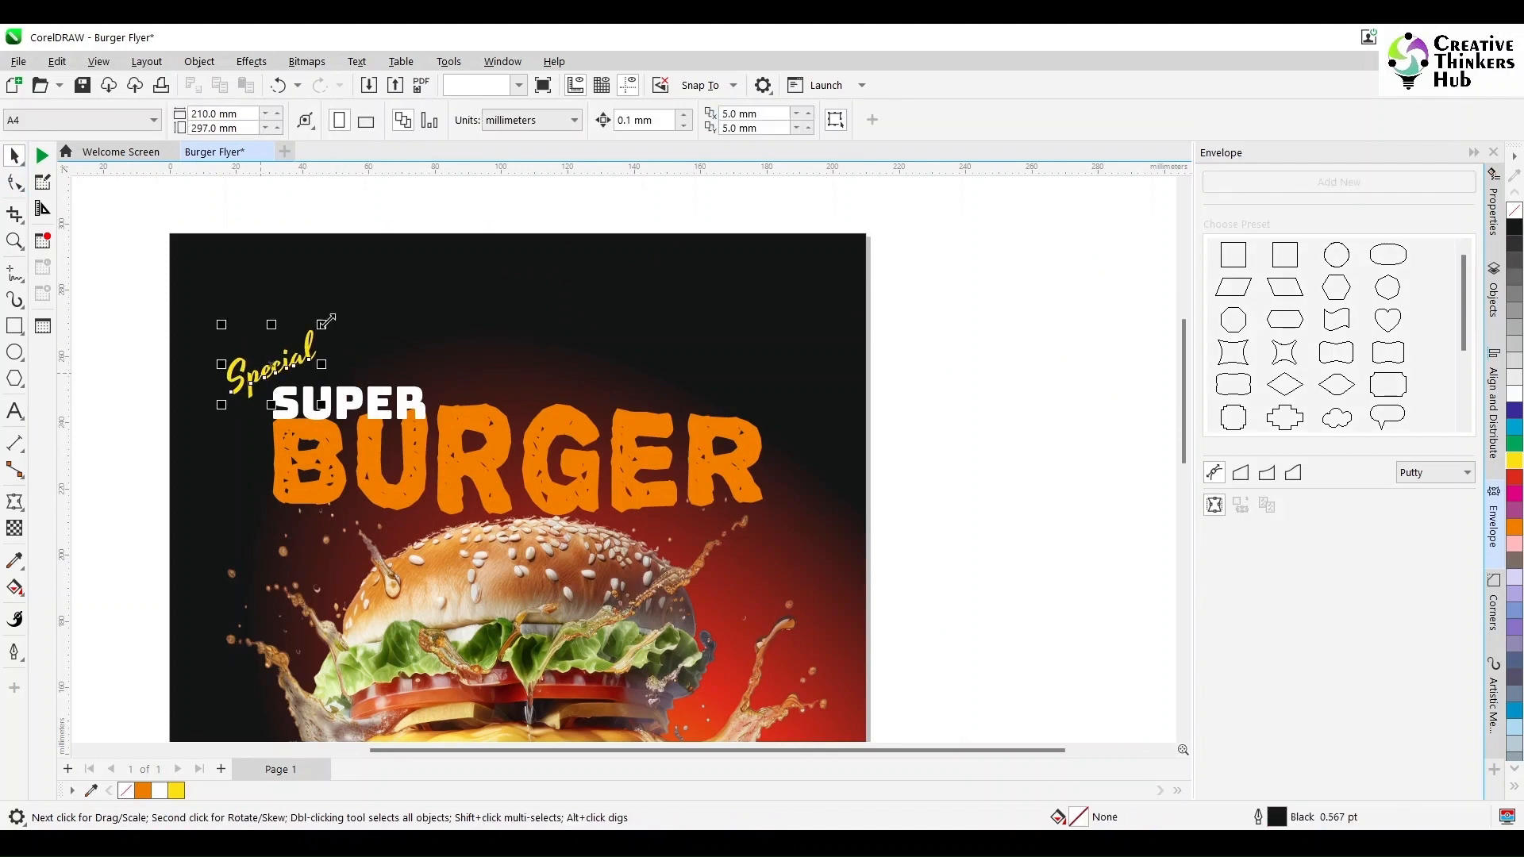
mouse_move(326, 321)
mouse_down()
mouse_move(353, 305)
mouse_move(344, 355)
mouse_move(350, 321)
mouse_up()
double_click(397, 121)
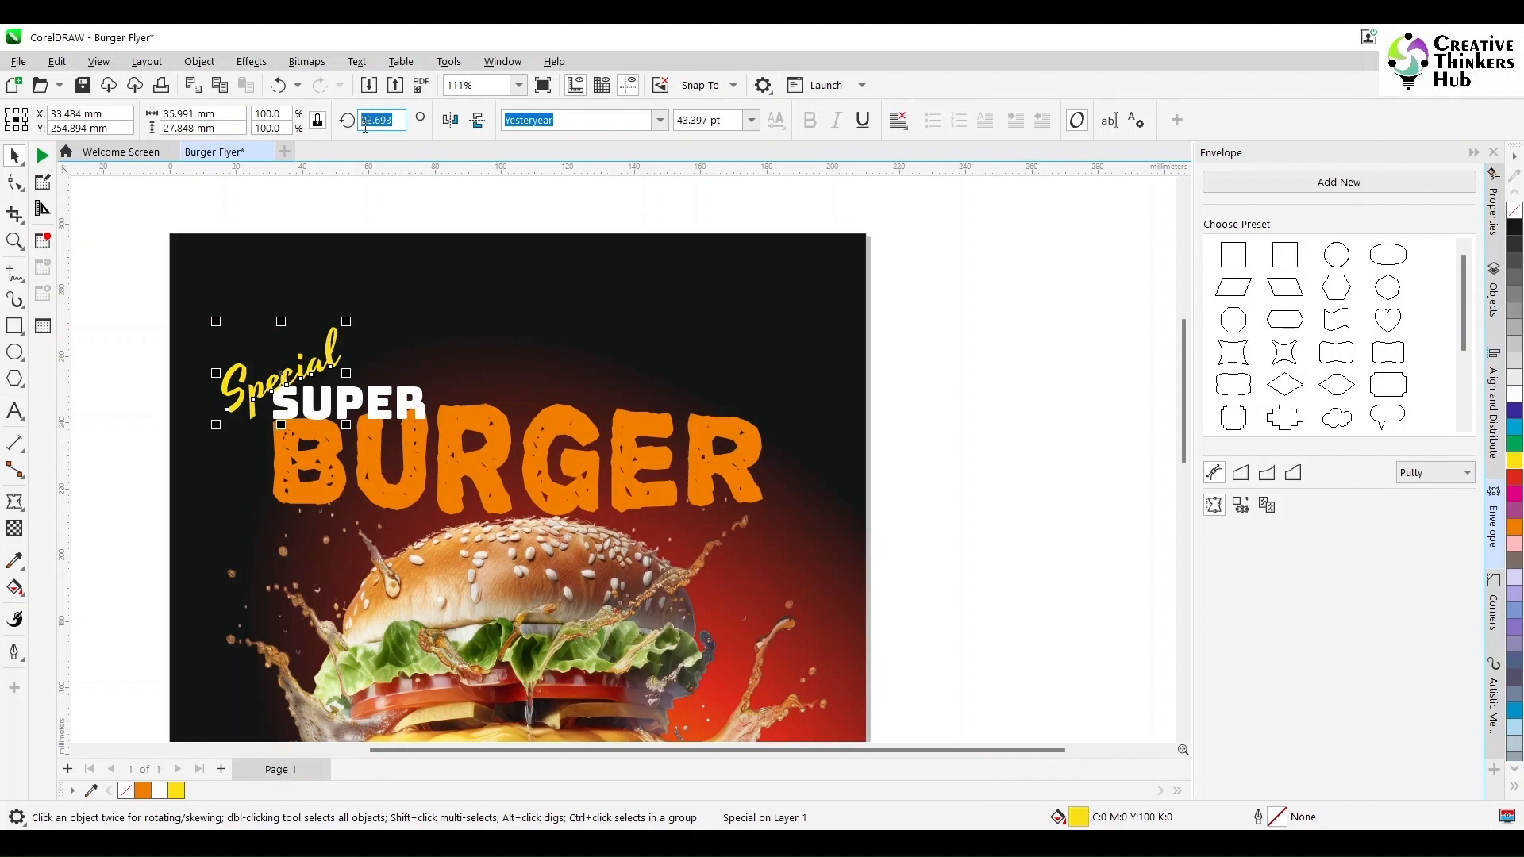
text(30)
key(Return)
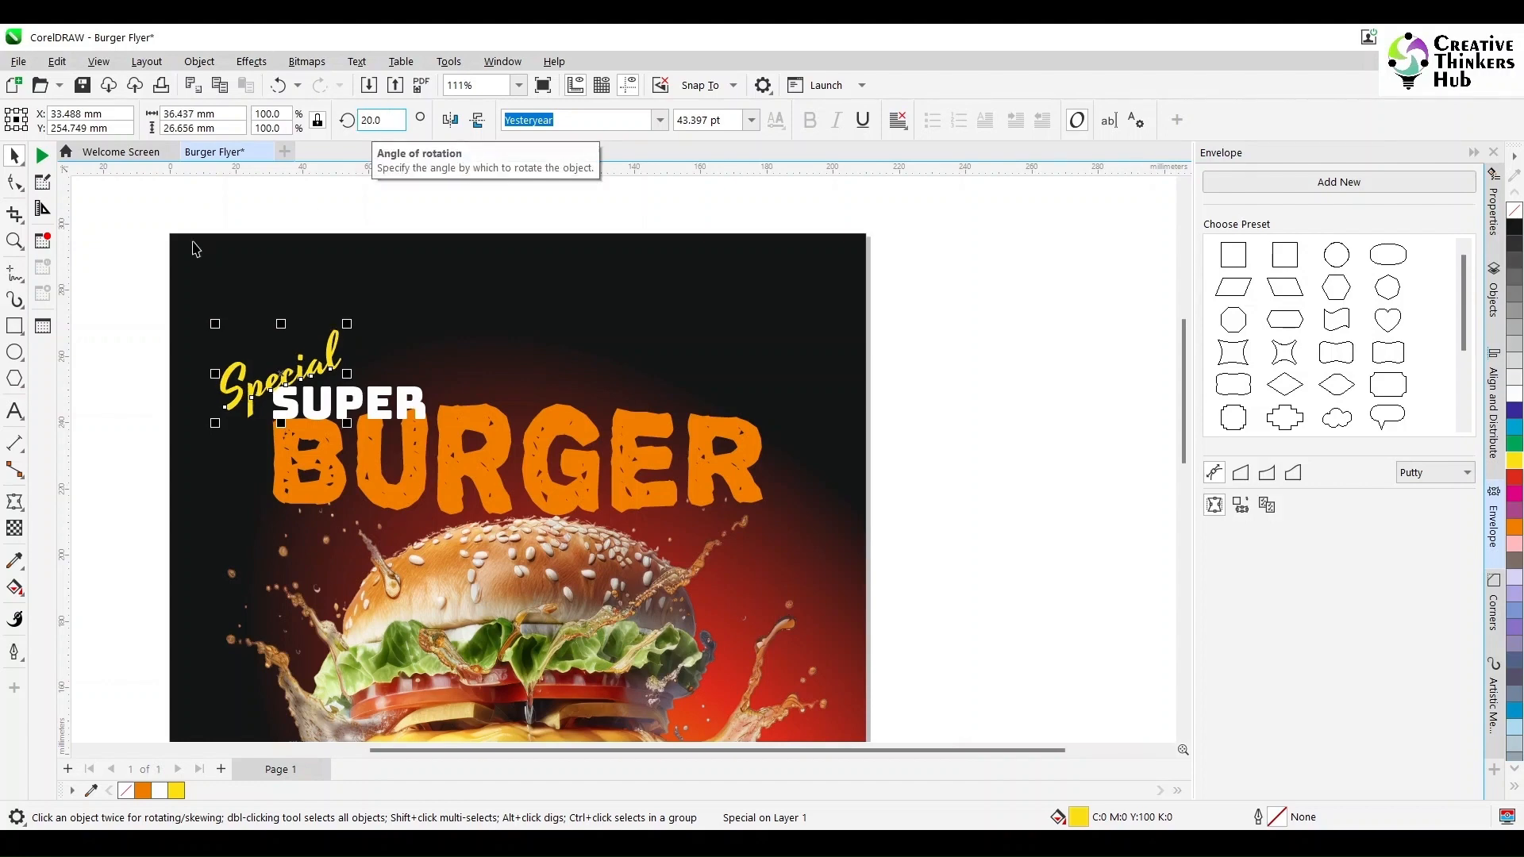
click(140, 252)
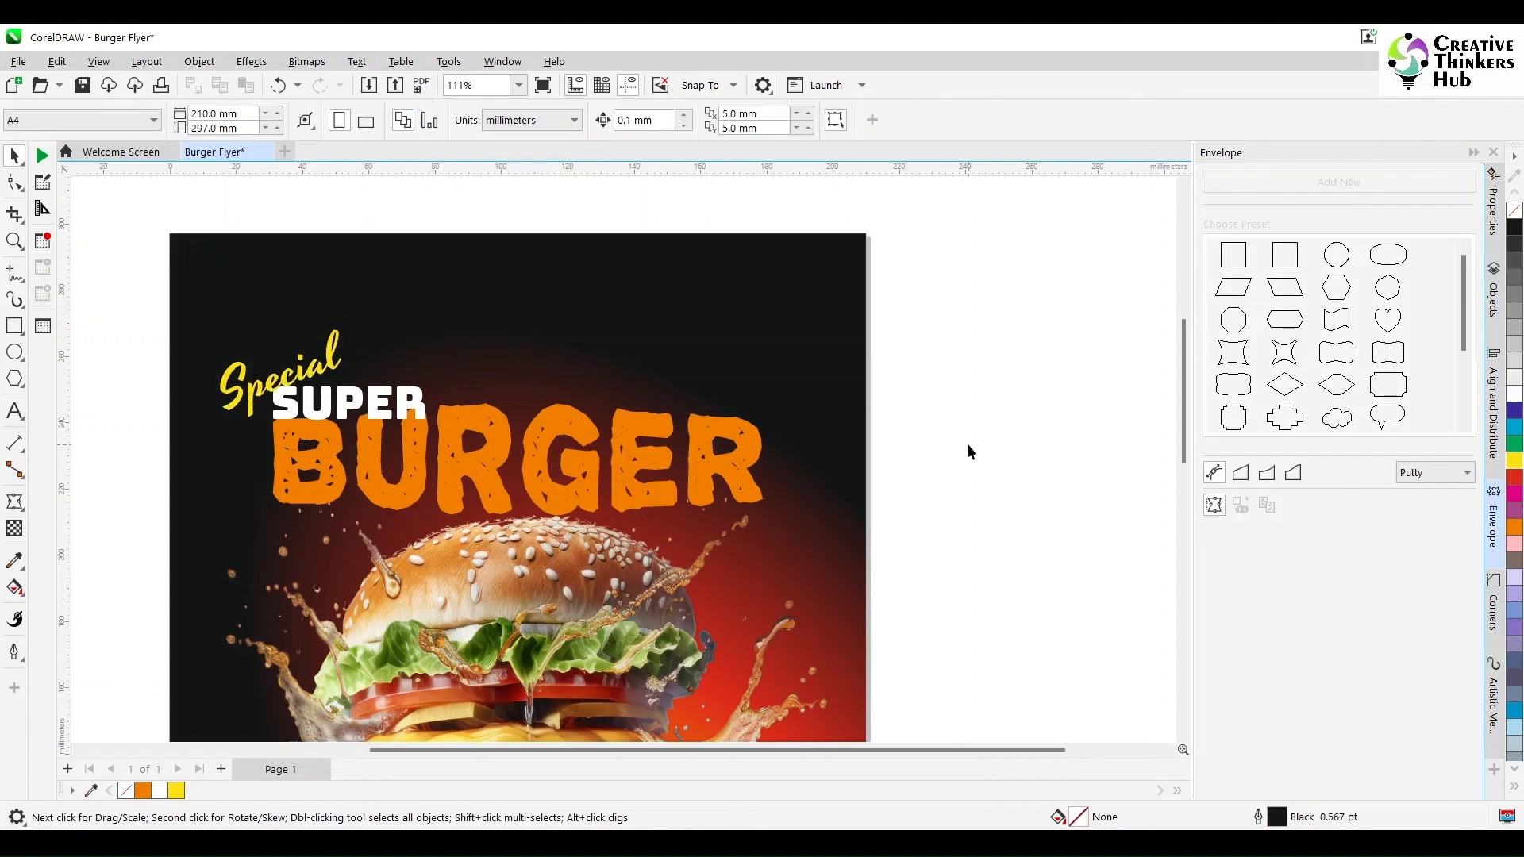
- Move the Contact text onto the wooden table at the flyer's lower left
scroll(968, 446, down, 2)
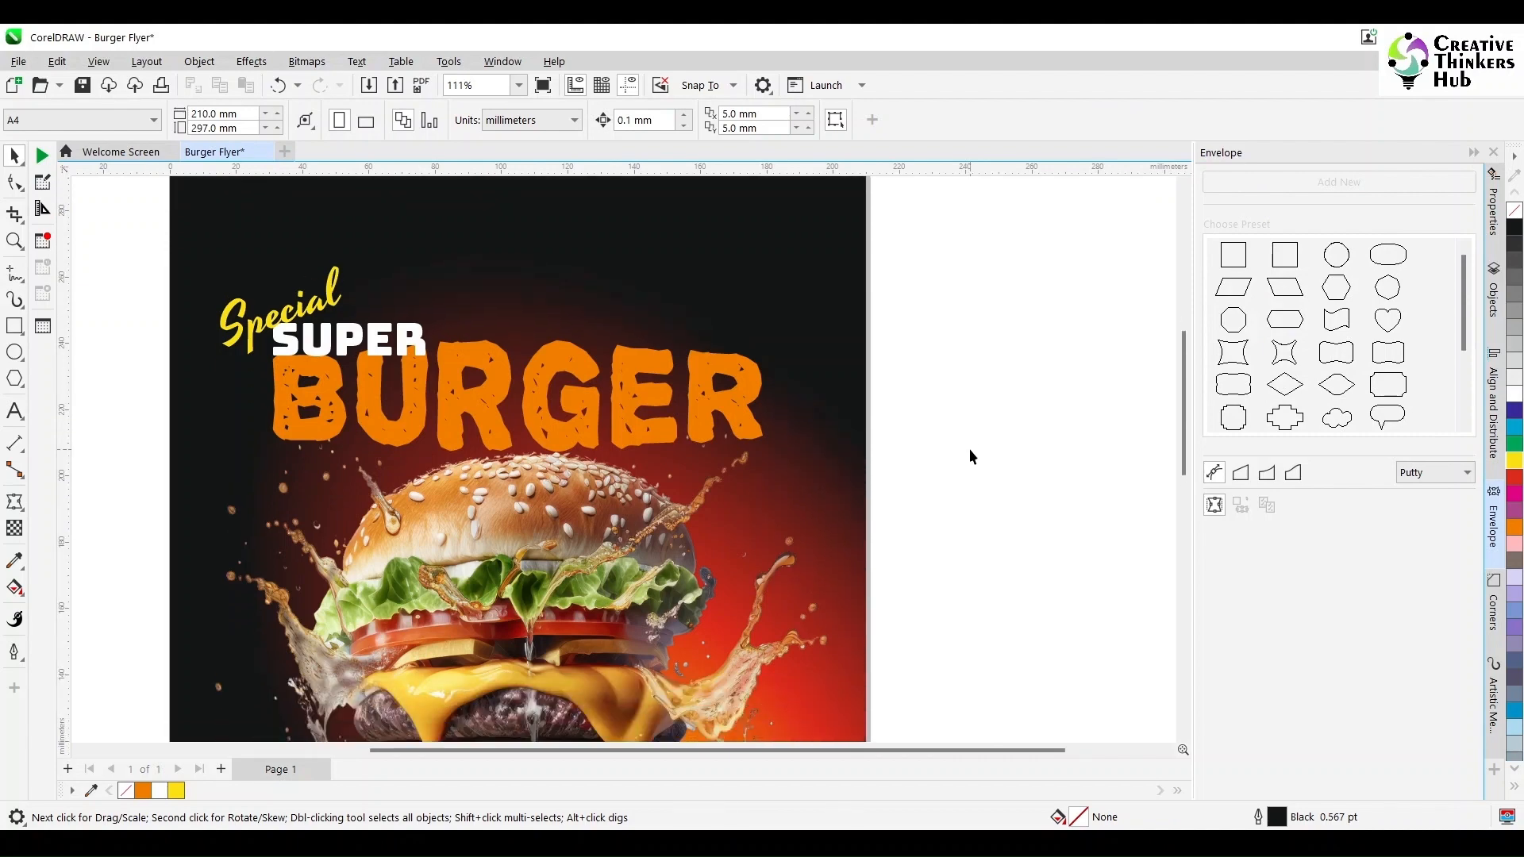
scroll(969, 449, up, 2)
scroll(969, 450, up, 1)
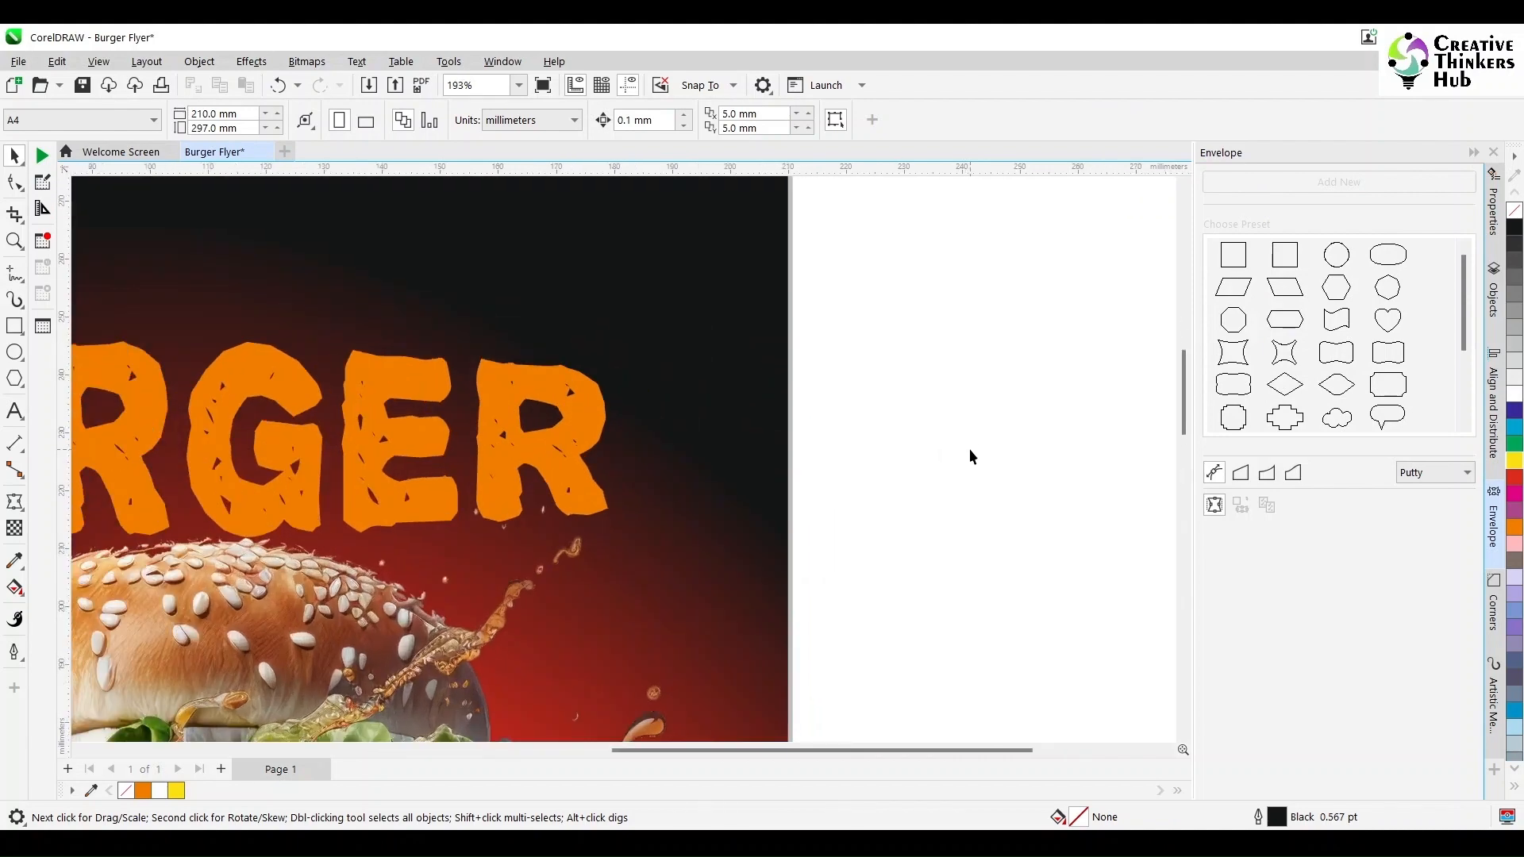
scroll(984, 488, down, 3)
drag(1182, 373, 1183, 483)
drag(322, 317, 555, 584)
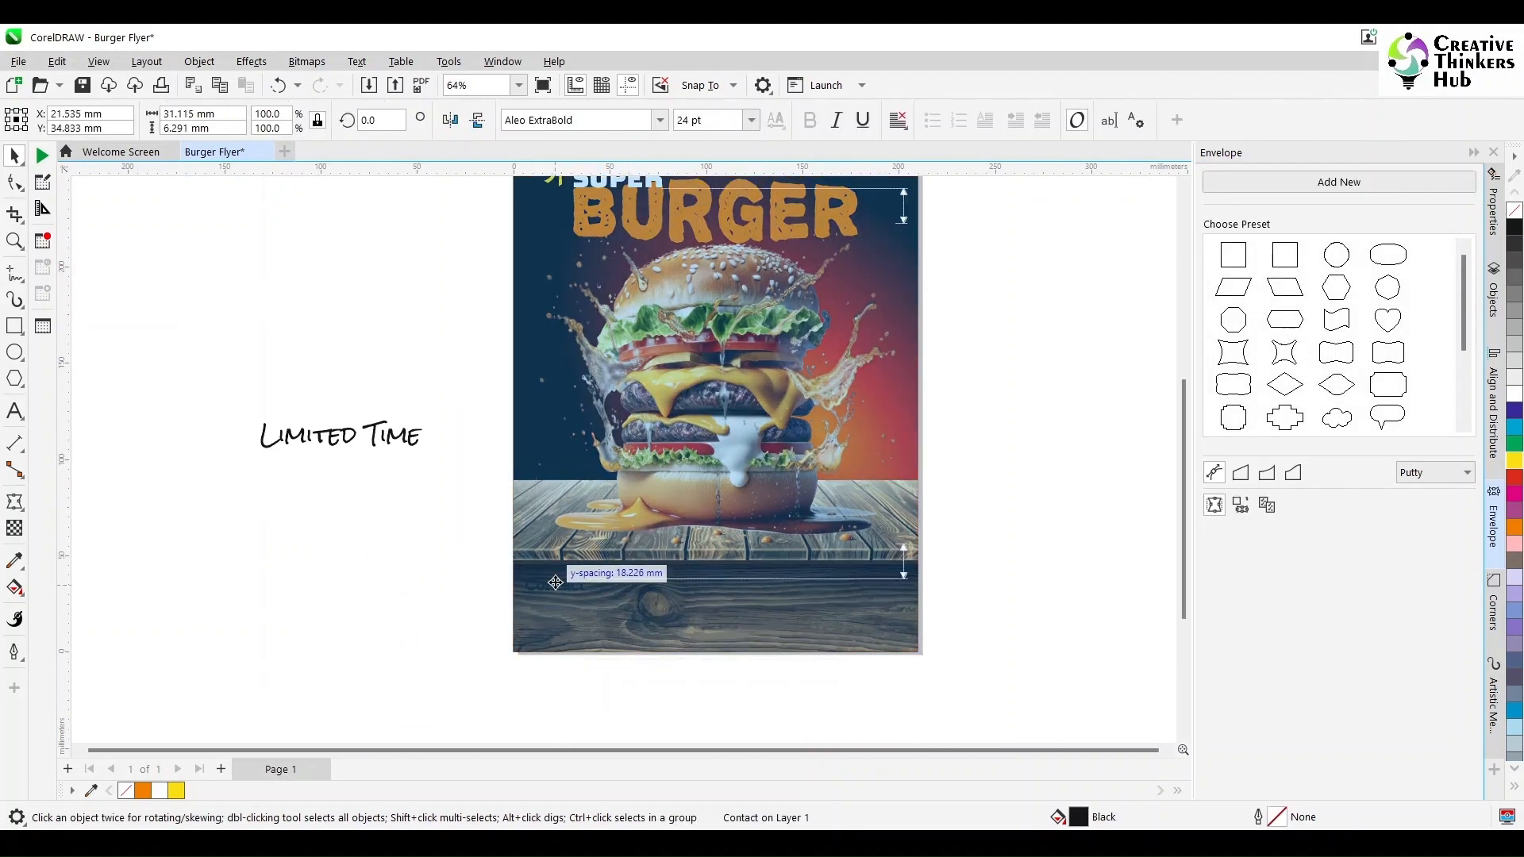
click(395, 667)
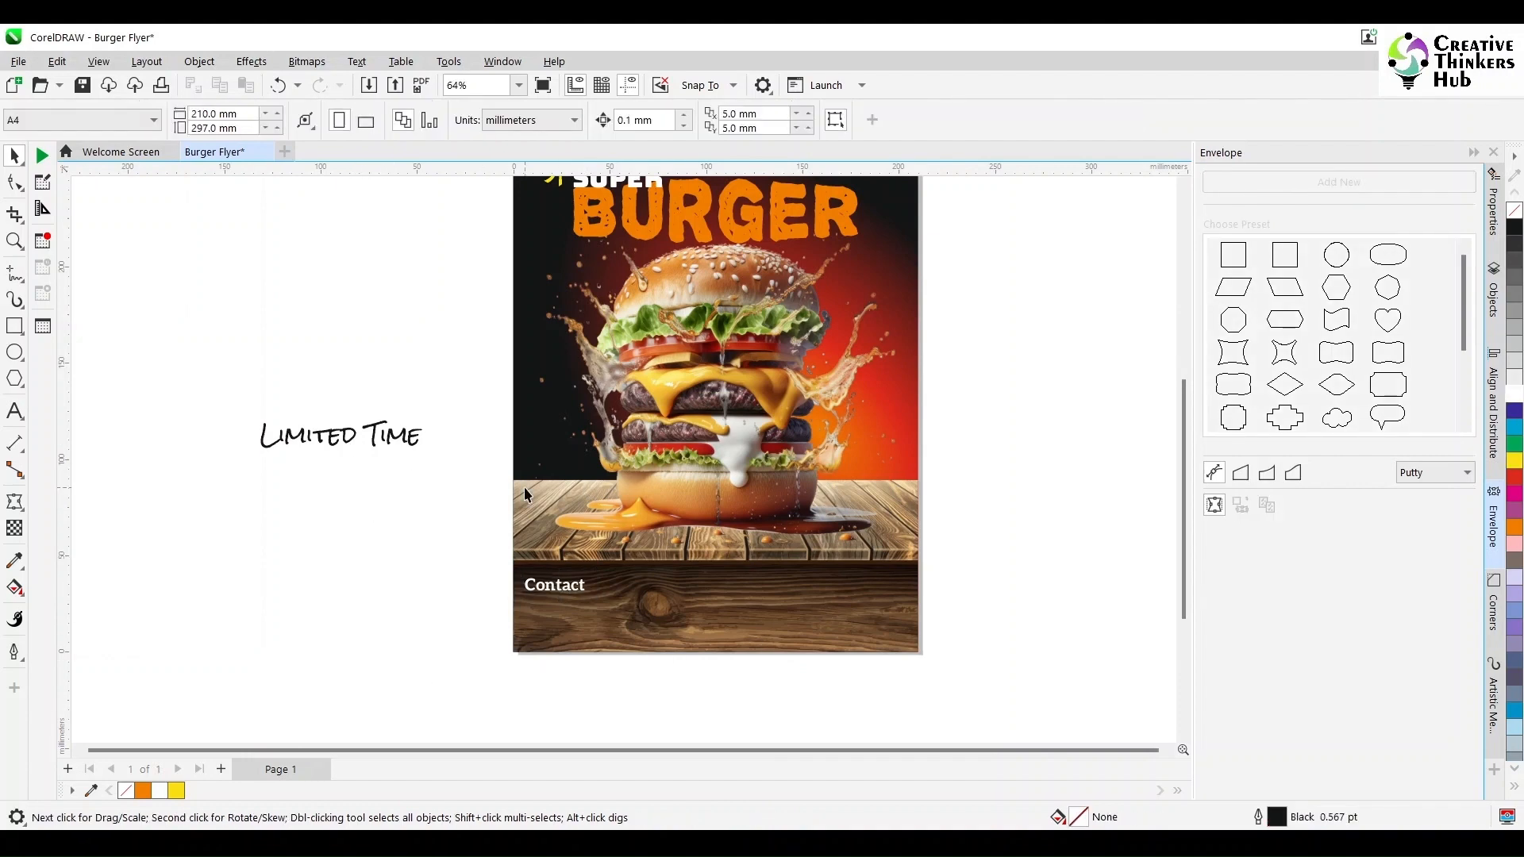
- Select the Special, SUPER and BURGER headline texts together to check the title arrangement
scroll(439, 484, up, 2)
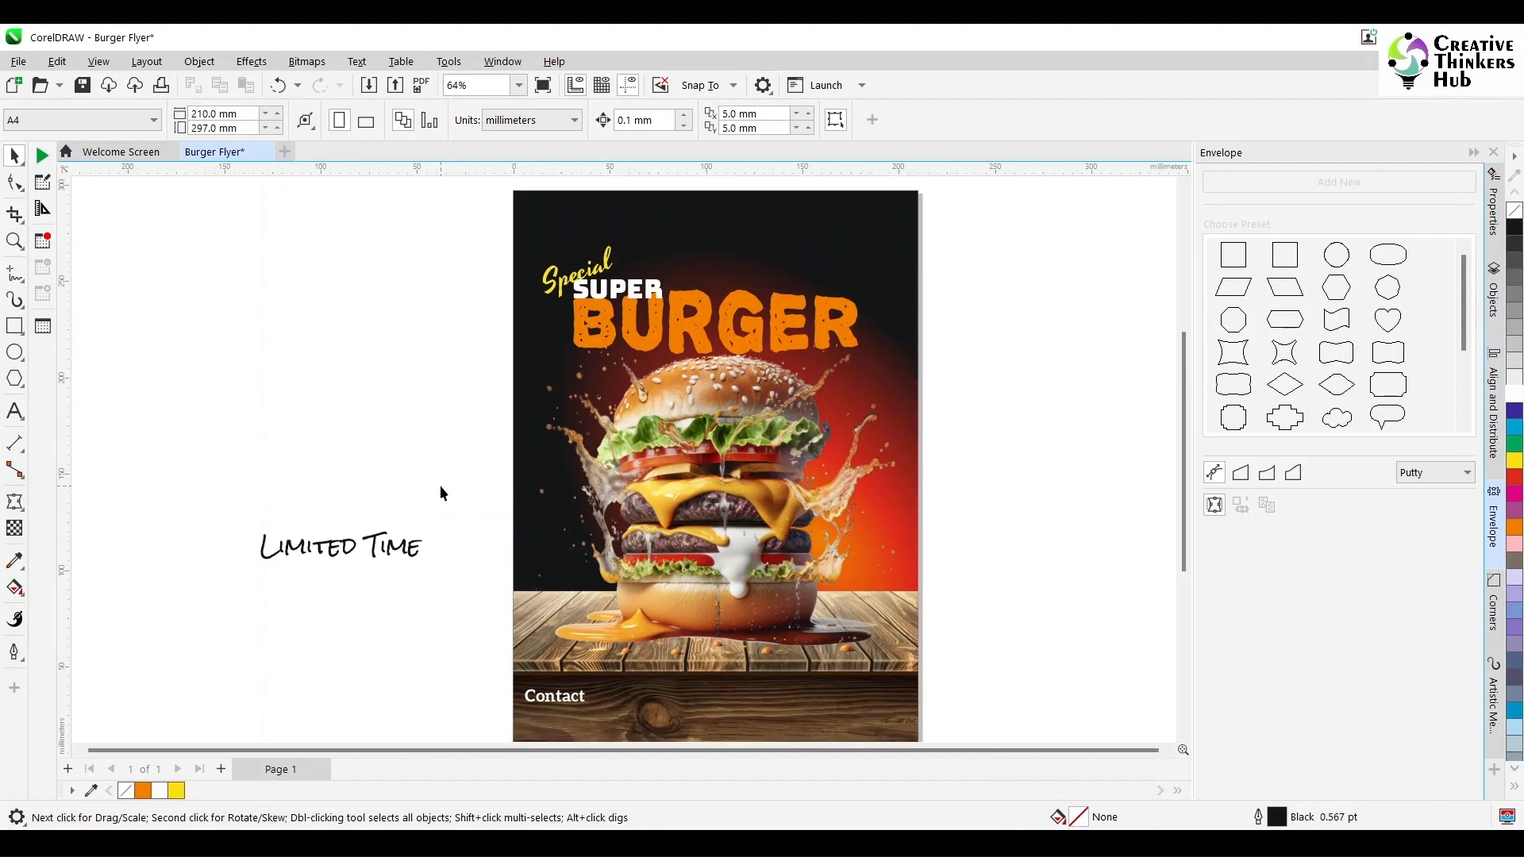
click(374, 557)
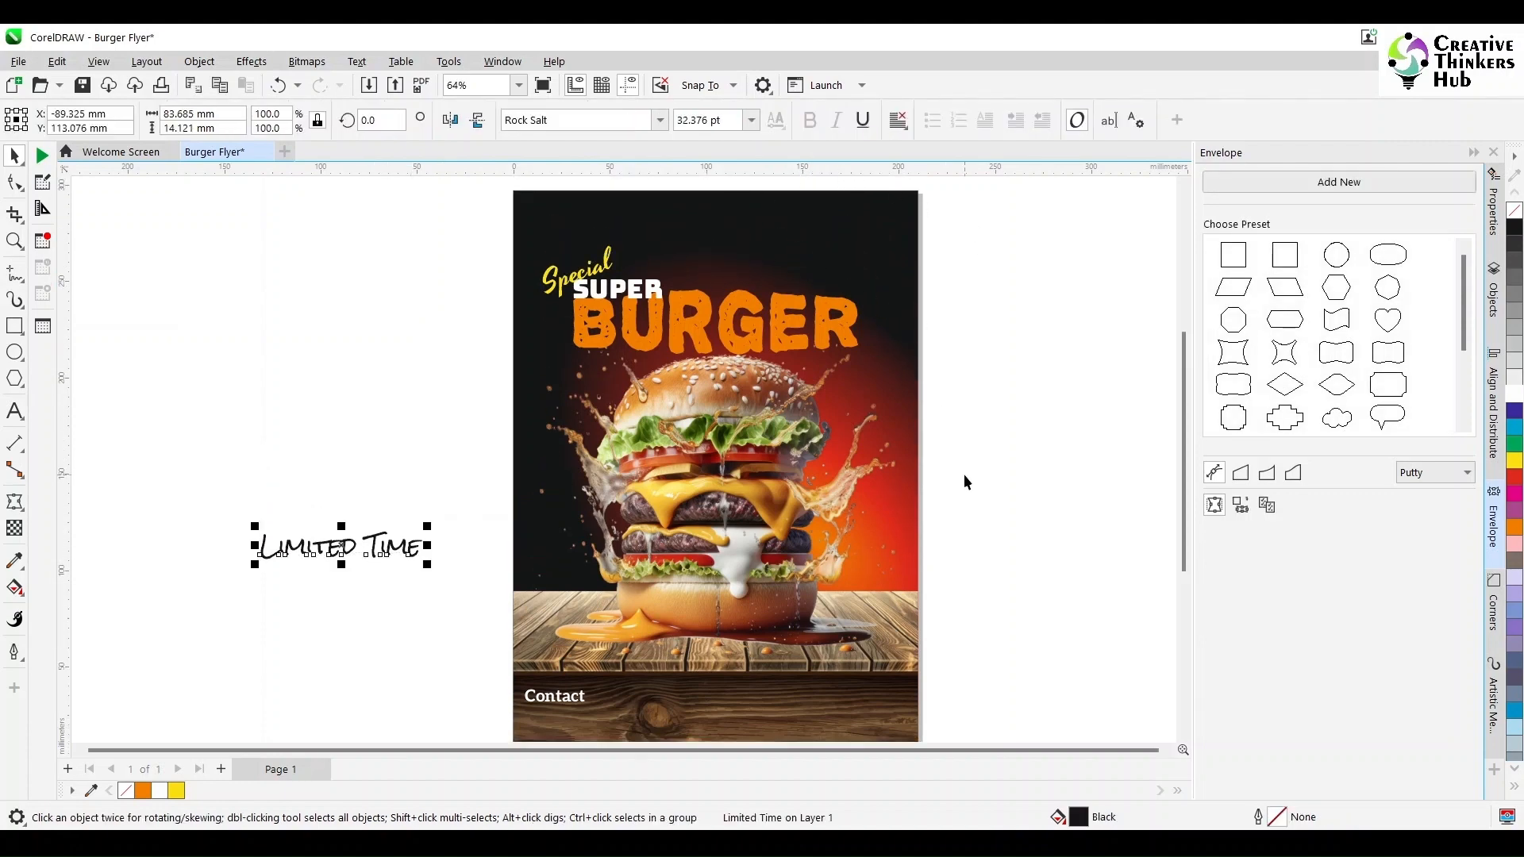
click(833, 326)
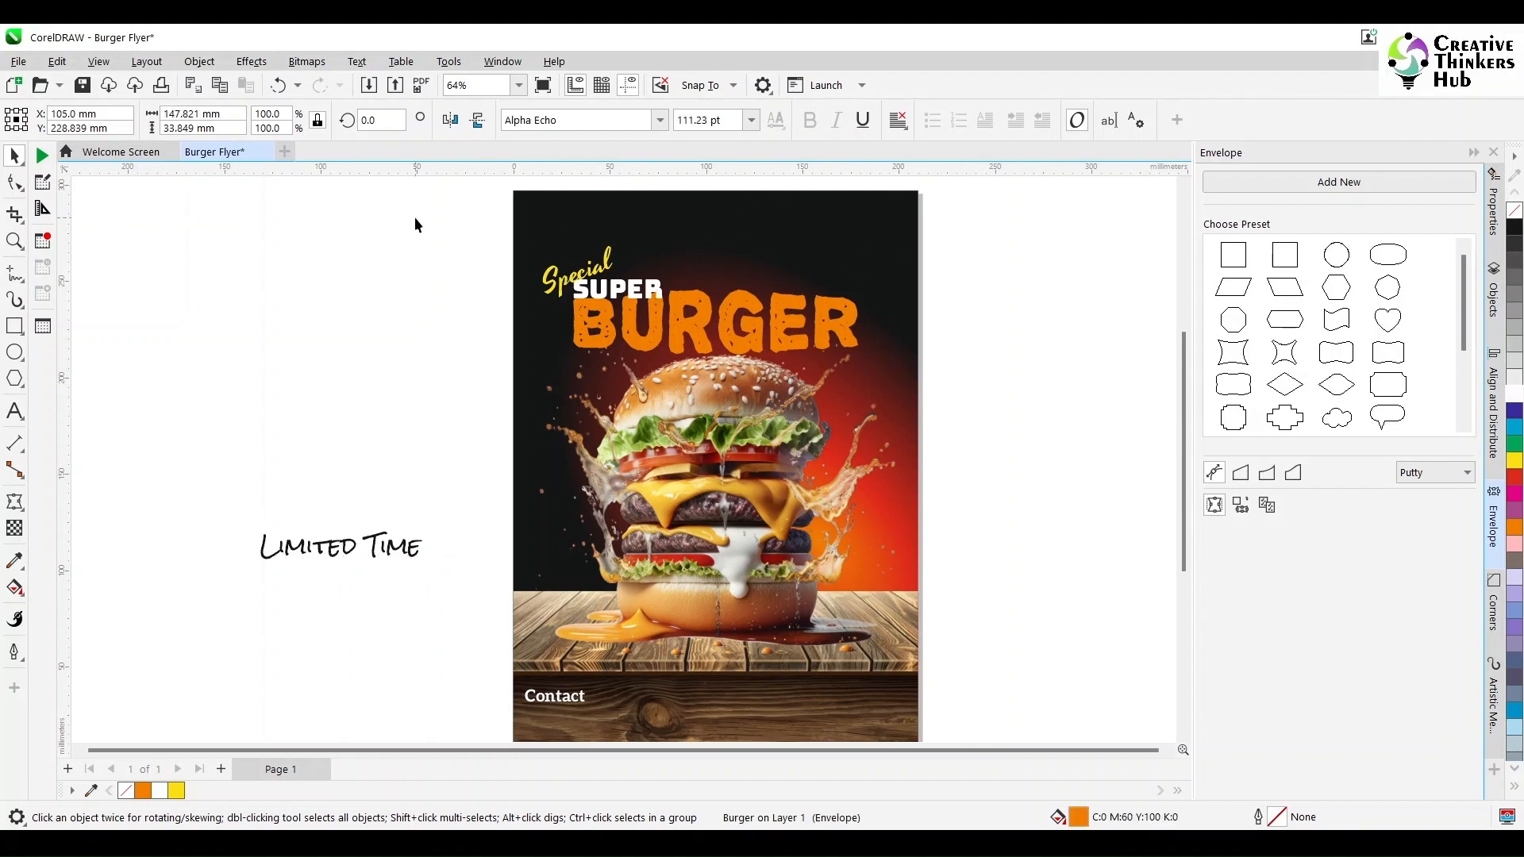
drag(415, 217, 800, 324)
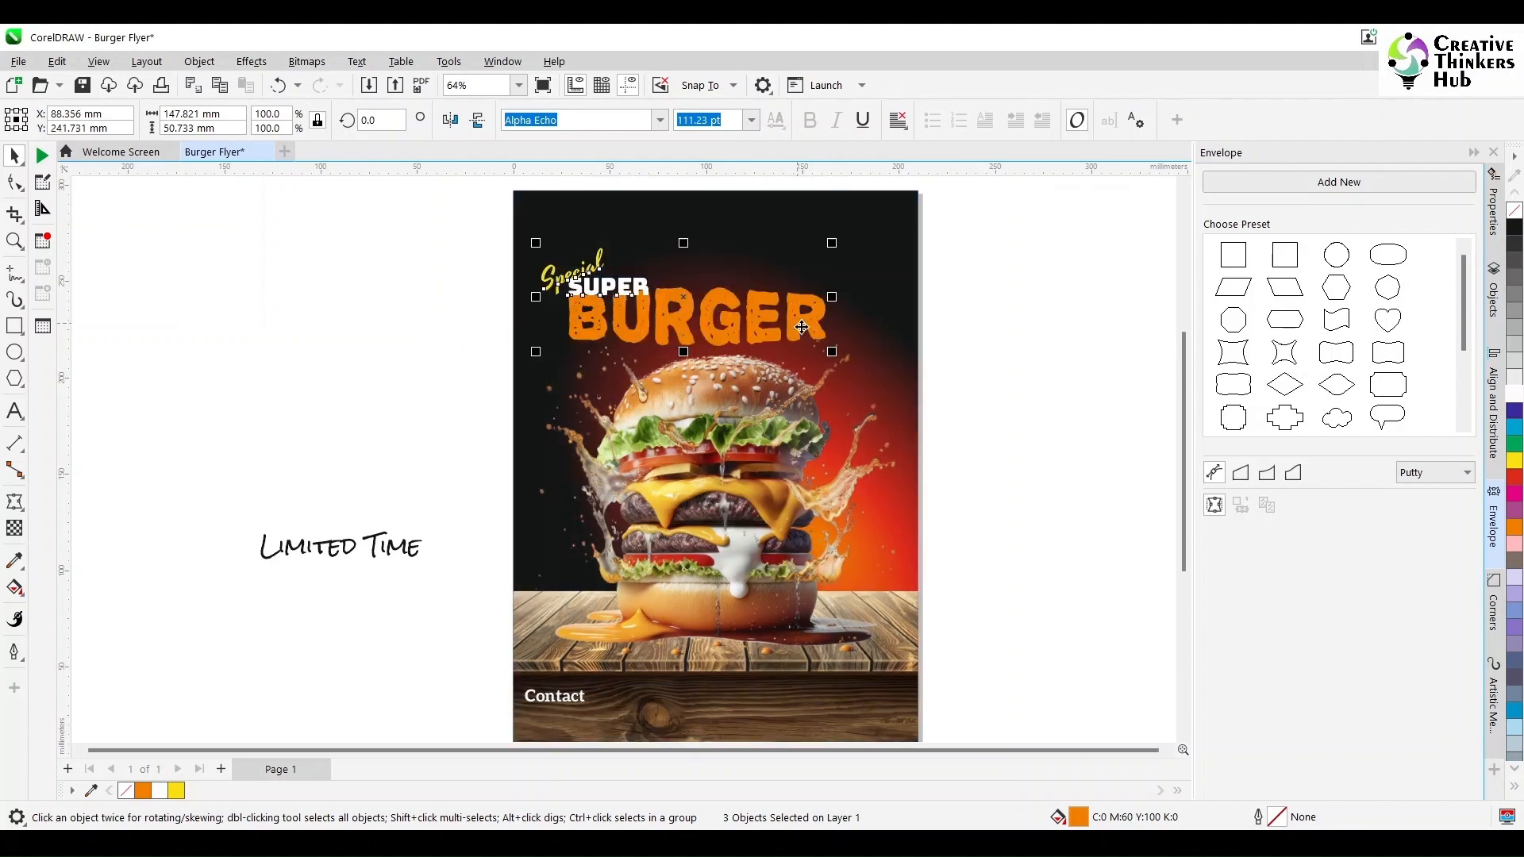
click(993, 334)
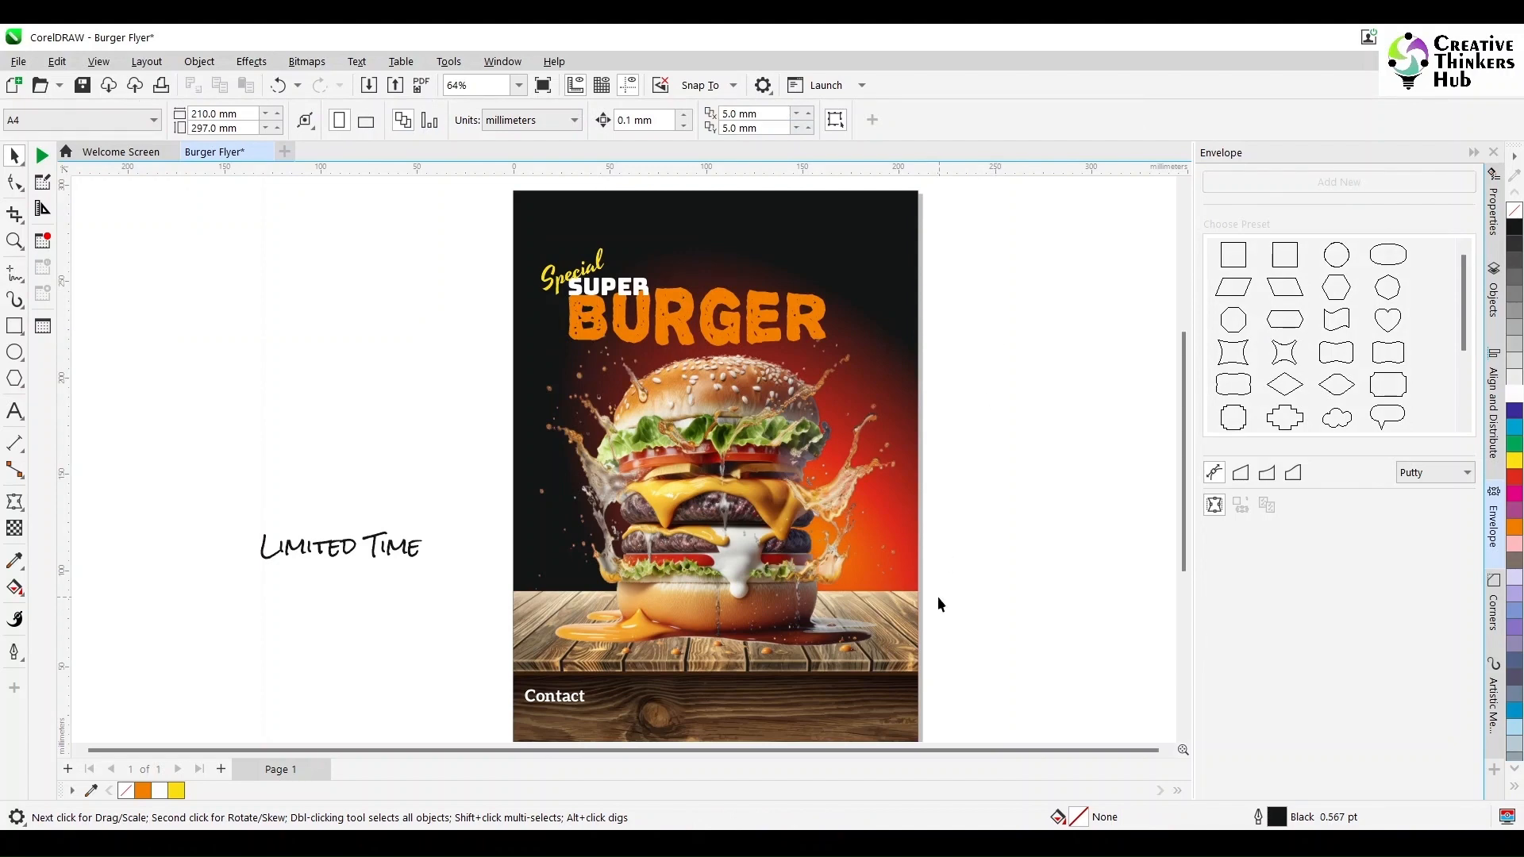
- Switch to the web browser and search Google Images for "free page tear svg"
key(alt+Tab)
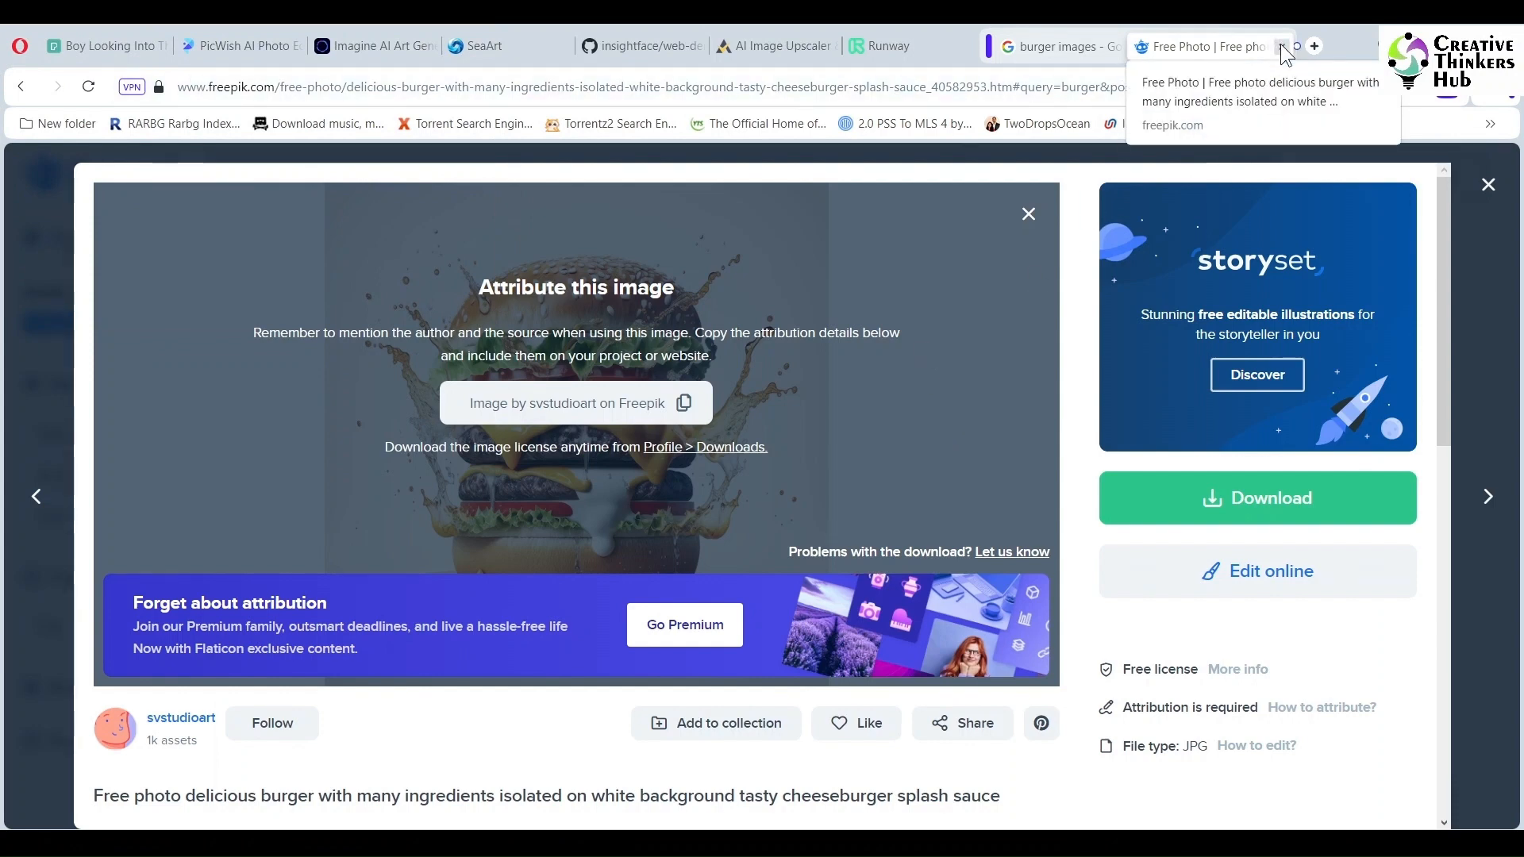
click(1279, 48)
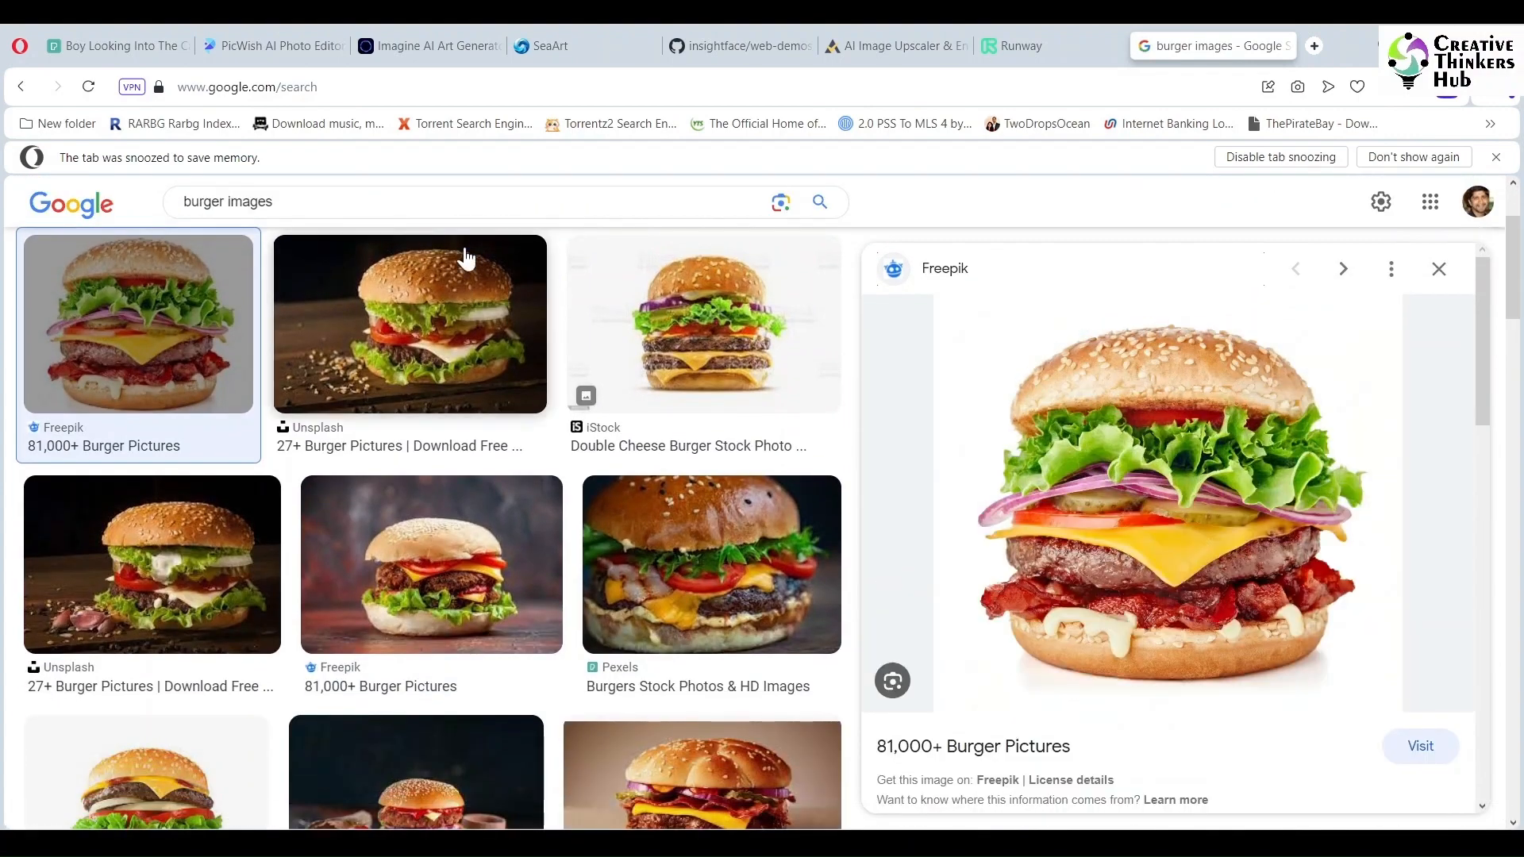
click(367, 197)
key(ctrl+a)
text(free page )
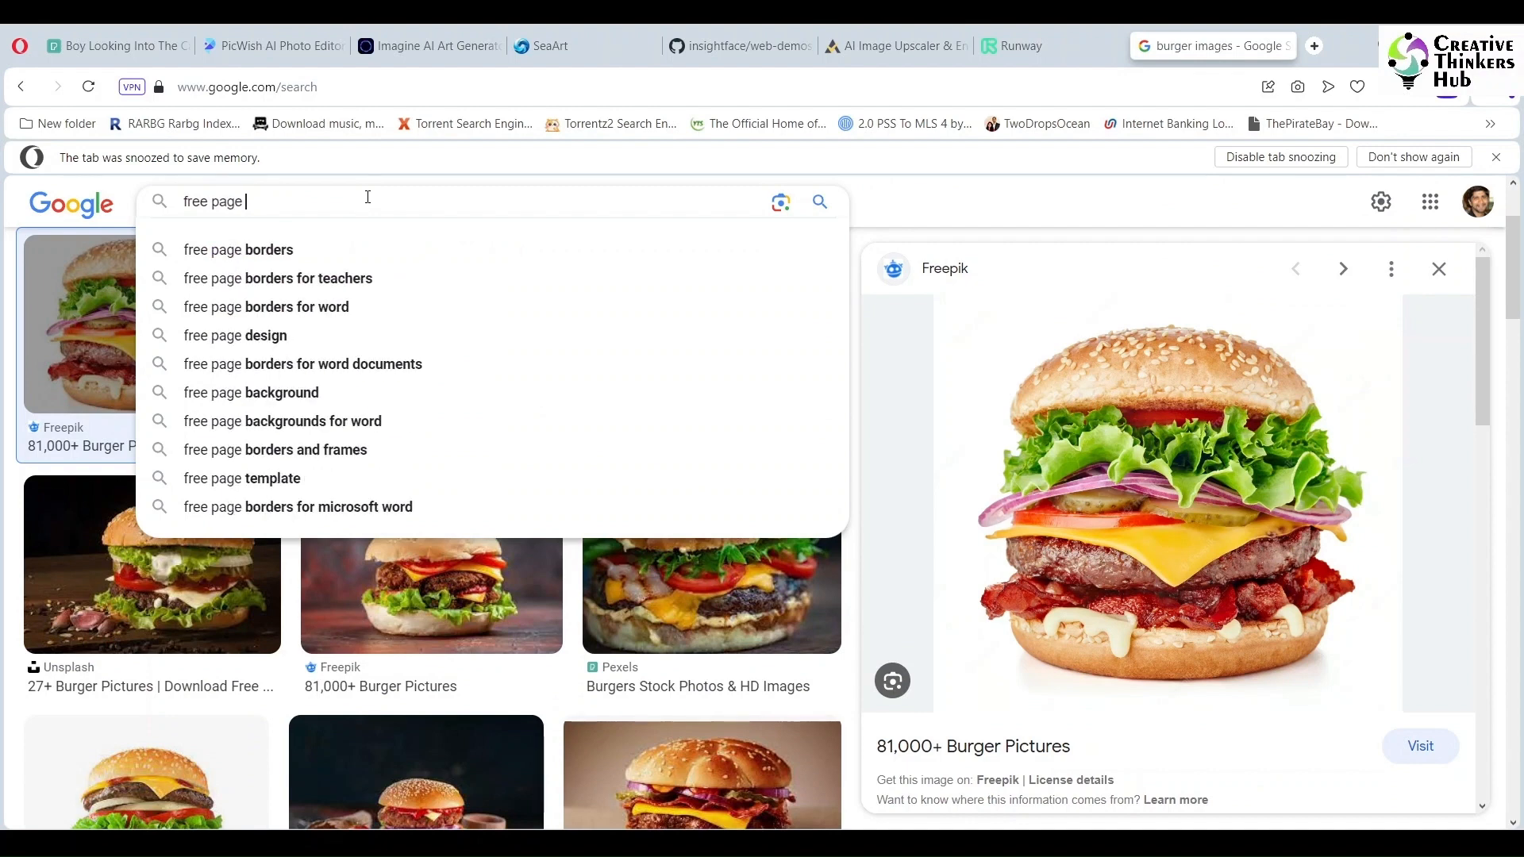
text(tear svg)
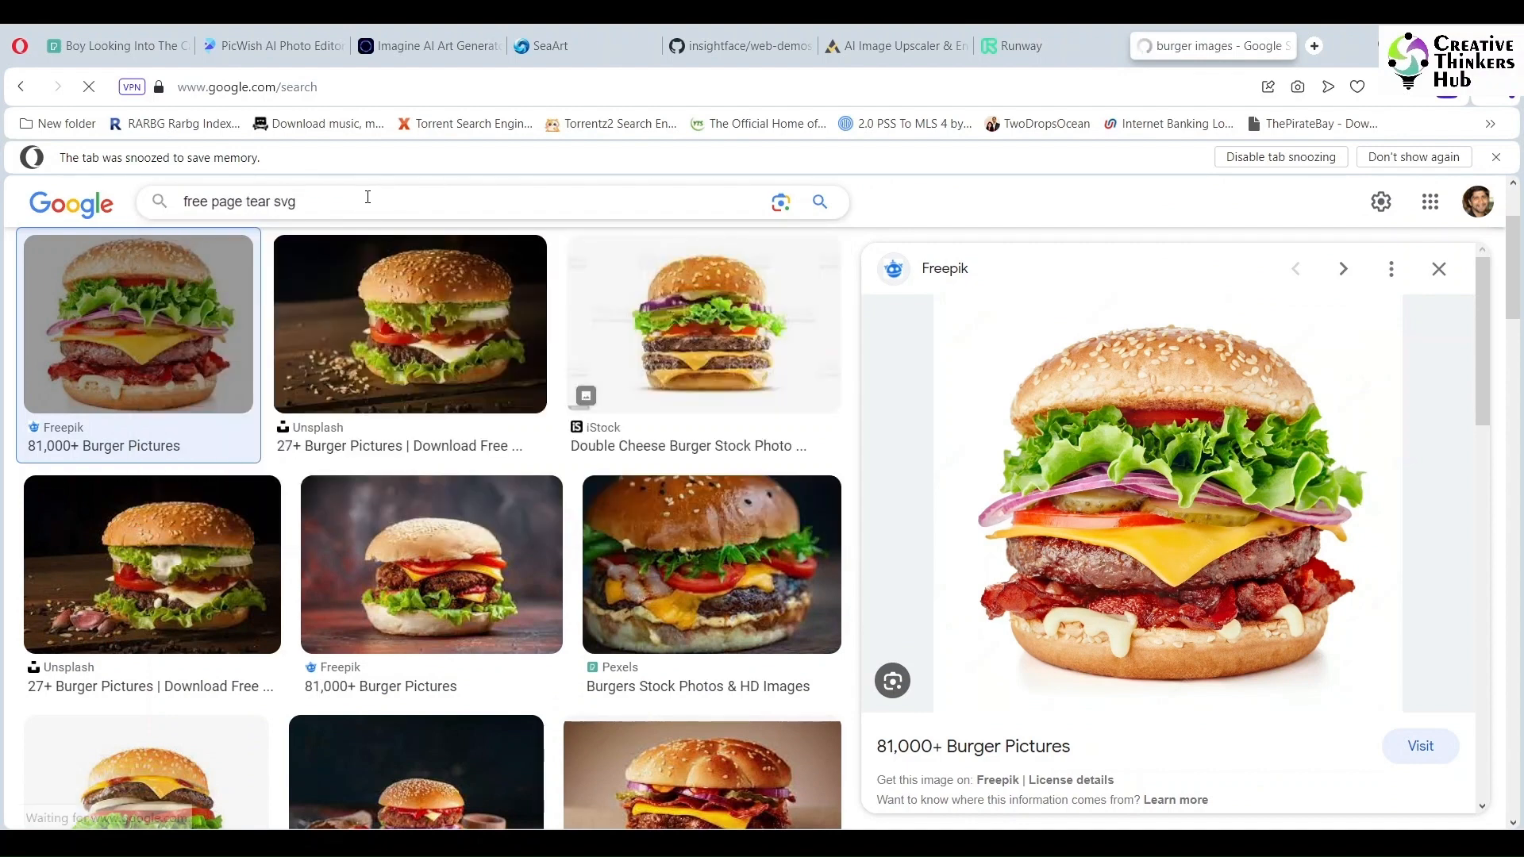
key(Return)
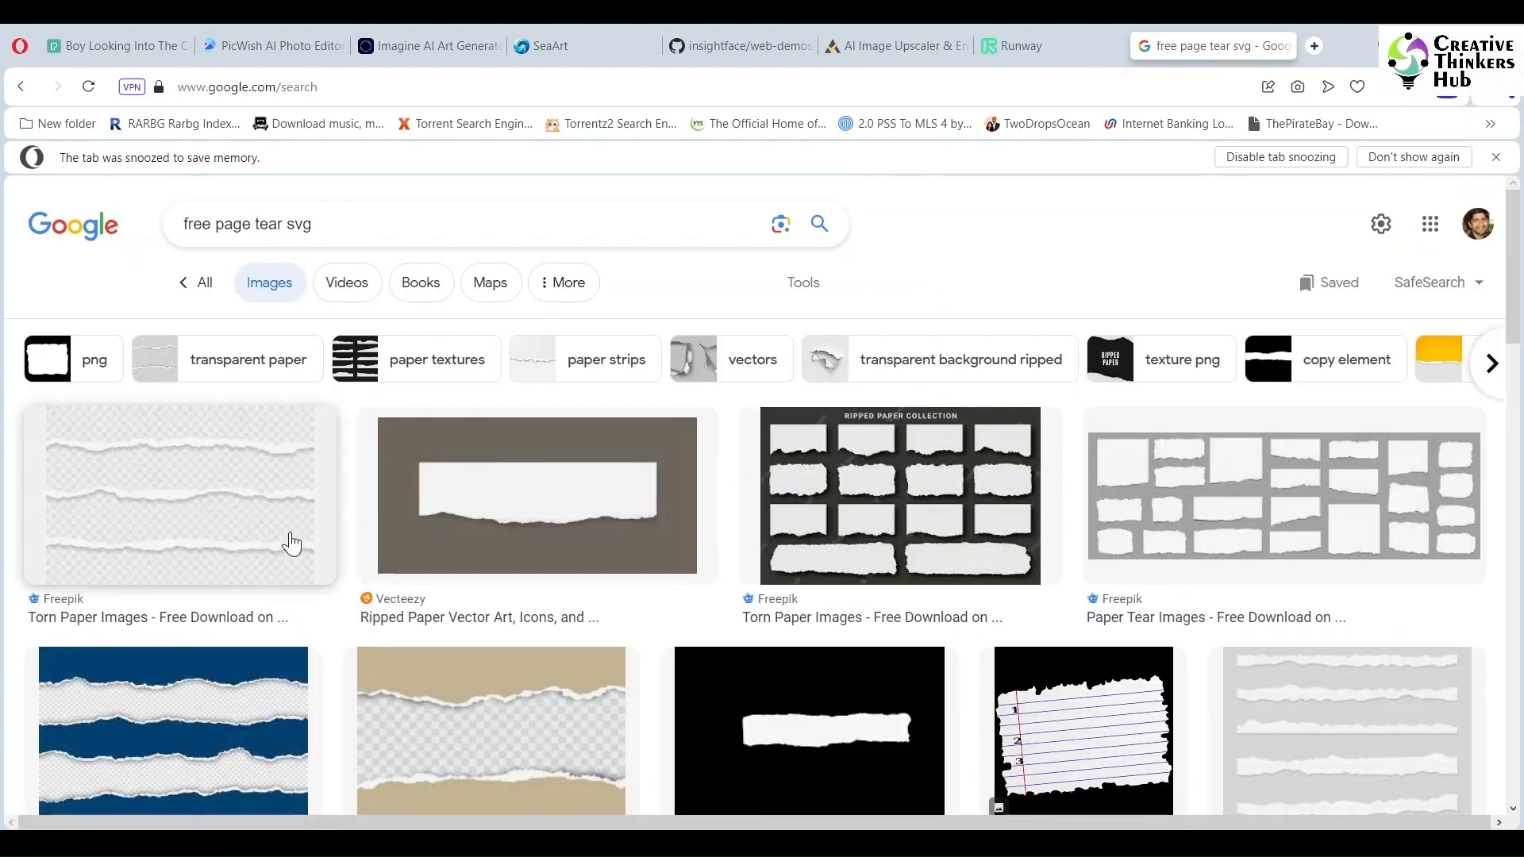
- Open the first torn paper image result and visit its Freepik page
click(212, 497)
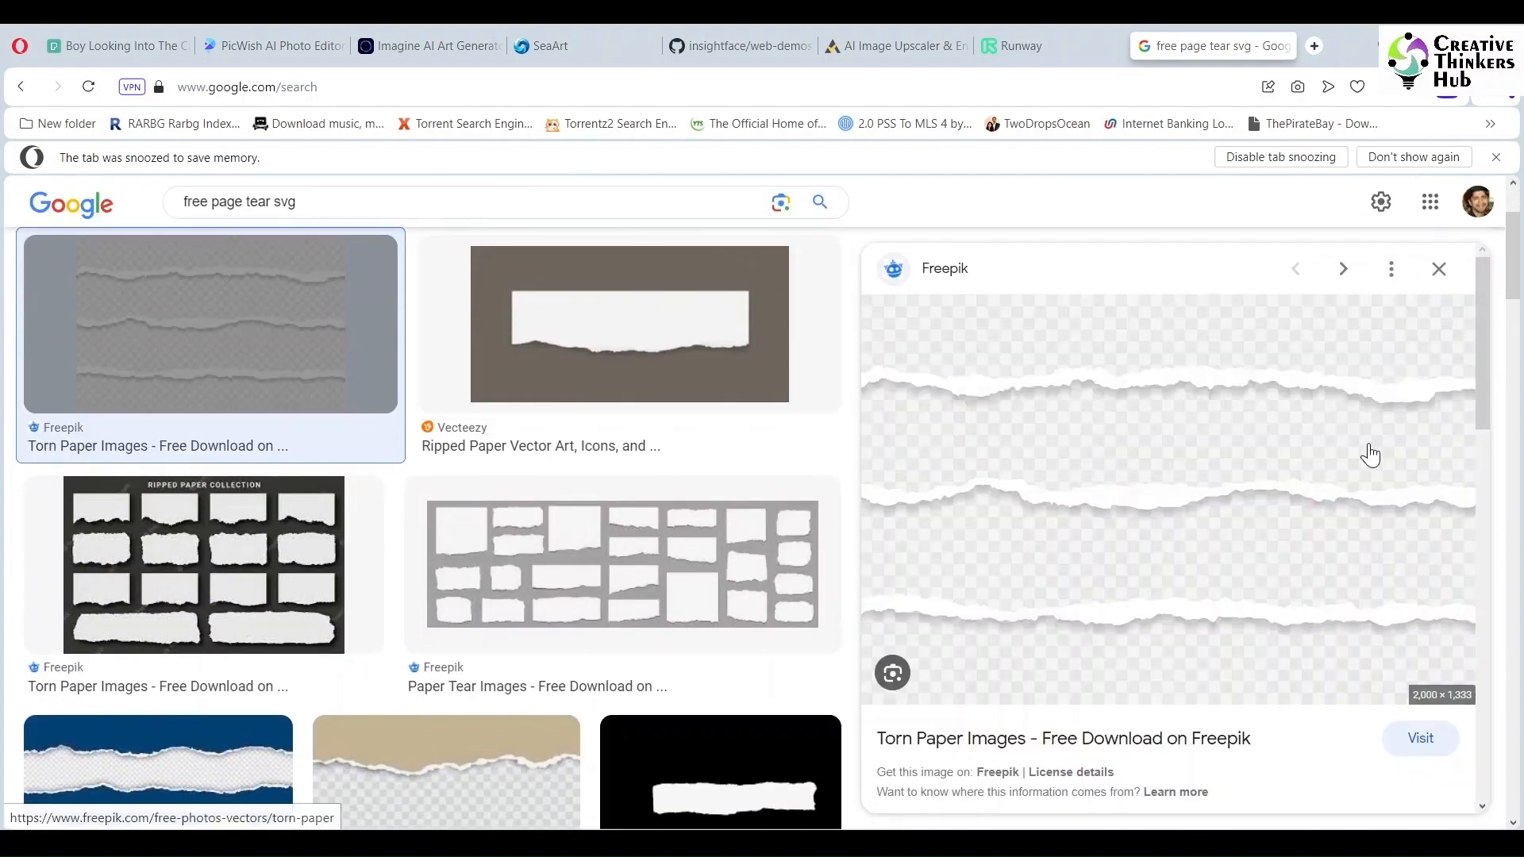
scroll(1231, 505, down, 3)
scroll(1234, 505, up, 1)
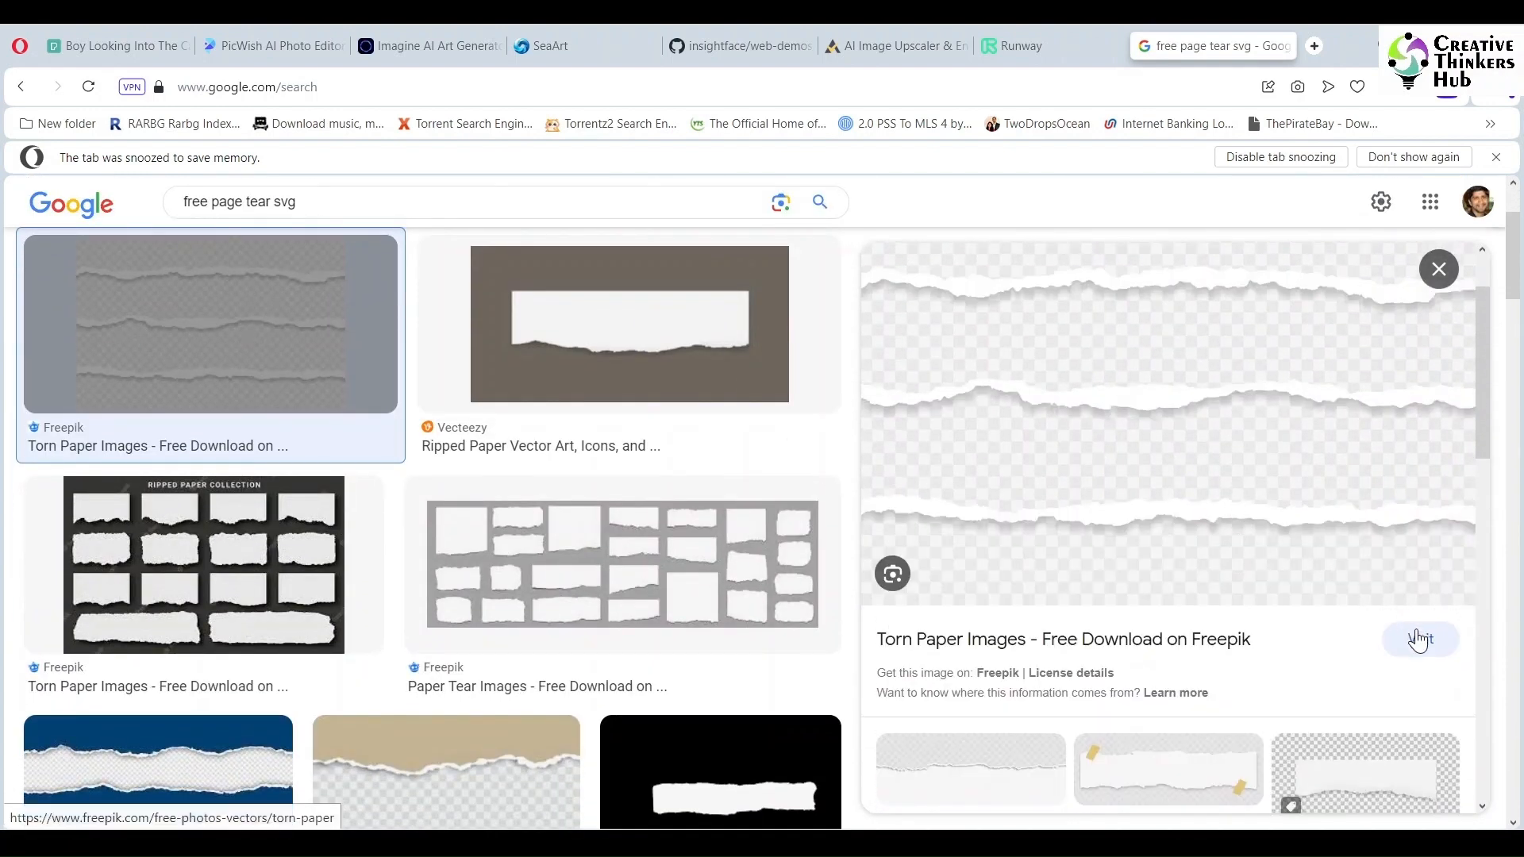
click(1420, 634)
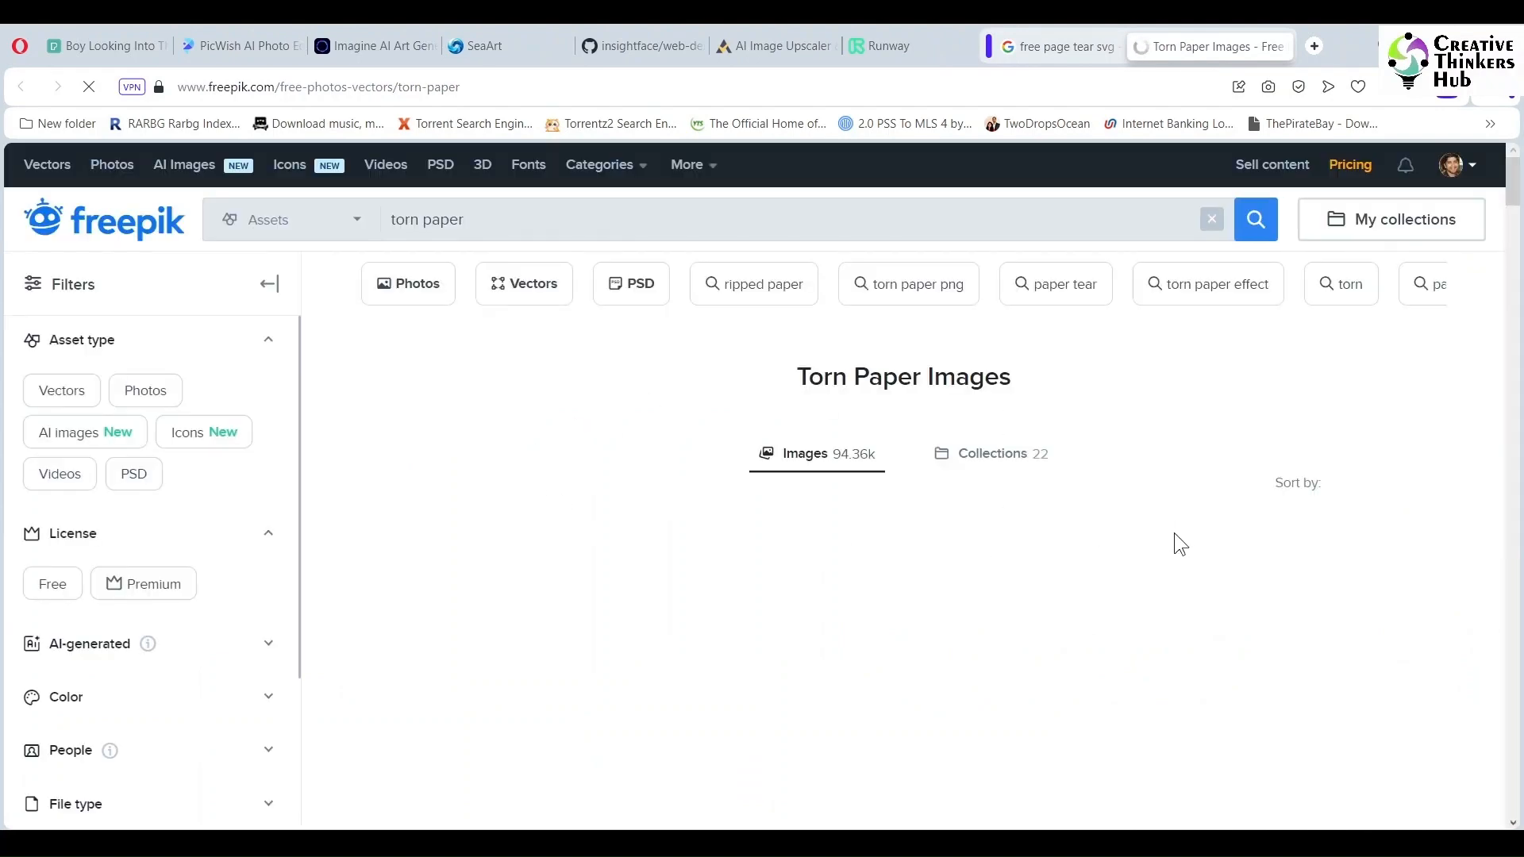
- Download the free brown torn paper on transparent background vector from Freepik
scroll(1176, 543, down, 2)
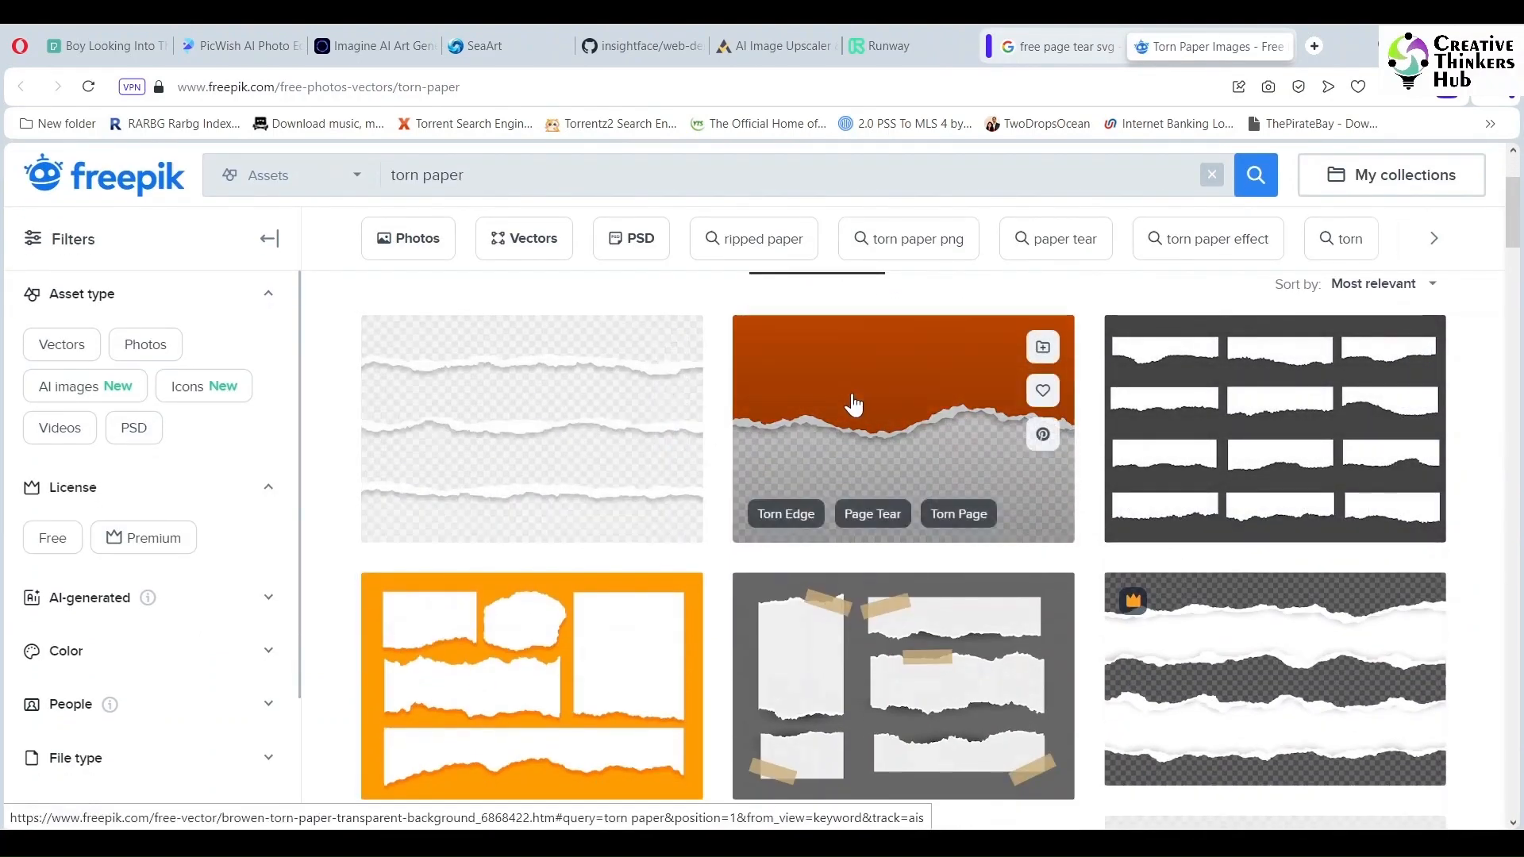
click(850, 397)
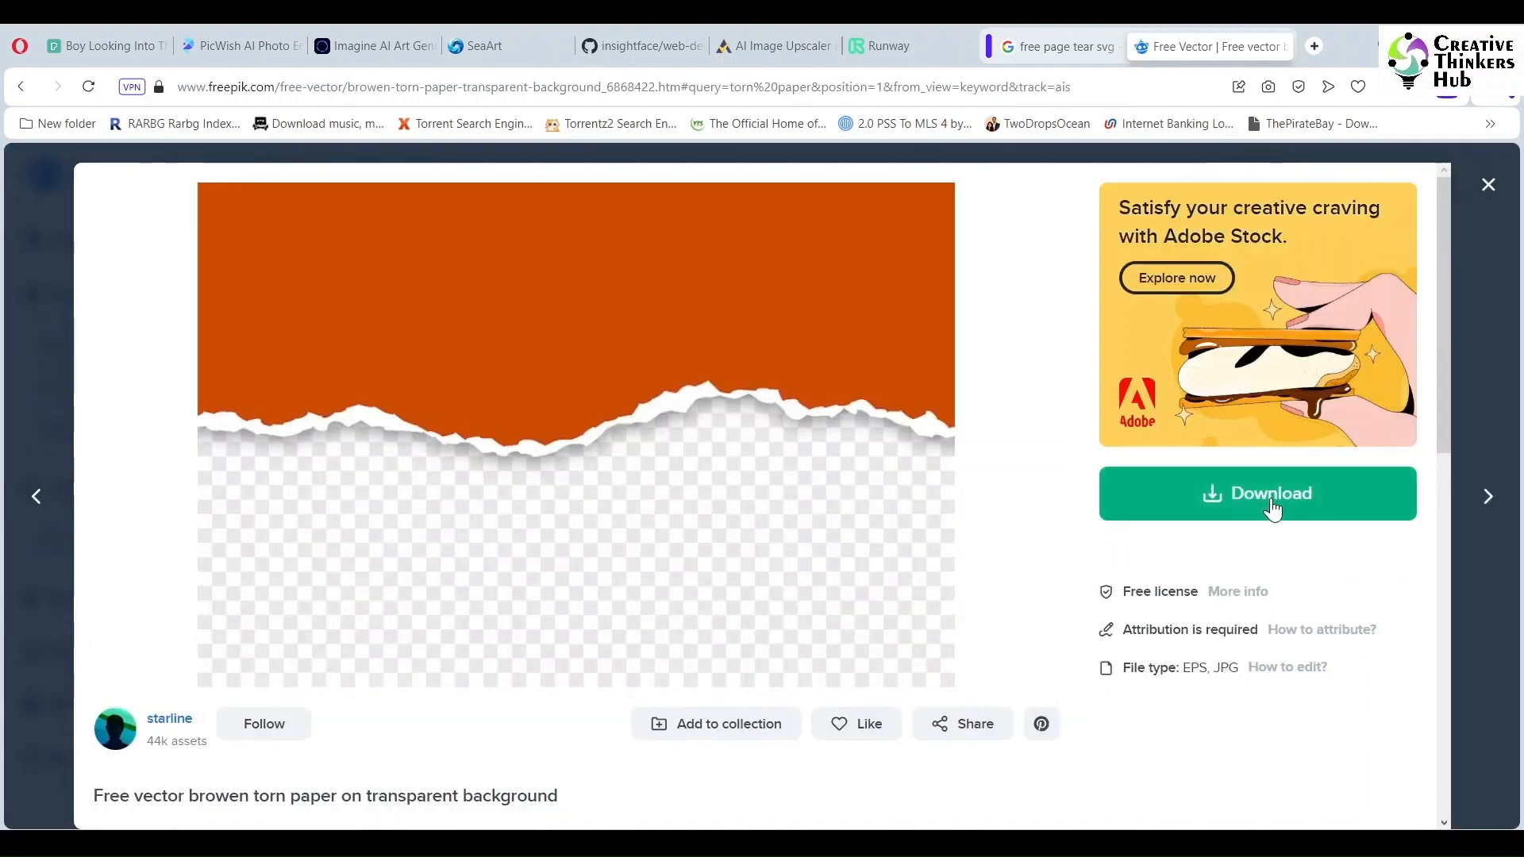
click(1272, 508)
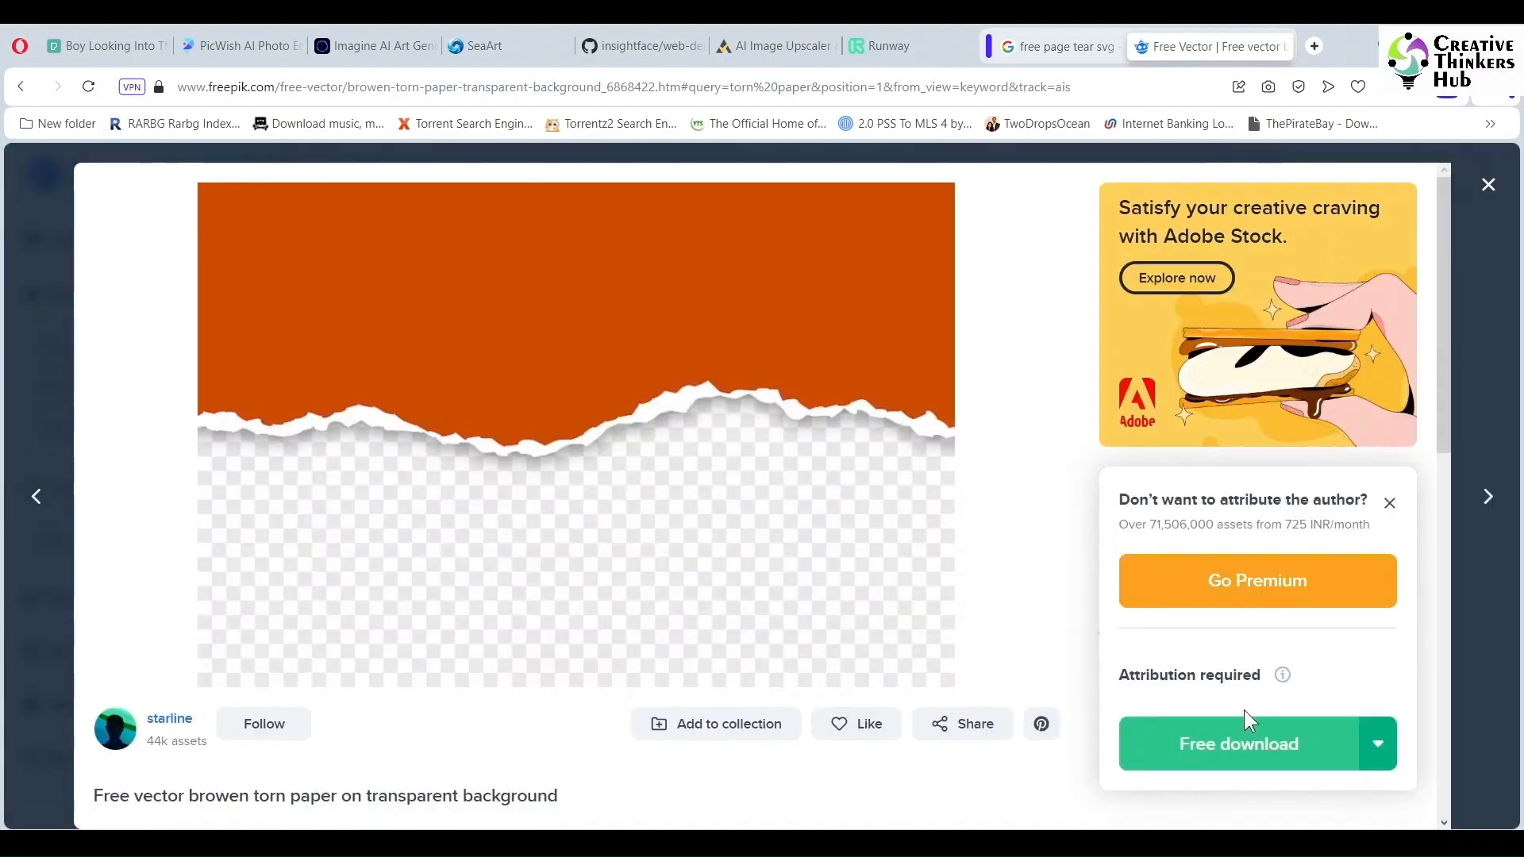
click(1231, 738)
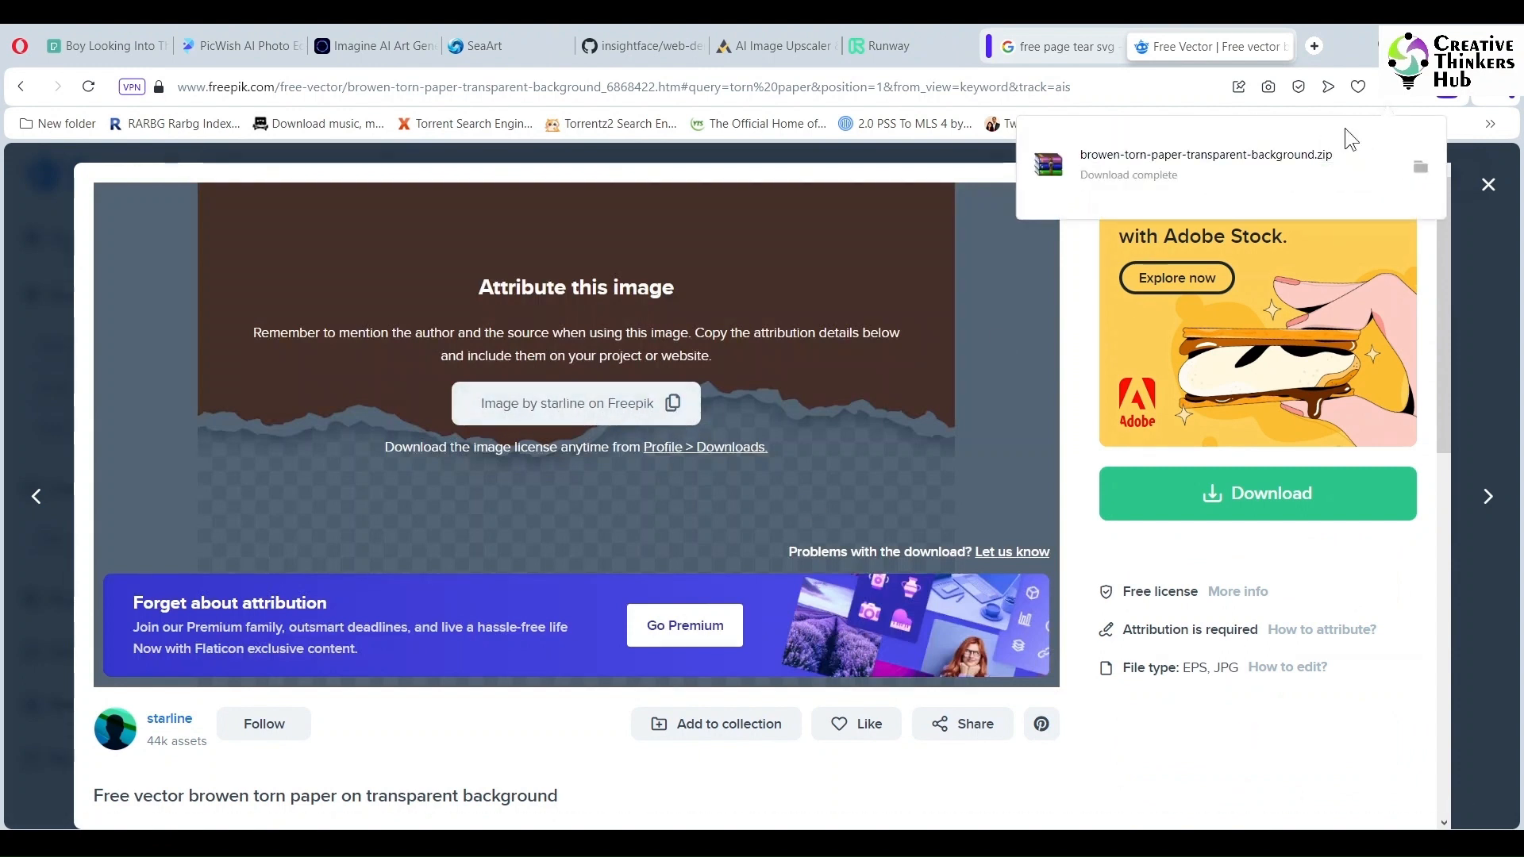
- Open the downloaded torn paper zip archive and open its 23481.eps file in CorelDRAW
click(1416, 169)
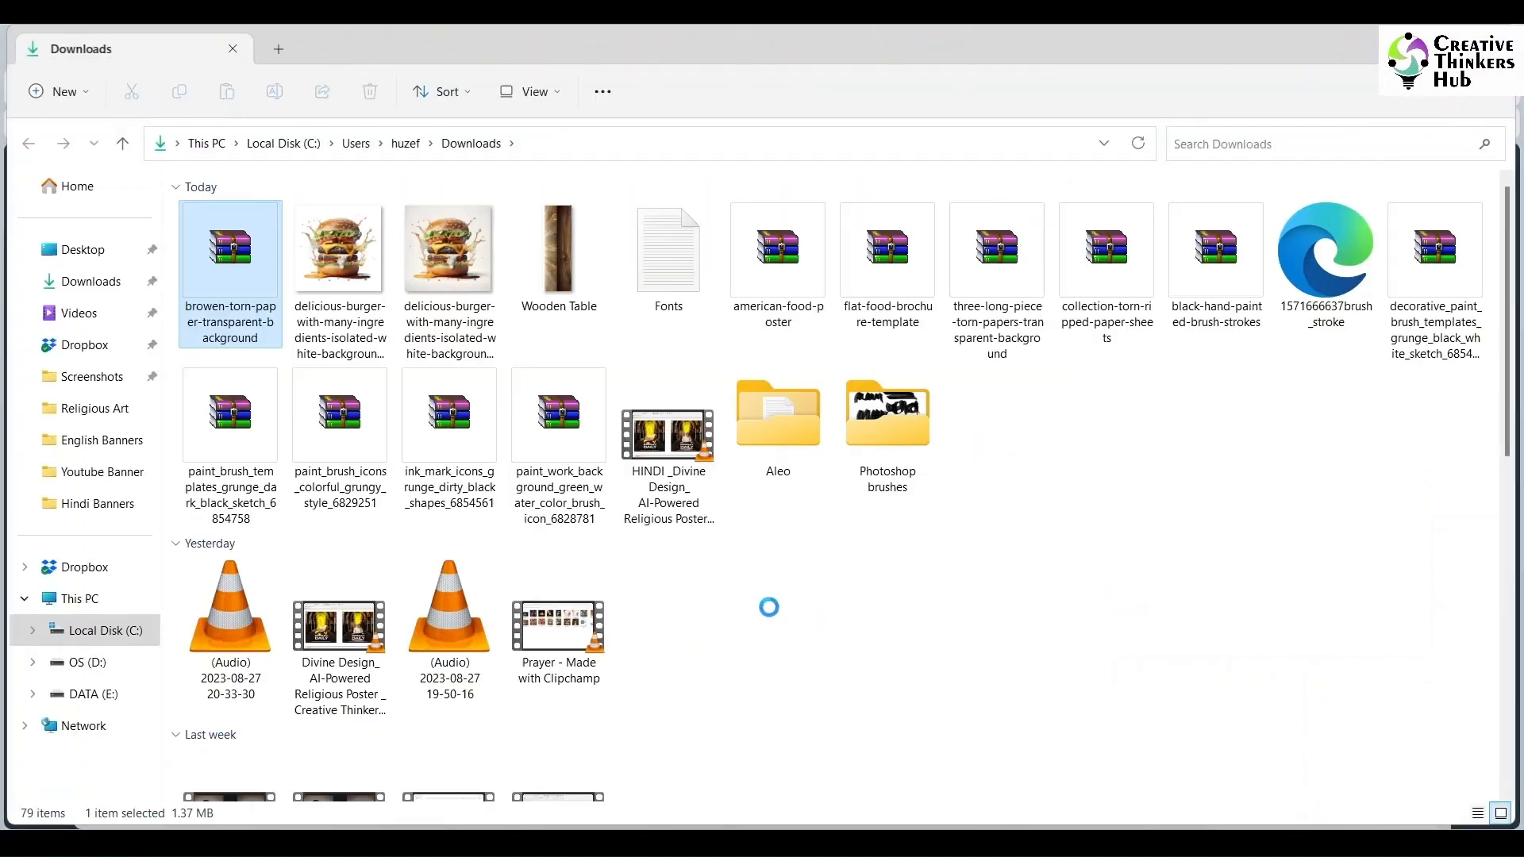
double_click(235, 251)
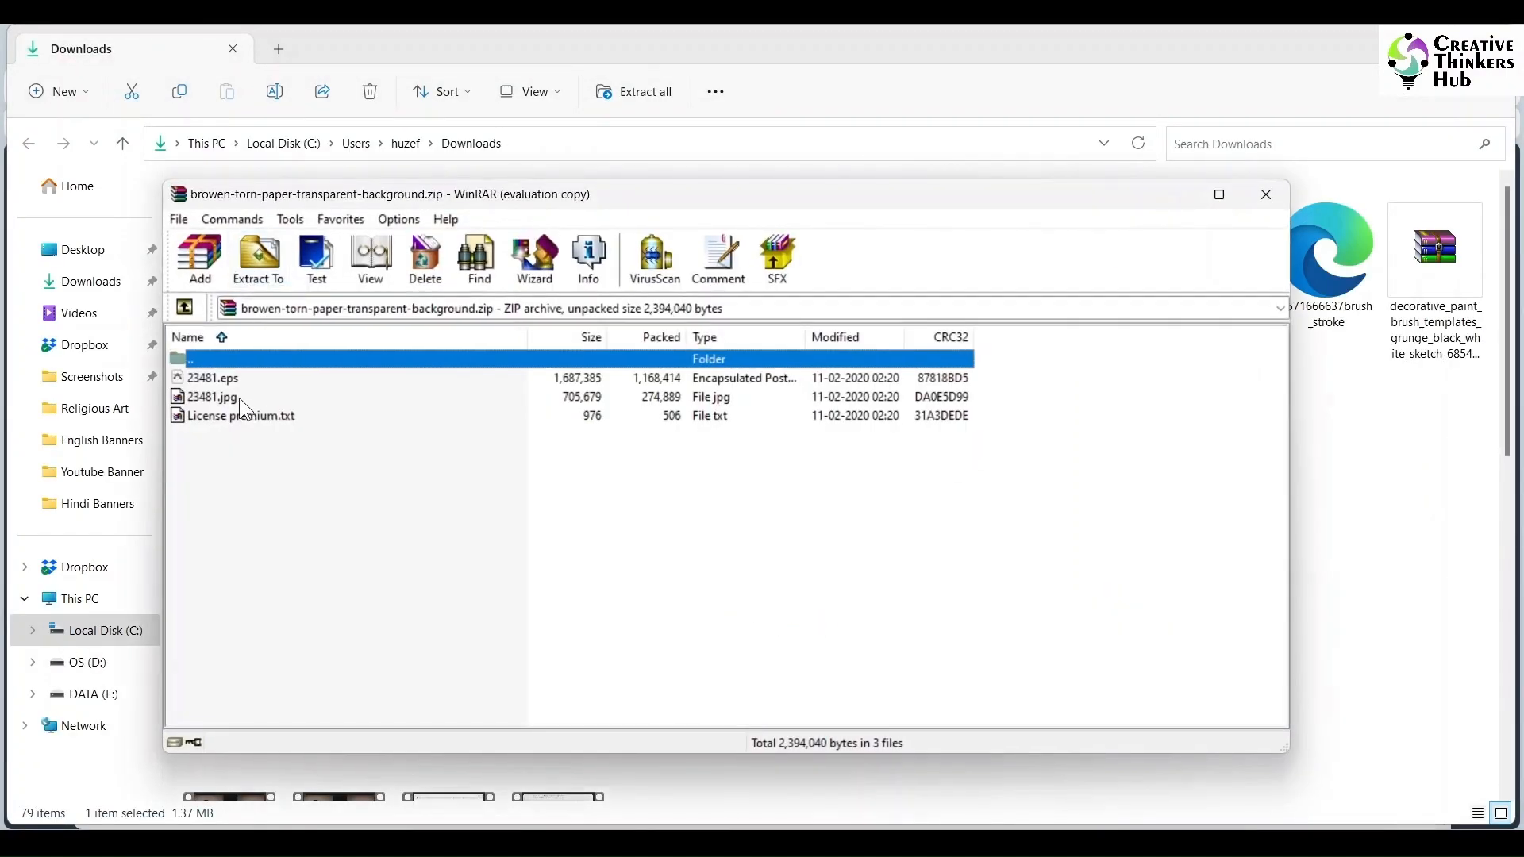
click(805, 479)
click(229, 381)
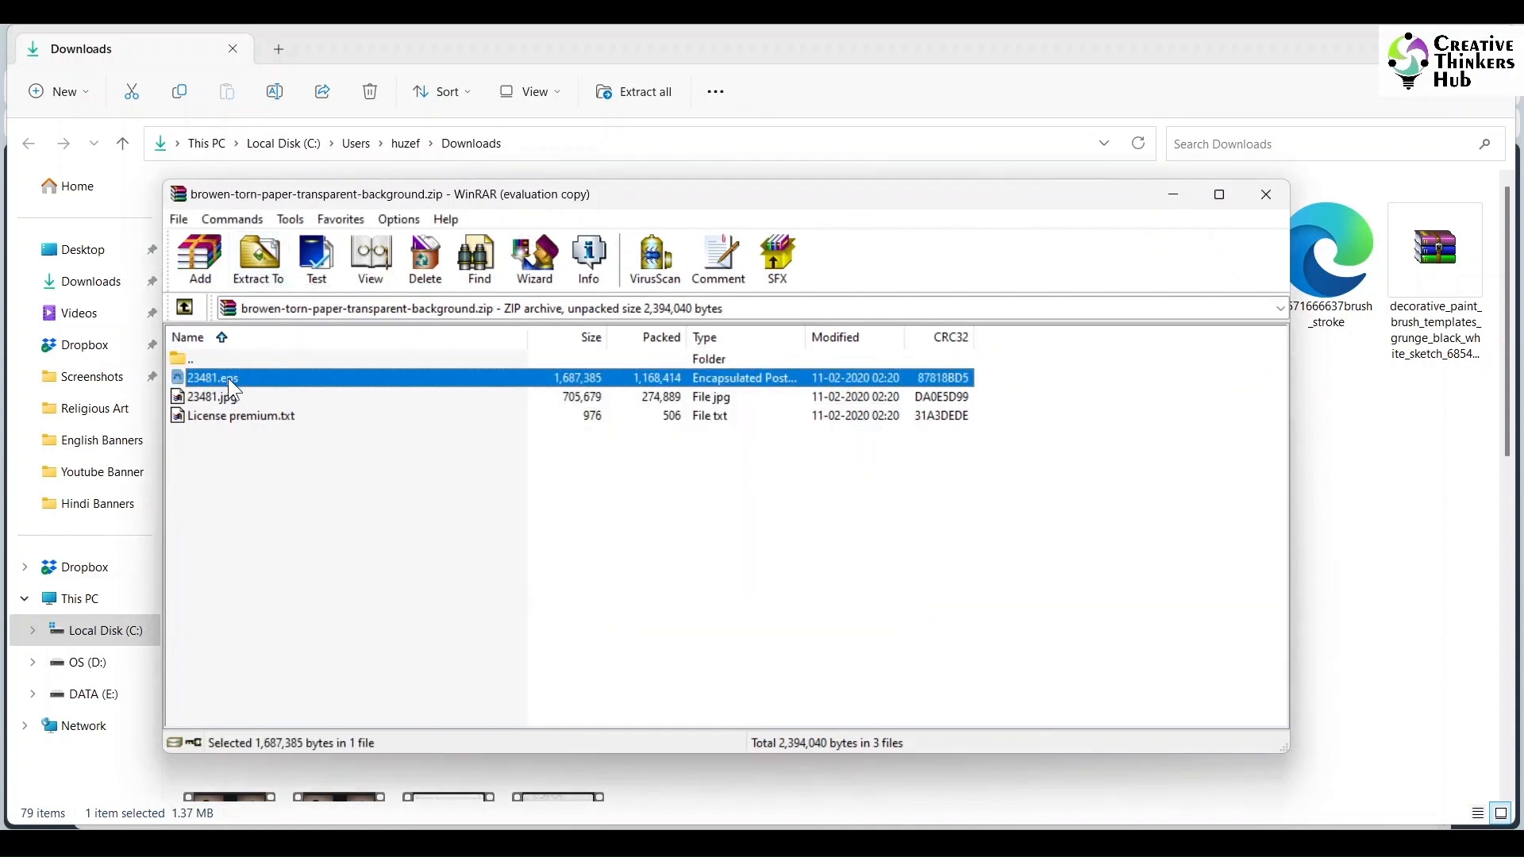
double_click(227, 377)
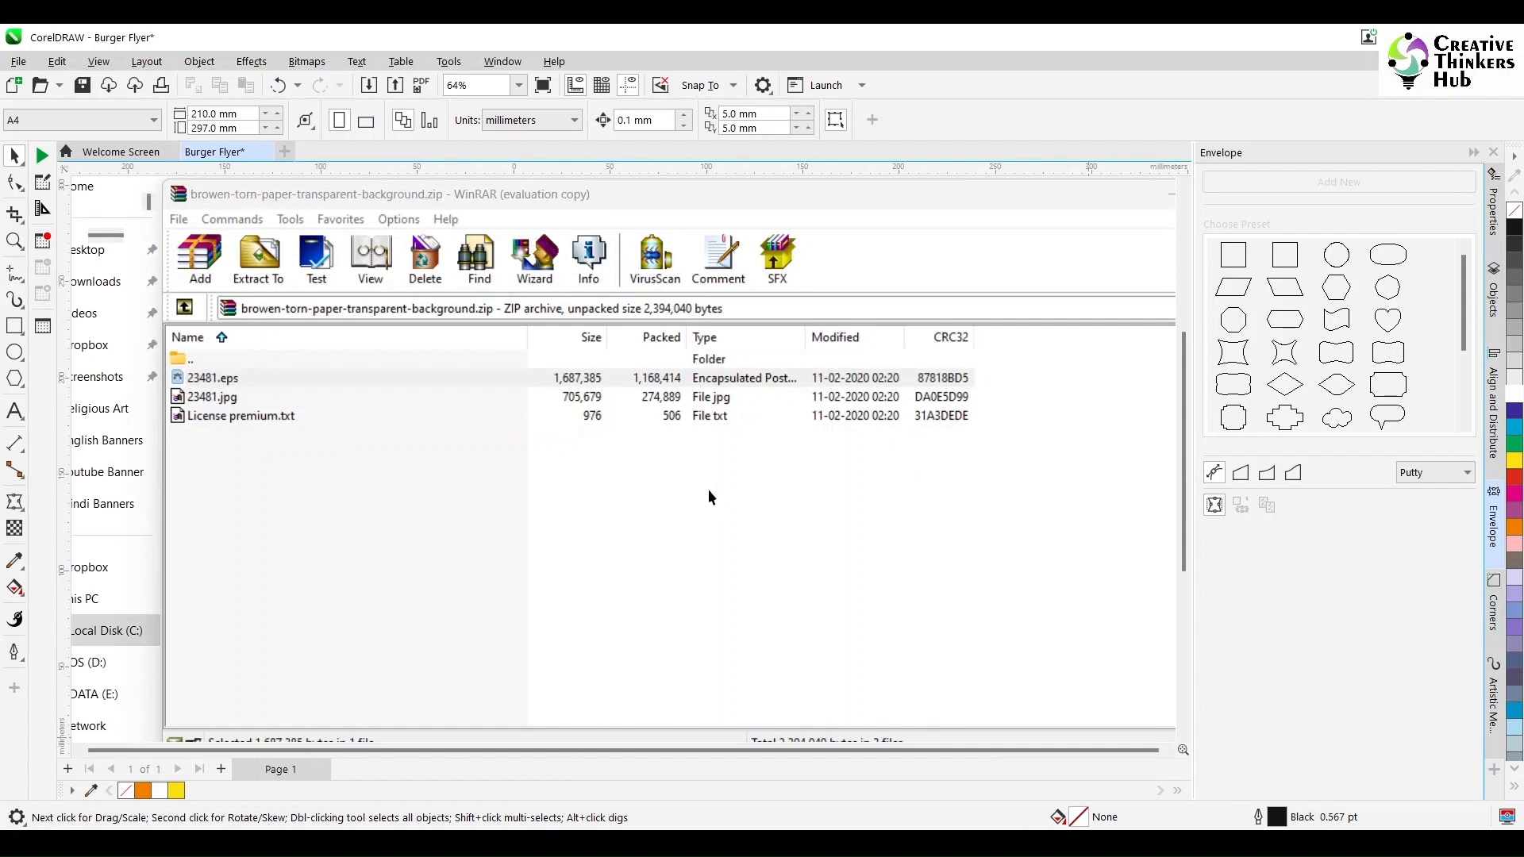
click(763, 511)
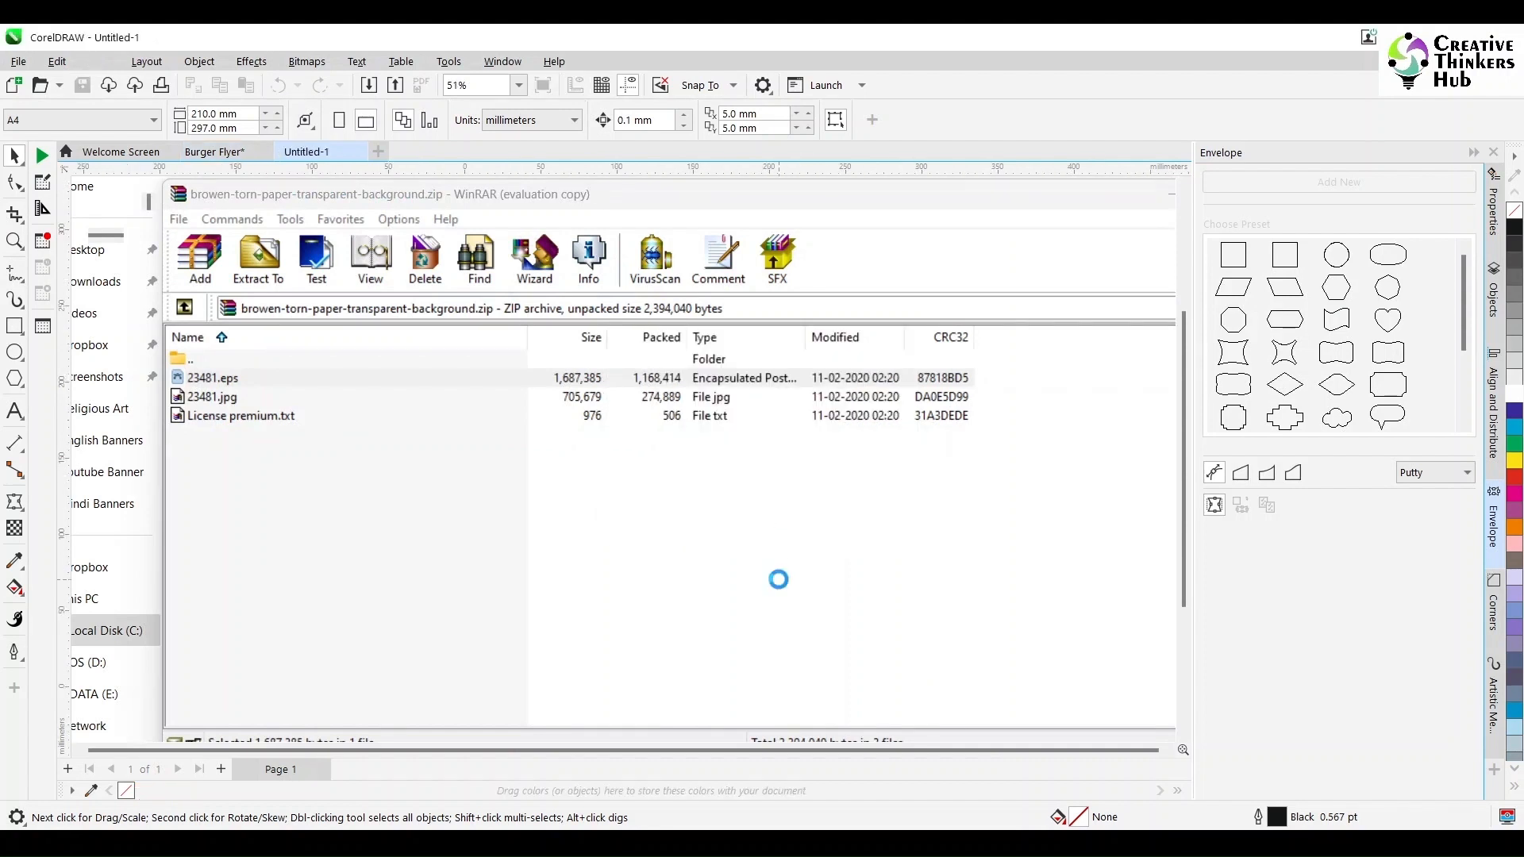
drag(443, 585, 786, 450)
click(711, 499)
drag(711, 500, 468, 516)
right_click(453, 520)
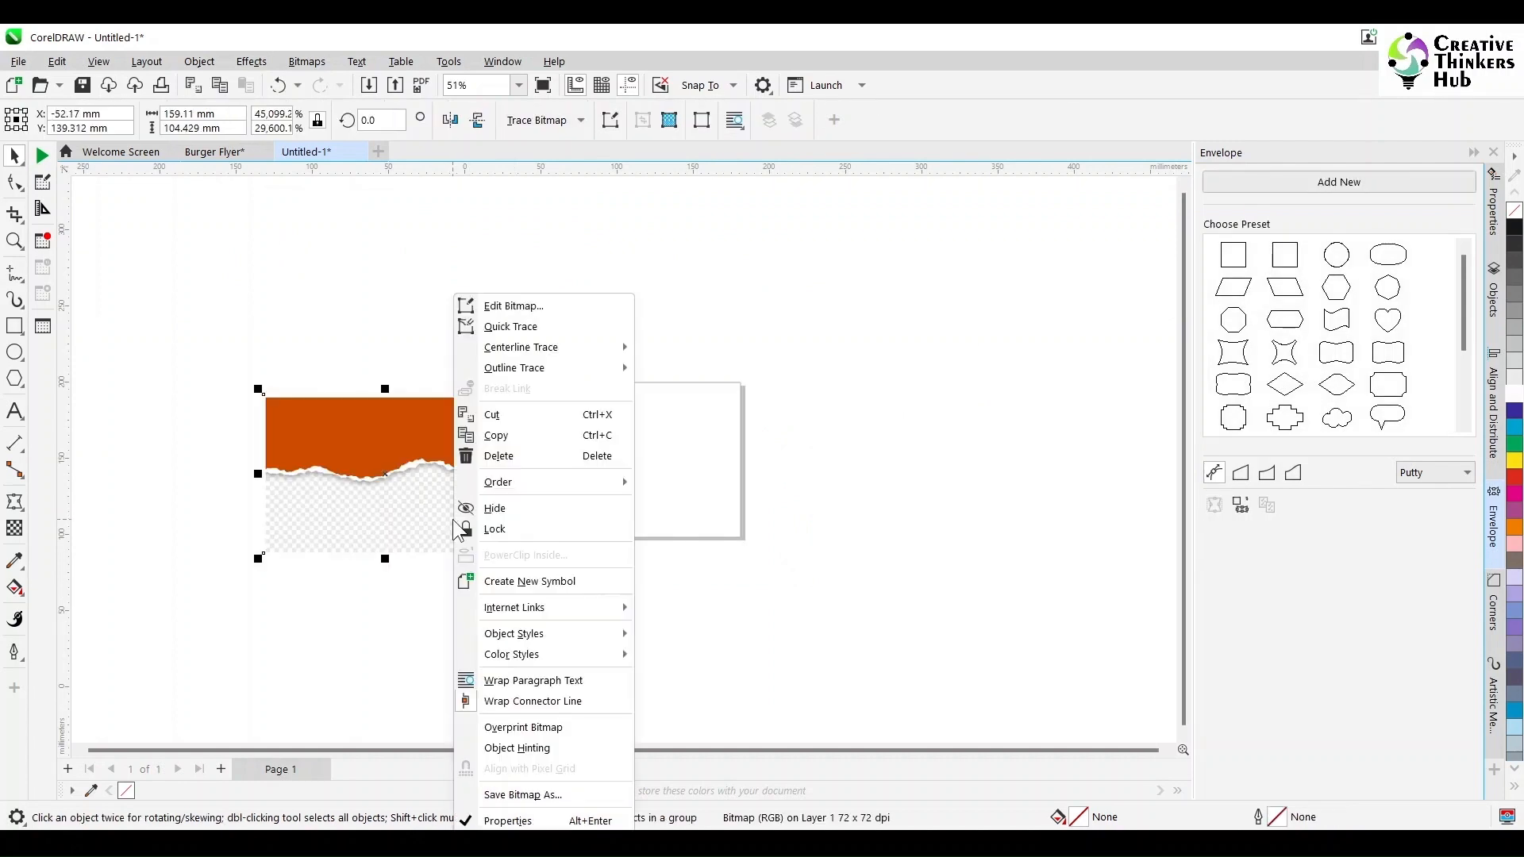
click(410, 525)
drag(410, 526, 426, 524)
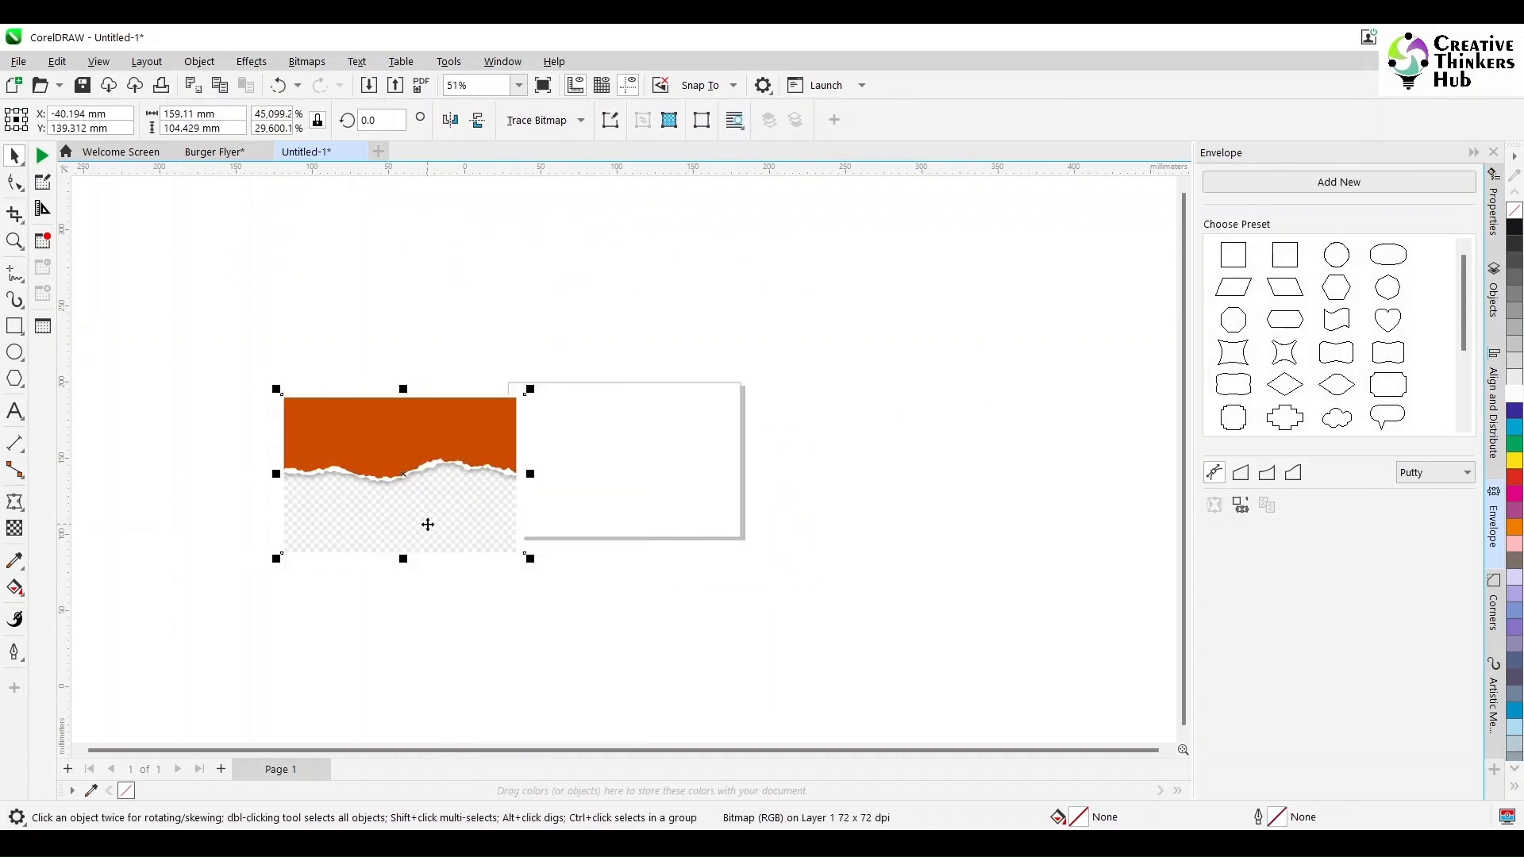
key(ctrl+z)
key(ctrl+z)
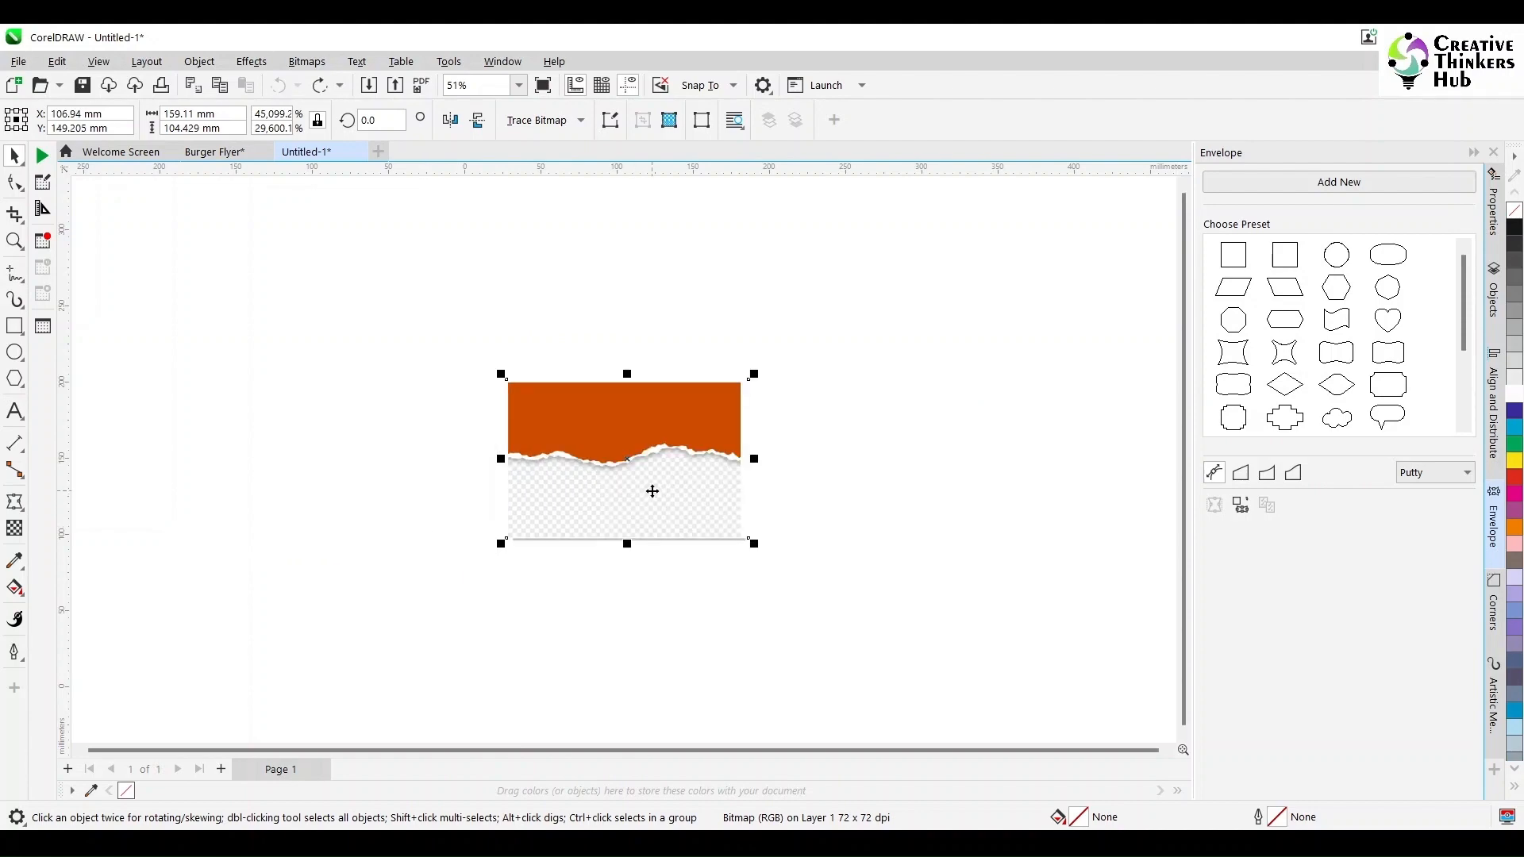
scroll(652, 491, up, 4)
key(Delete)
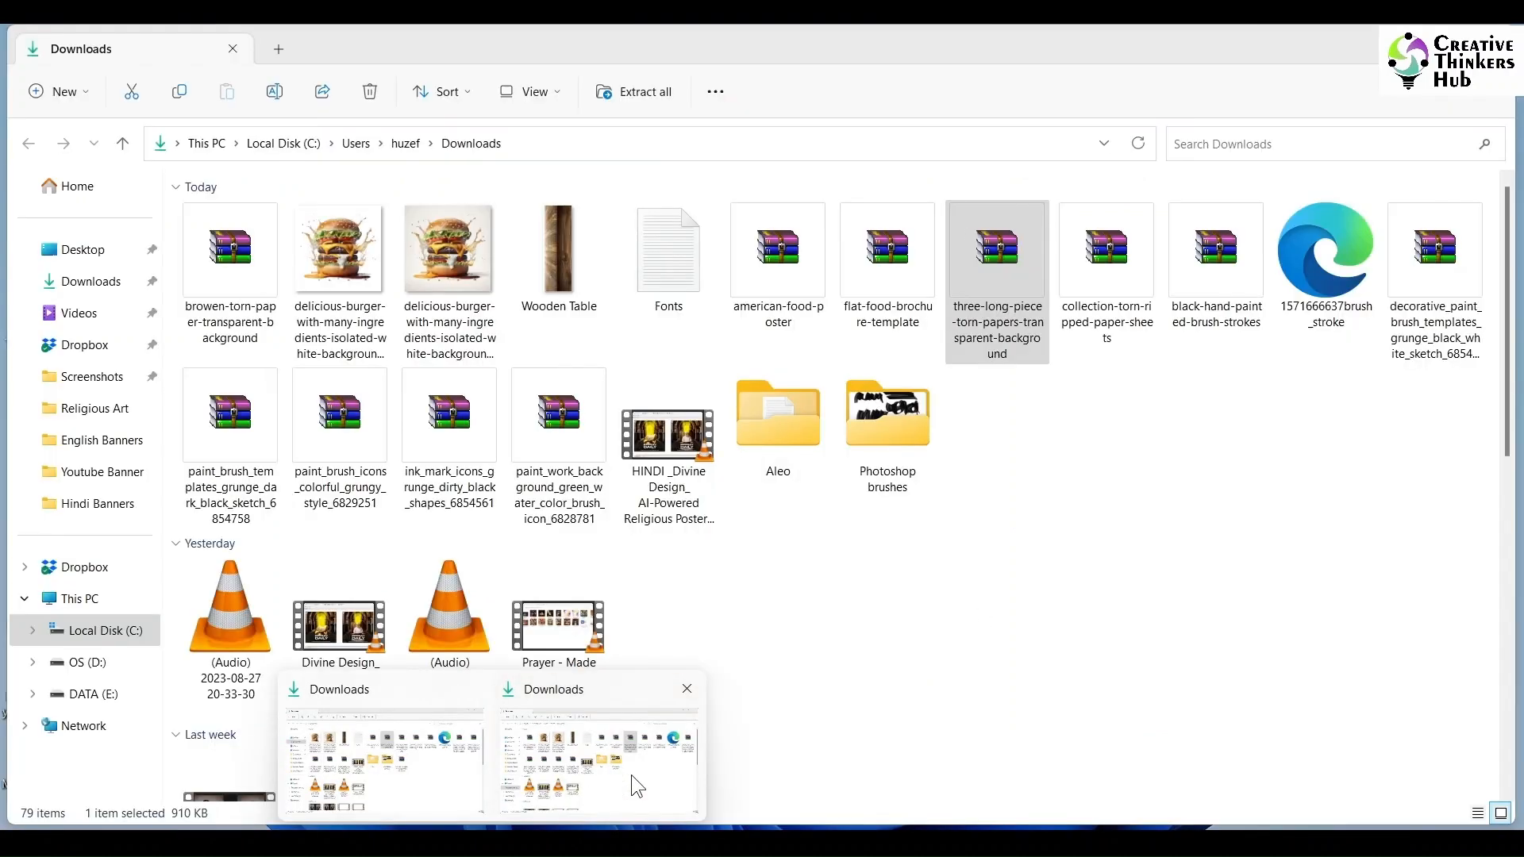
- Extract the brown torn paper zip archive into its own folder in Downloads
click(630, 775)
double_click(240, 290)
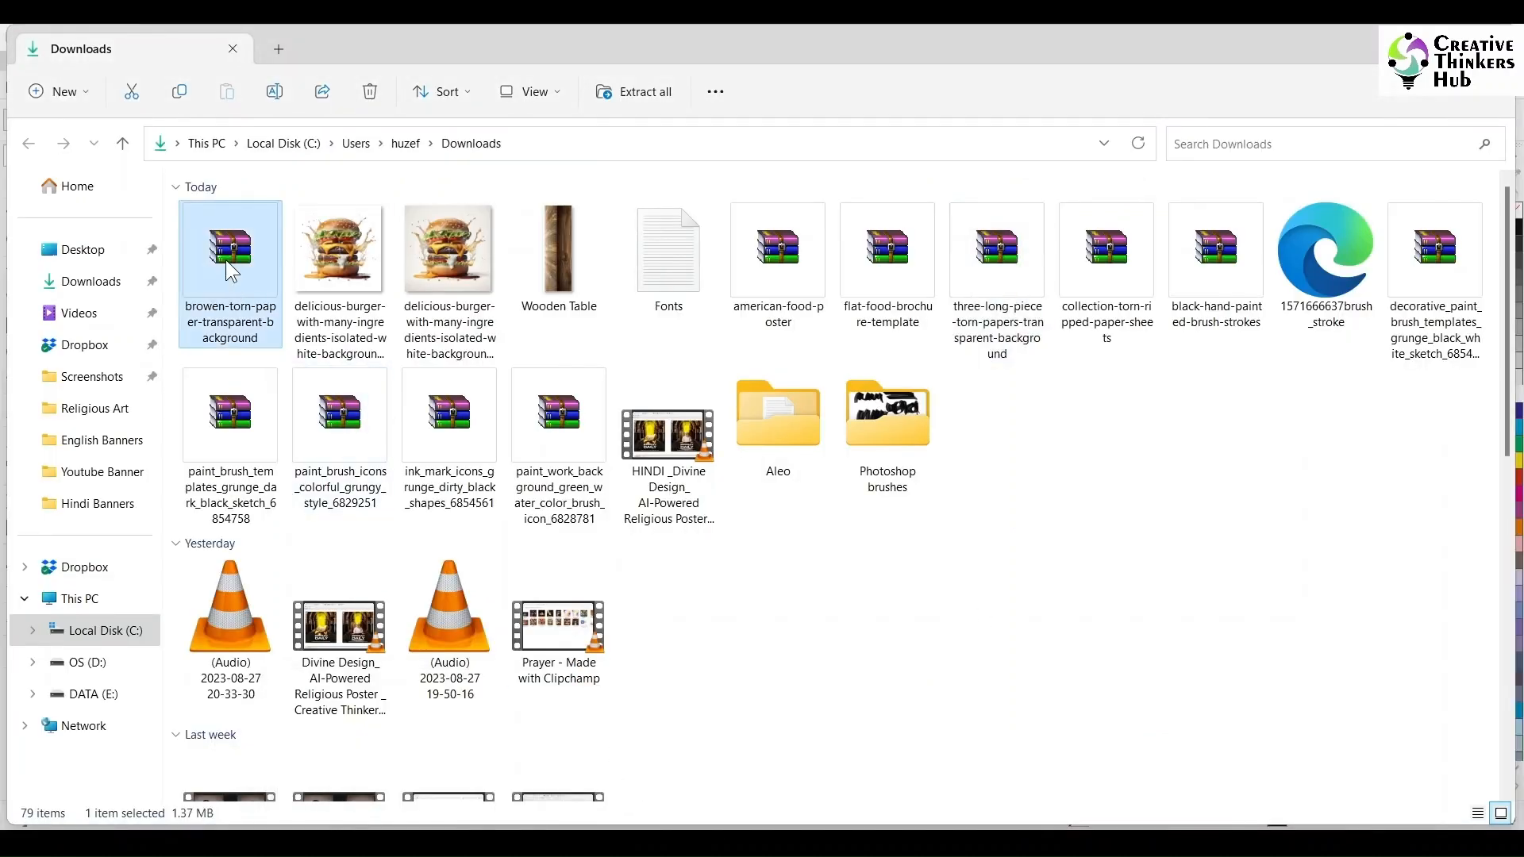
click(212, 350)
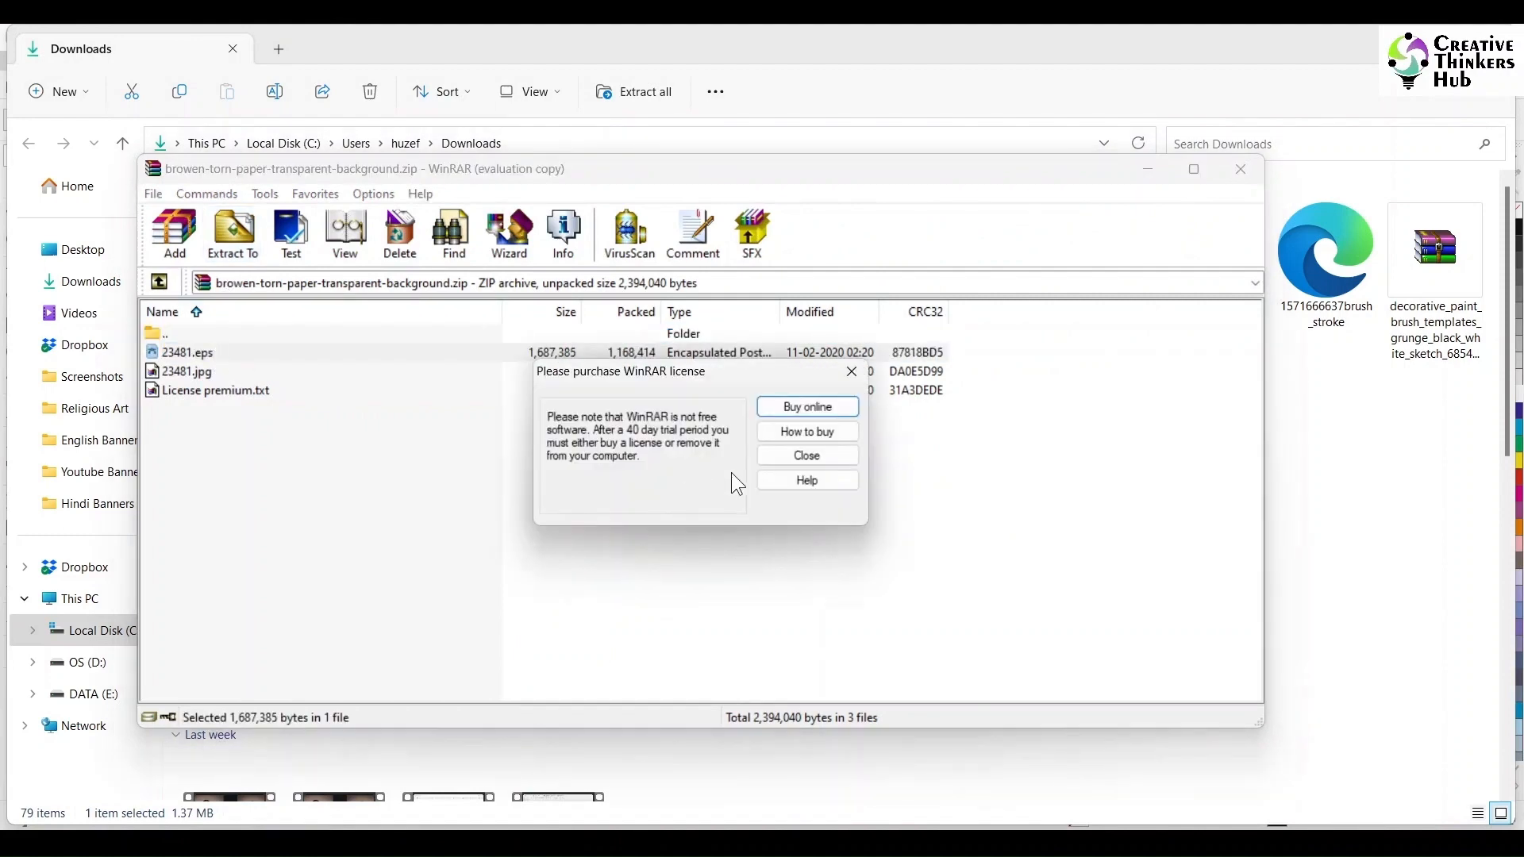
click(825, 453)
click(229, 238)
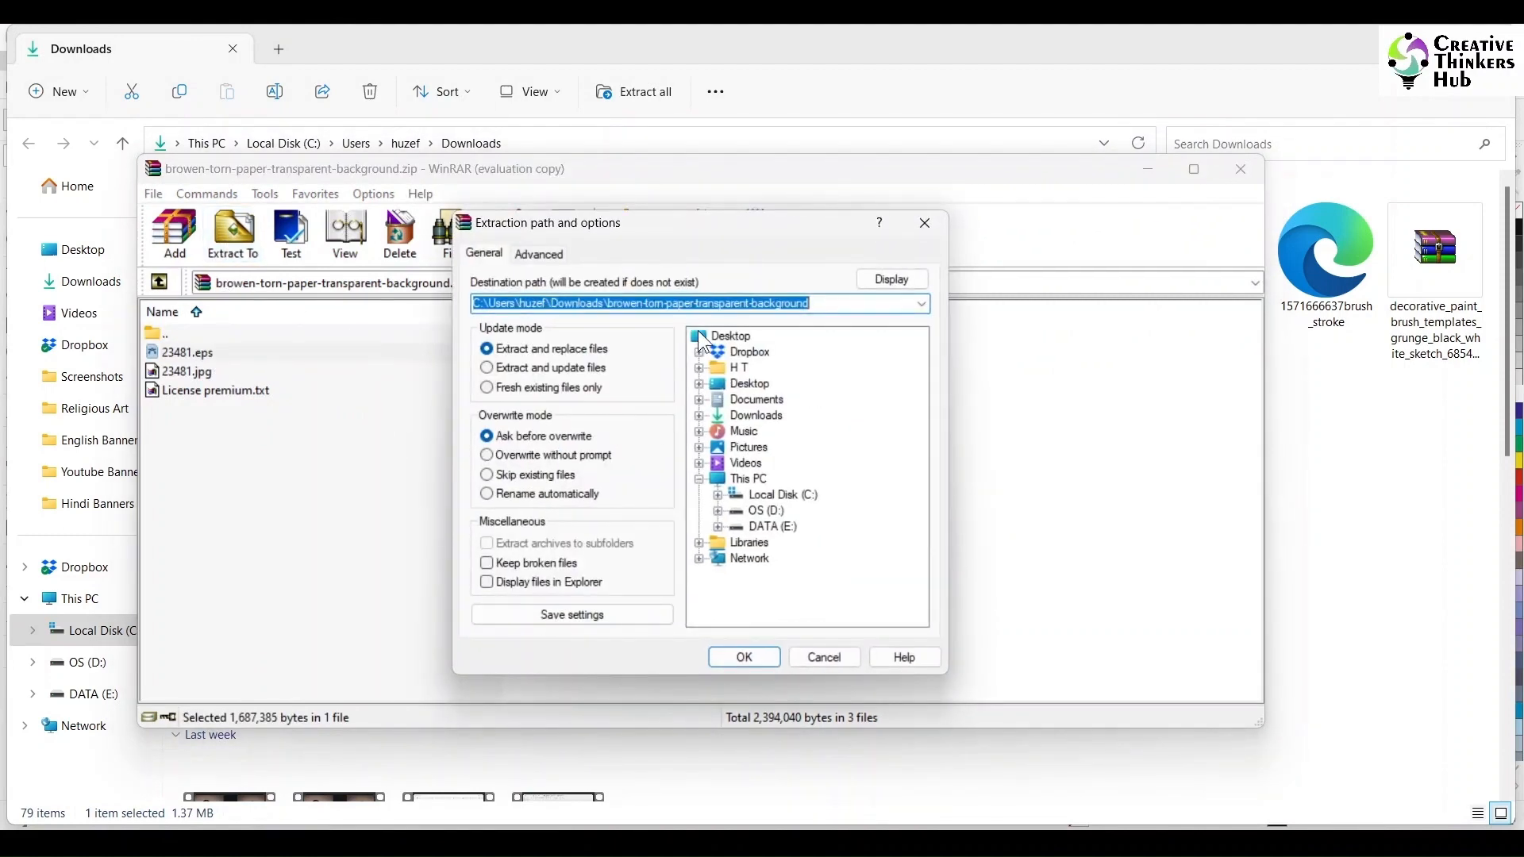
click(752, 654)
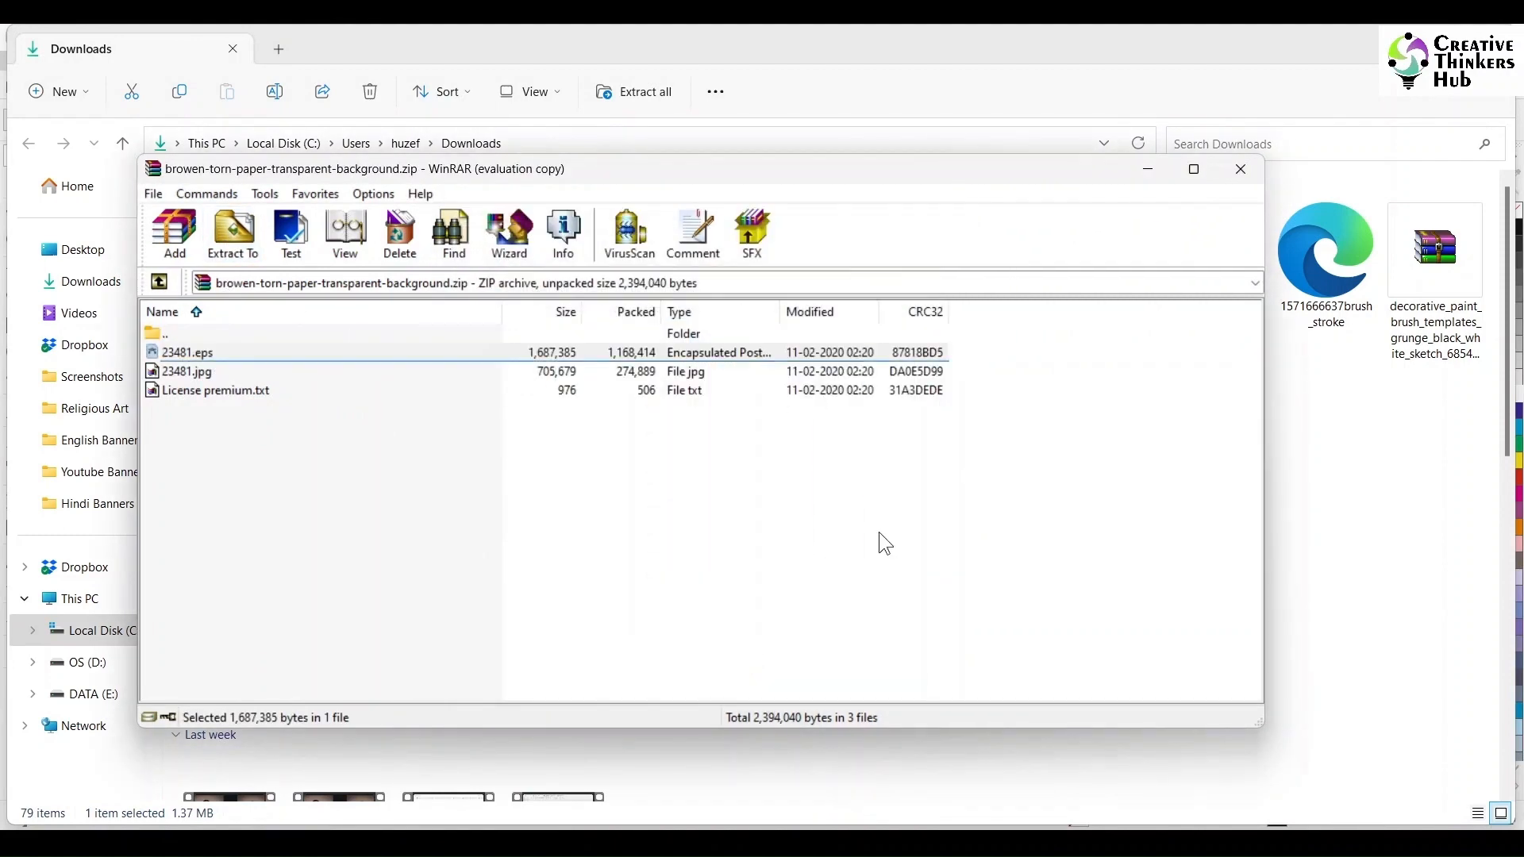
click(1143, 170)
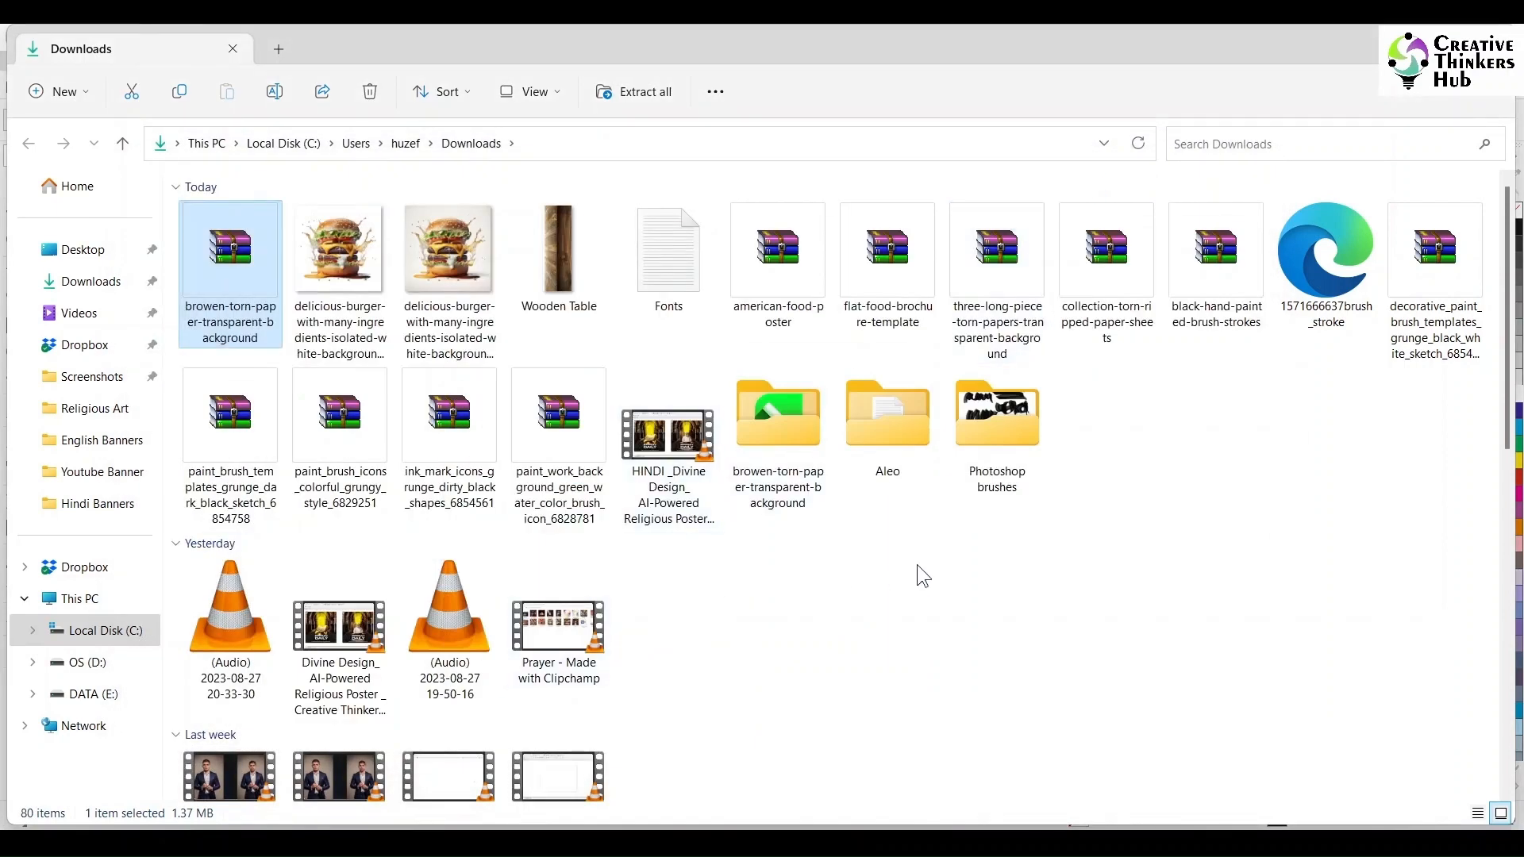
- Open the extracted 23481 EPS file in Adobe Illustrator, select all artwork and expand Layer 1
double_click(786, 476)
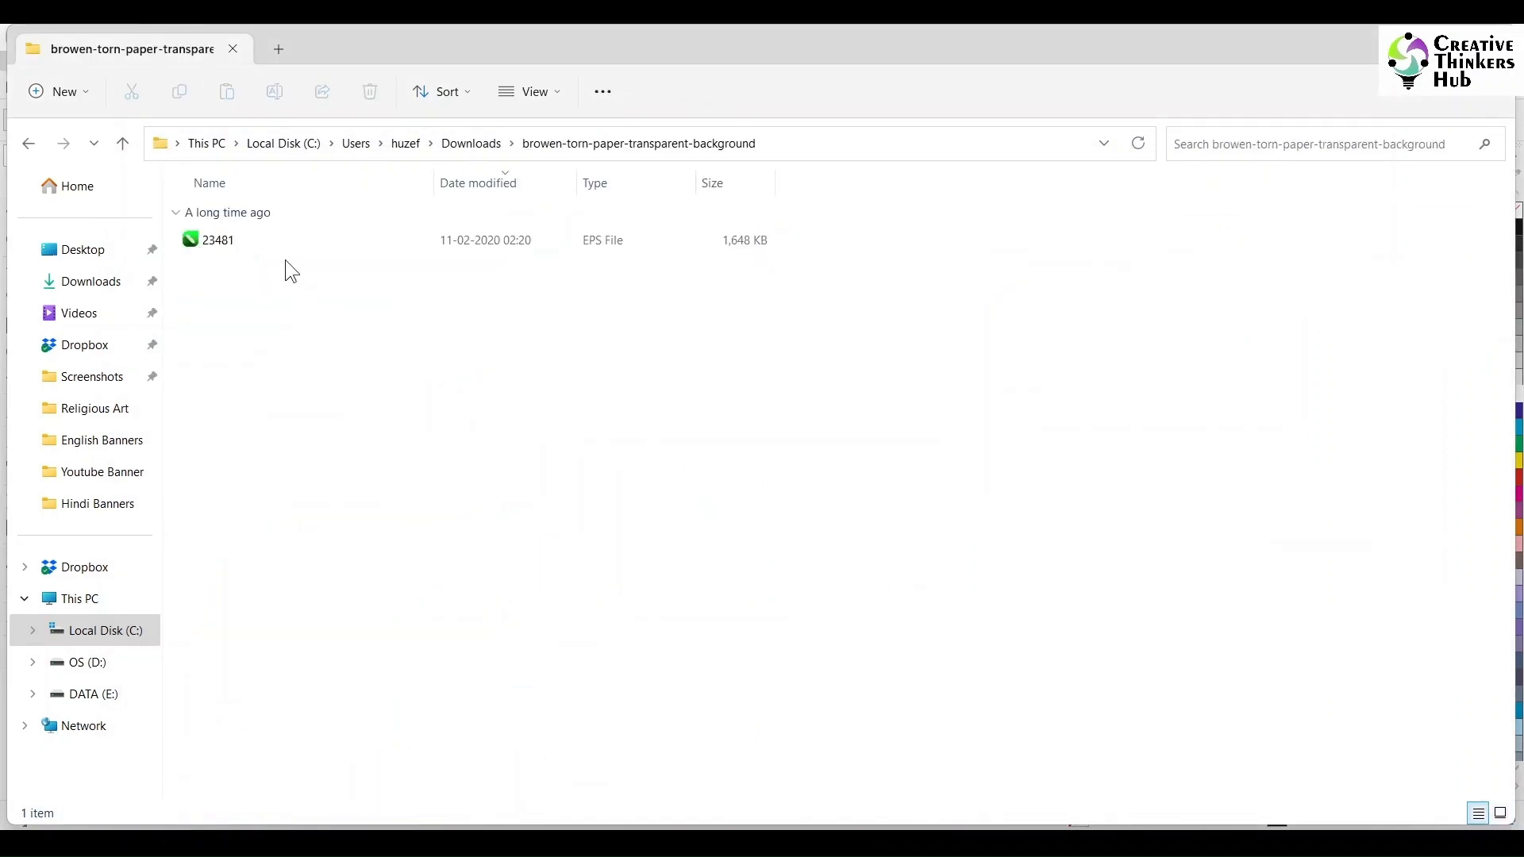
click(251, 237)
right_click(254, 240)
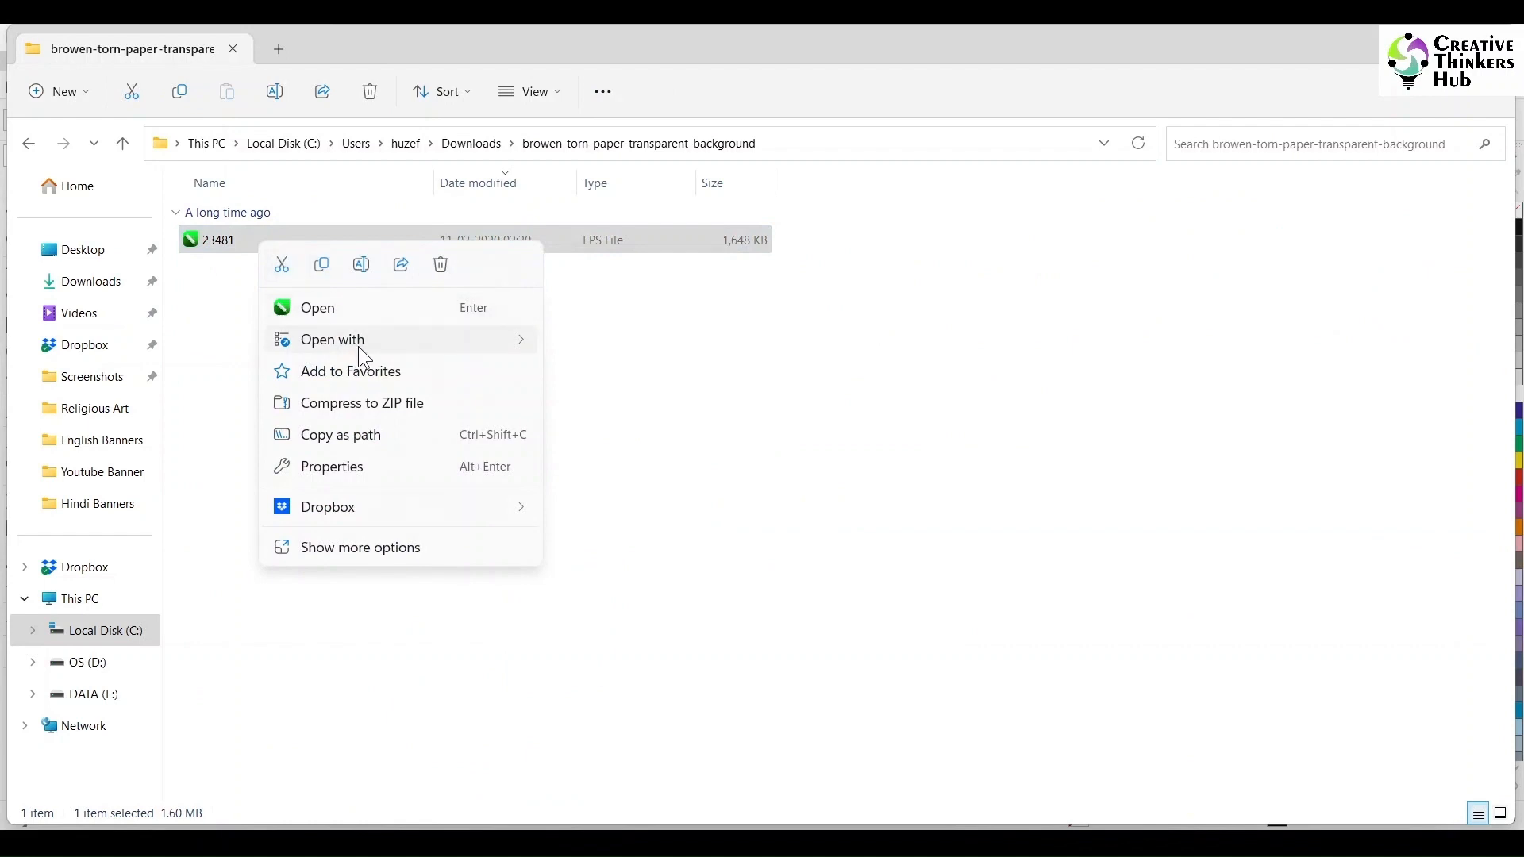
mouse_move(359, 341)
click(649, 349)
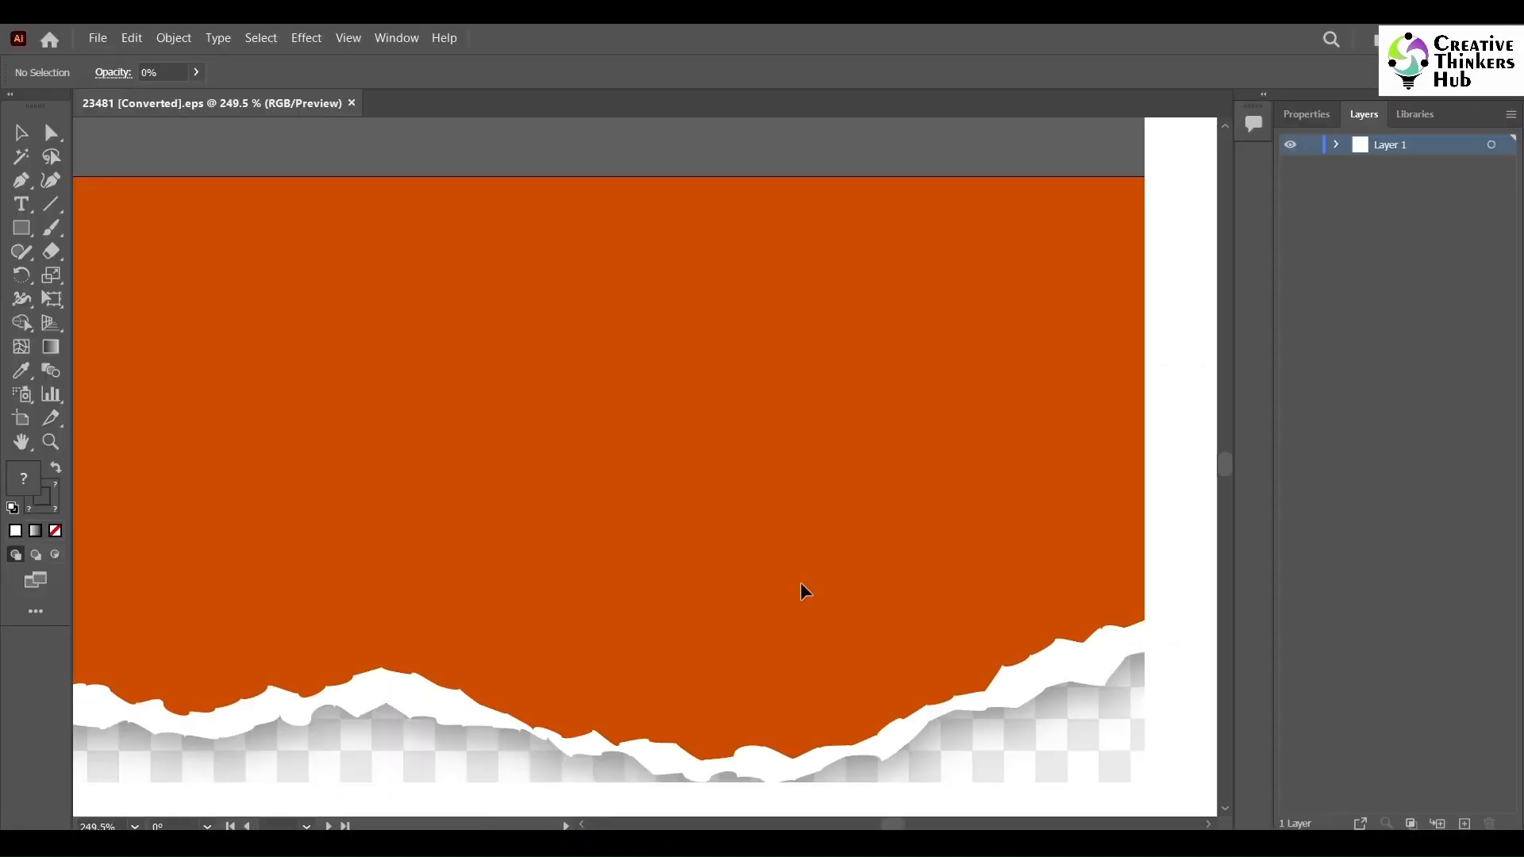
key(ctrl+a)
click(1336, 146)
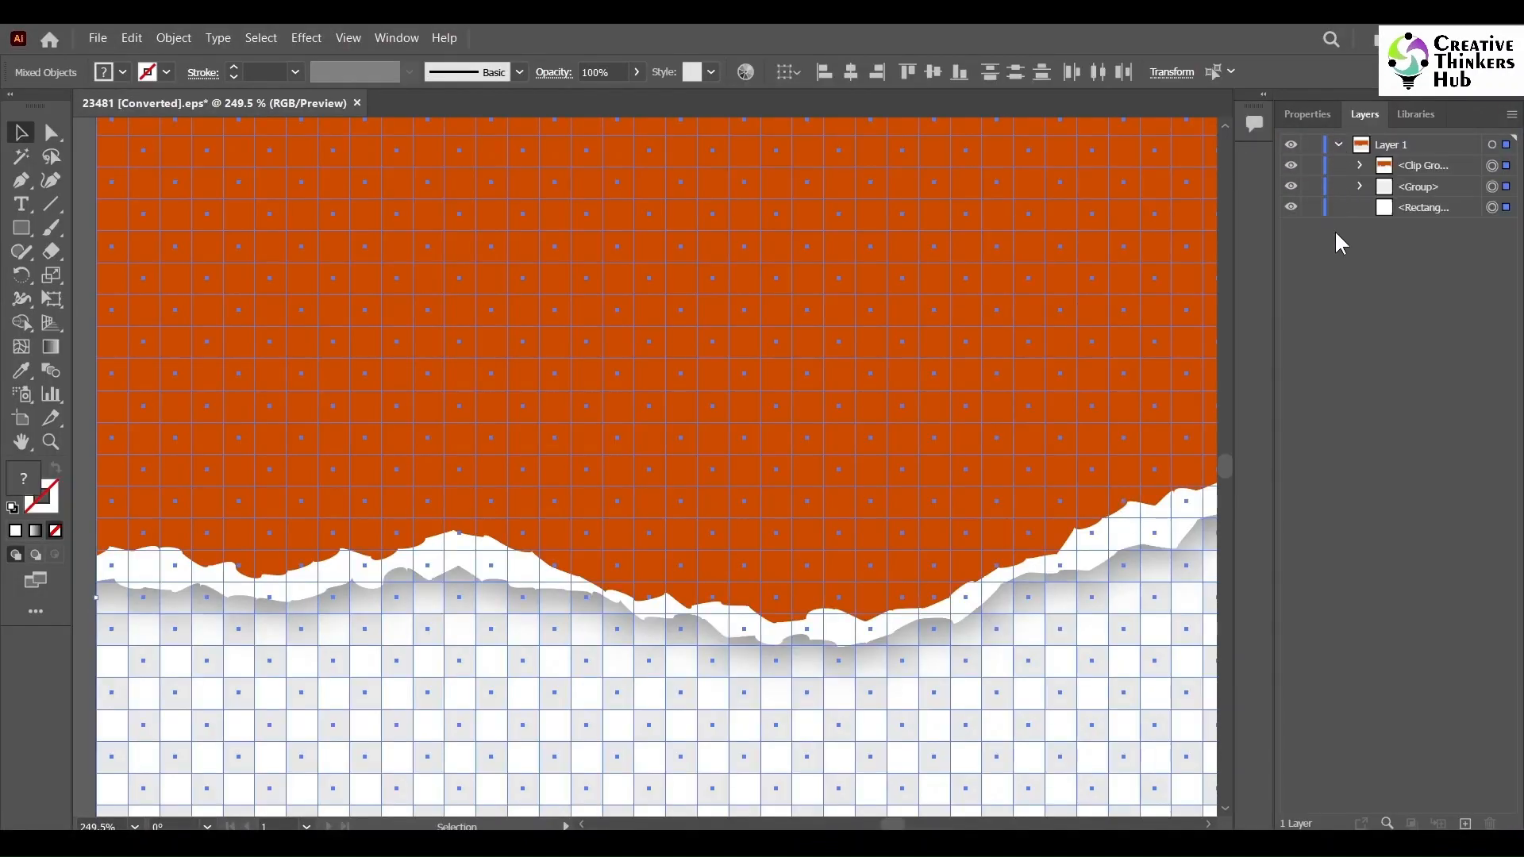
- Hide the grid group layer so only the torn paper artwork and page show
click(1290, 188)
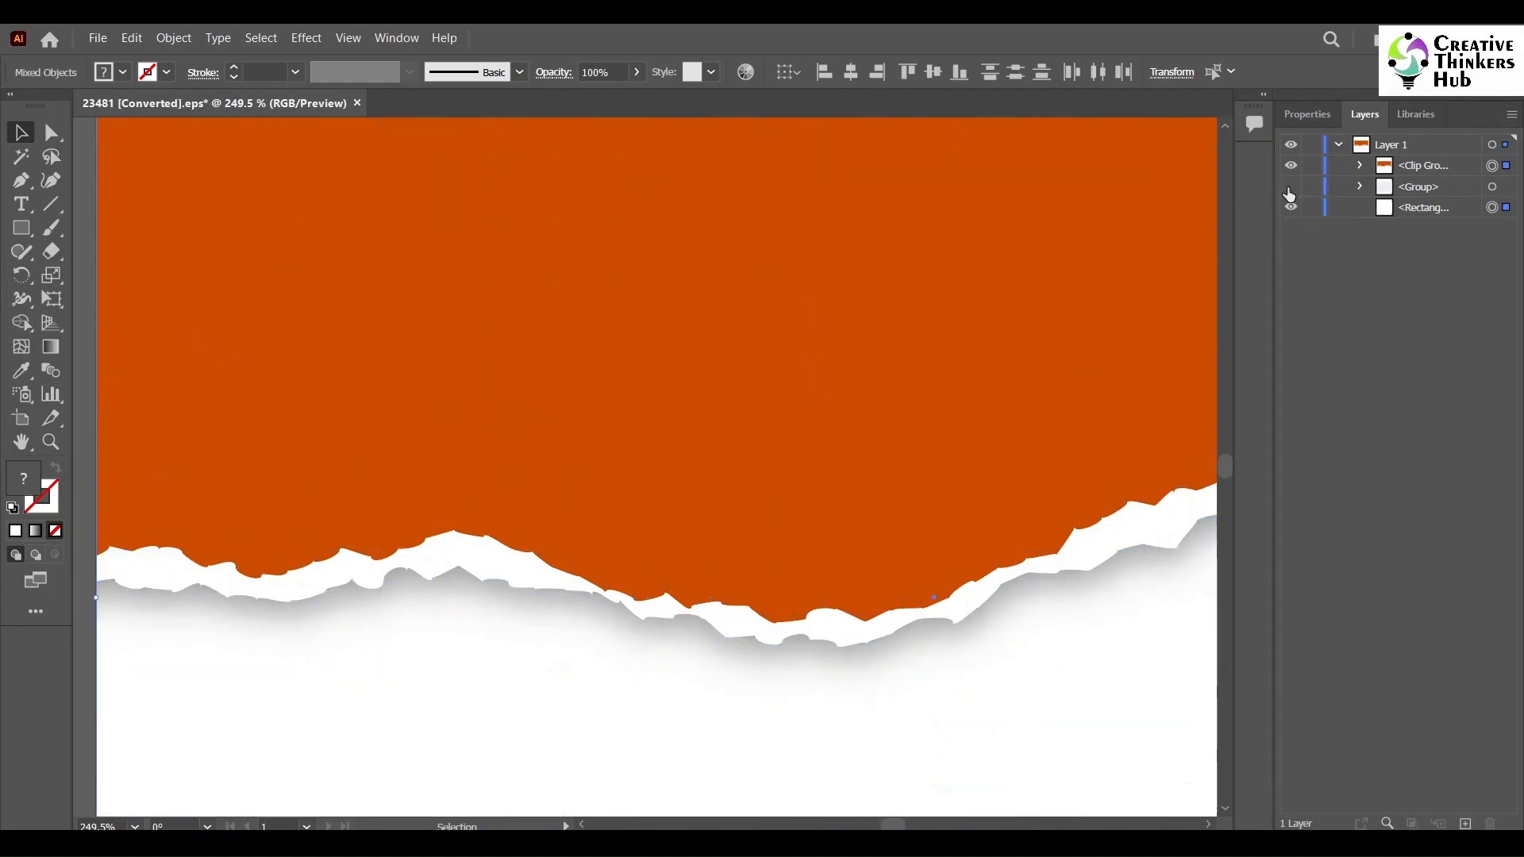
click(50, 442)
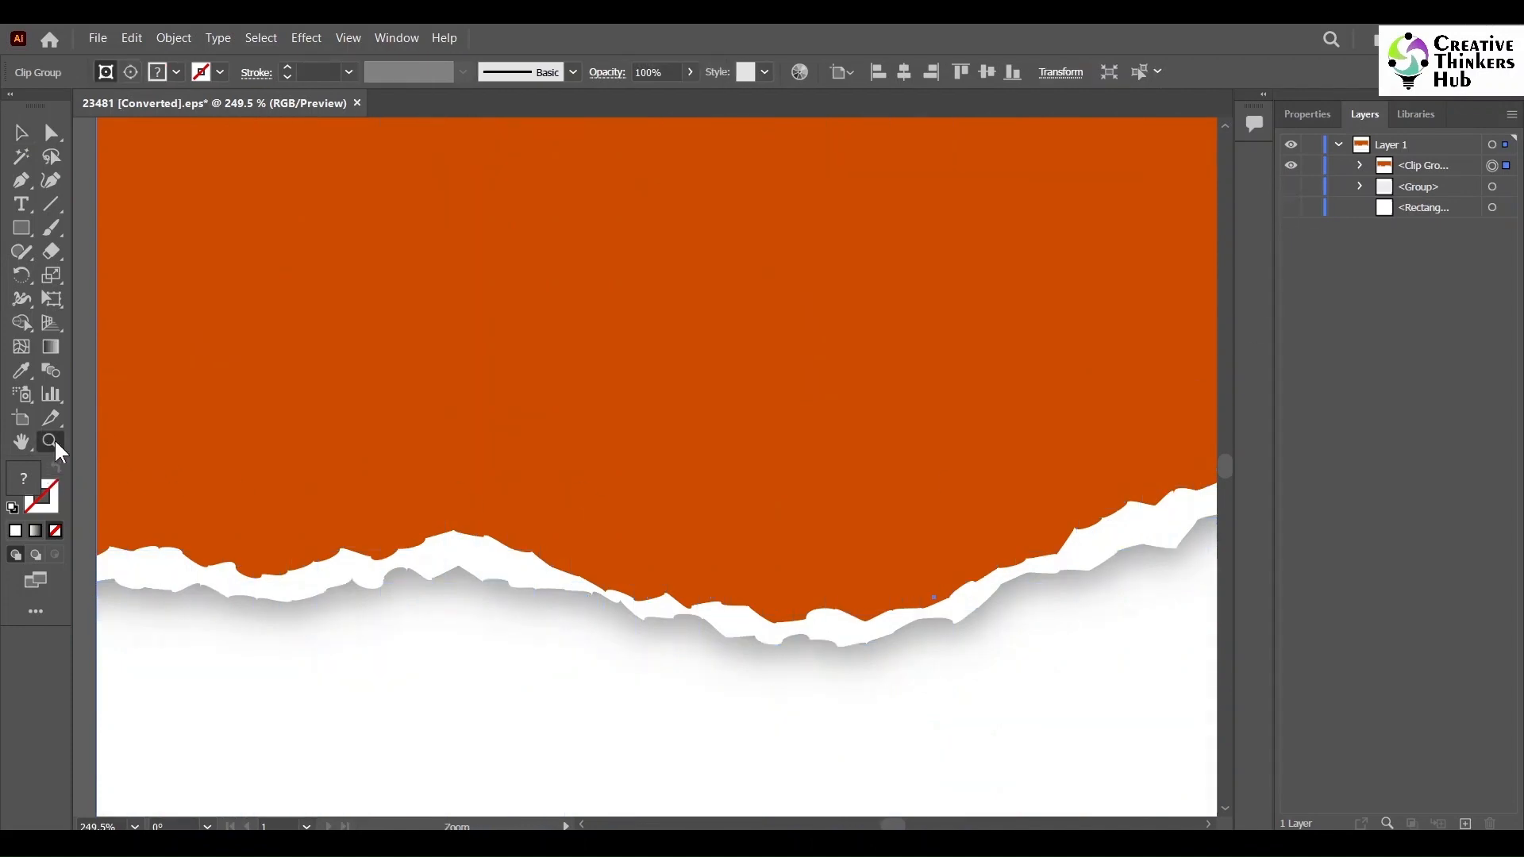
alt+click(716, 472)
alt+click(900, 644)
alt+click(870, 680)
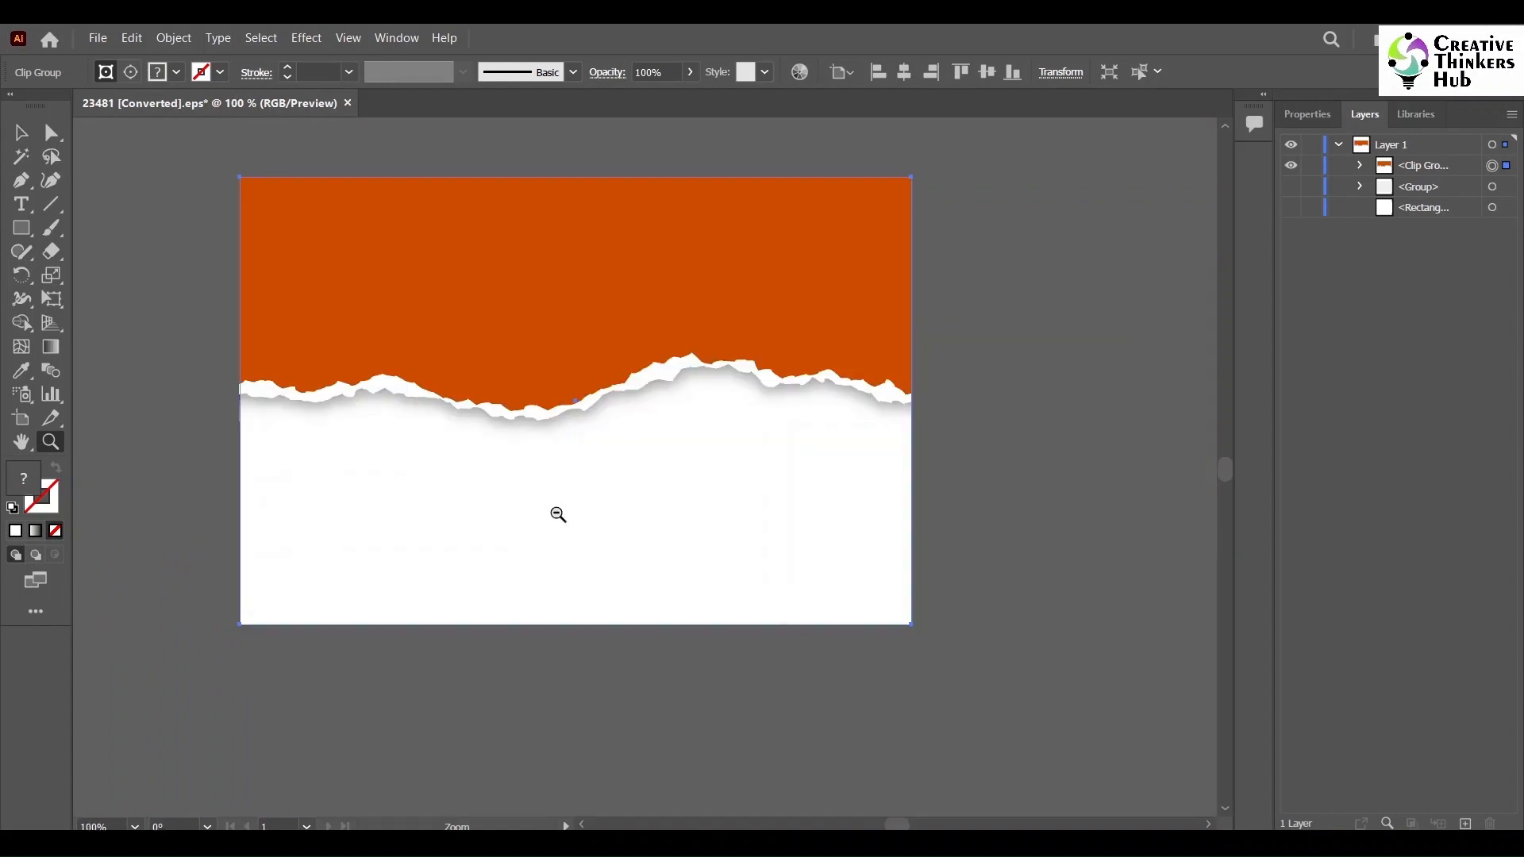
click(24, 135)
click(190, 249)
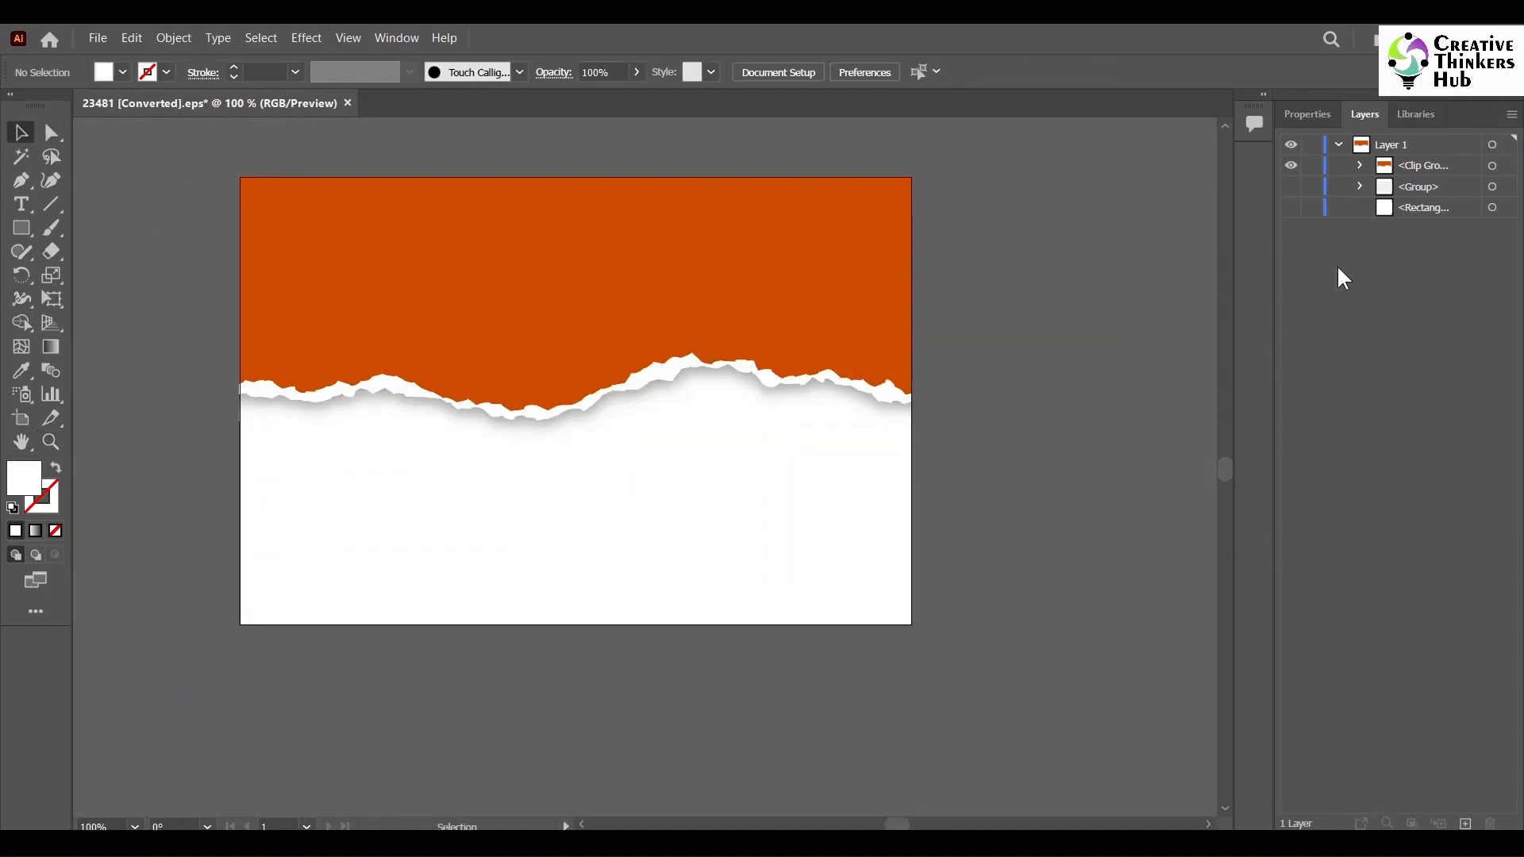
- Delete the bottom rectangle layer from Layer 1
click(1434, 192)
shift+click(1430, 205)
drag(1431, 204, 1492, 825)
- Release the clipping mask on the clip group to reveal the whole torn paper shape
click(1359, 165)
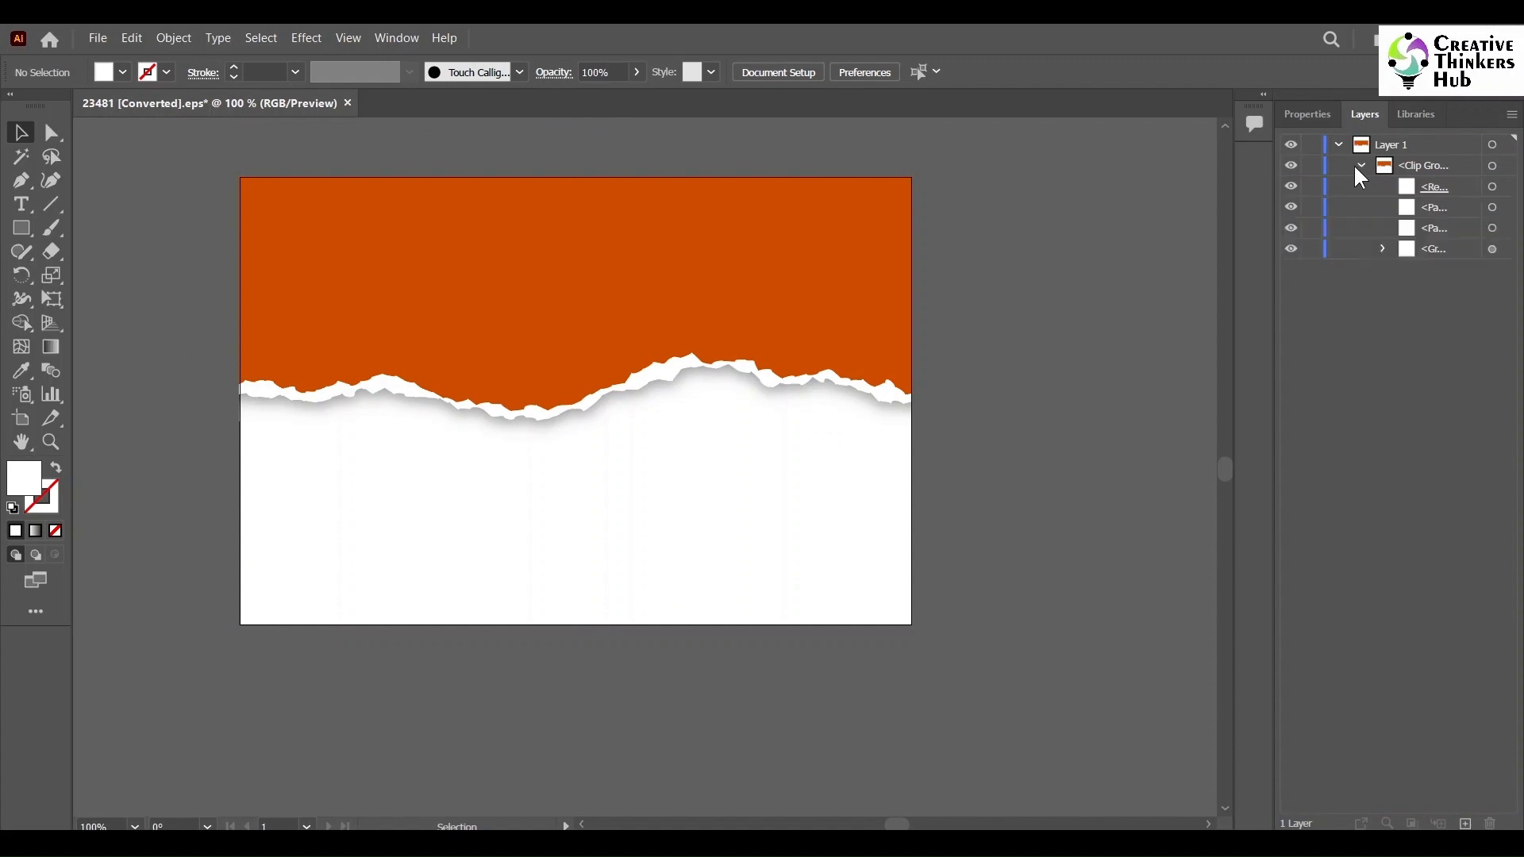
click(1290, 187)
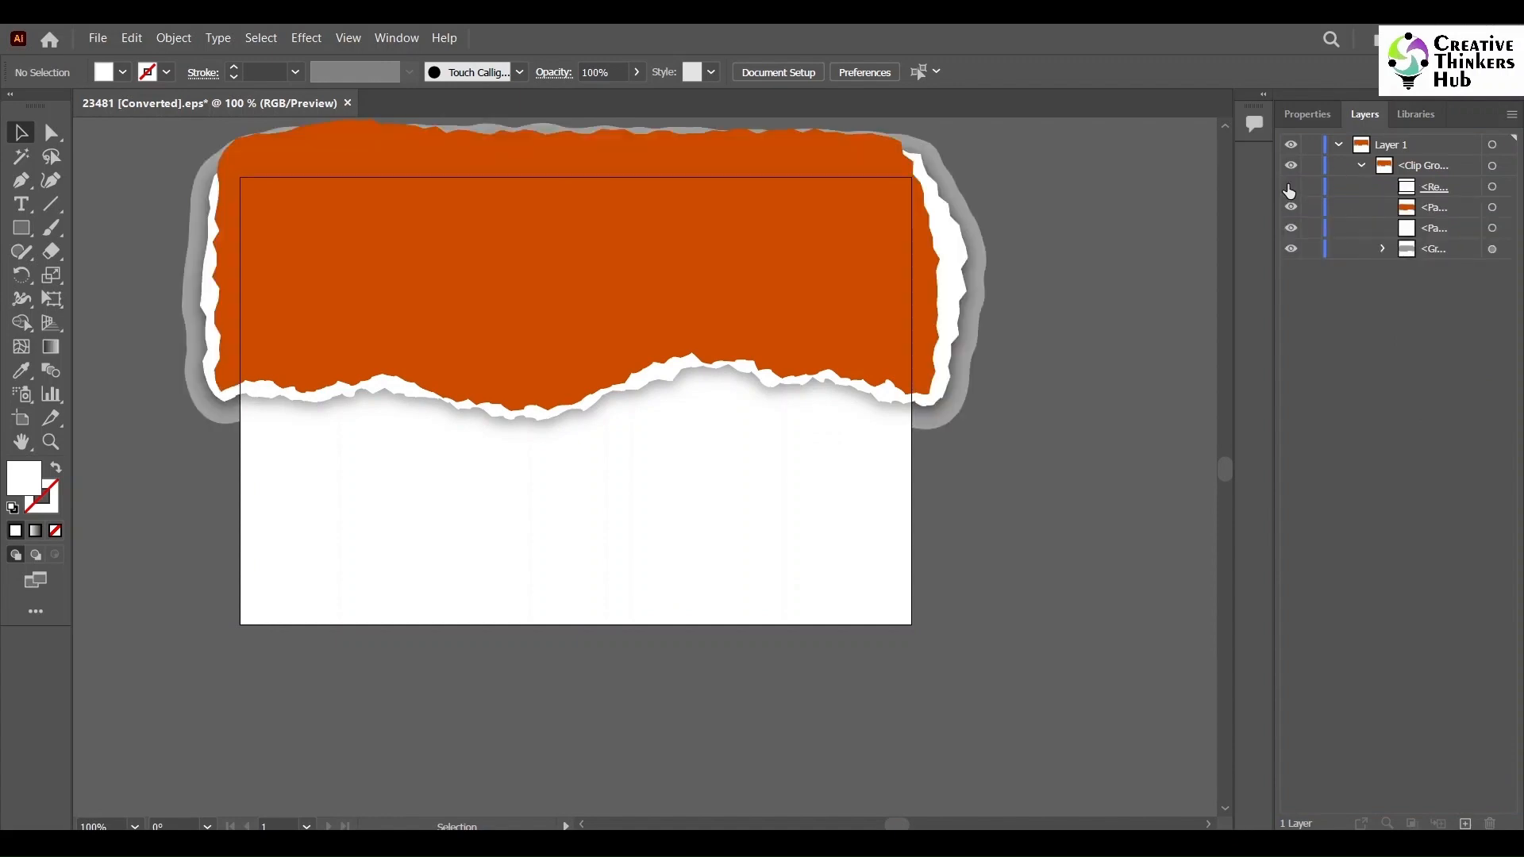
click(1290, 187)
right_click(787, 263)
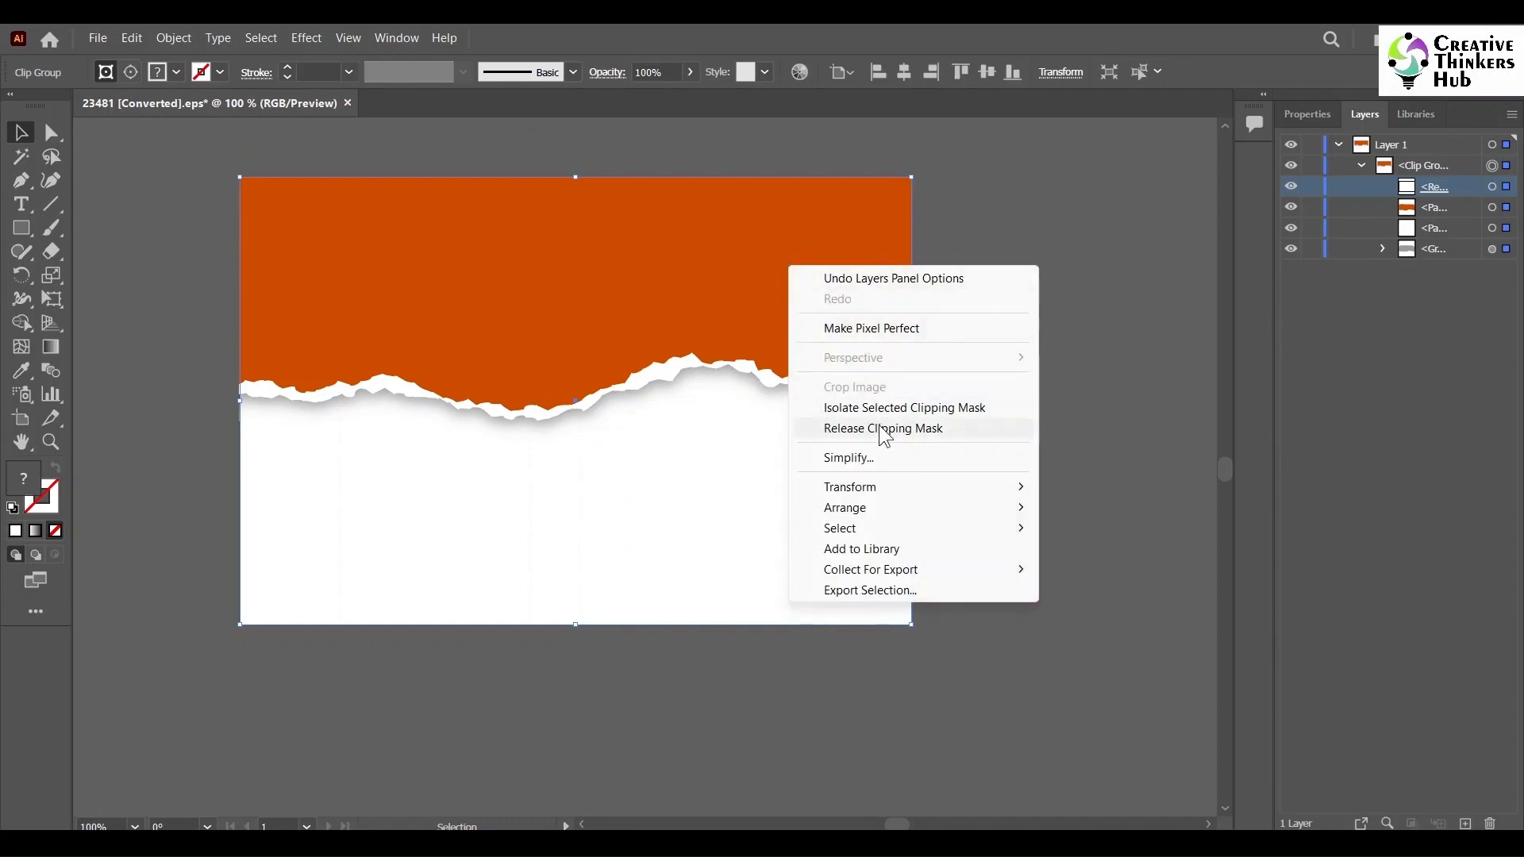
click(879, 428)
click(1067, 379)
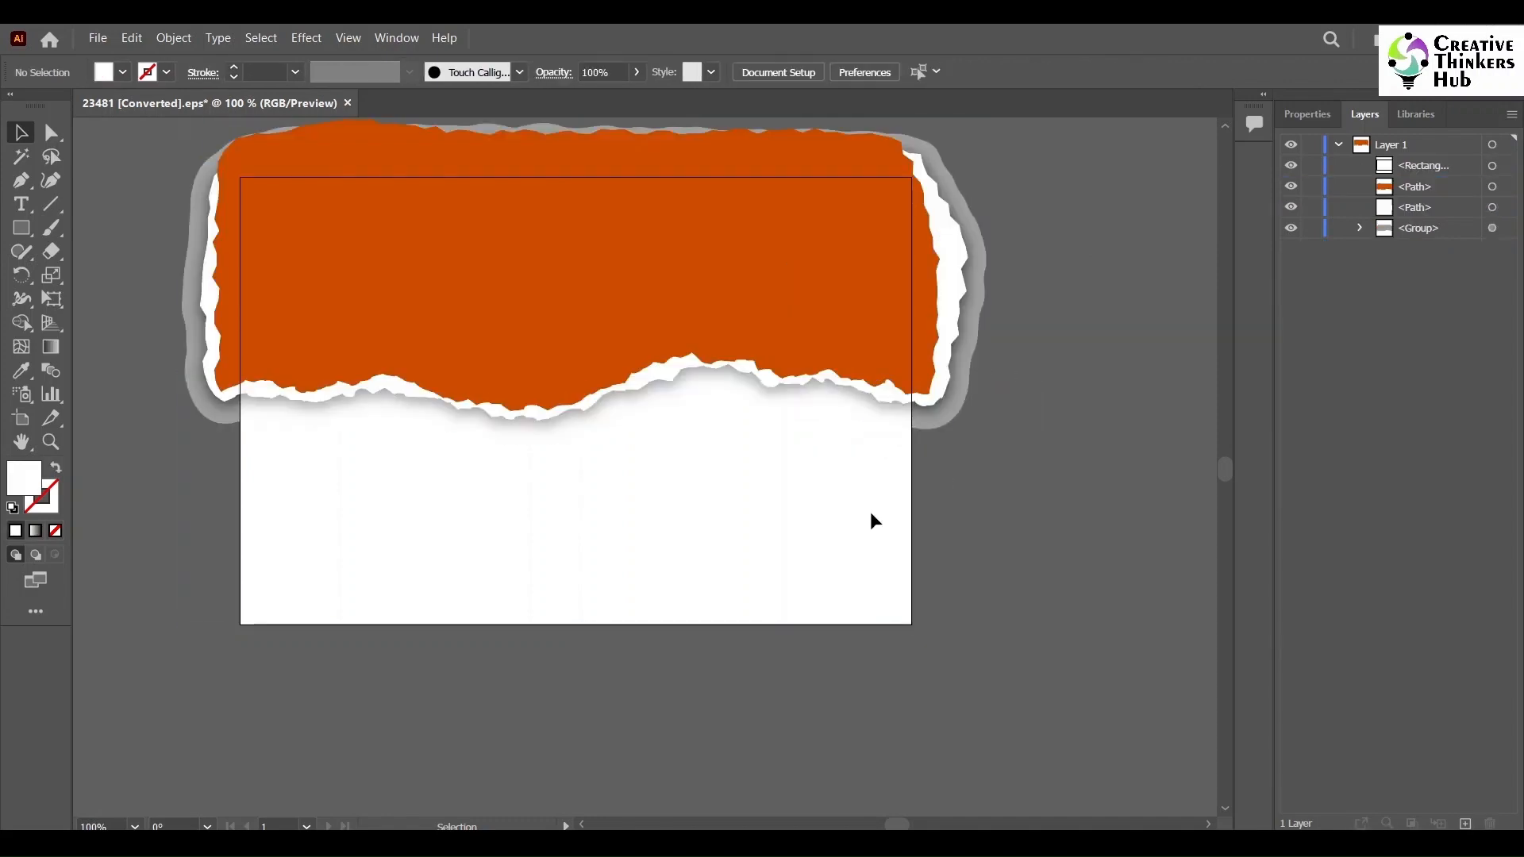
- Delete the released clipping rectangle and the shadow group layer
click(1432, 168)
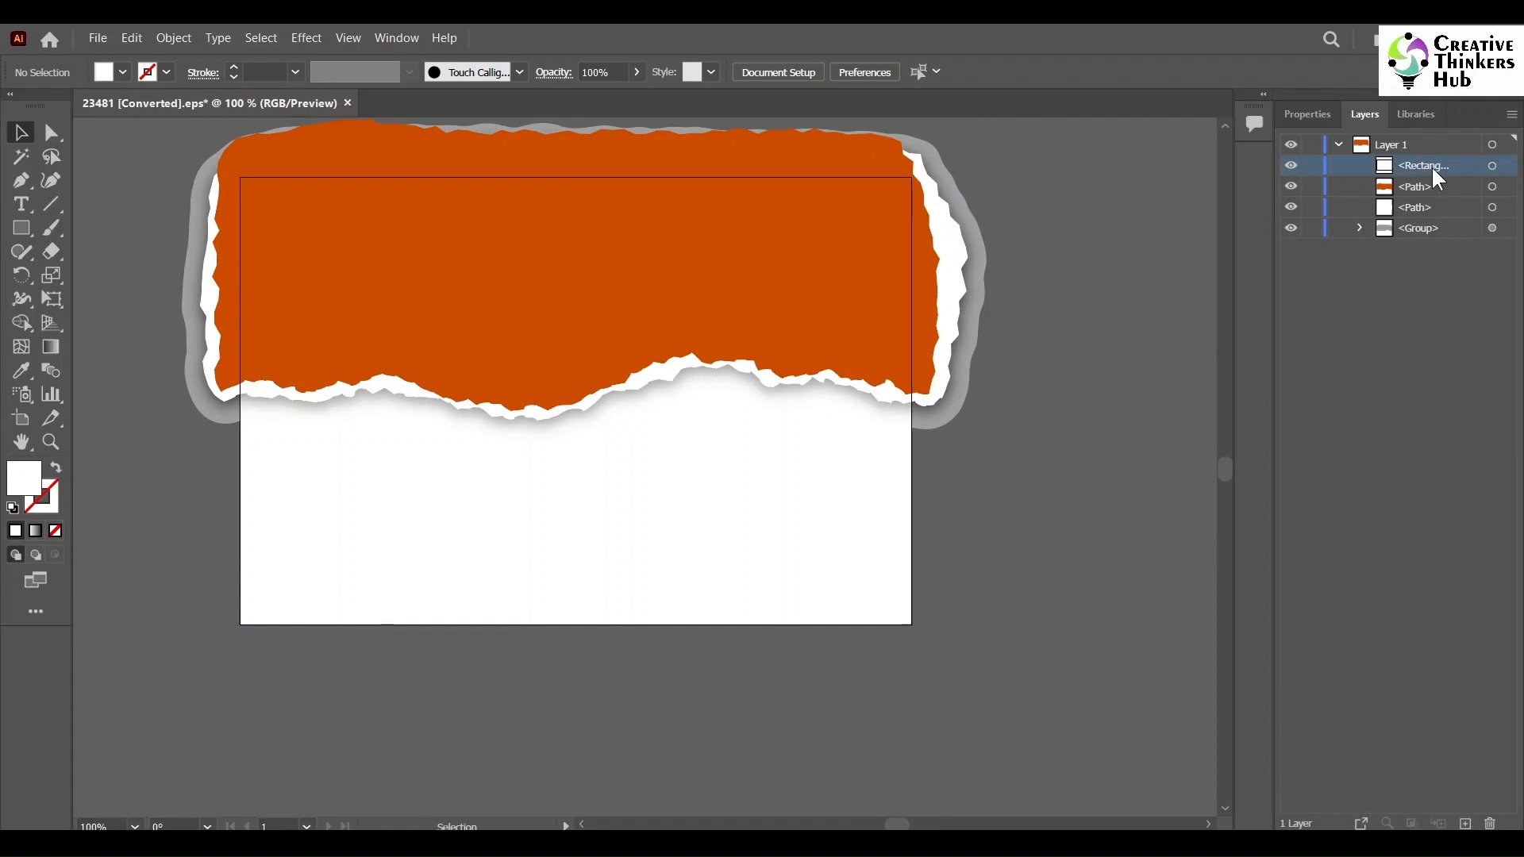
click(1491, 824)
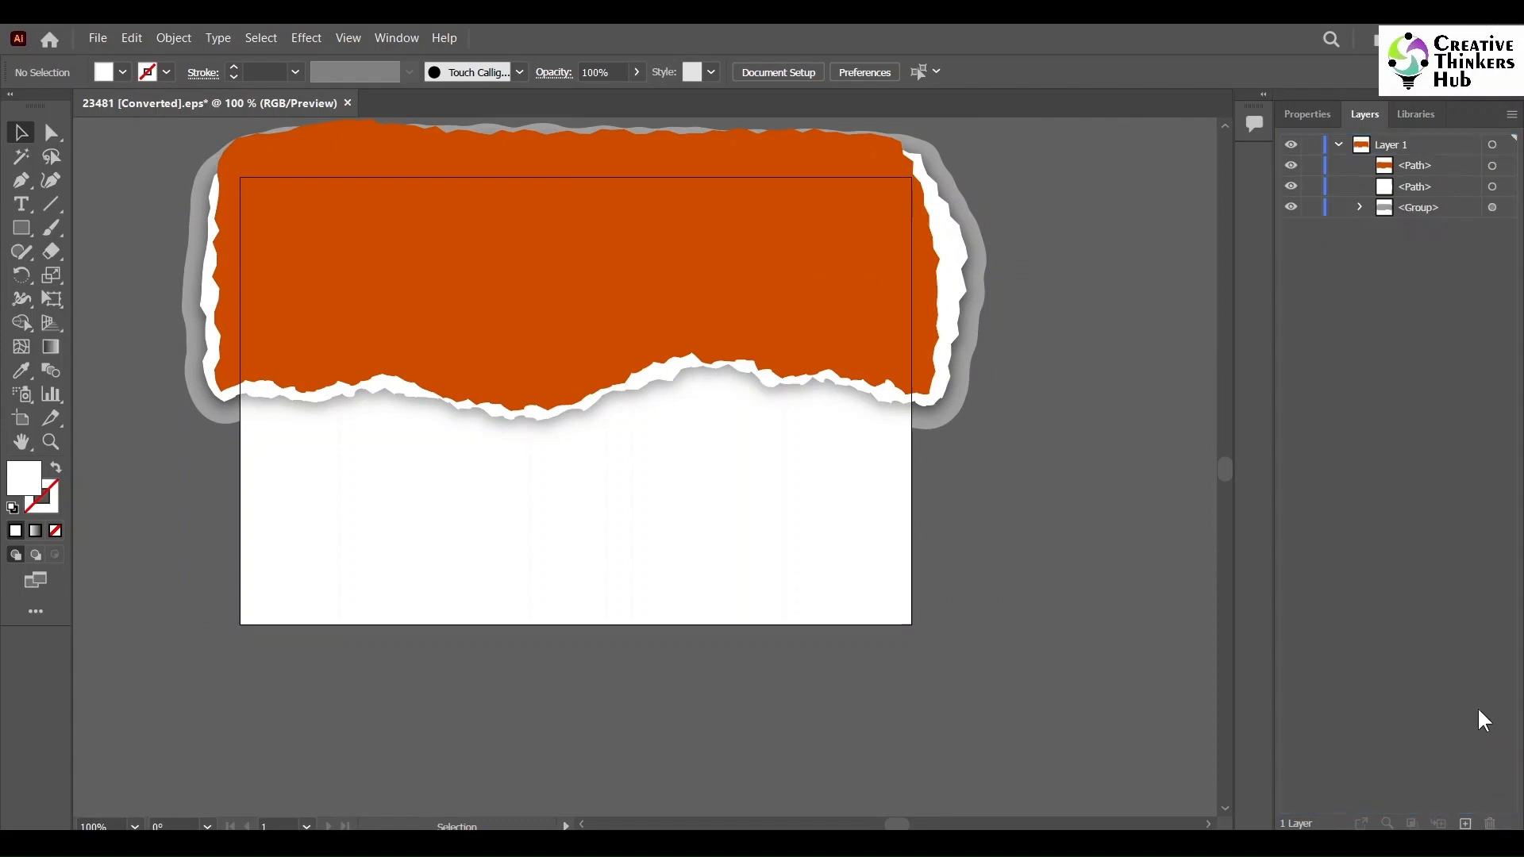
click(1291, 208)
click(1417, 208)
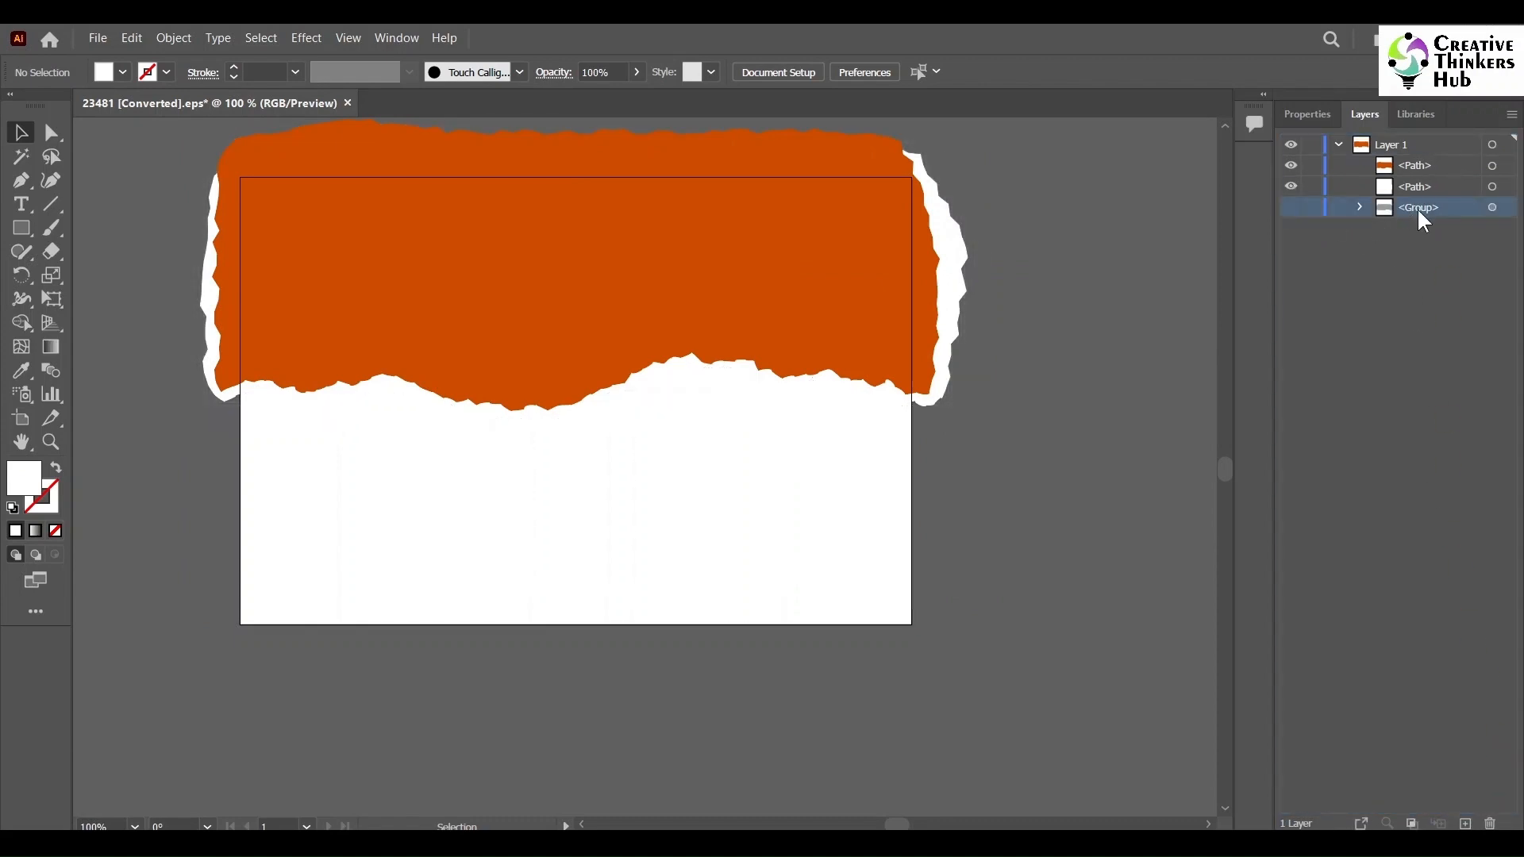
click(1359, 208)
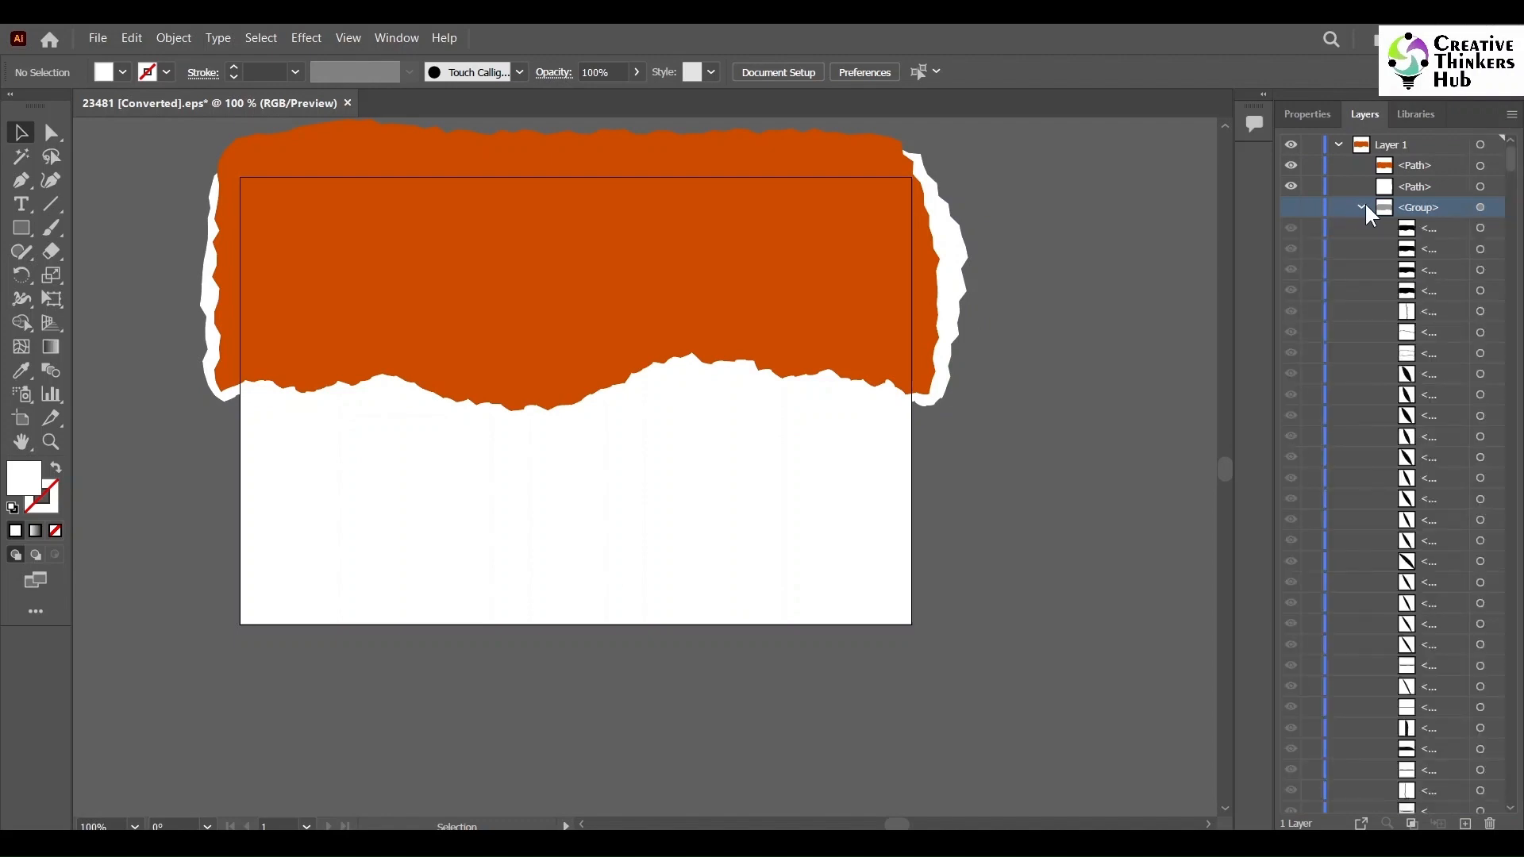
click(1360, 207)
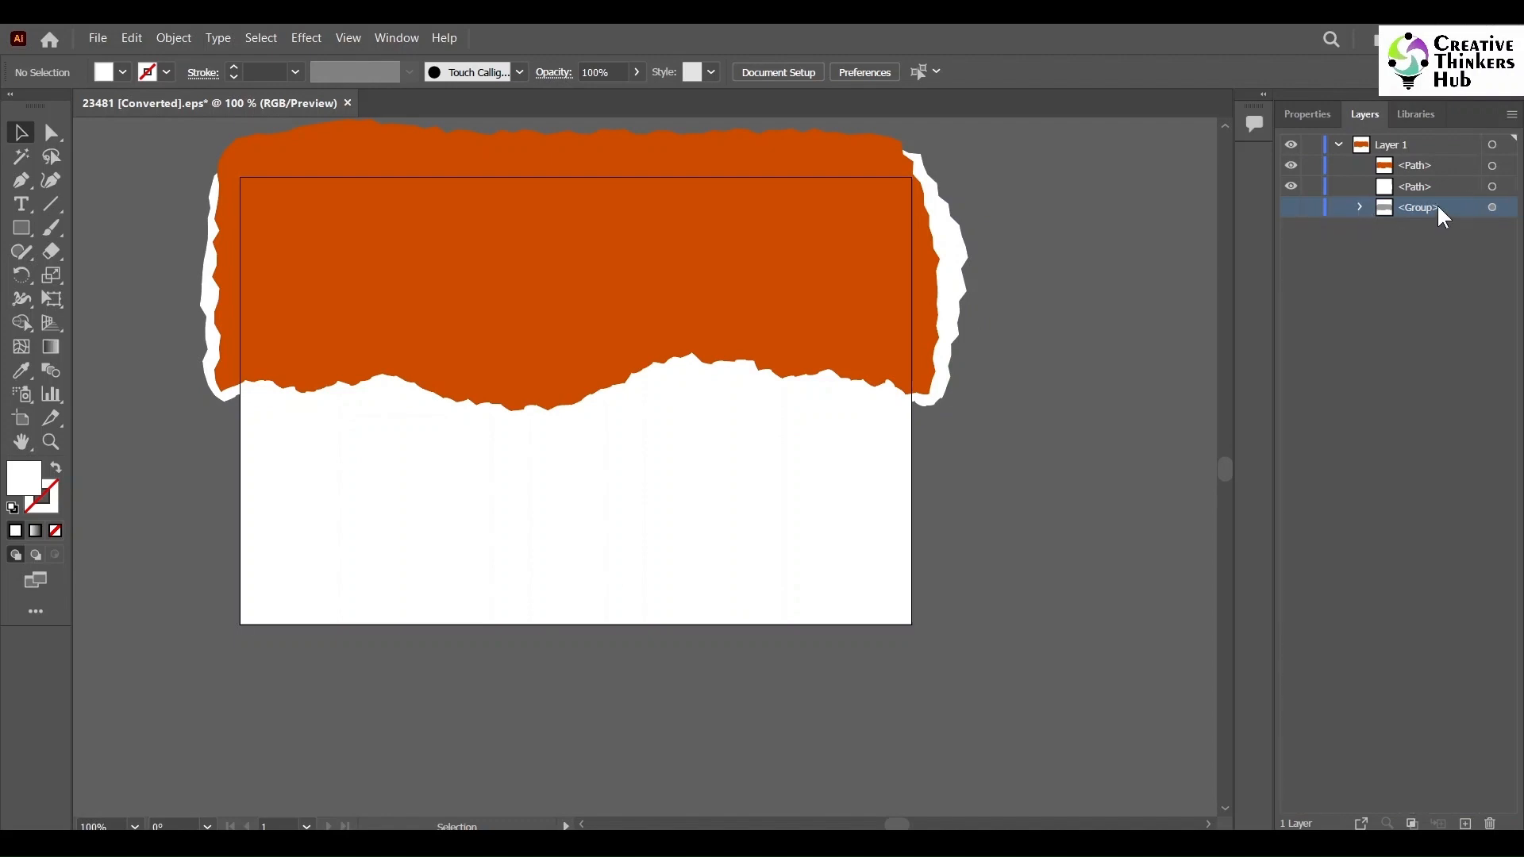
click(1490, 823)
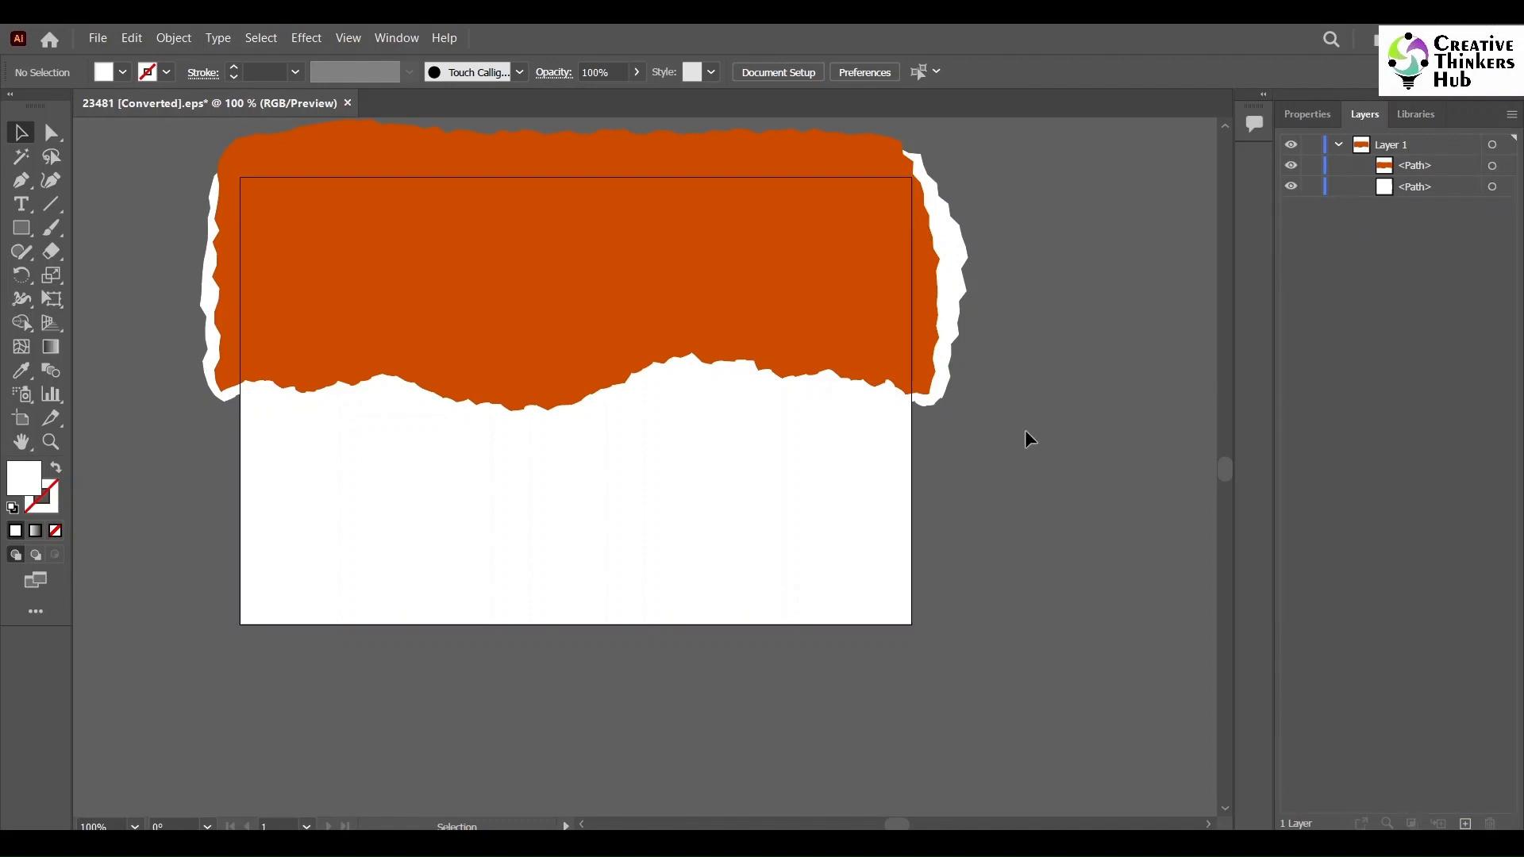
- Select all torn paper paths, scale them down onto the artboard and group them
key(ctrl+a)
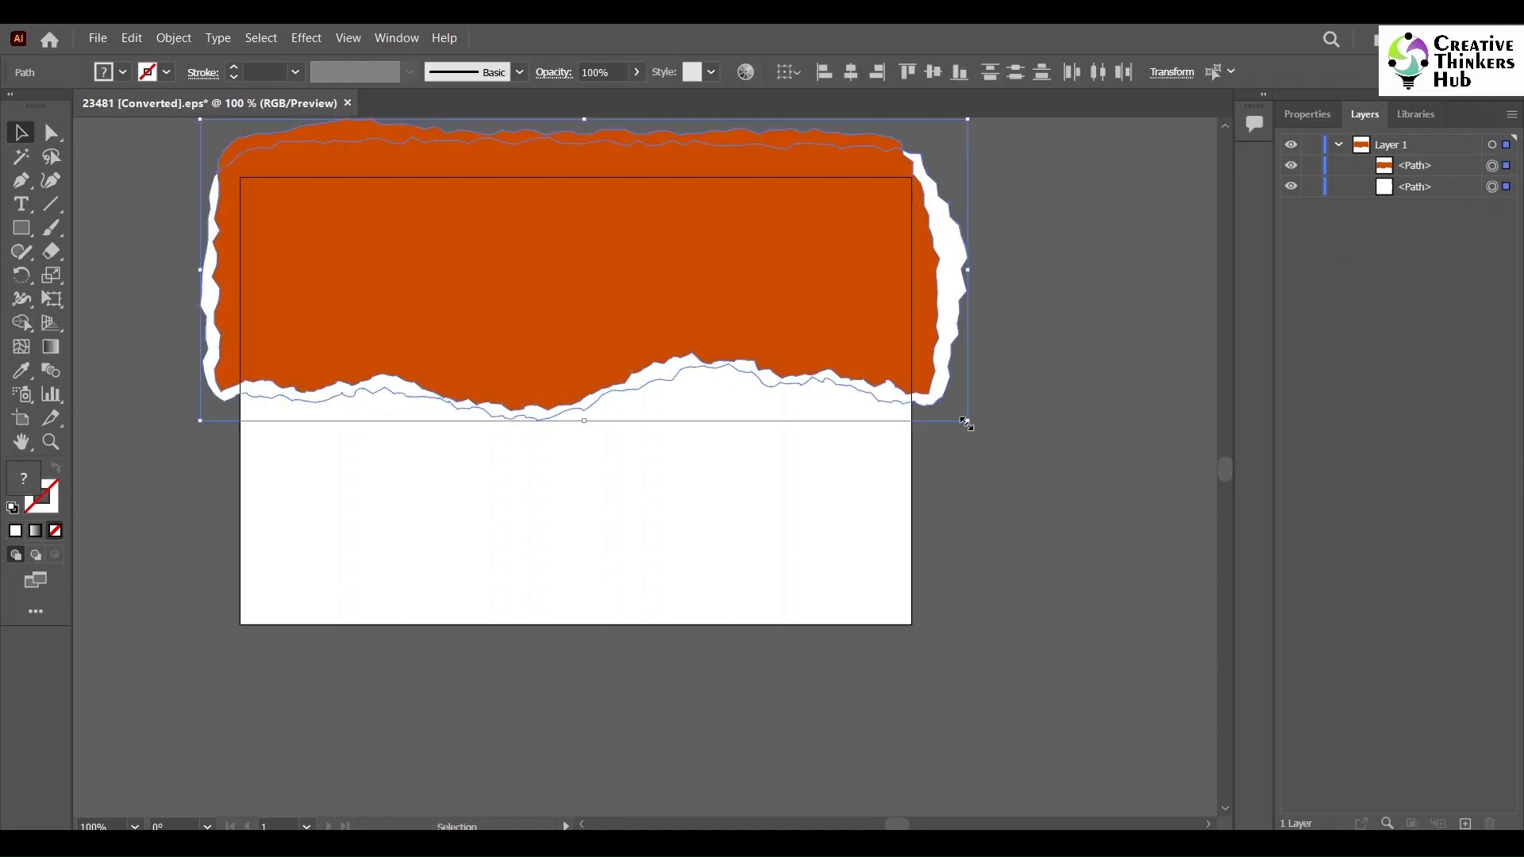
drag(965, 422, 742, 319)
drag(605, 255, 697, 380)
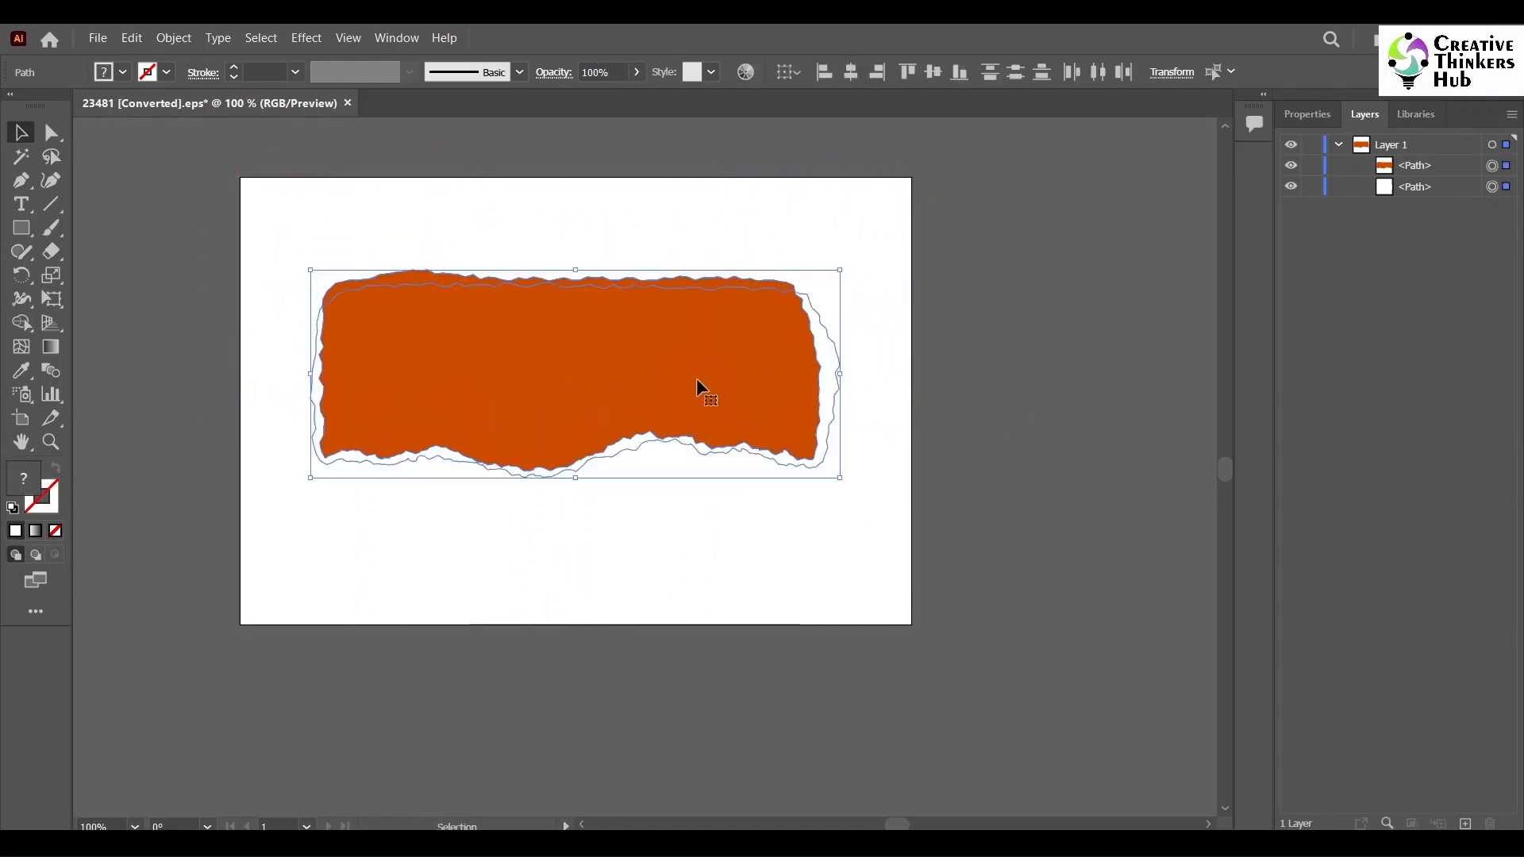
key(ctrl+g)
click(987, 422)
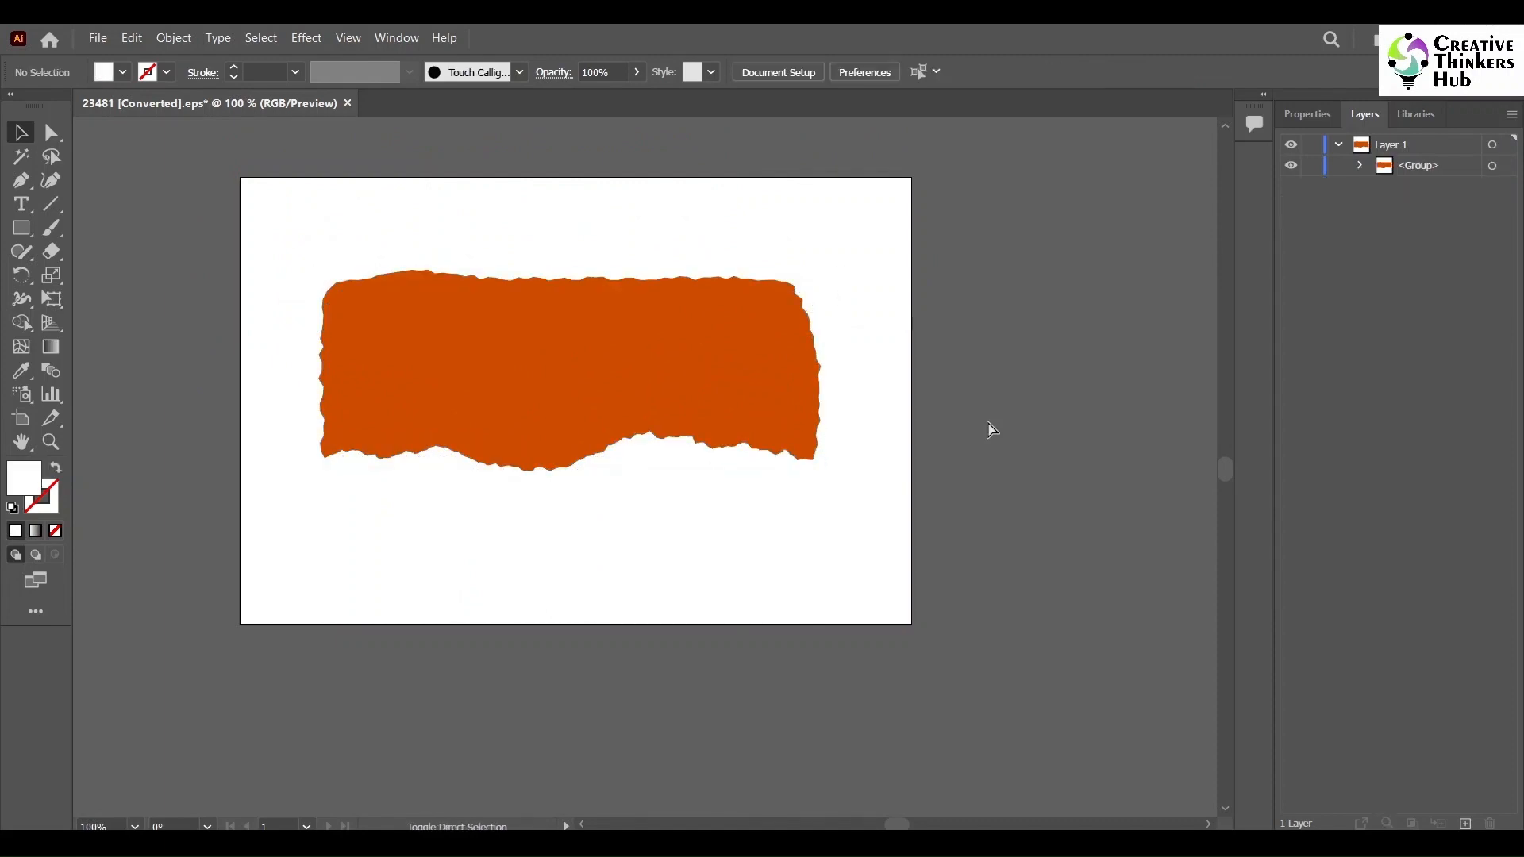
- Save the file as Illustrator EPS using the Illustrator 10 EPS version
key(ctrl+shift+s)
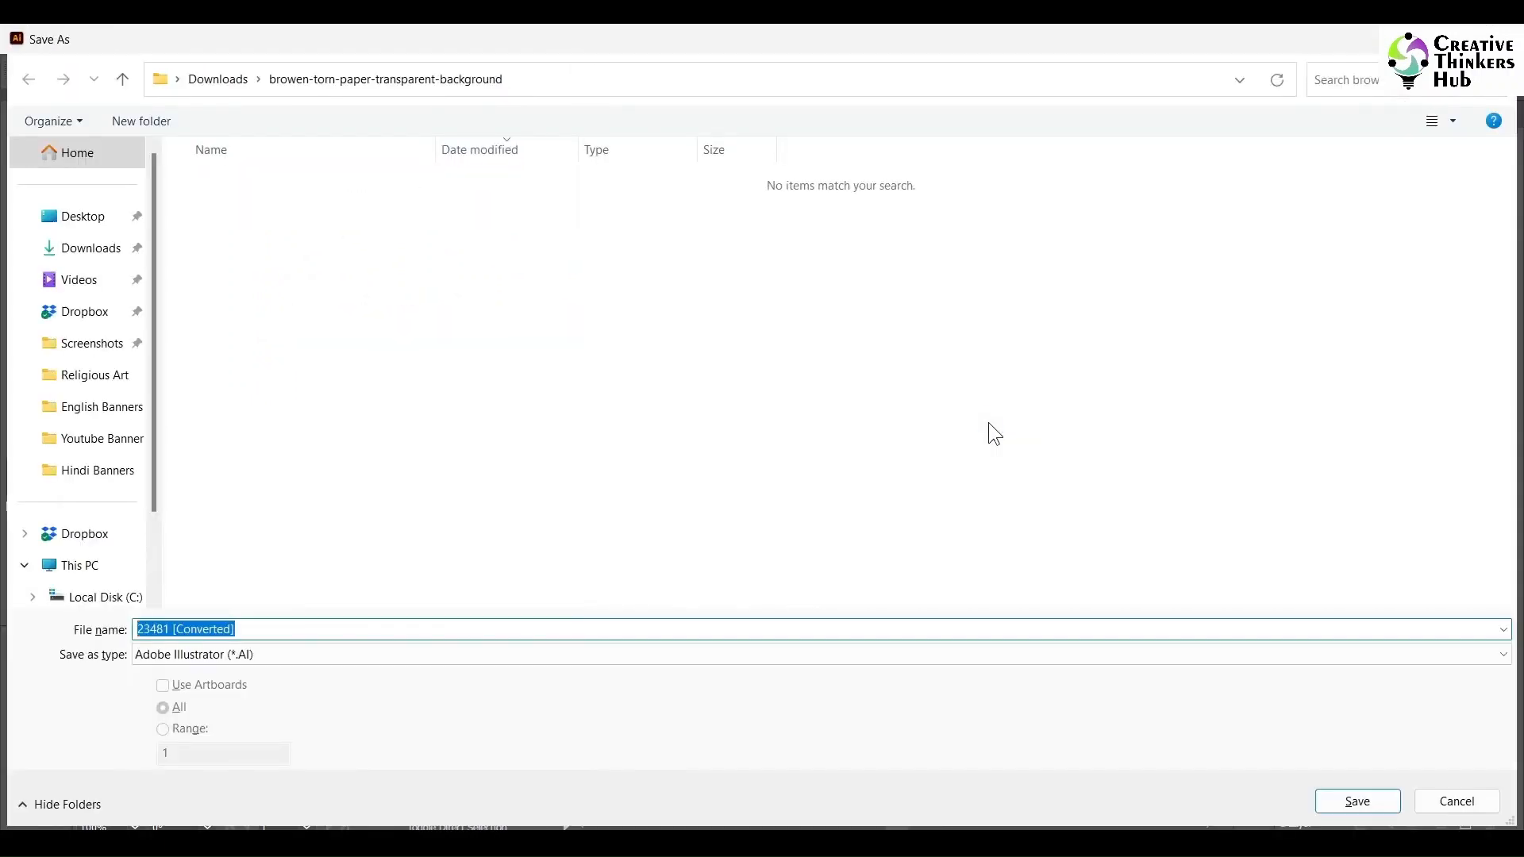
click(592, 653)
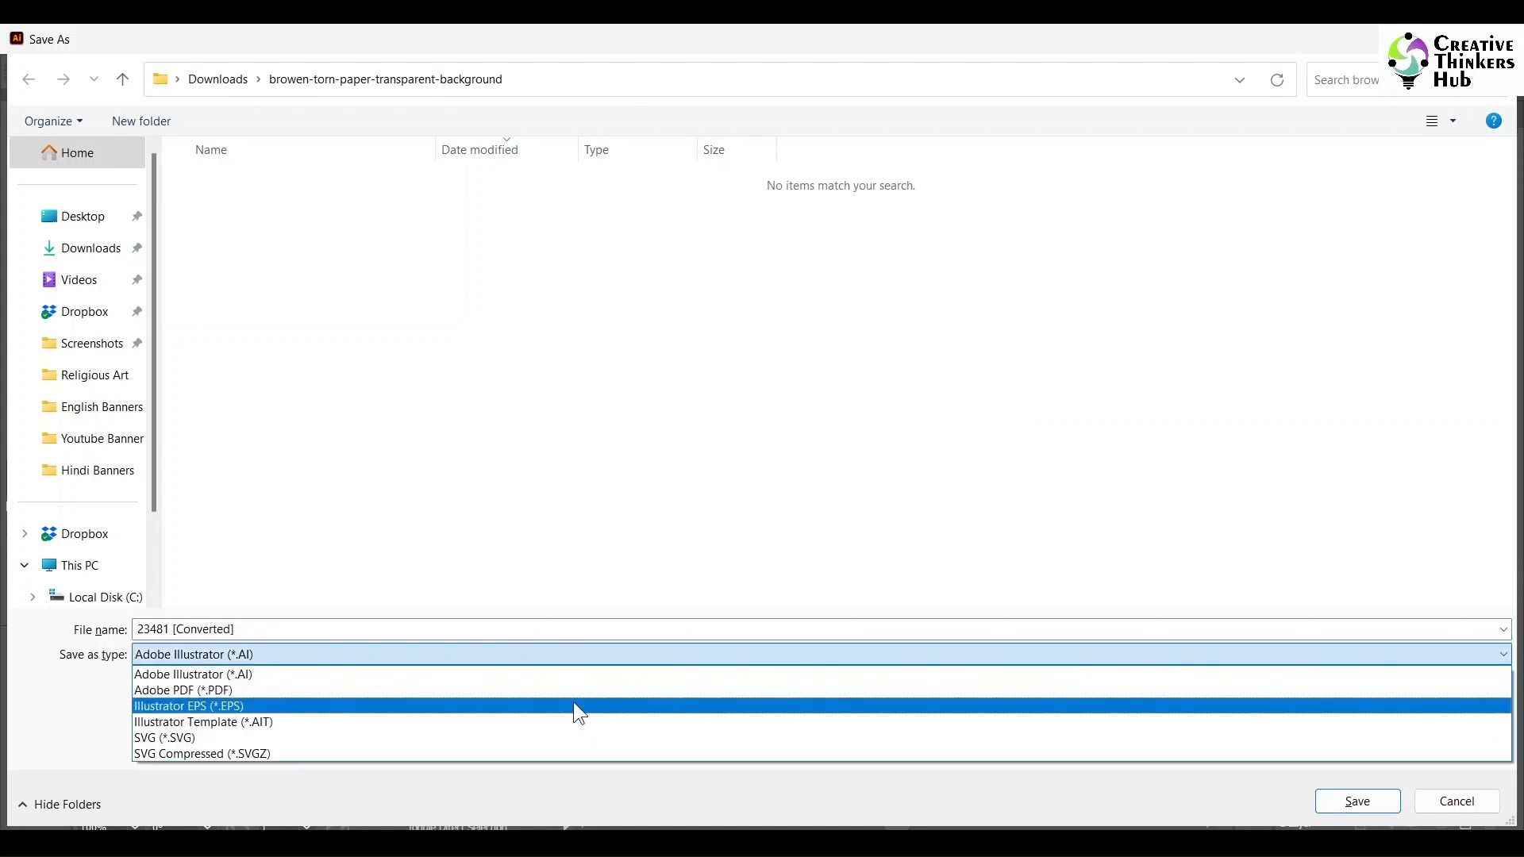
click(580, 709)
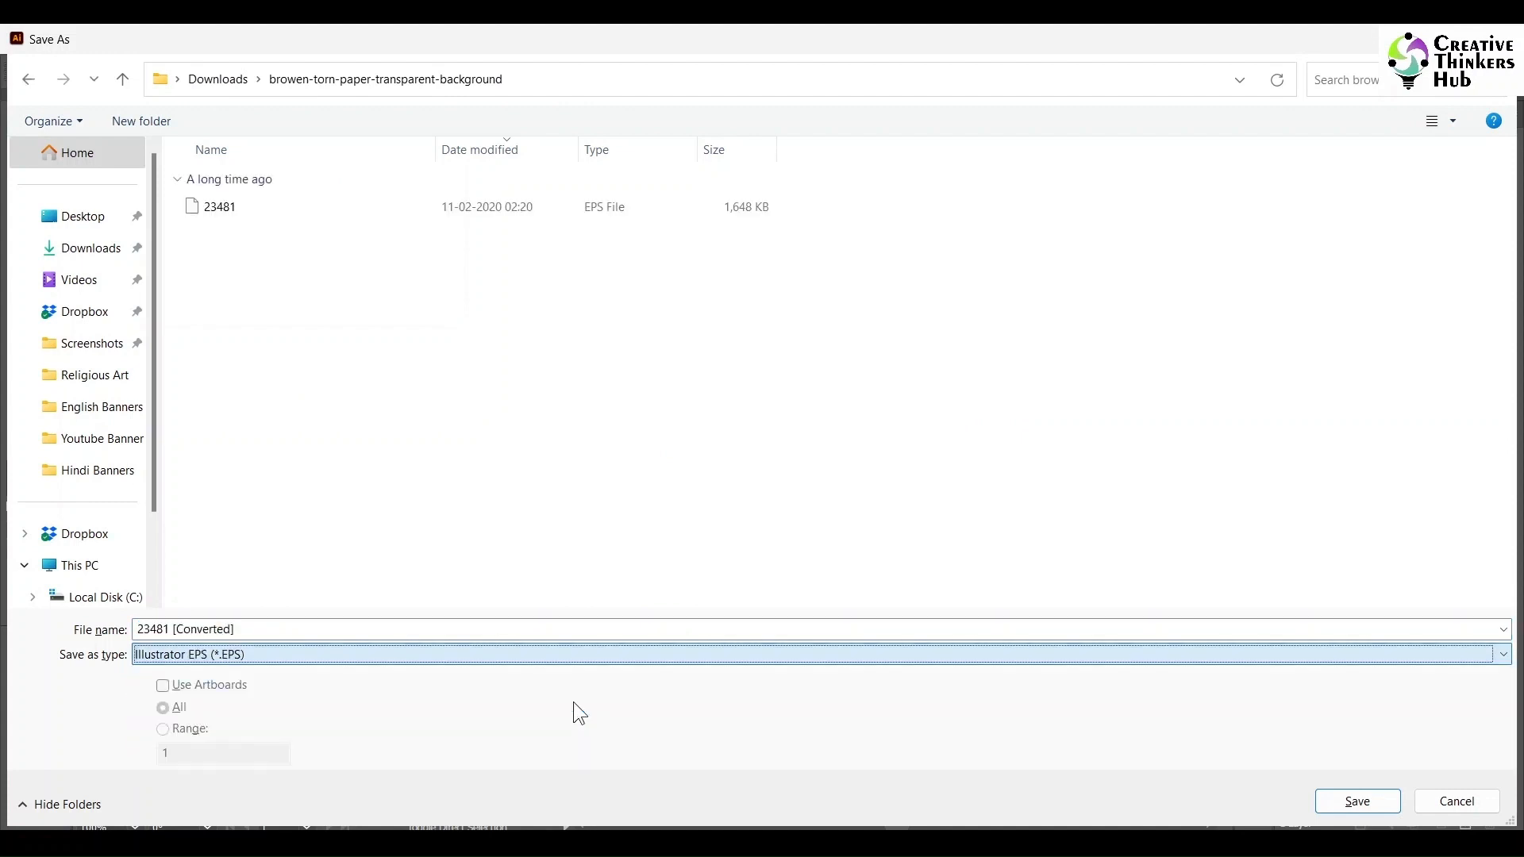
click(1358, 801)
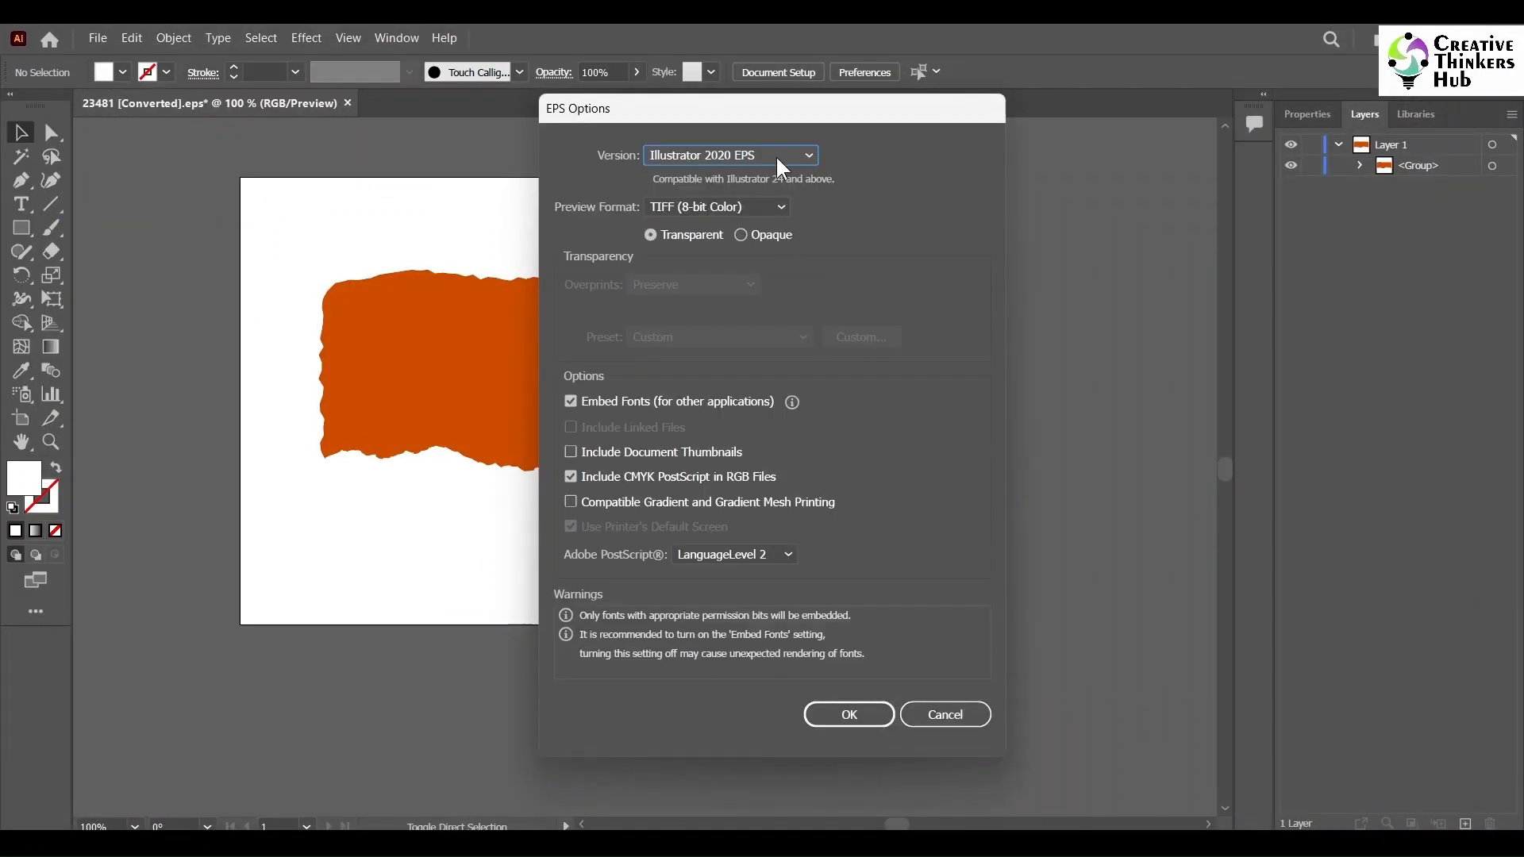
click(780, 156)
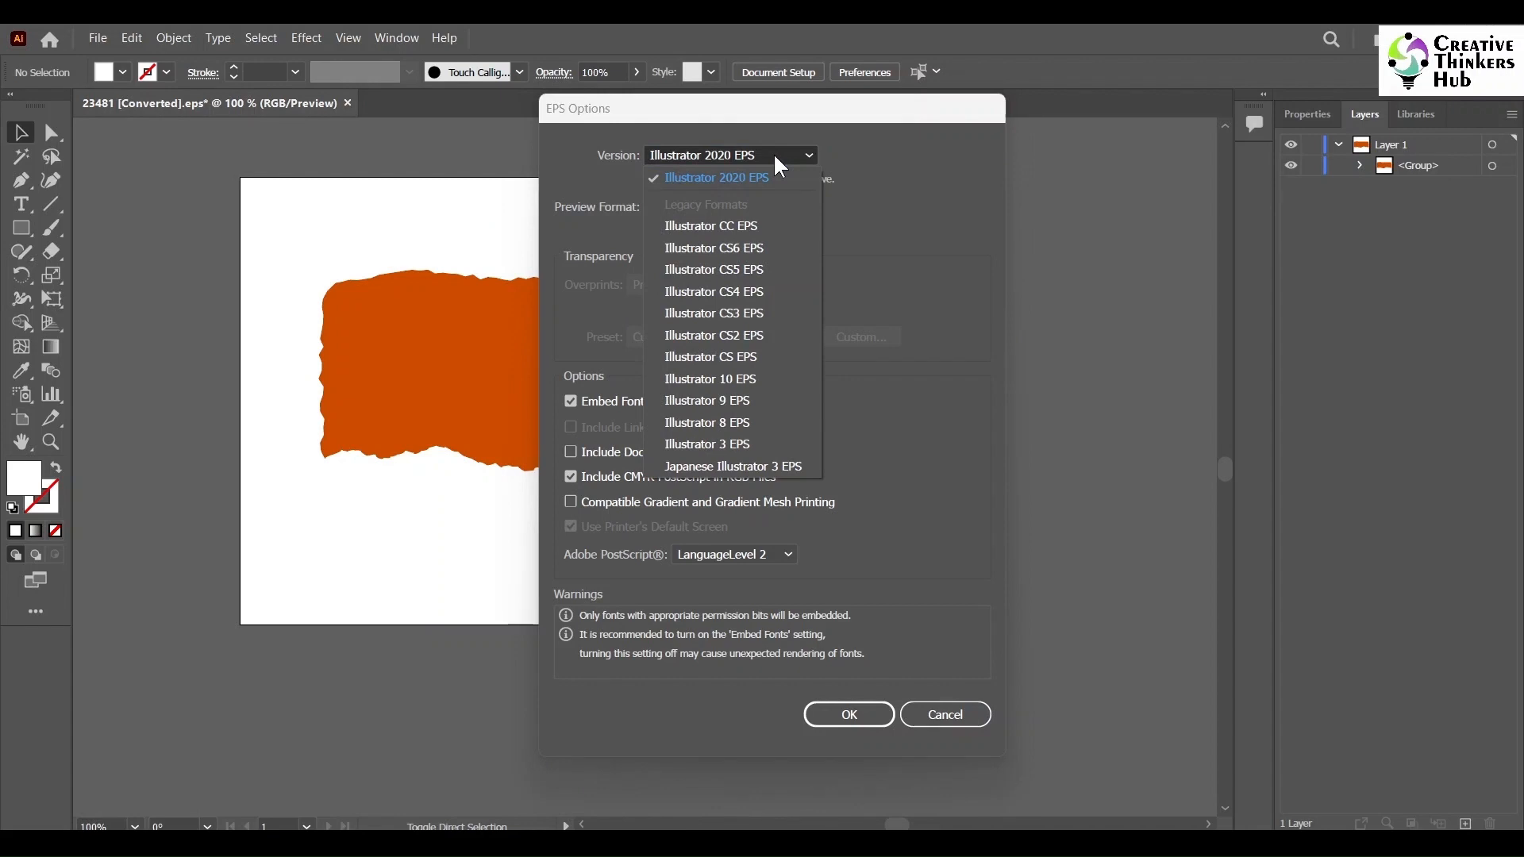
click(726, 377)
click(817, 694)
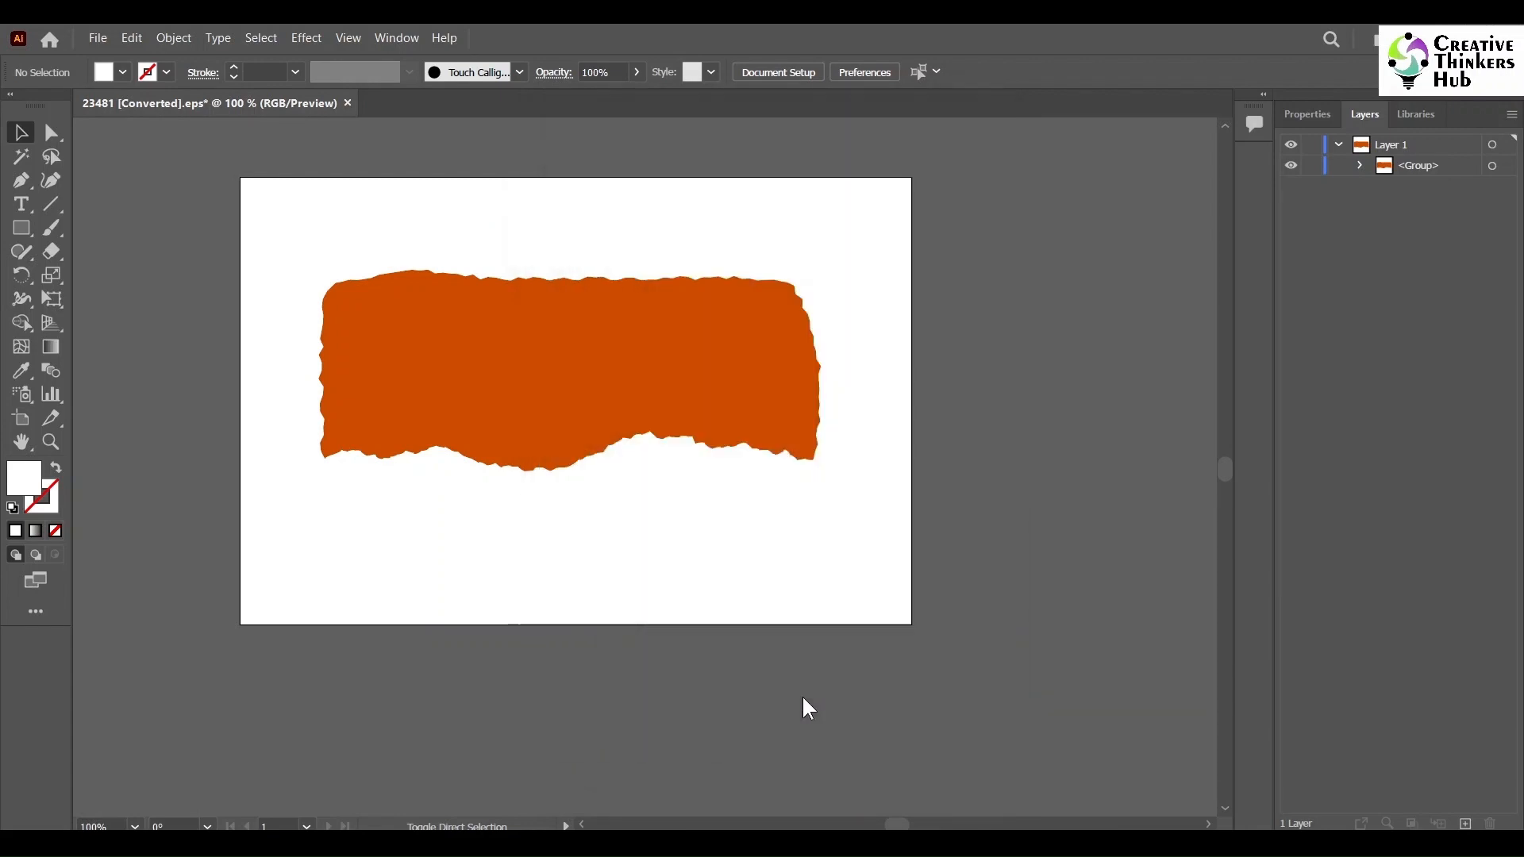
- Switch to CorelDRAW and import the saved EPS into the Burger Flyer as editable curves
click(867, 464)
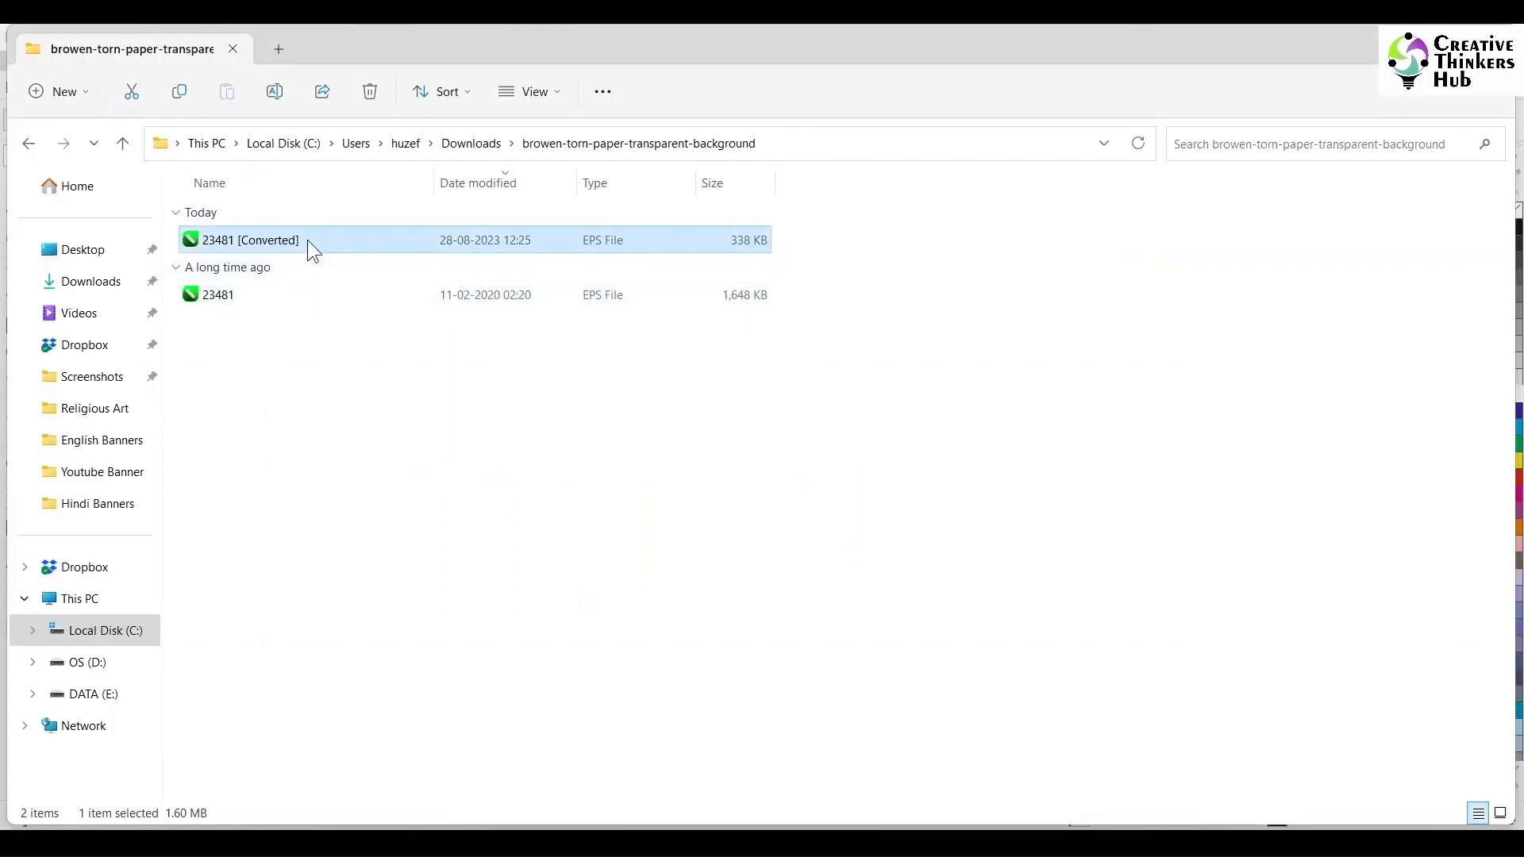
drag(307, 240, 241, 345)
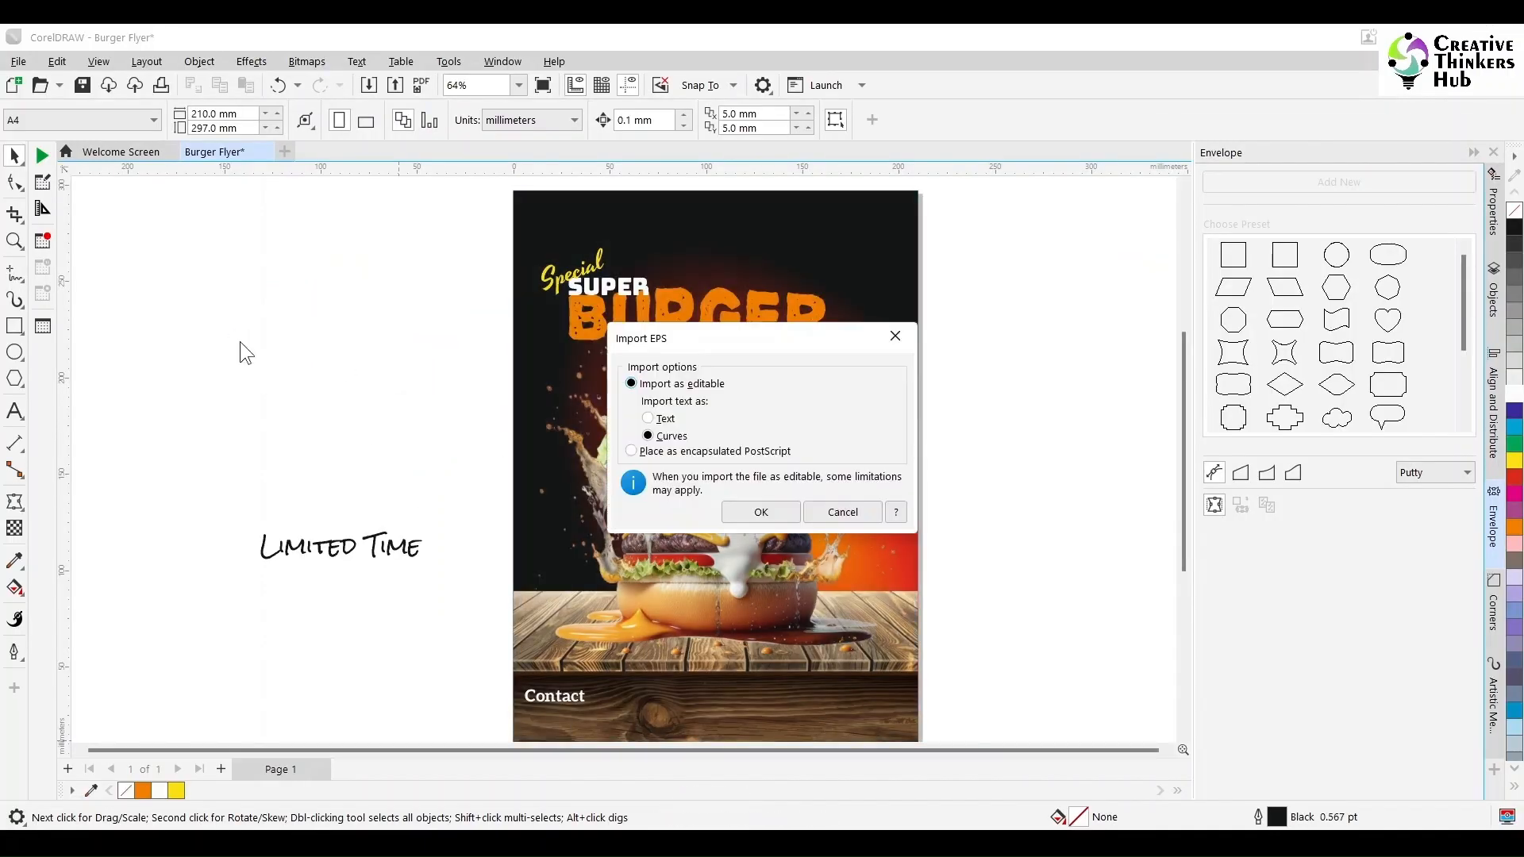
click(746, 512)
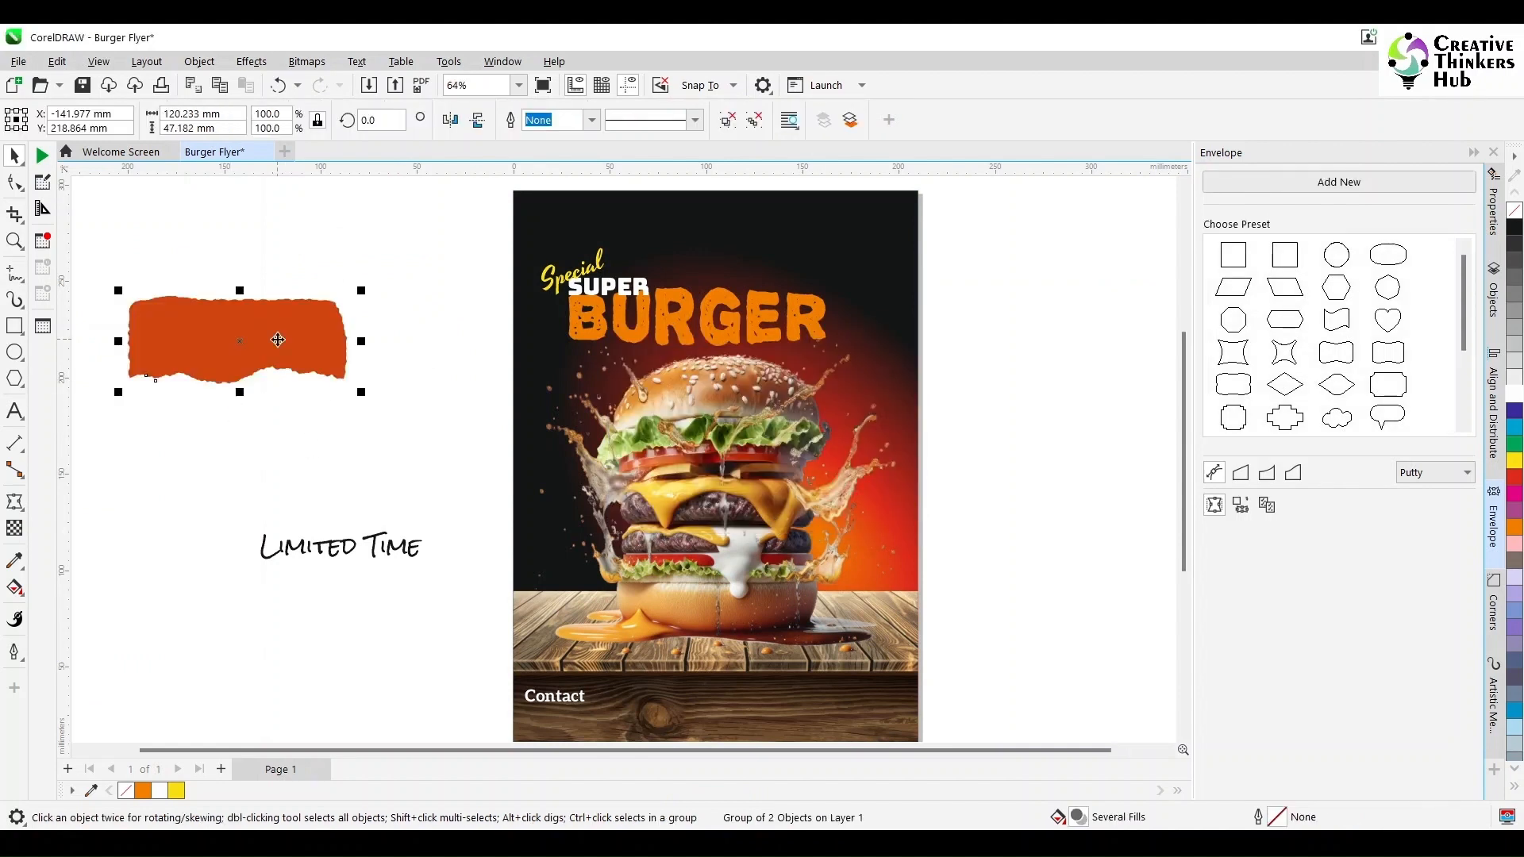
- Move the torn paper onto the flyer's top area and rotate it to about 334 degrees
right_click(277, 339)
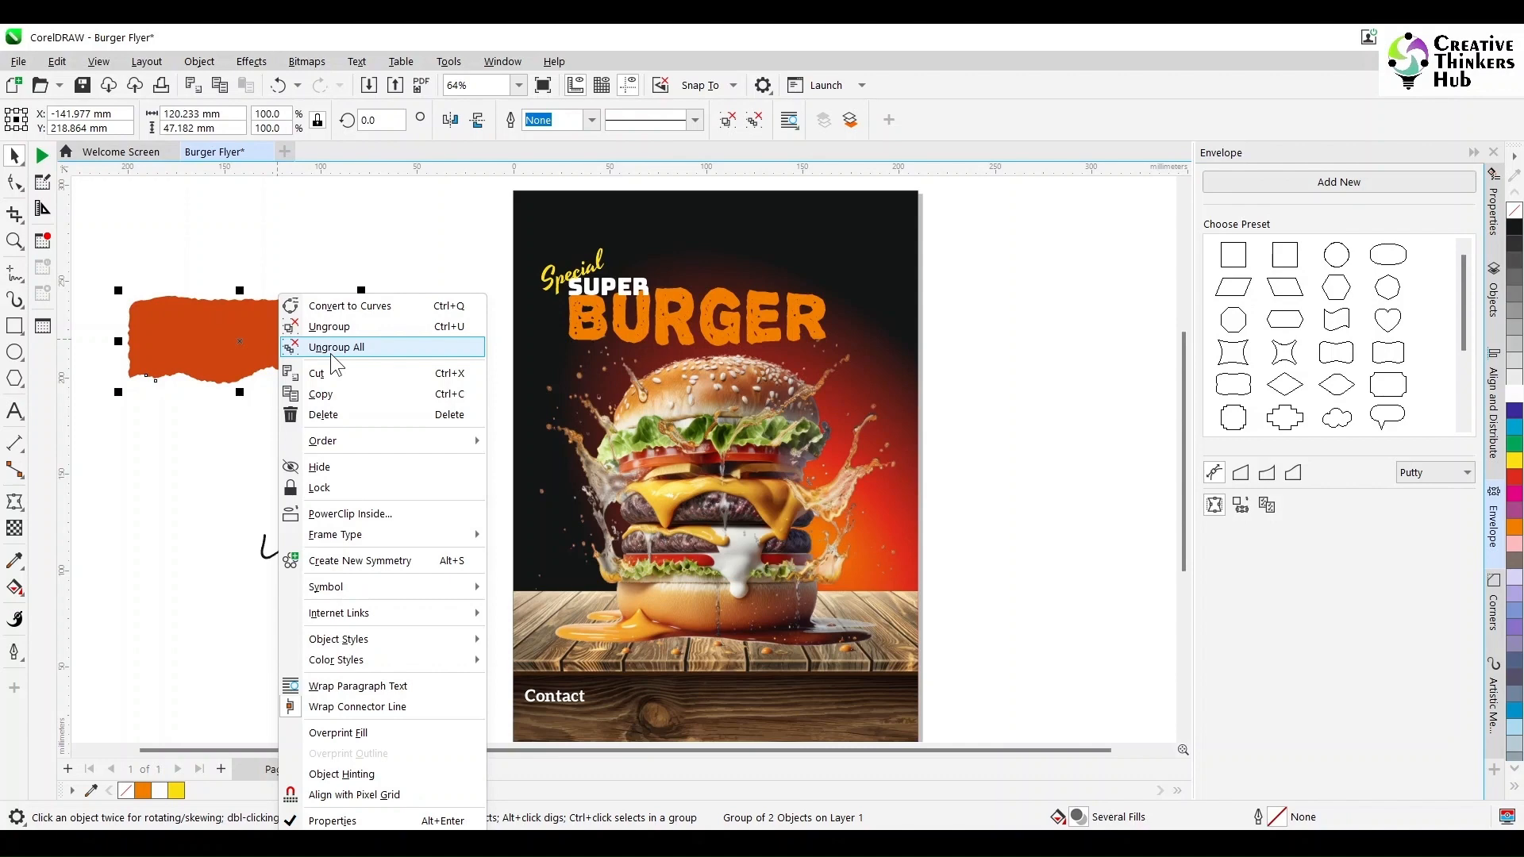
click(392, 239)
drag(262, 343, 787, 267)
click(877, 292)
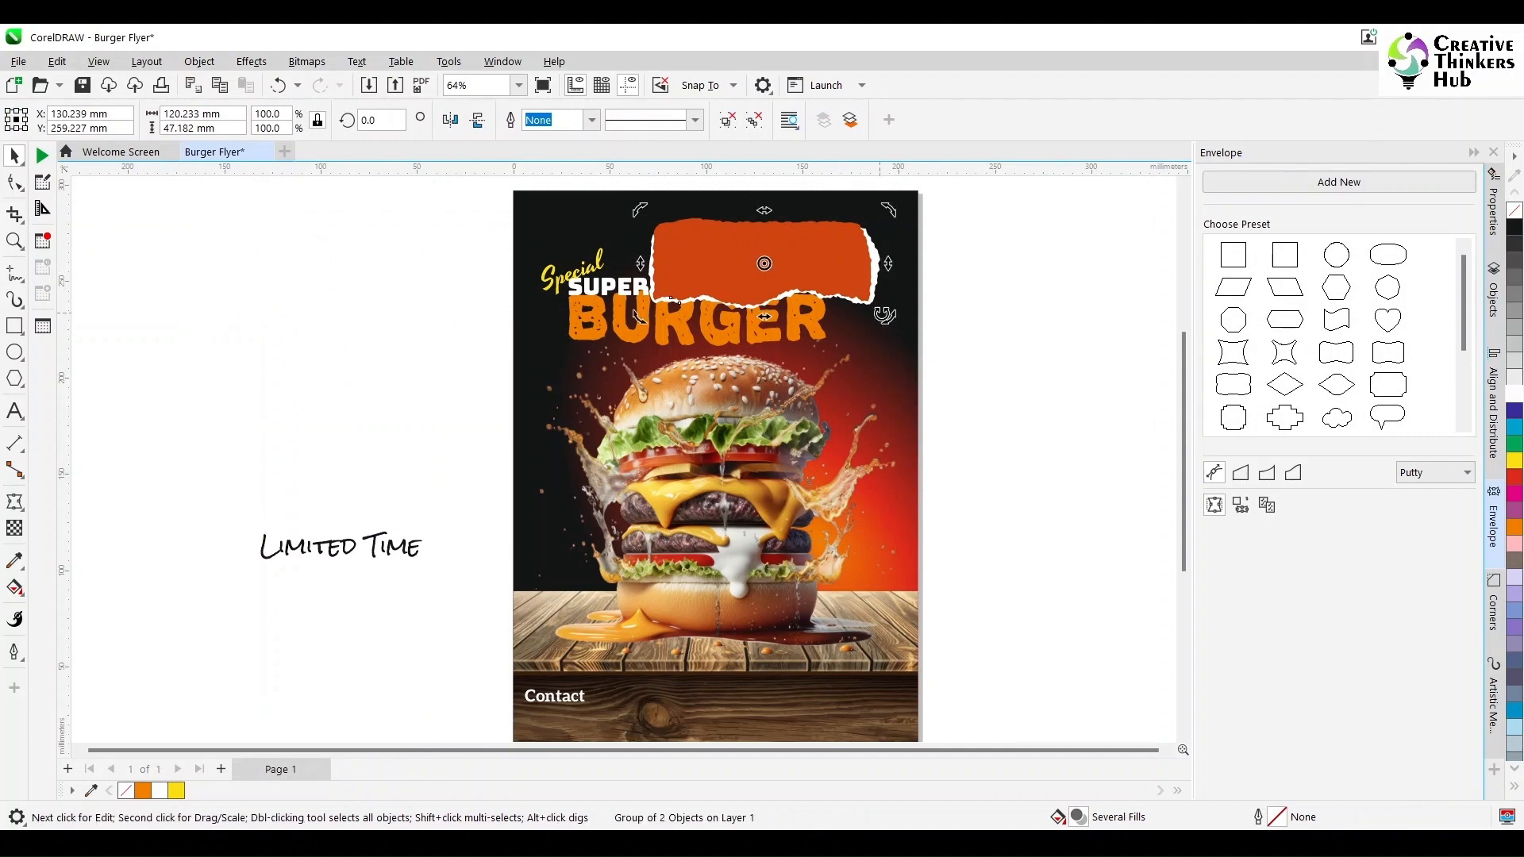
drag(881, 315, 881, 400)
drag(825, 295, 942, 305)
- Reposition the torn paper over the flyer's top-right corner and enlarge it to about 156%
scroll(955, 314, left, 3)
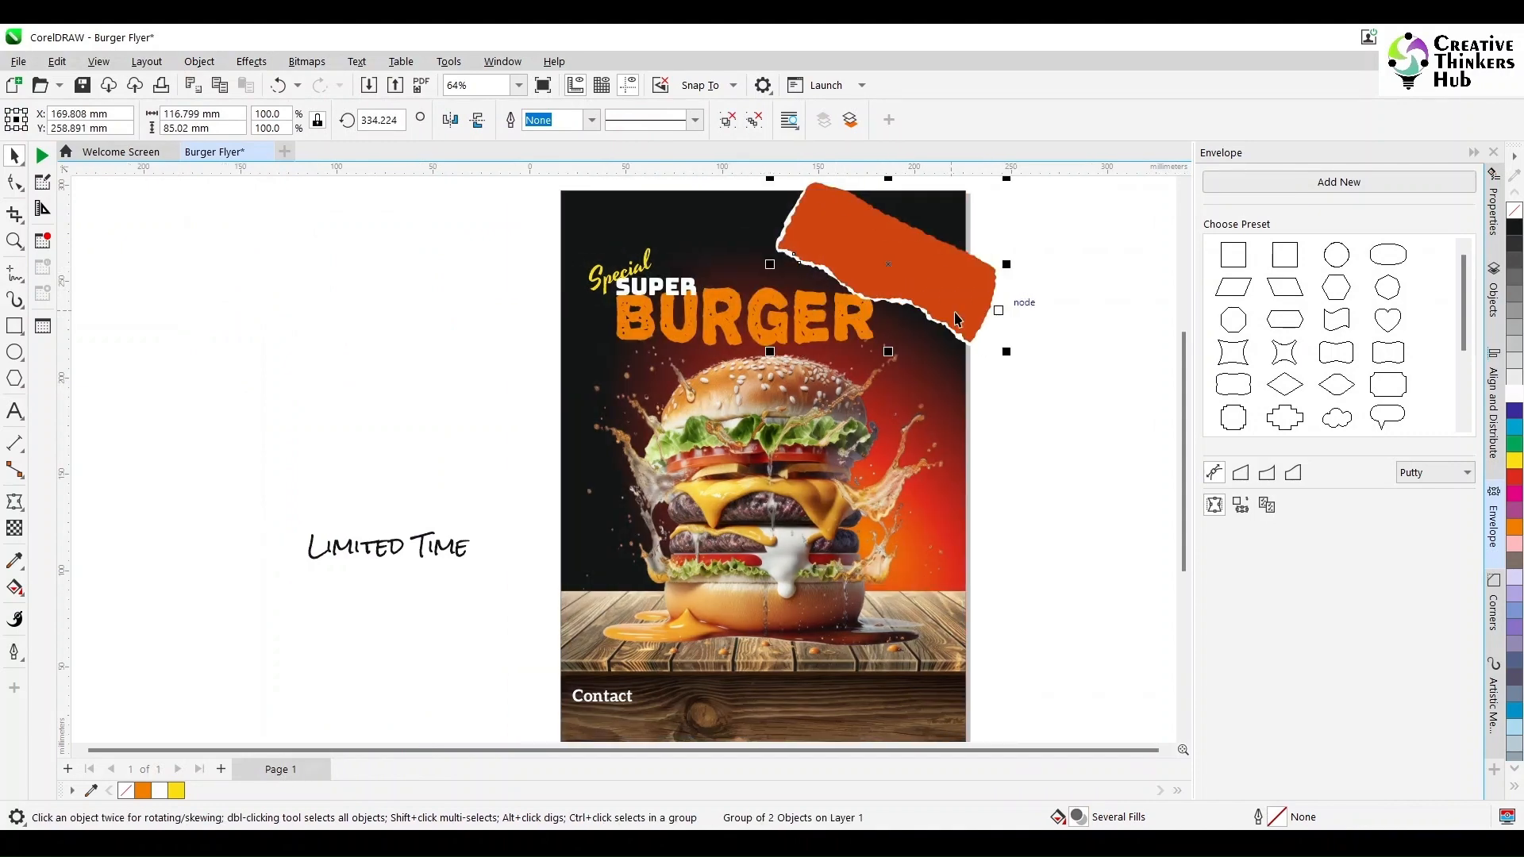
scroll(1051, 344, down, 2)
scroll(1051, 344, up, 2)
scroll(1049, 341, up, 3)
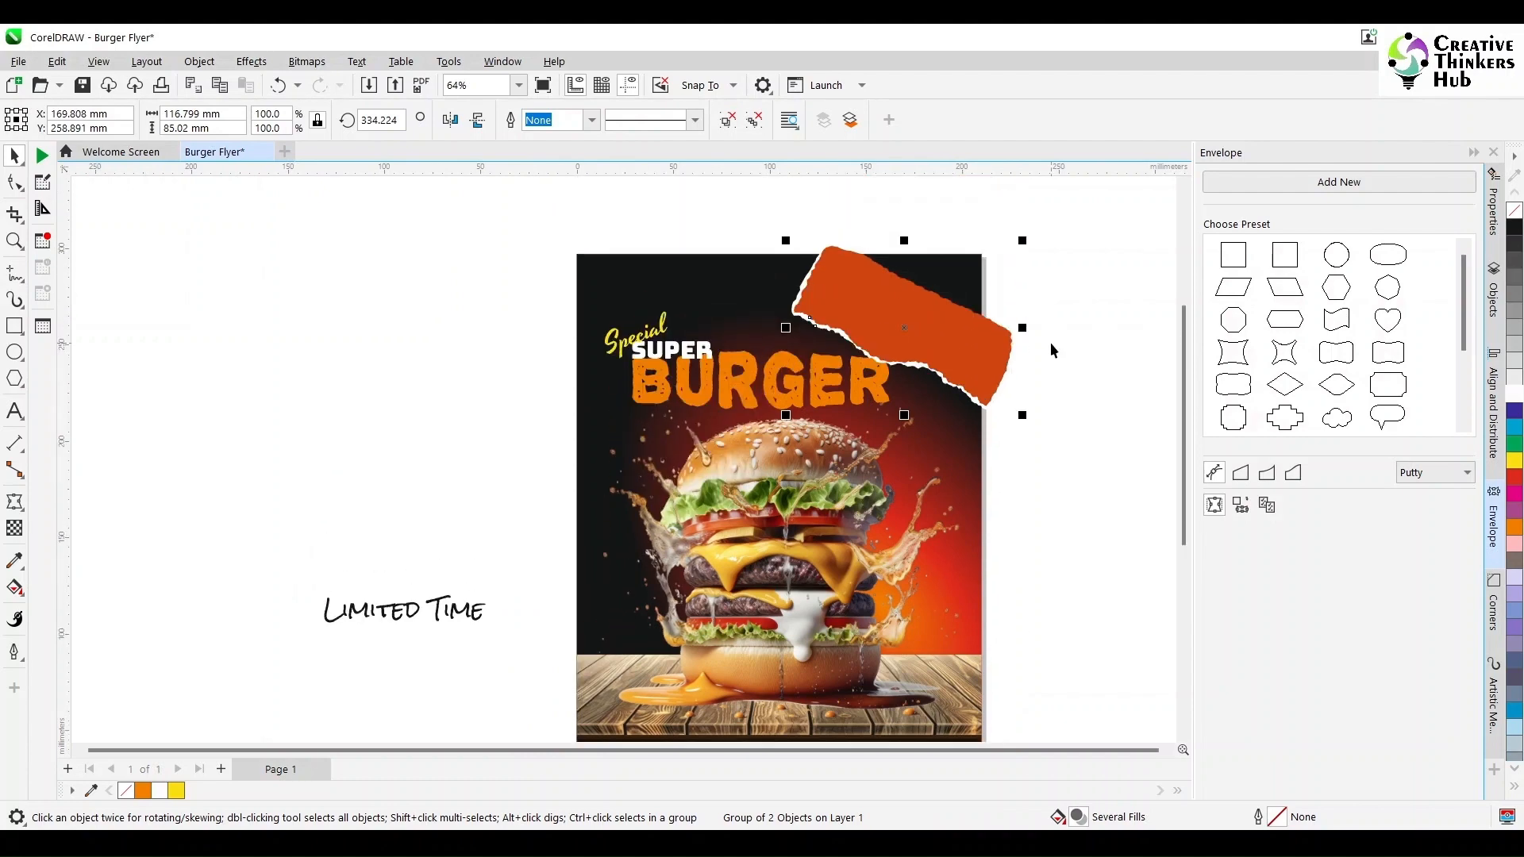
drag(786, 352, 729, 252)
drag(968, 428, 980, 385)
drag(983, 390, 952, 385)
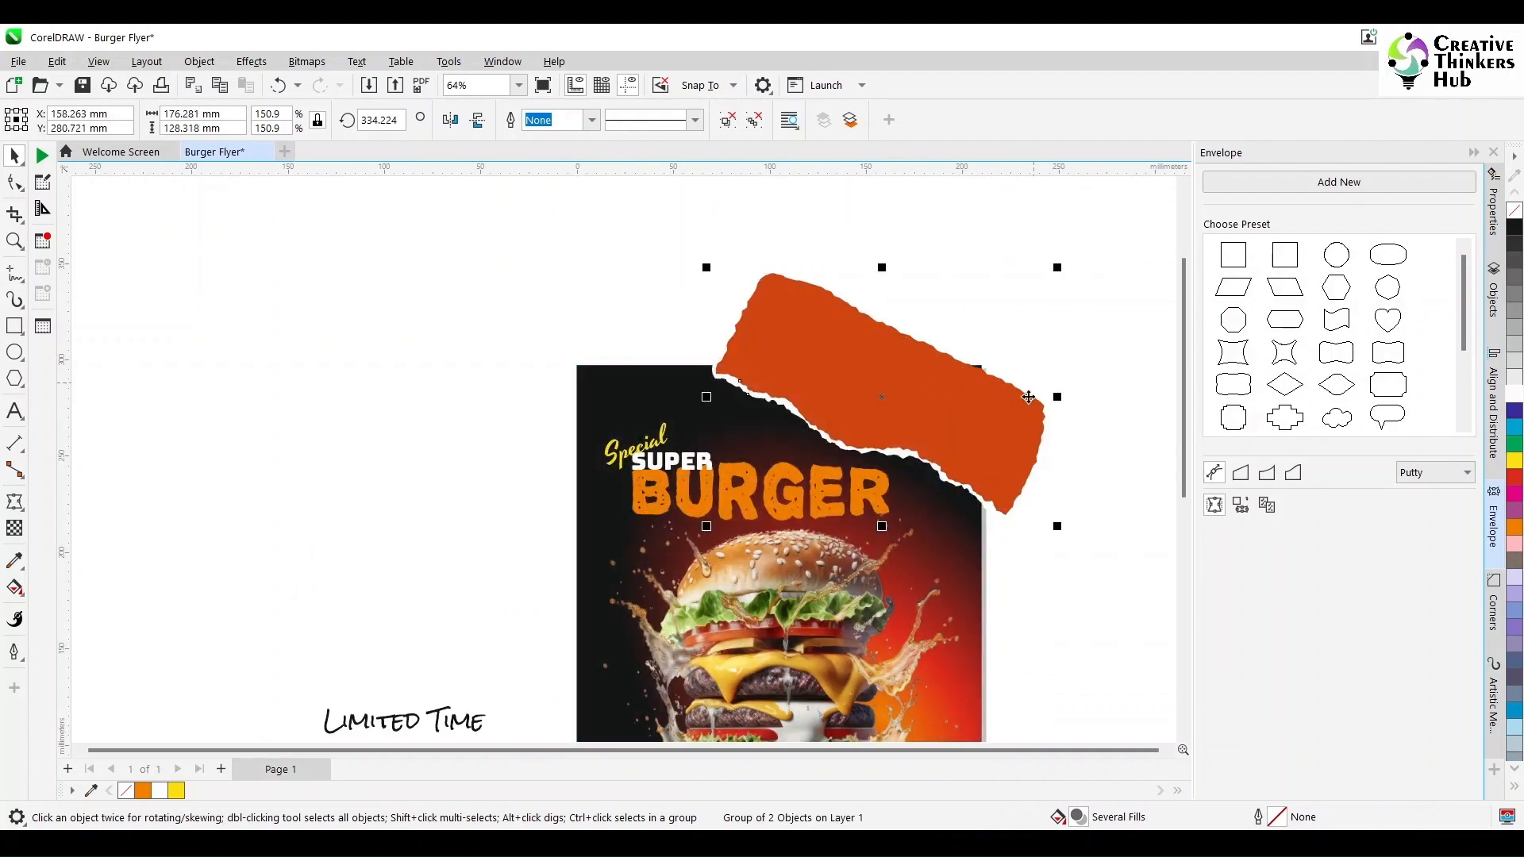
drag(1054, 526, 1091, 546)
drag(983, 461, 982, 460)
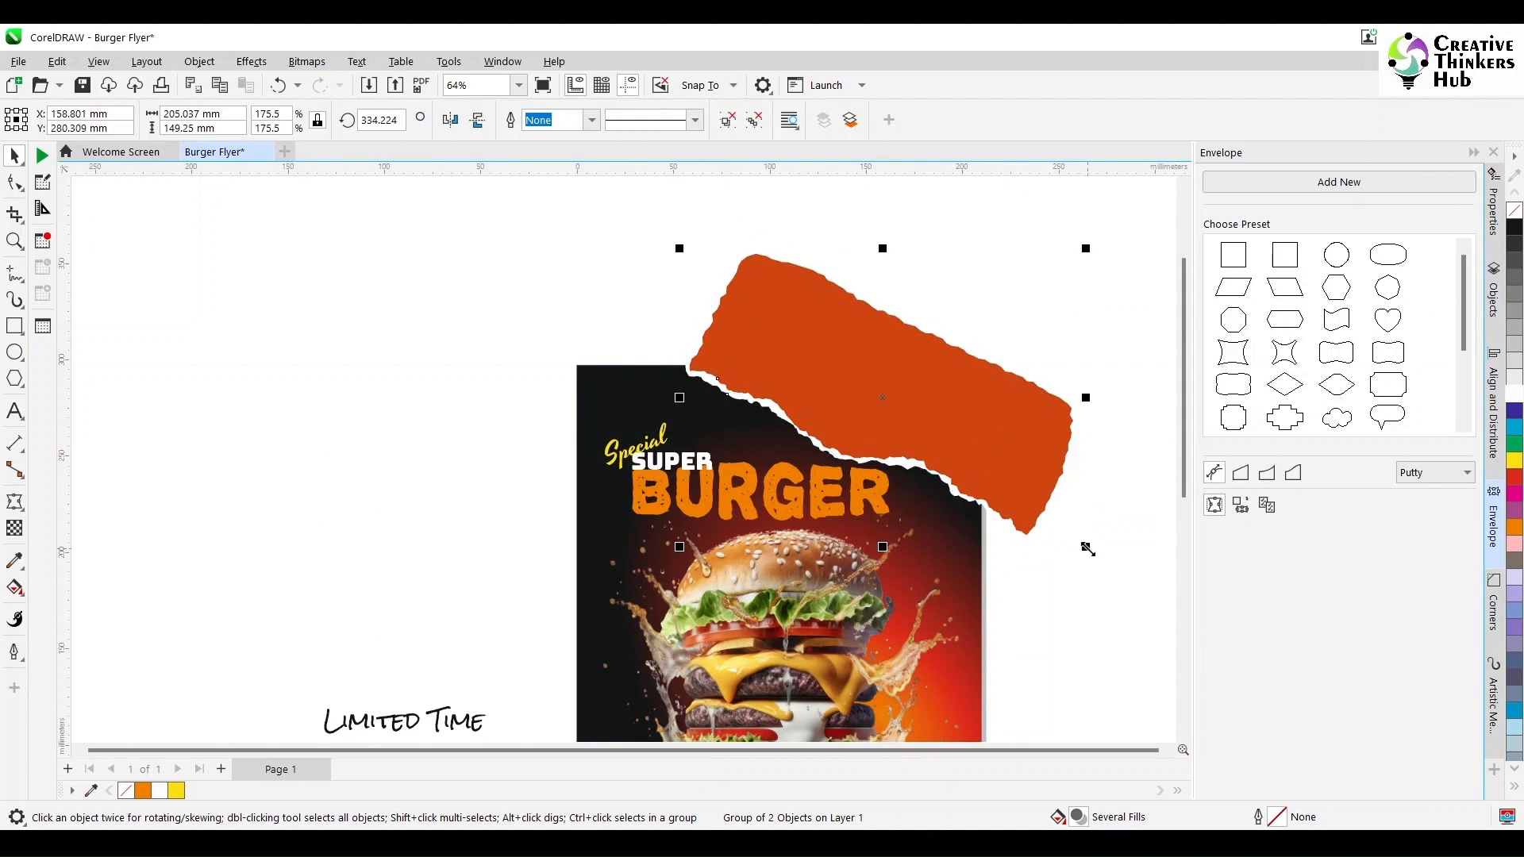
drag(1086, 546, 977, 491)
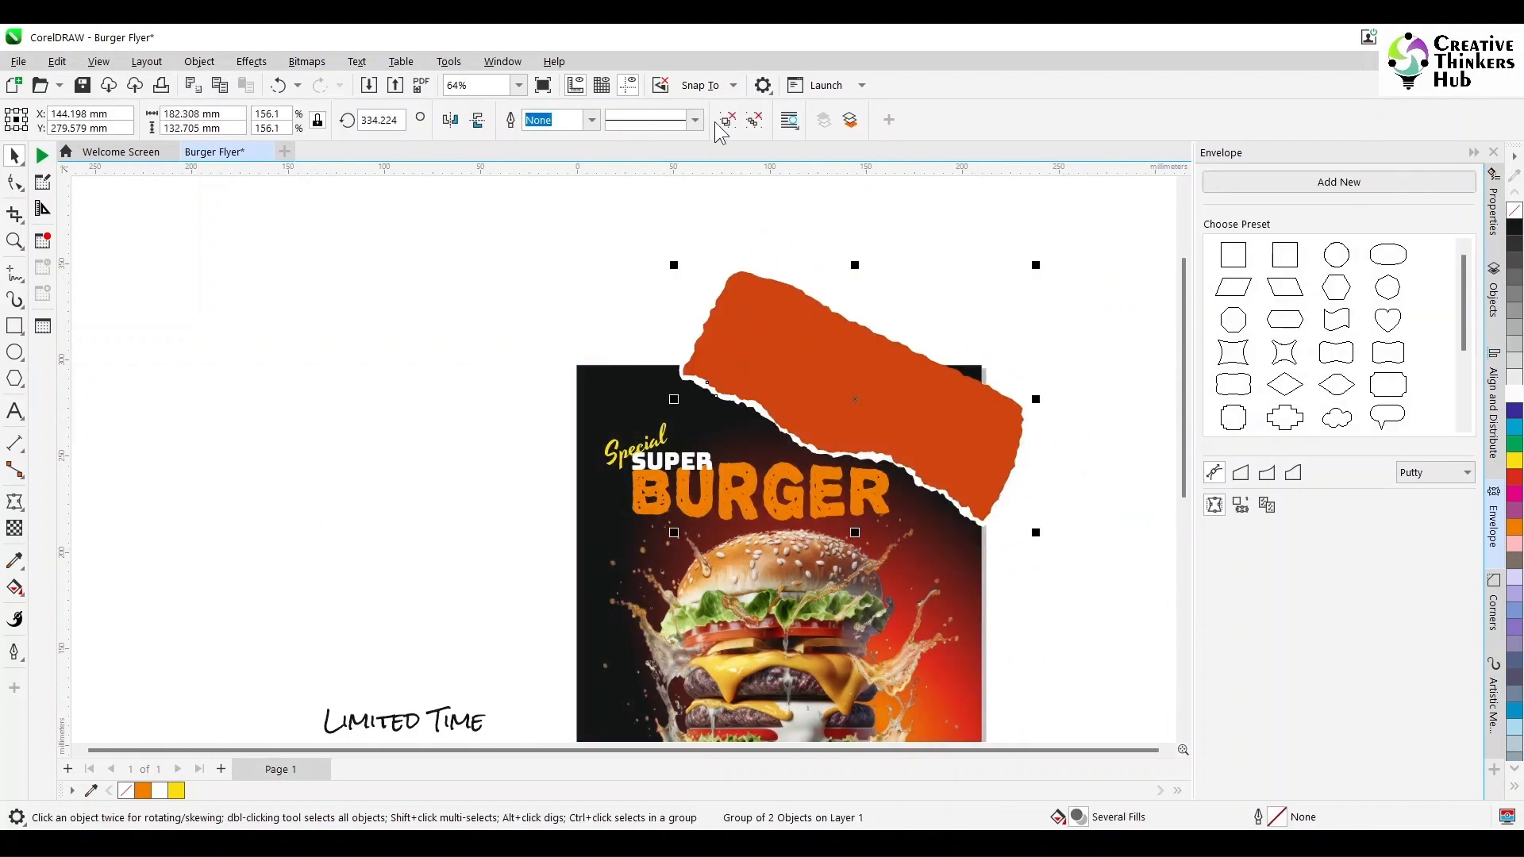
- Ungroup the torn paper and select its orange curve with the Shape tool
click(748, 121)
click(828, 273)
click(847, 374)
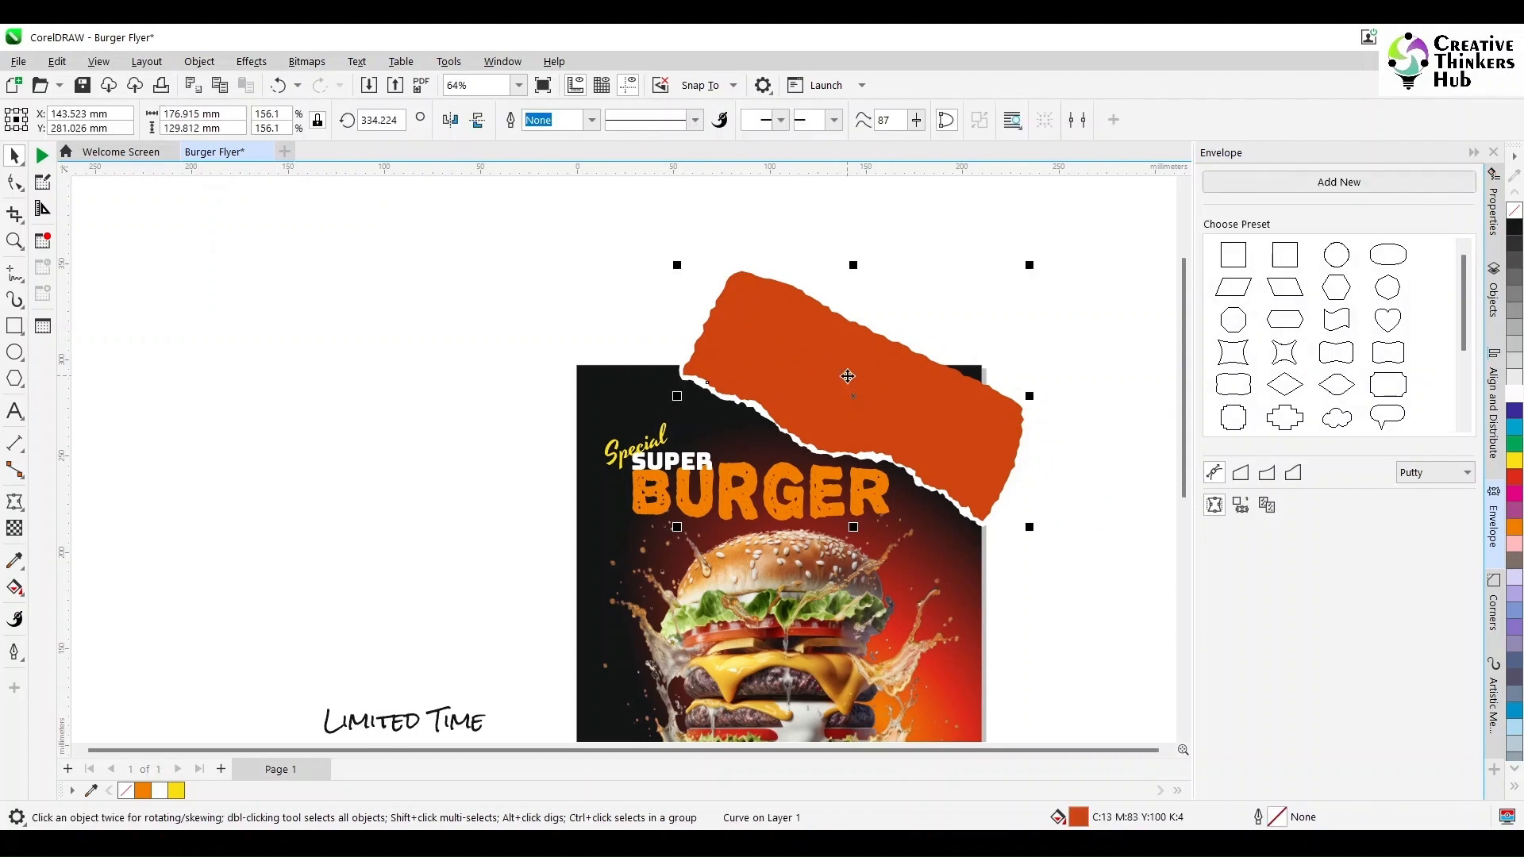
click(15, 187)
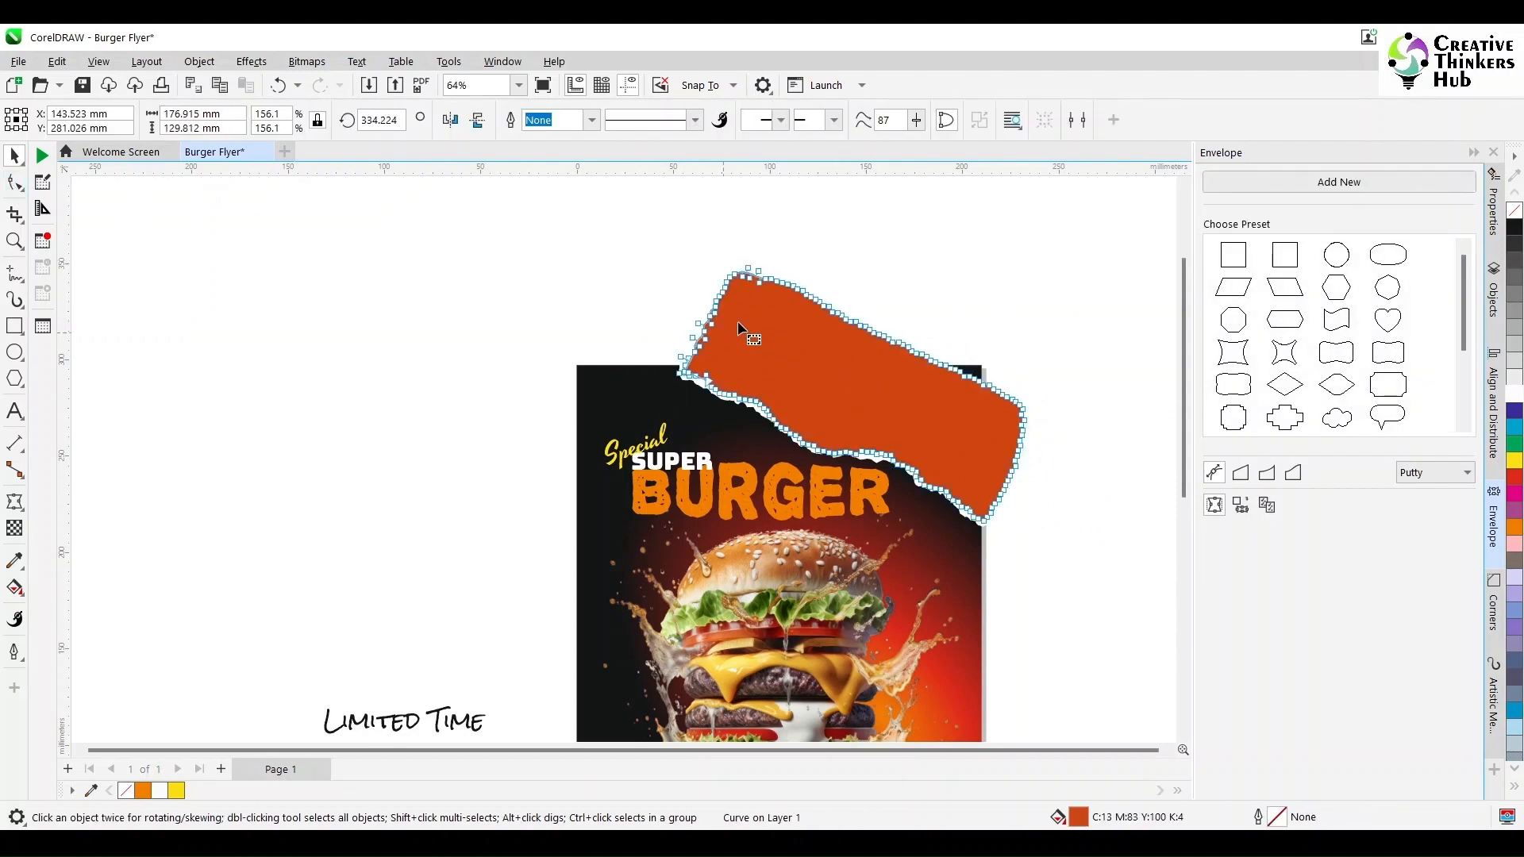
- Drag the selected nodes to stretch the orange torn paper shape up and to the right, then deselect
drag(1059, 436, 867, 300)
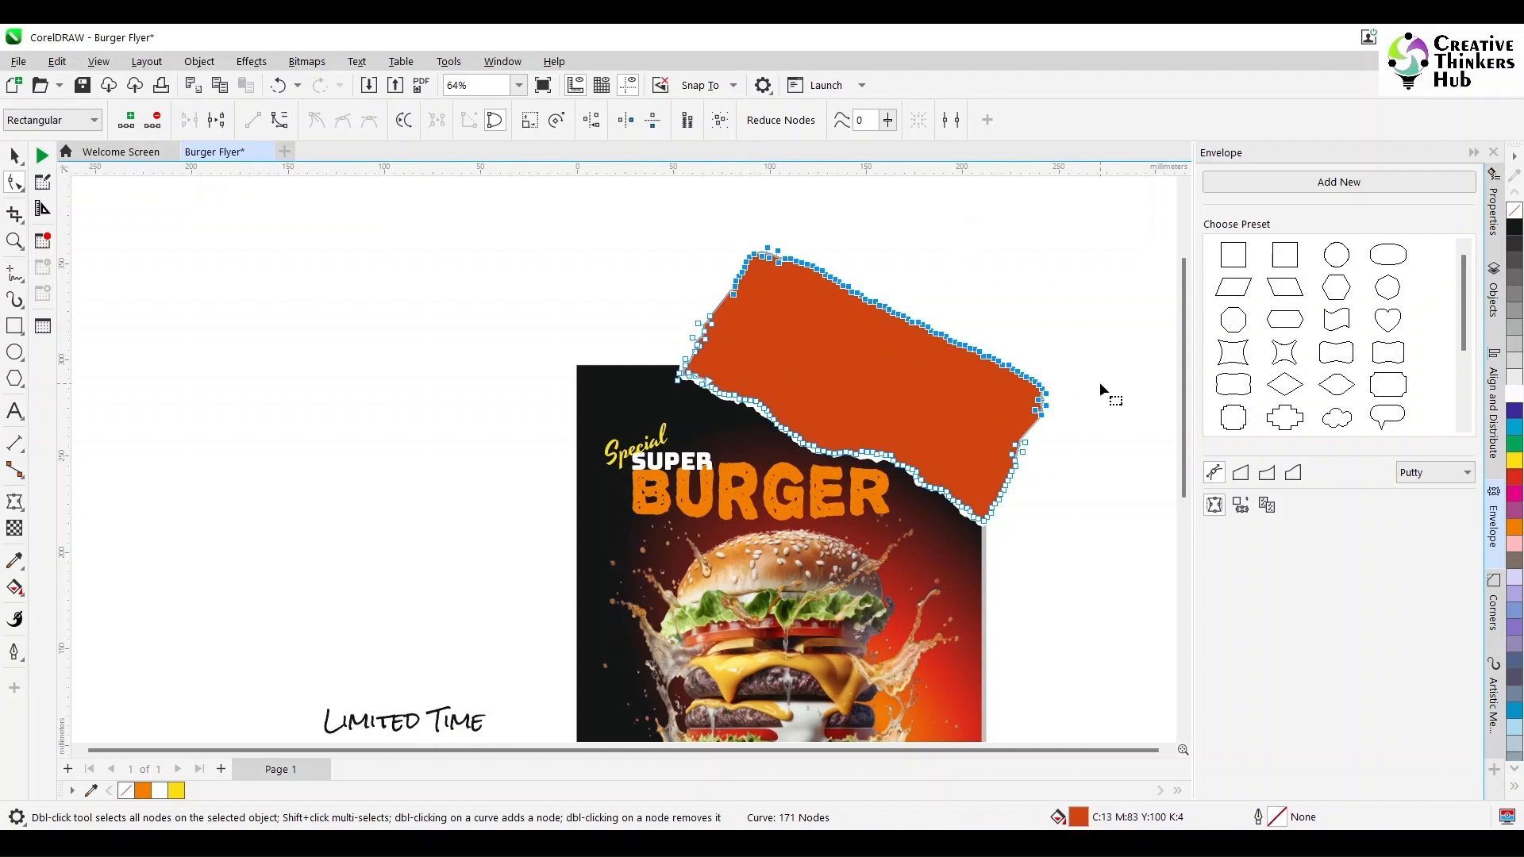
click(14, 154)
click(262, 310)
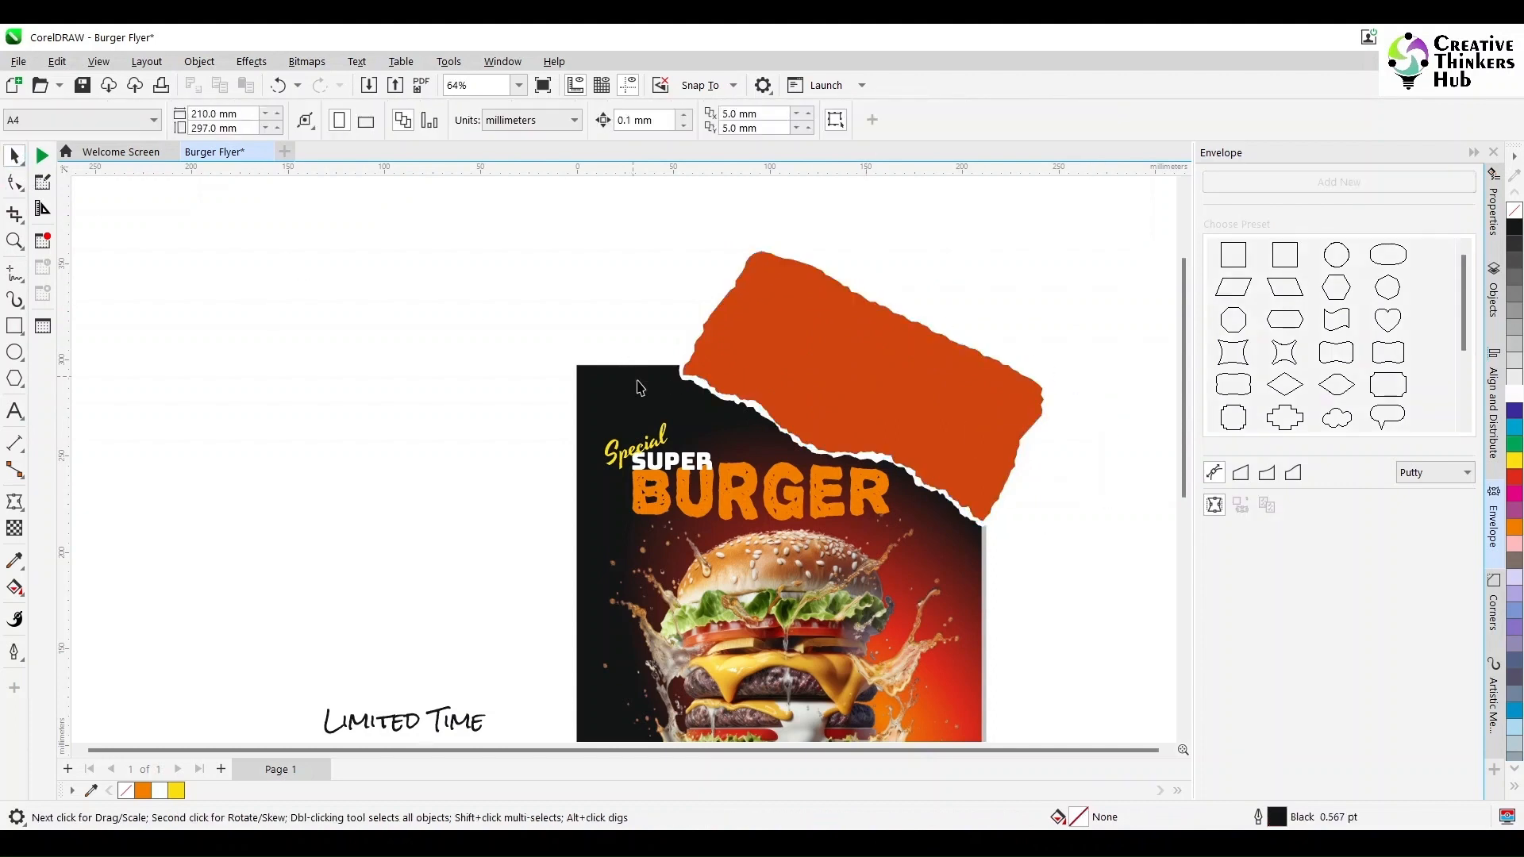
click(635, 409)
ctrl+click(633, 401)
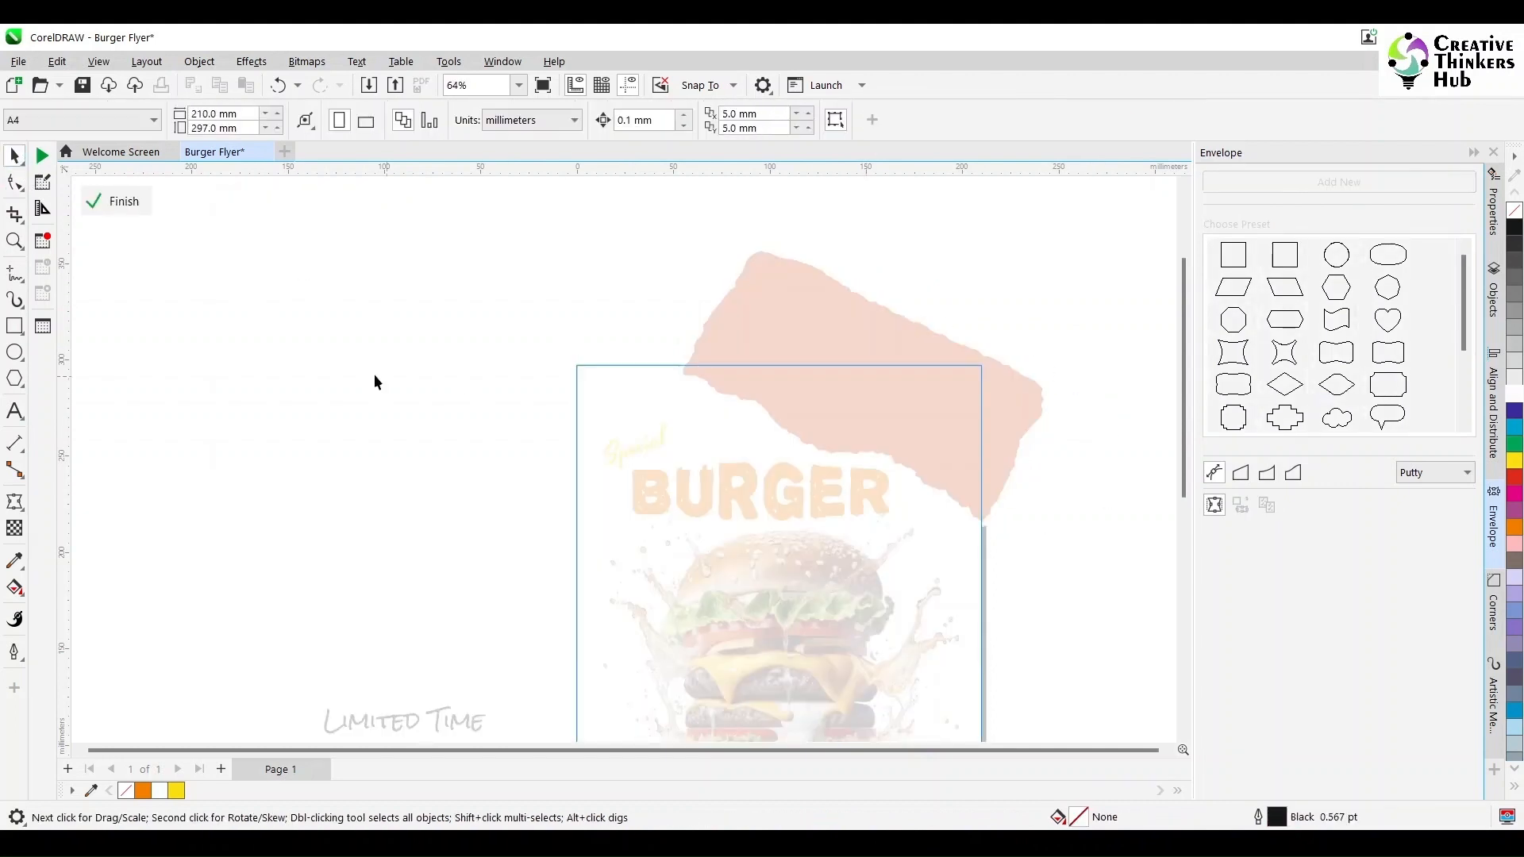
click(116, 201)
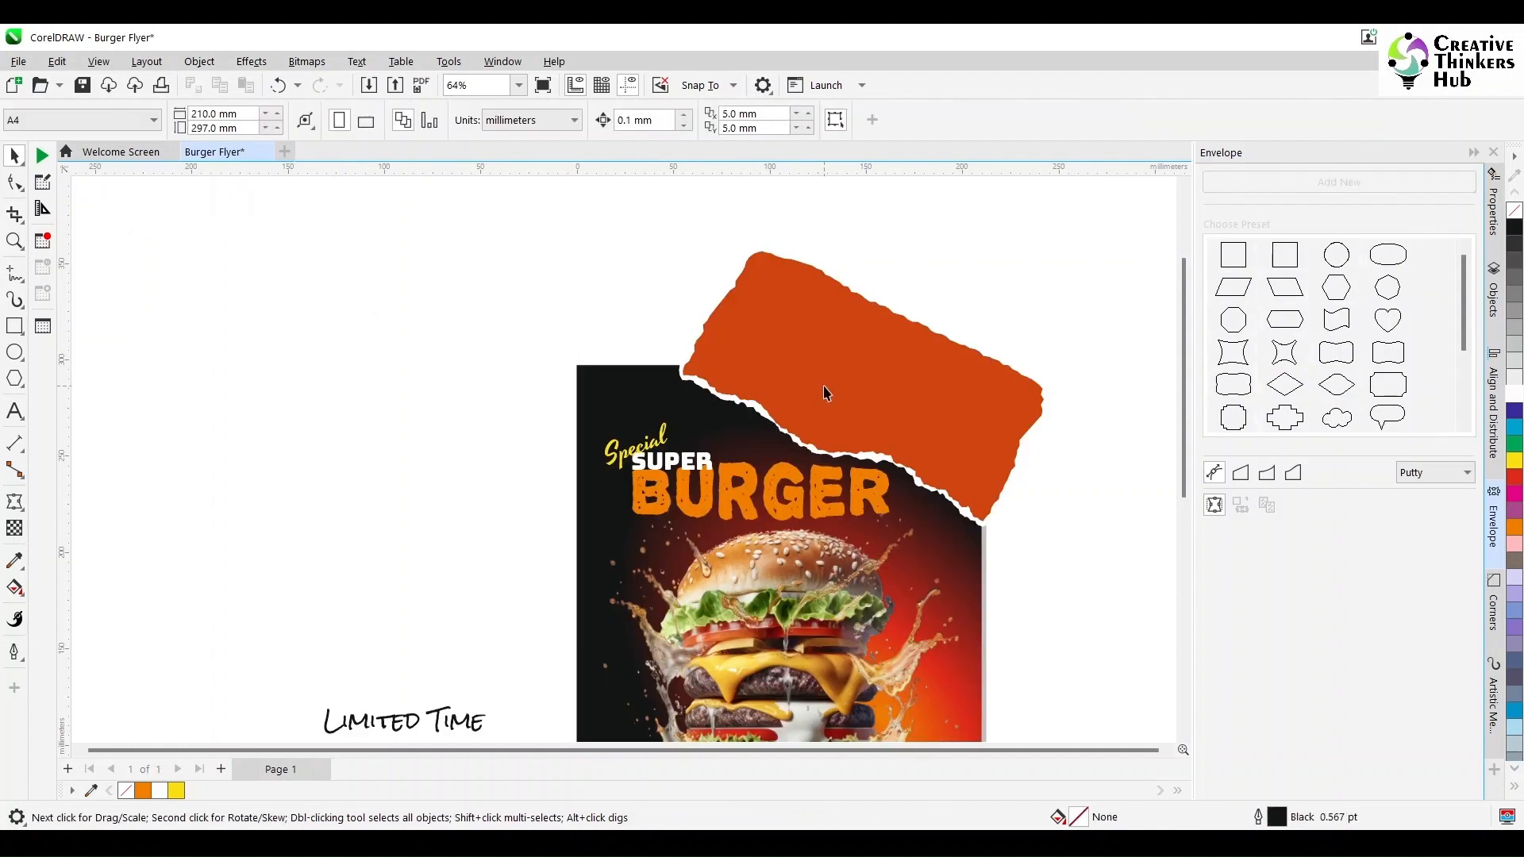
- Intersect the orange torn paper with the flyer background and delete the original orange piece
click(713, 401)
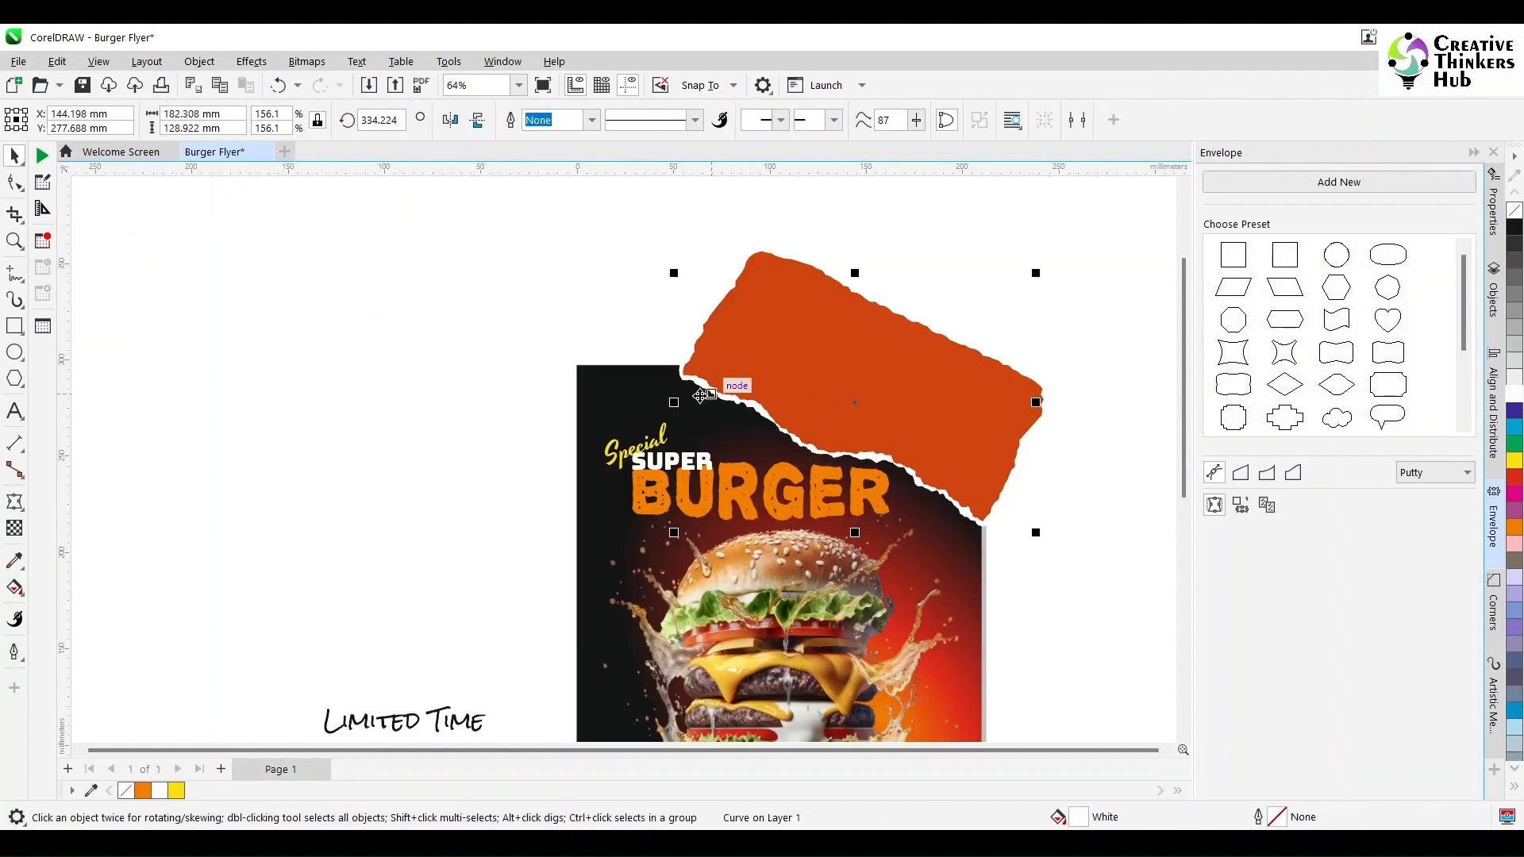
click(595, 392)
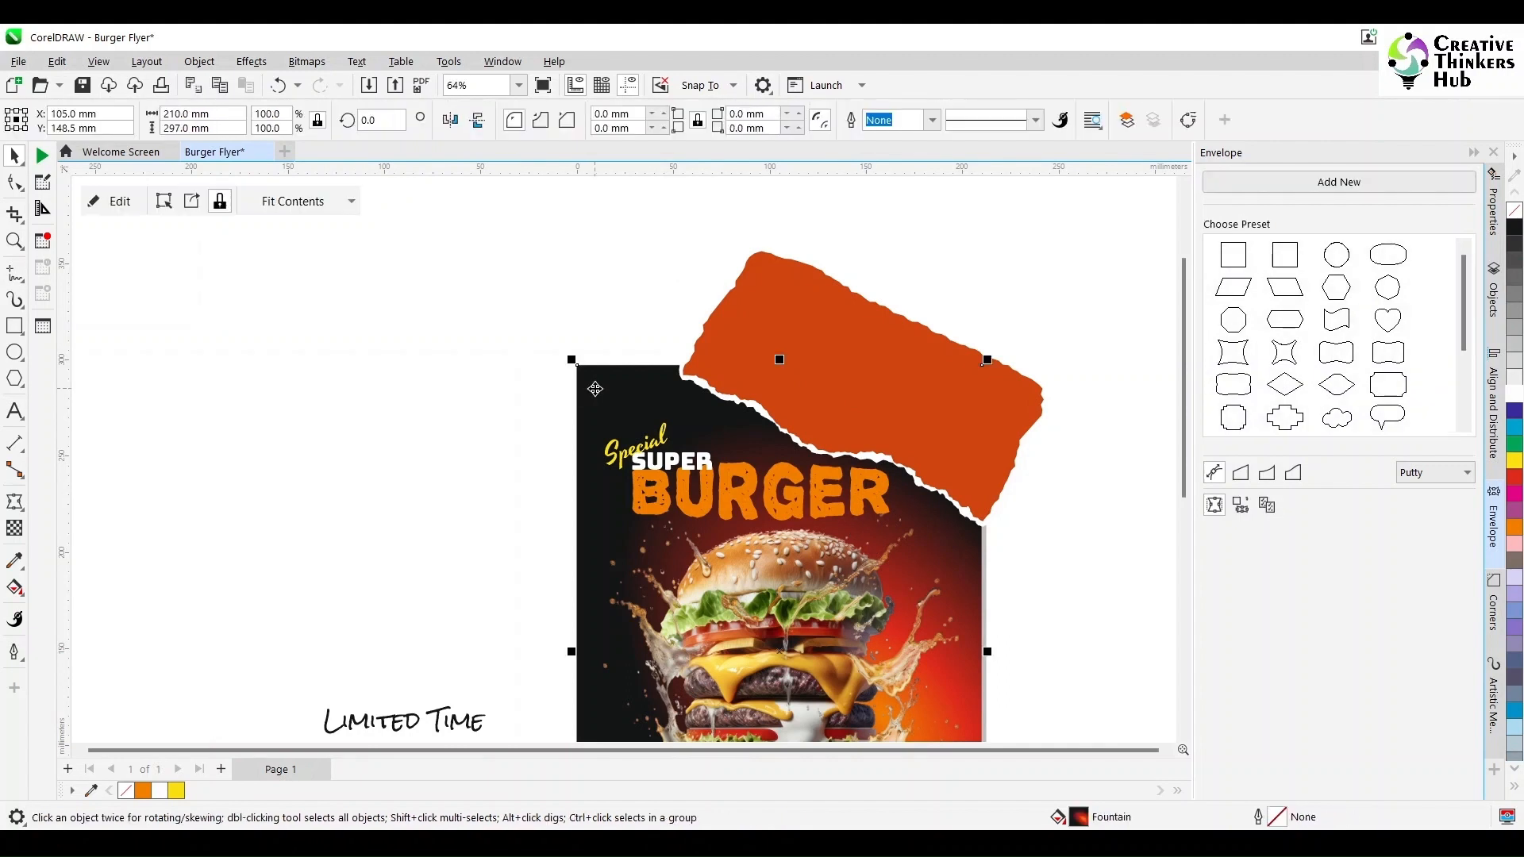
shift+click(776, 298)
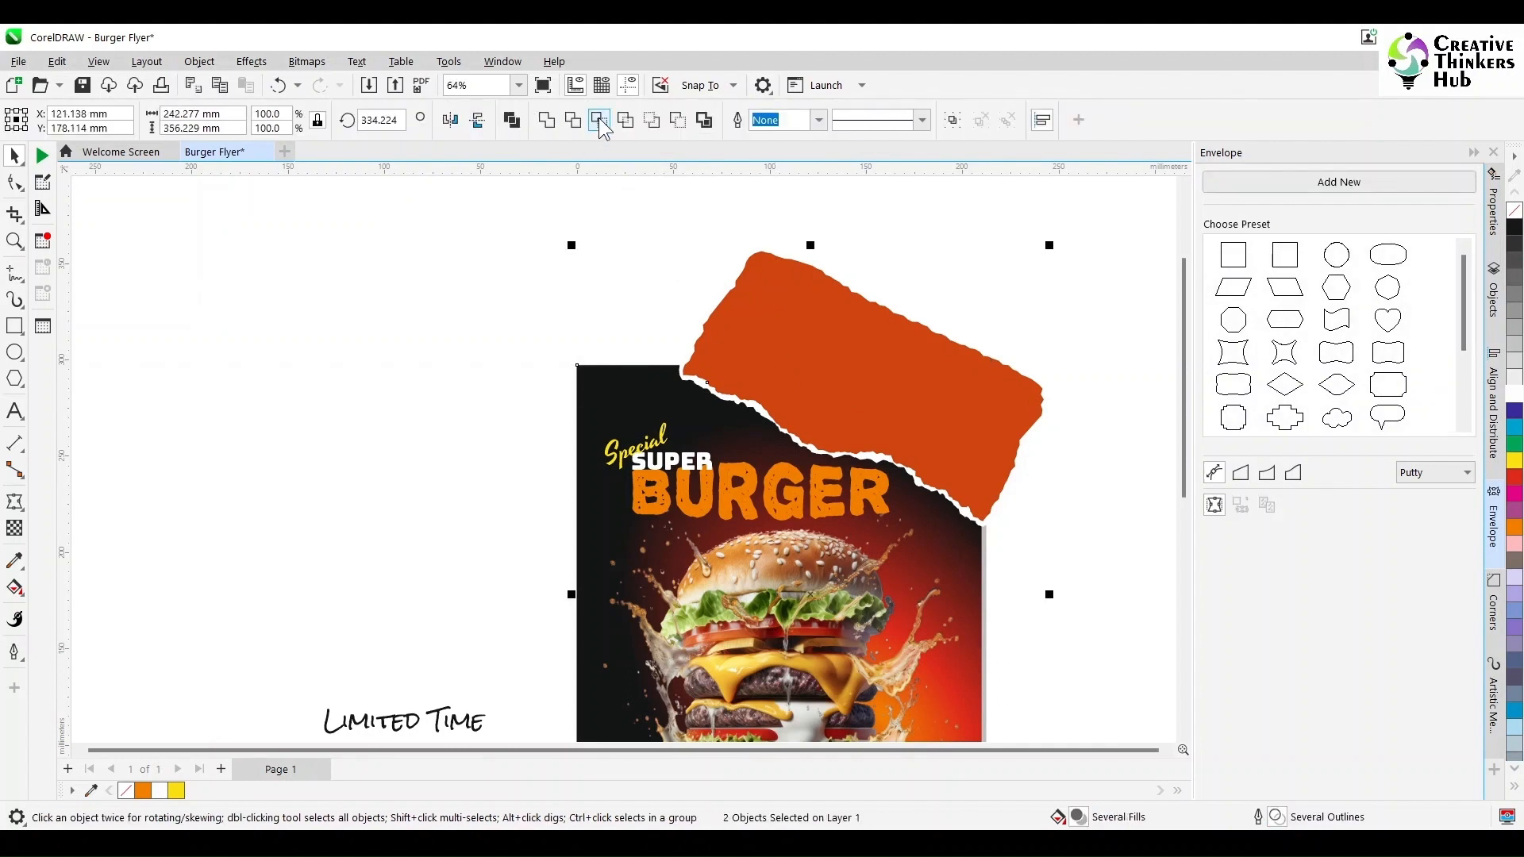
click(600, 122)
click(781, 297)
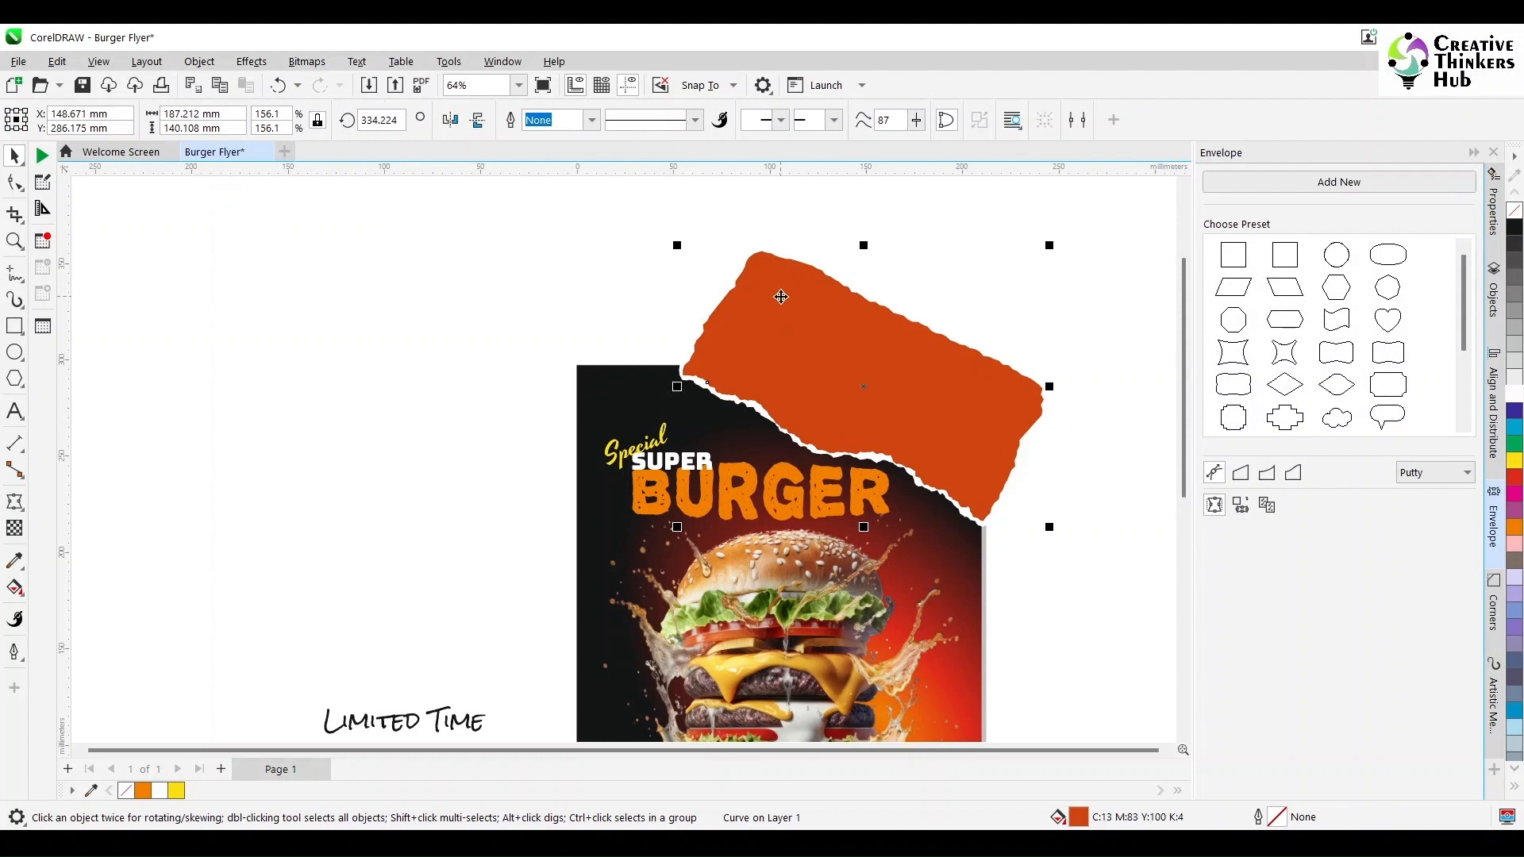
key(Delete)
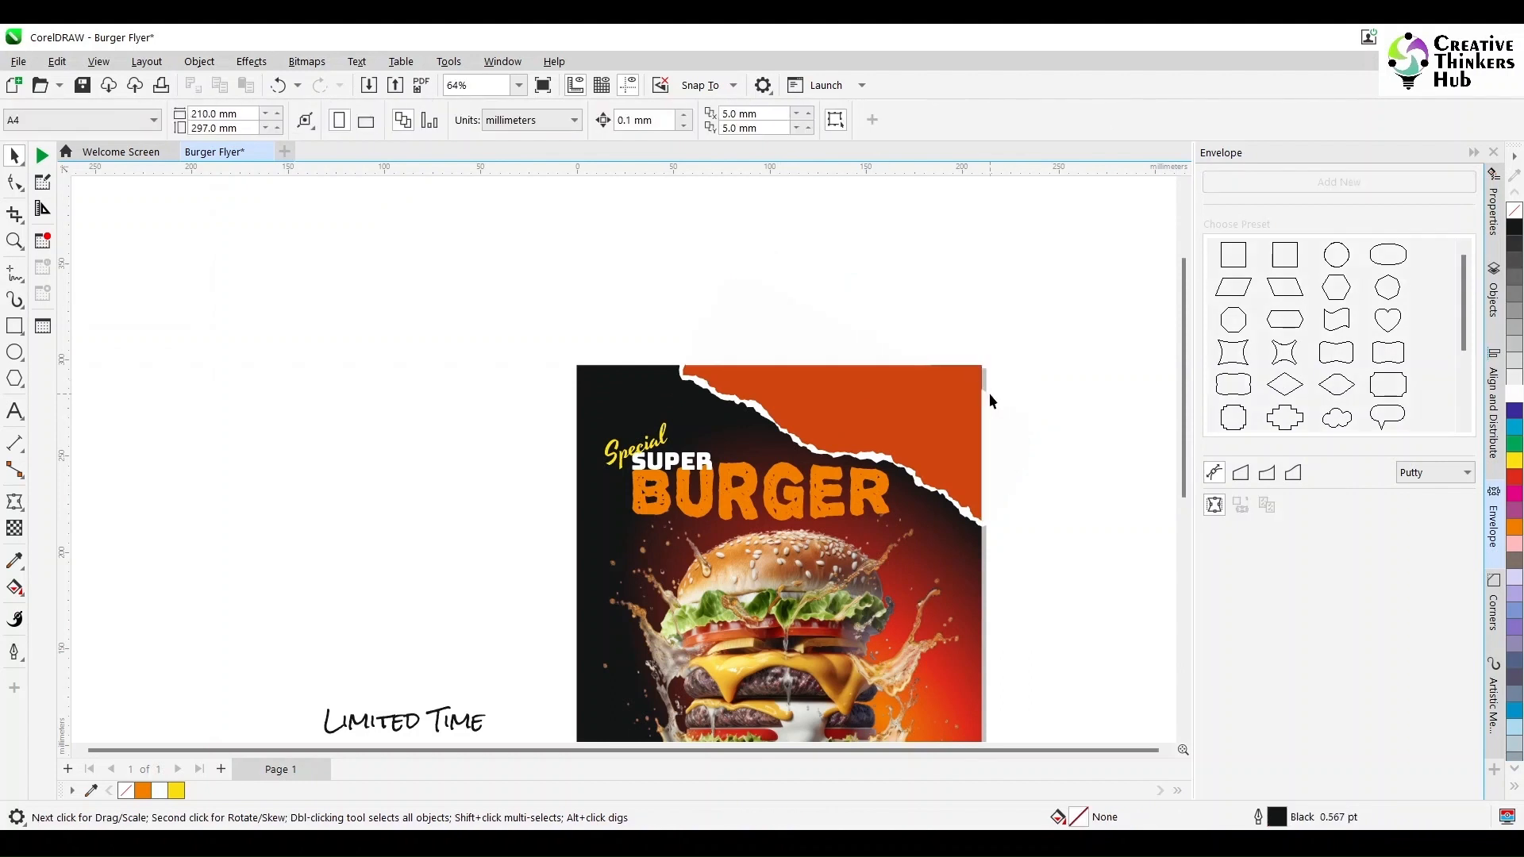
click(984, 430)
key(Delete)
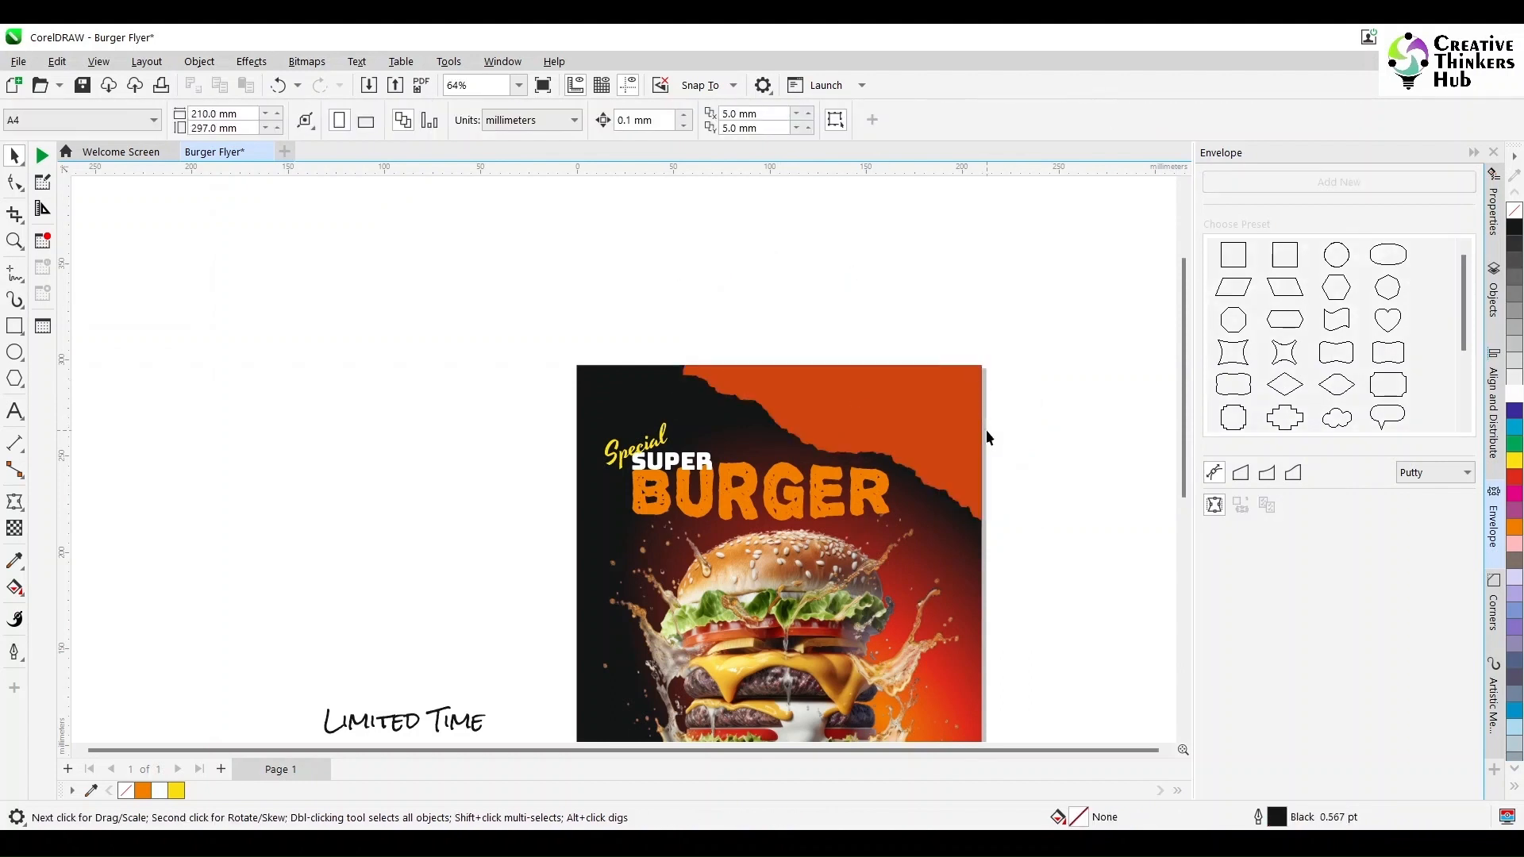
key(ctrl+z)
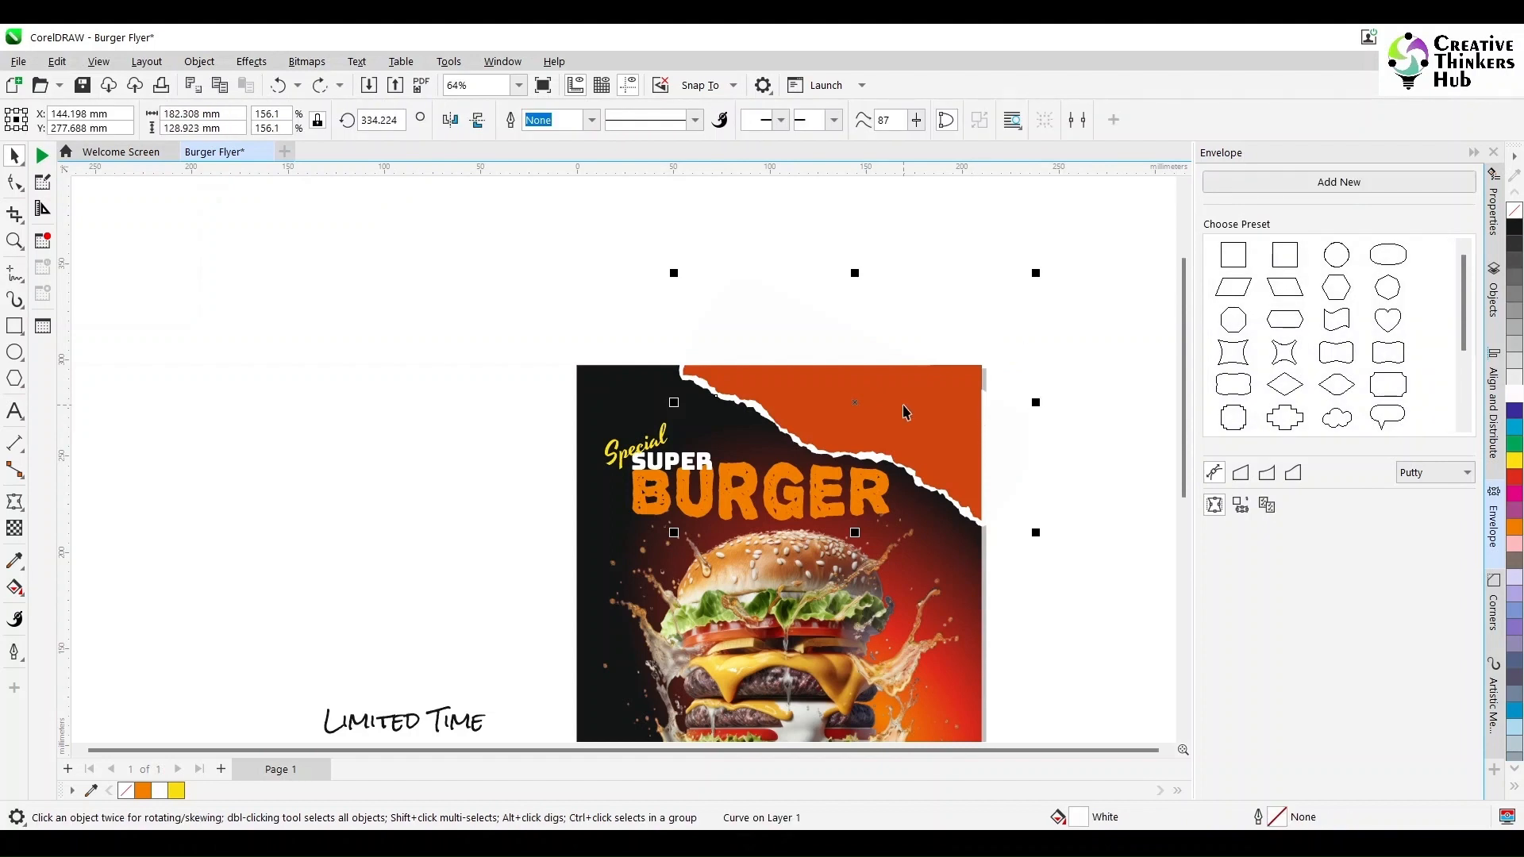
- Fill the torn paper's white edge layer with black
click(1515, 232)
click(1064, 295)
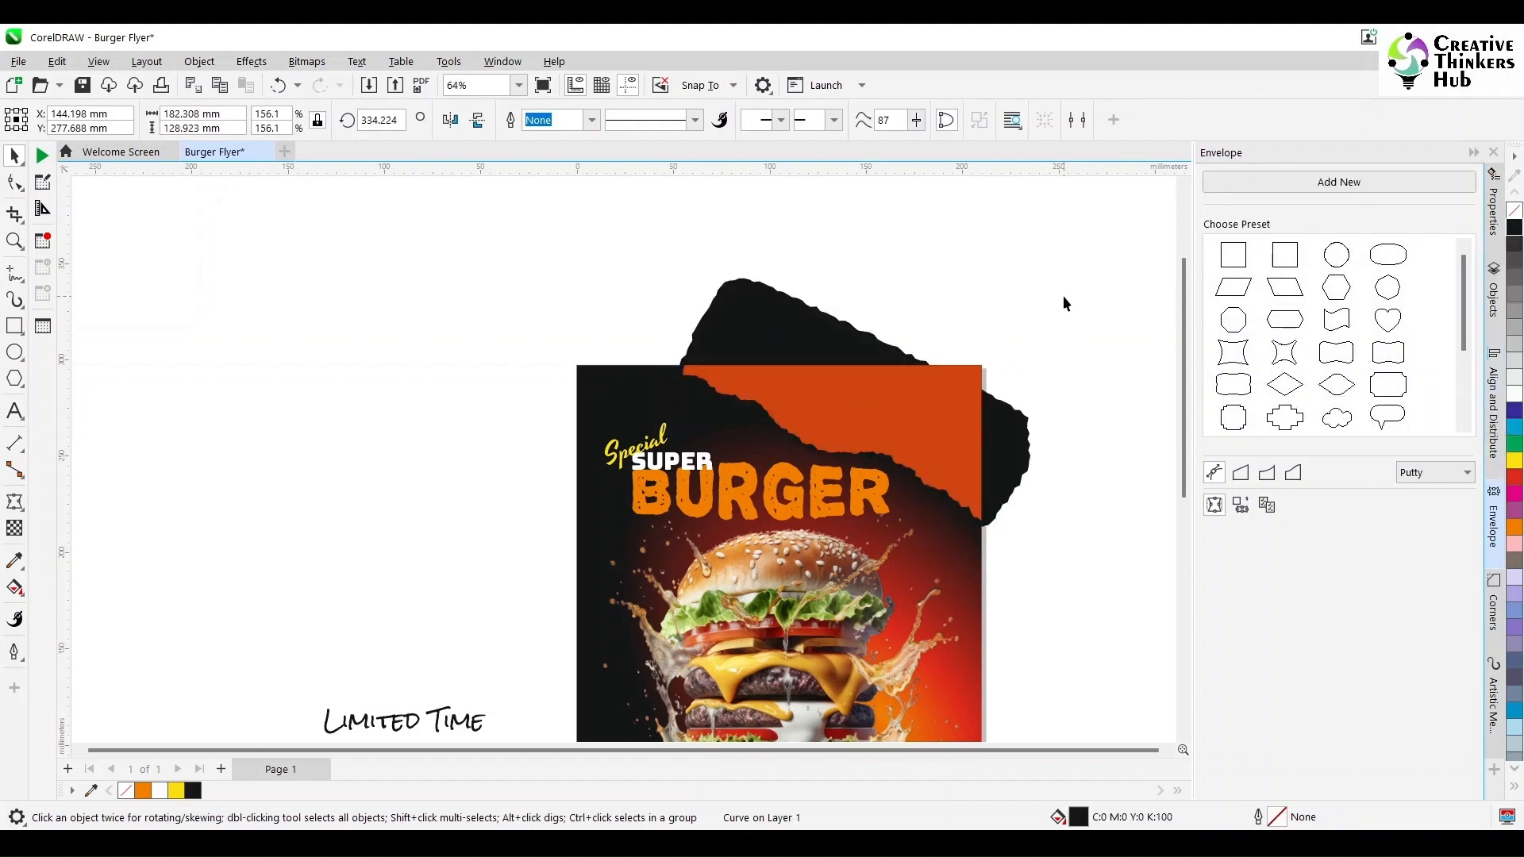
- Select the black layer's top-right nodes with the Shape tool and move them up and right to enlarge it
click(1016, 421)
click(15, 182)
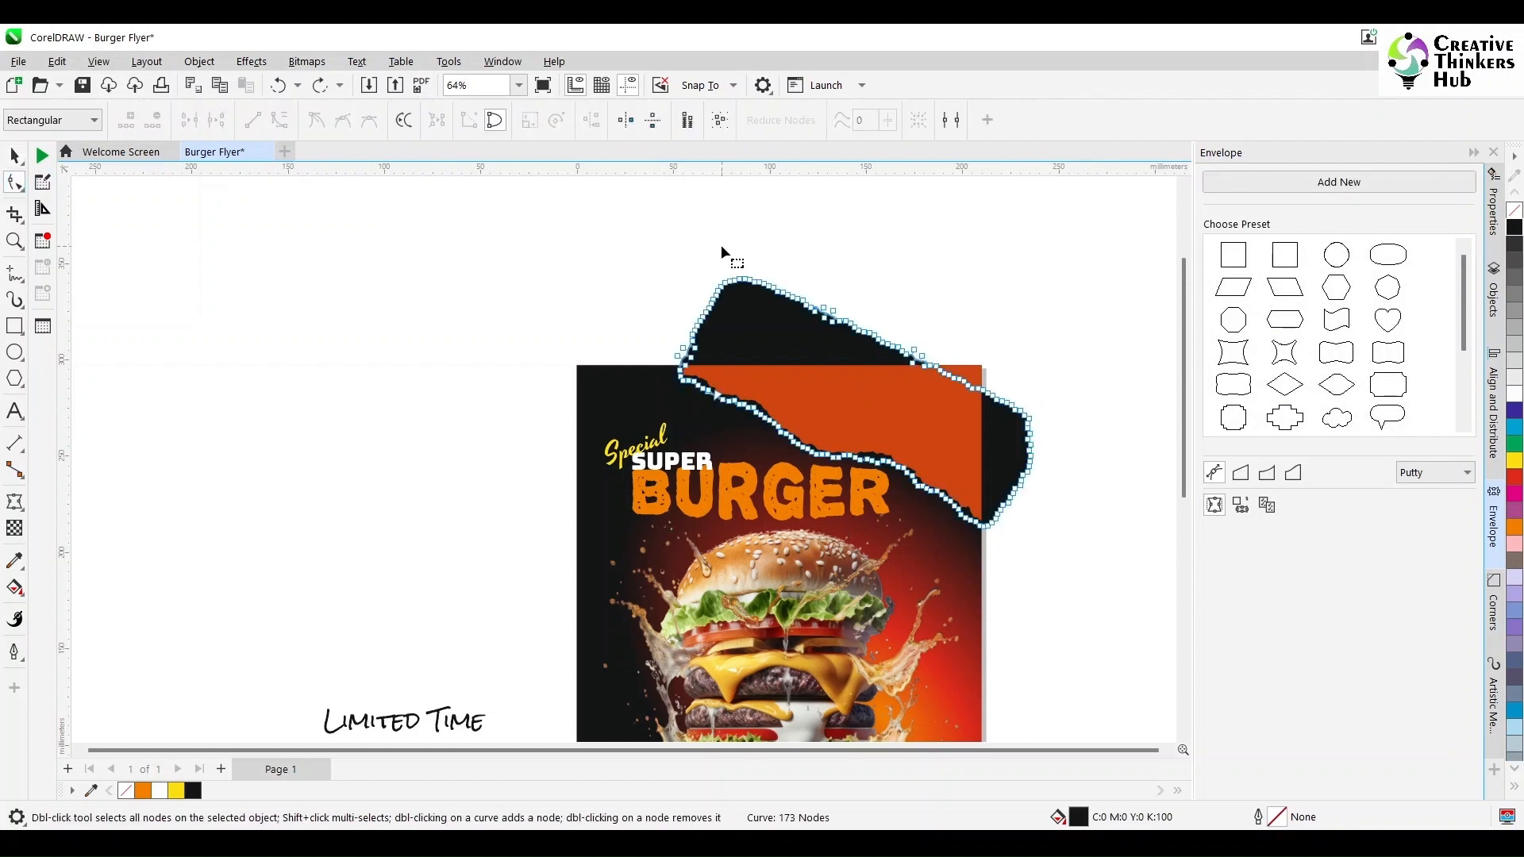
drag(722, 245, 1023, 386)
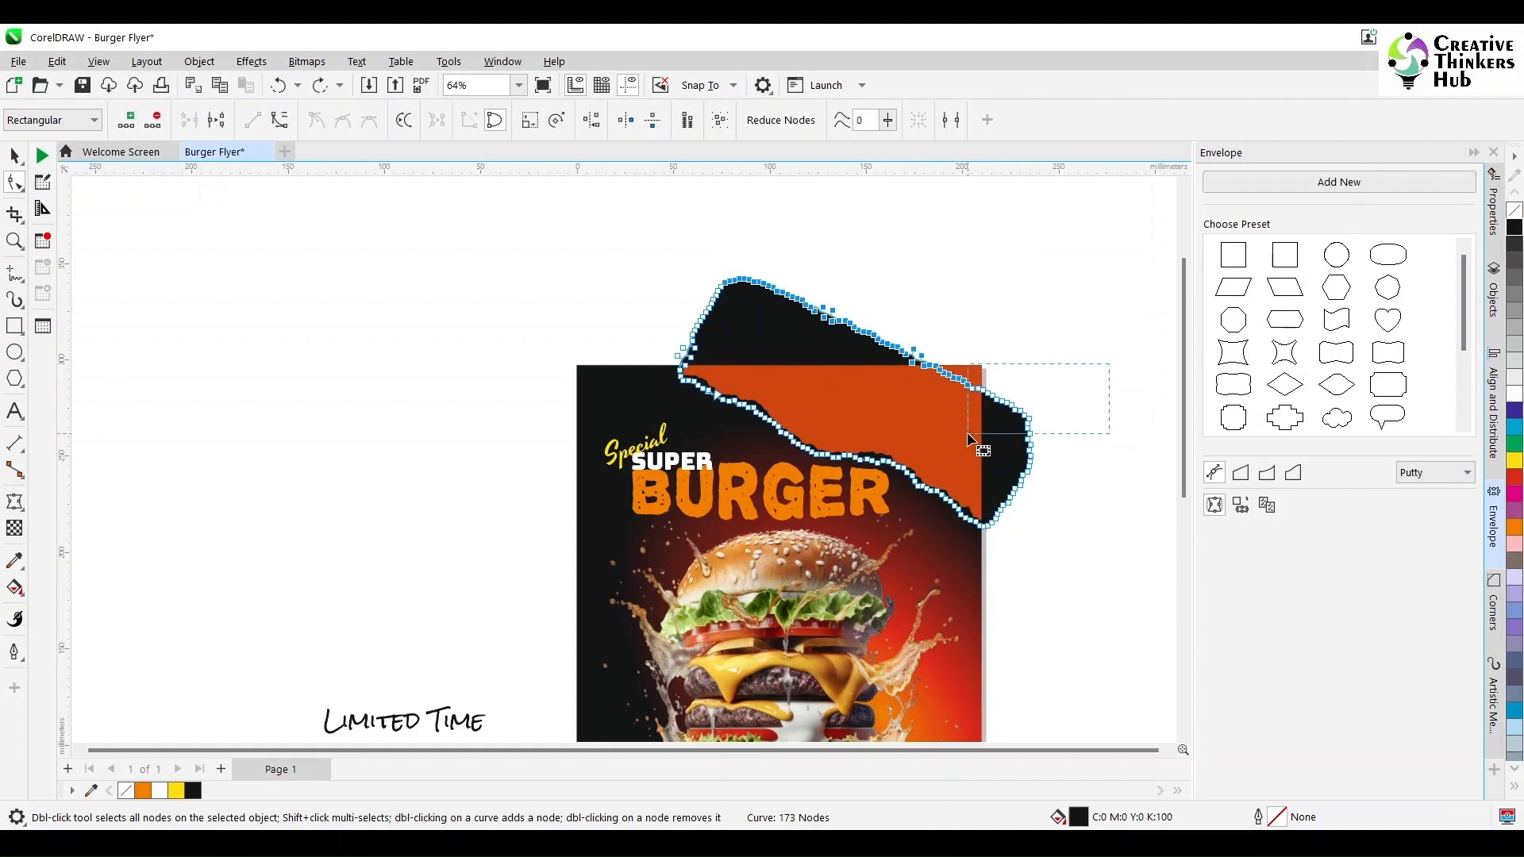
drag(966, 432, 1032, 373)
key(space)
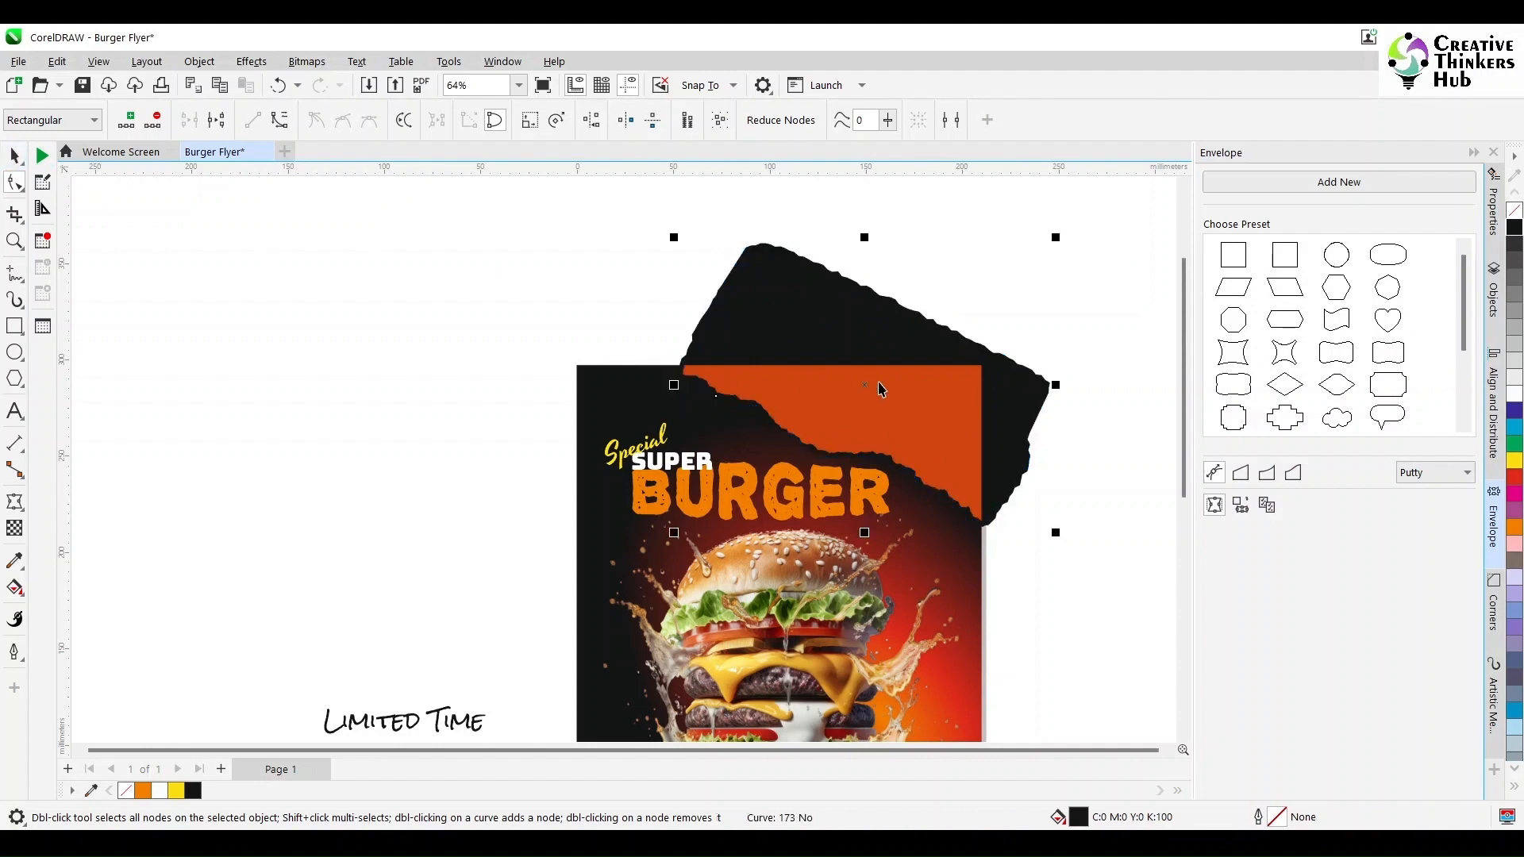
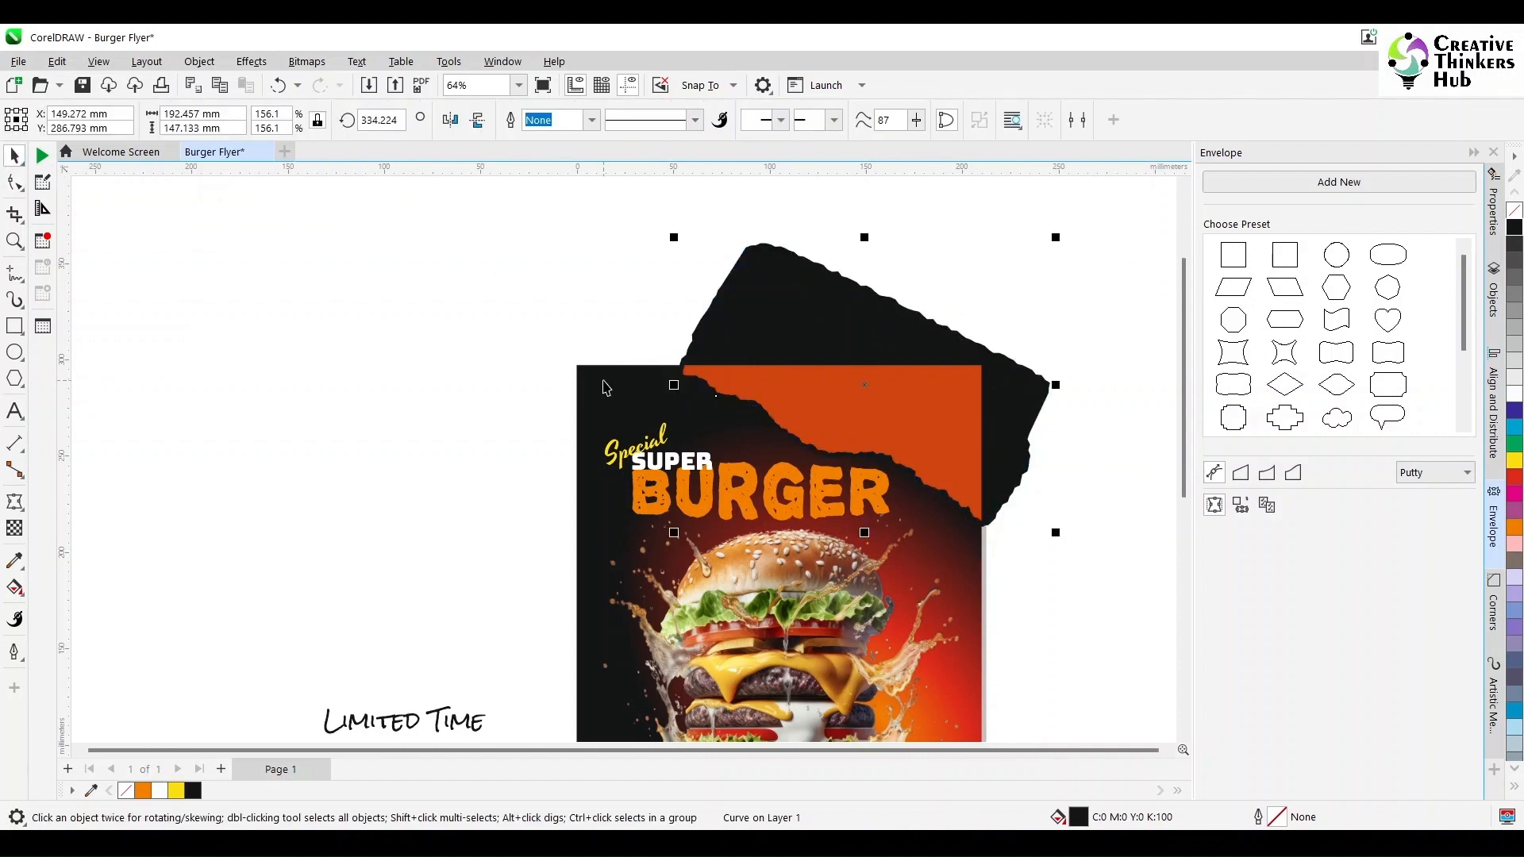
- Delete the black torn-paper shape overhanging the flyer's top-right edge
shift+click(605, 387)
click(760, 312)
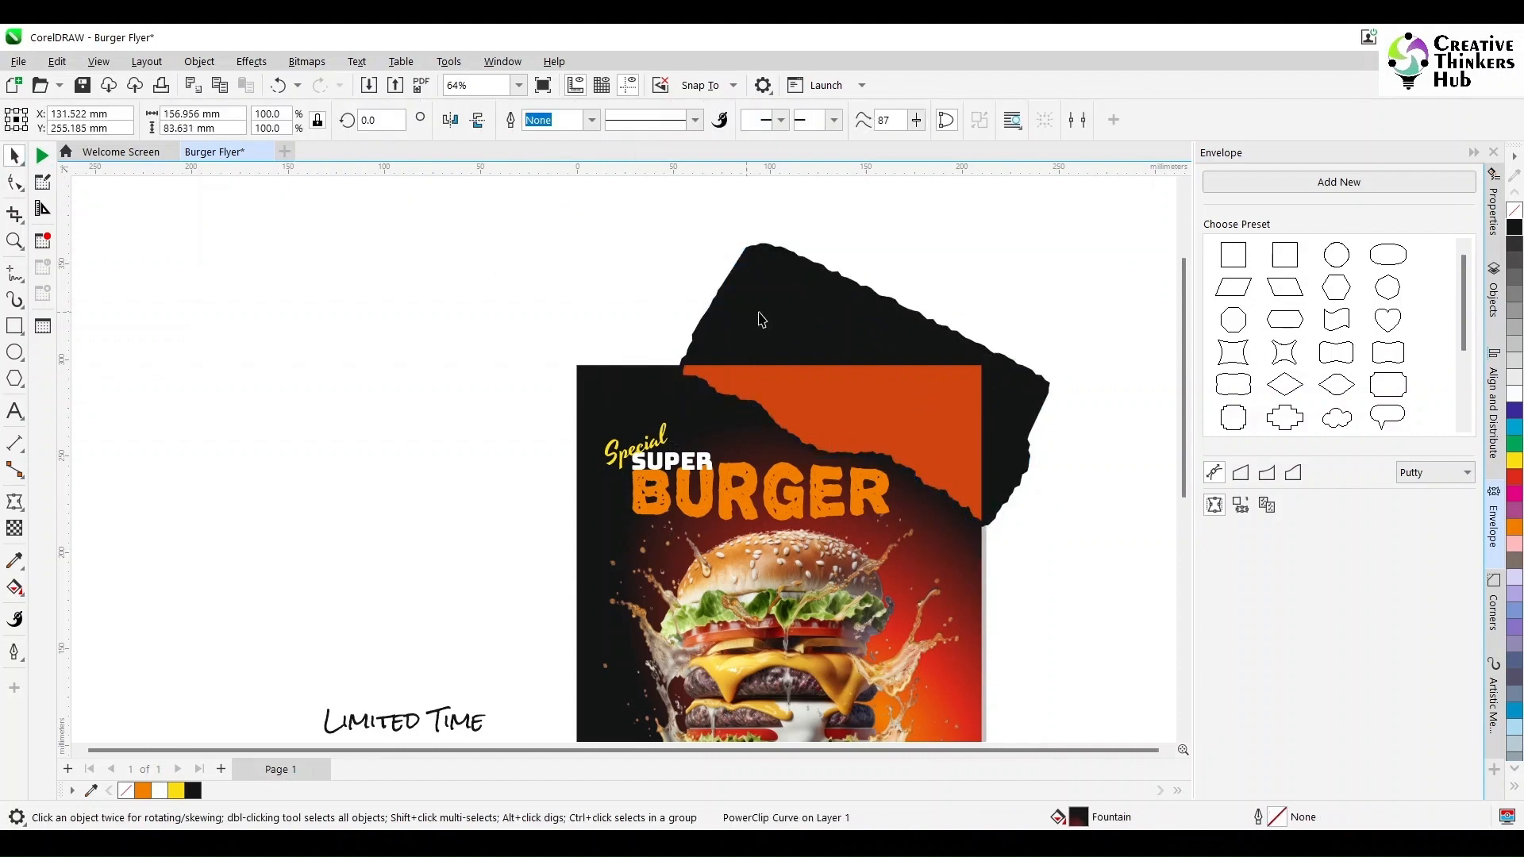
key(Delete)
click(760, 314)
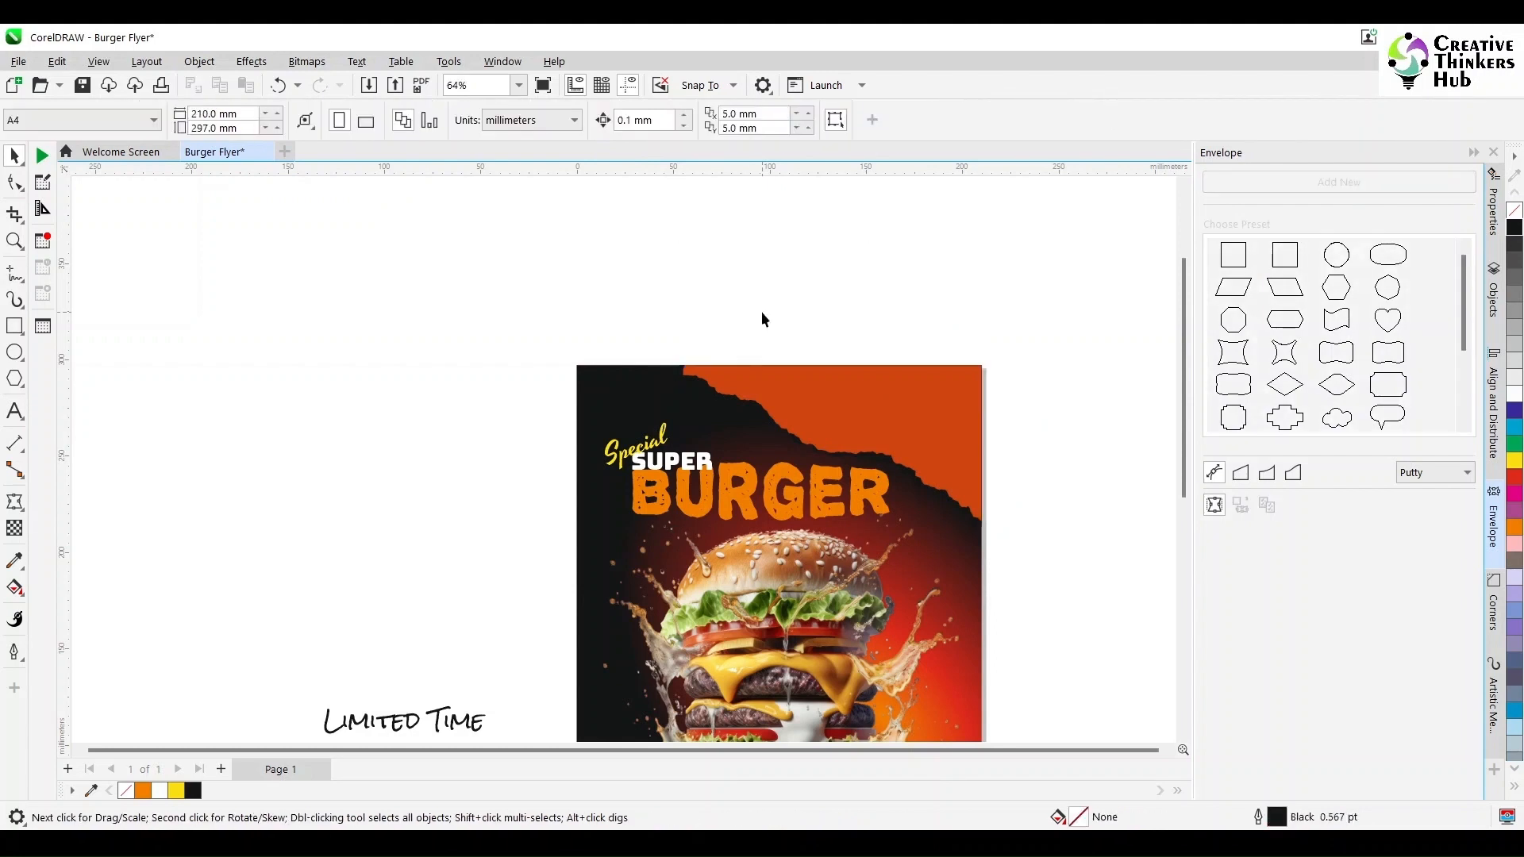
- Try to fill the torn paper's white edge inside the flyer with black
click(925, 494)
right_click(1515, 395)
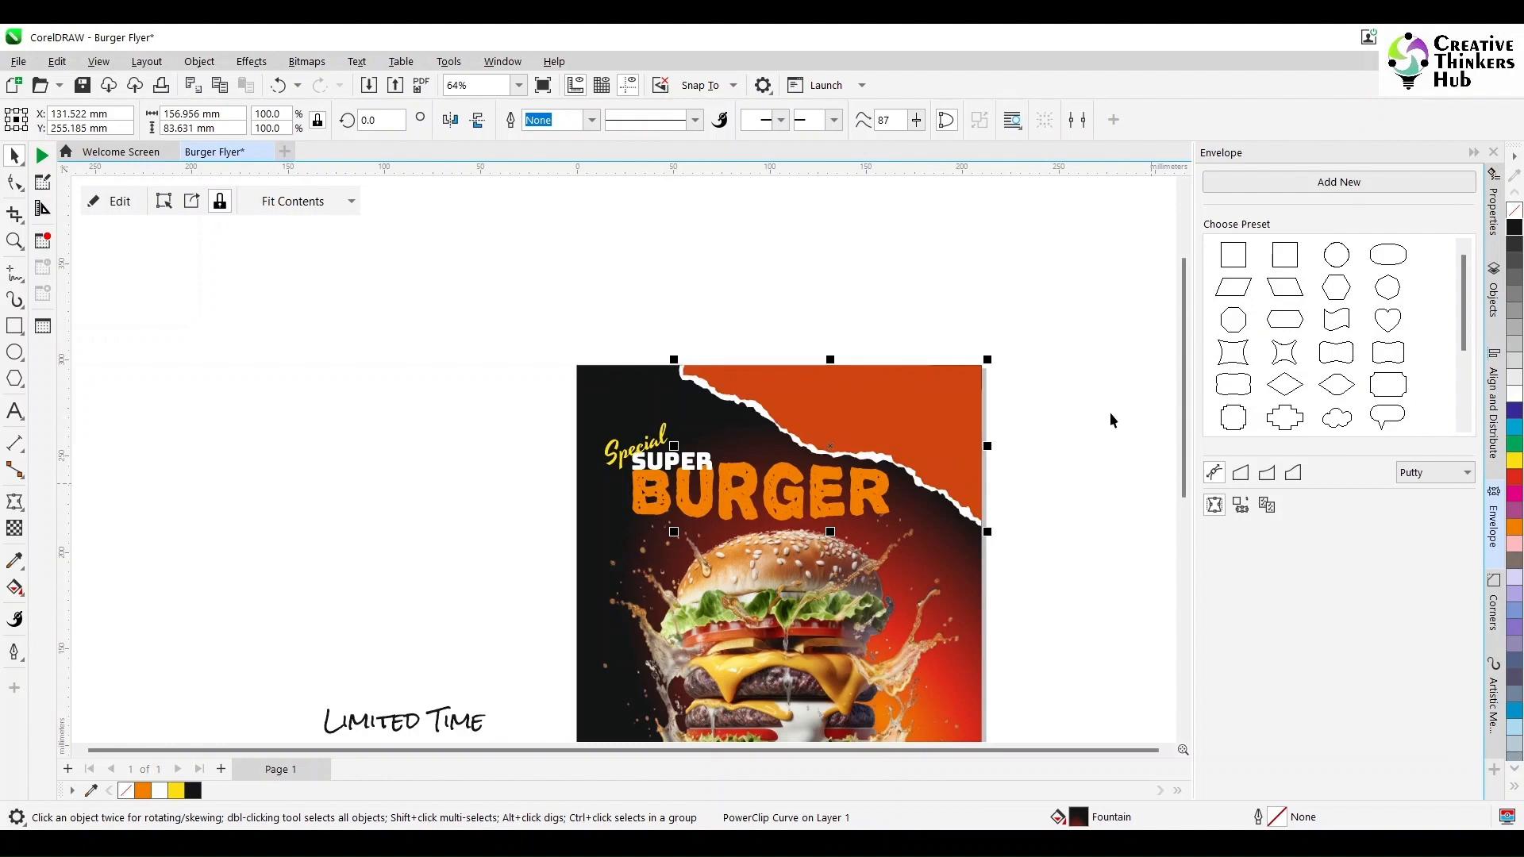
click(1110, 404)
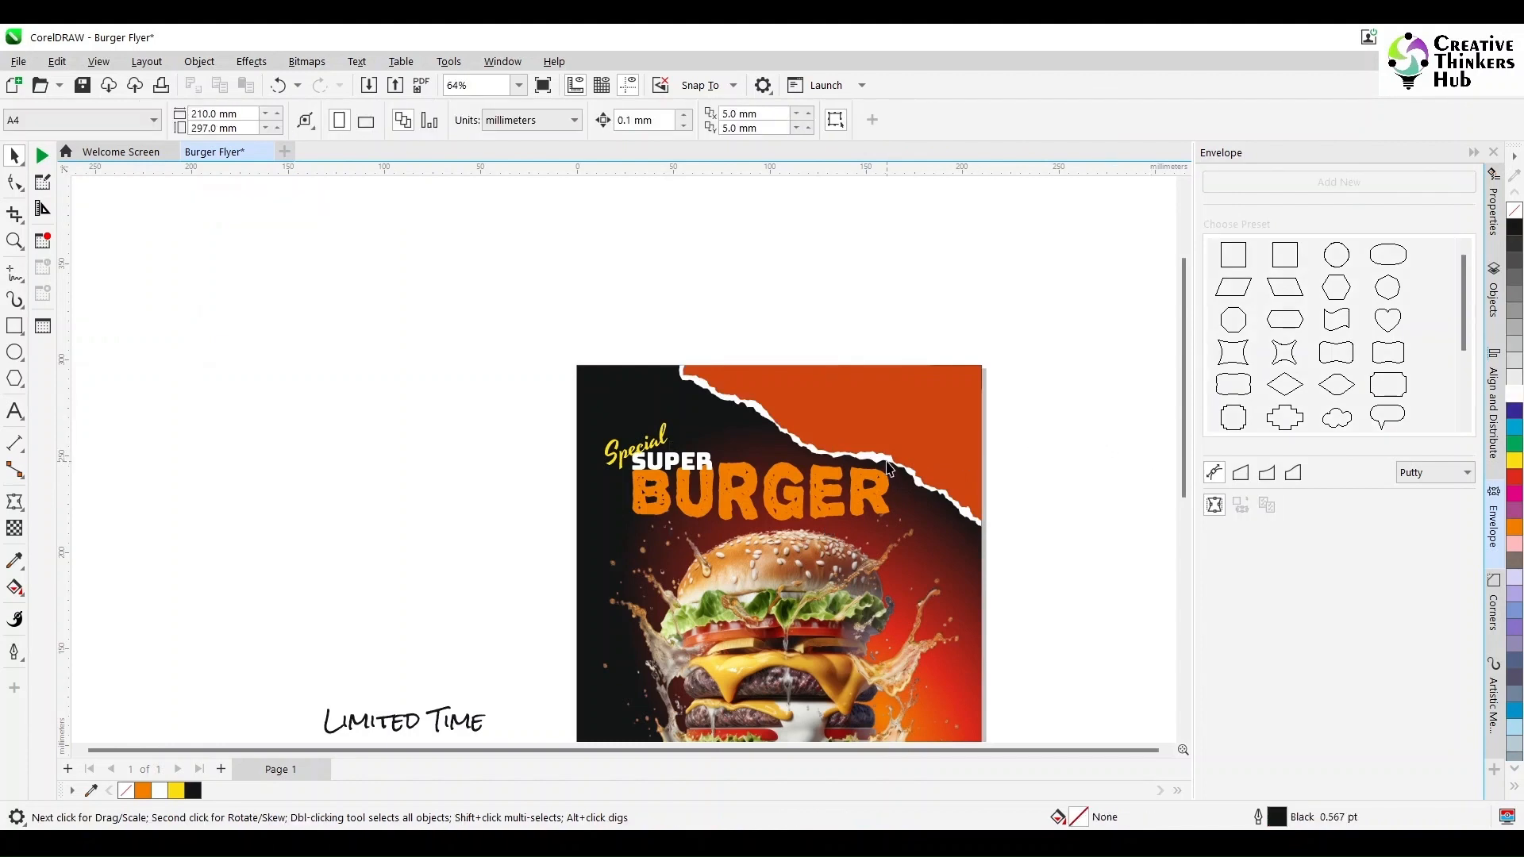
click(887, 468)
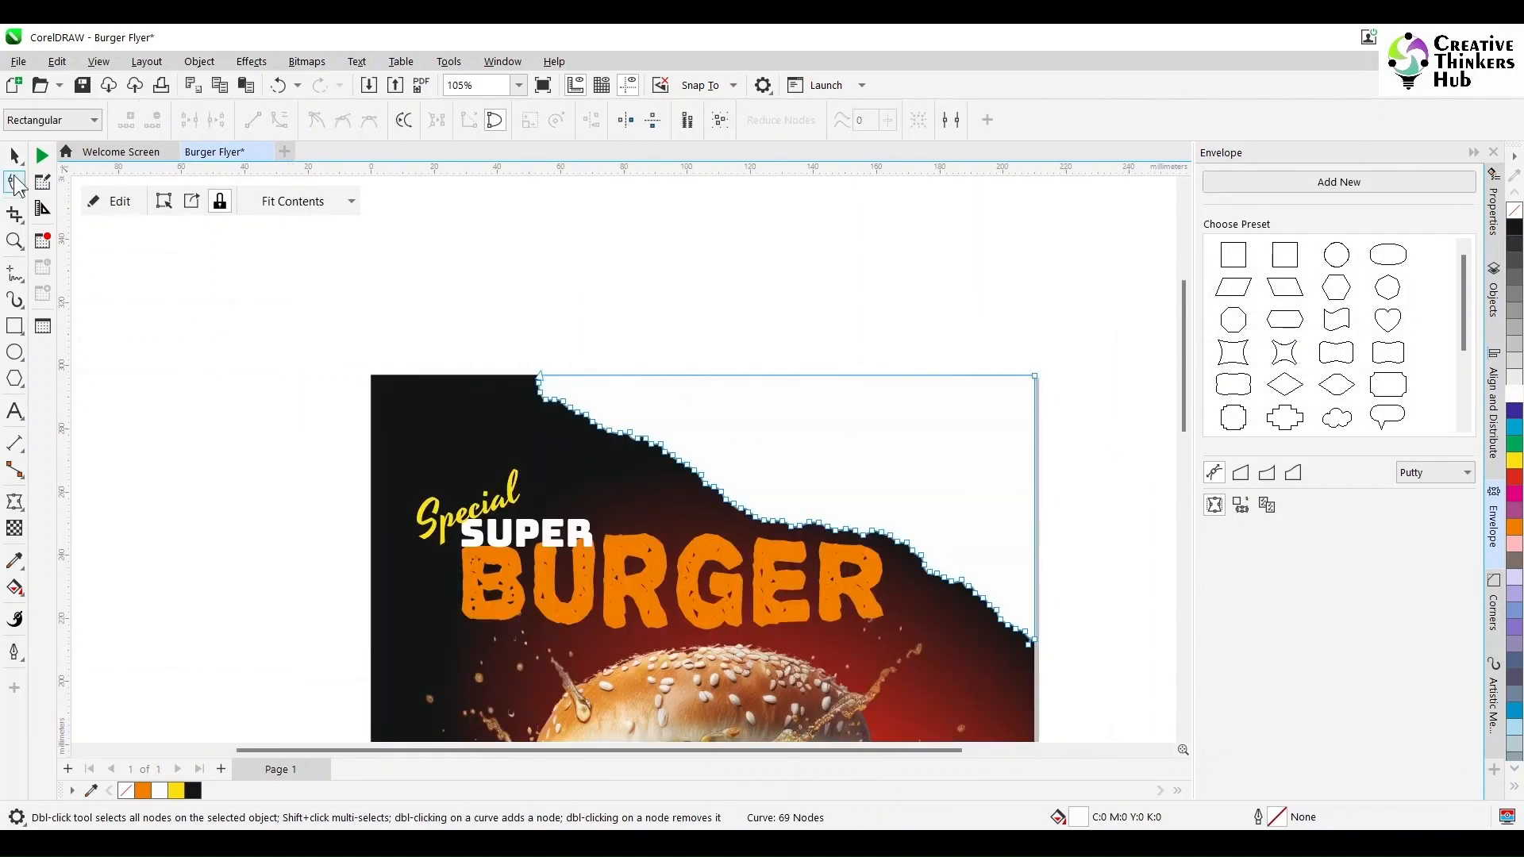
click(15, 157)
drag(870, 427, 660, 368)
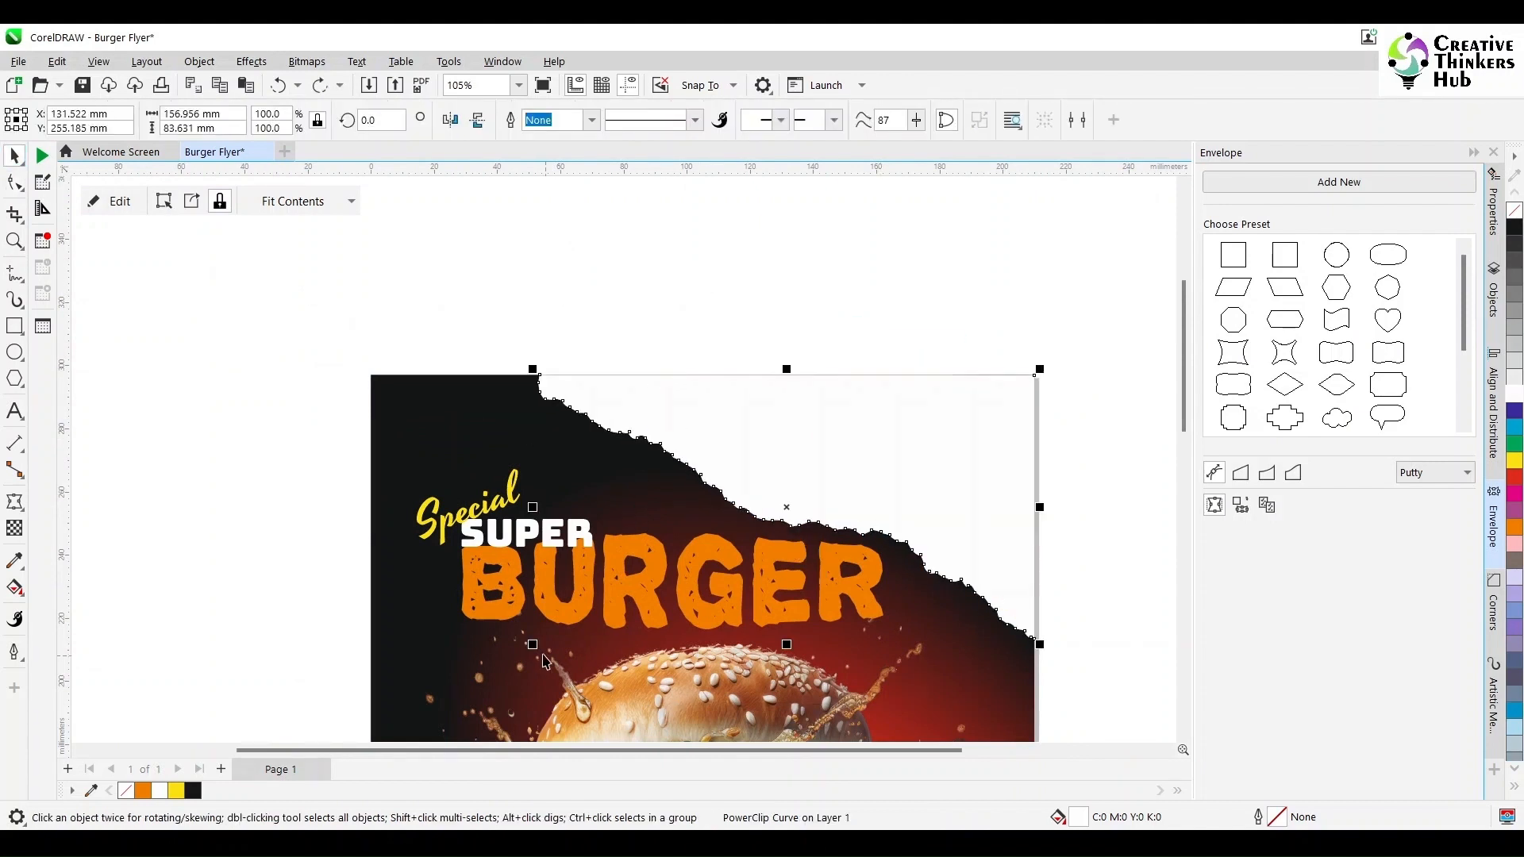
drag(532, 645, 508, 666)
click(1514, 230)
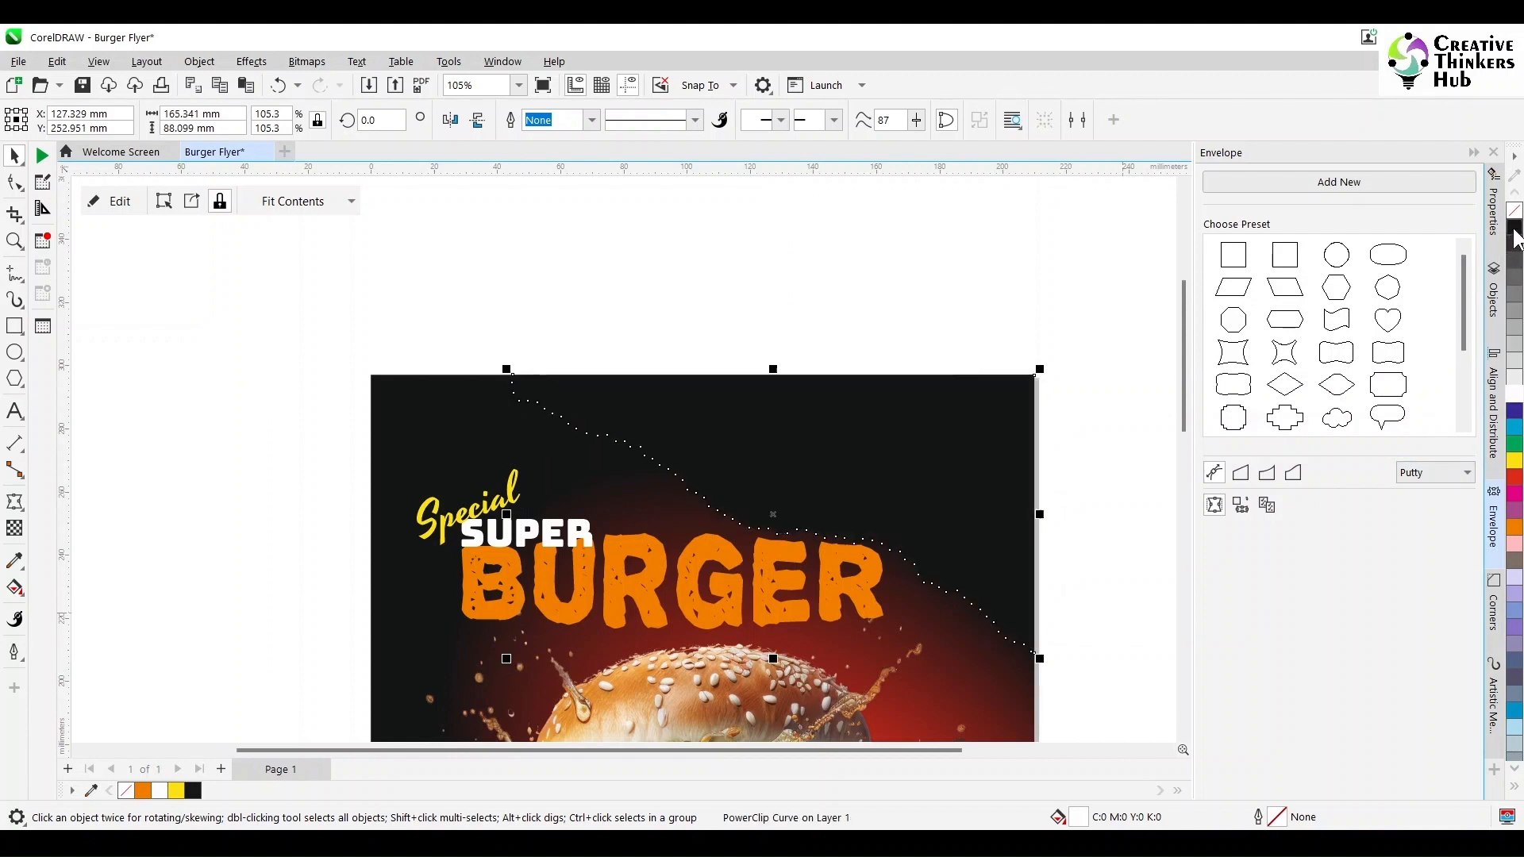
click(1516, 238)
key(ctrl+z)
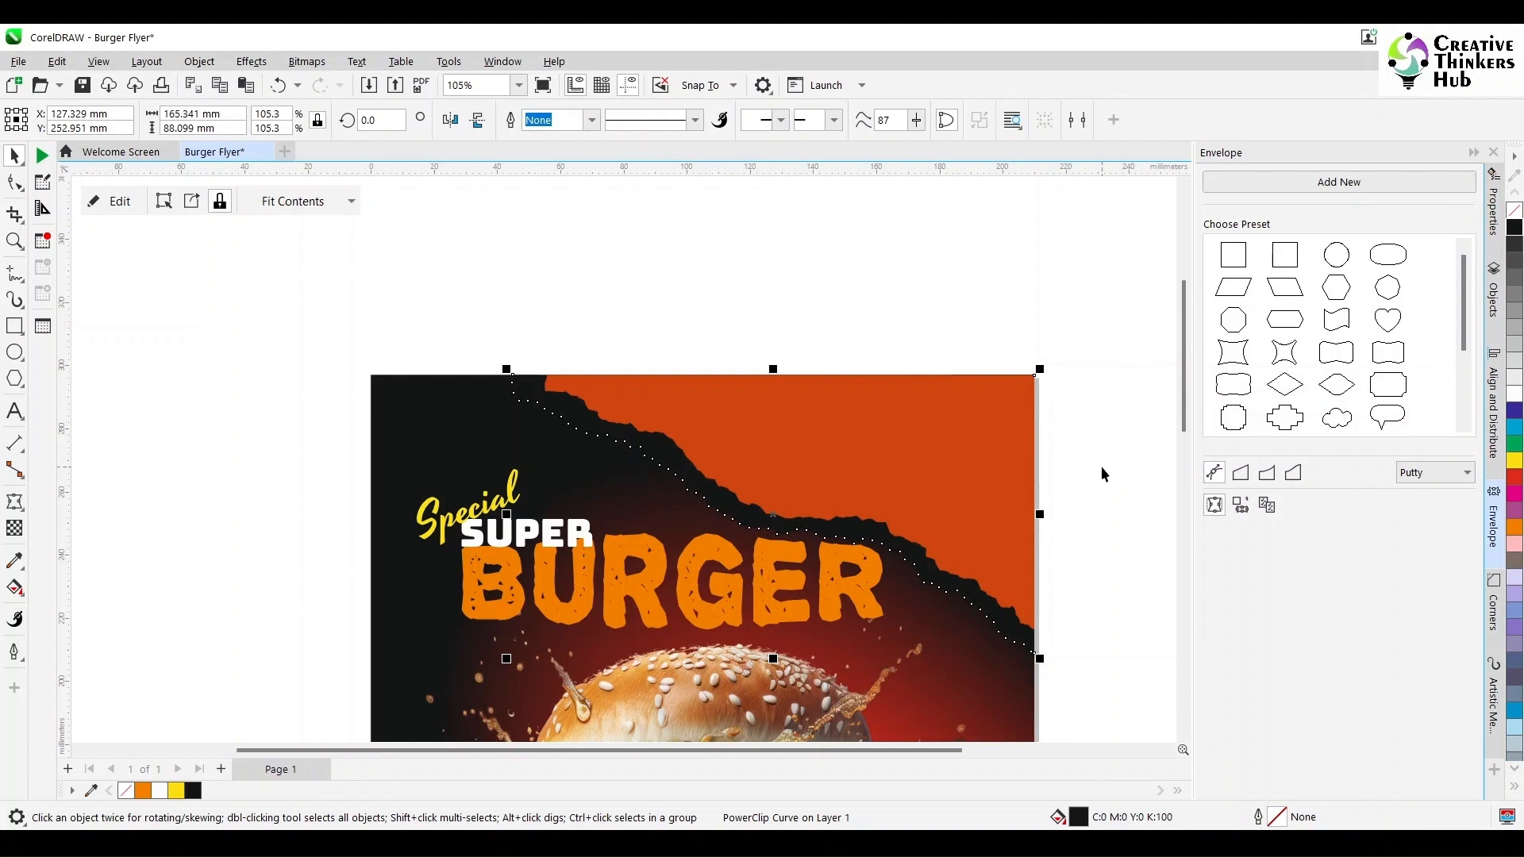
- Try to reorder and reposition the orange torn paper inside the flyer background
key(ctrl+Page_Down)
click(1090, 464)
drag(986, 432, 644, 445)
click(956, 453)
drag(955, 453, 862, 576)
click(1016, 459)
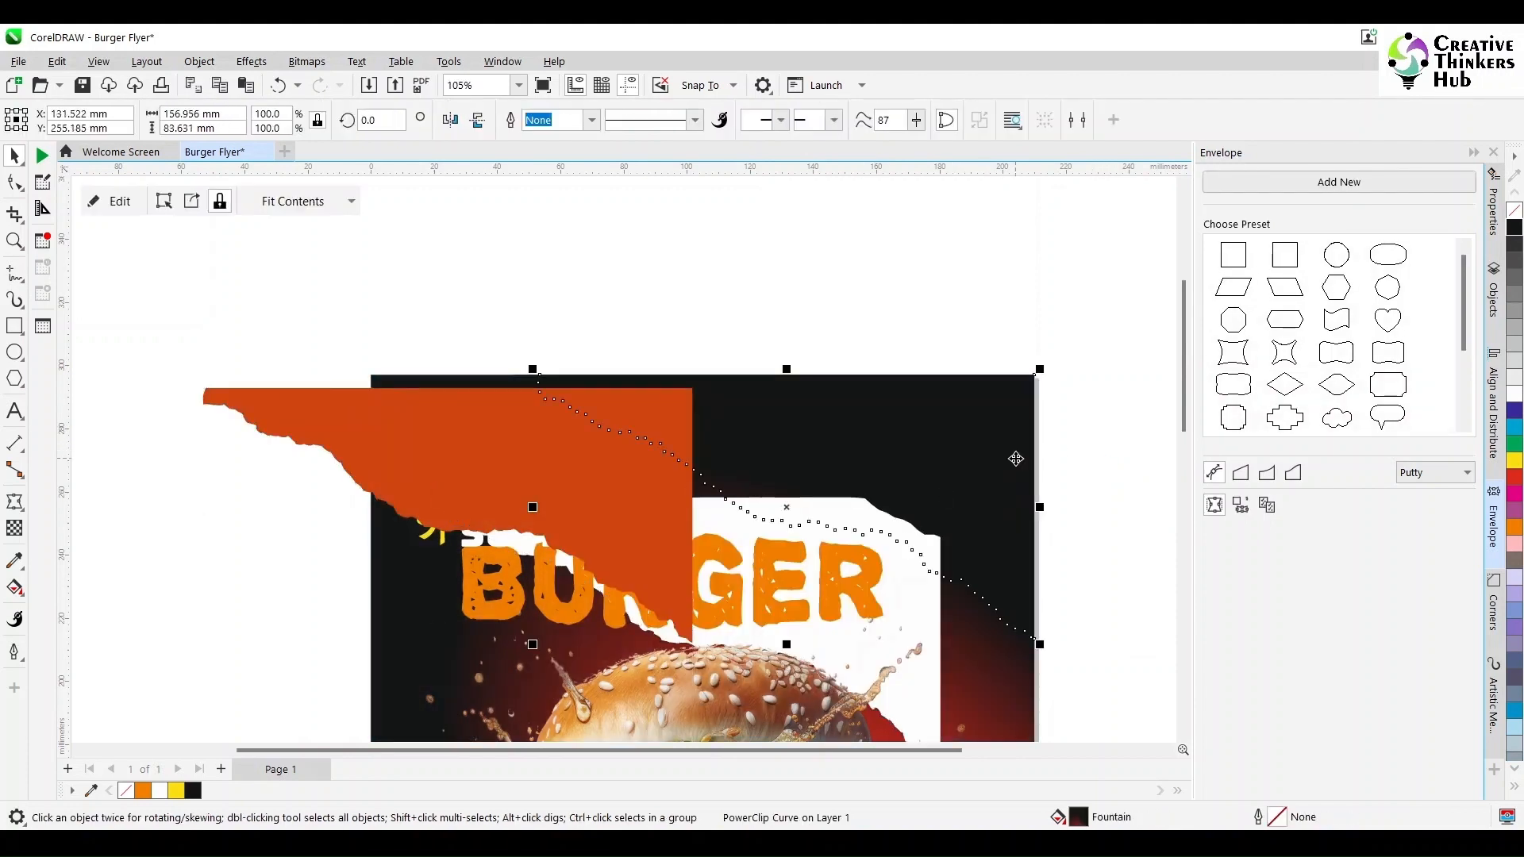
key(ctrl+z)
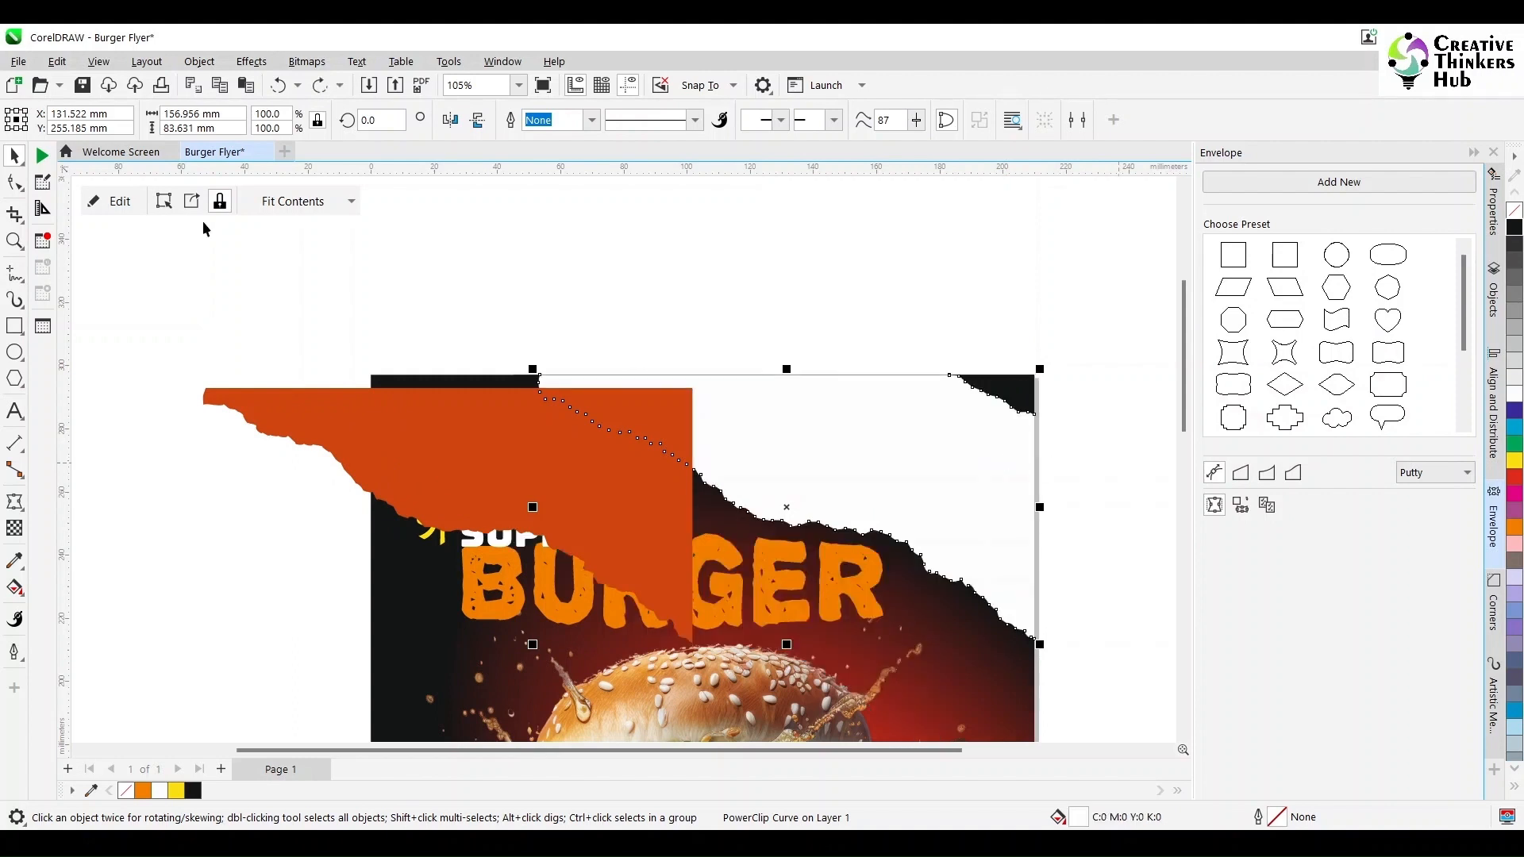
key(F10)
click(16, 157)
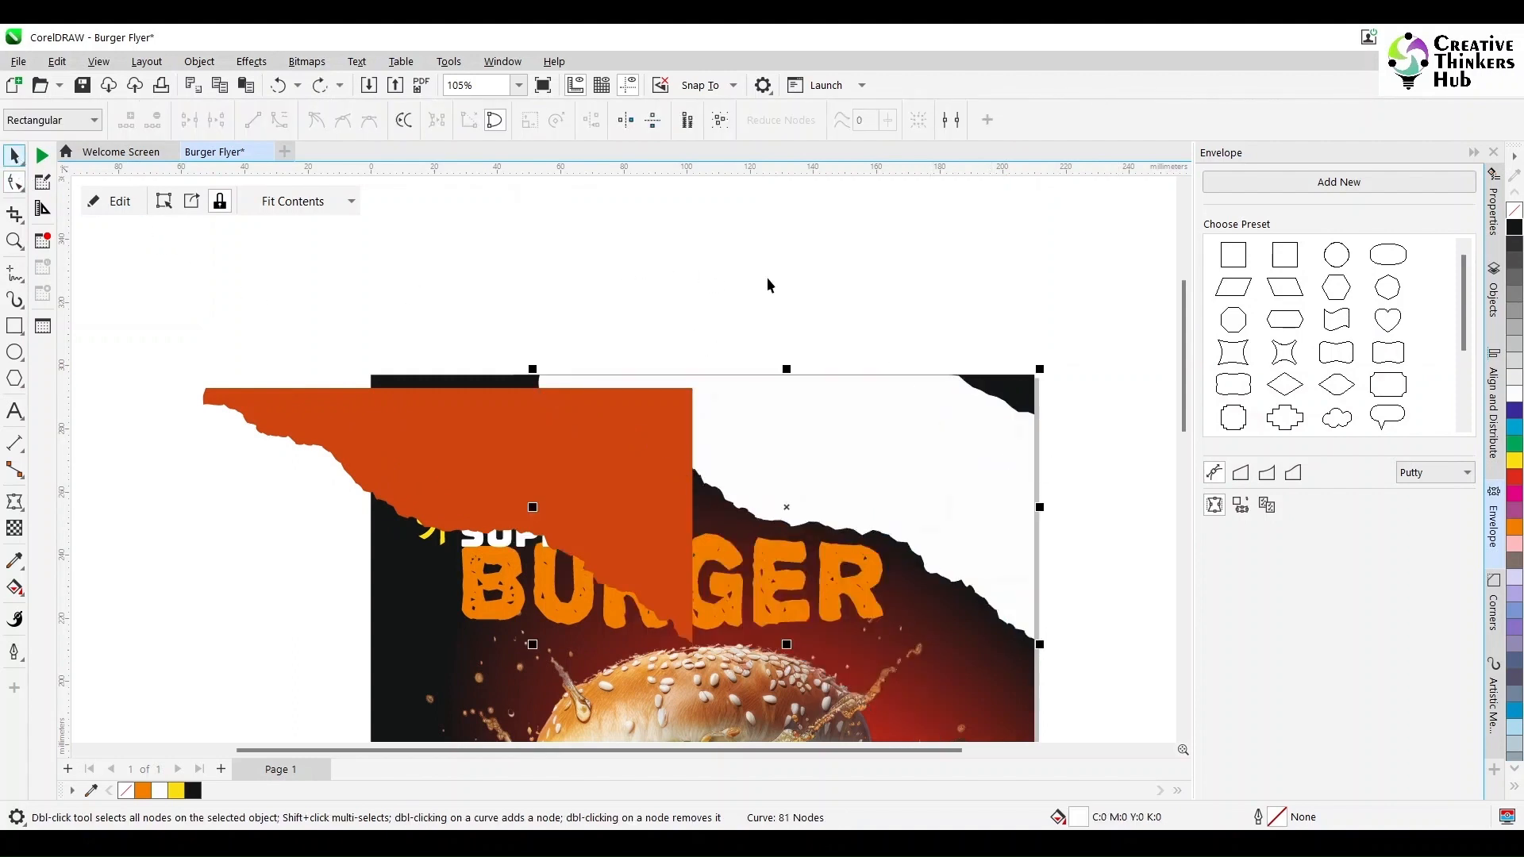
key(ctrl+z)
click(738, 286)
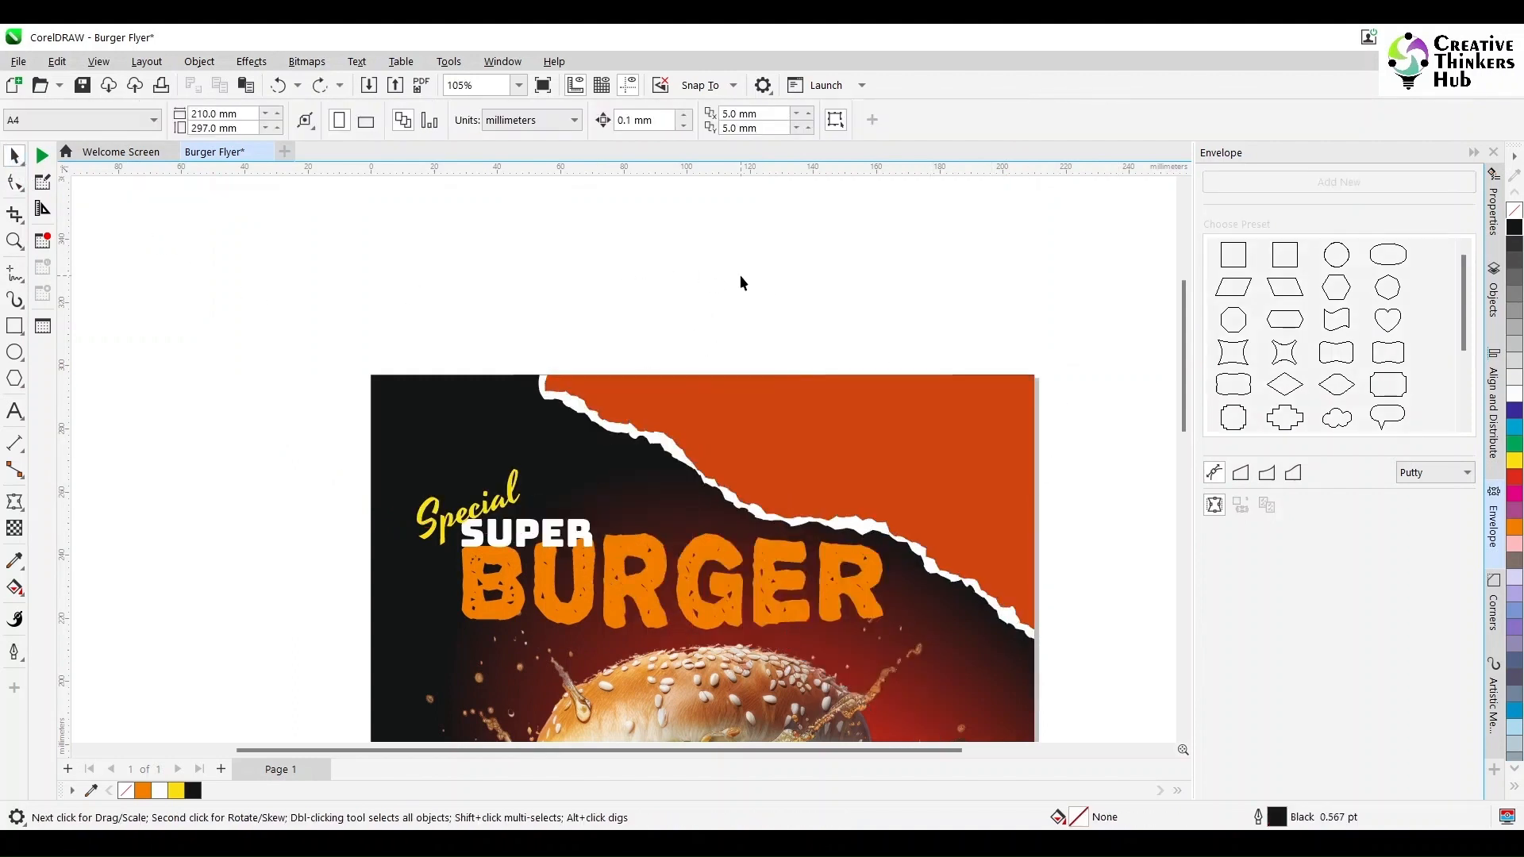
- Move the 'Limited Time' text onto the orange torn area at the flyer's top right
click(917, 570)
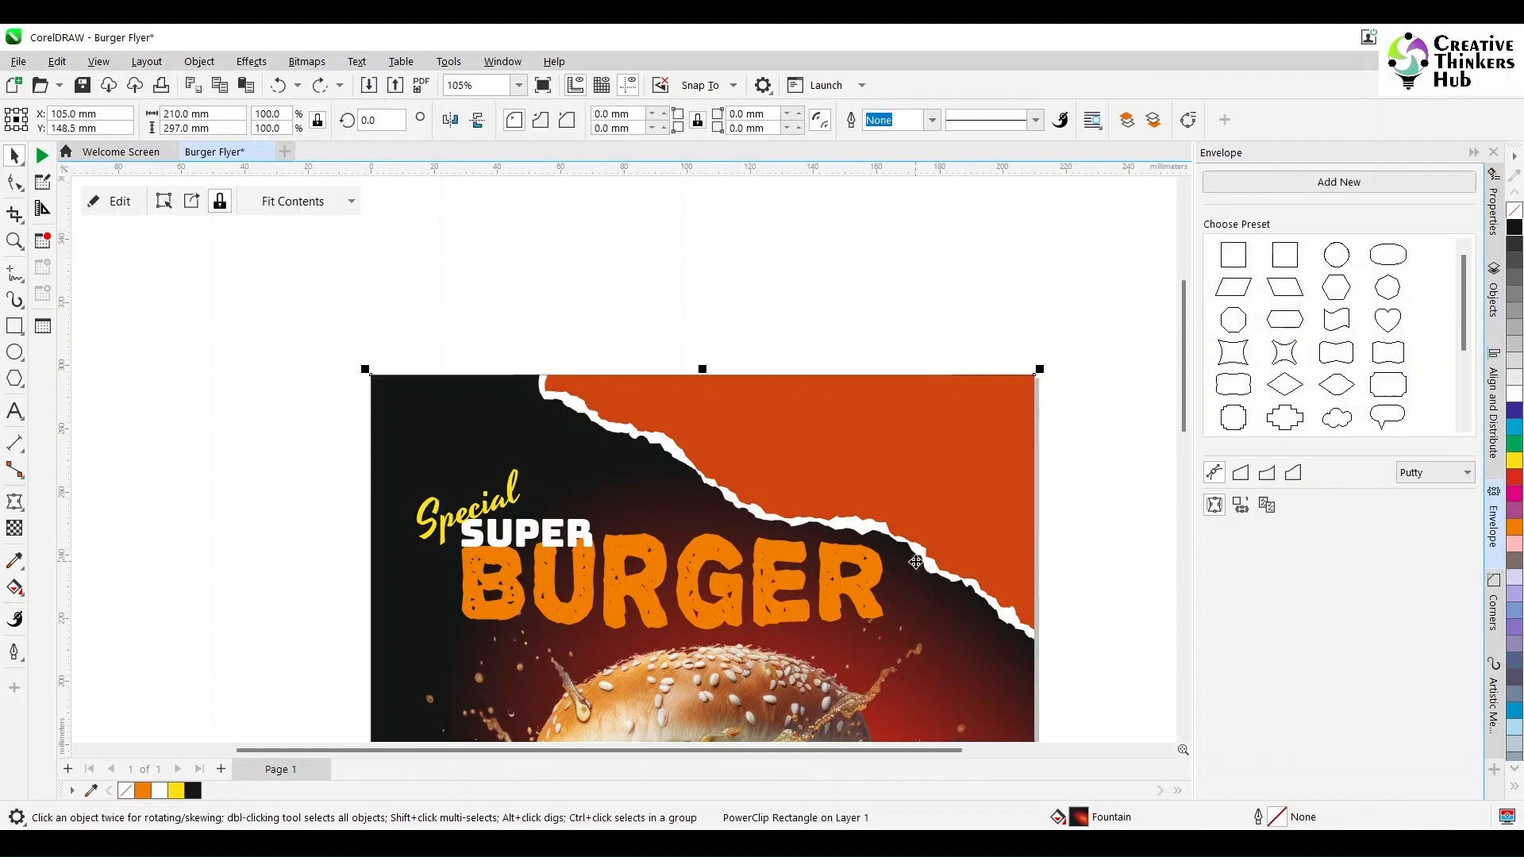
click(656, 278)
key(F4)
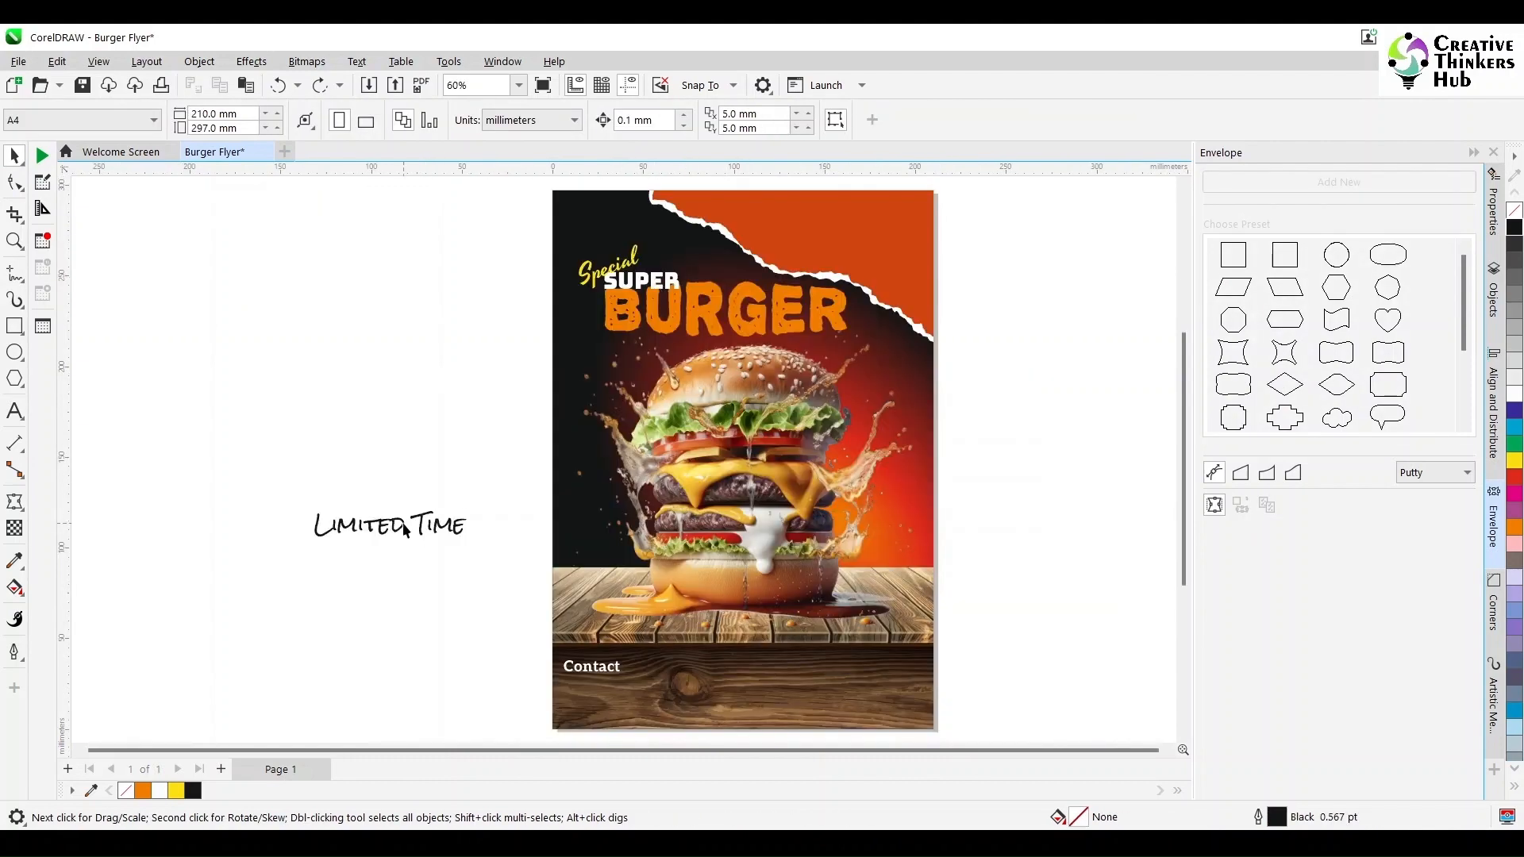
click(396, 524)
drag(397, 524, 831, 233)
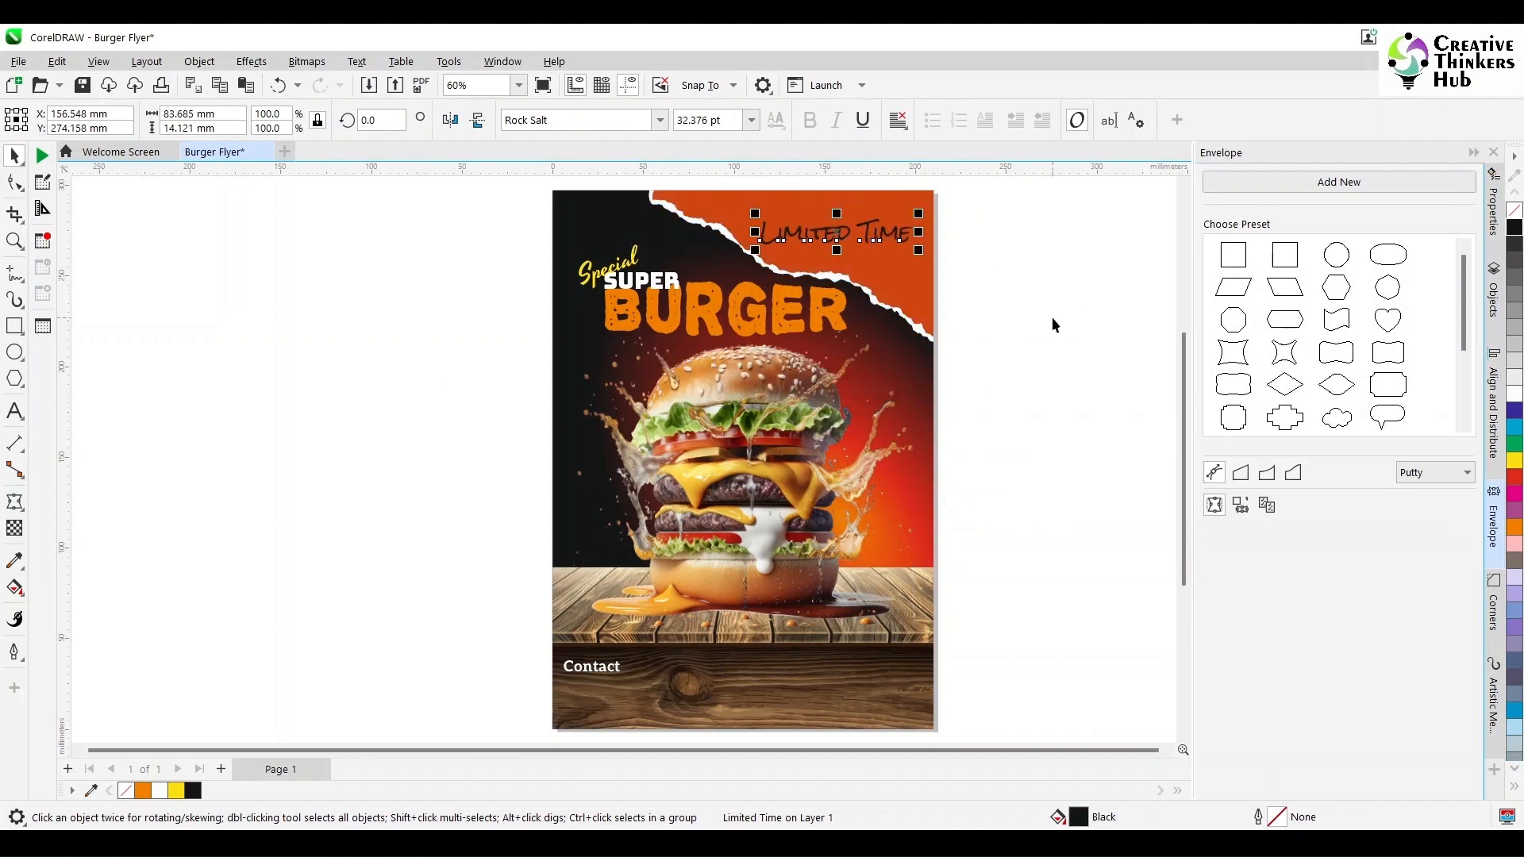
- Reposition and enlarge the 'Limited Time' text within the orange torn area
scroll(1051, 317, up, 4)
scroll(1051, 318, down, 5)
key(F4)
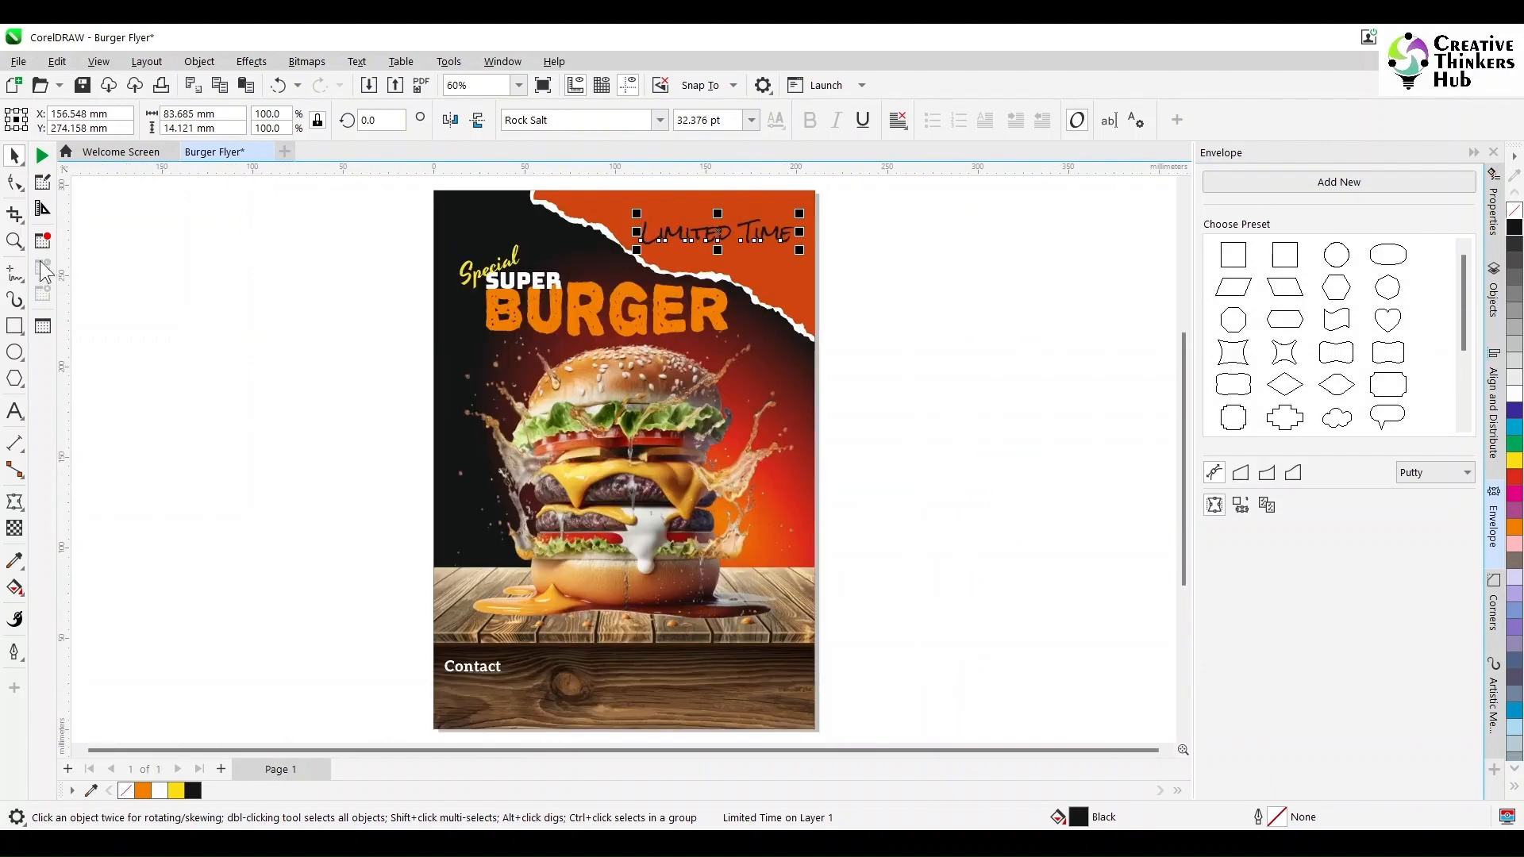
key(z)
drag(431, 188, 807, 337)
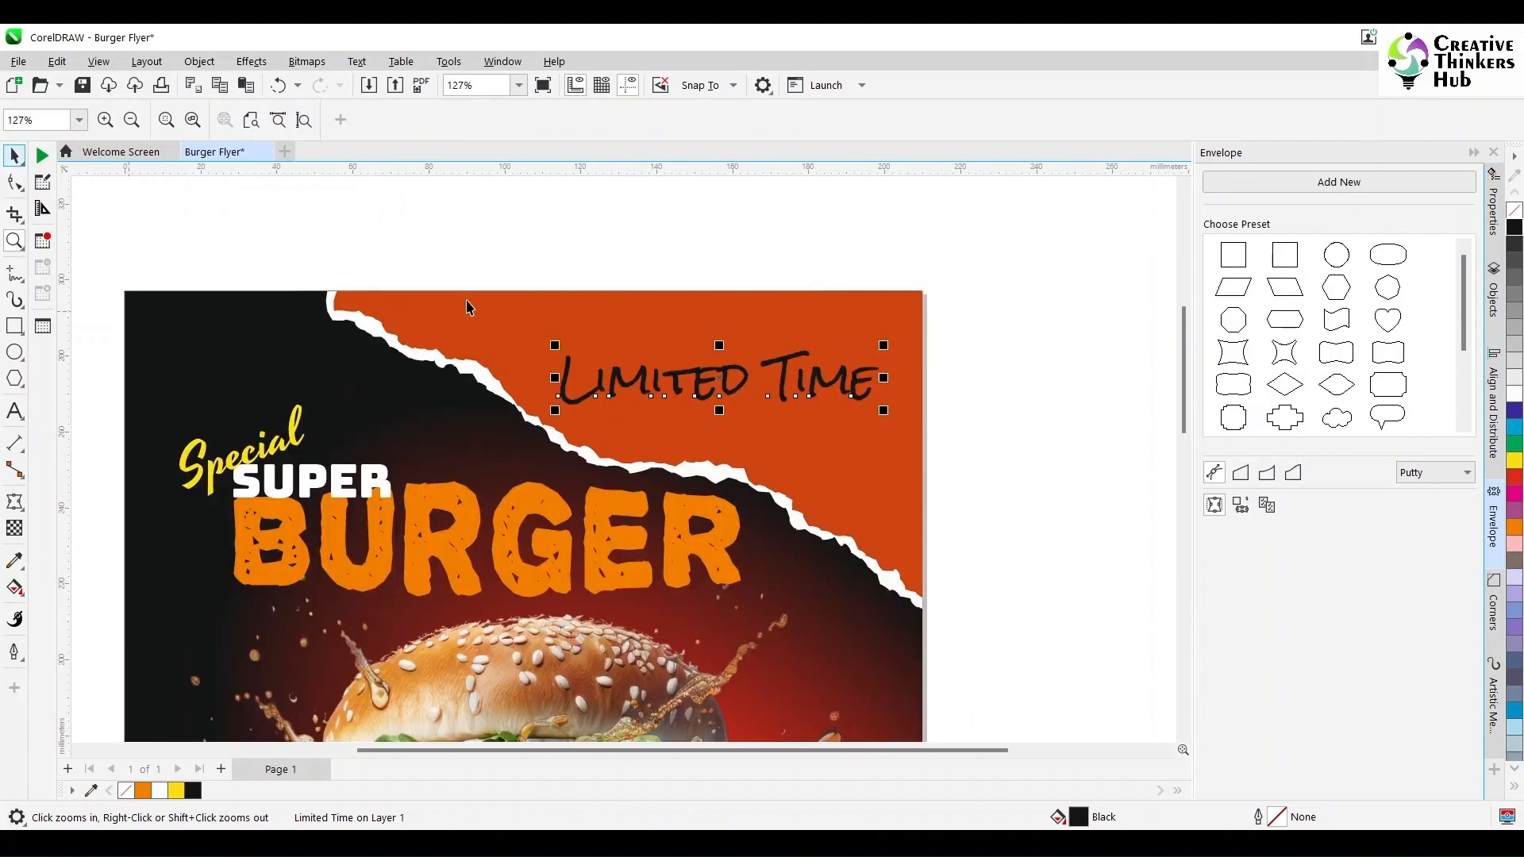
key(space)
drag(714, 381, 653, 336)
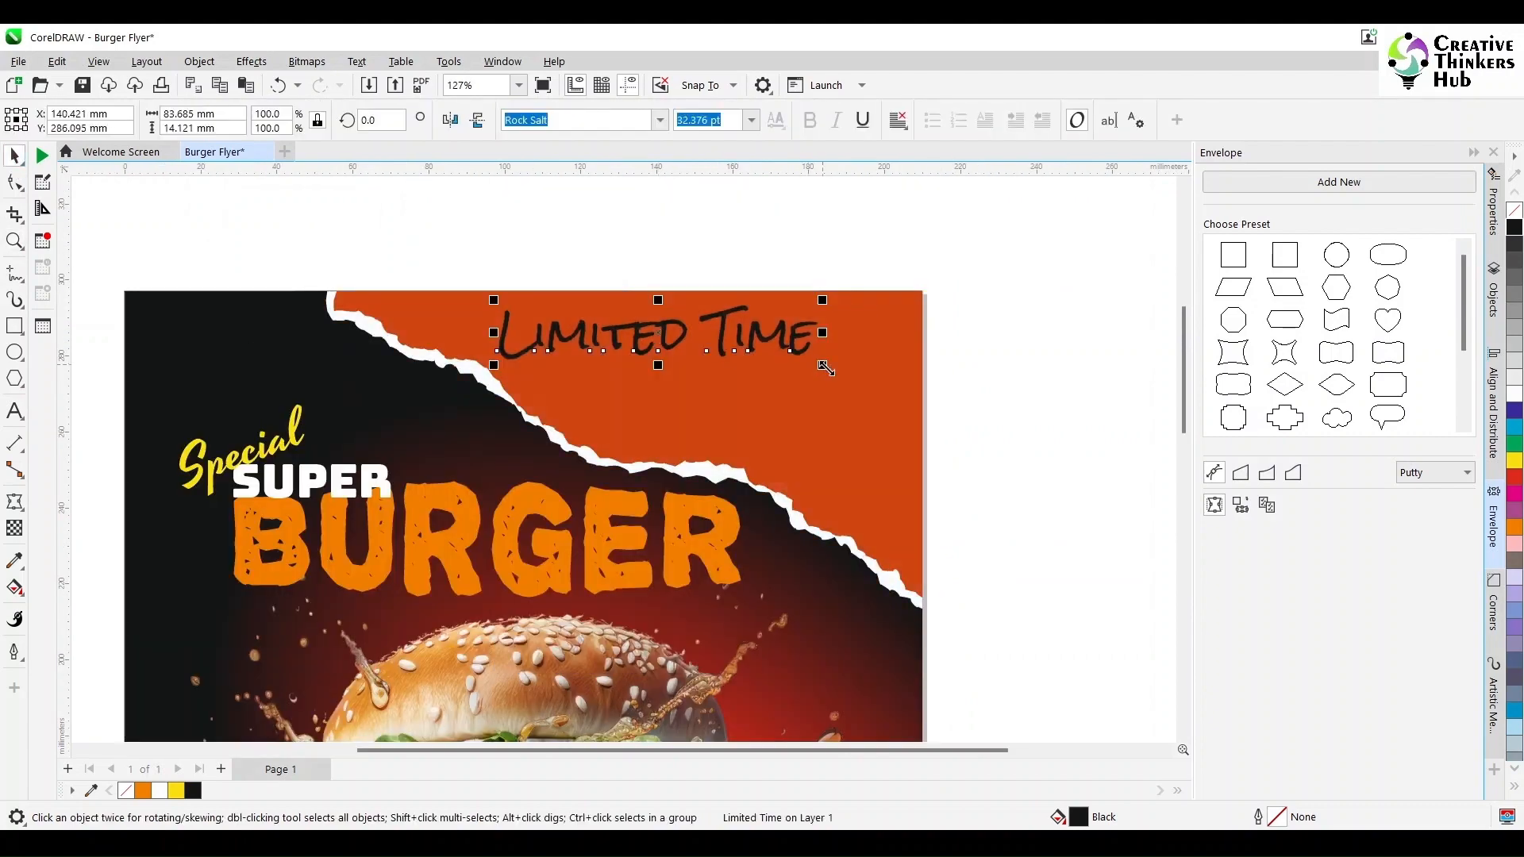
drag(825, 369, 869, 374)
click(888, 361)
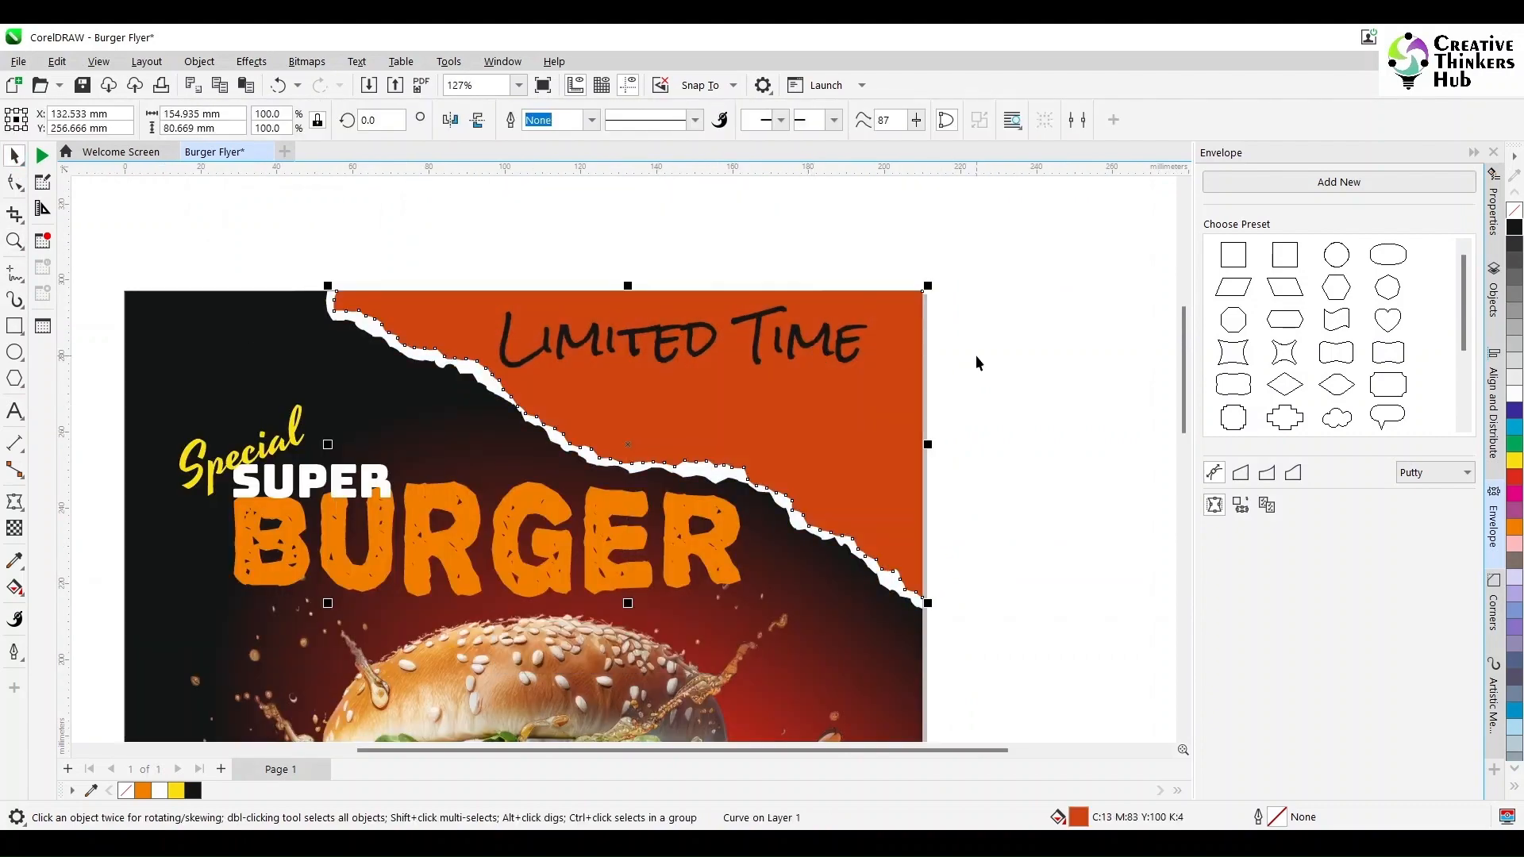
drag(754, 365, 789, 352)
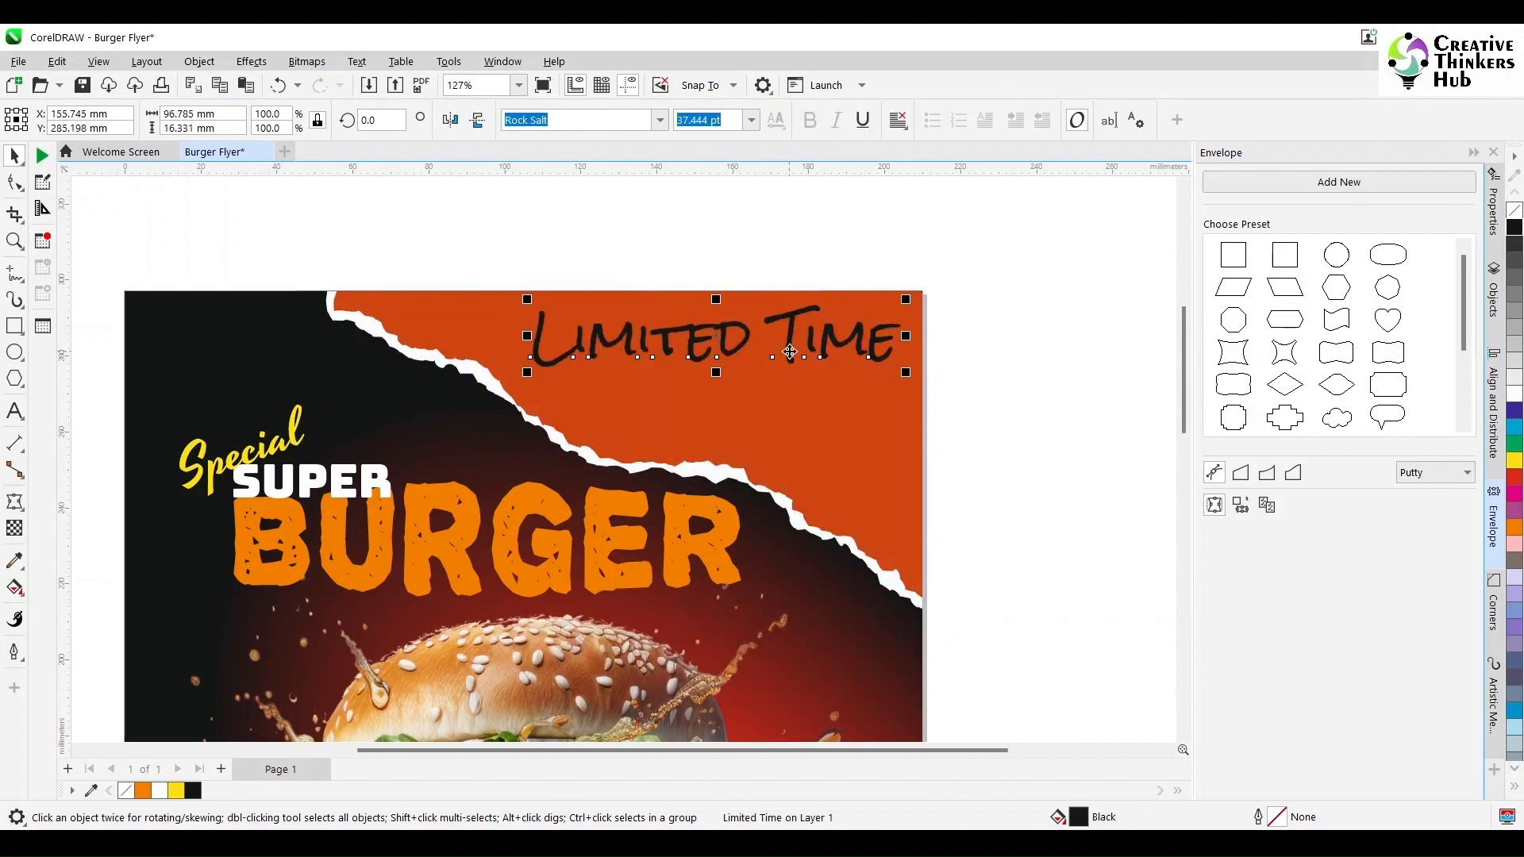
- Shift the torn paper layers and the 'Limited Time' text to the right together
drag(256, 275, 1125, 682)
drag(290, 633, 381, 595)
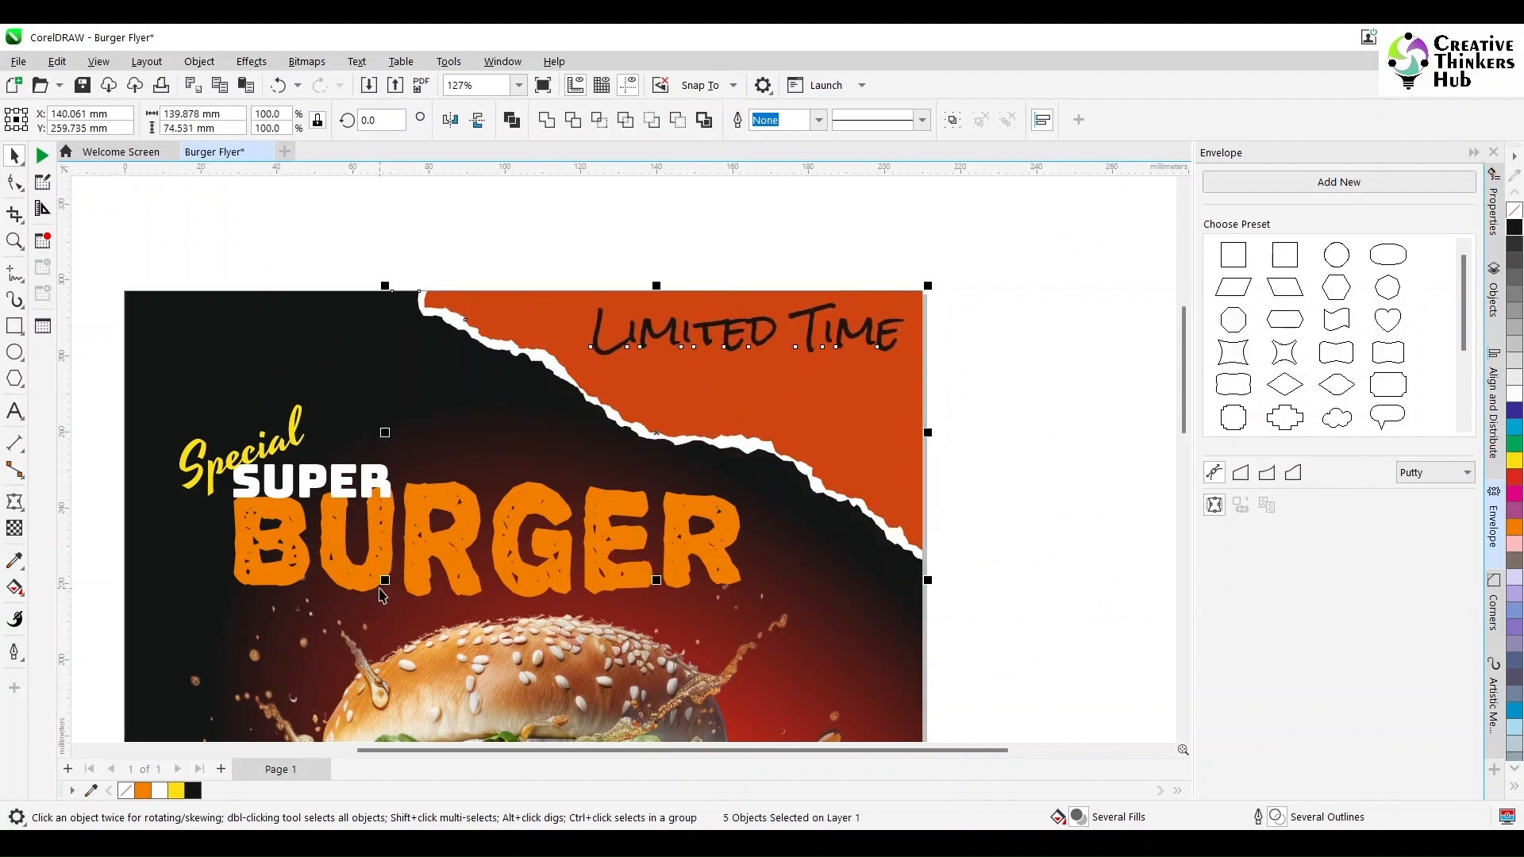
click(1133, 367)
- Enlarge the Special Super Burger headline group slightly
drag(124, 343, 746, 666)
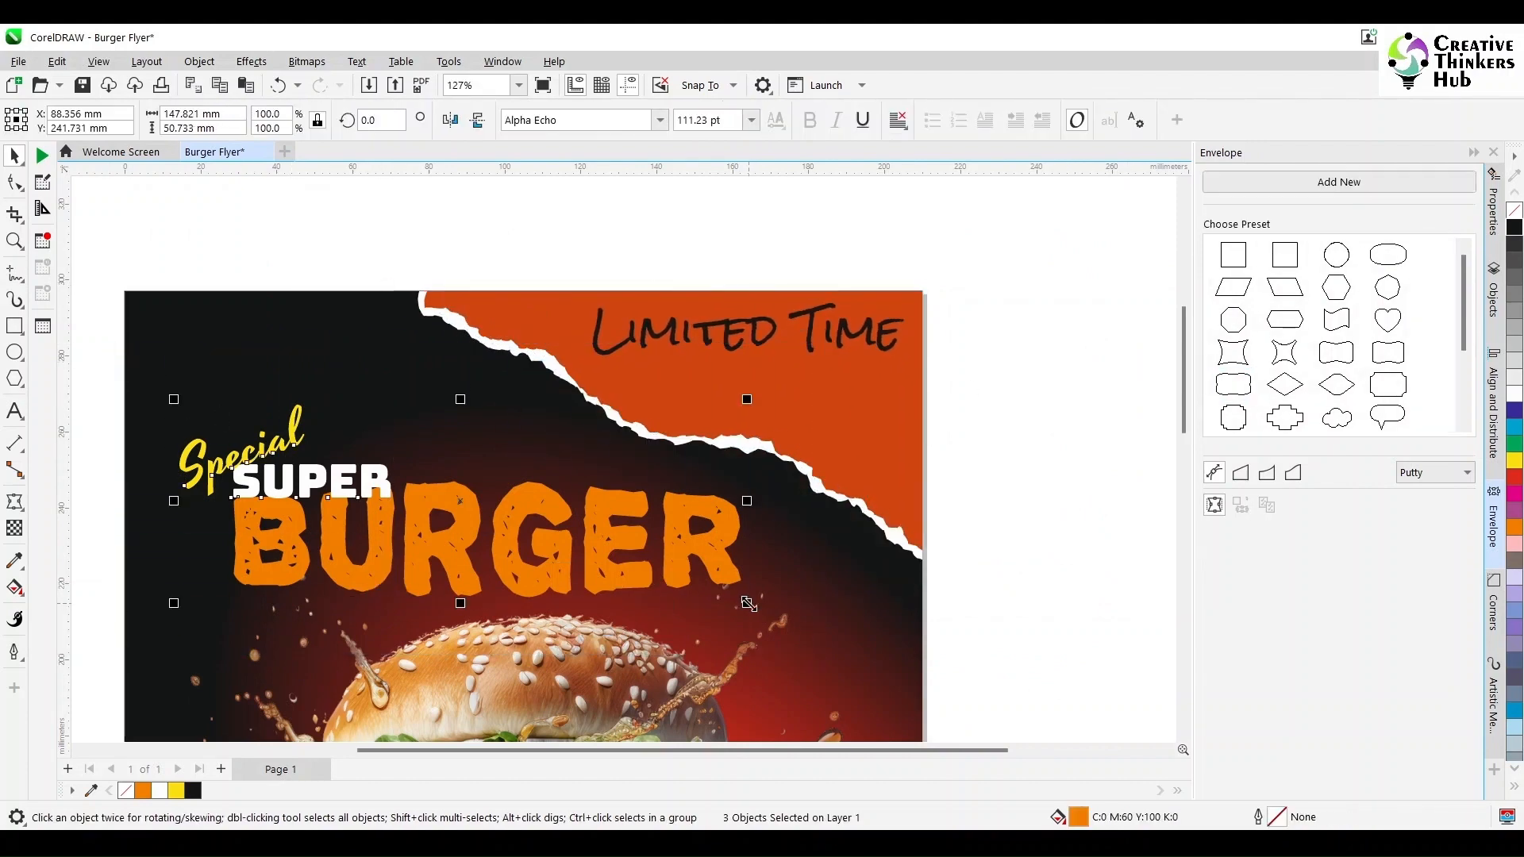
drag(718, 595, 801, 640)
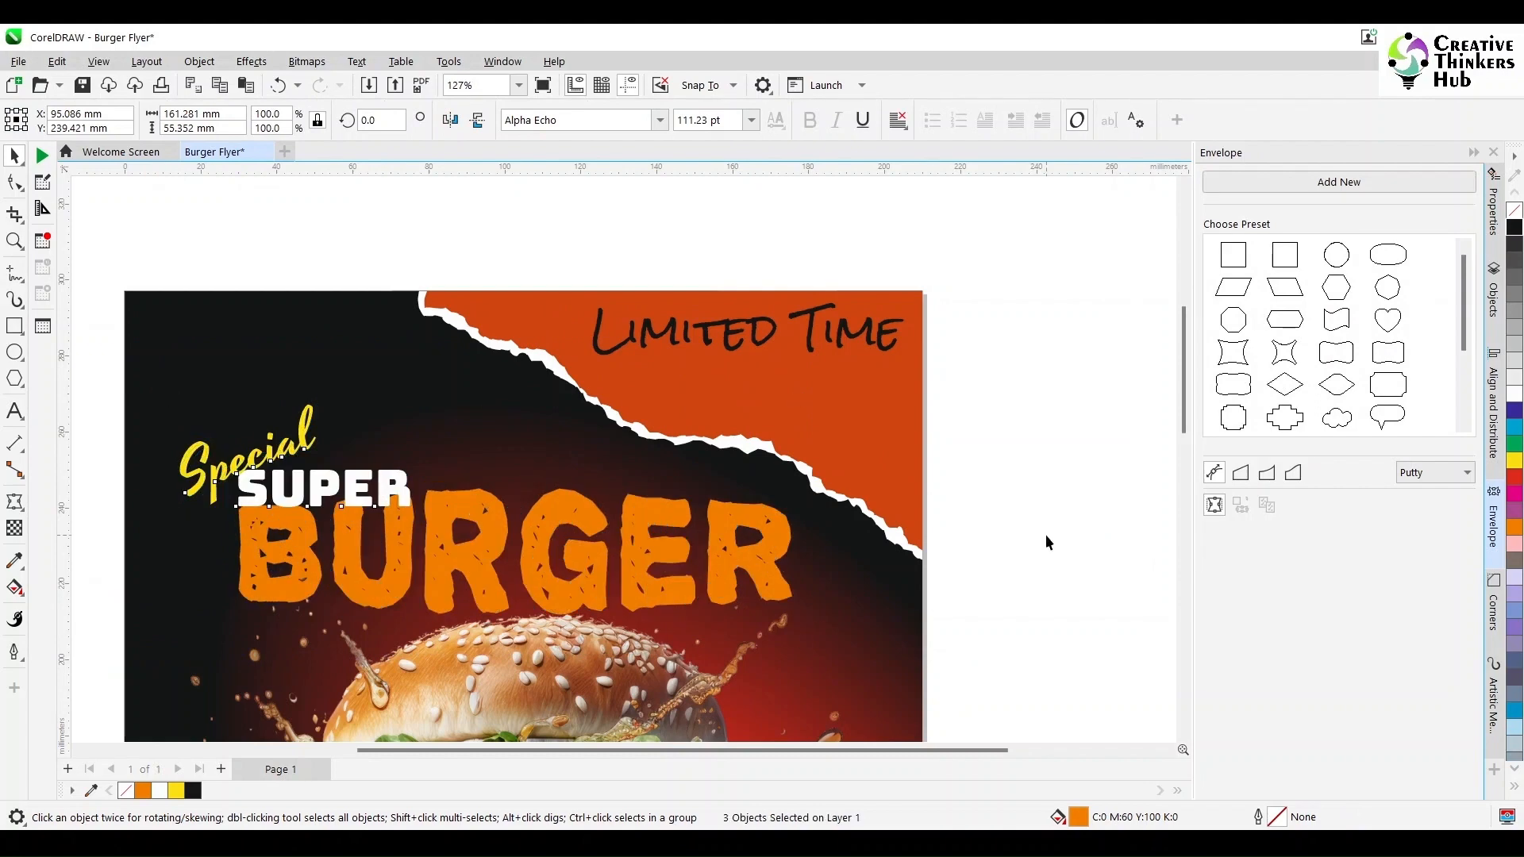
click(1045, 535)
- Add a second line 'Offer' after 'Limited Time' in the same text object
click(14, 411)
click(796, 329)
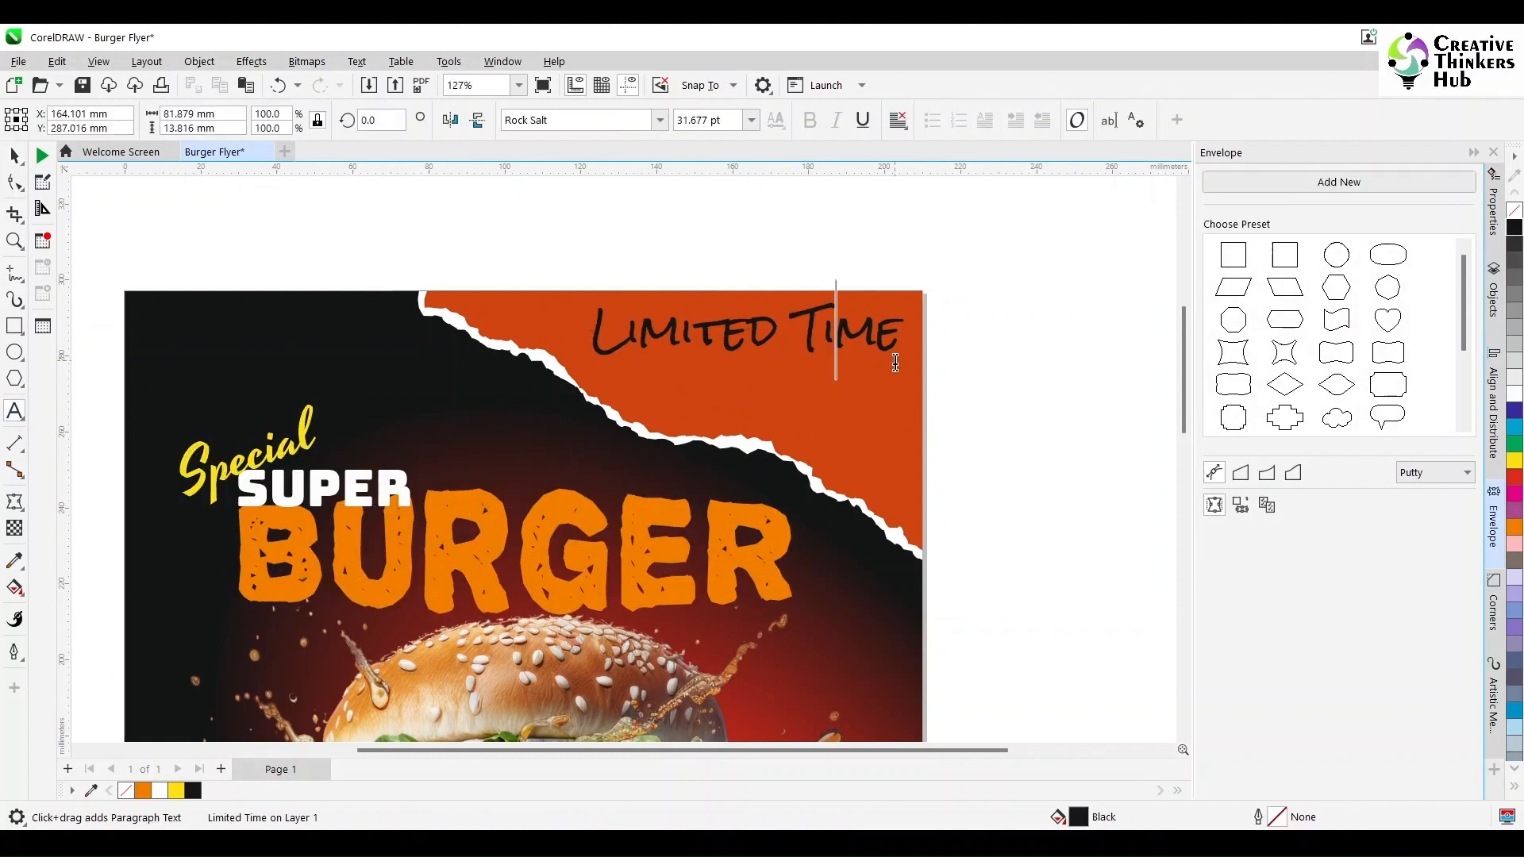
key(Return)
text(Offer)
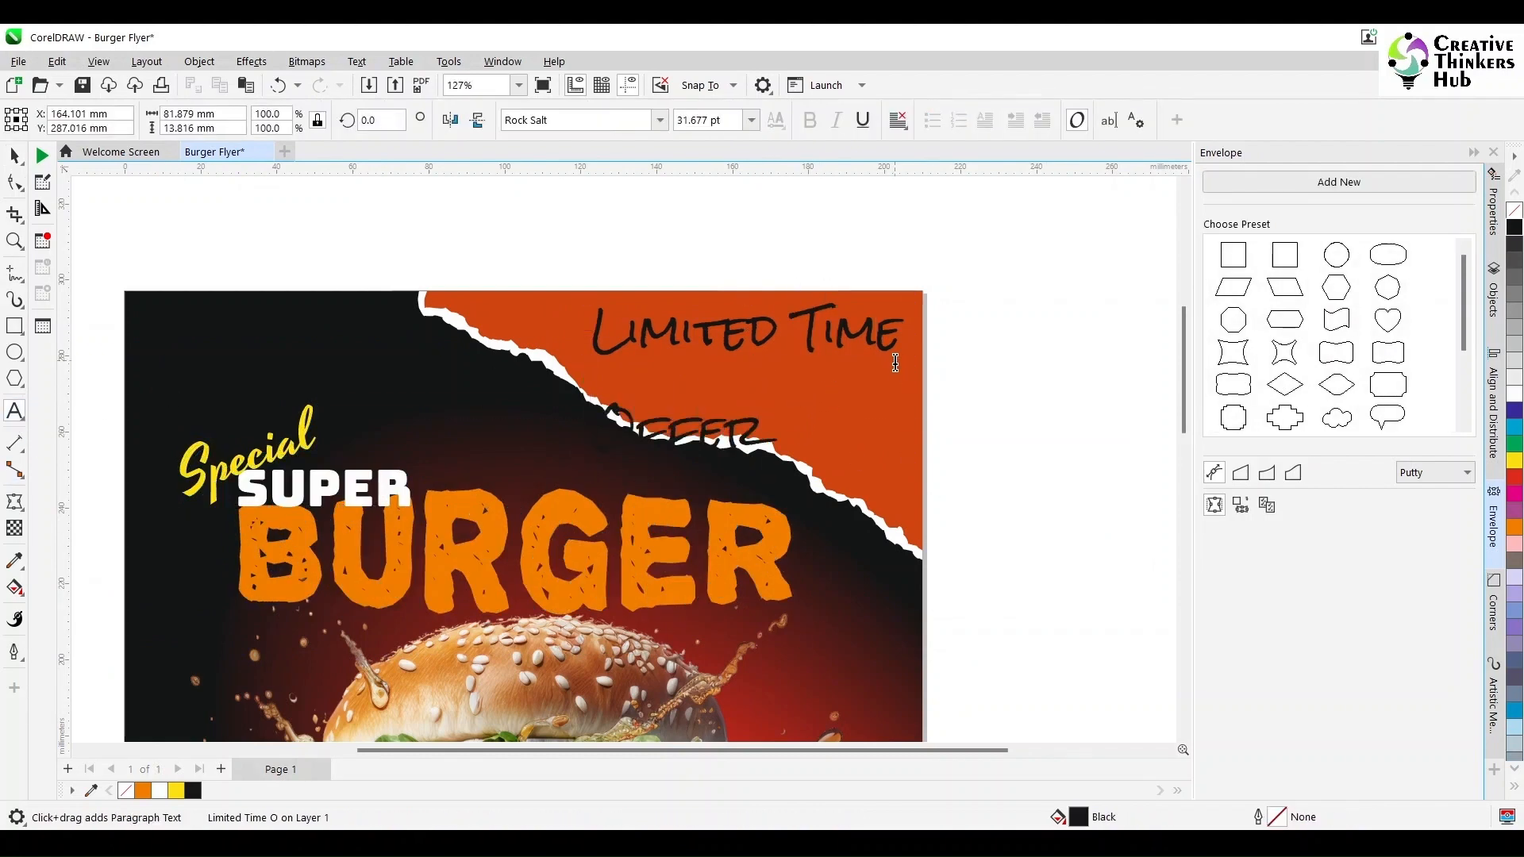
- Right-align the 'Limited Time Offer' text
click(14, 155)
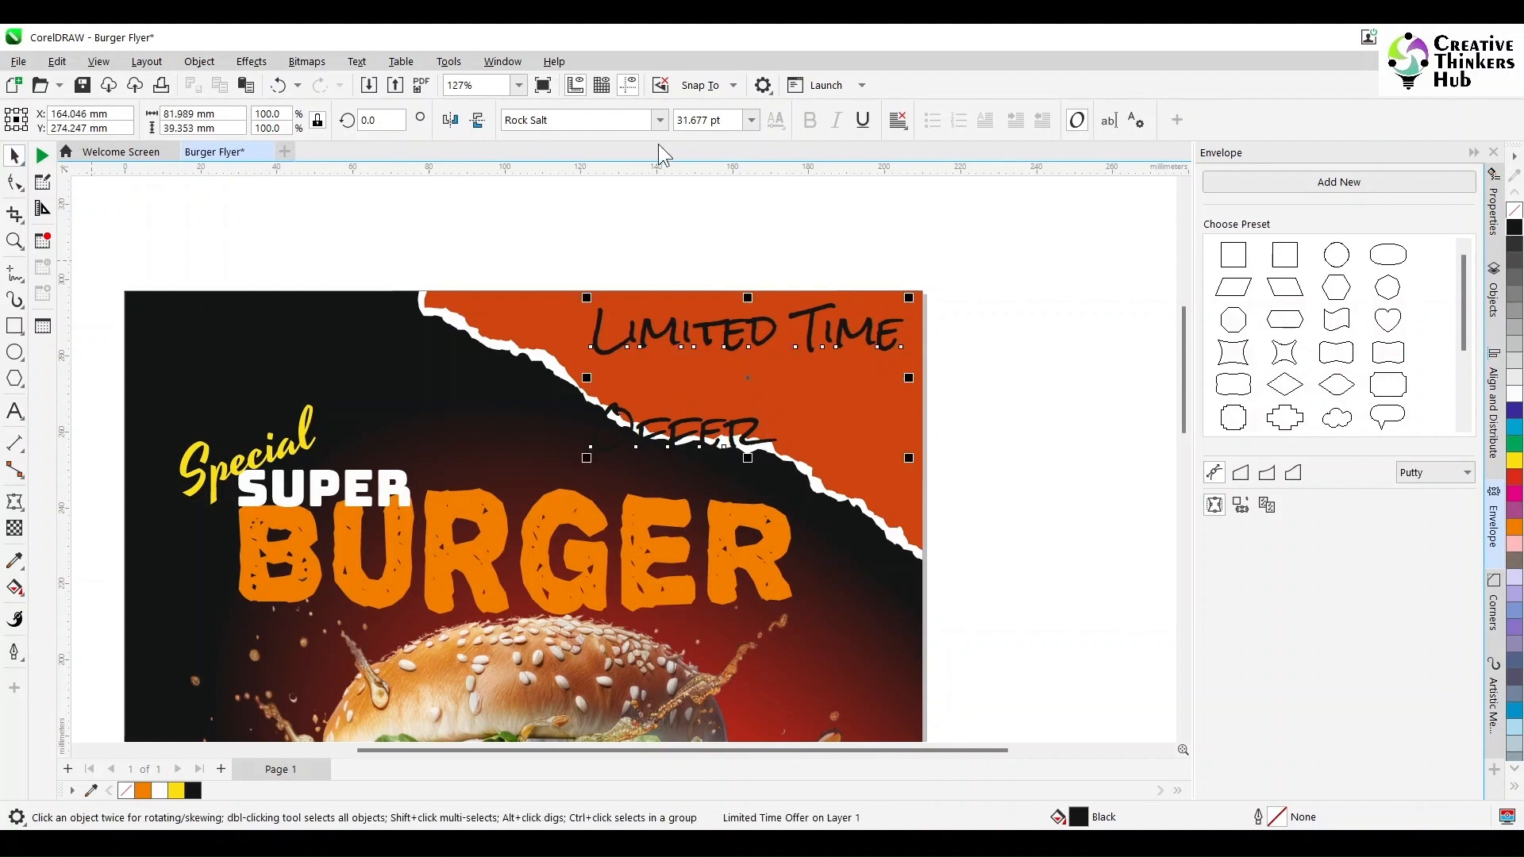
click(898, 120)
click(927, 207)
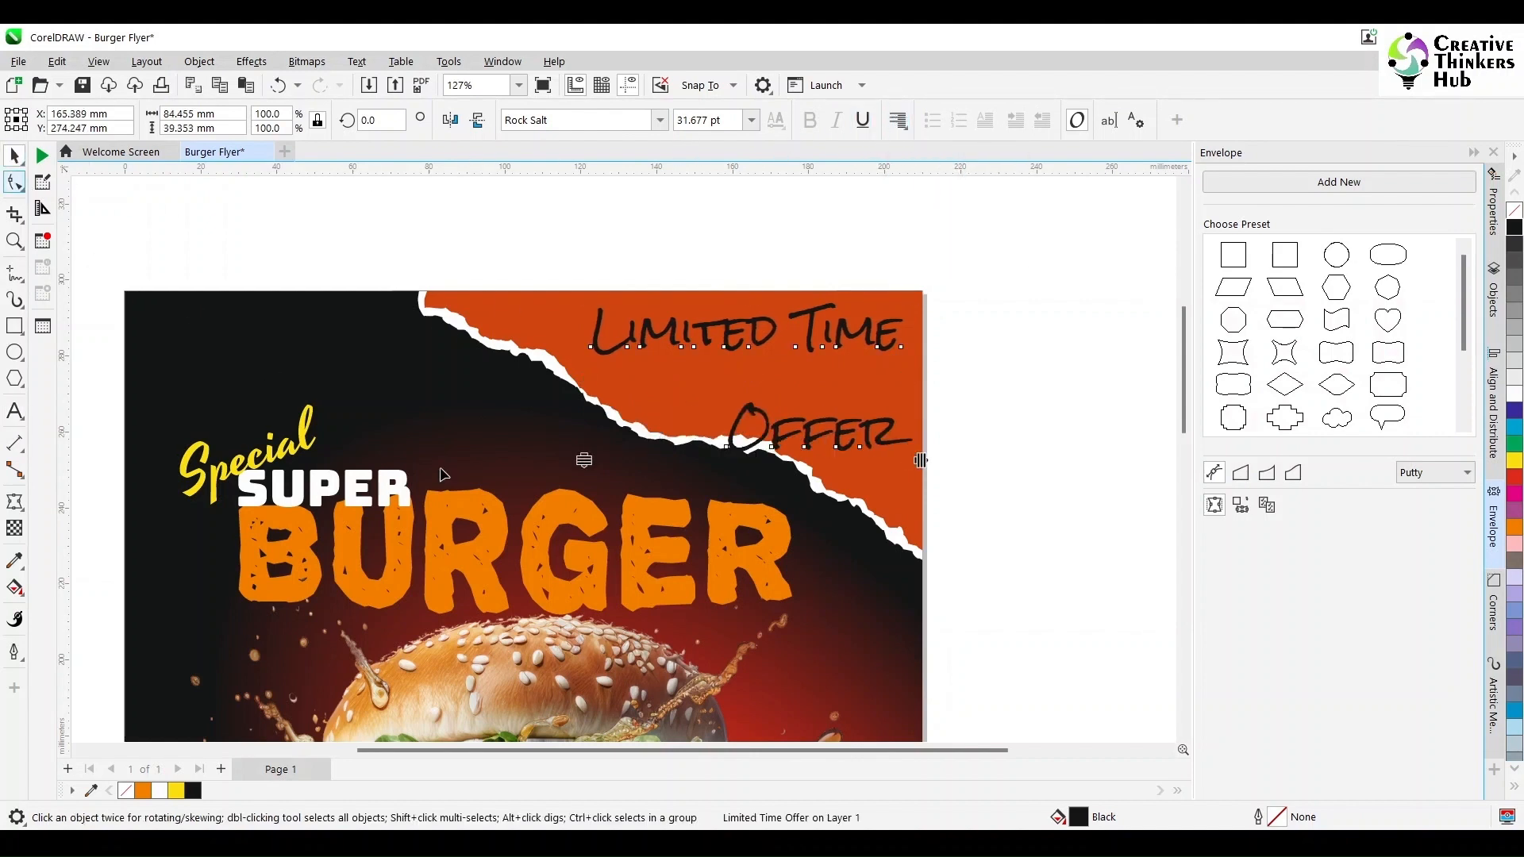
- Tighten the line spacing of 'Limited Time Offer' and nudge the text down slightly
key(F10)
drag(592, 413, 591, 397)
click(16, 156)
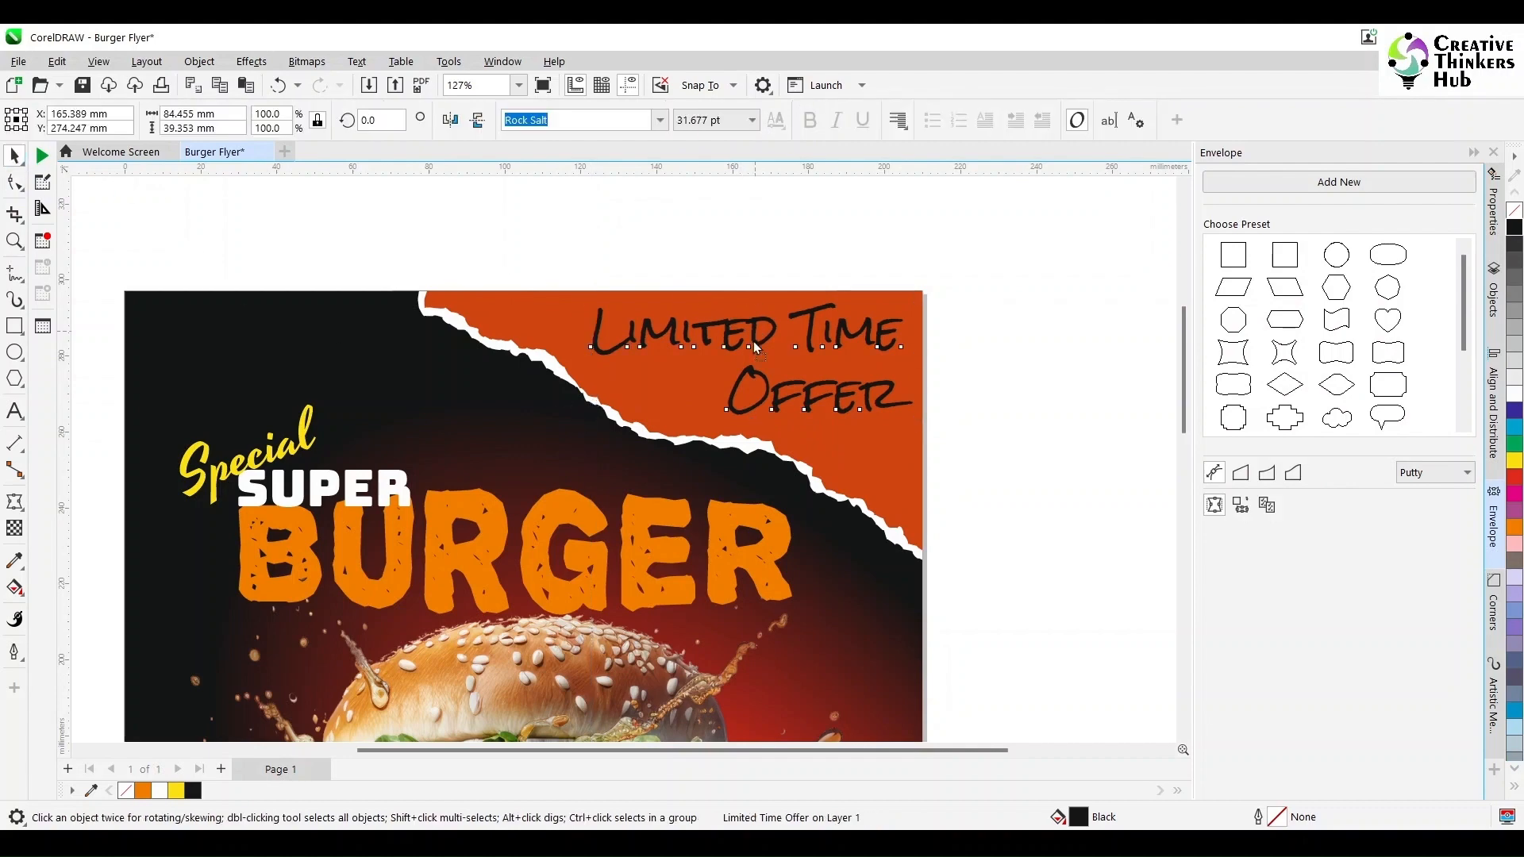
drag(754, 341, 755, 346)
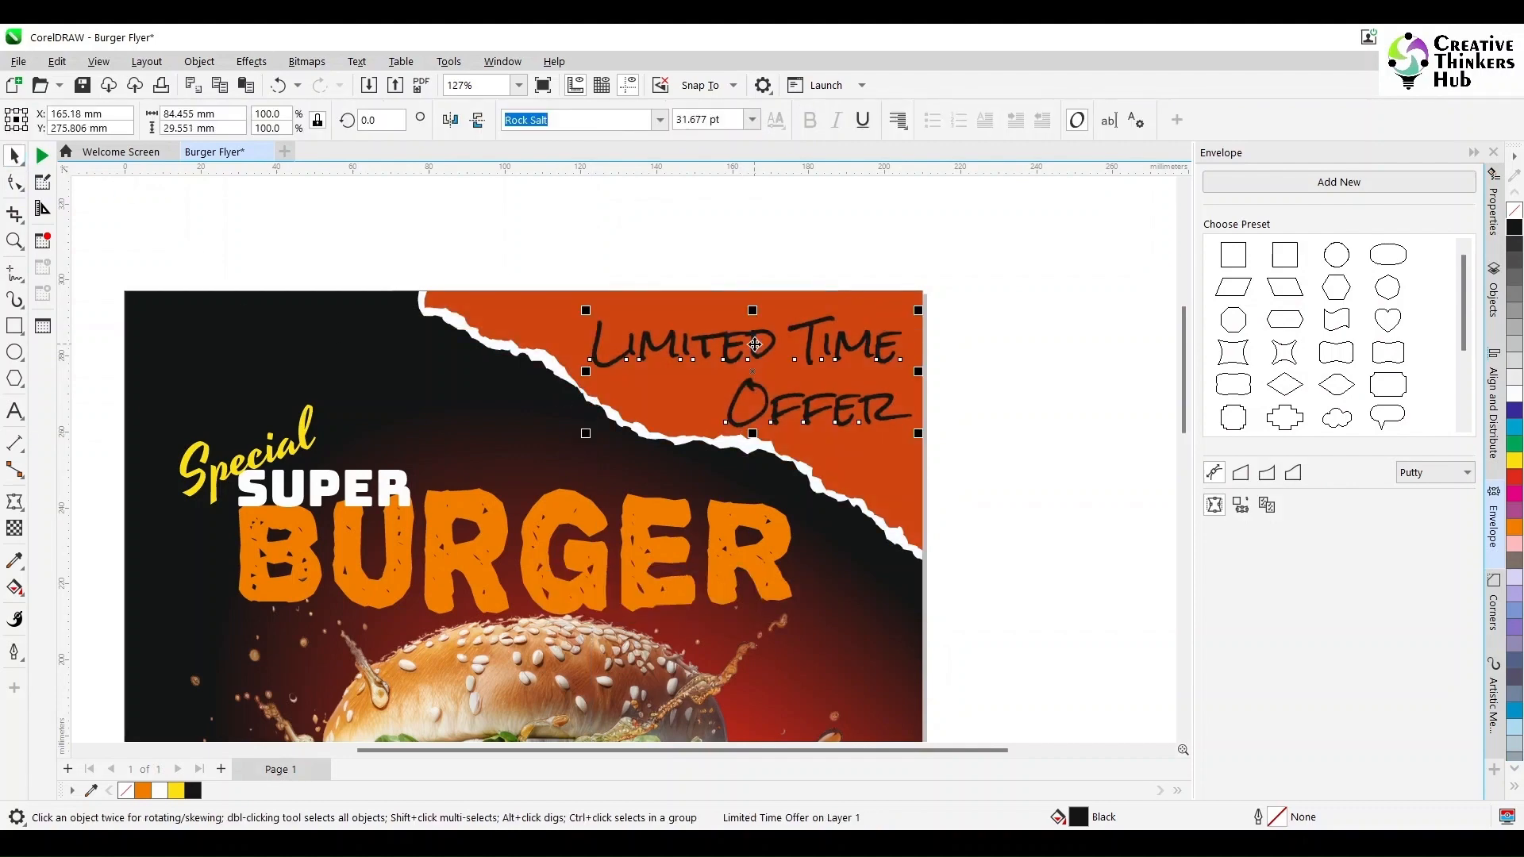
click(1027, 414)
- Duplicate the SUPER text onto the orange background beside the burger
key(shift+F4)
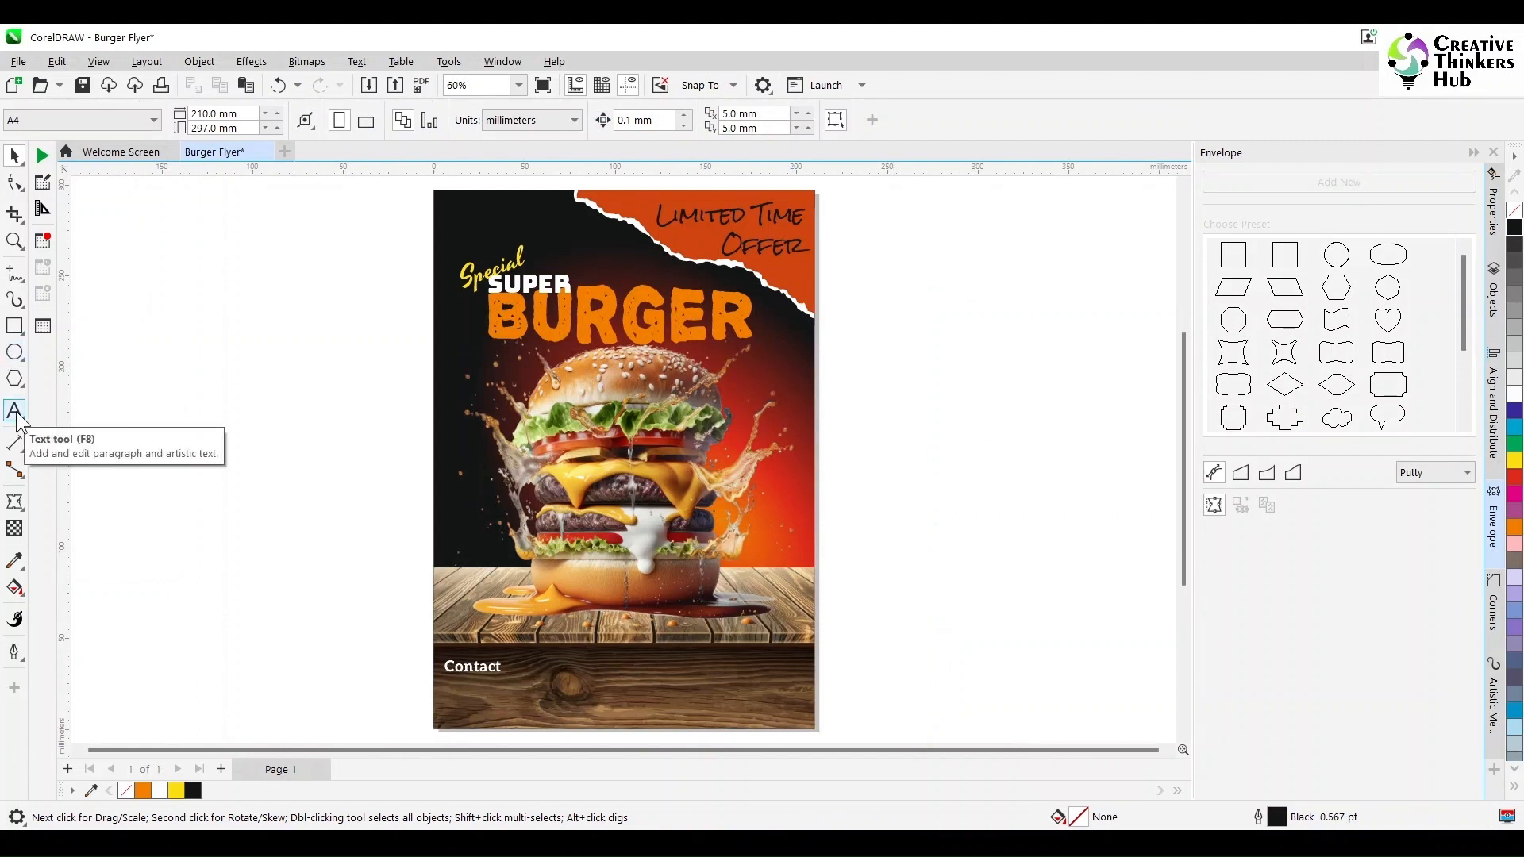
click(532, 291)
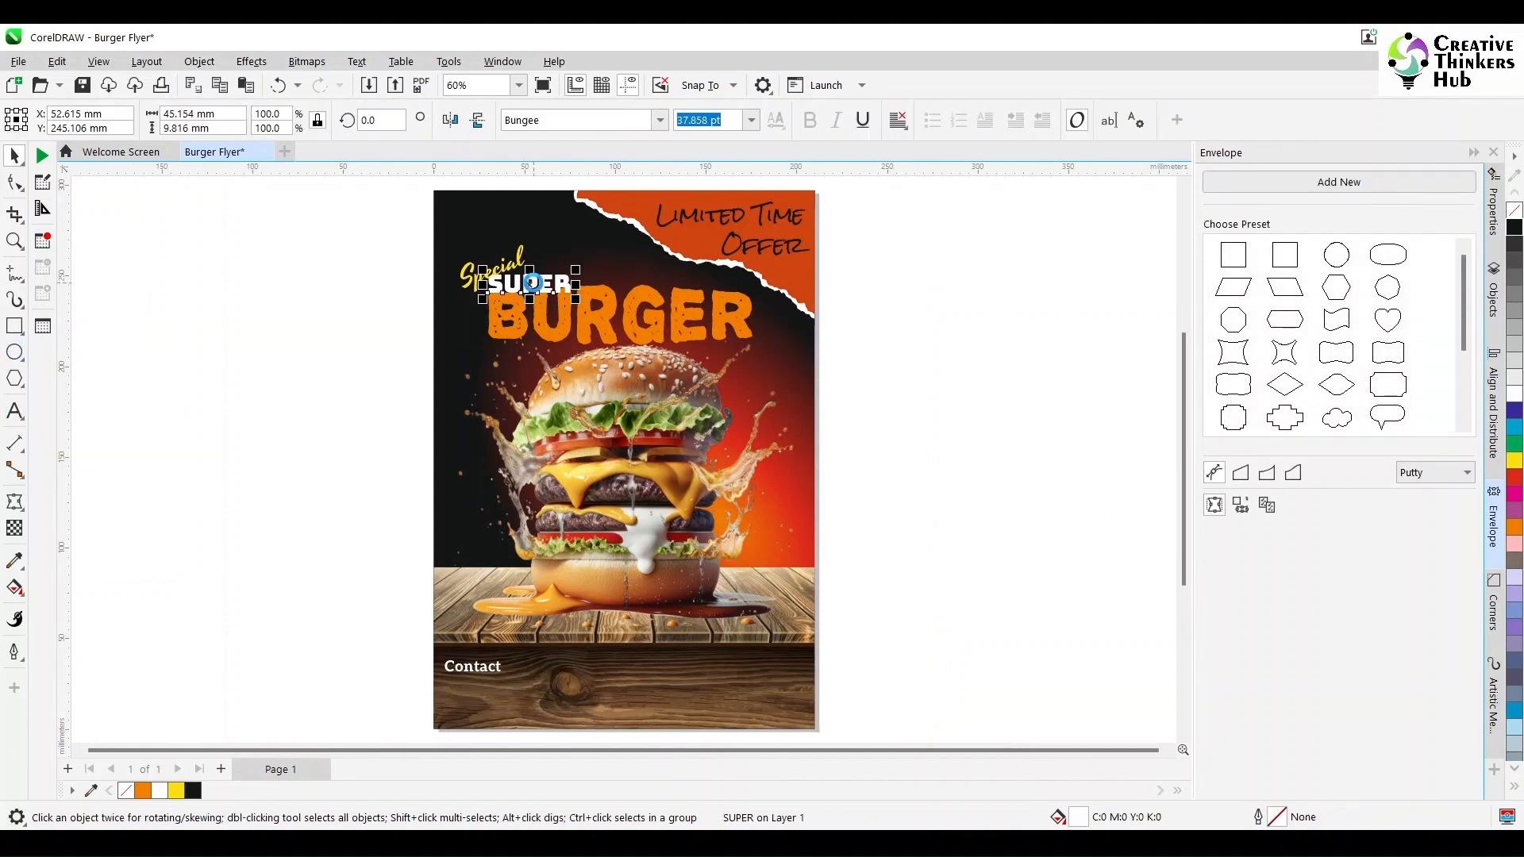
drag(534, 283, 765, 446)
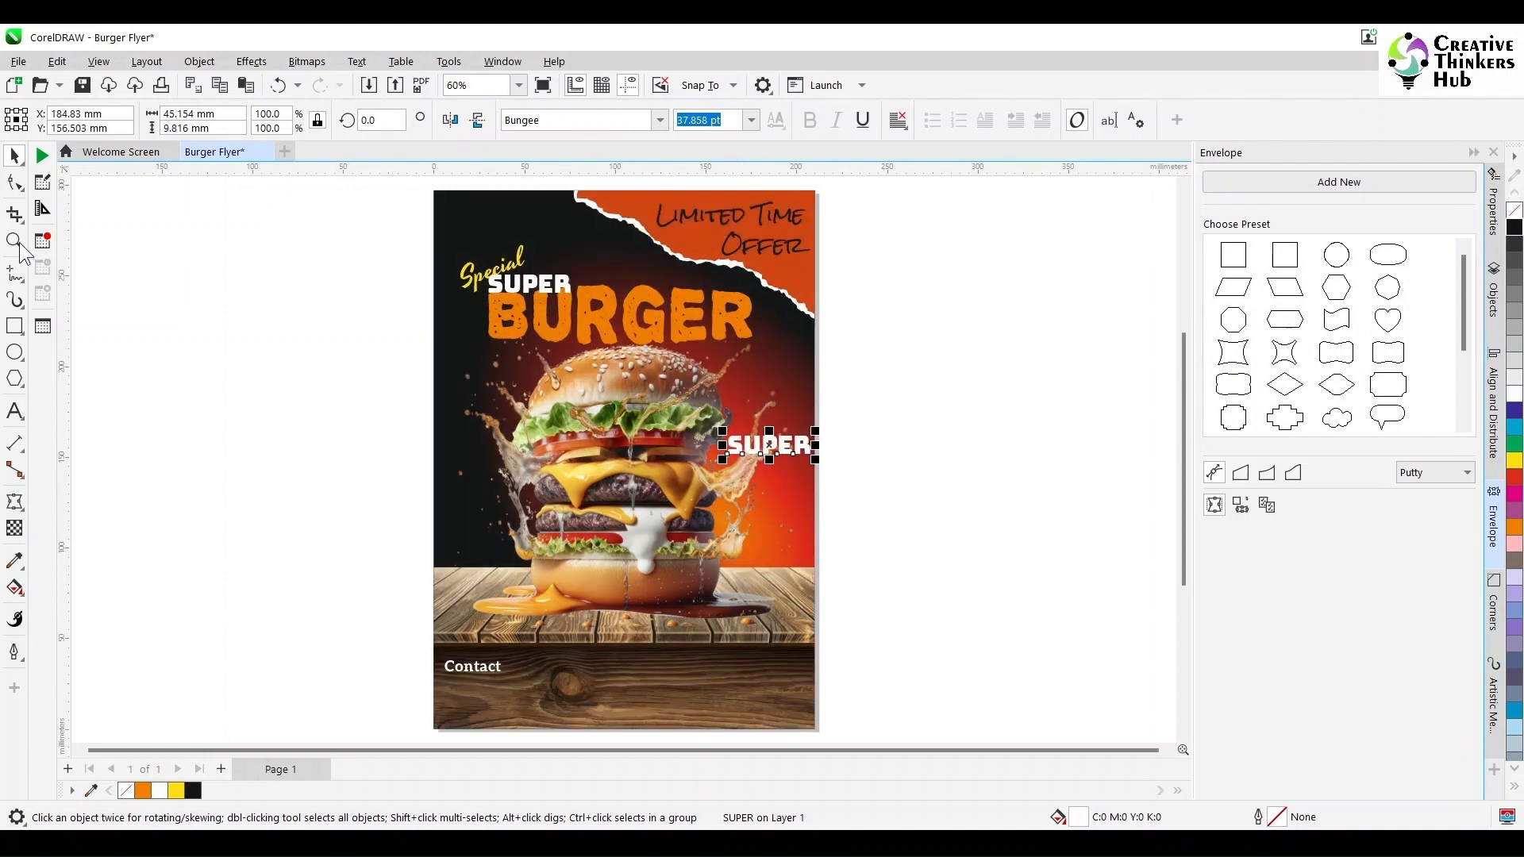
- Replace the duplicated text's content with 30%
key(z)
drag(626, 340, 876, 530)
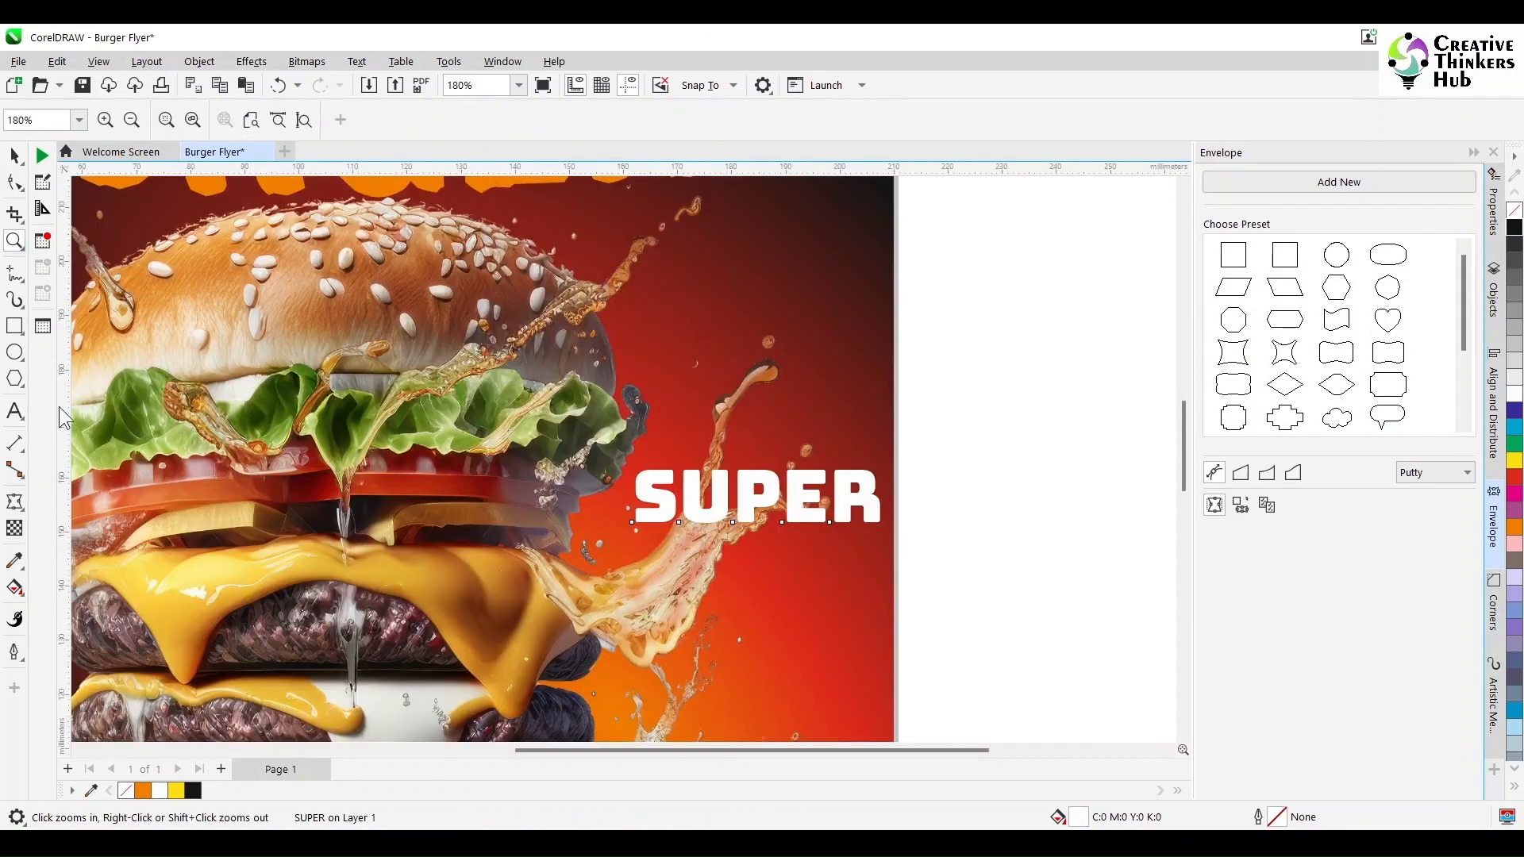
click(15, 411)
scroll(687, 433, down, 3)
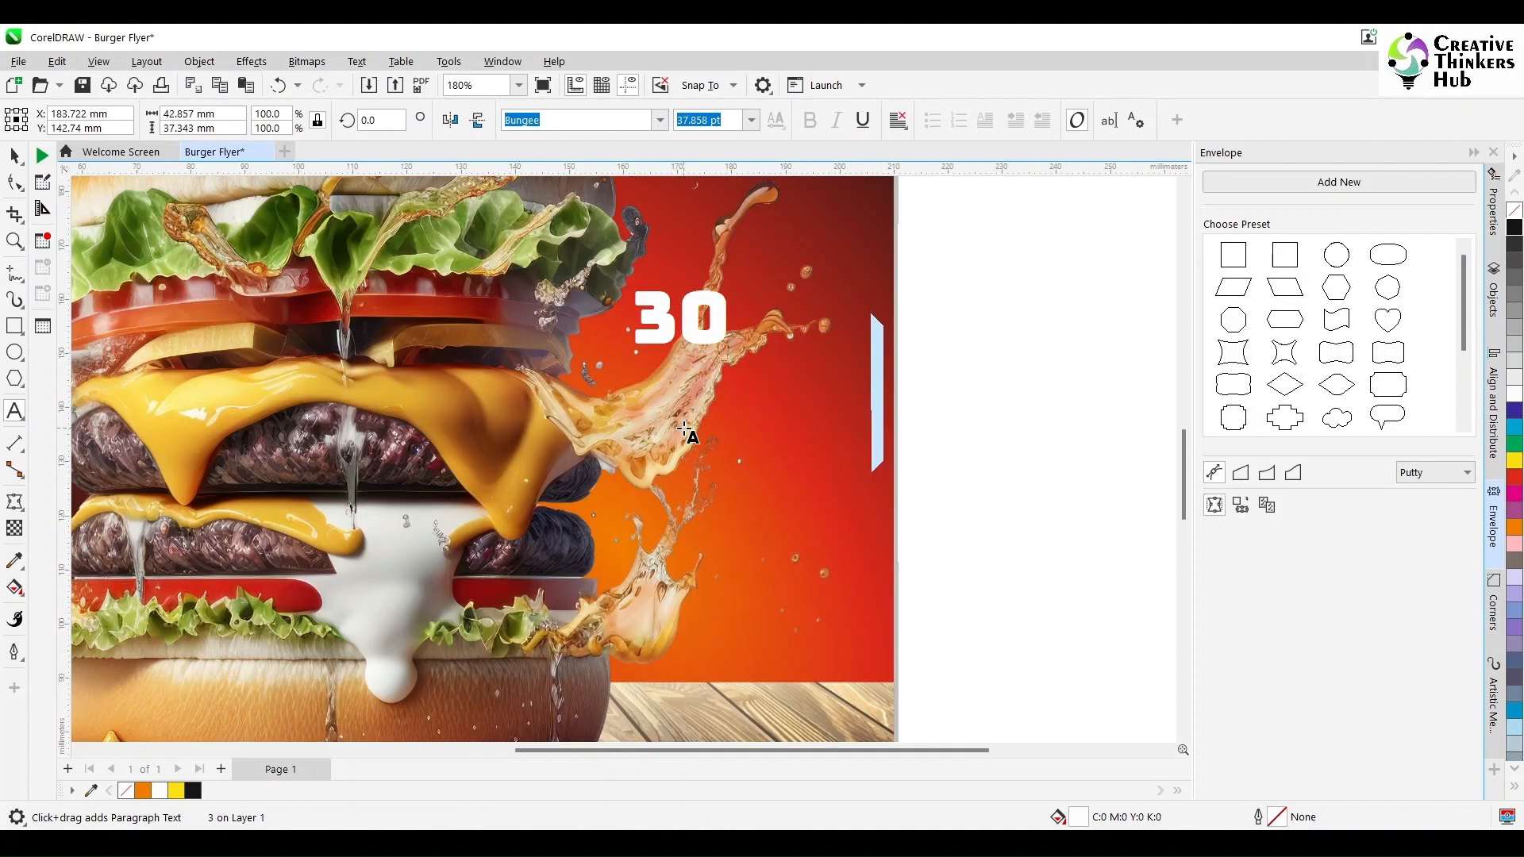
text(%)
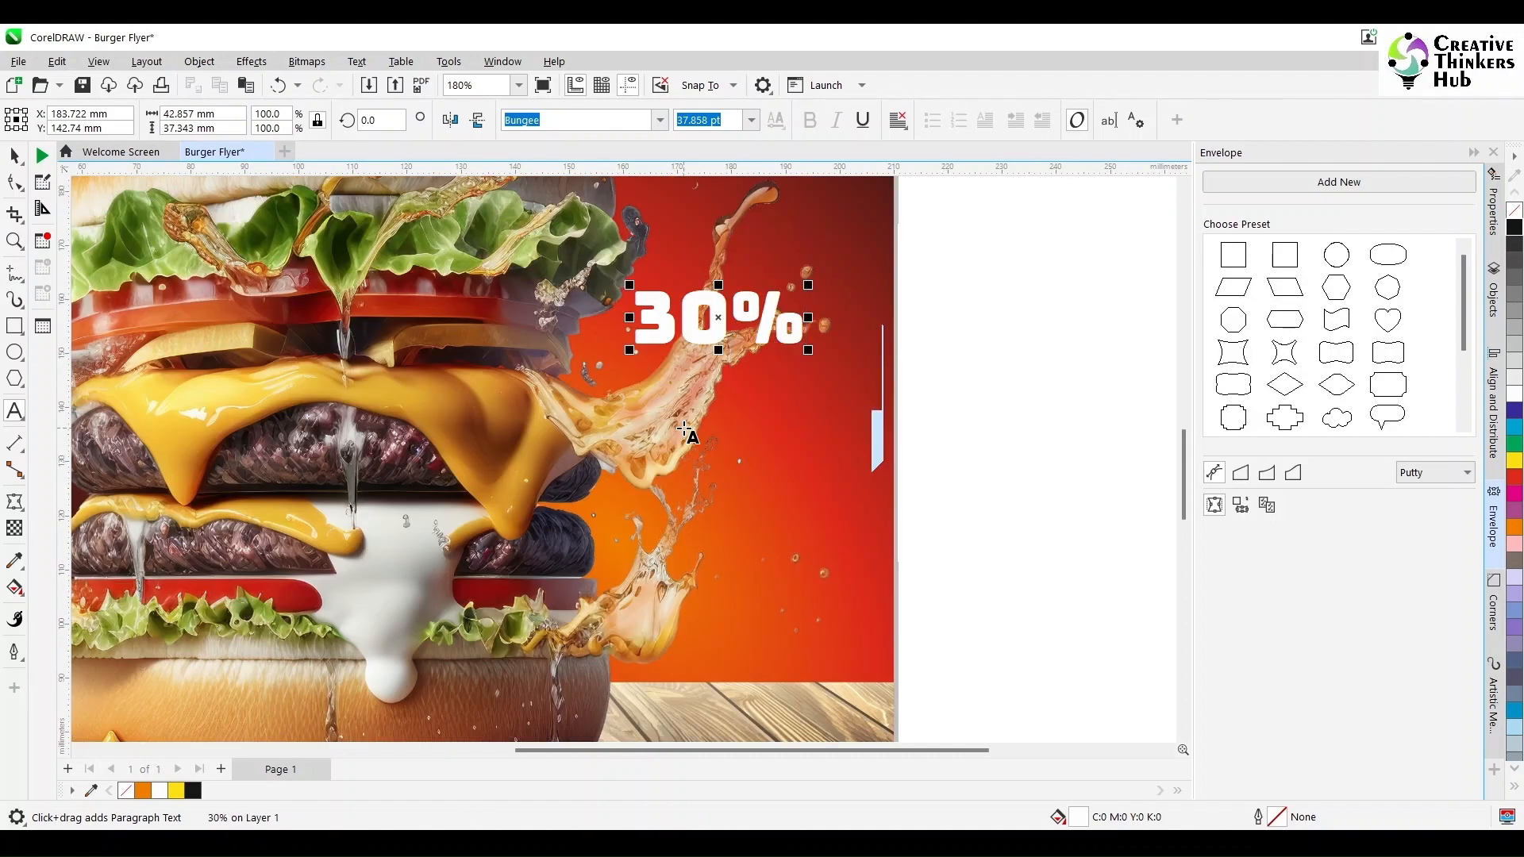
- Add a second line reading OFF below 30% in the discount text
key(Return)
text(O)
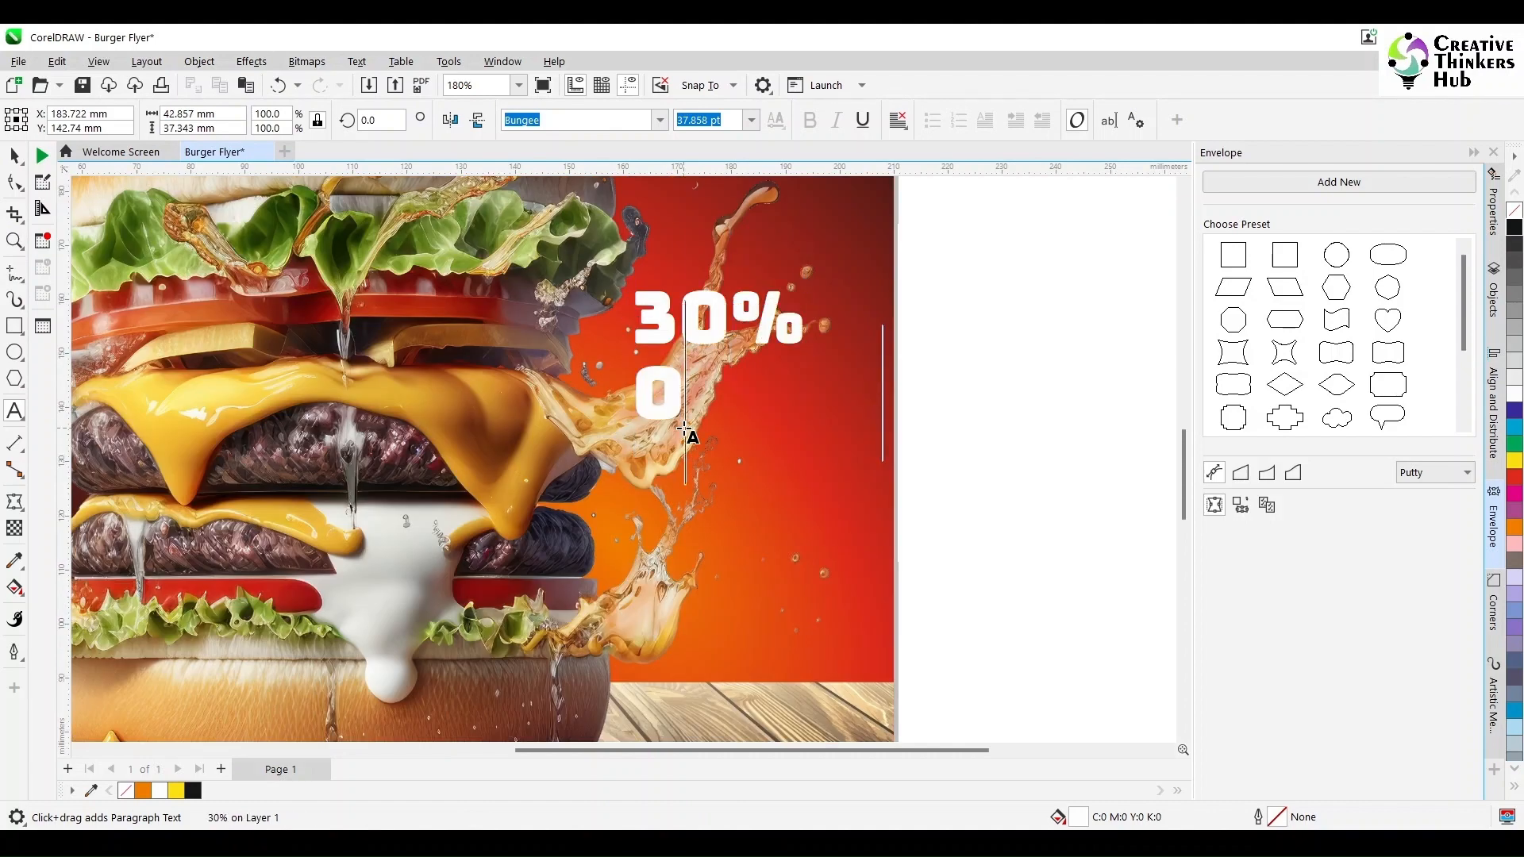
text(FF)
key(ctrl+space)
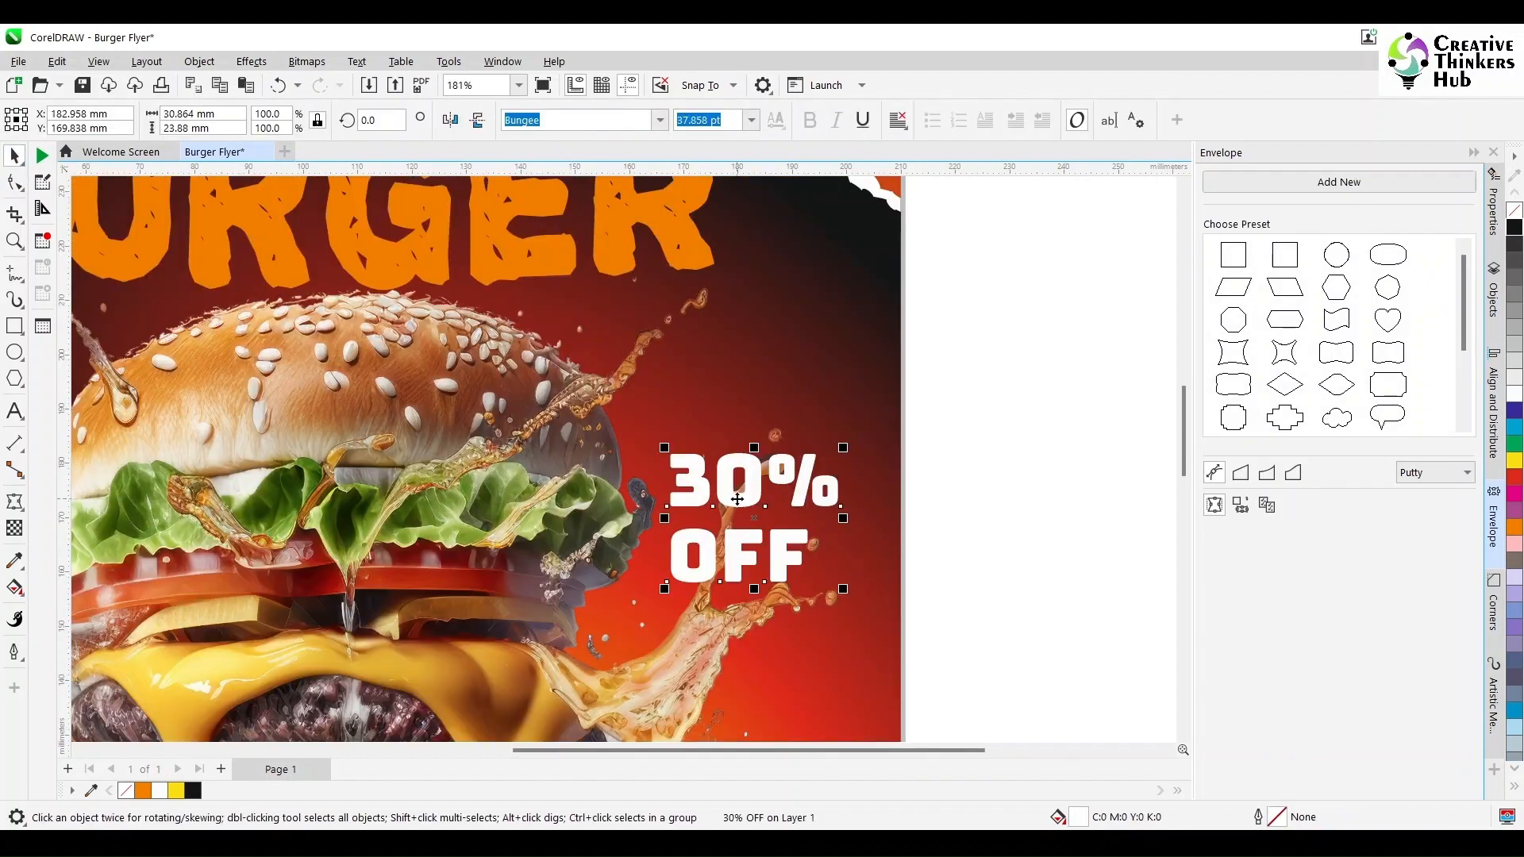
- Rotate the 30% OFF text about 9 degrees
click(833, 579)
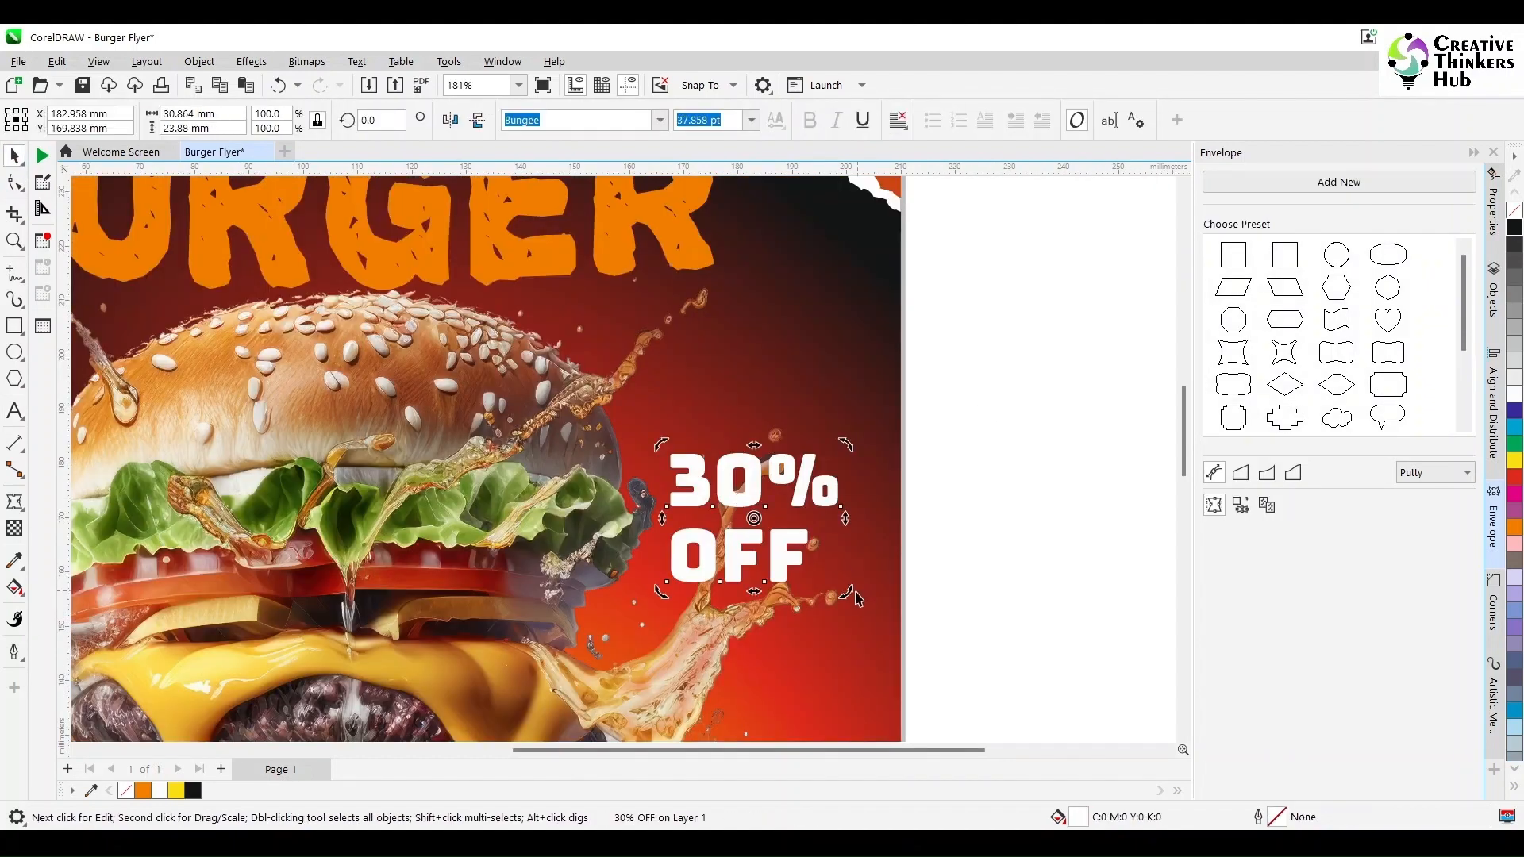
drag(856, 597, 865, 580)
click(992, 531)
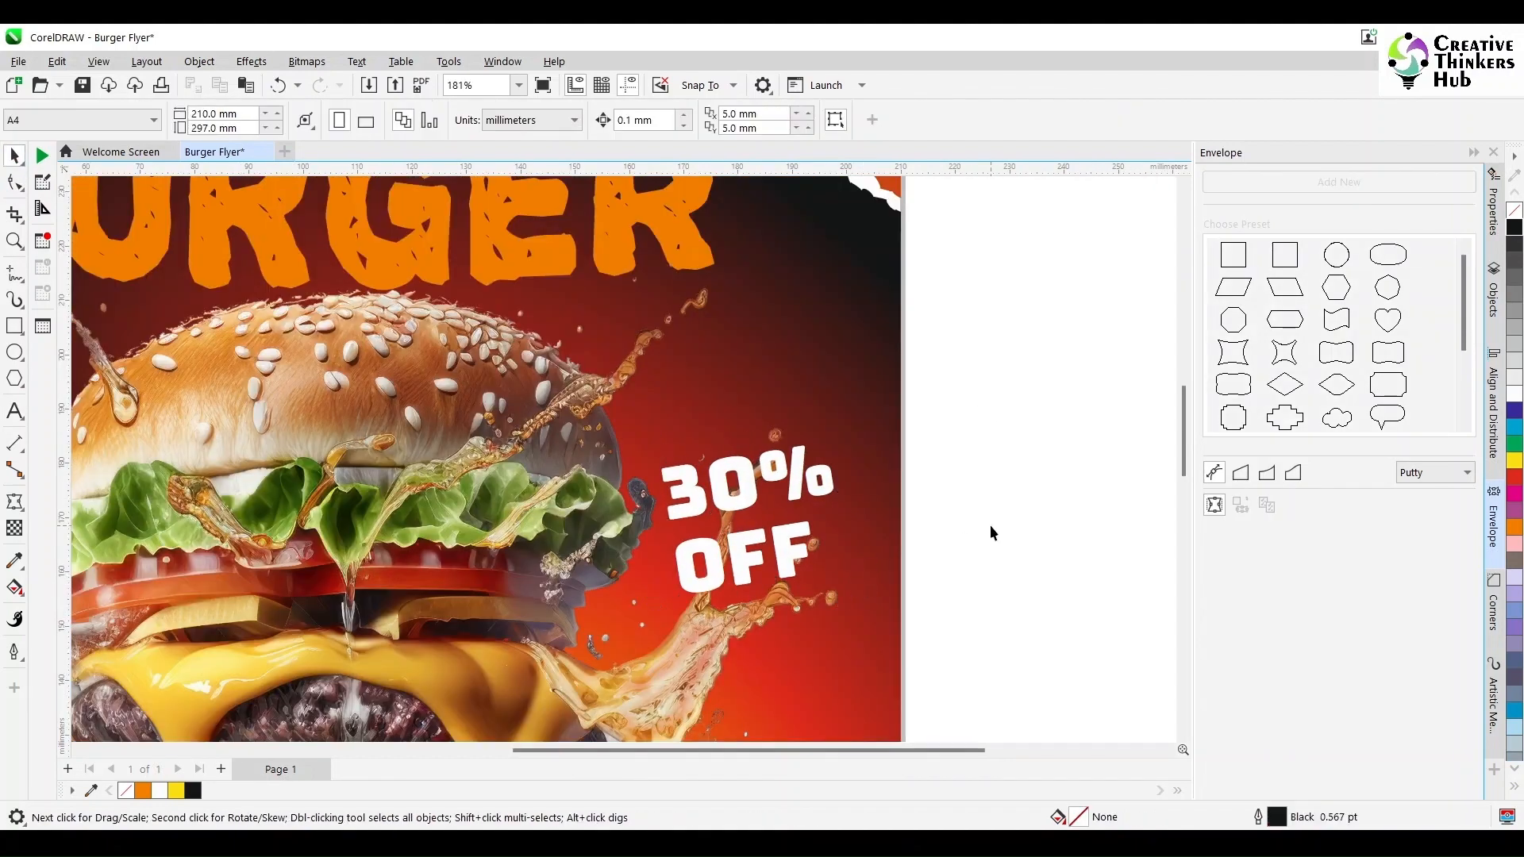
- Color the OFF line of the discount text orange
click(15, 411)
click(741, 561)
key(ctrl+a)
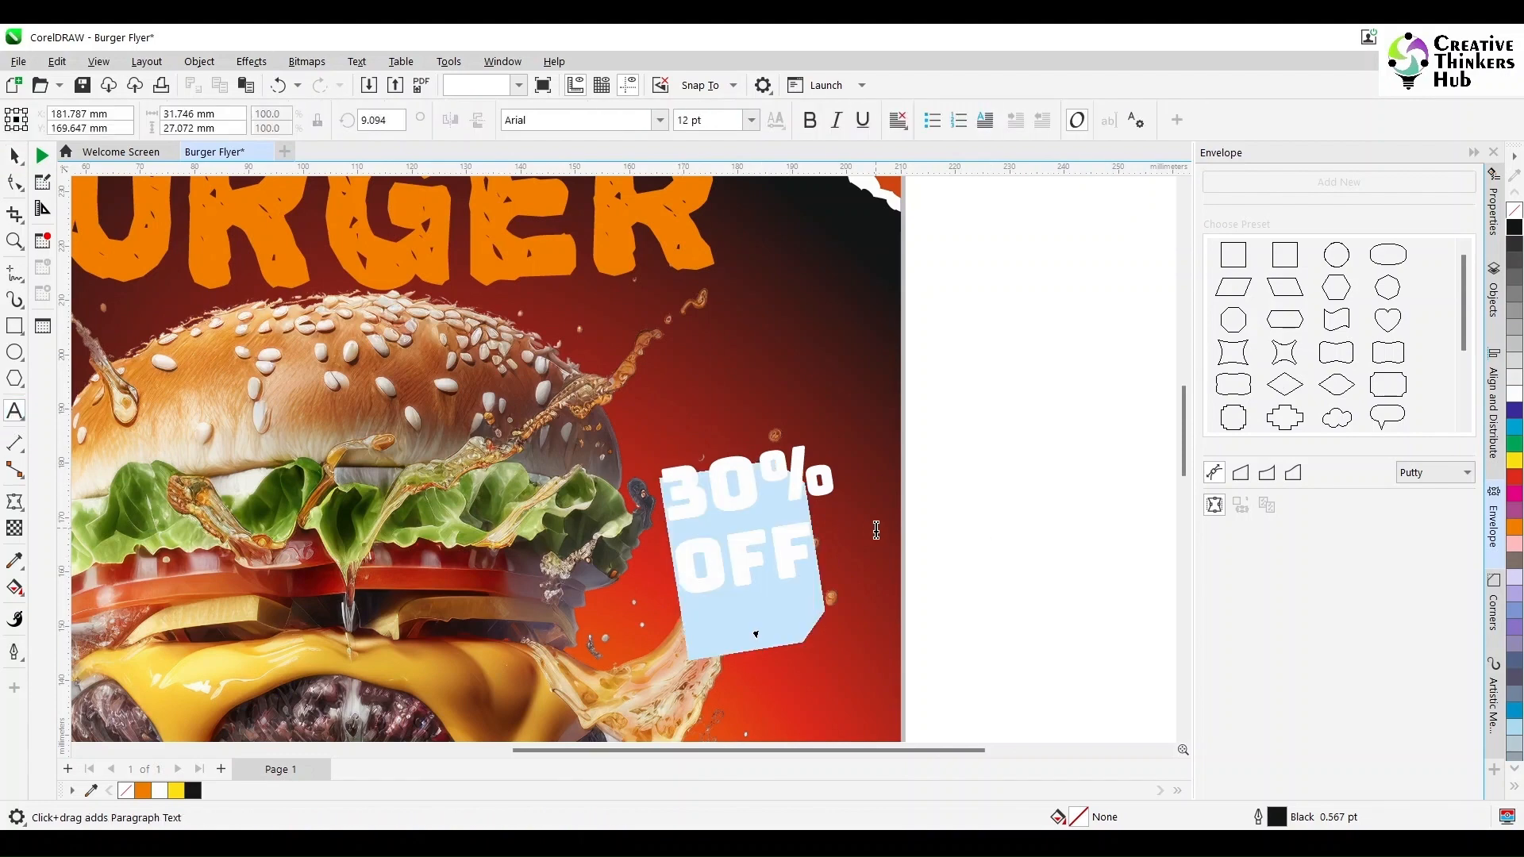
click(1514, 527)
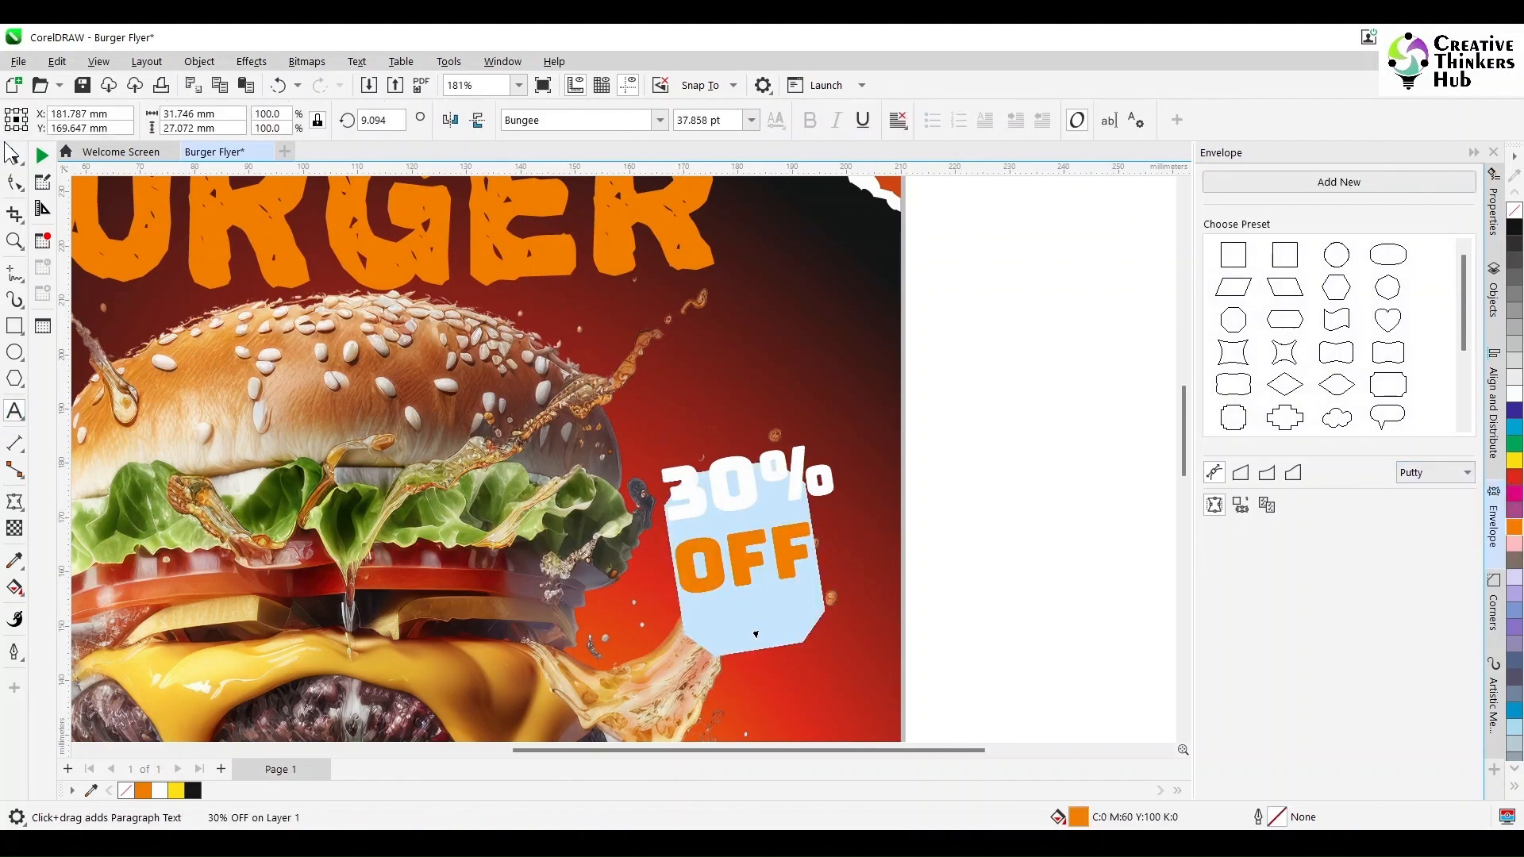
- Enlarge the 30% OFF text to about 46.7 pt and nudge it up and left
click(14, 156)
click(930, 460)
click(785, 541)
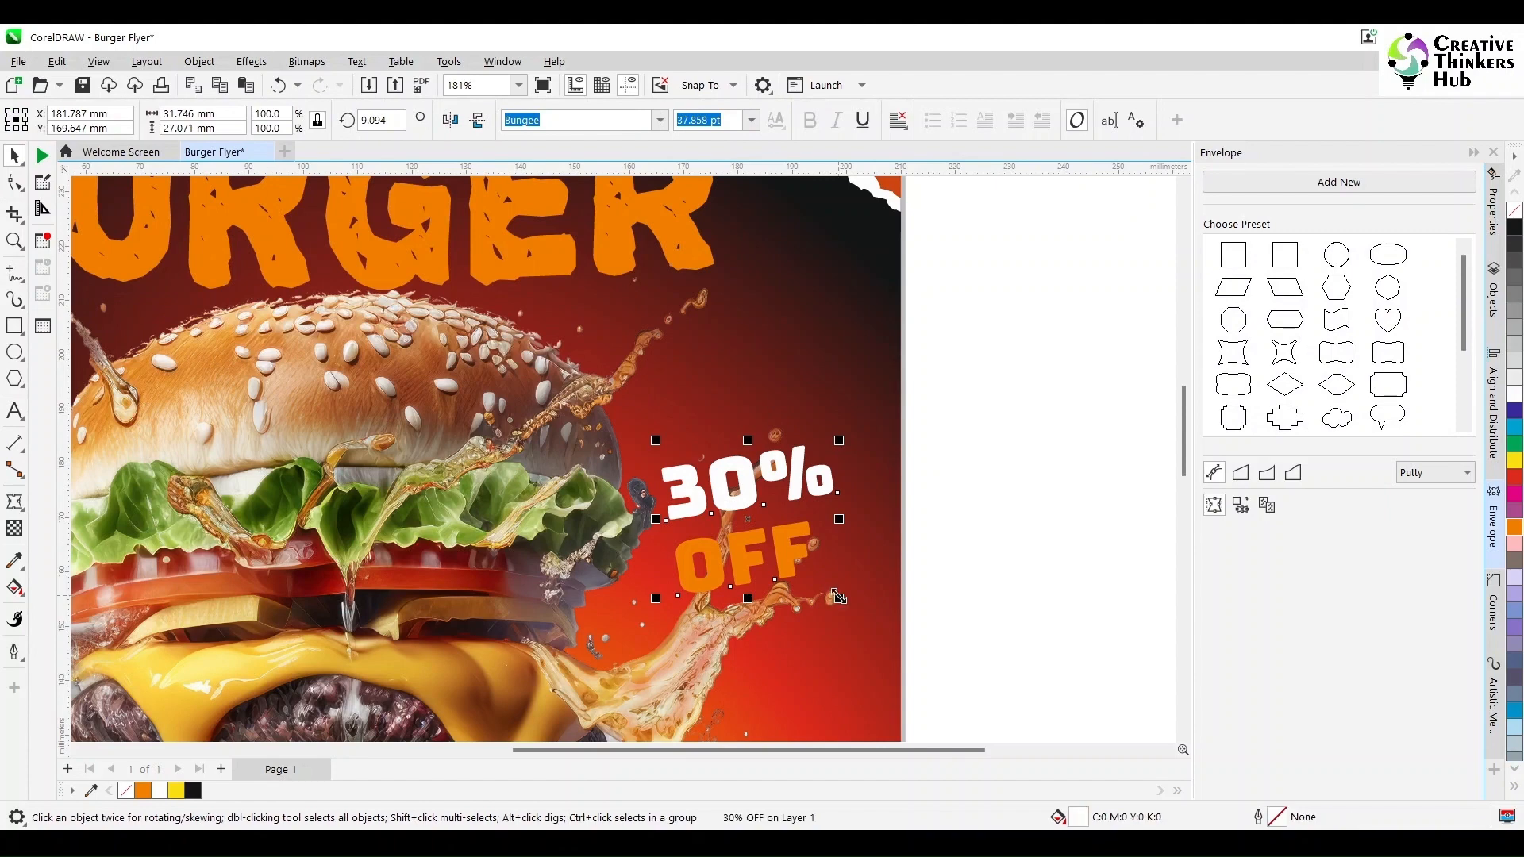
drag(654, 440, 610, 422)
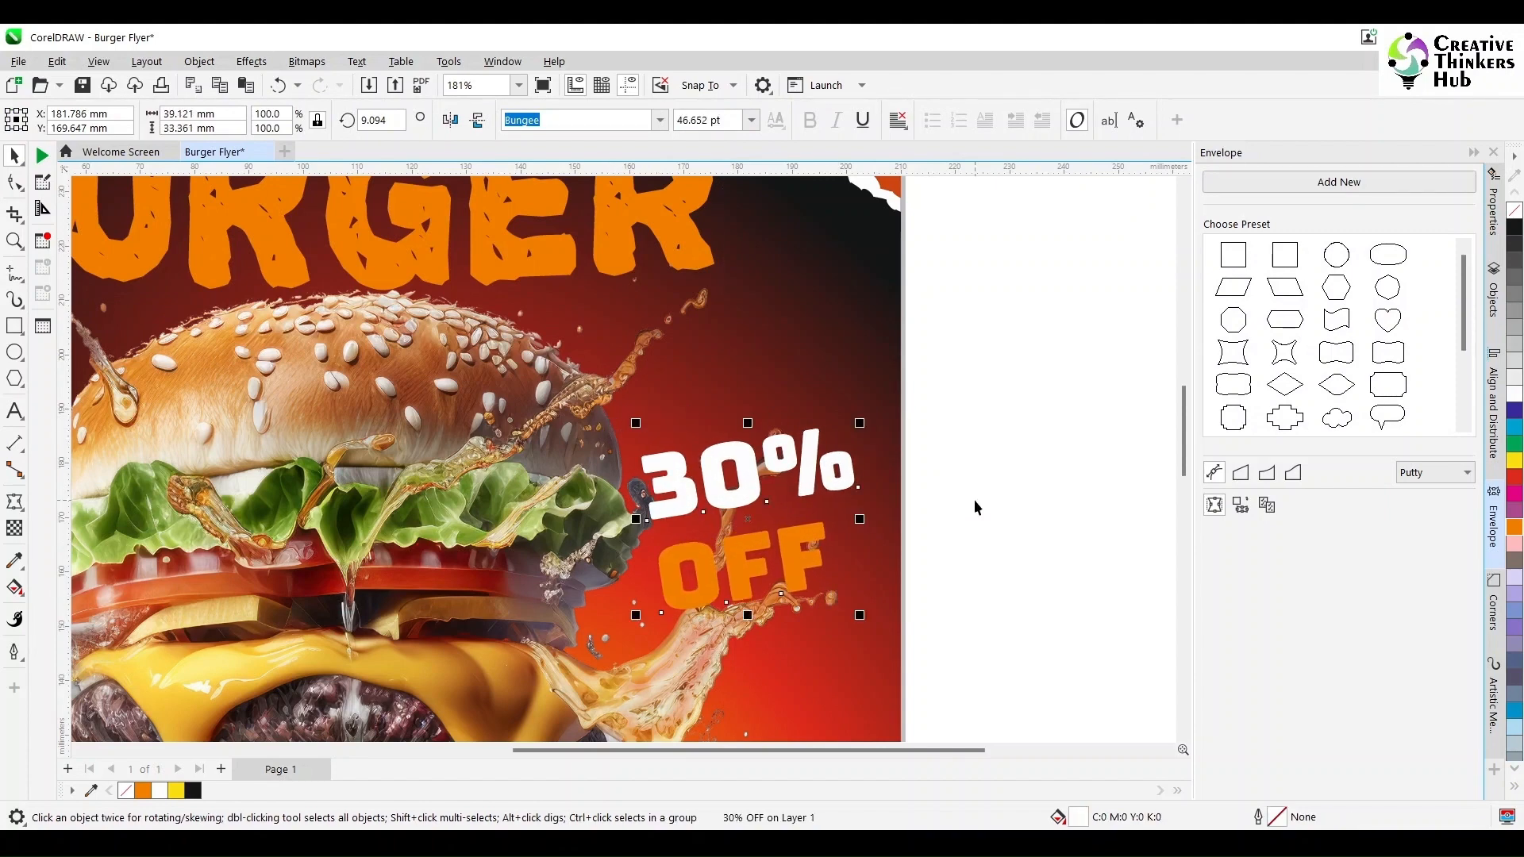
key(Up)
key(Up)
key(Up)
key(Up)
key(Up)
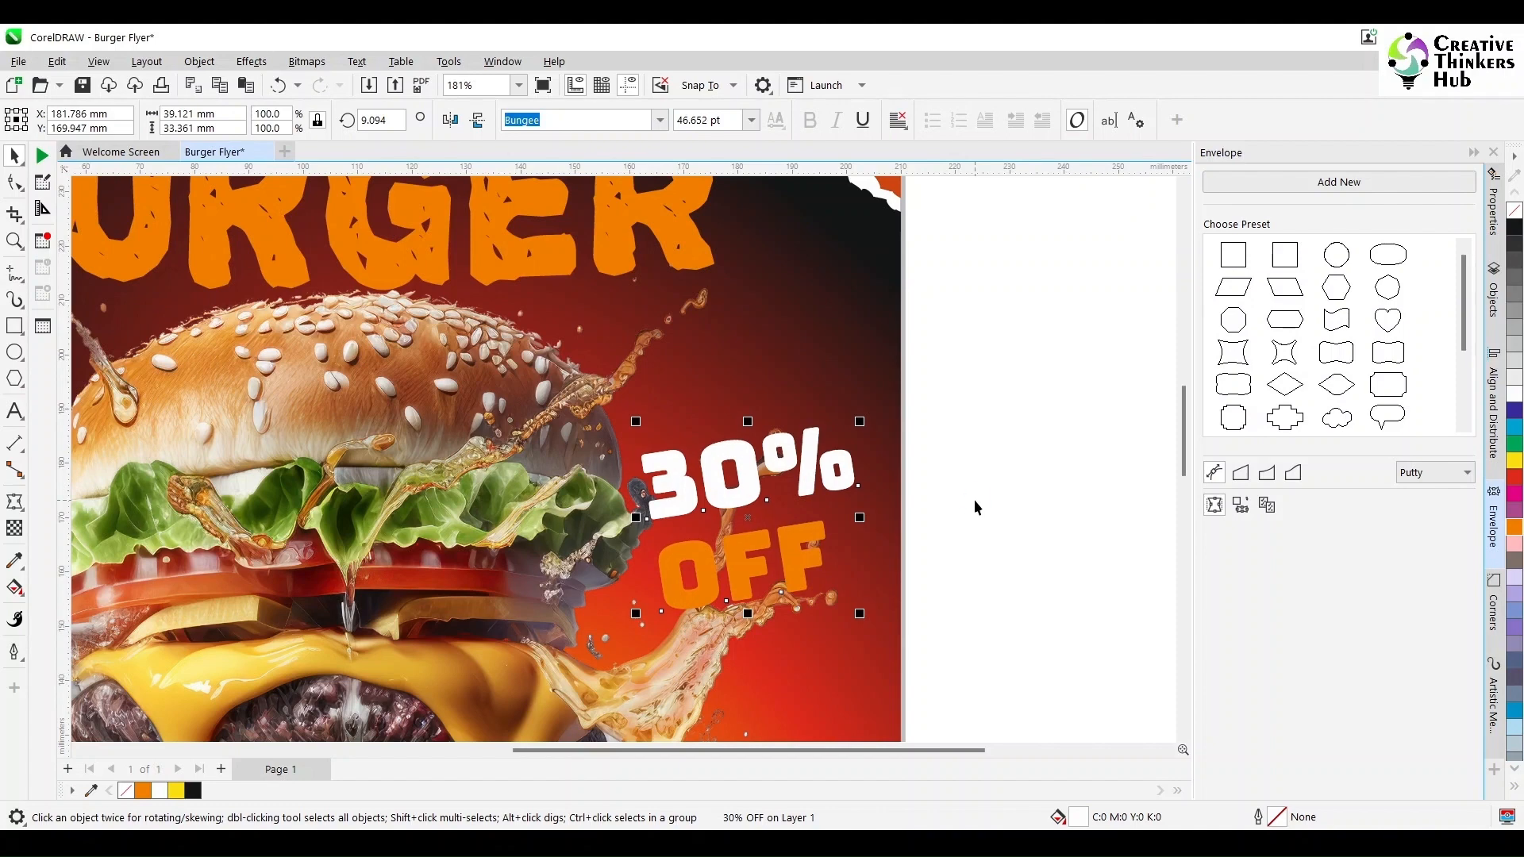
key(Left)
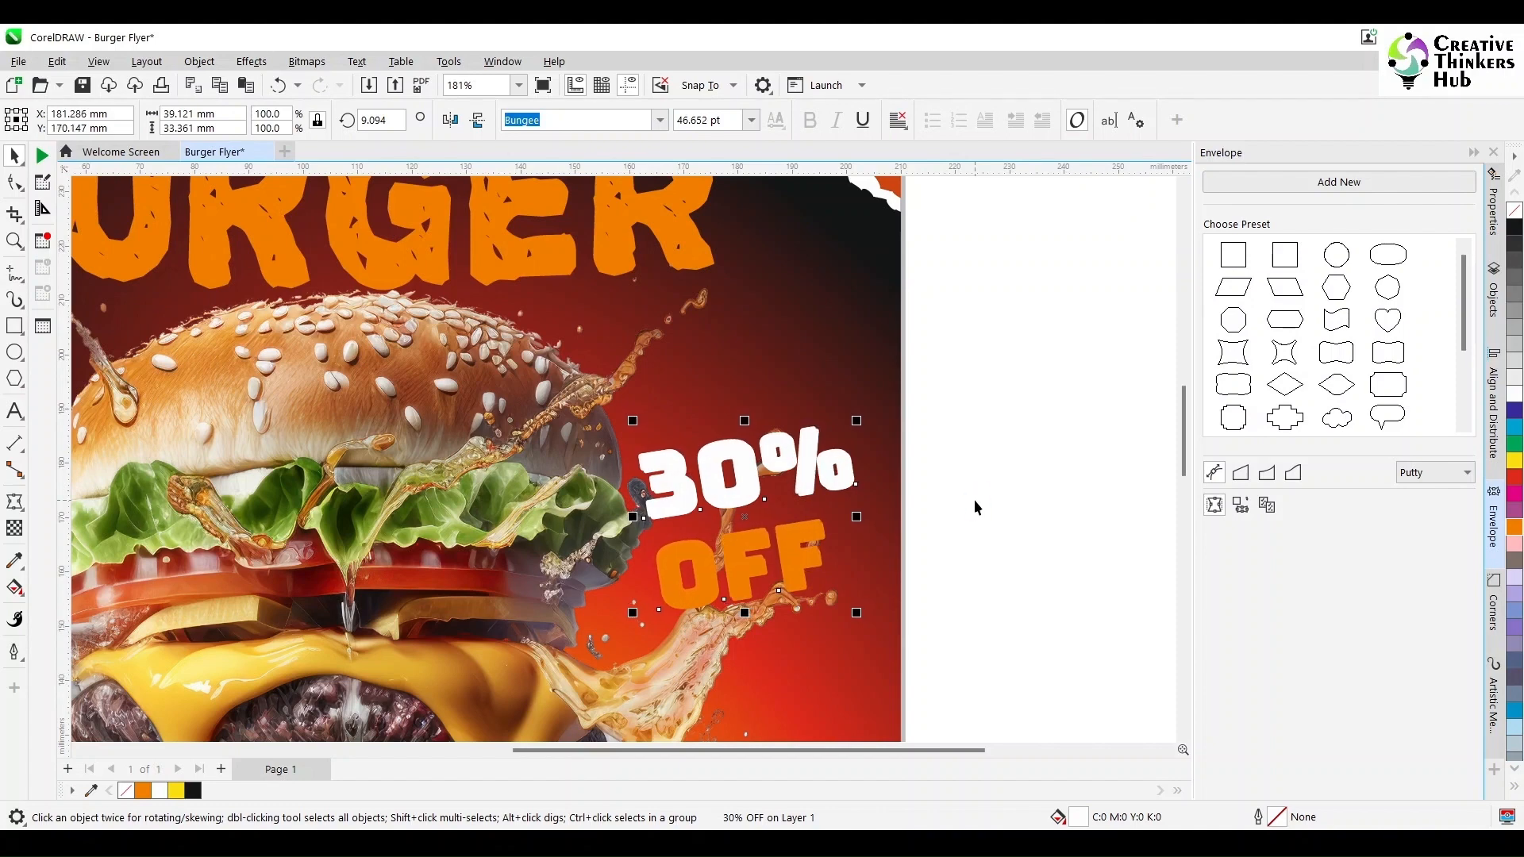
- Zoom in to inspect the 30% OFF text close up
click(973, 499)
scroll(965, 495, up, 2)
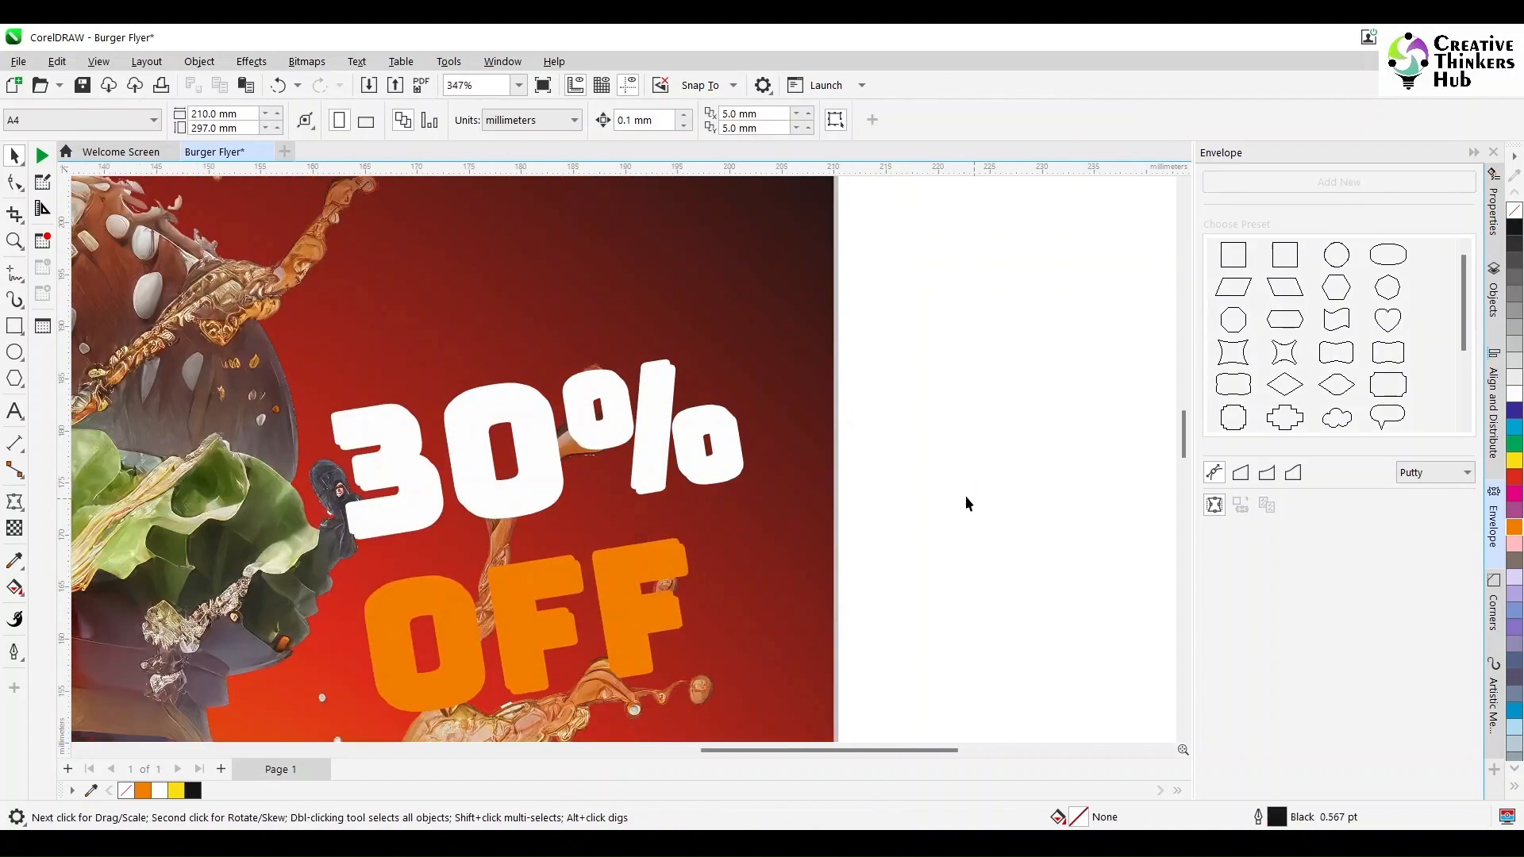
click(745, 476)
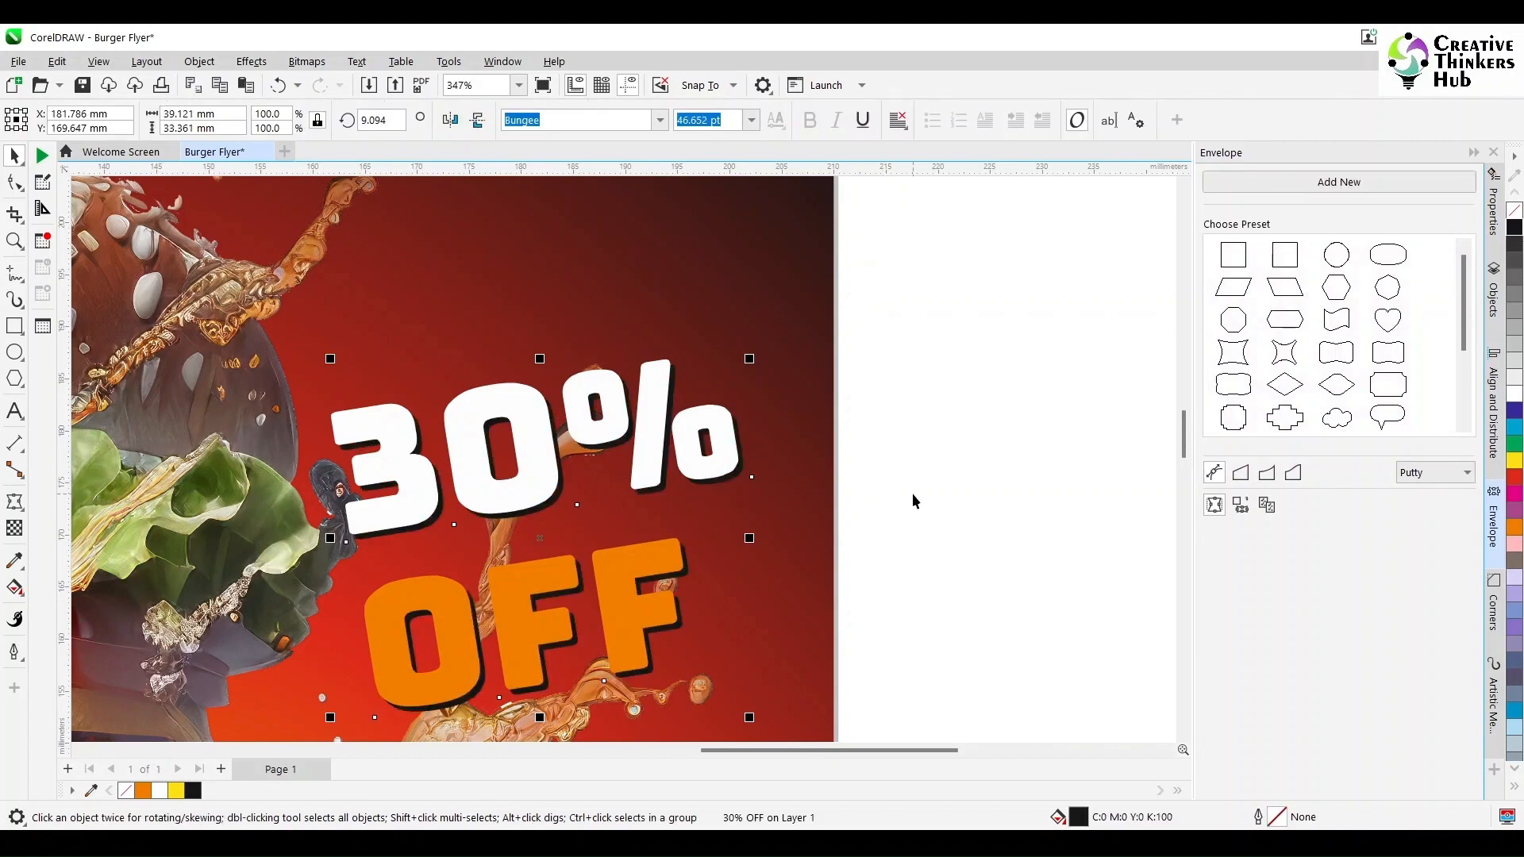
scroll(911, 493, down, 3)
click(1015, 480)
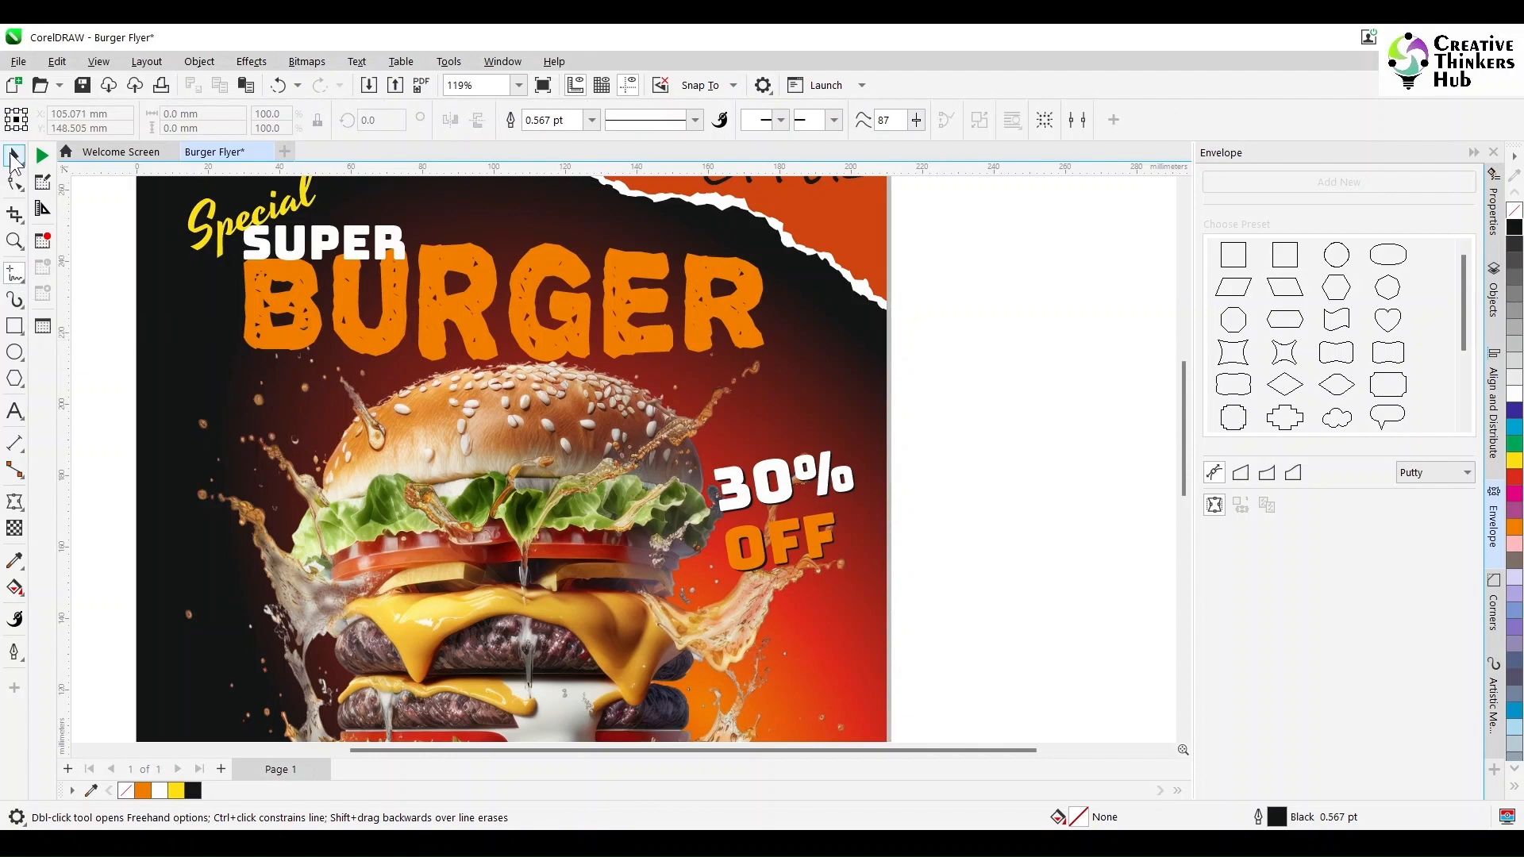
- Replace the Contact text at the bottom with the restaurant's street address
key(space)
key(shift+F4)
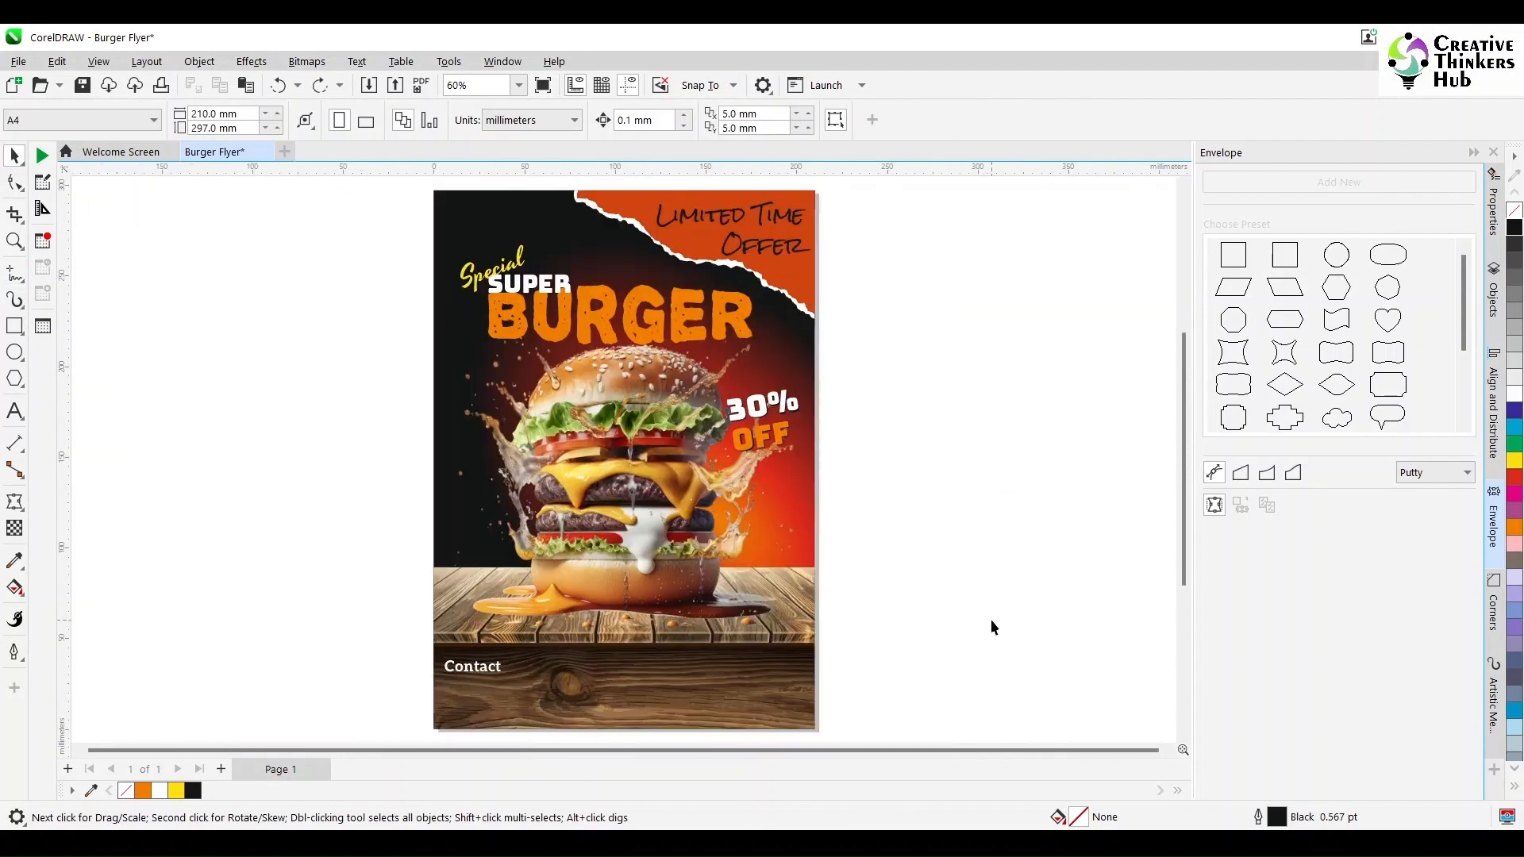
click(17, 415)
click(476, 669)
key(ctrl+a)
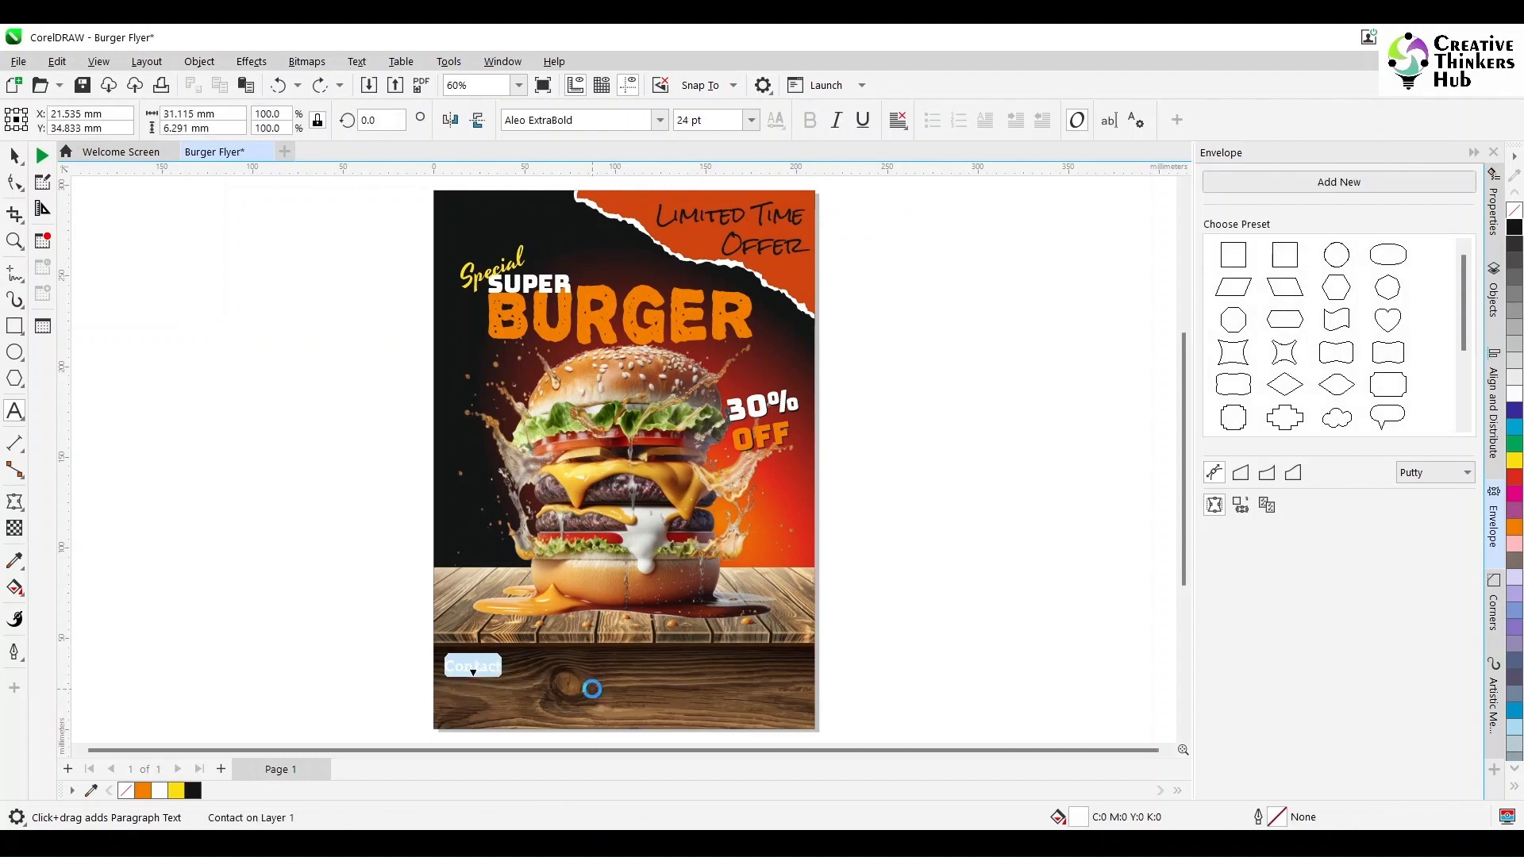
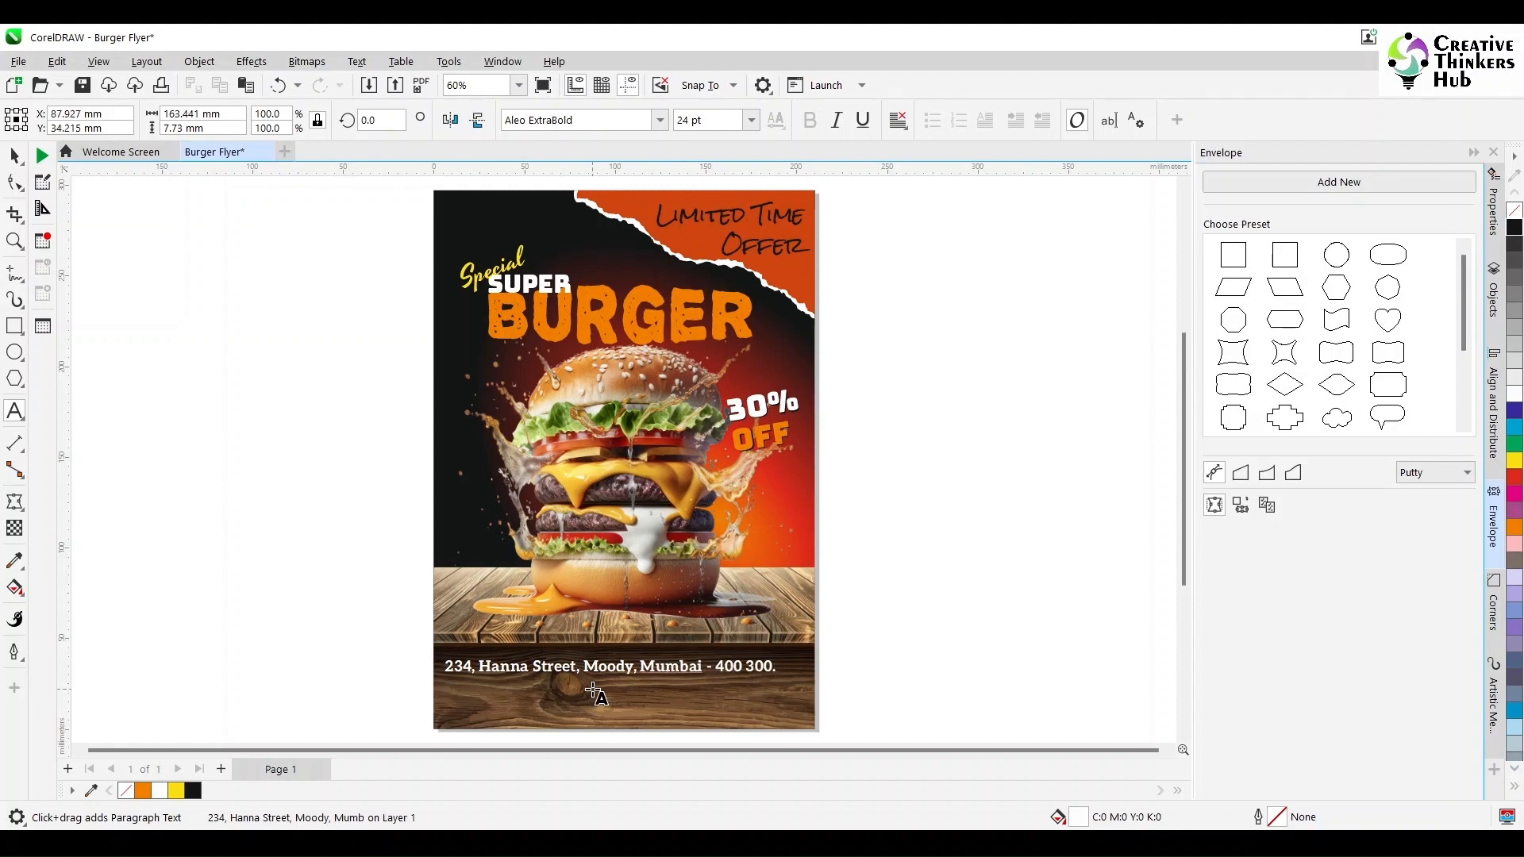
- Center the address text horizontally on the page, move it down slightly and center-align it
click(14, 156)
shift+click(614, 718)
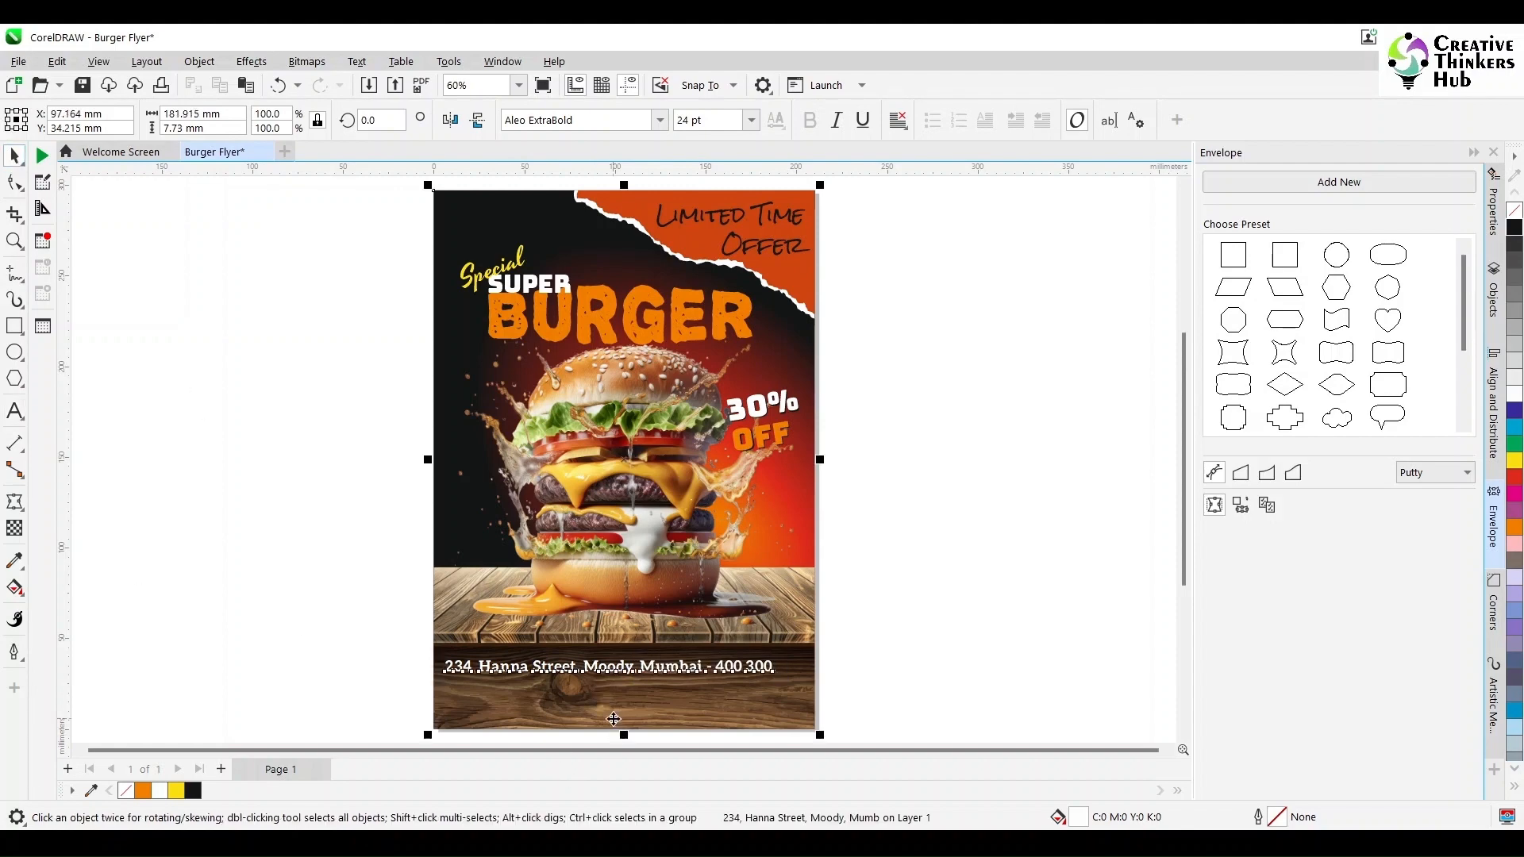
key(c)
click(946, 689)
drag(623, 672, 621, 691)
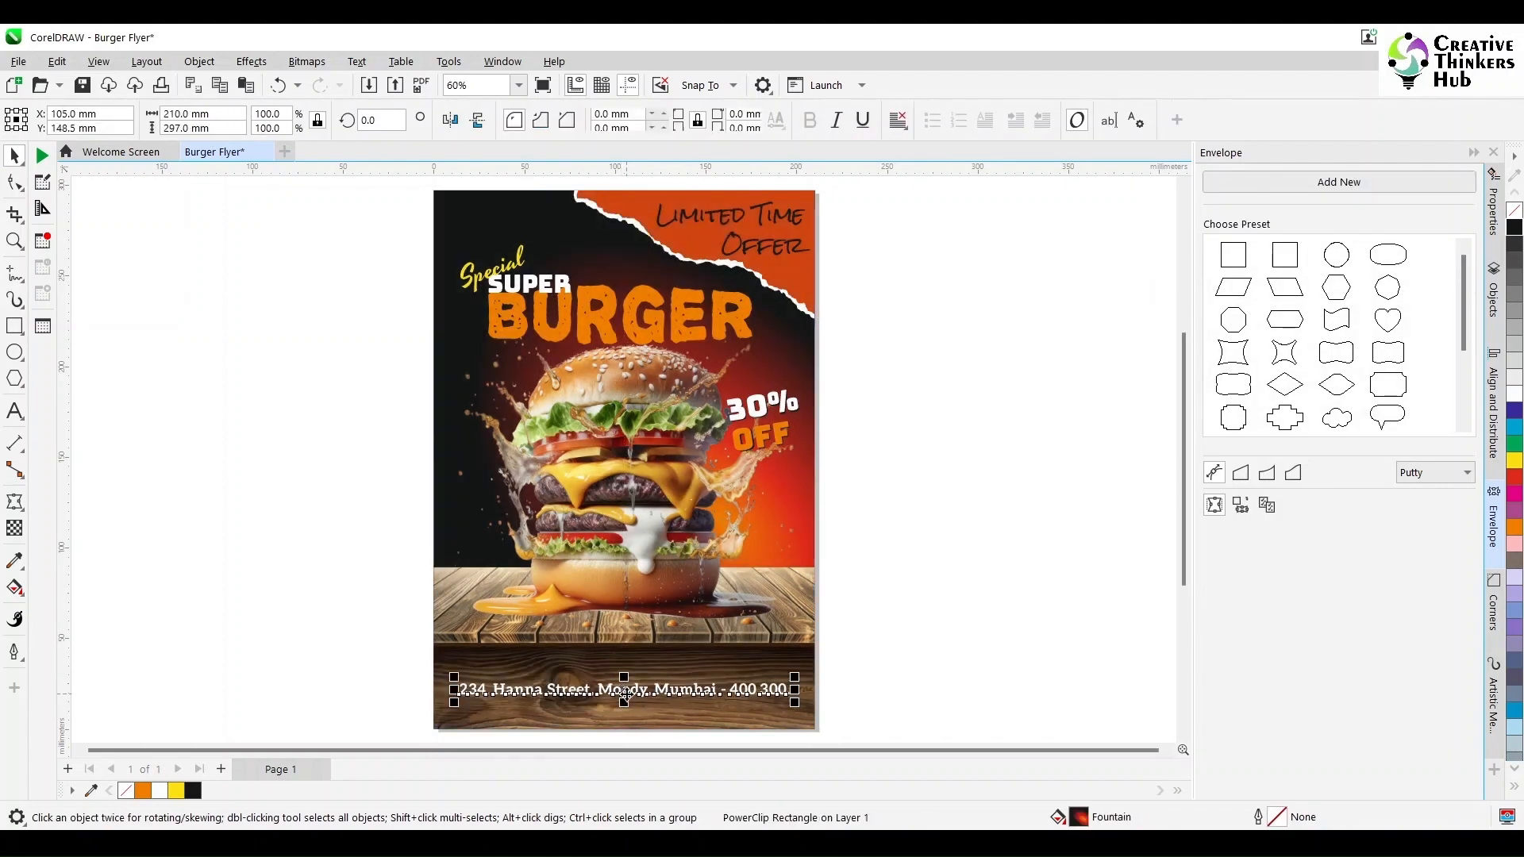
click(897, 120)
click(926, 180)
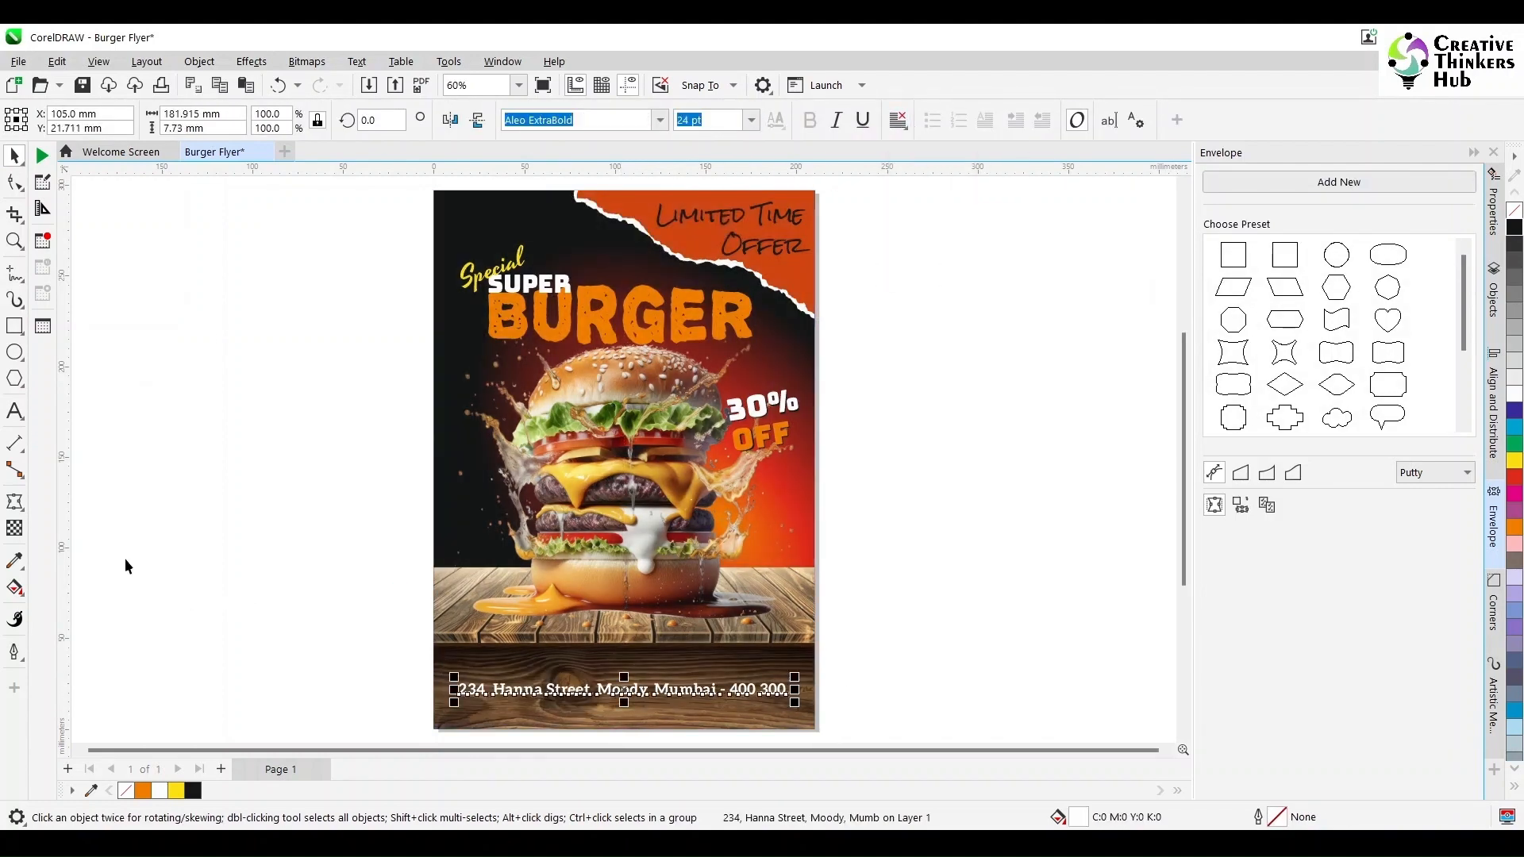
- Add a second line with the contact phone number below the address
click(14, 411)
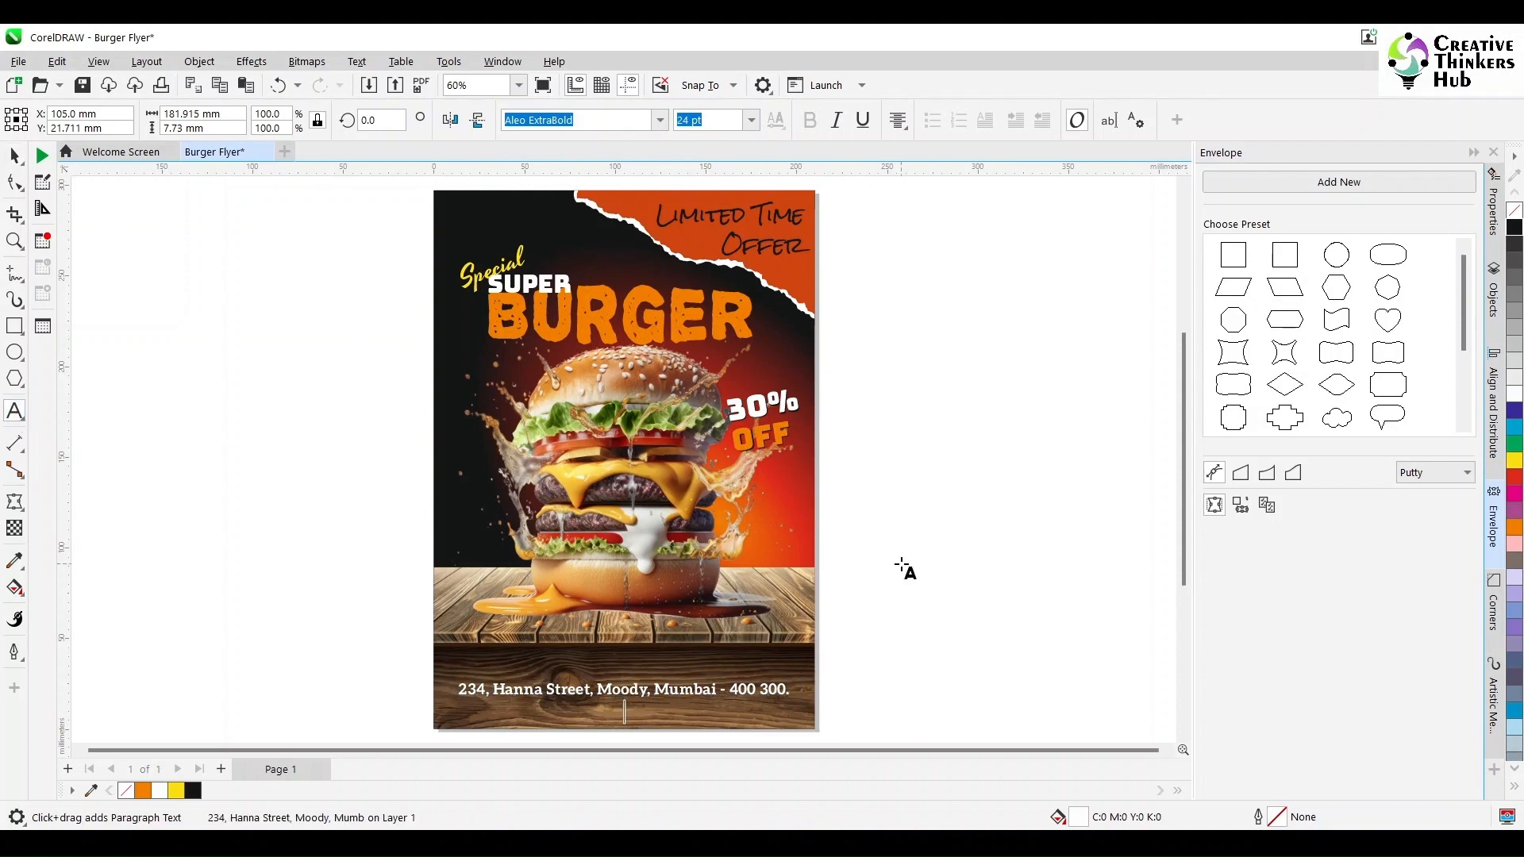
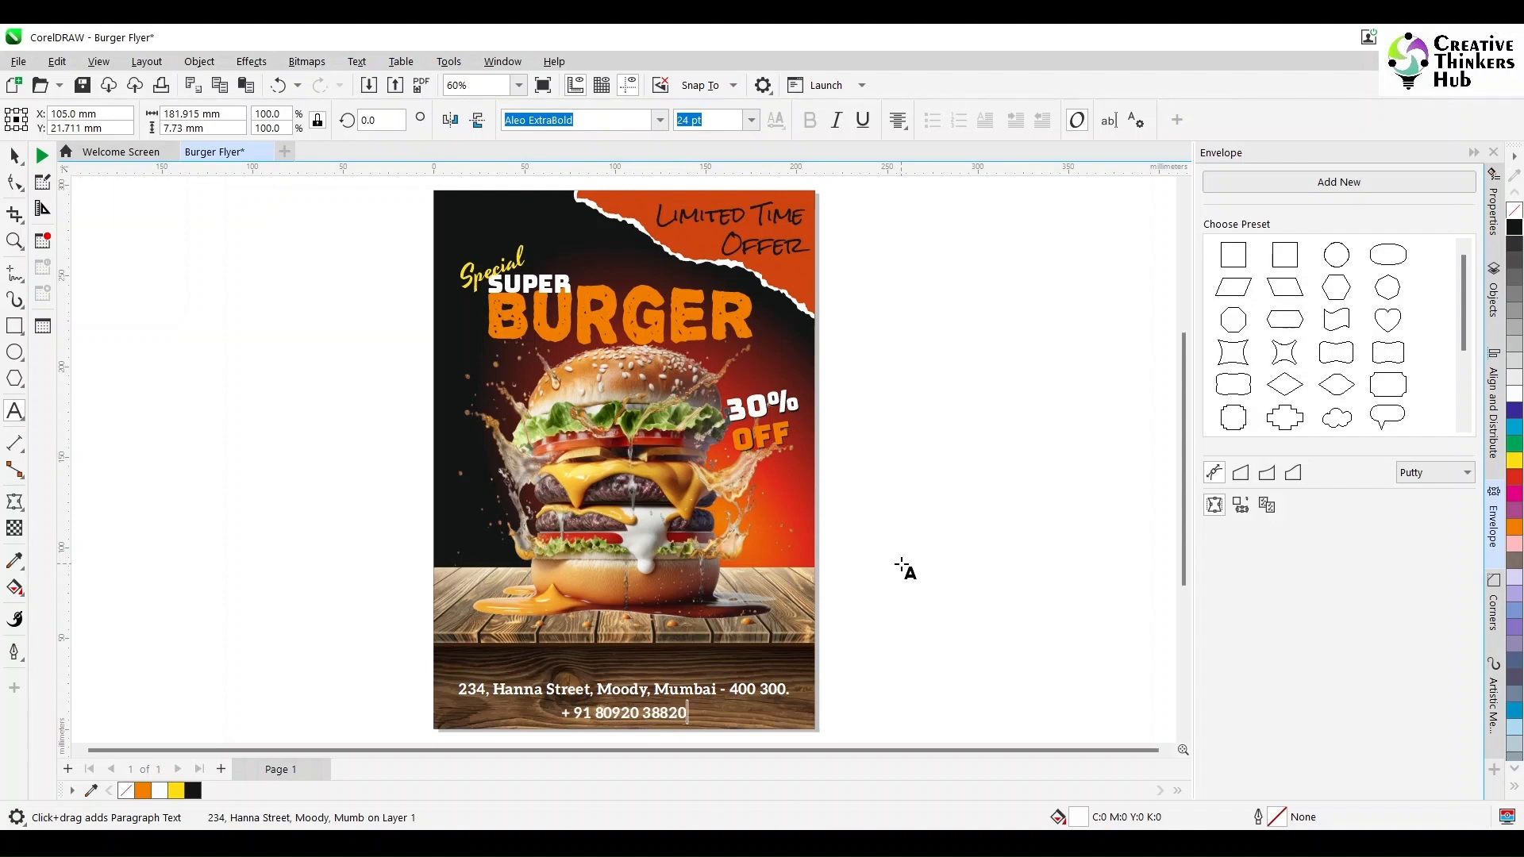
click(14, 156)
click(916, 649)
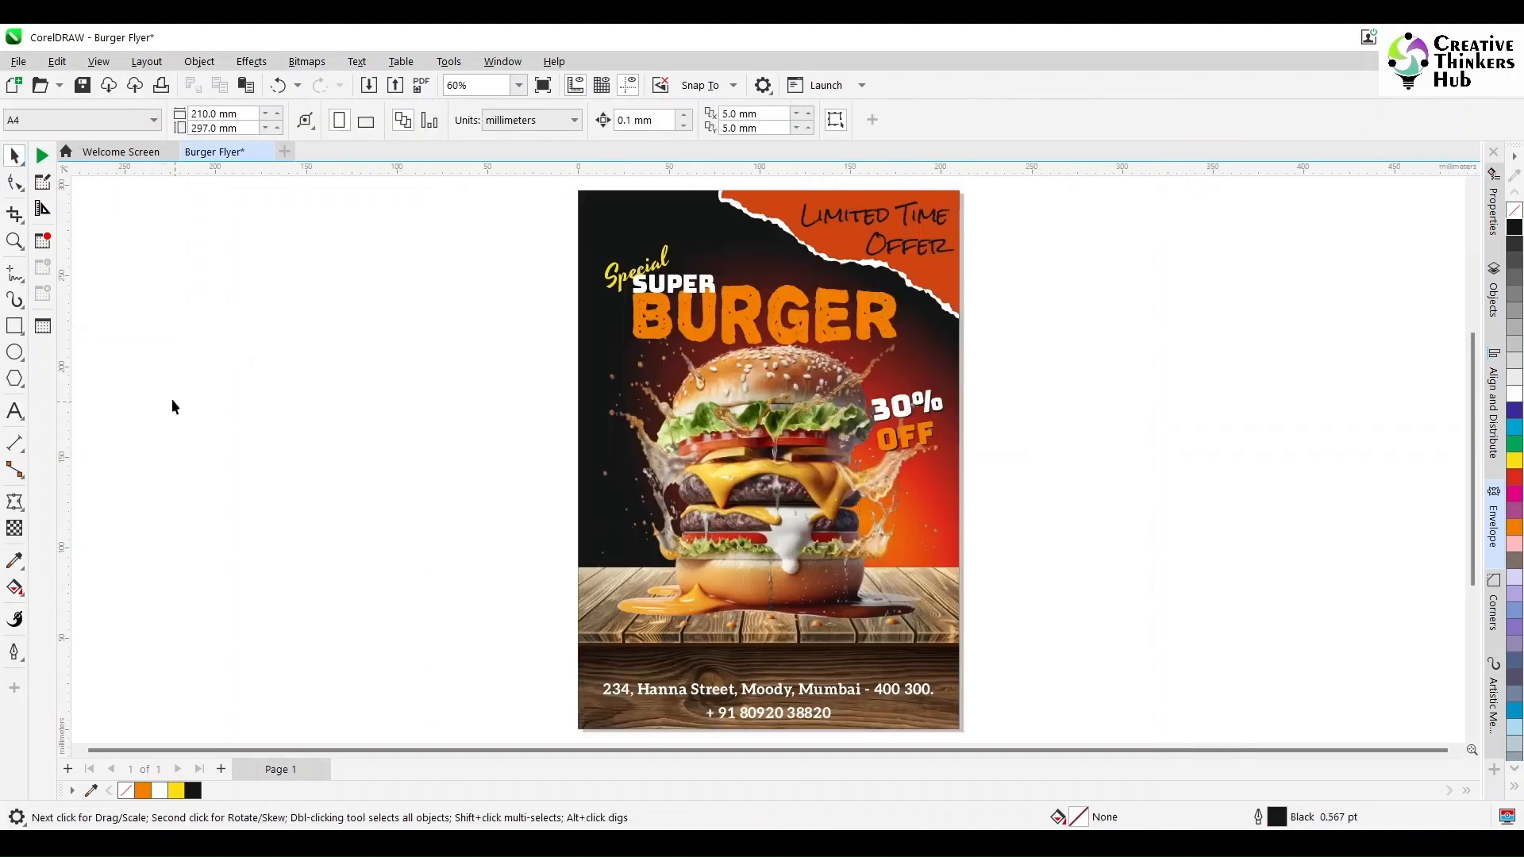
- Draw a circle about 63 mm wide beside the page, fill it orange and remove its outline
click(14, 351)
drag(367, 363, 485, 481)
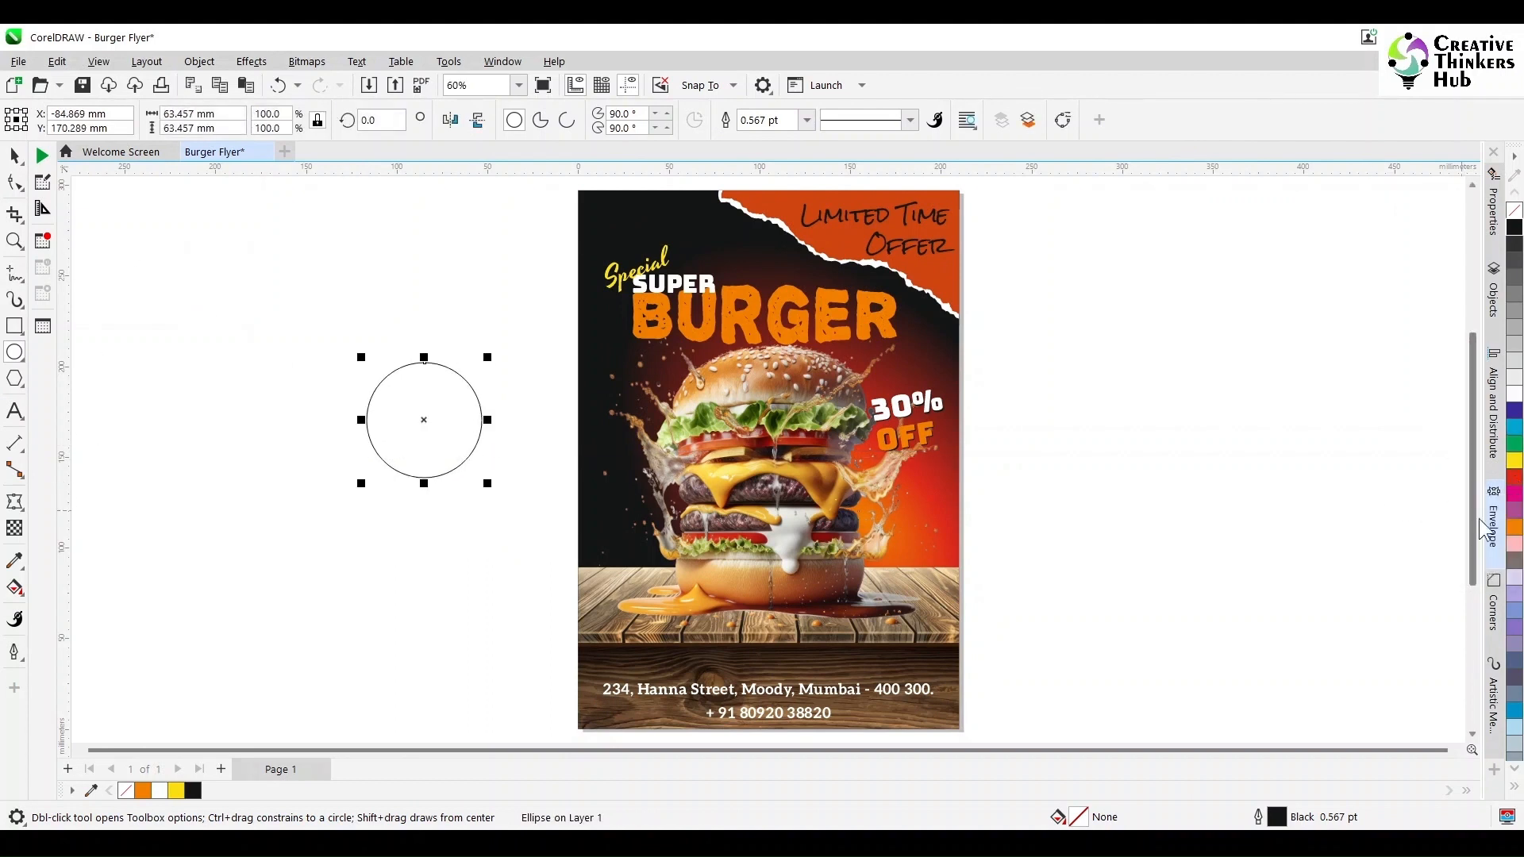
click(1514, 527)
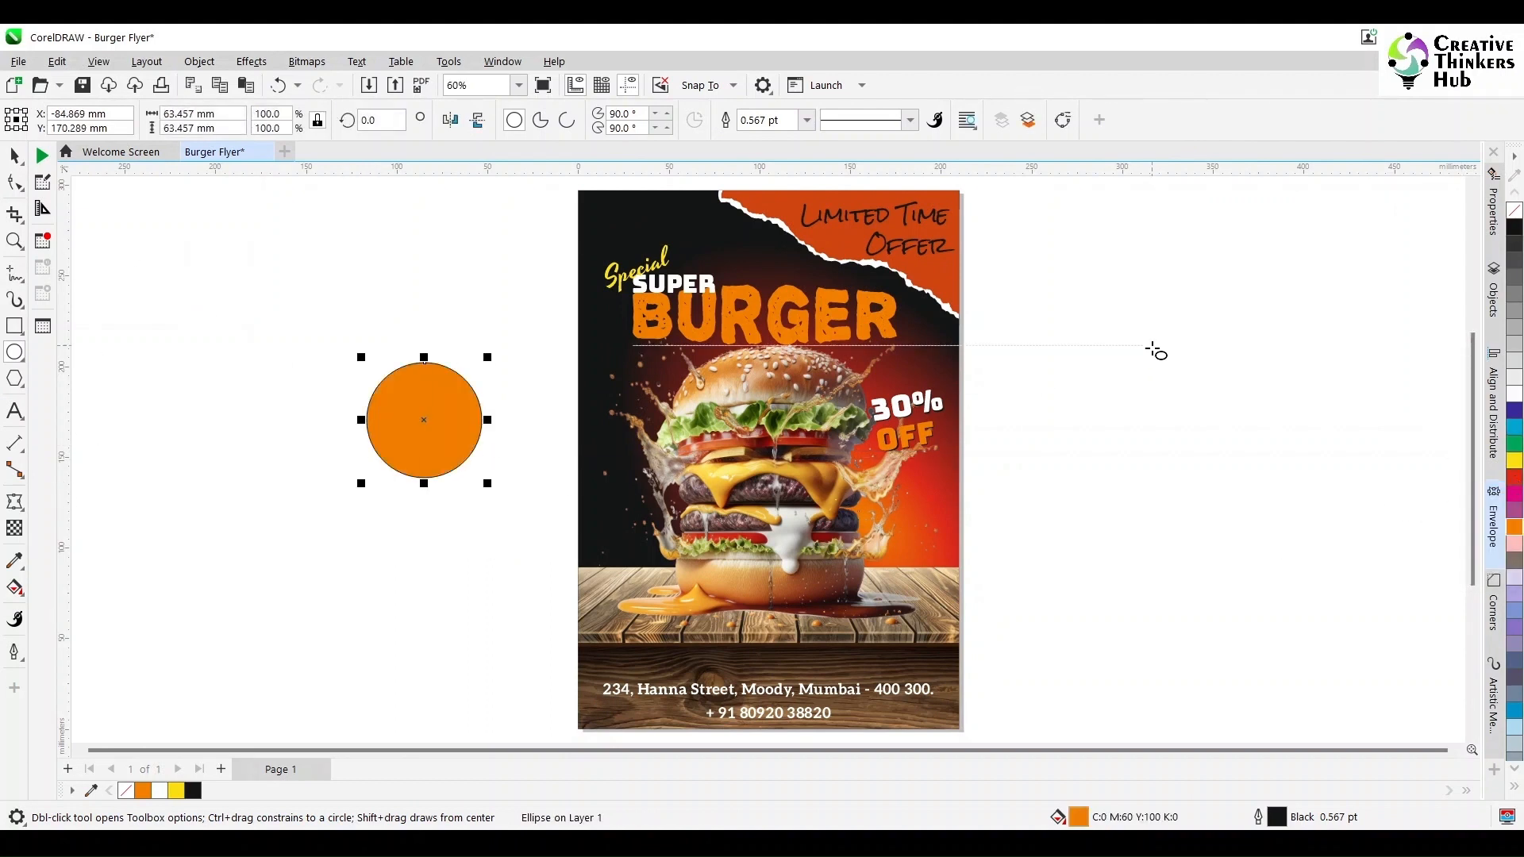
right_click(1514, 210)
- Apply an elliptical fountain transparency to the circle with the Screen merge mode
click(15, 528)
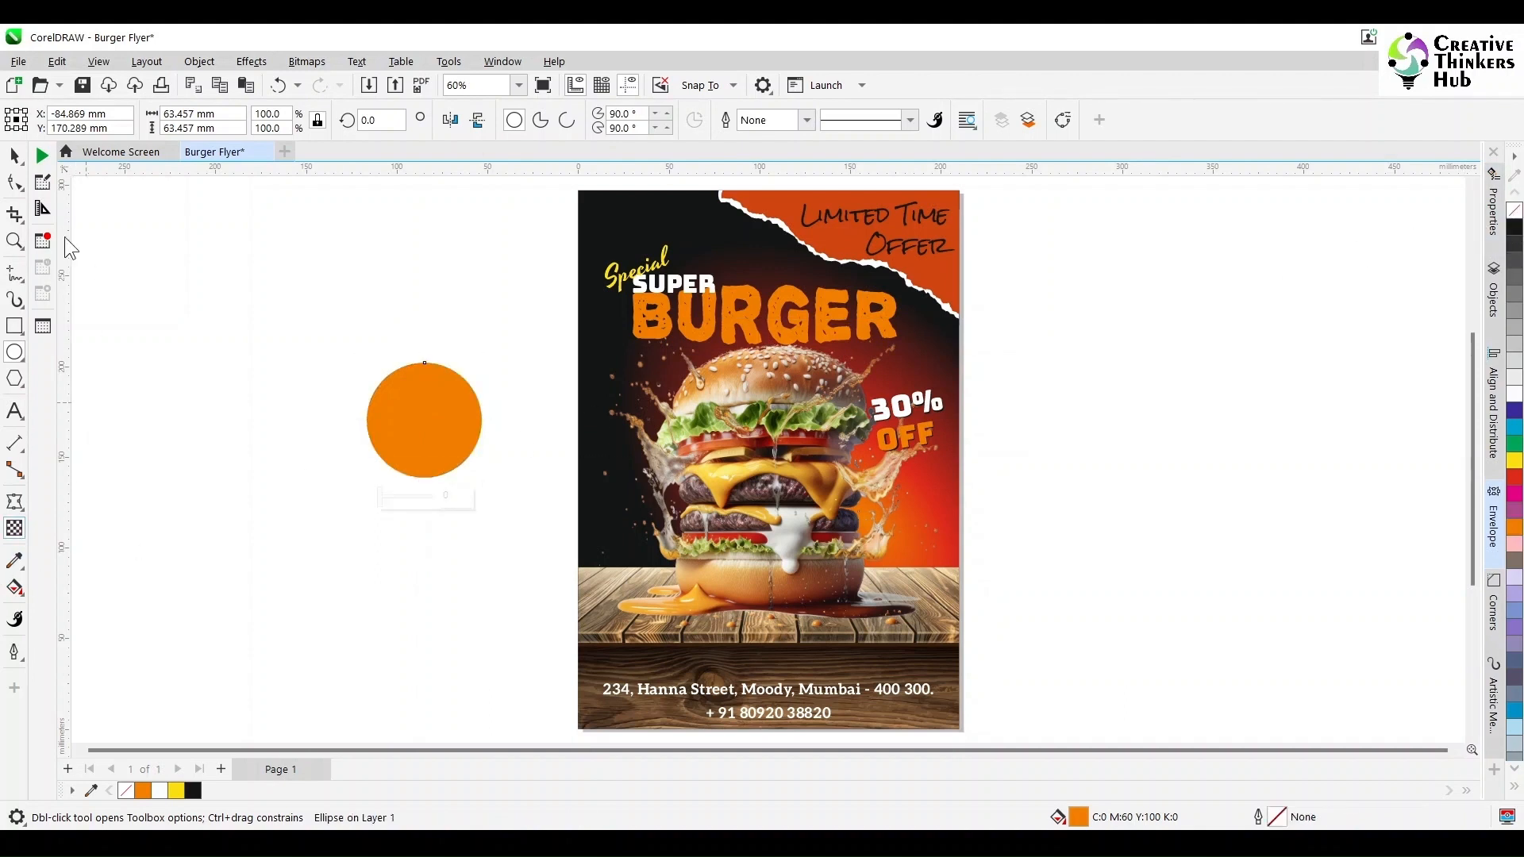
click(69, 120)
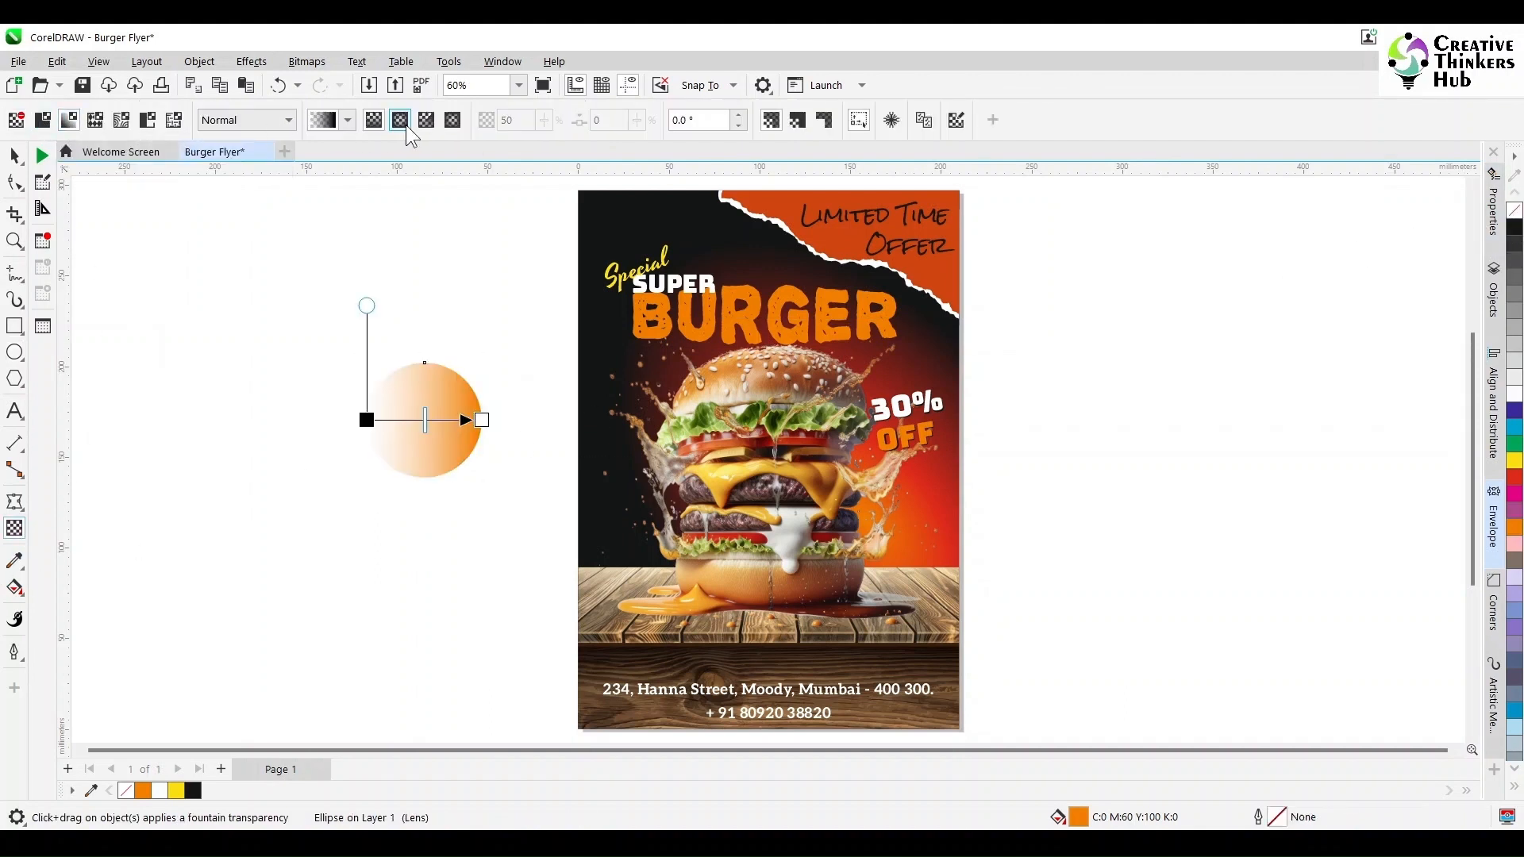
click(399, 120)
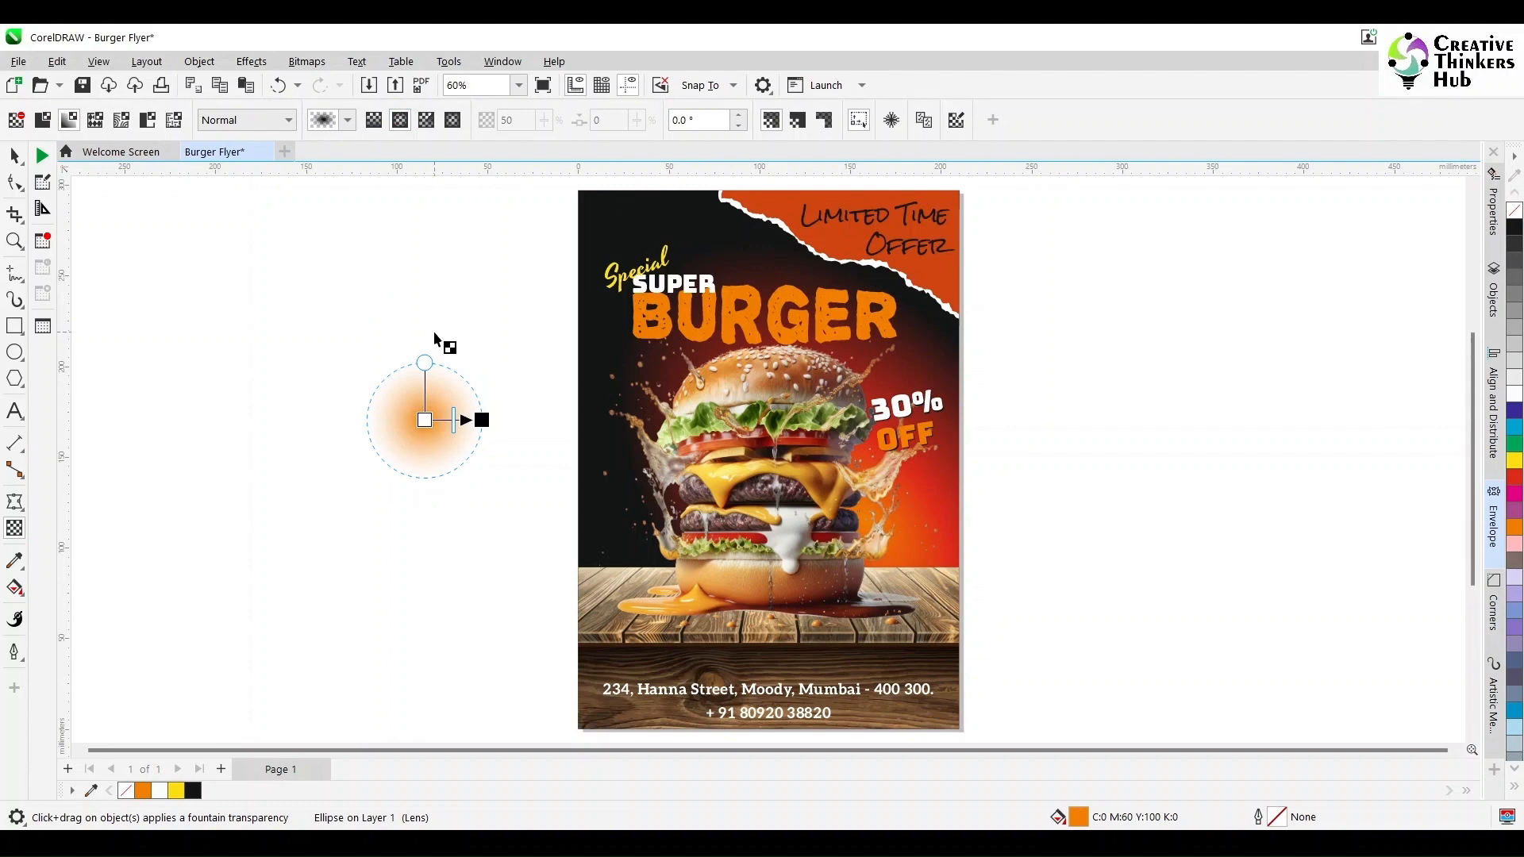
click(233, 125)
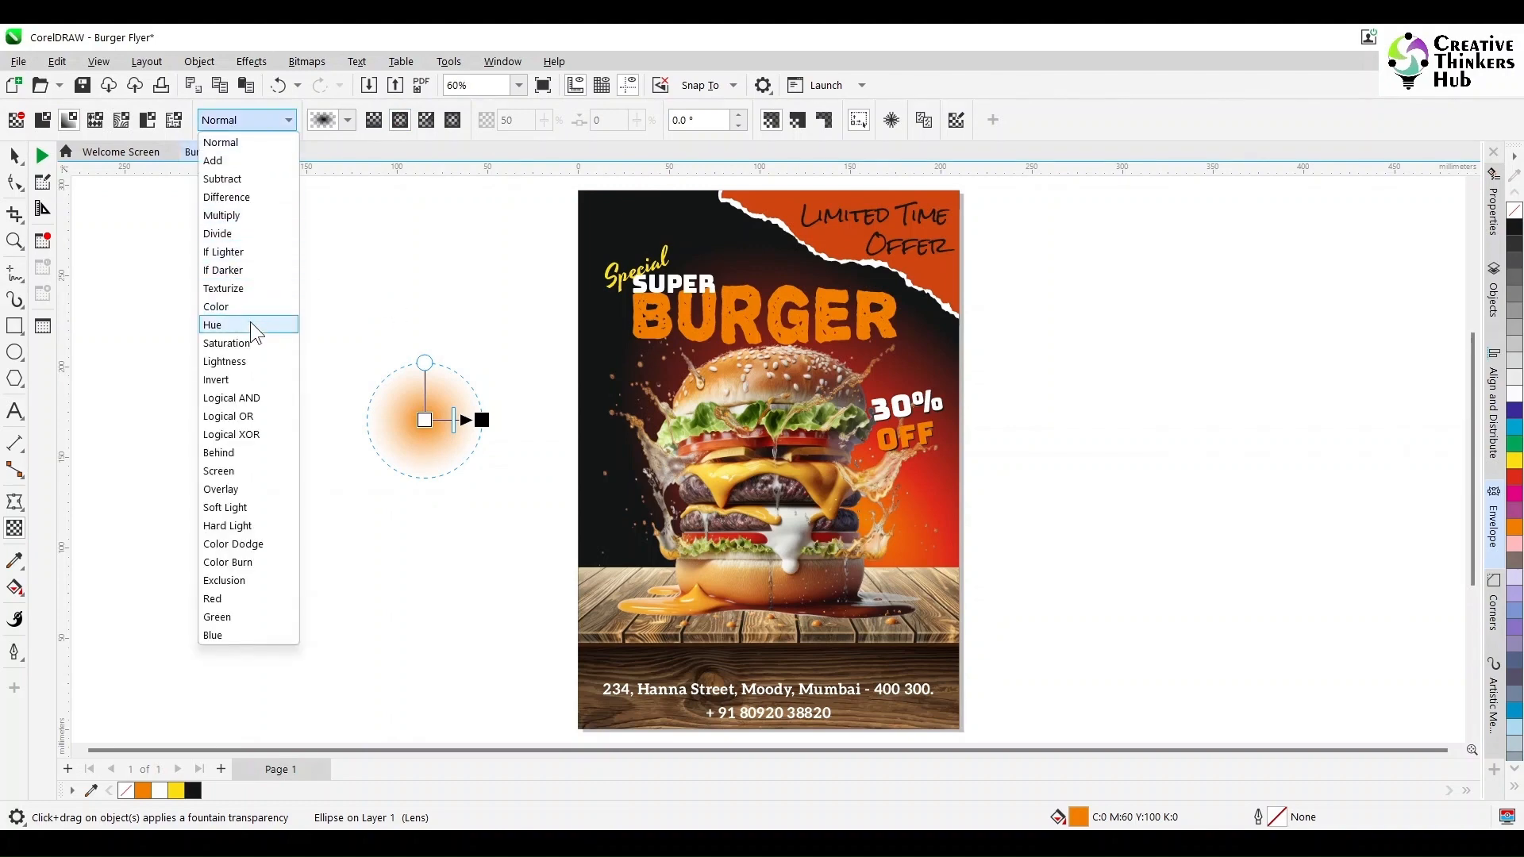
click(241, 471)
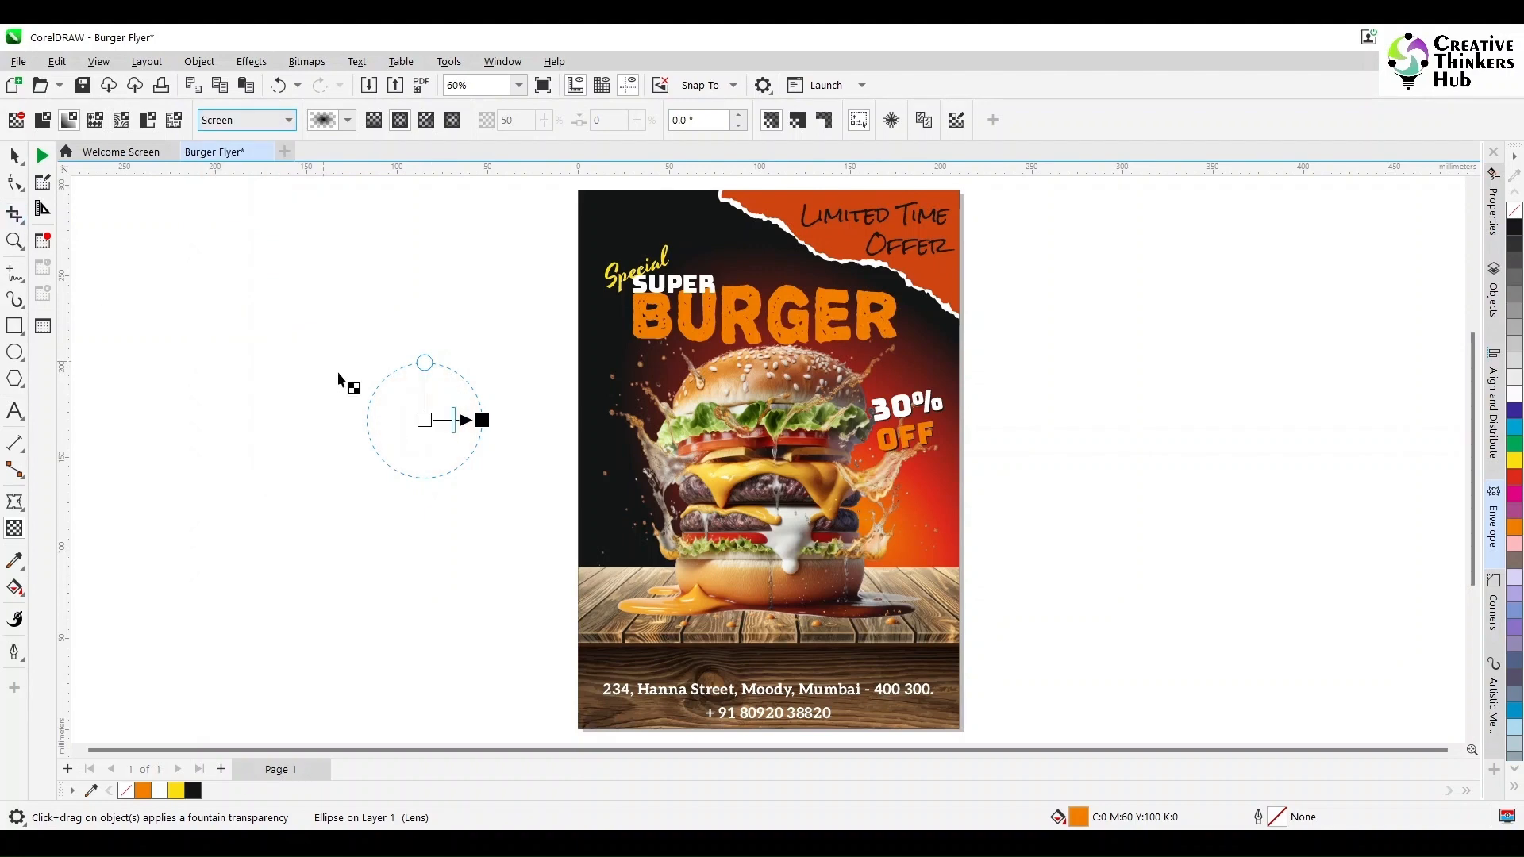
- Move the glowing circle onto the middle of the burger
click(14, 155)
drag(420, 420, 715, 476)
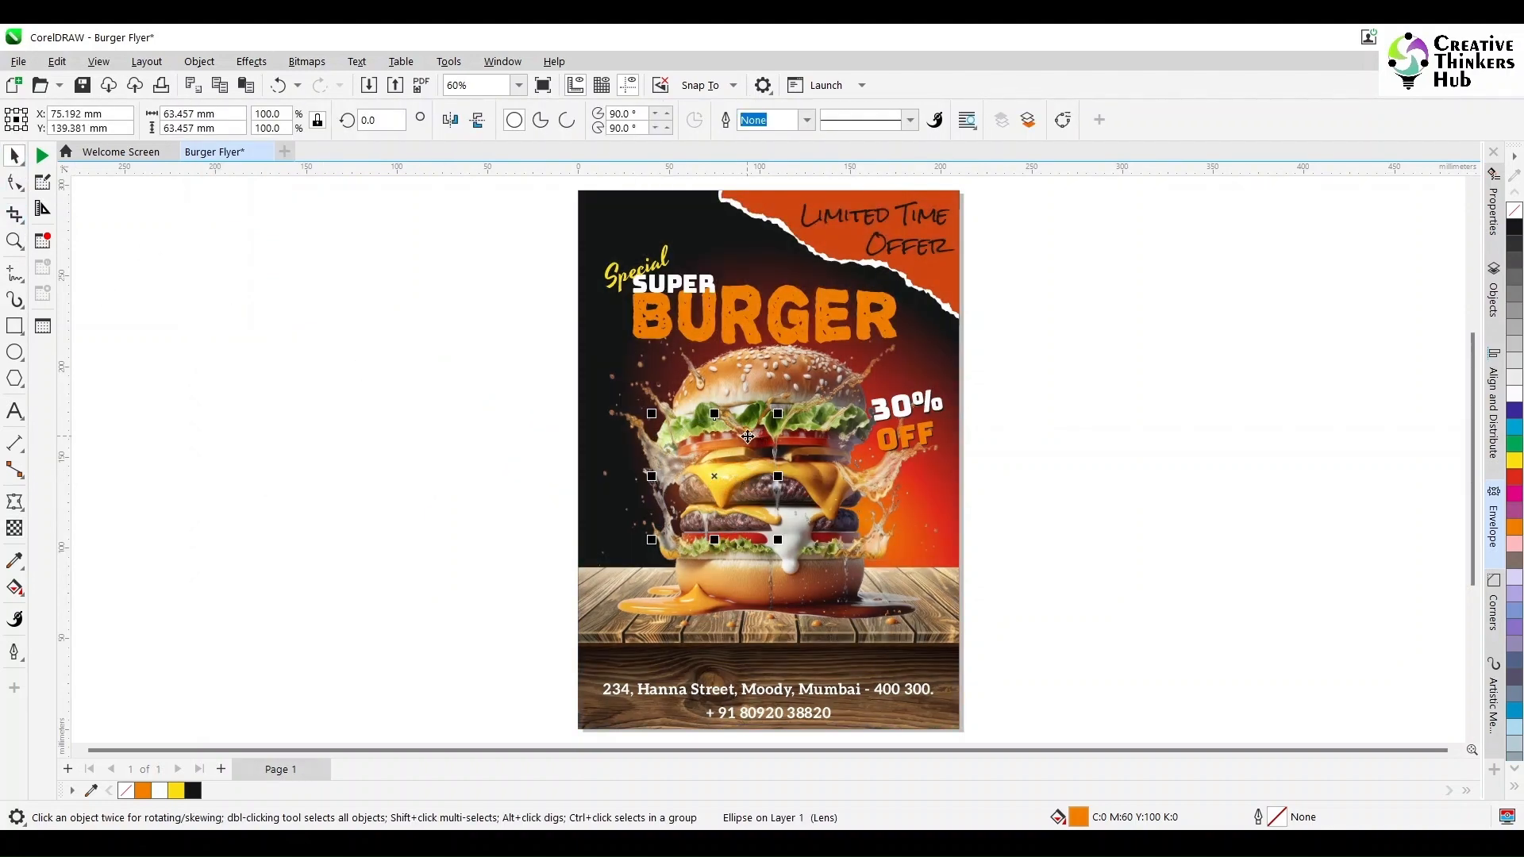
scroll(747, 437, up, 3)
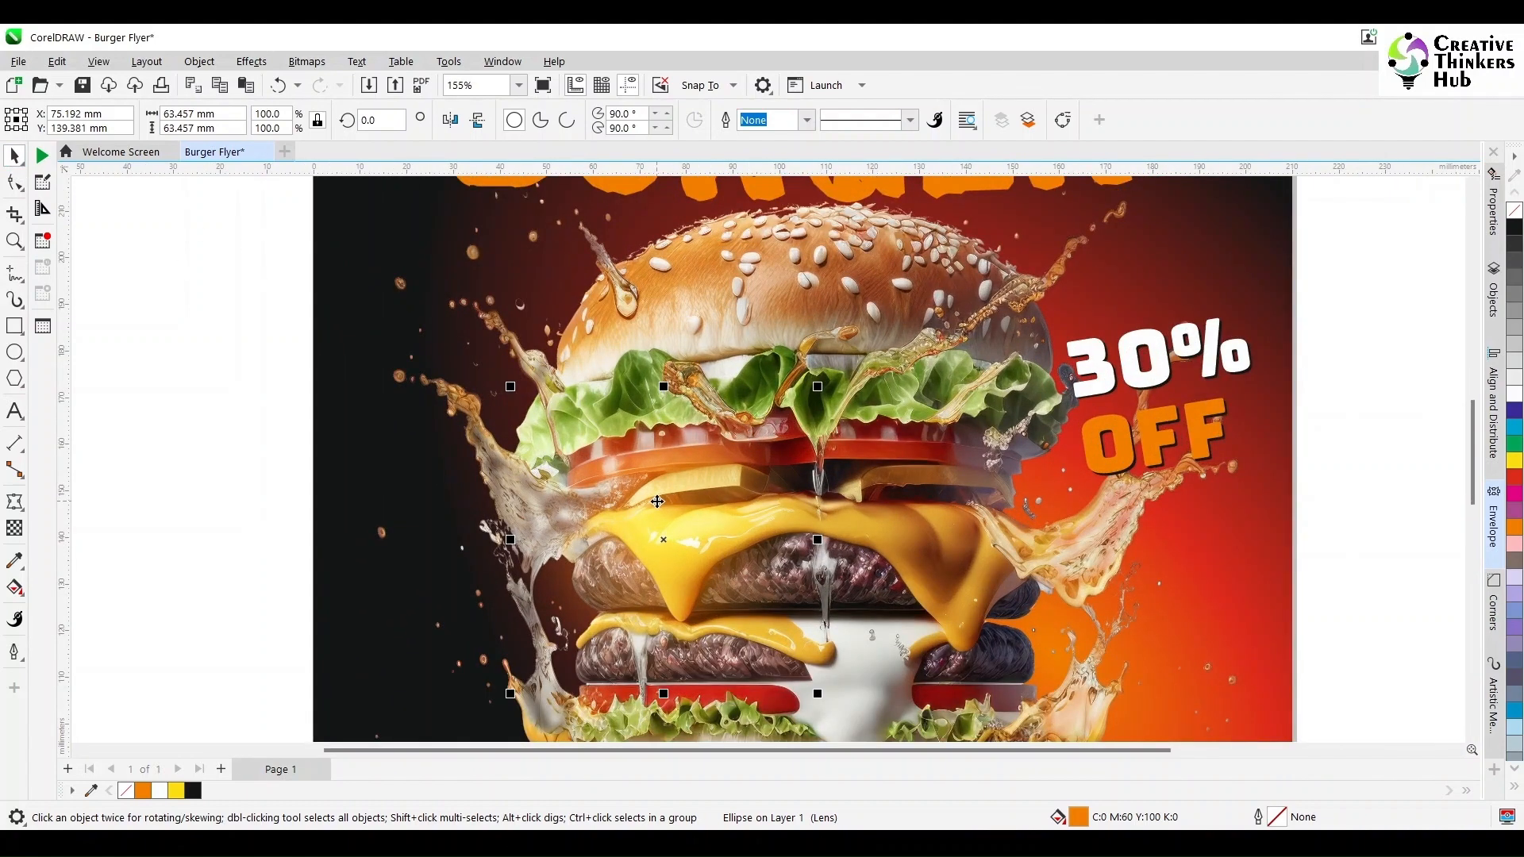
- Adjust the glow circle's fountain transparency midpoint and change its fill to red
click(15, 528)
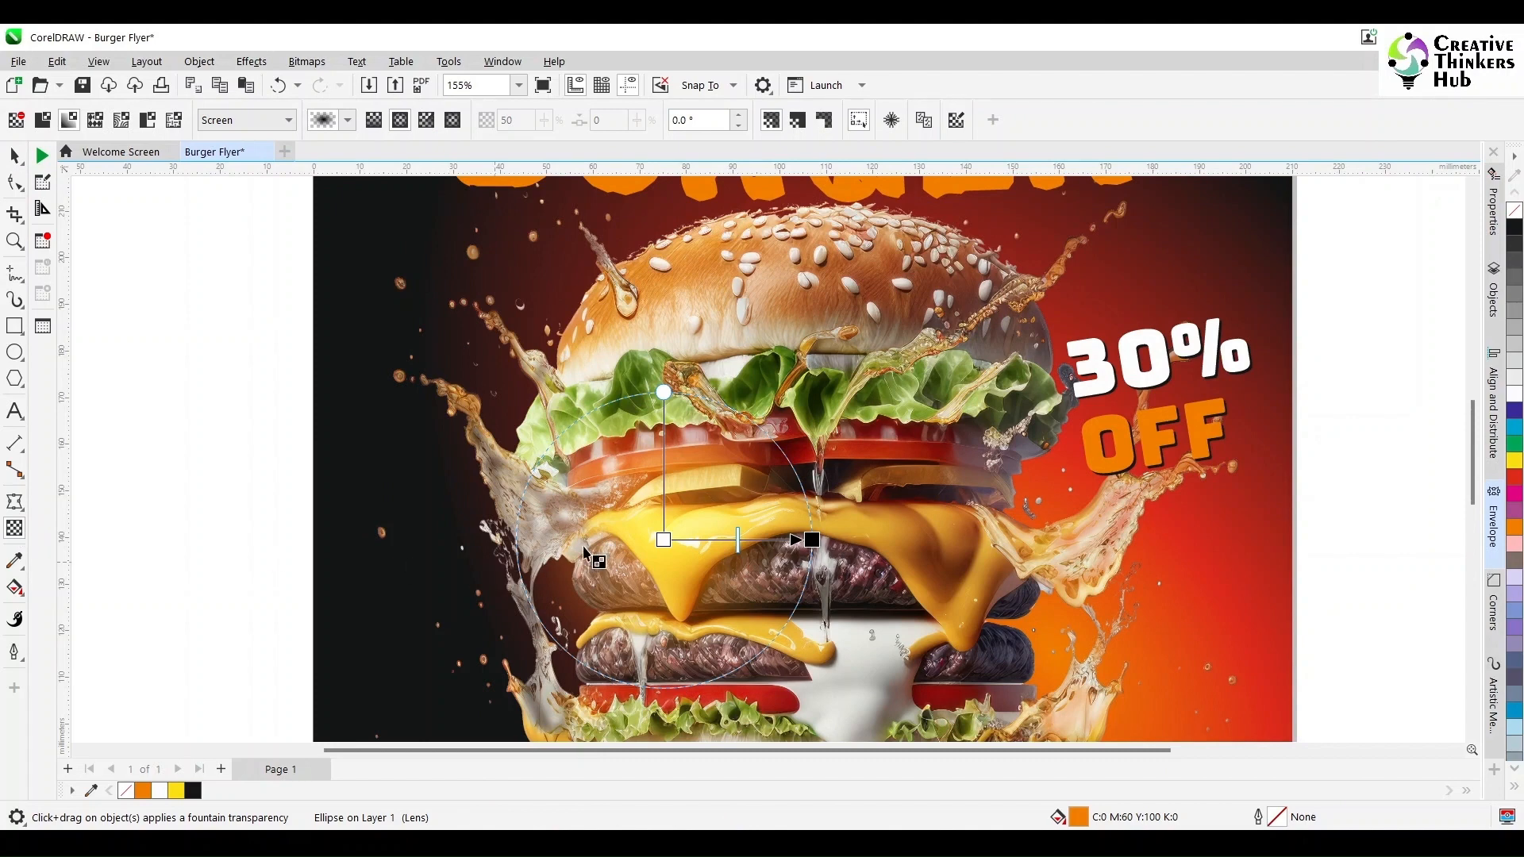
drag(736, 541, 772, 541)
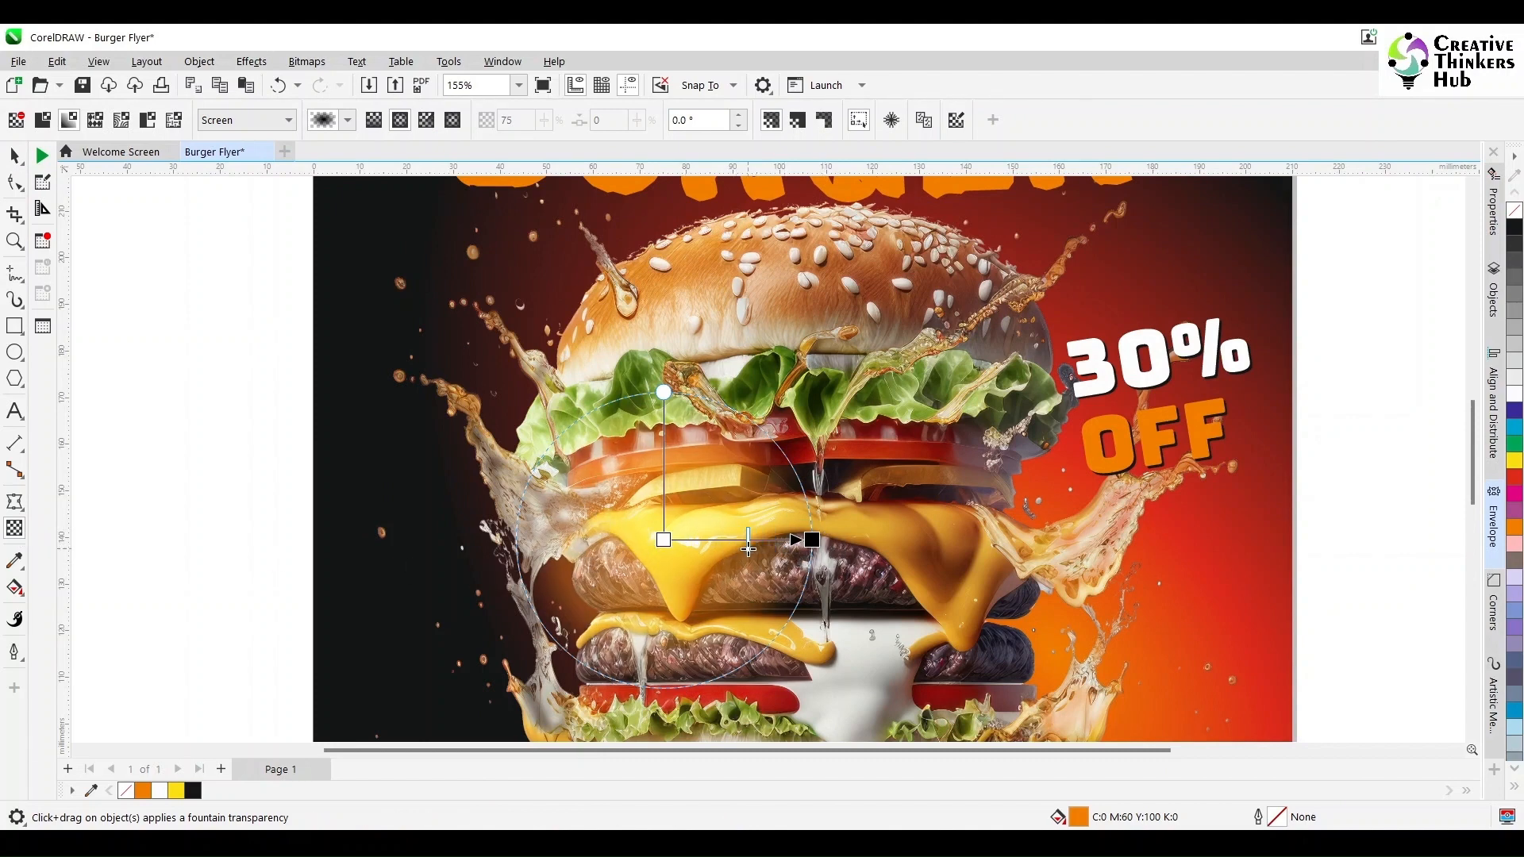
drag(748, 548, 748, 548)
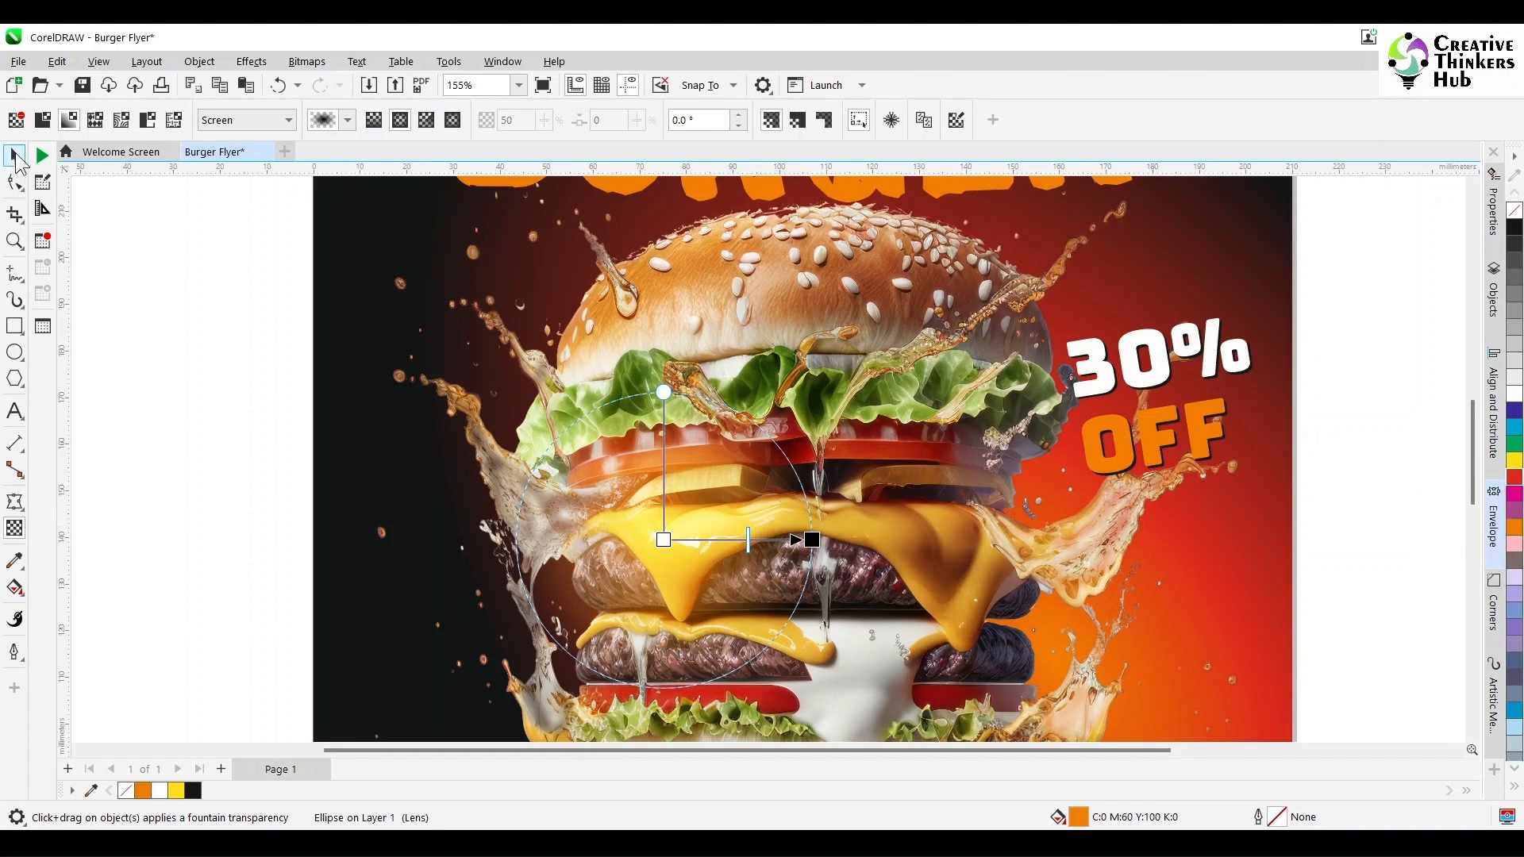
click(18, 161)
click(1514, 476)
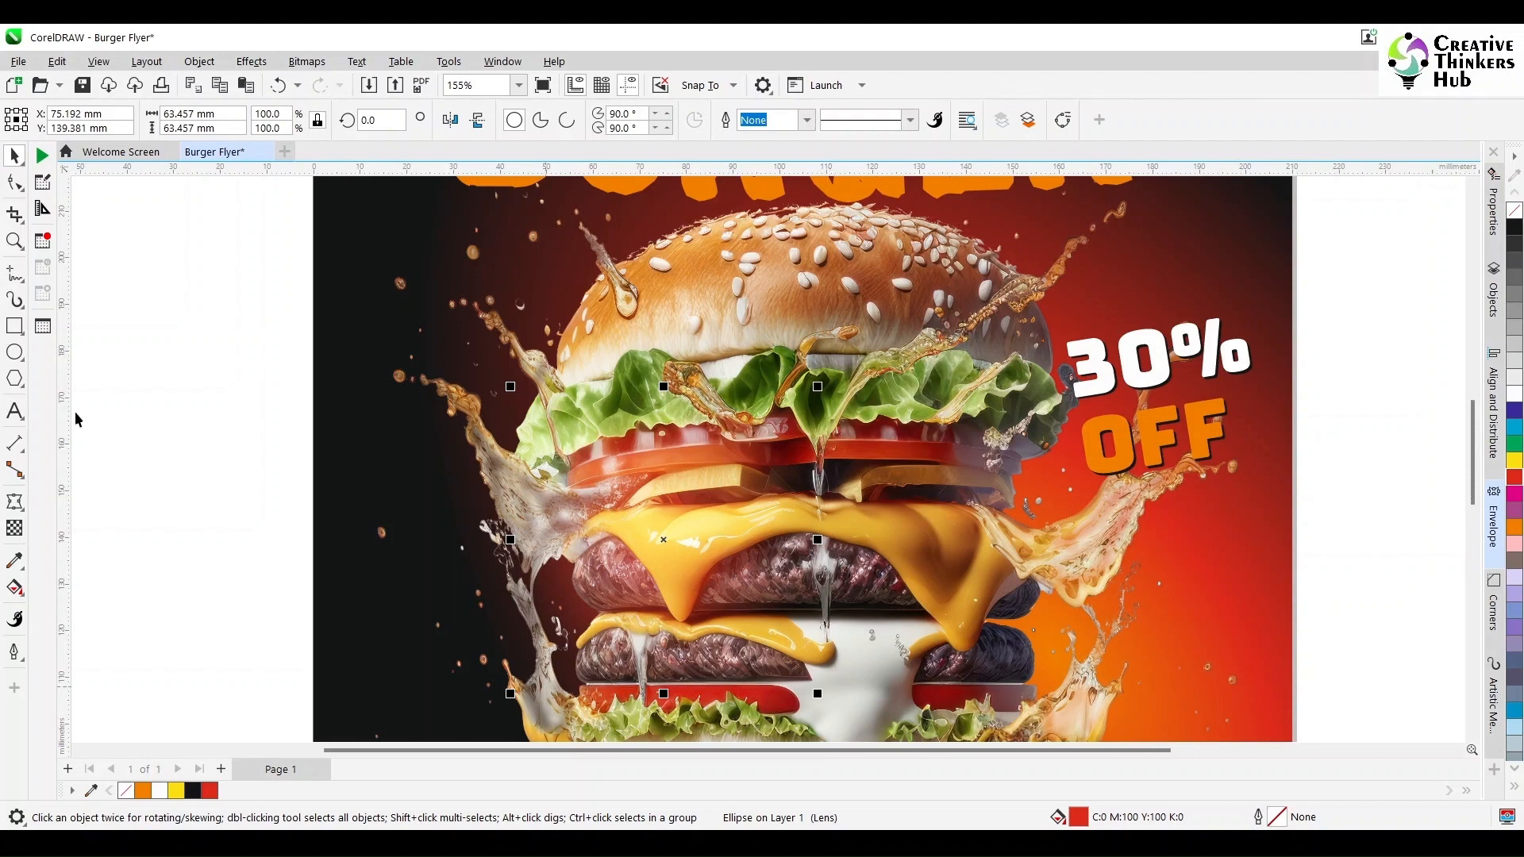
- Shrink the circle to about 45 mm, duplicate it onto the upper lettuce, and fill the copy dark green
click(15, 528)
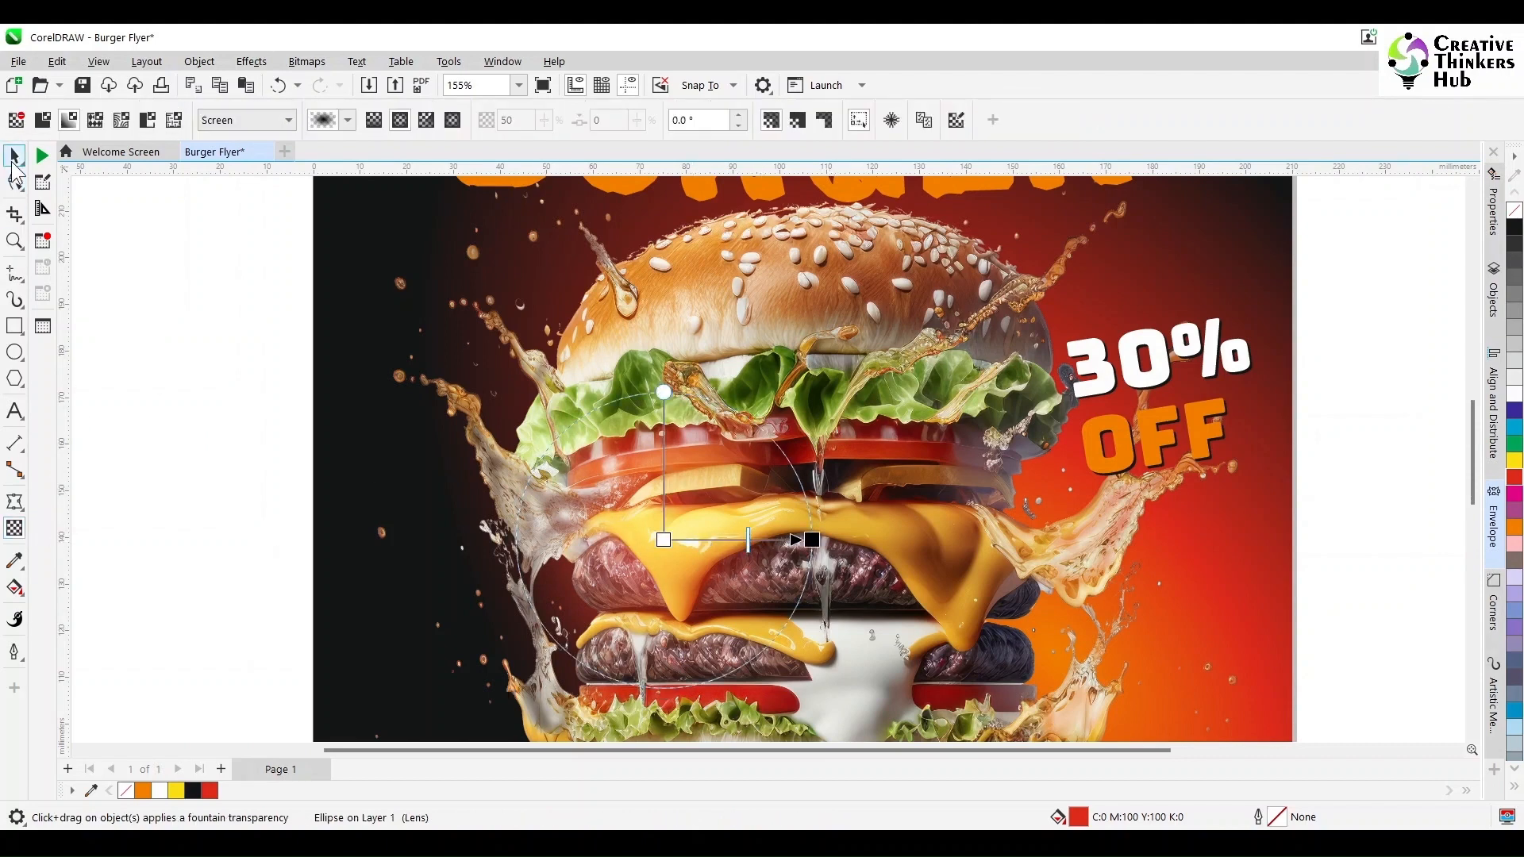
click(15, 163)
drag(817, 387, 773, 429)
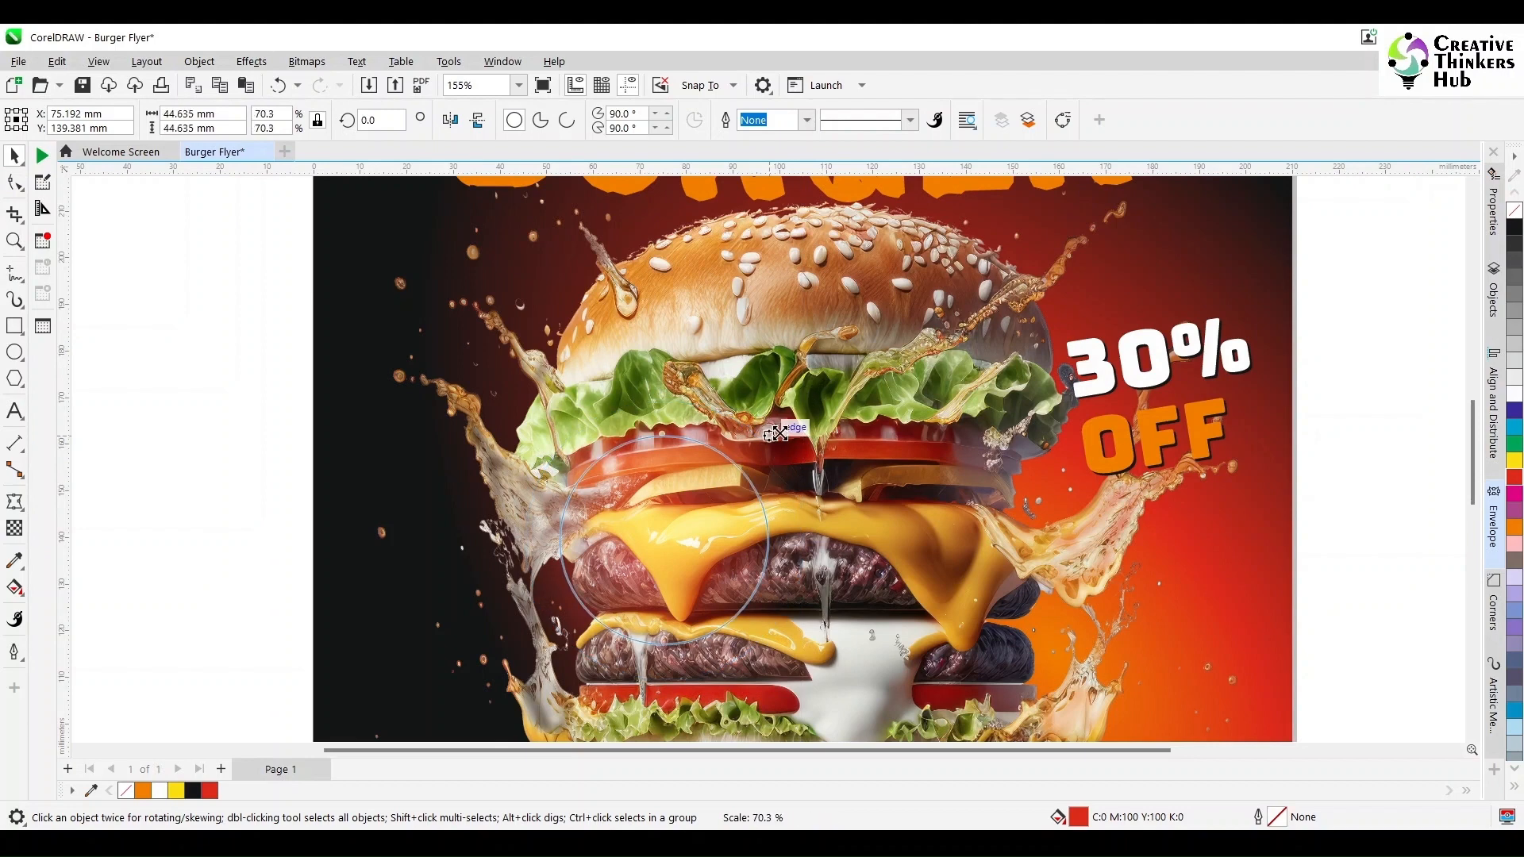
drag(660, 540, 766, 378)
click(1514, 443)
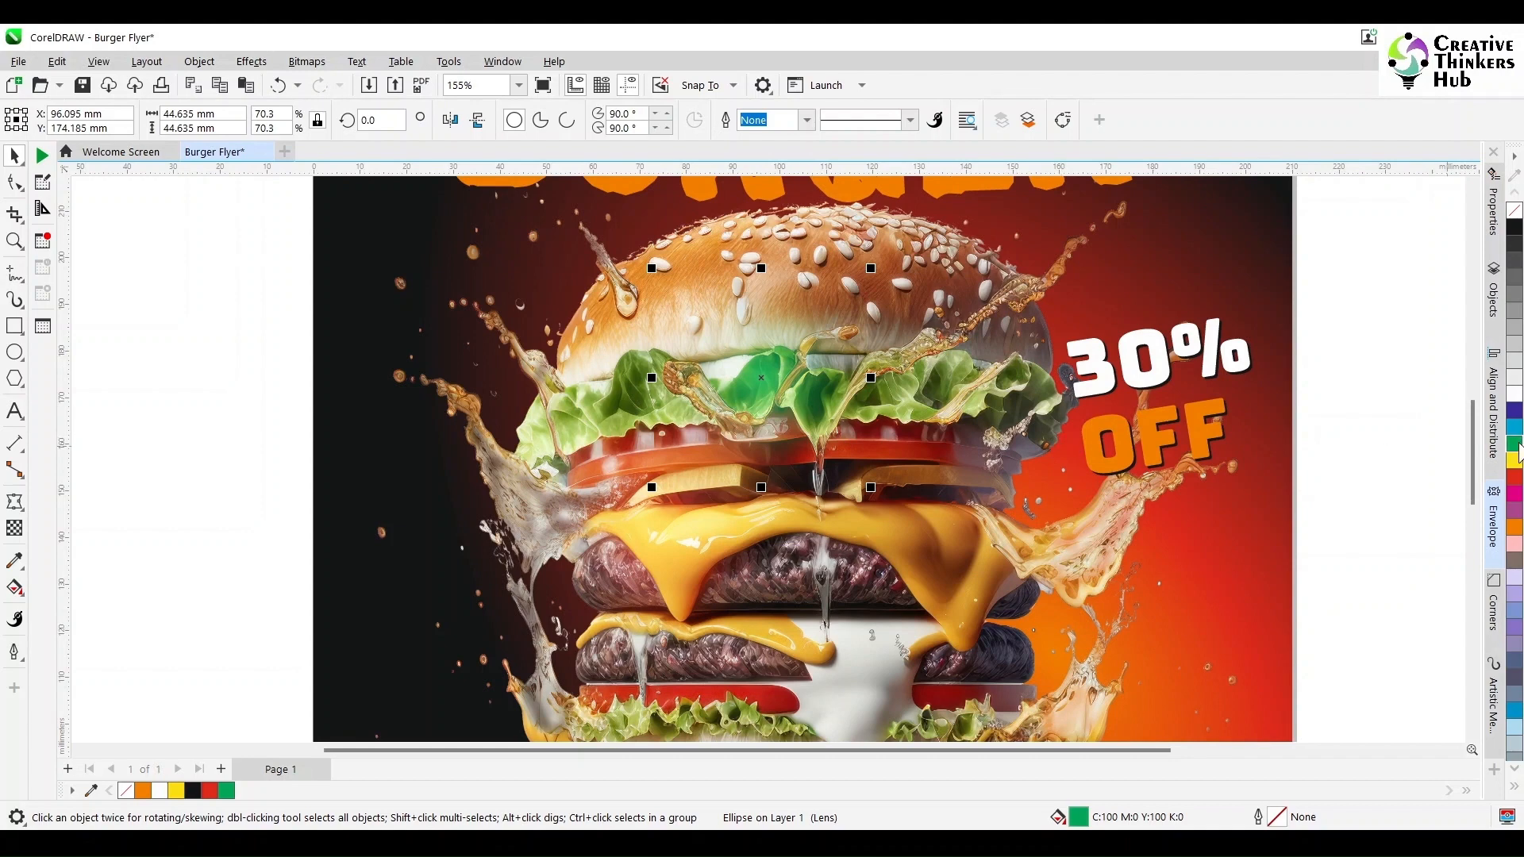
drag(1515, 451, 1469, 451)
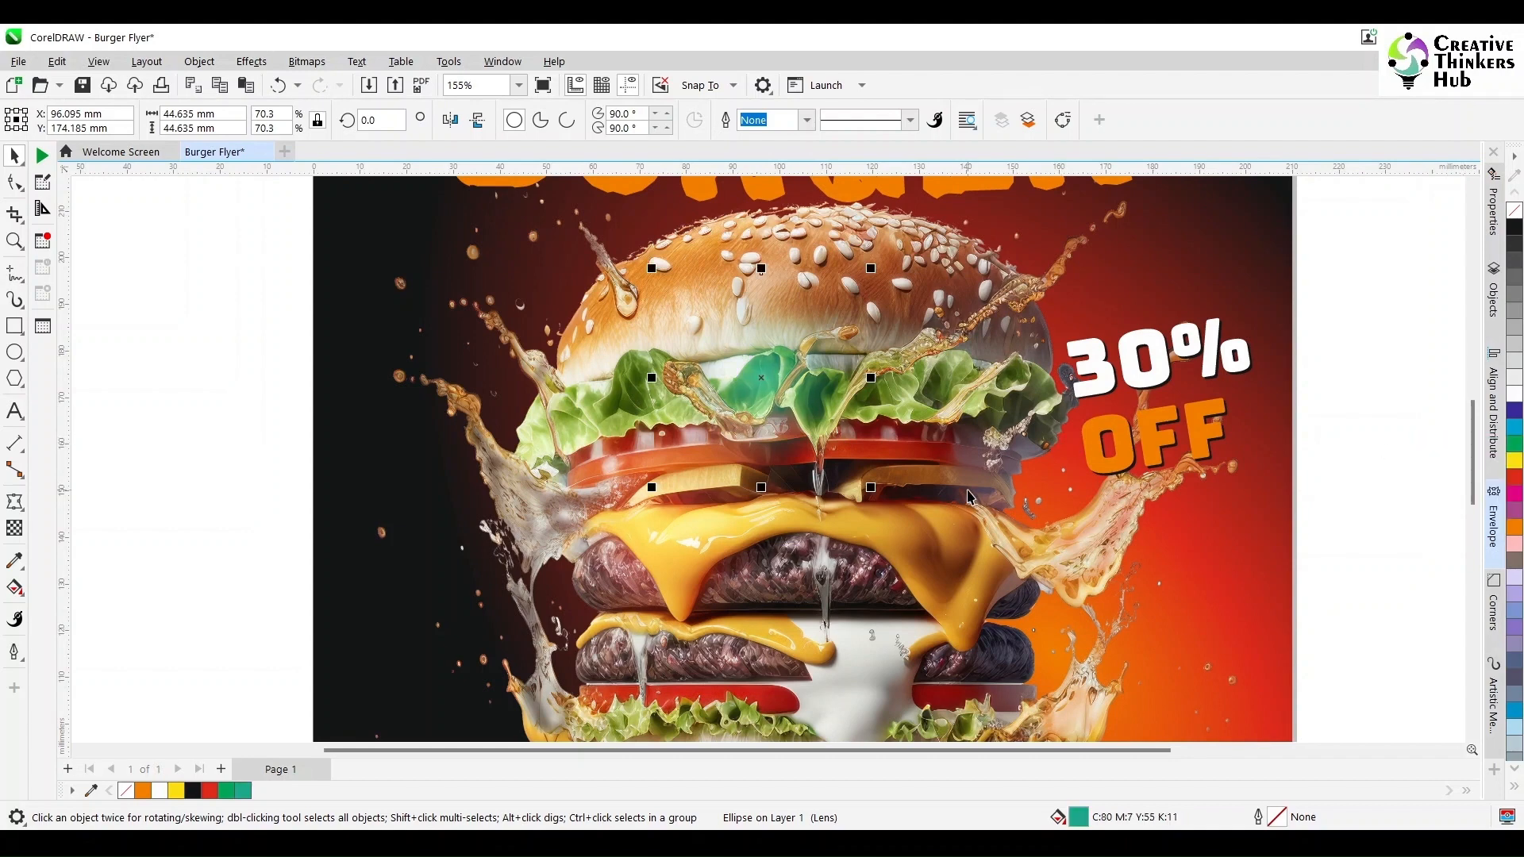
- In wireframe view, duplicate the red circle to the burger's right side and shrink the copy
click(654, 526)
click(99, 63)
click(119, 82)
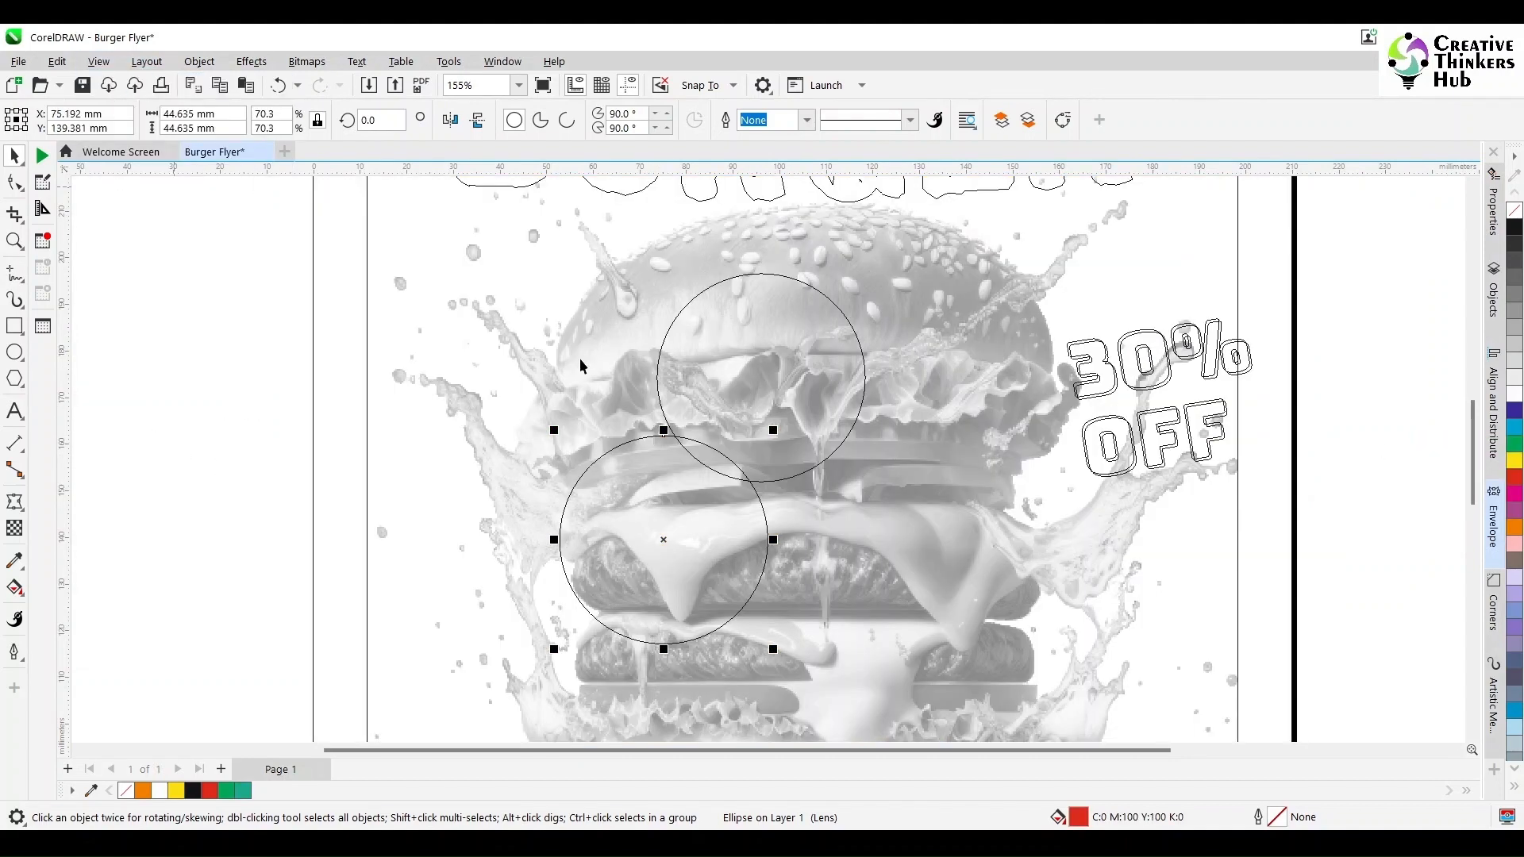
drag(663, 540, 984, 473)
drag(1072, 373, 1037, 404)
- Duplicate the green circle toward the upper right of the burger and scale the copy smaller
click(755, 377)
drag(870, 269, 833, 306)
drag(772, 383, 958, 351)
right_click(959, 351)
drag(1018, 273, 1009, 283)
drag(962, 360, 964, 383)
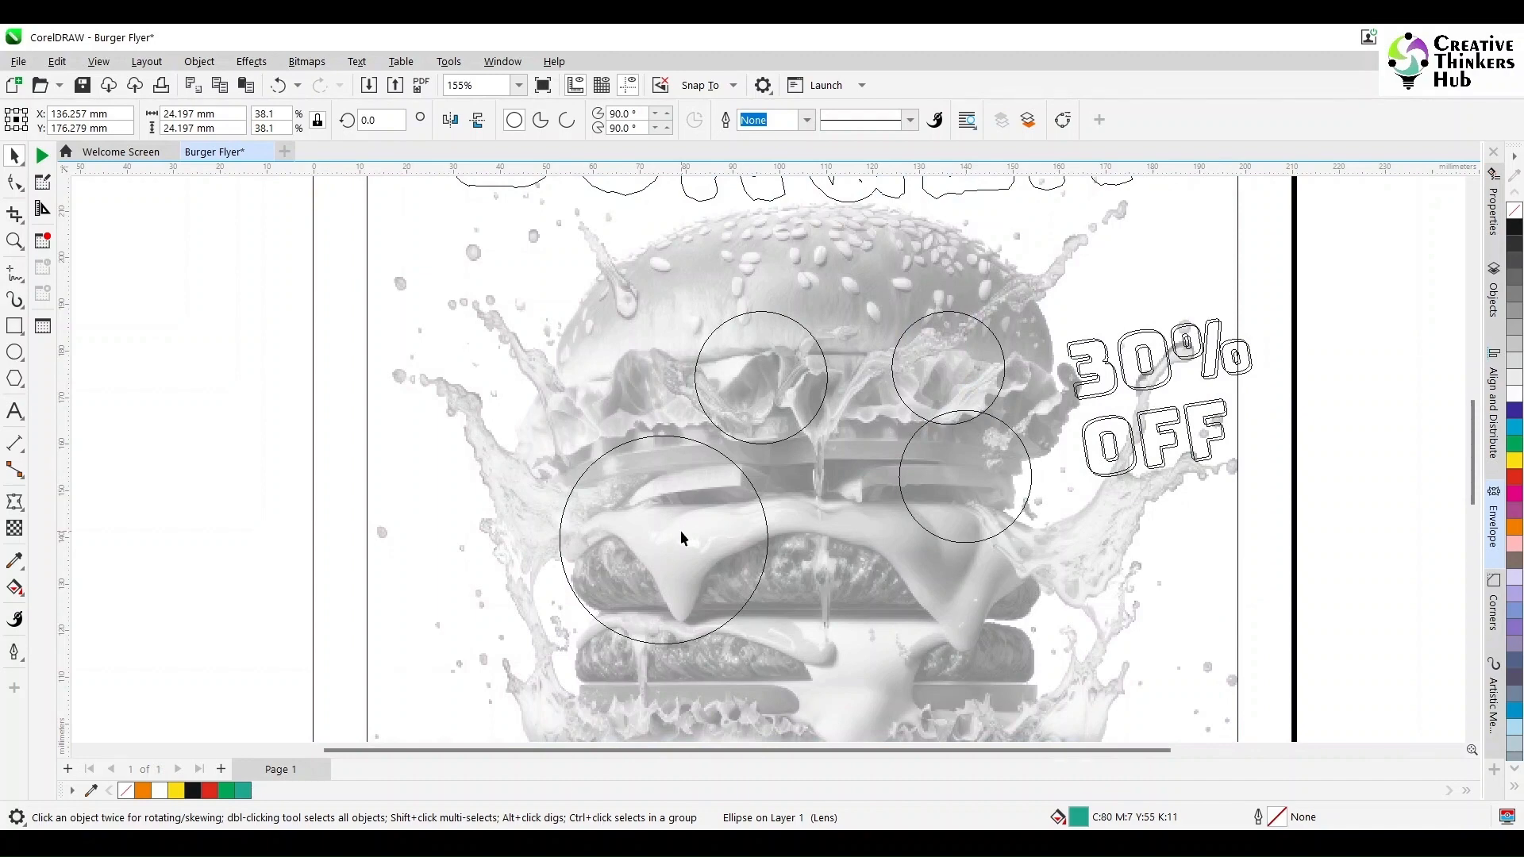
- Duplicate the large red circle lower on the burger, shrink it, and return to enhanced view
drag(680, 532, 811, 641)
drag(956, 509, 891, 575)
click(99, 61)
click(127, 102)
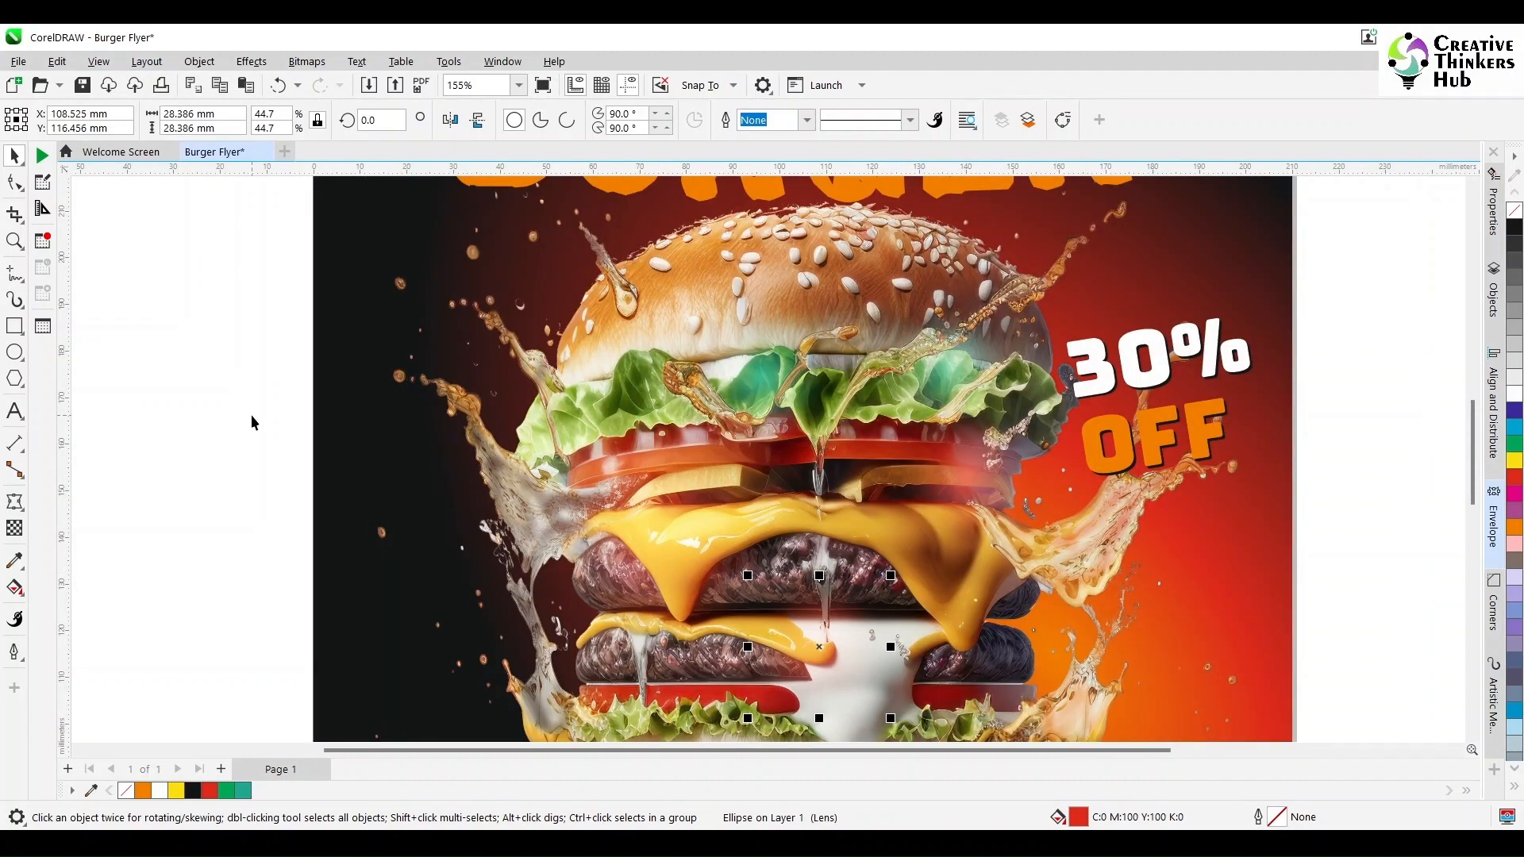
- Duplicate the green circle down onto the lower lettuce layer
drag(1474, 447, 1474, 470)
drag(808, 515, 780, 503)
click(757, 252)
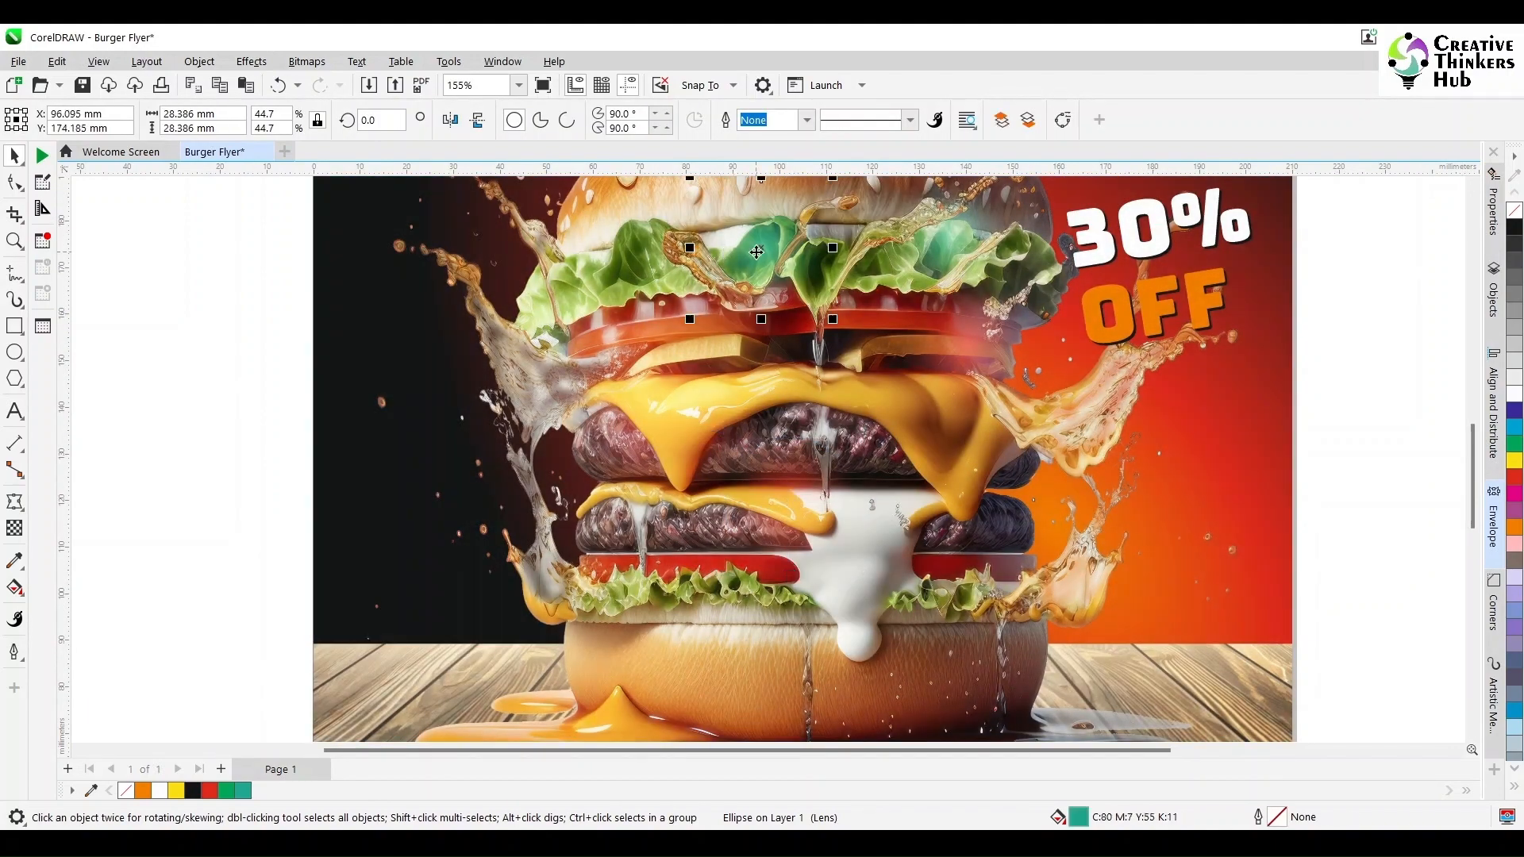
drag(751, 252, 696, 586)
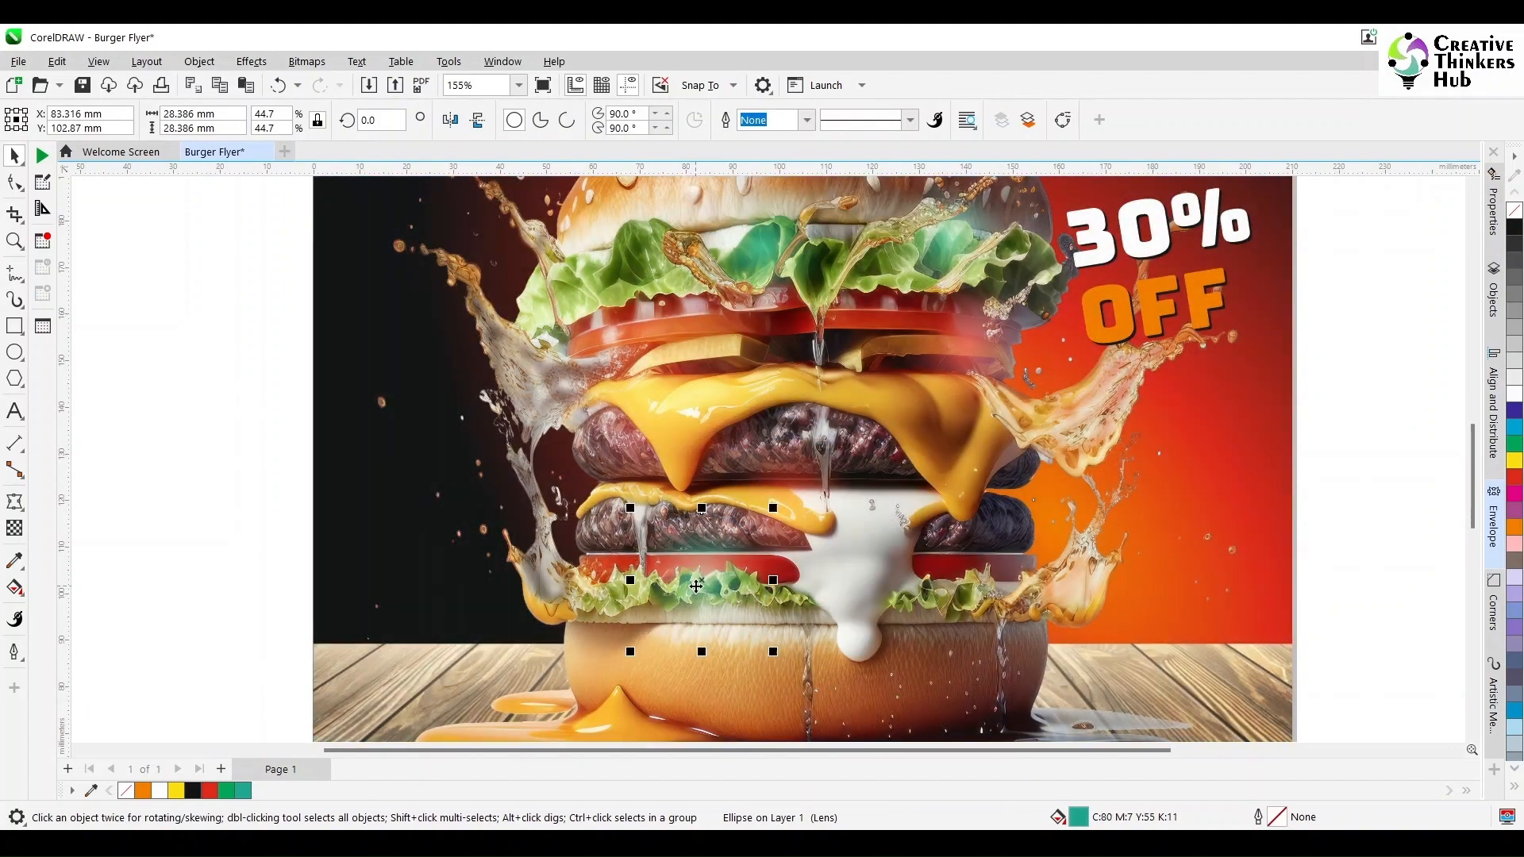
key(shift+F4)
click(1032, 492)
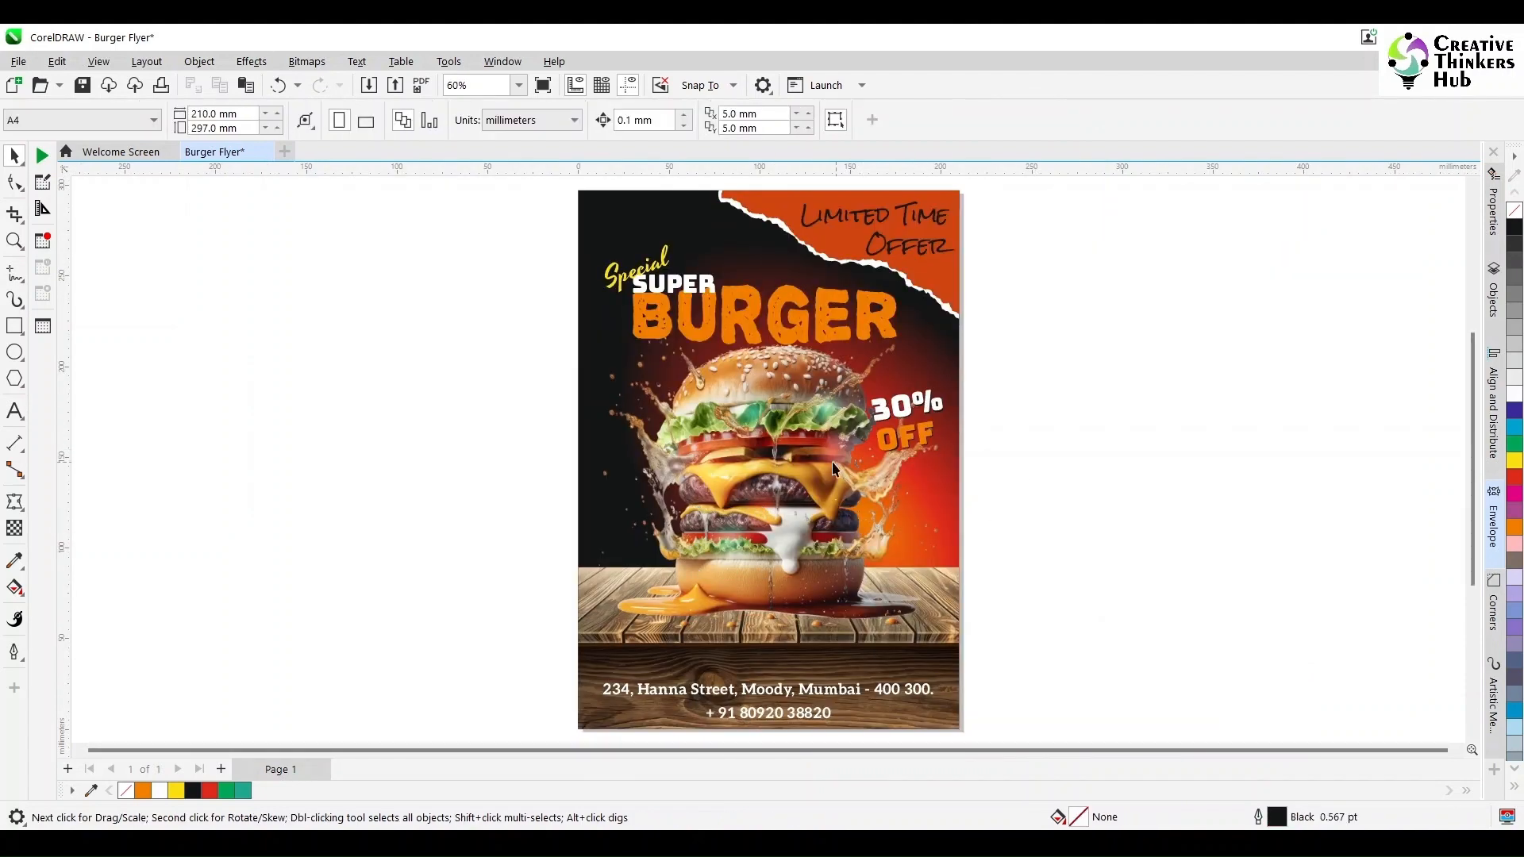
- Duplicate a small circle up to the top of the burger bun in wireframe view
click(98, 62)
click(119, 82)
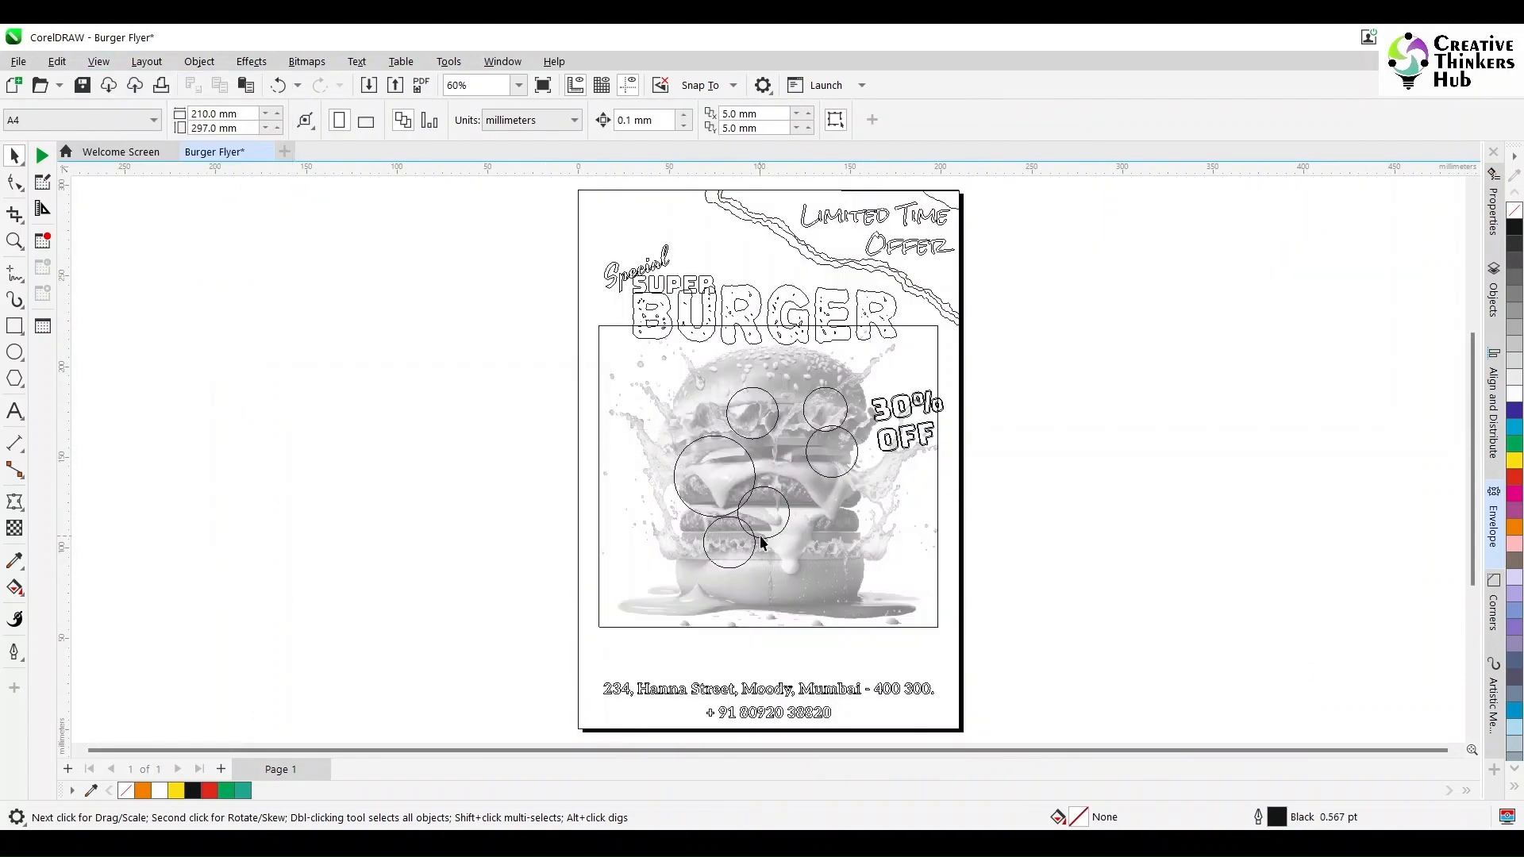
click(760, 537)
drag(769, 515, 773, 368)
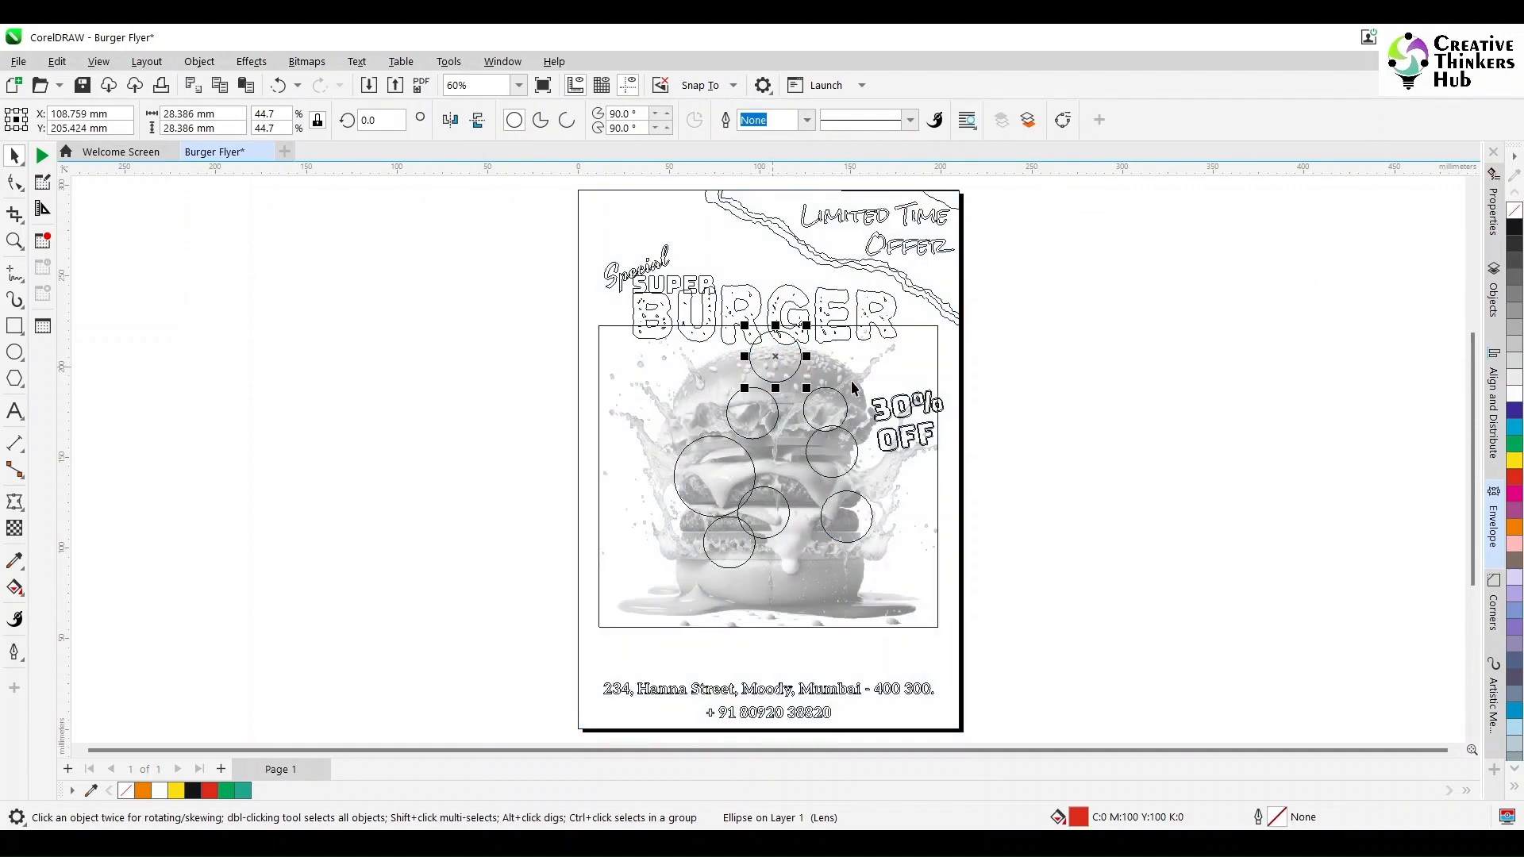
click(1138, 473)
click(98, 62)
click(119, 119)
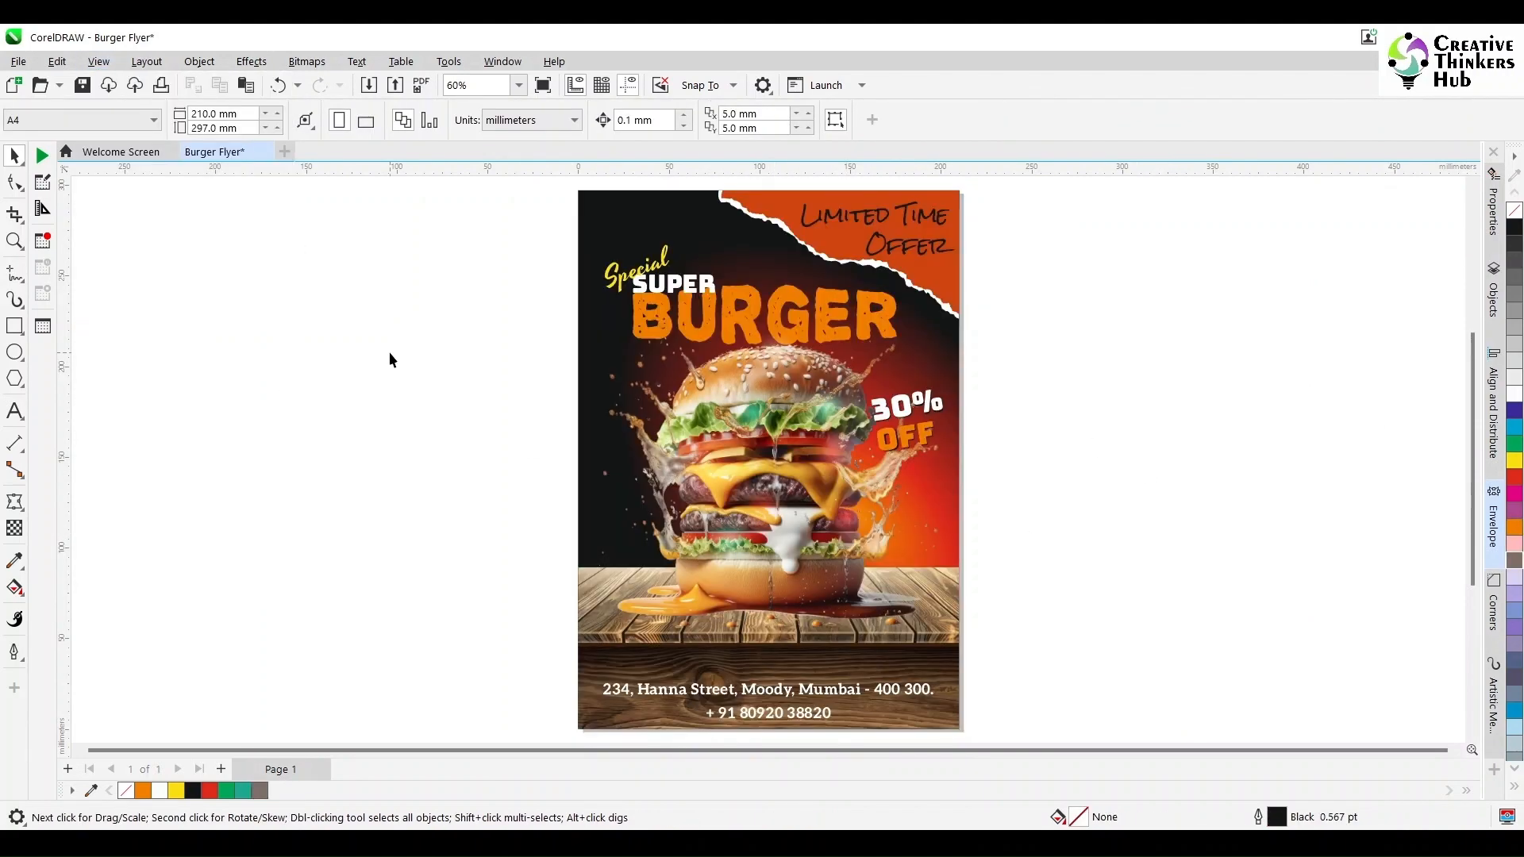
- Enlarge the circle on the bun to about 103 mm and position it behind the headline
click(14, 241)
drag(520, 235, 1053, 554)
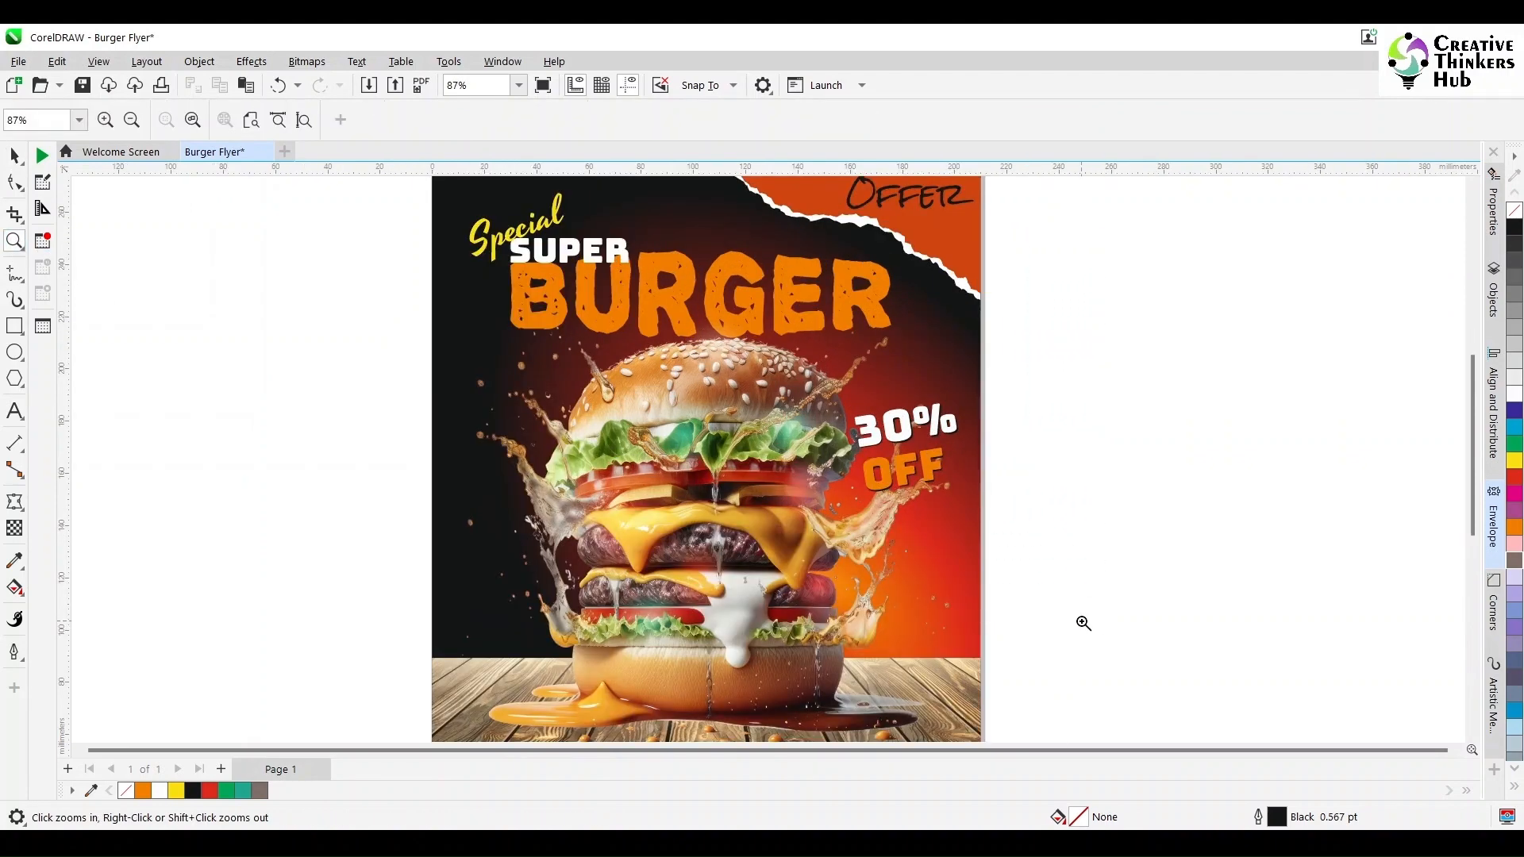
click(14, 156)
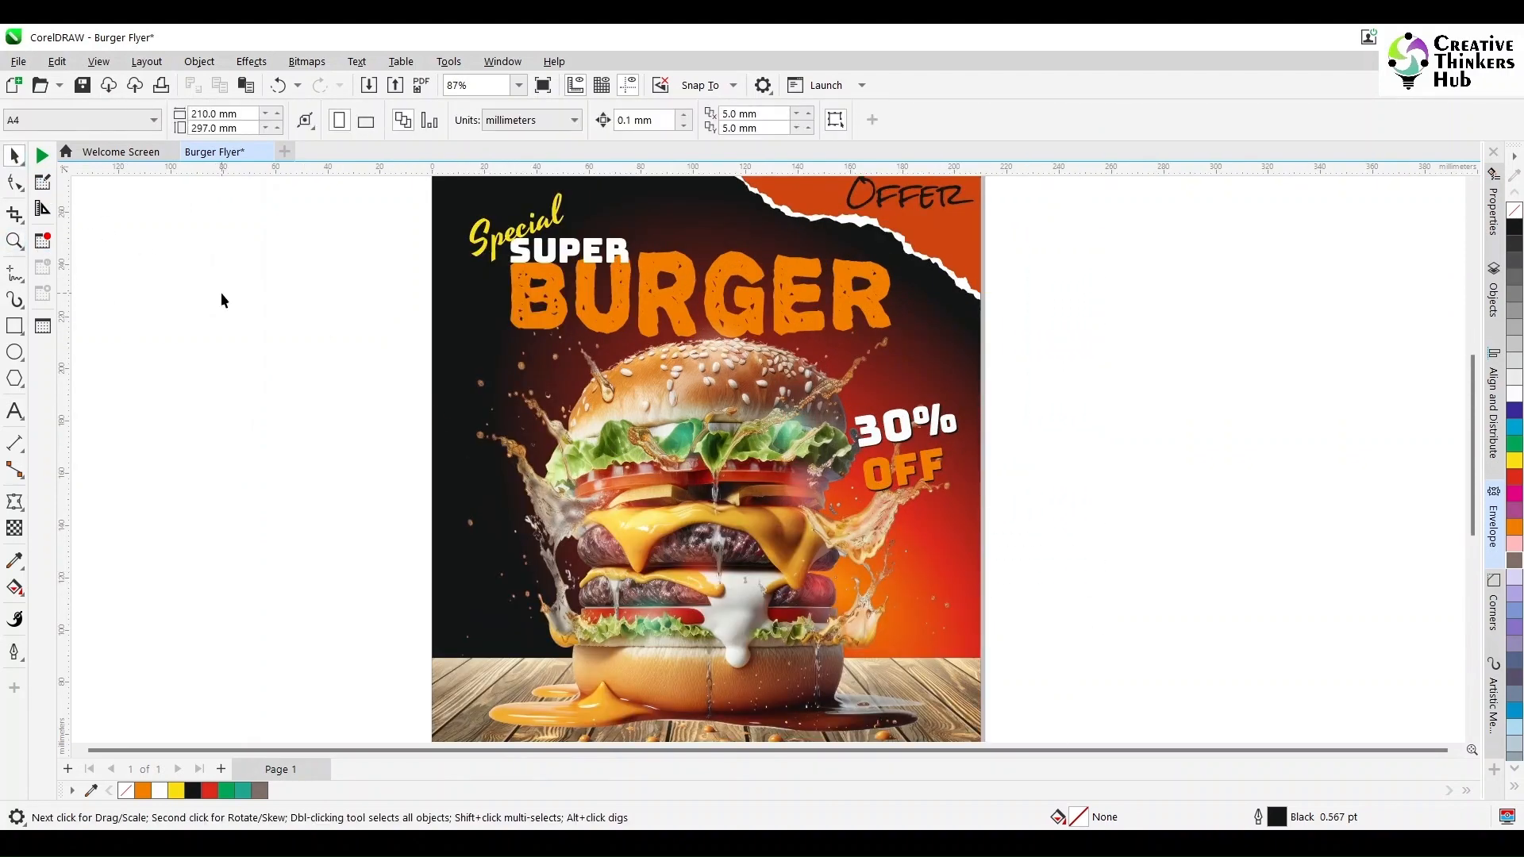
click(712, 347)
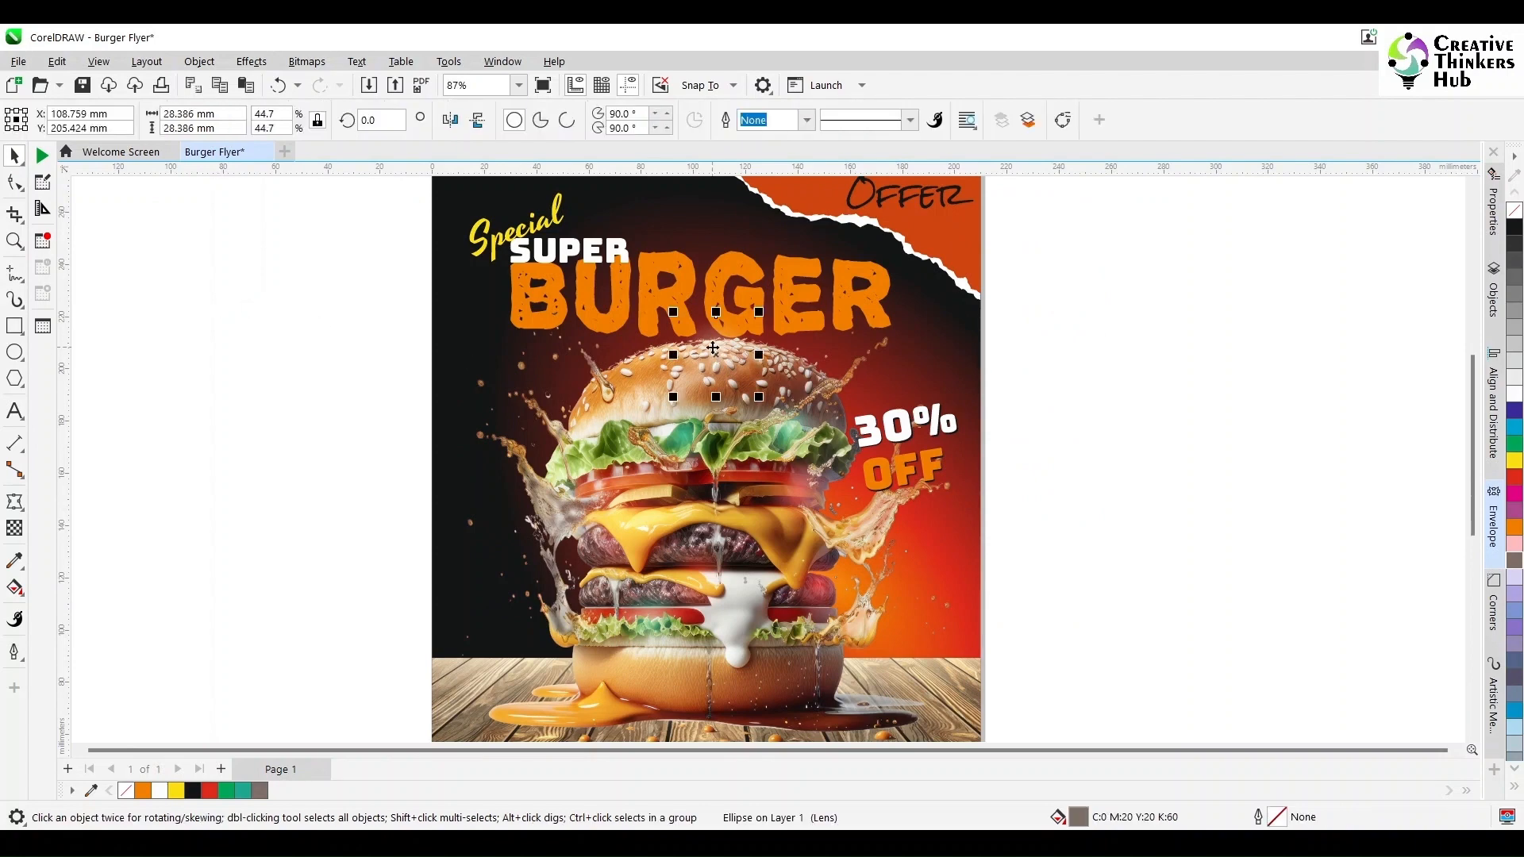
drag(713, 348, 696, 289)
drag(741, 339, 857, 443)
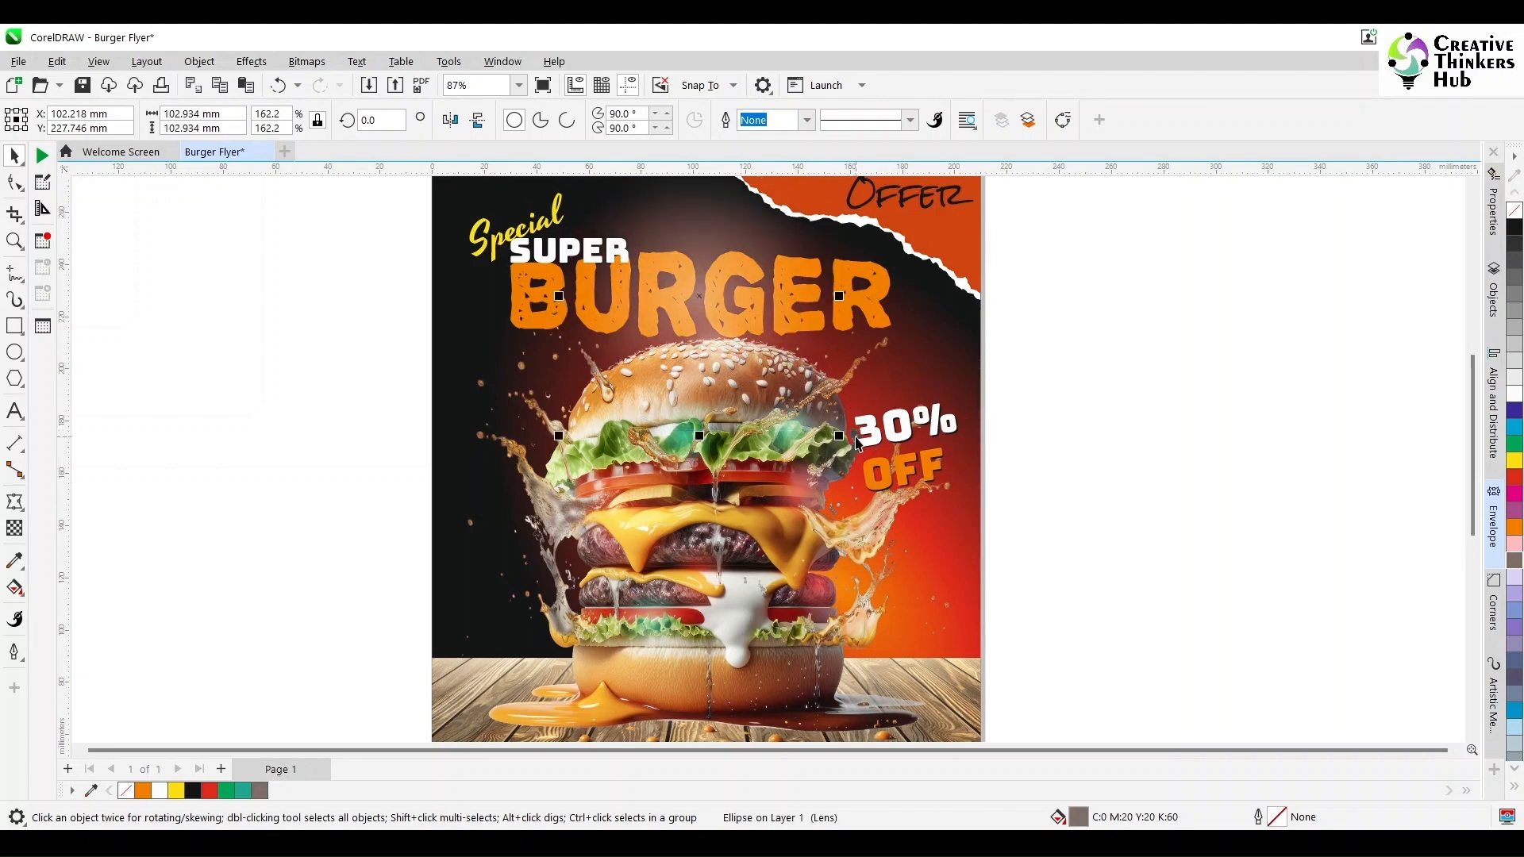
scroll(937, 405, down, 4)
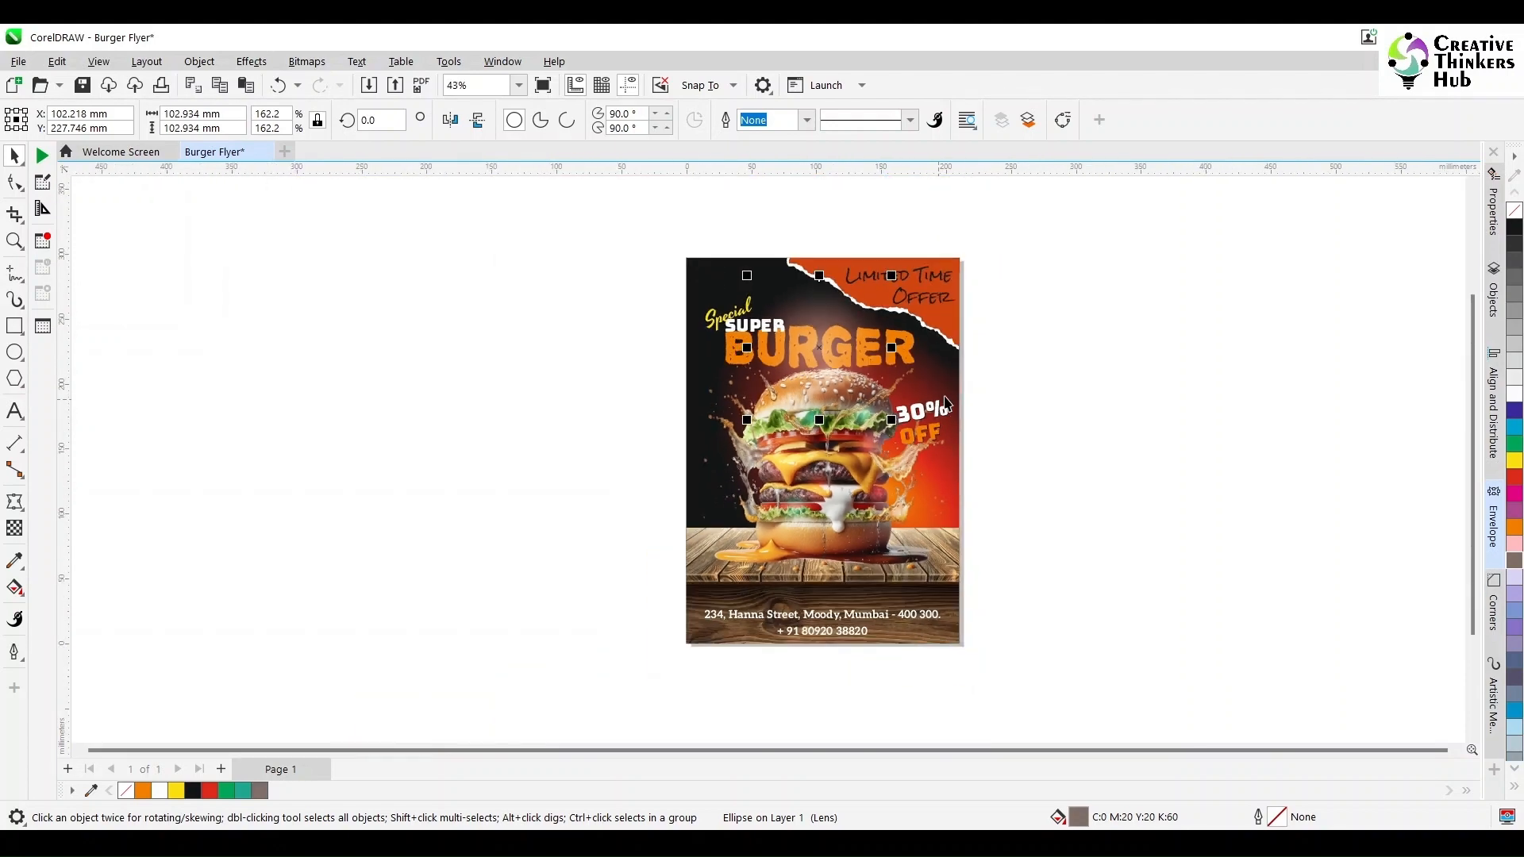
- Select the large circle behind the headline and fill it purple
click(744, 332)
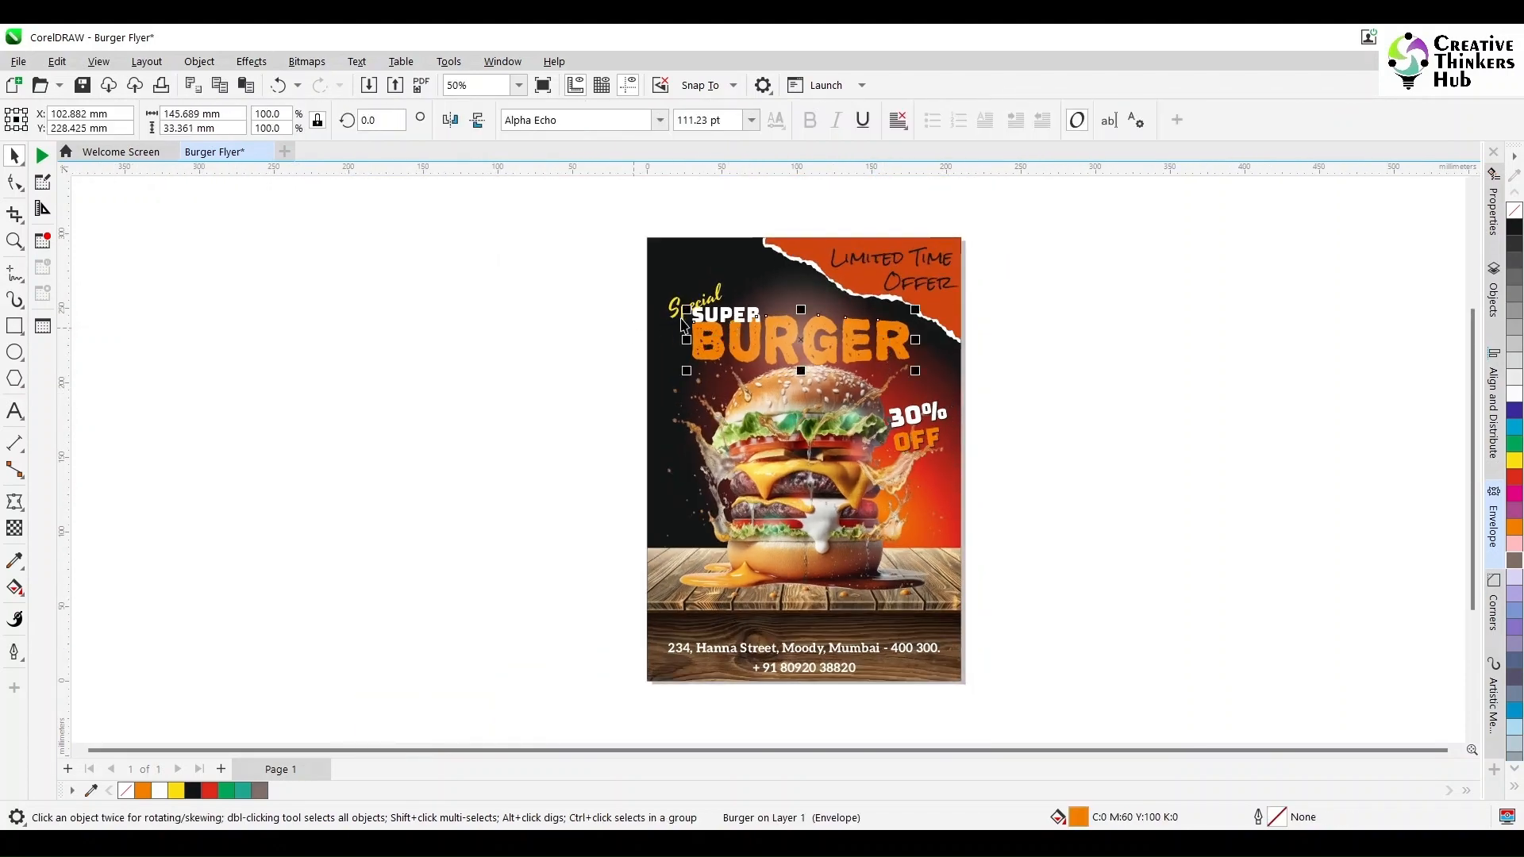
shift+click(724, 319)
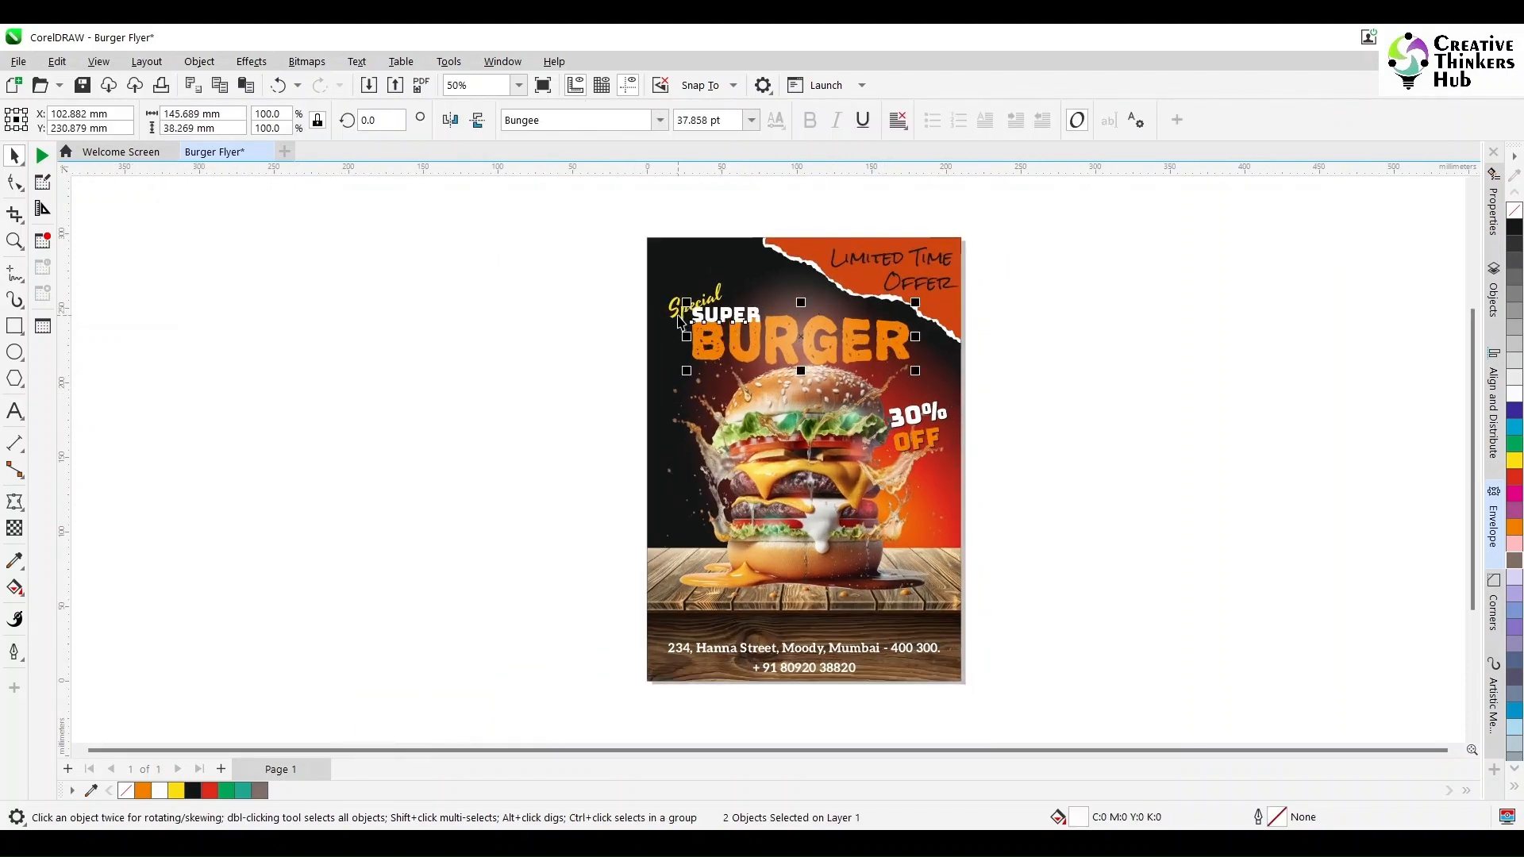
shift+click(677, 316)
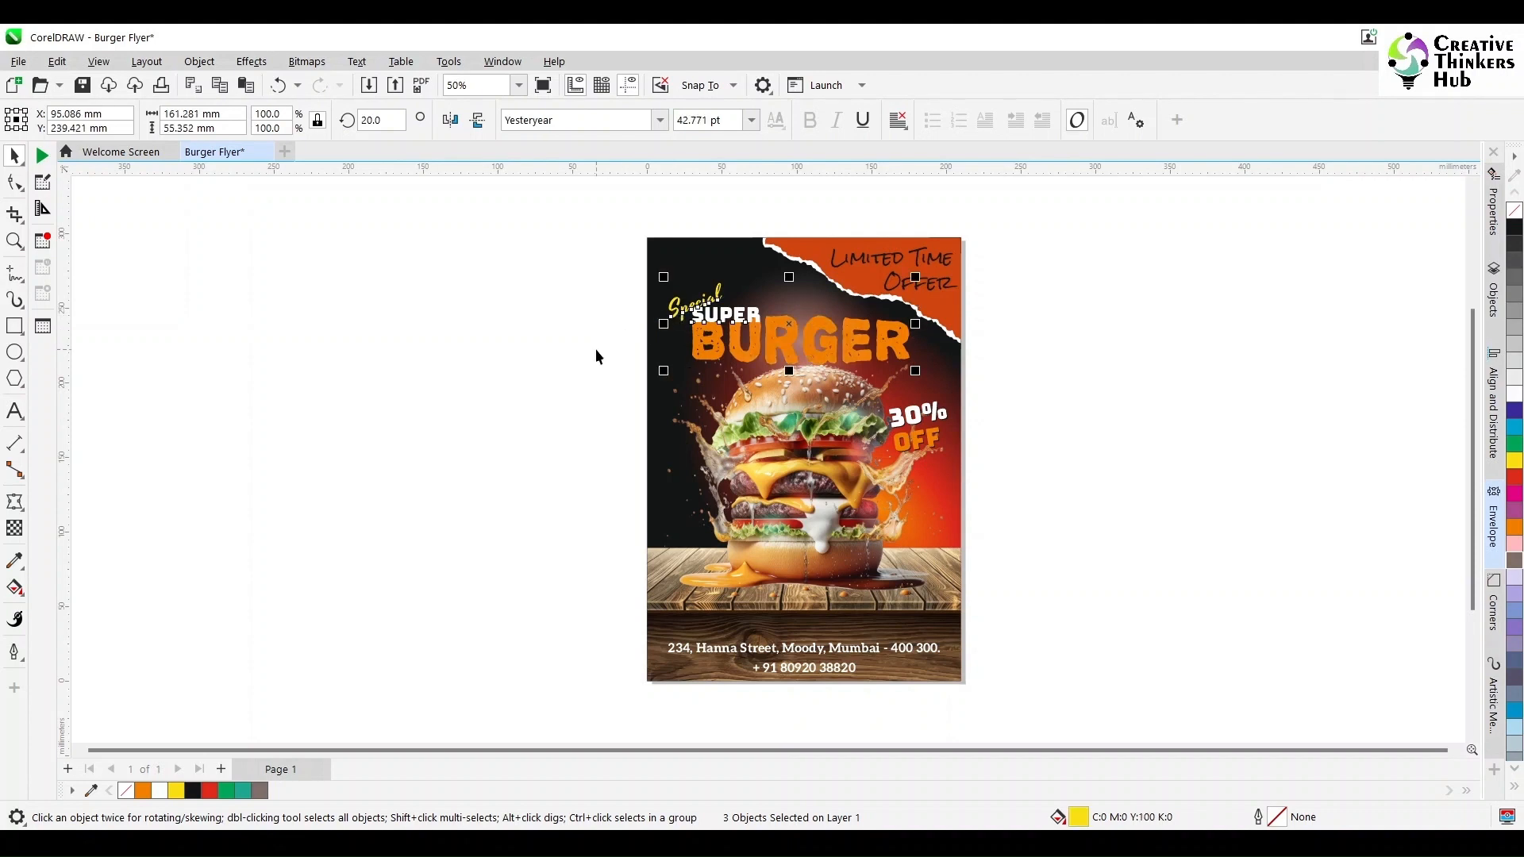
click(801, 314)
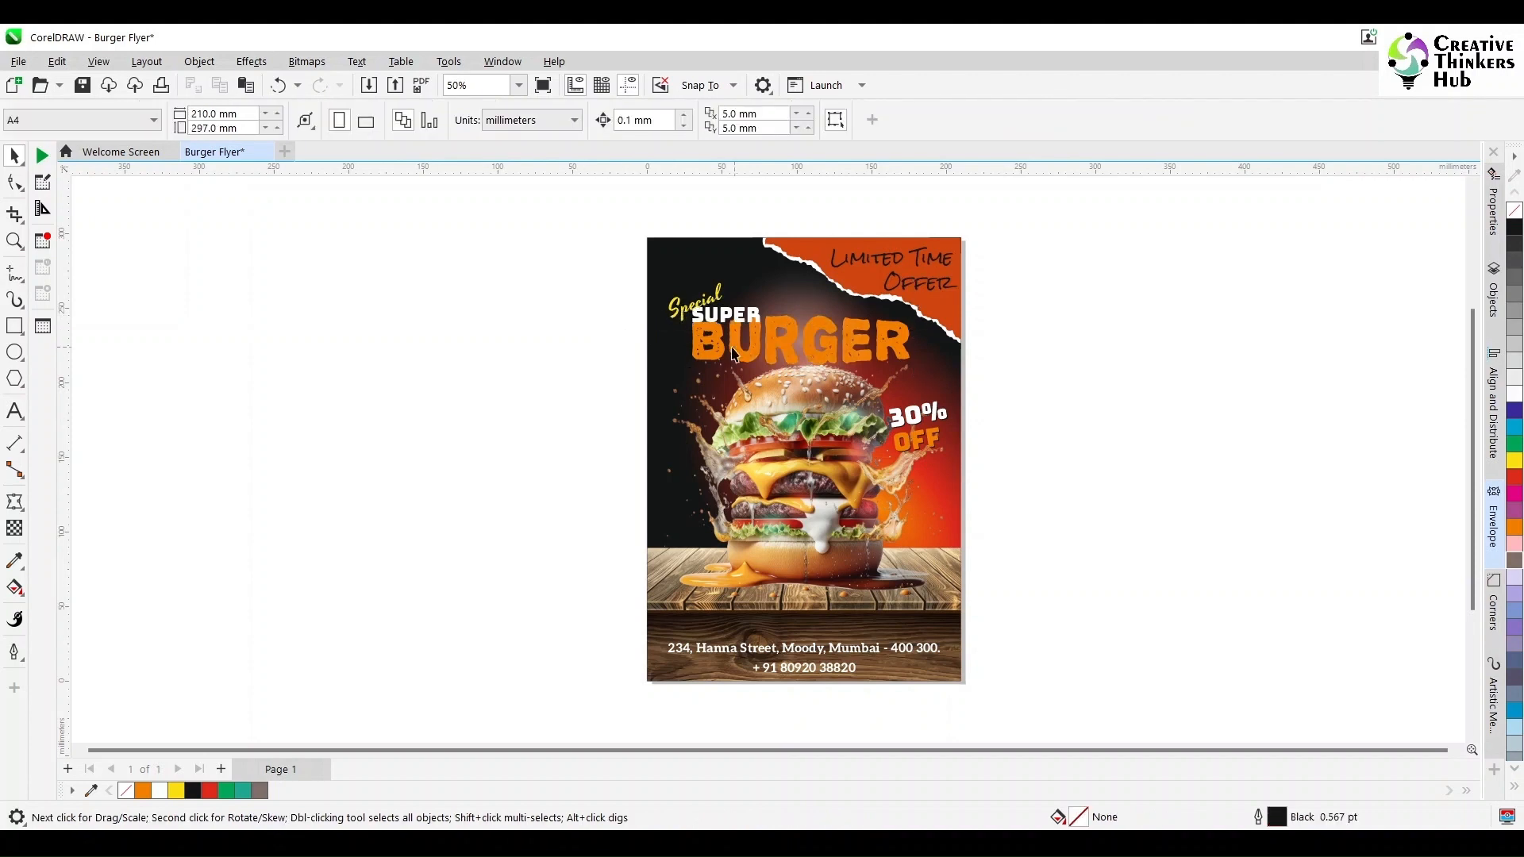
click(1514, 394)
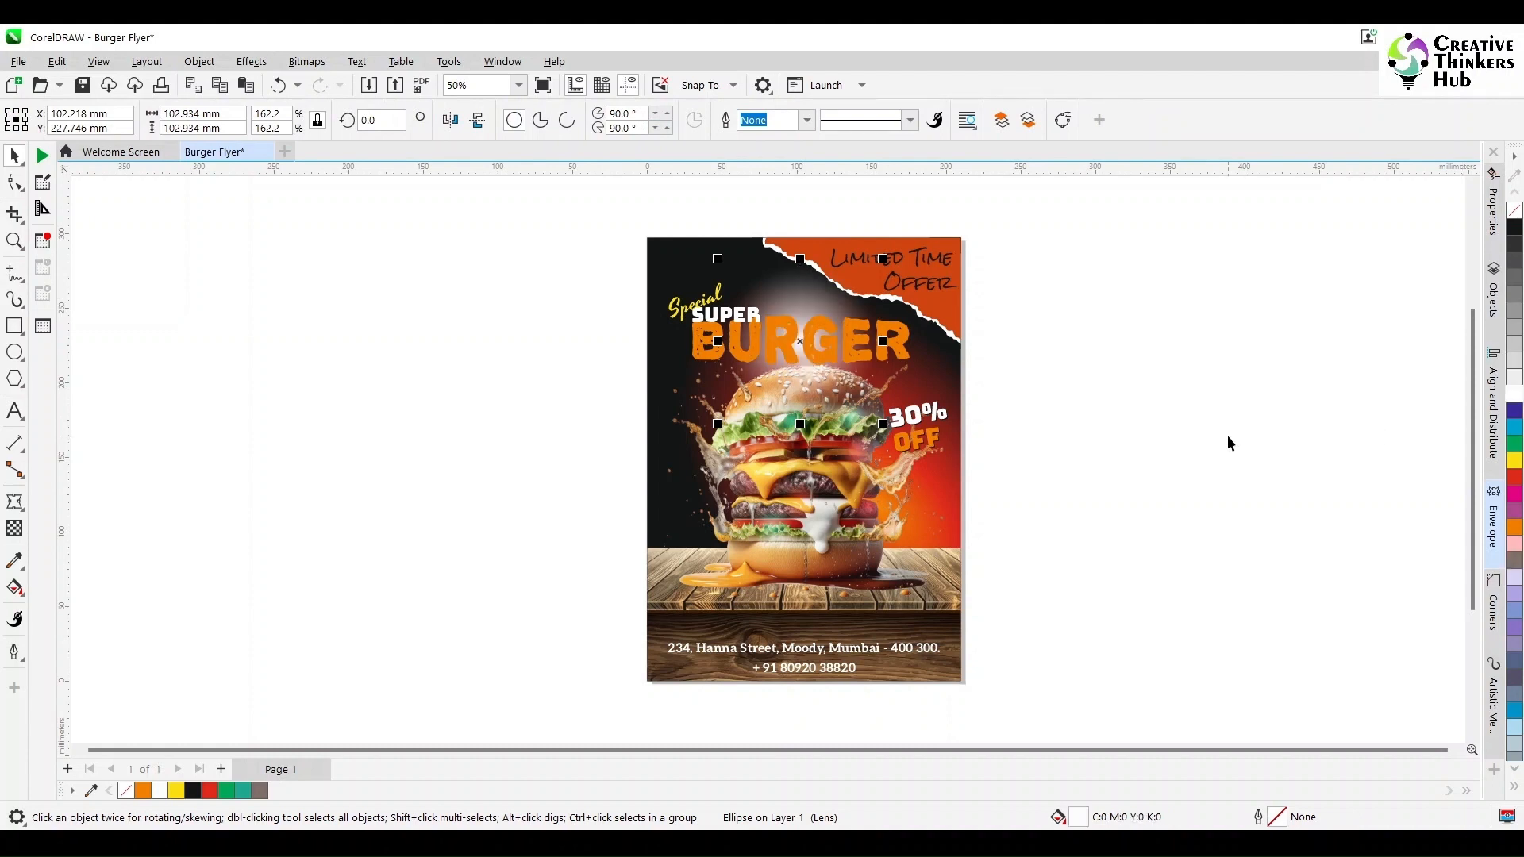
click(1516, 294)
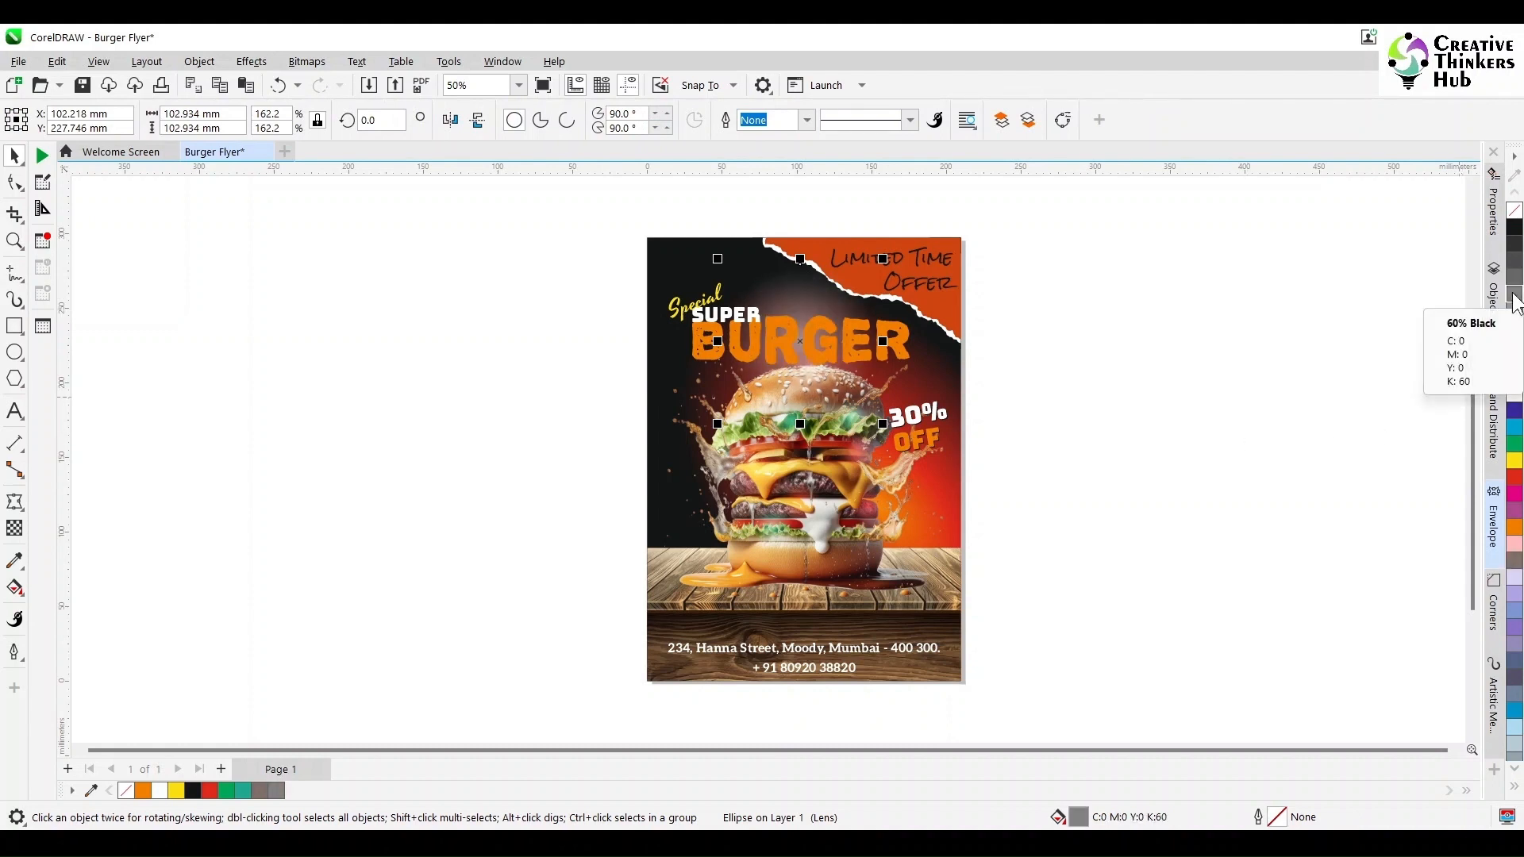
click(1515, 477)
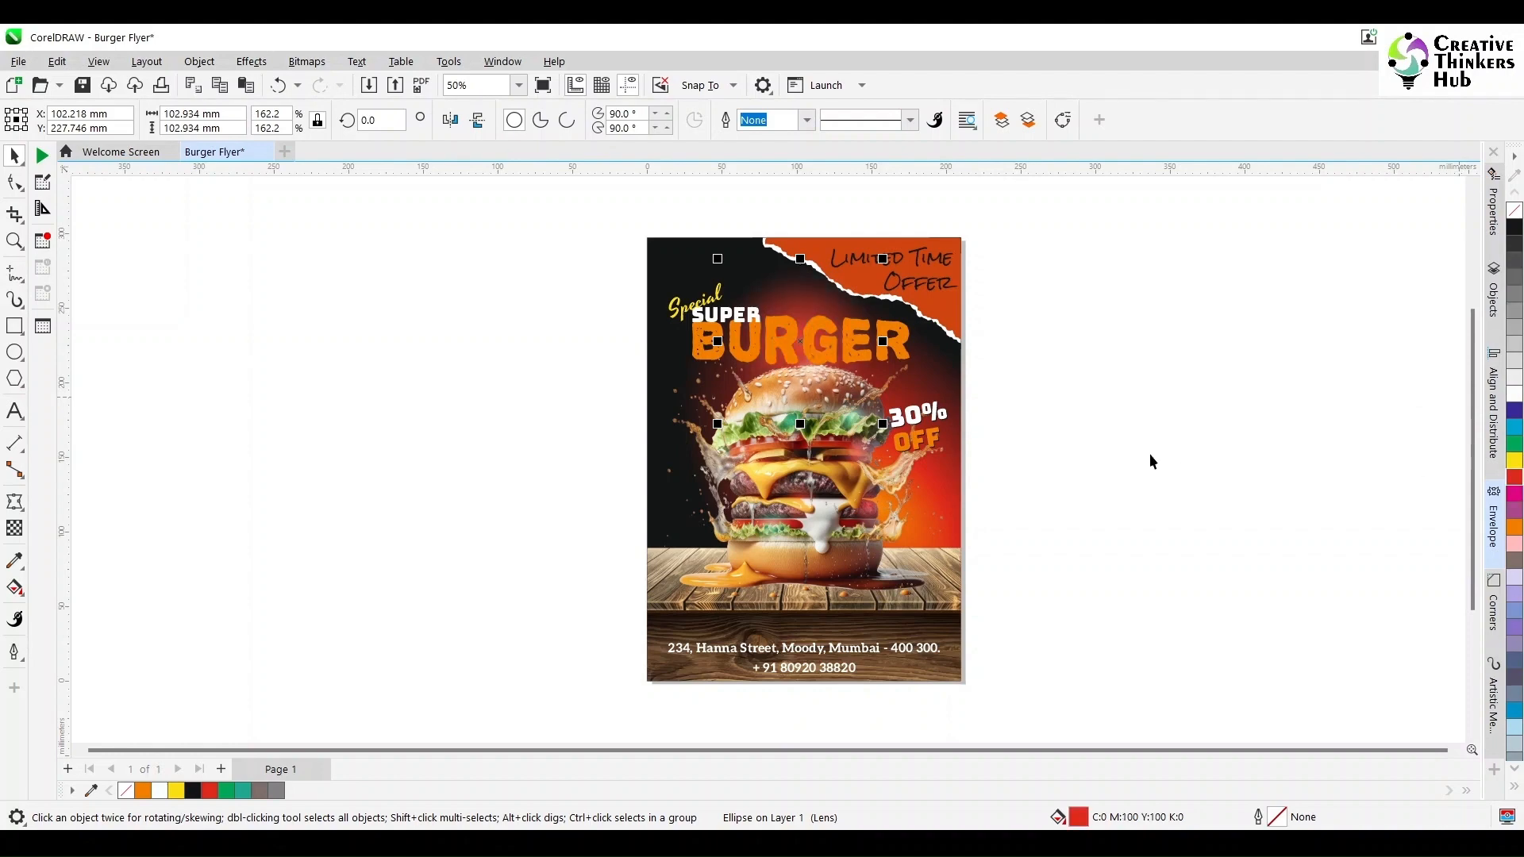
scroll(1013, 364, up, 2)
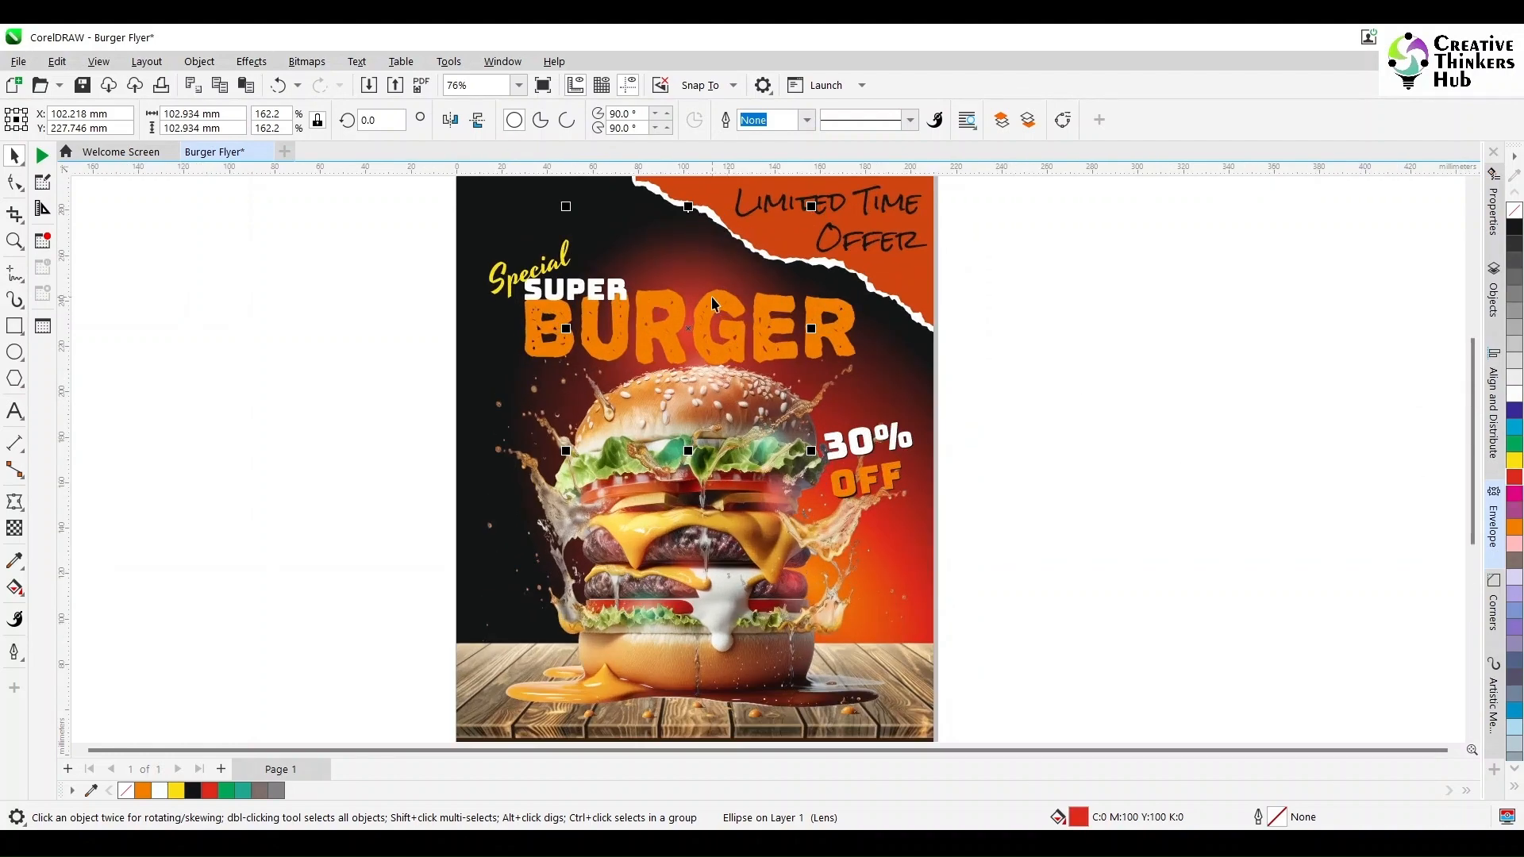
click(1513, 514)
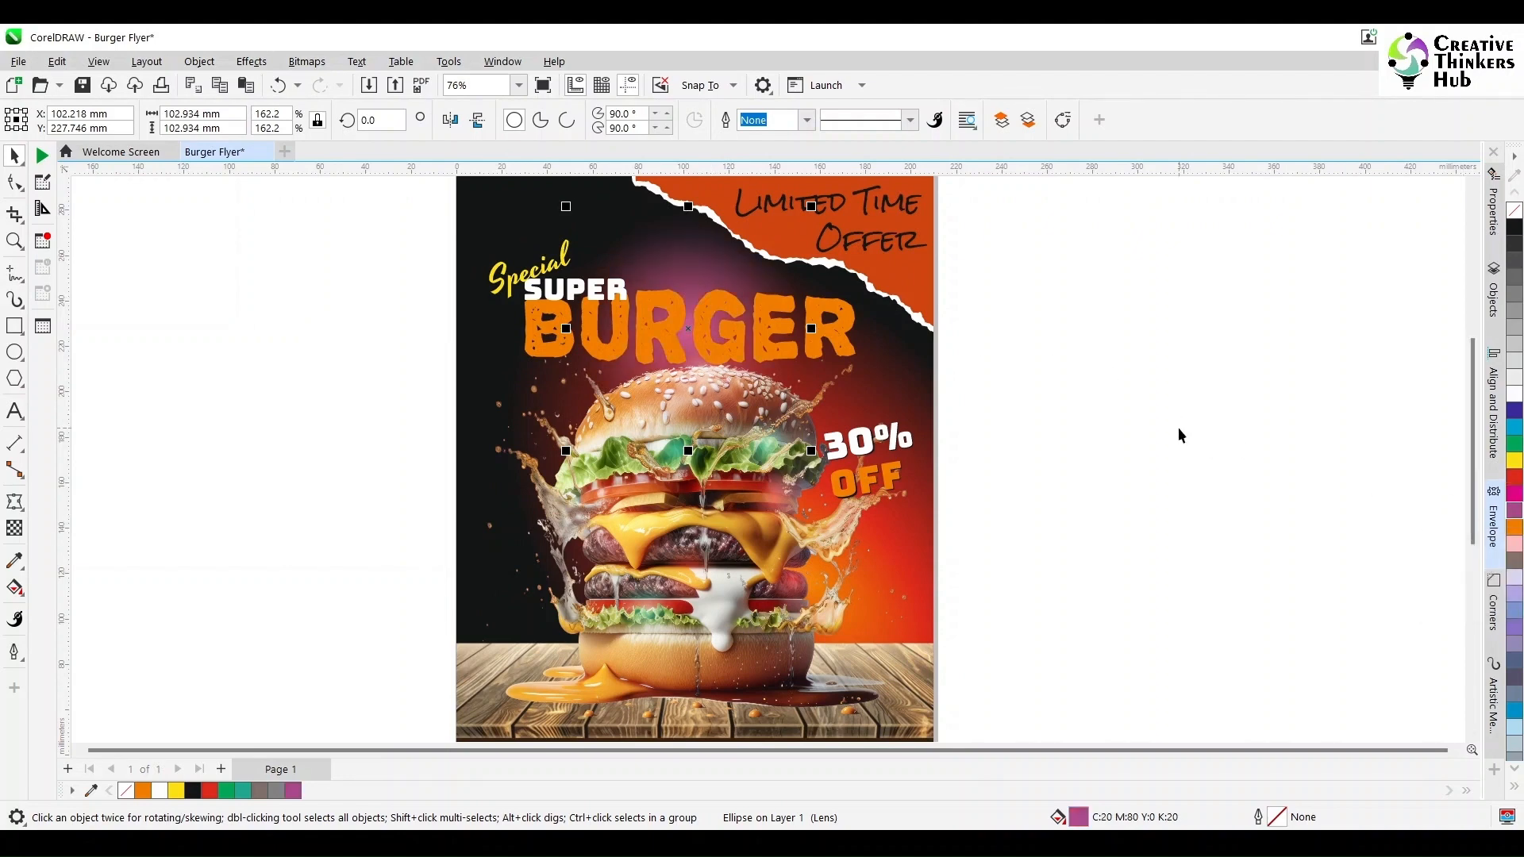
click(963, 382)
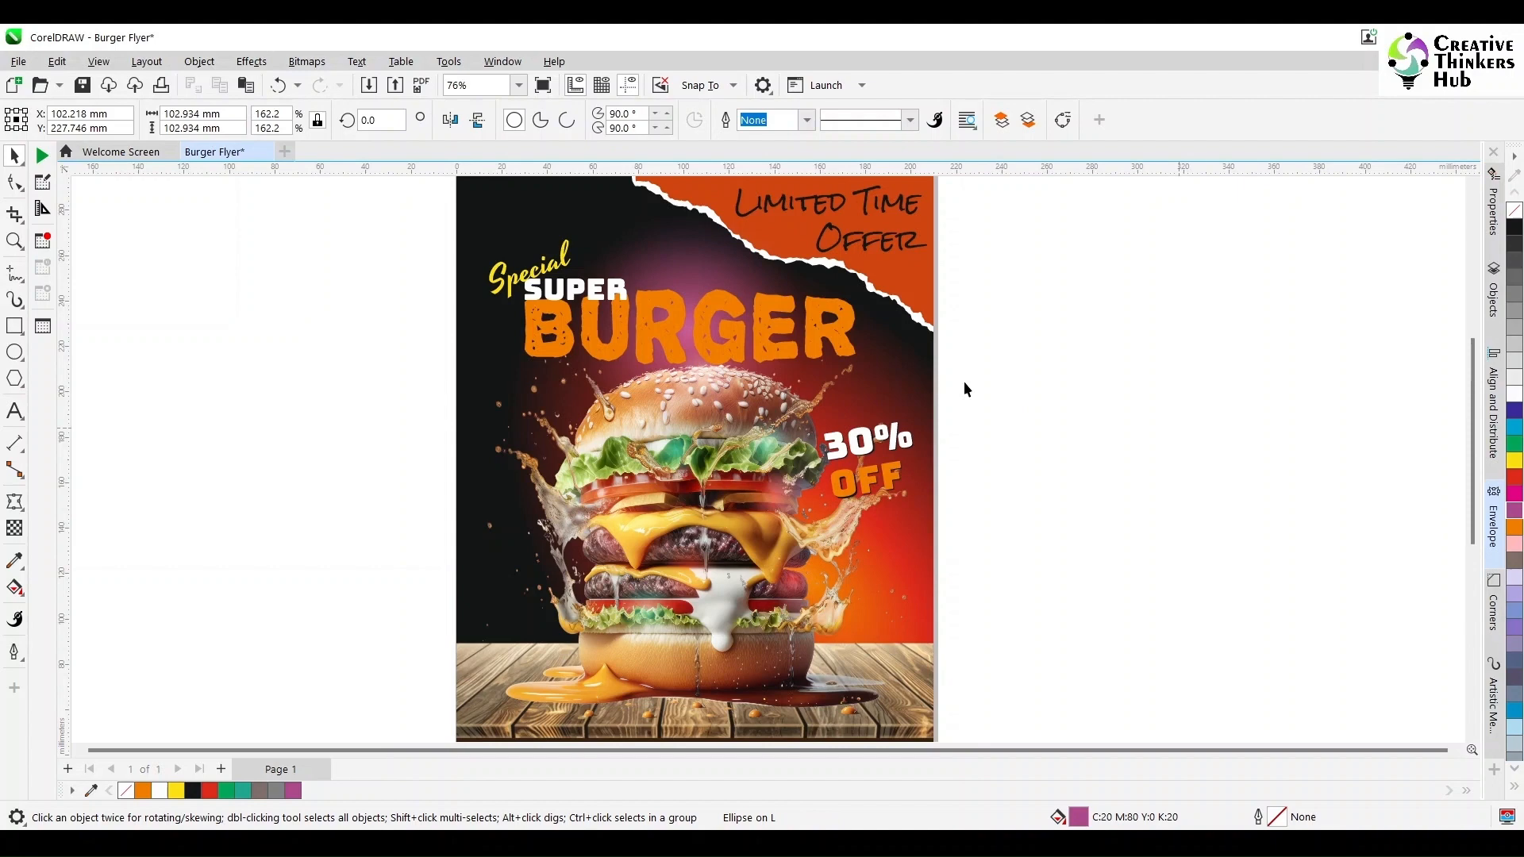
- Try a black fill on the BURGER headline, then undo it
click(843, 343)
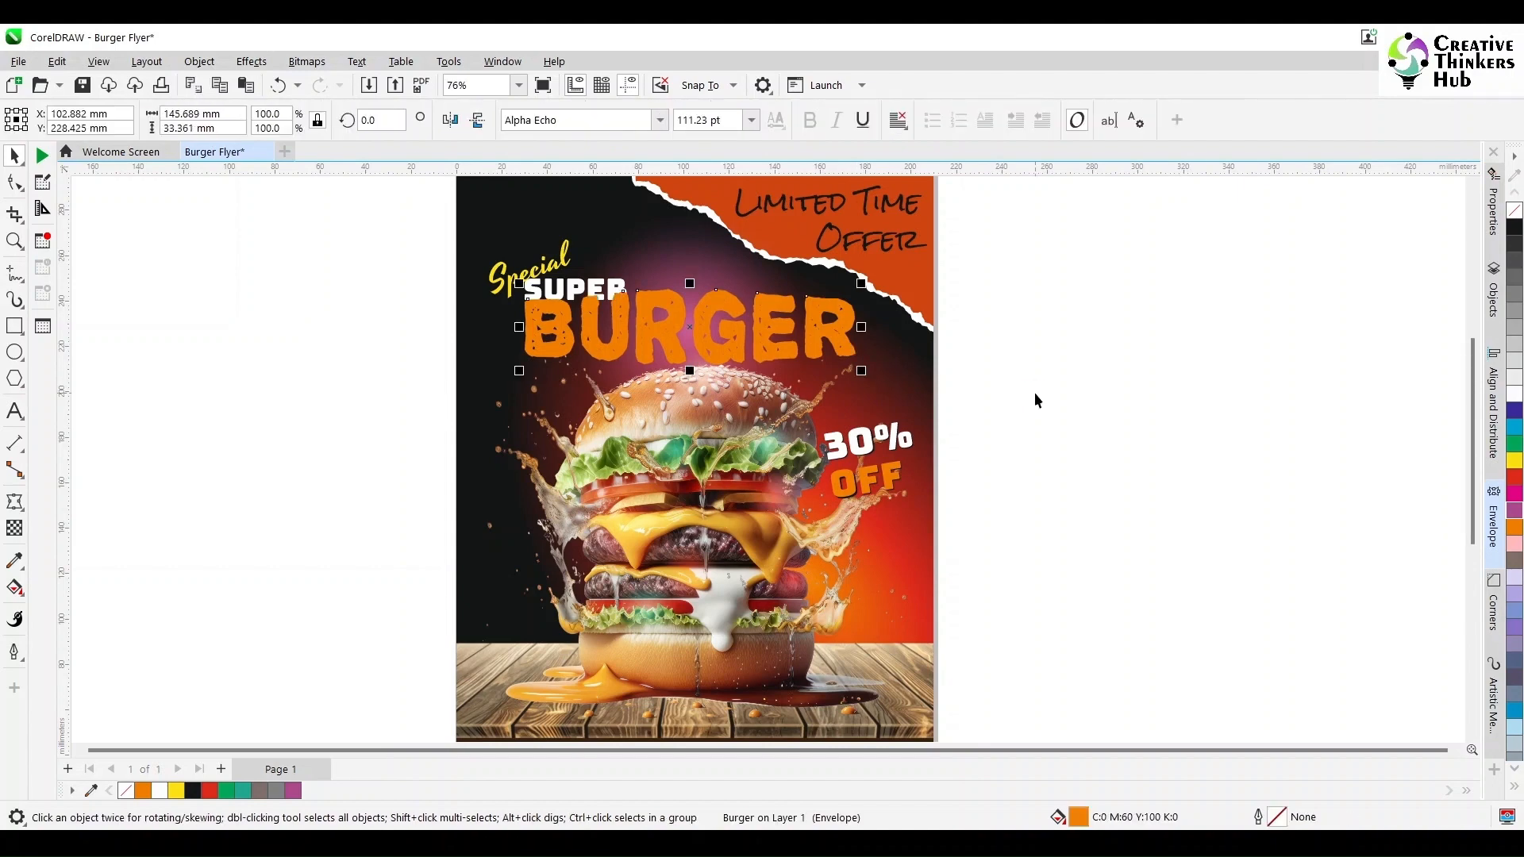
click(1514, 227)
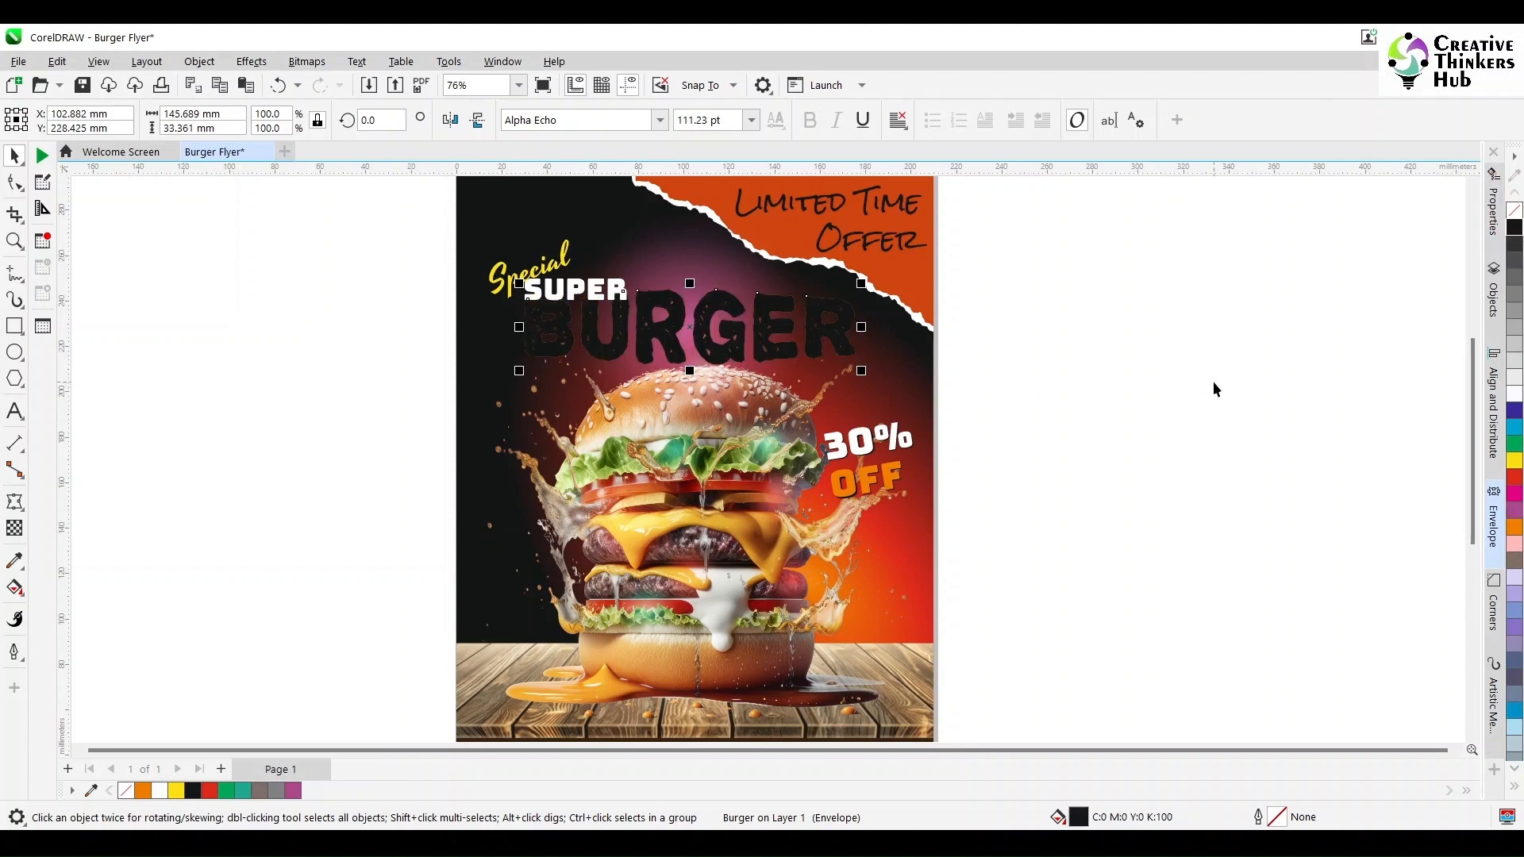
key(ctrl+z)
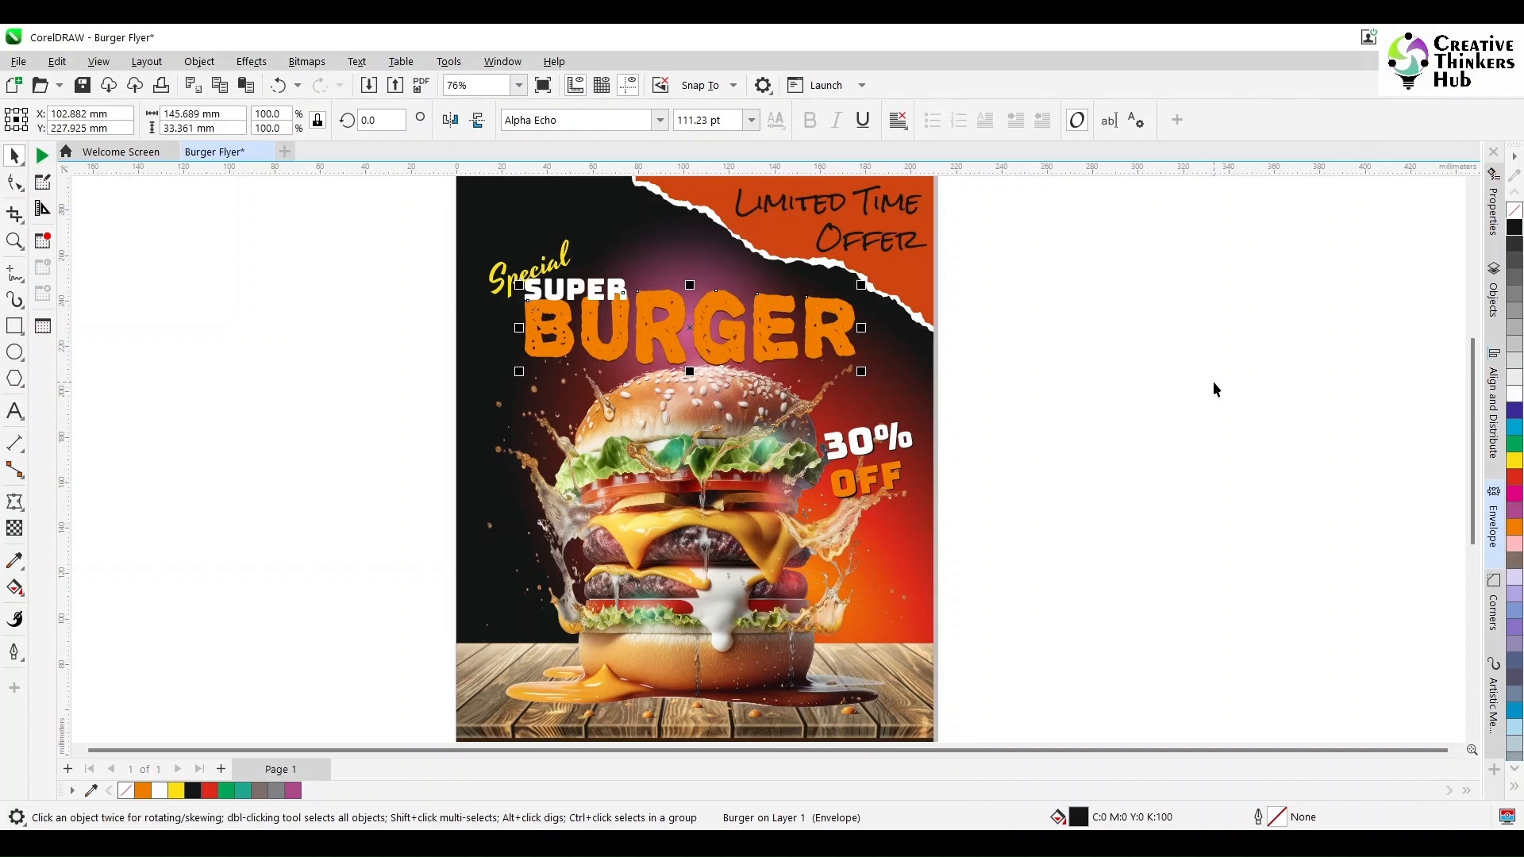
- Nudge the BURGER headline slightly down and to the right
key(Down)
key(Down)
key(Down)
key(Right)
key(Right)
key(Right)
key(Right)
key(Right)
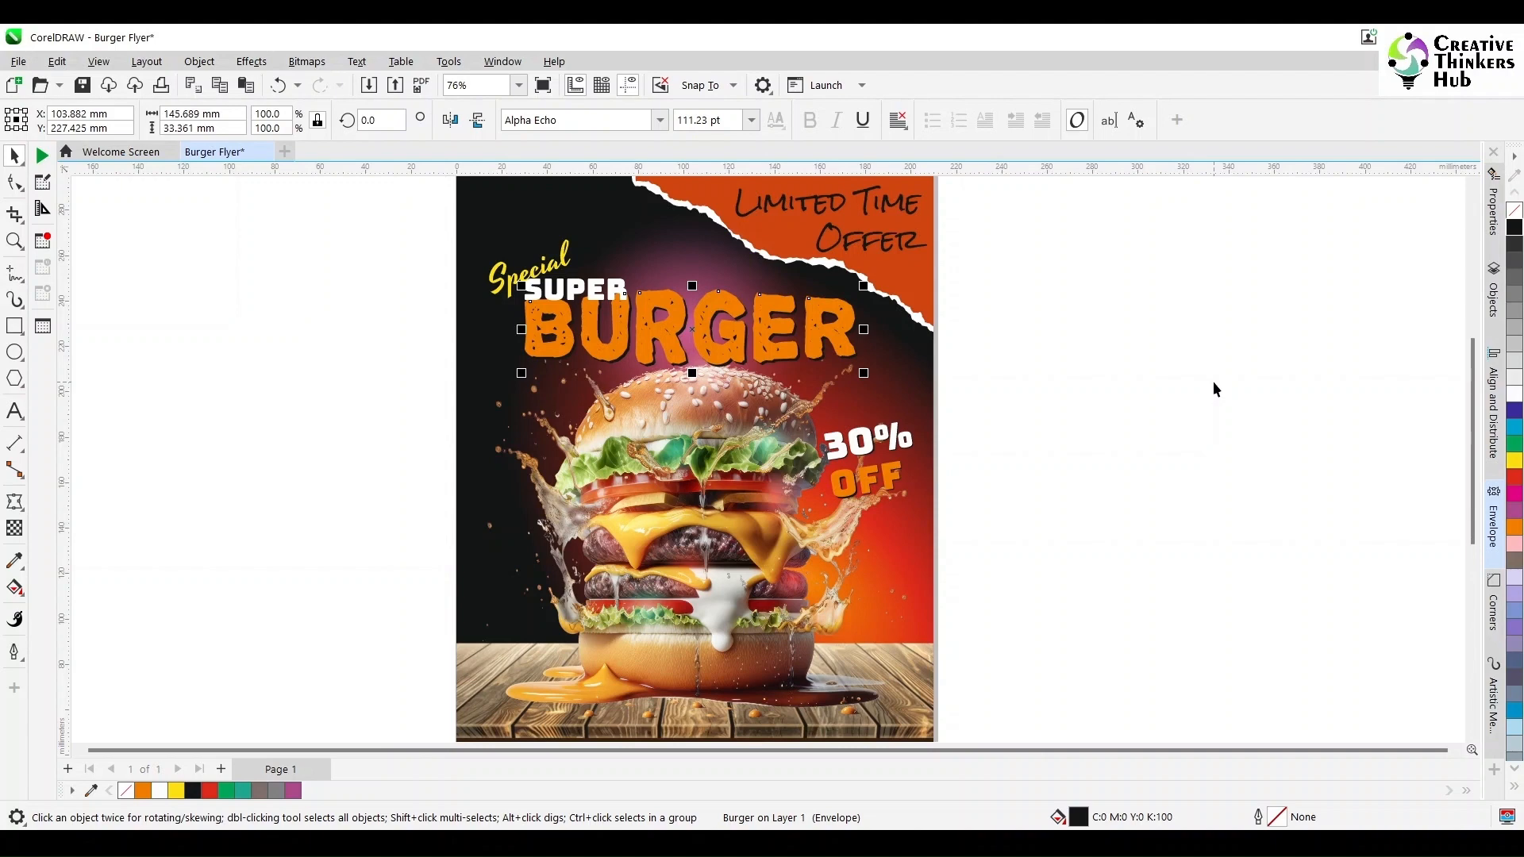
- Zoom in to inspect the headline closely, then view the whole flyer in full-screen preview
click(1145, 464)
key(z)
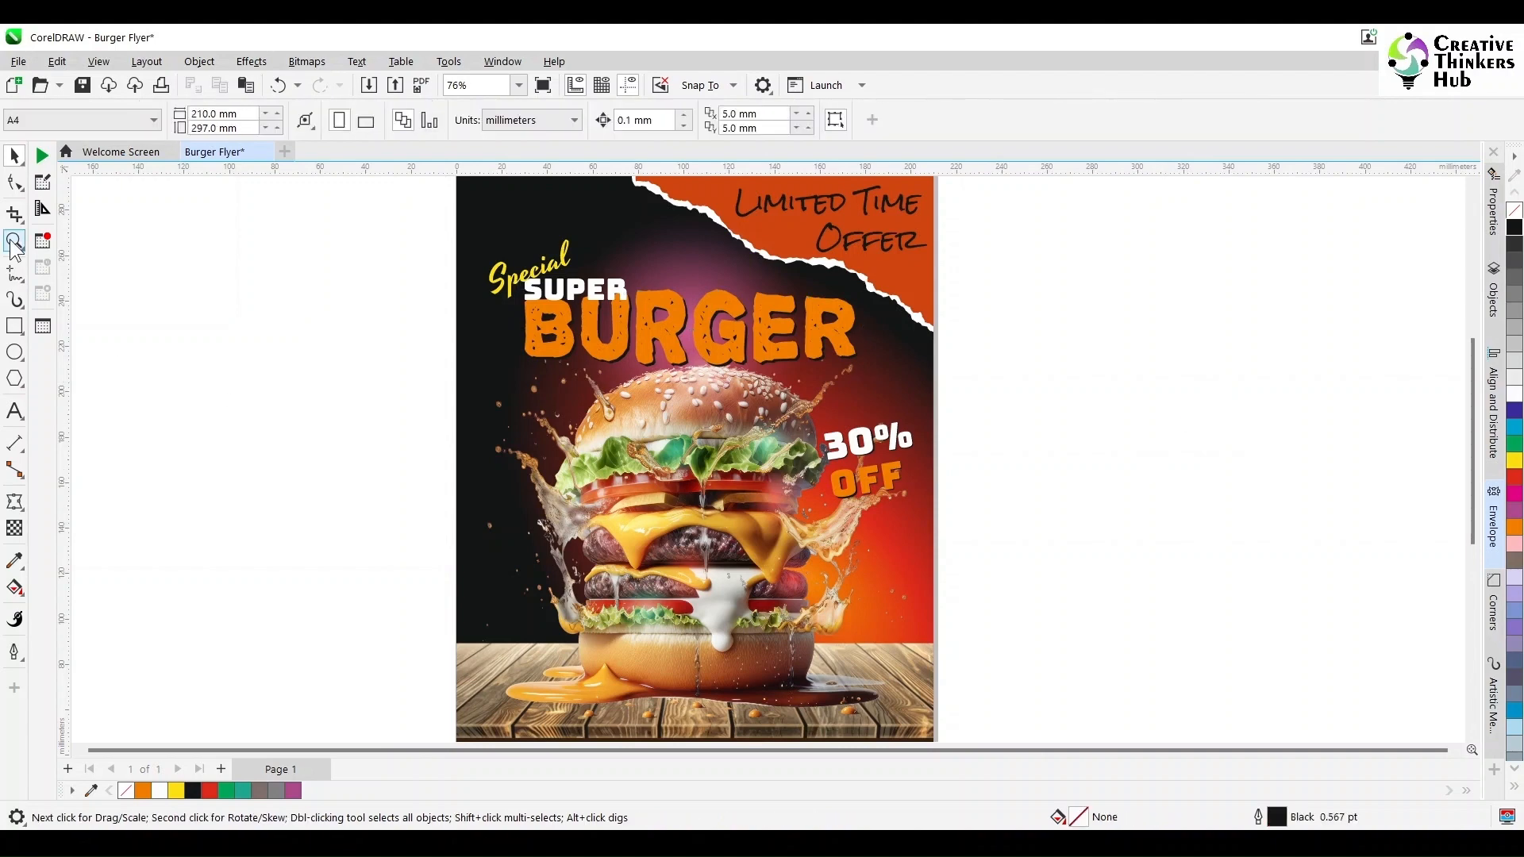
drag(464, 234, 987, 441)
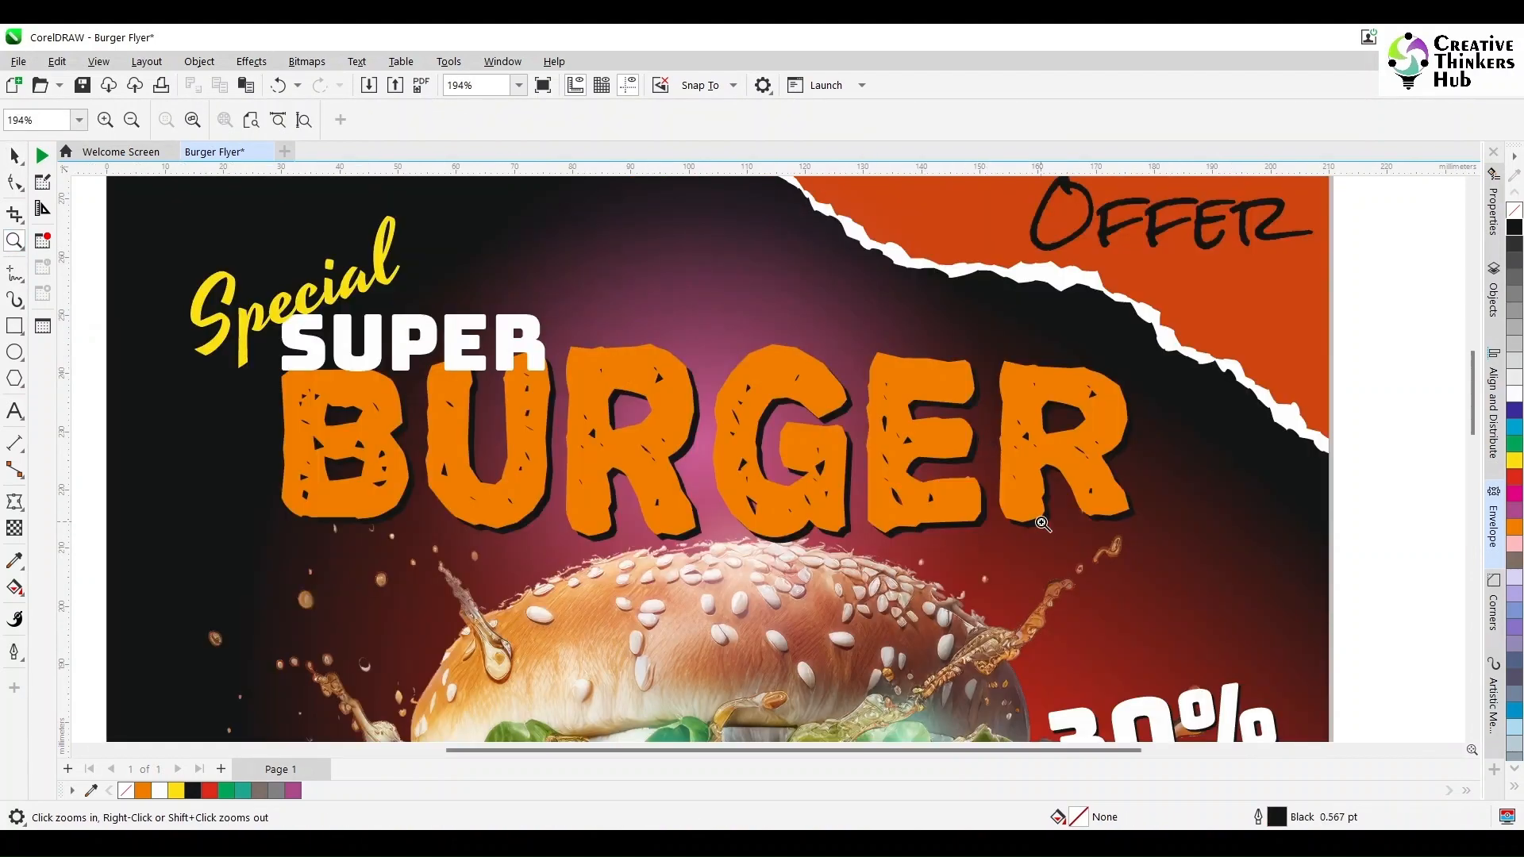
key(shift+F4)
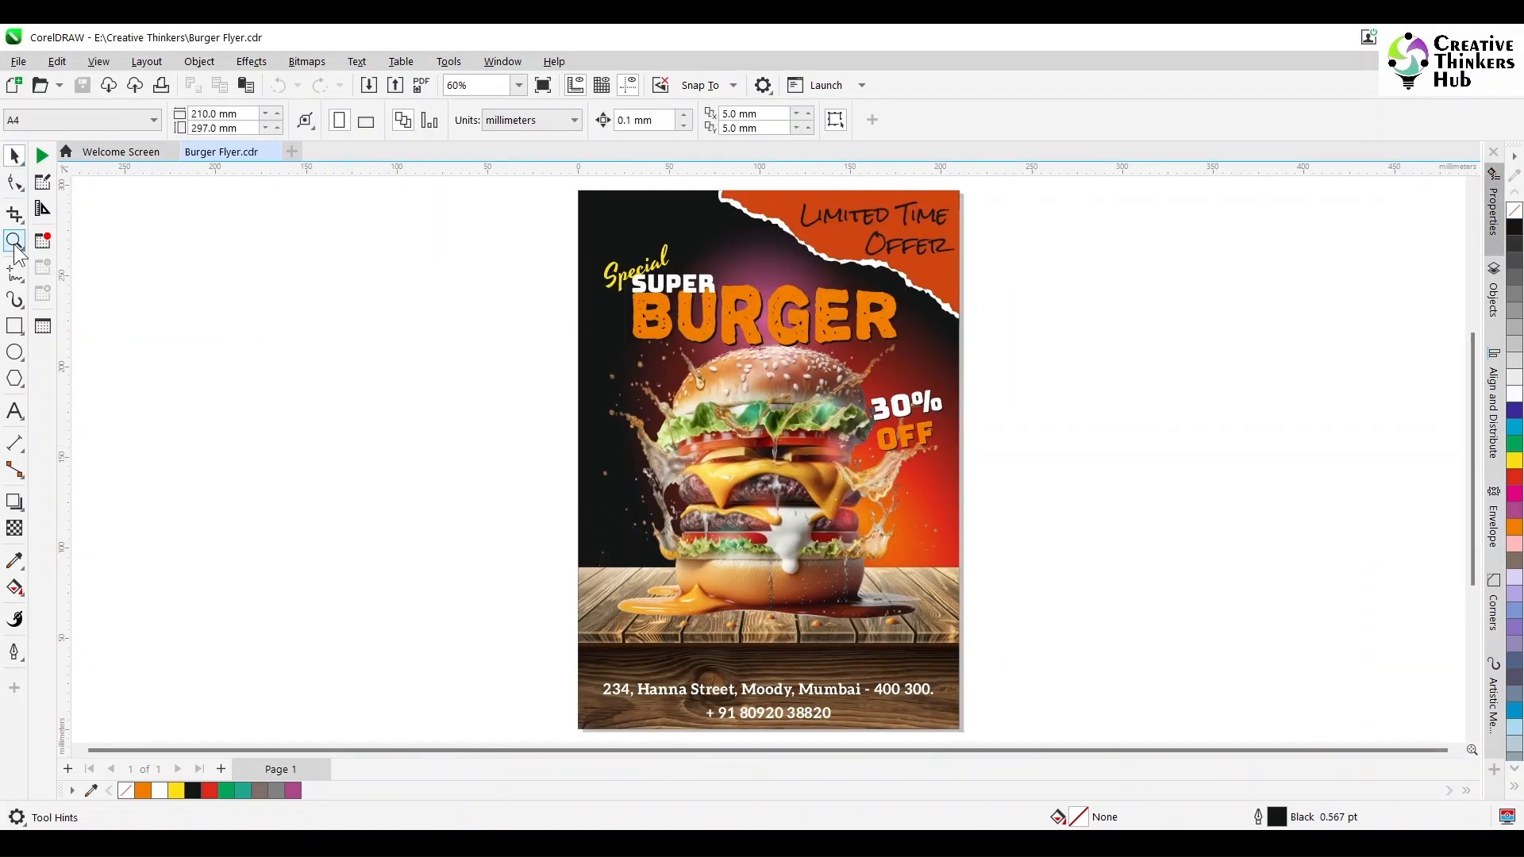
click(14, 241)
drag(566, 189, 976, 706)
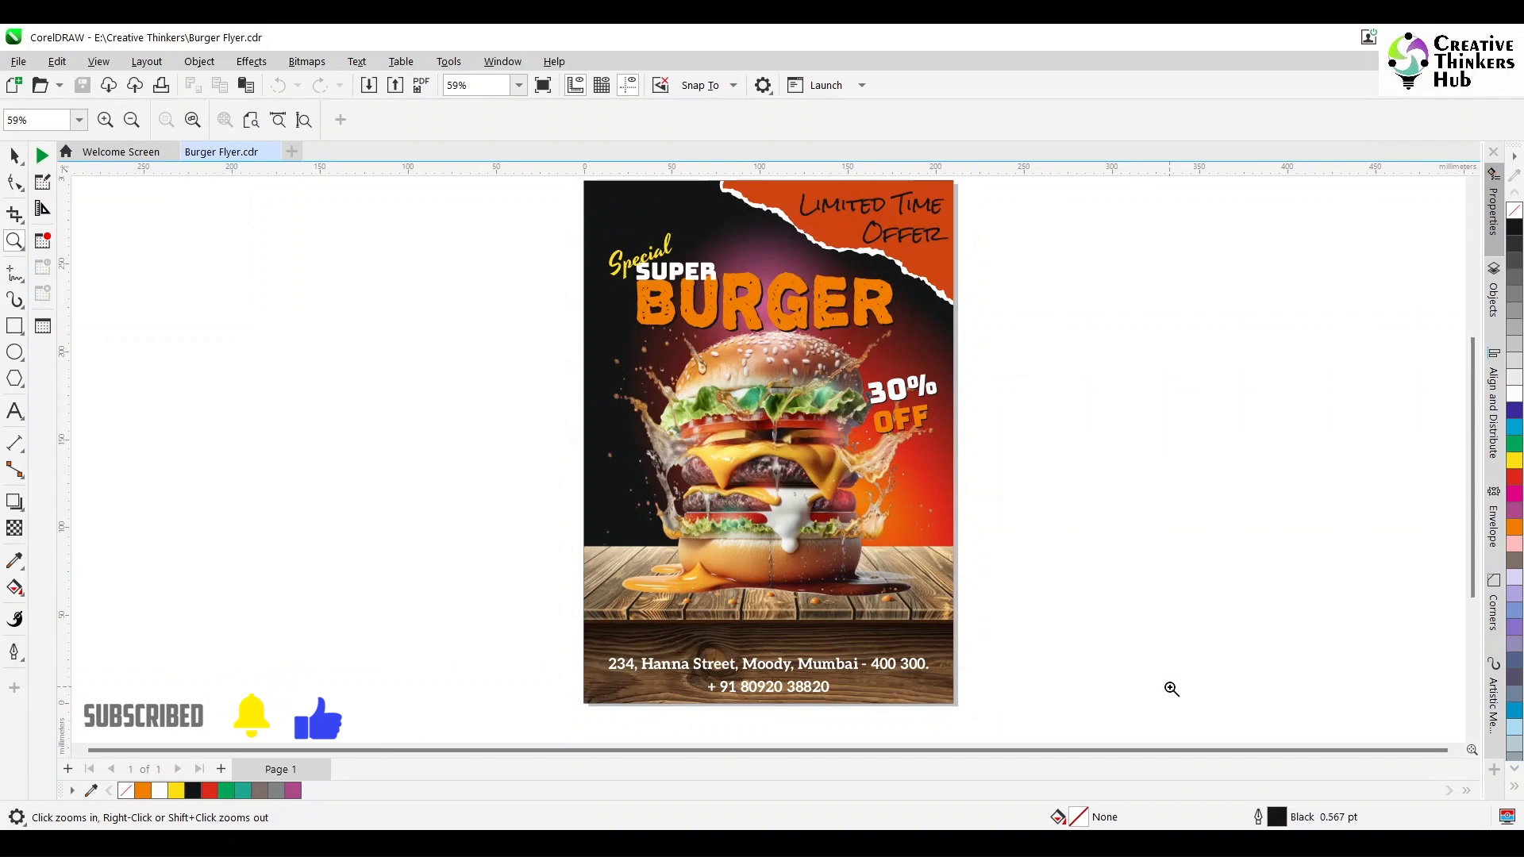
key(F9)
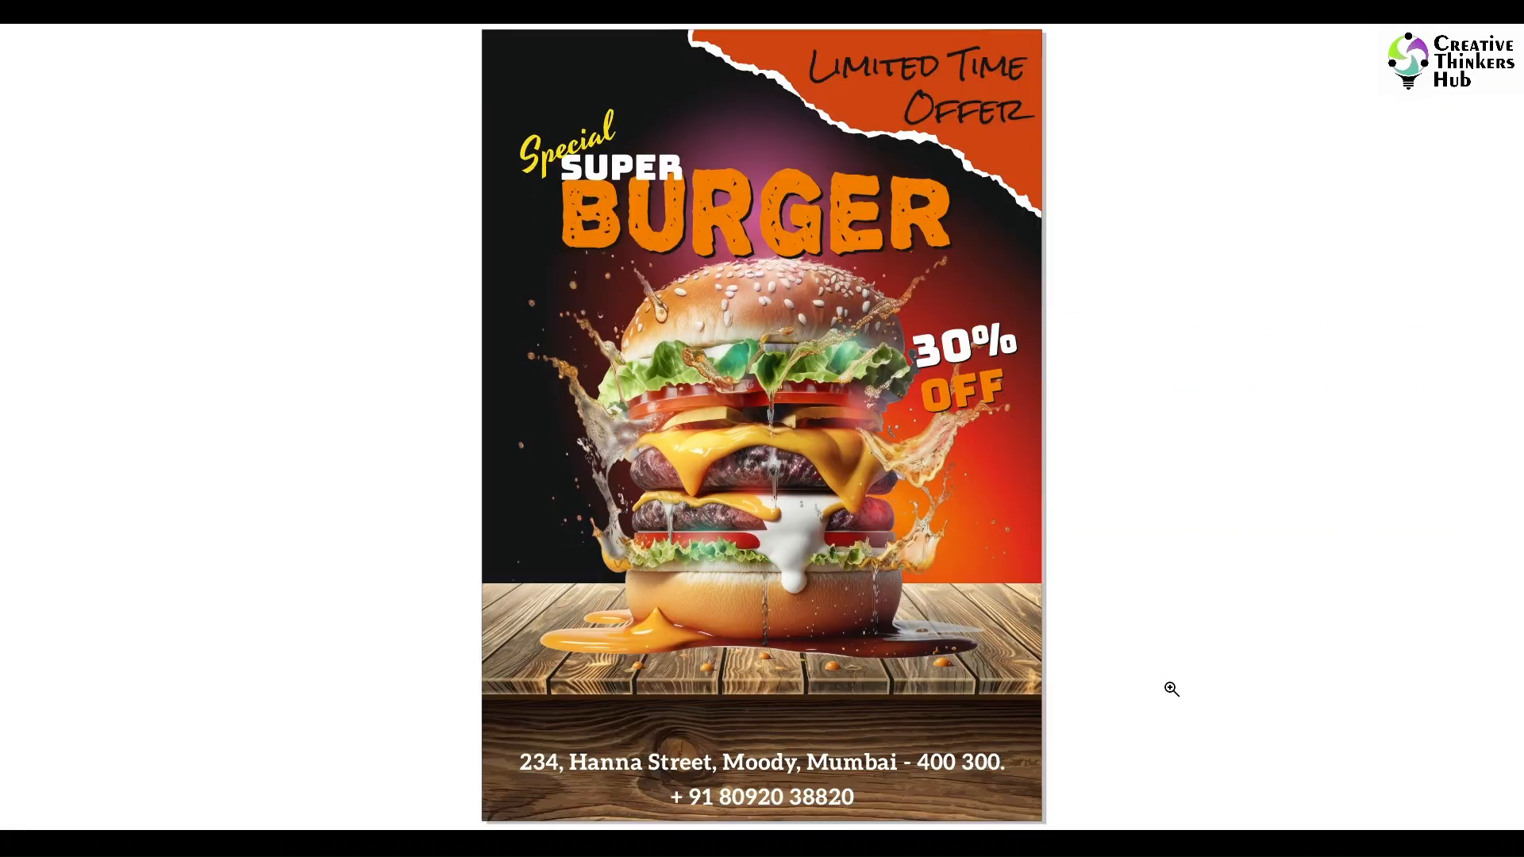